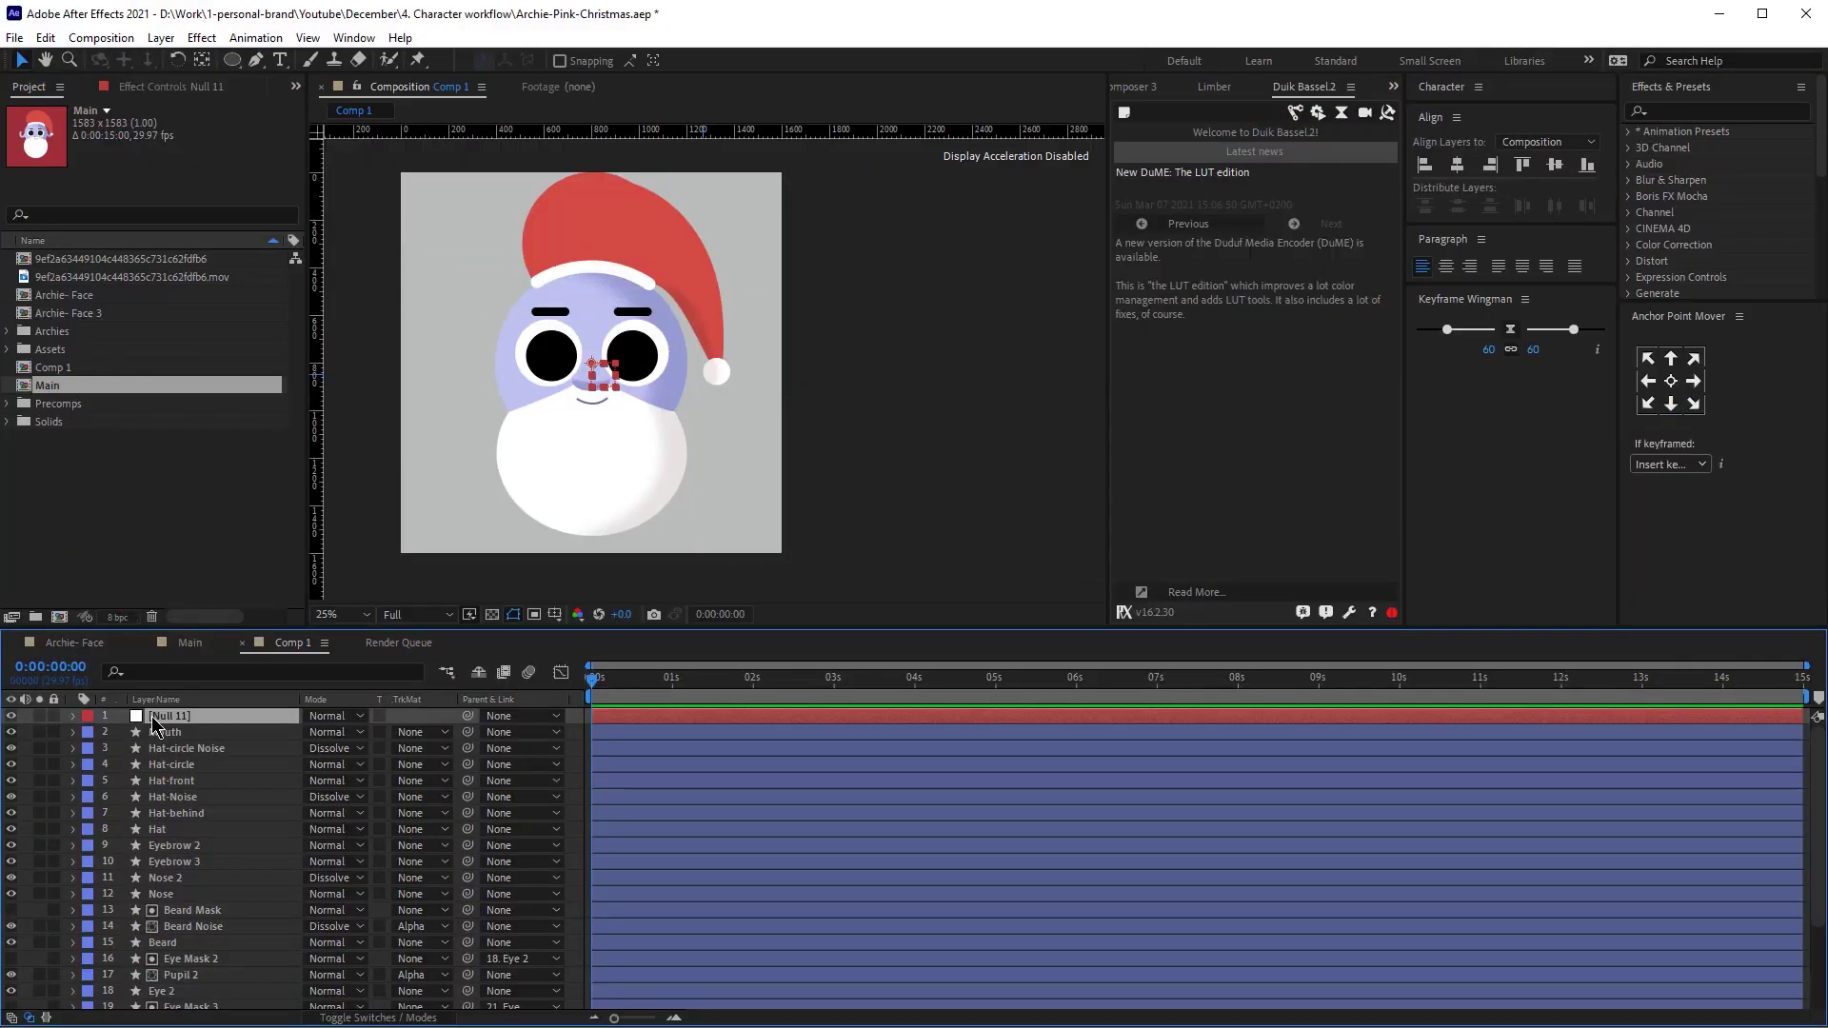
Rename the Null 11 layer as Face.
key(Return)
text(Face)
key(Return)
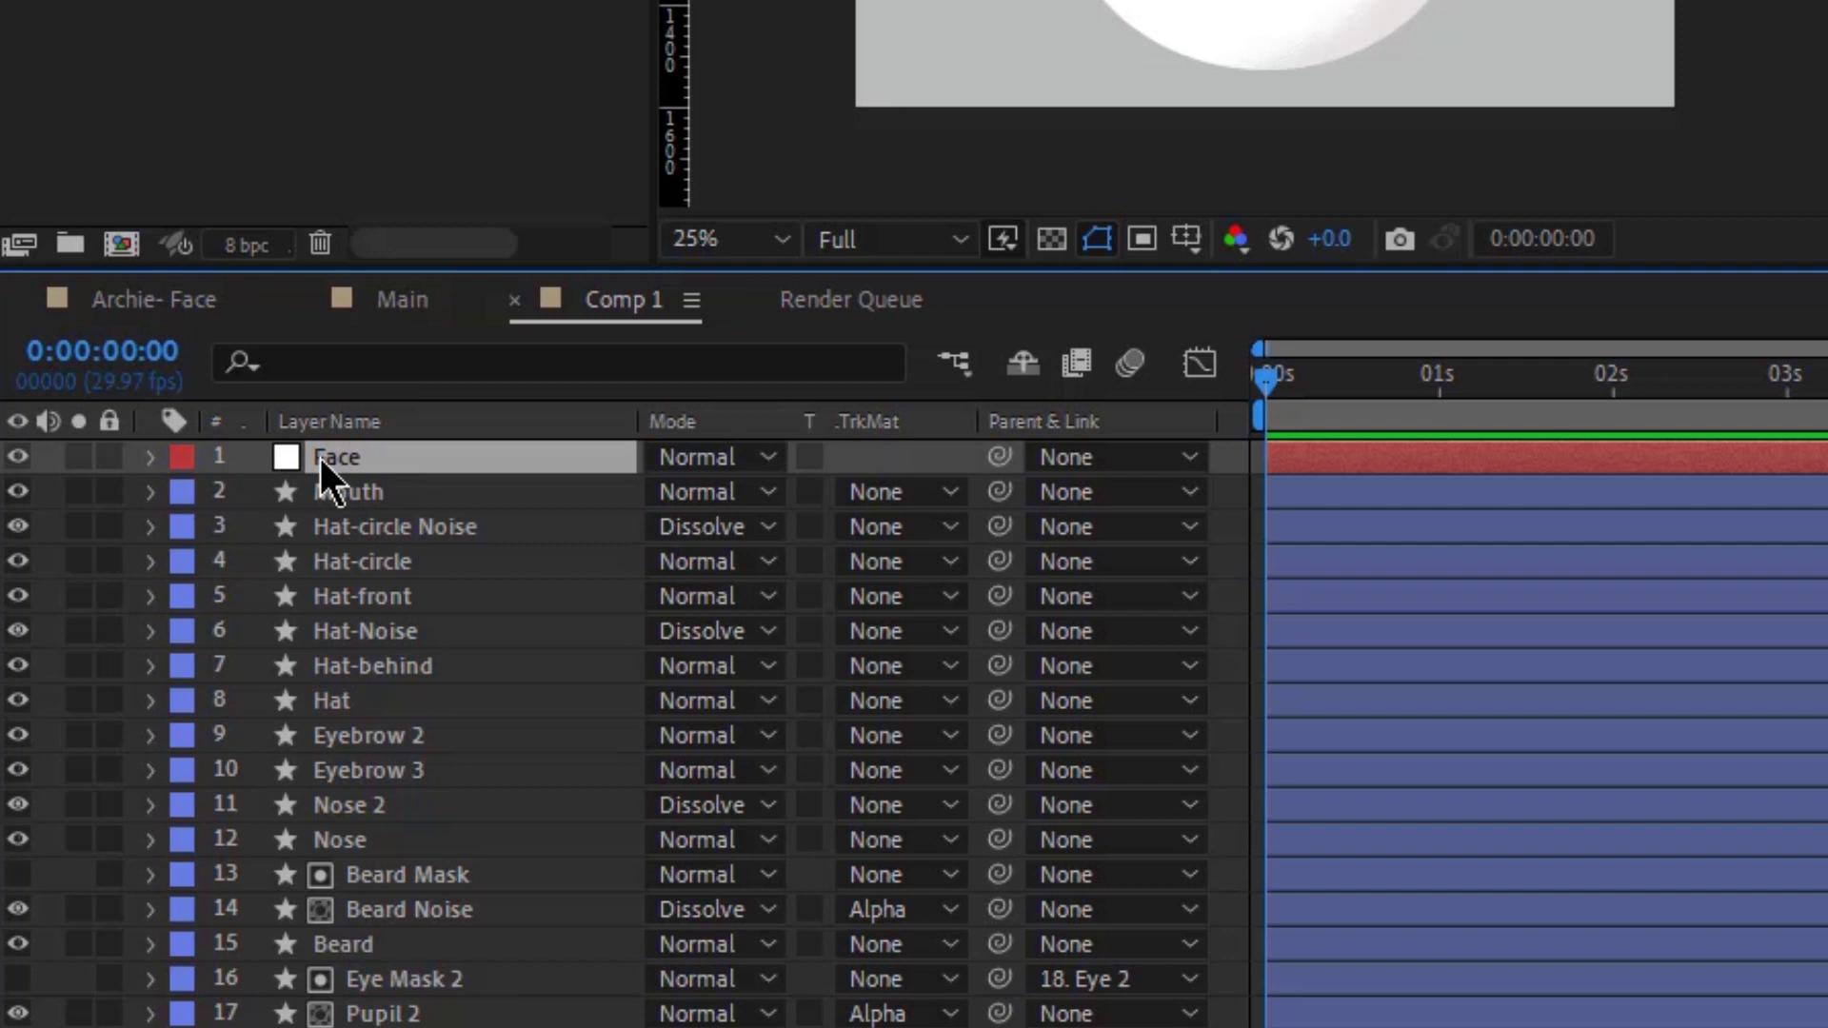
Parent the Nose 2 layer to Nose and the Hat-circle Noise layer to Hat-circle.
drag(999, 805, 429, 832)
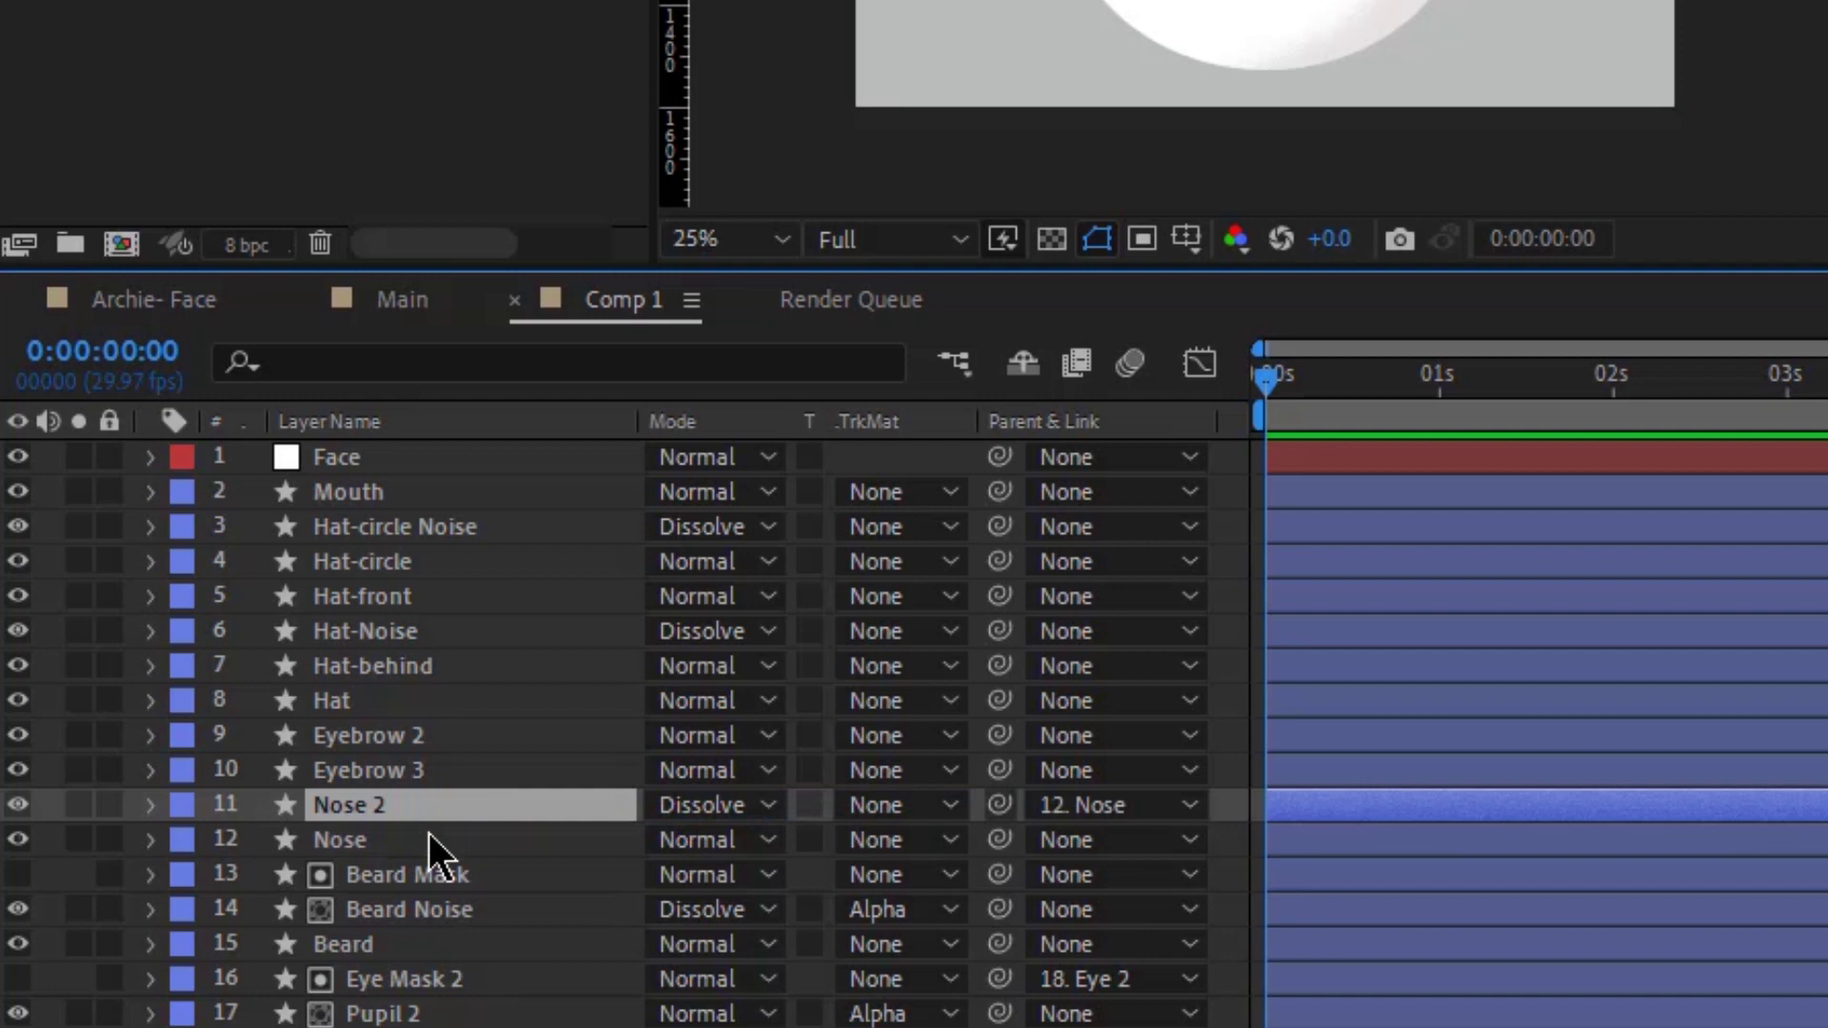
click(429, 832)
click(428, 525)
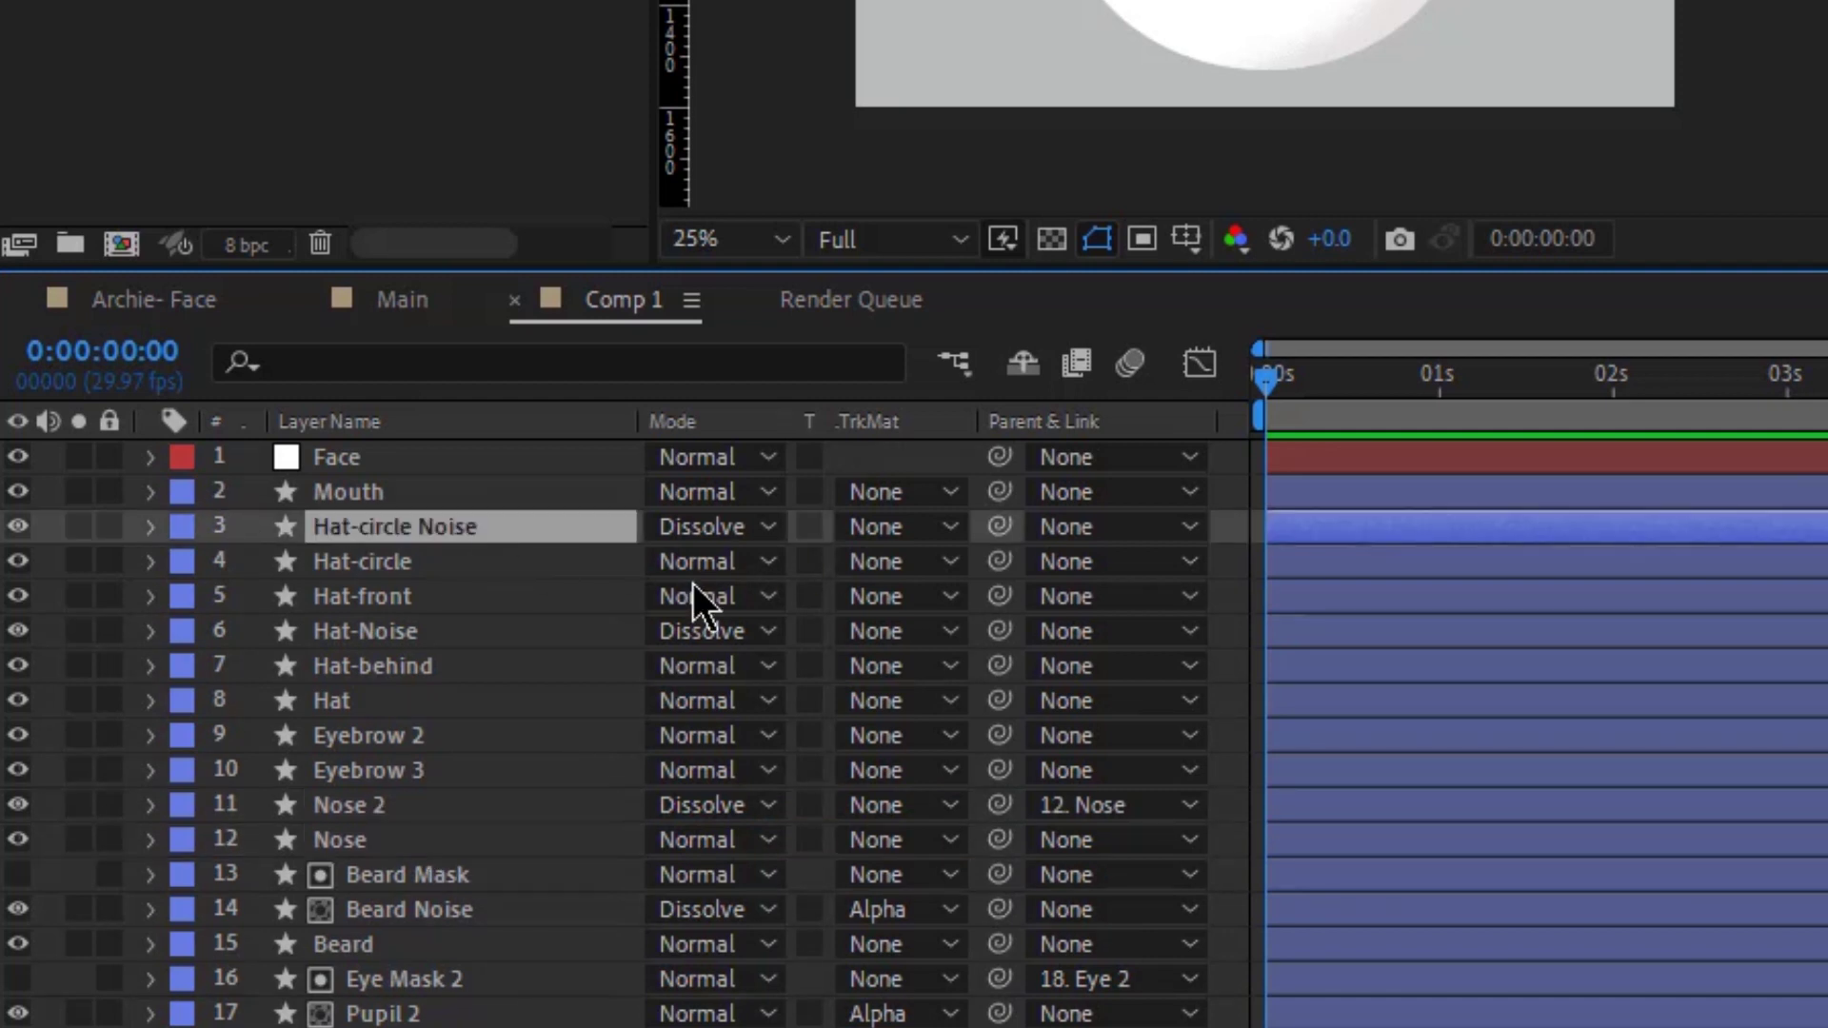
drag(998, 527, 821, 558)
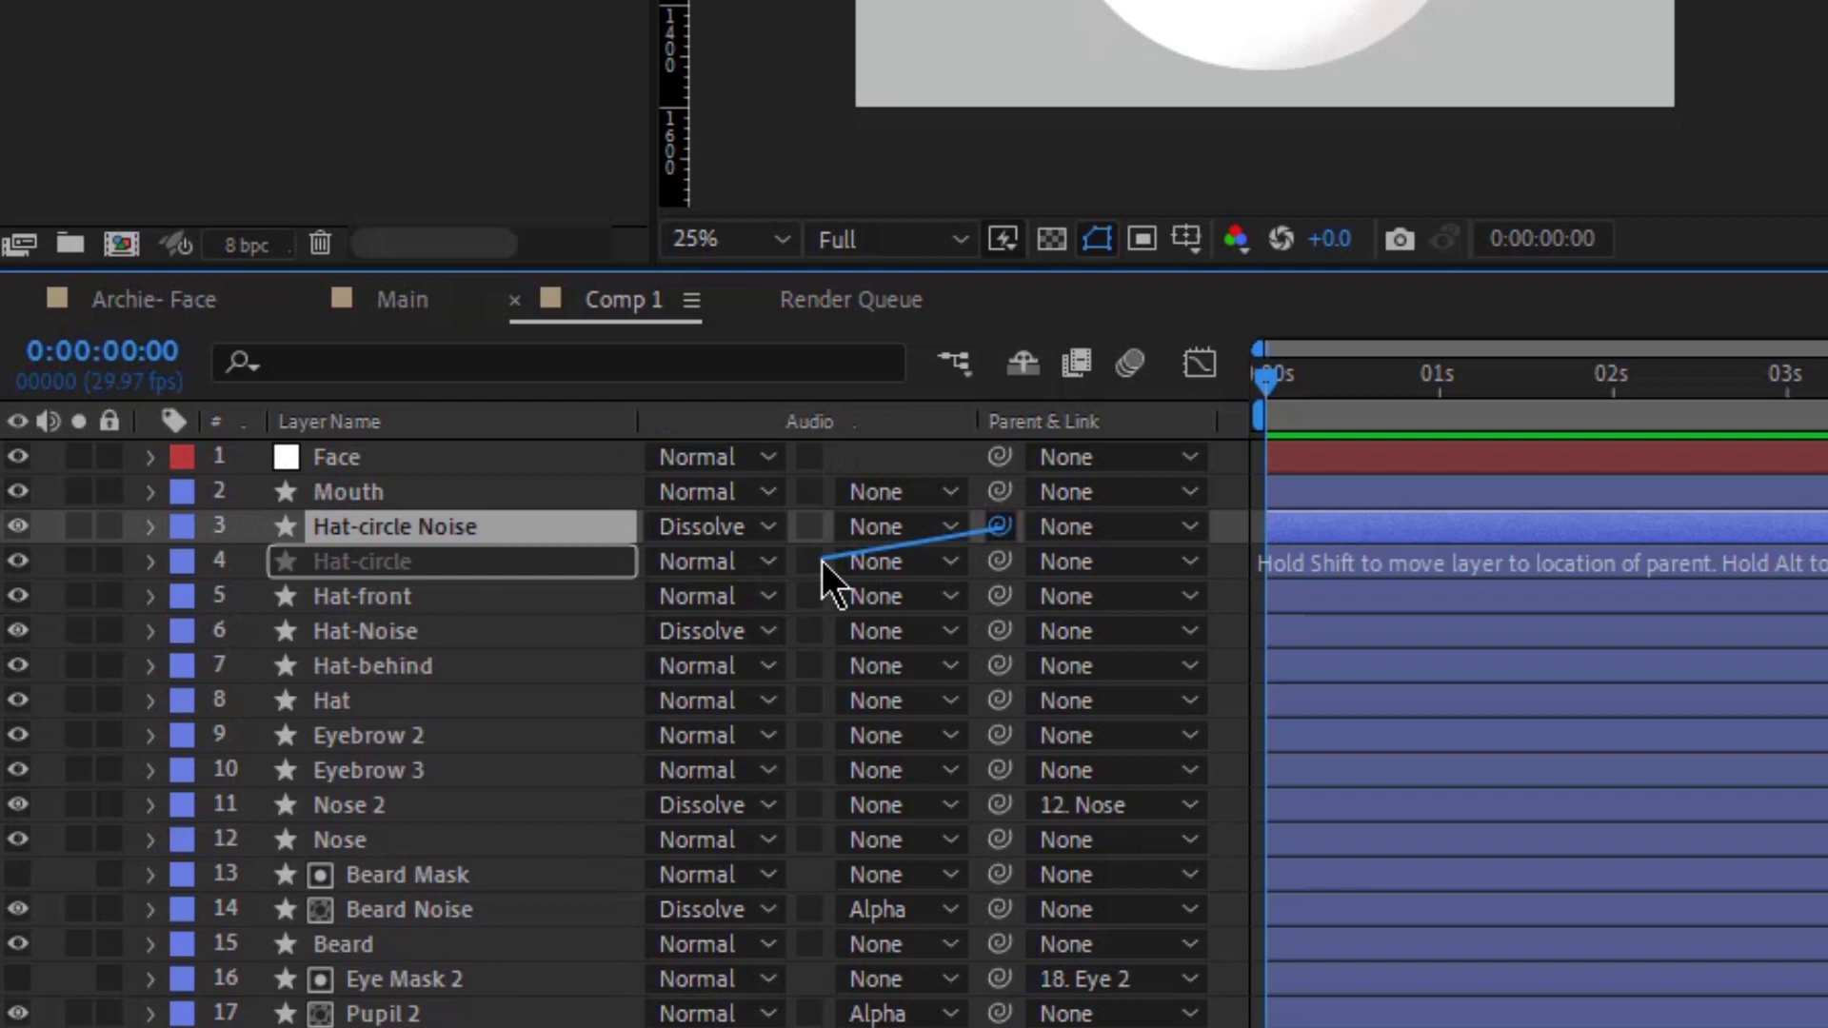
drag(821, 562, 820, 561)
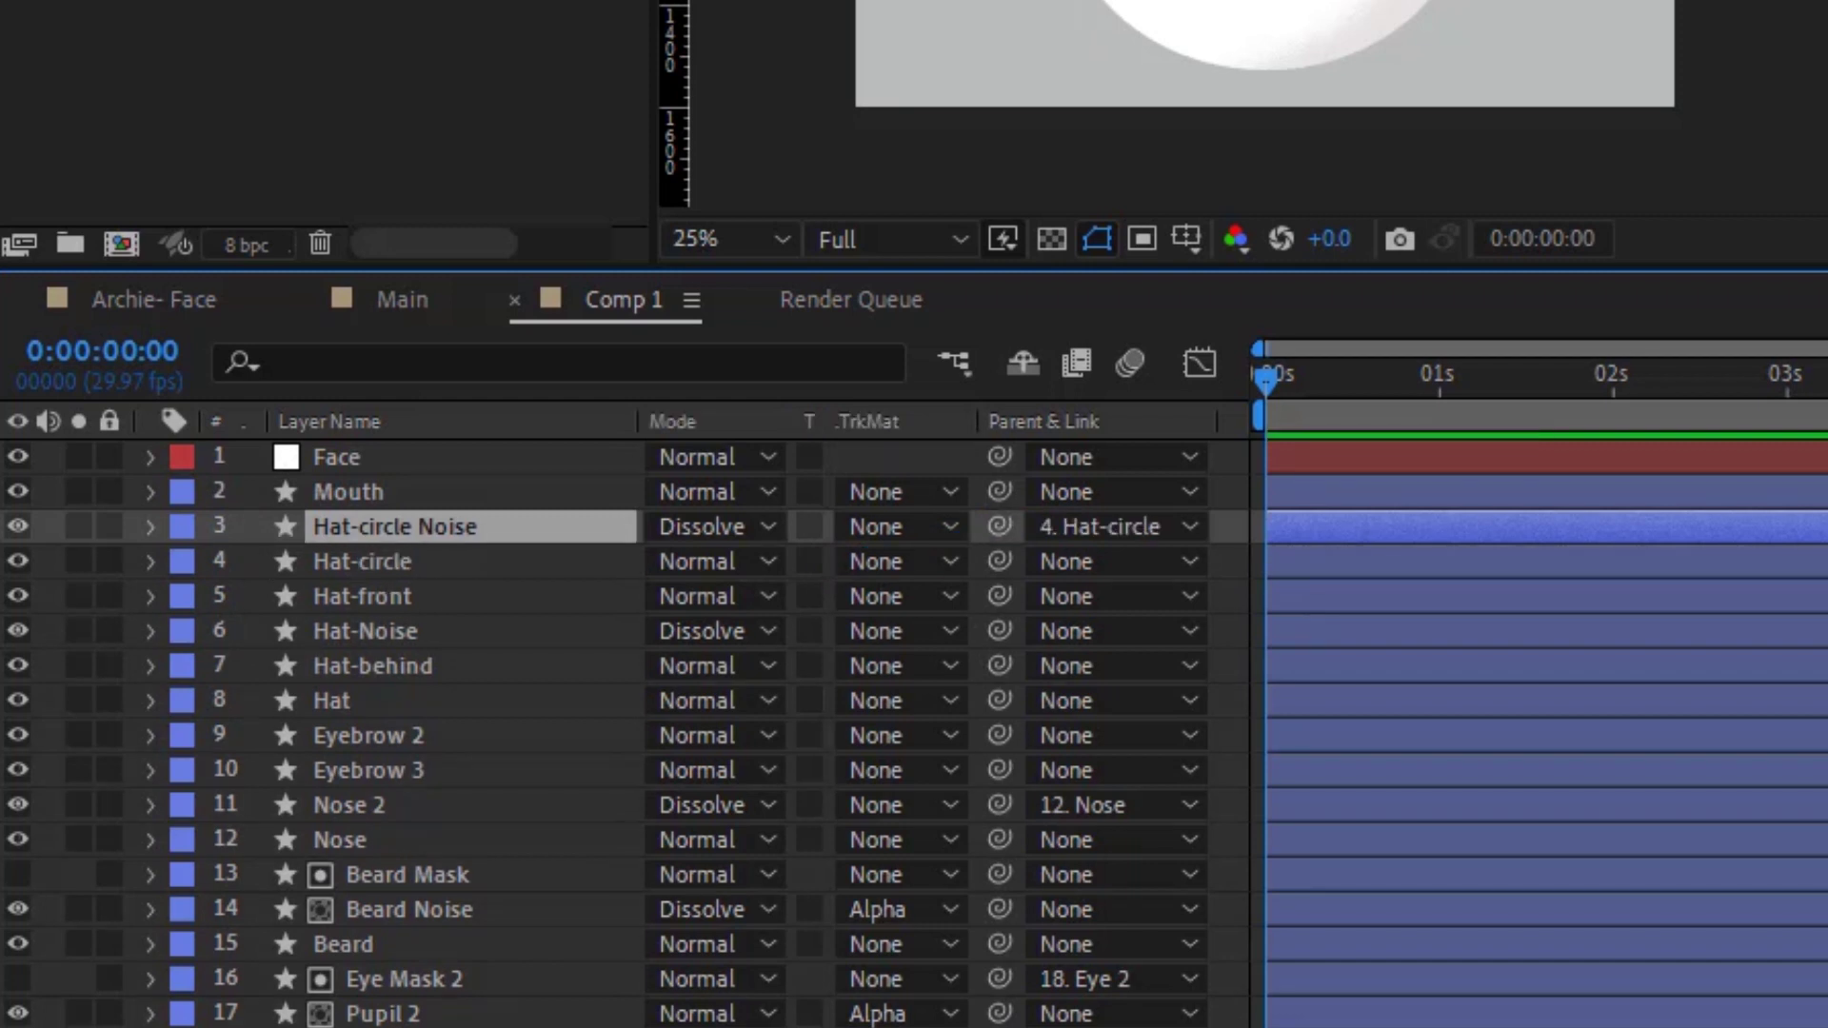
Mark the Hat-circle Noise layer as shy and hide shy layers in the timeline.
key(F4)
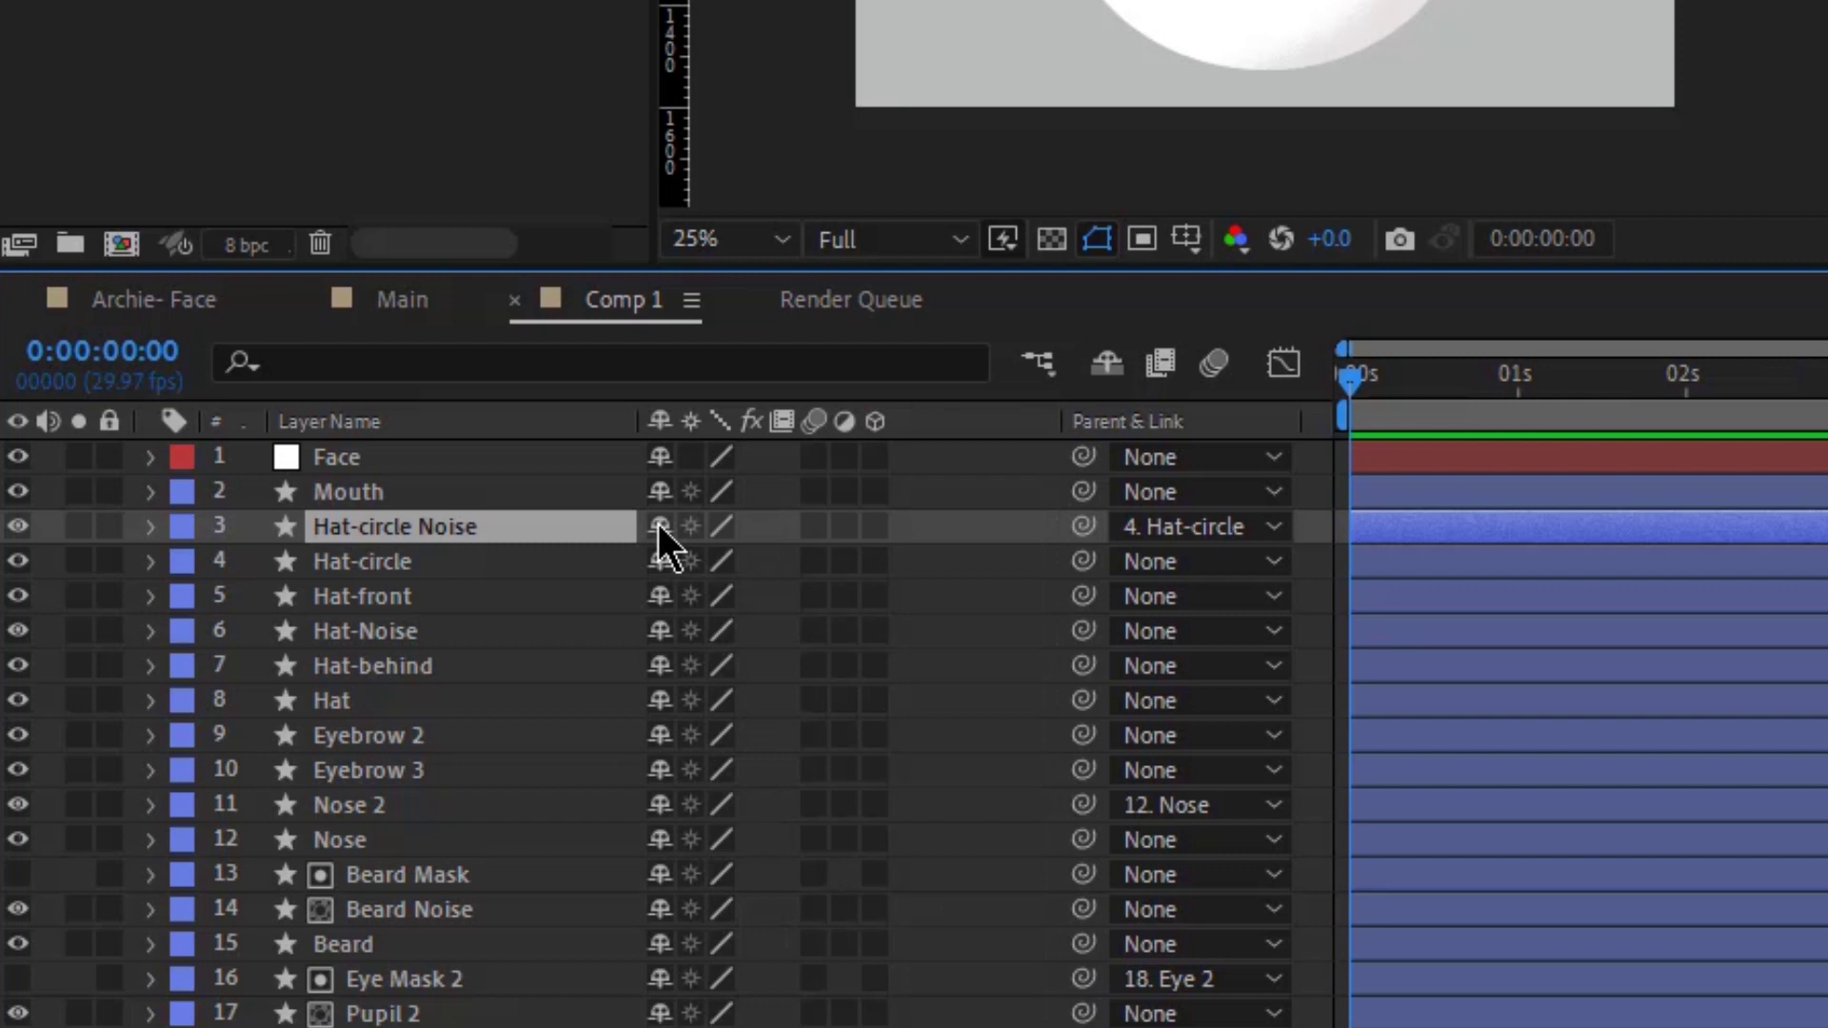
click(1107, 362)
Parent the Hat-Noise layer to Hat-behind and mark it as shy.
click(384, 562)
click(421, 596)
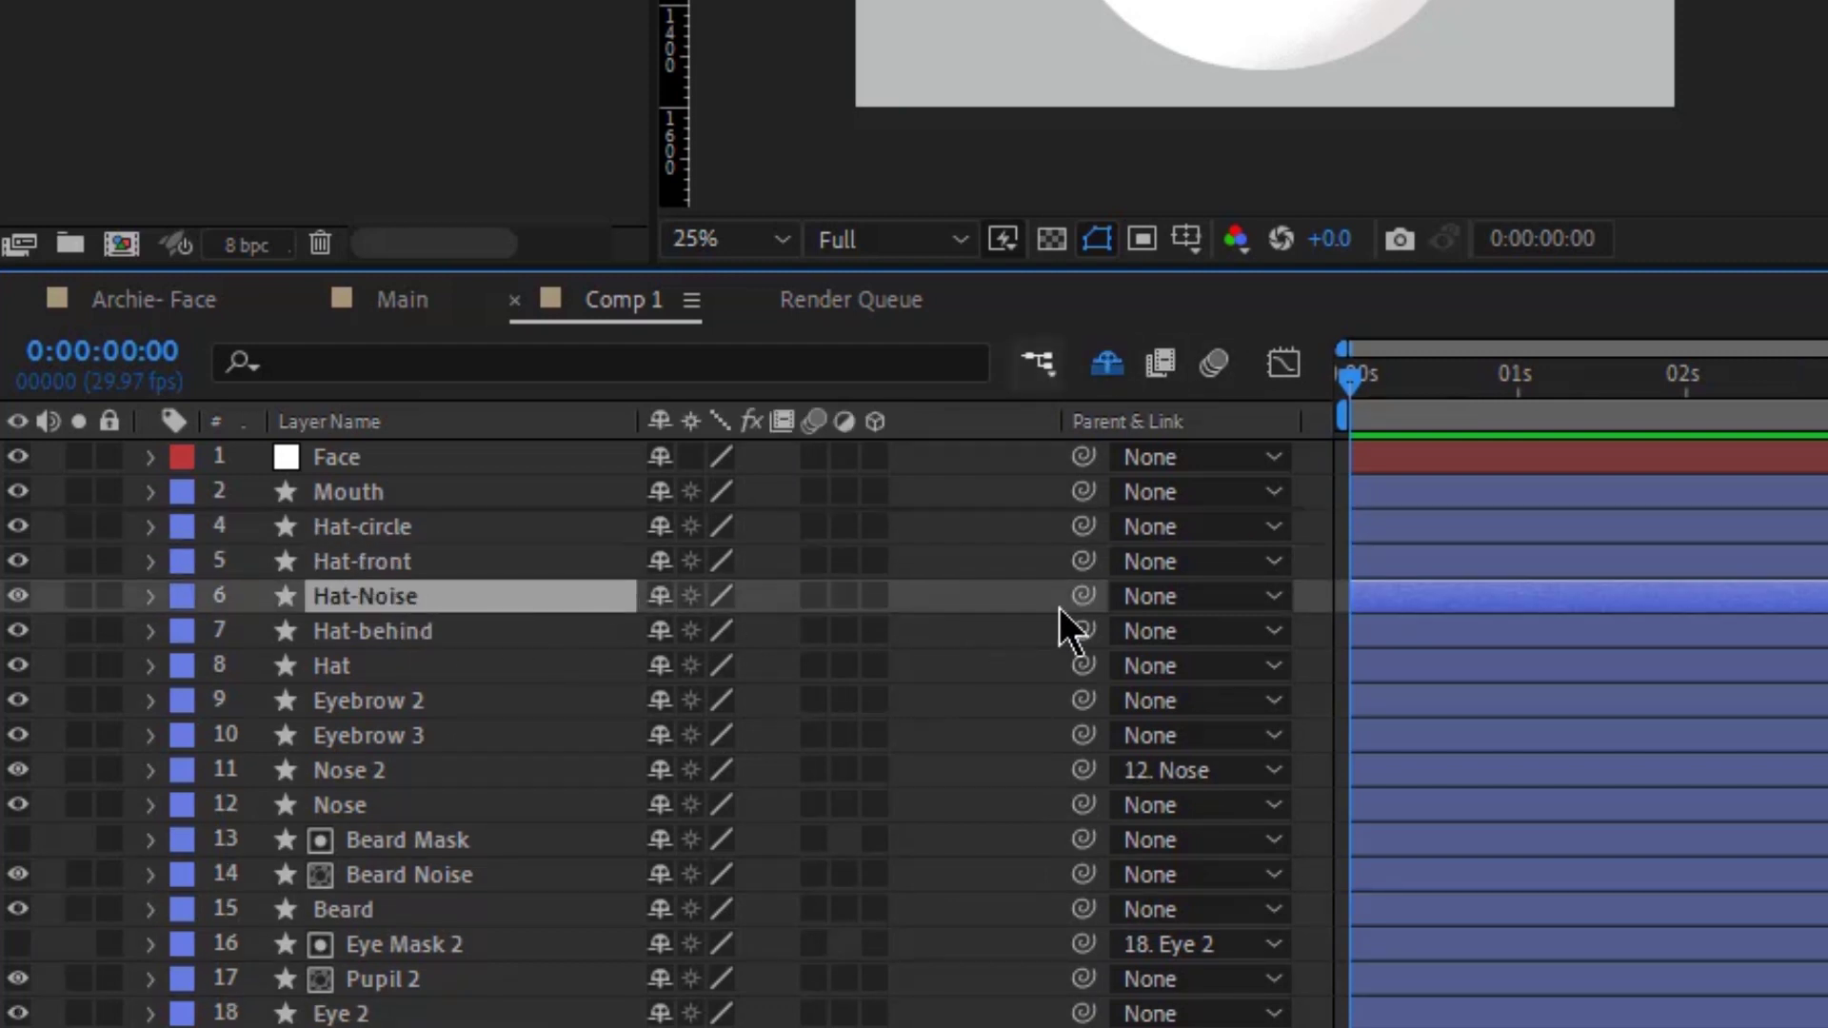
drag(1082, 596, 723, 632)
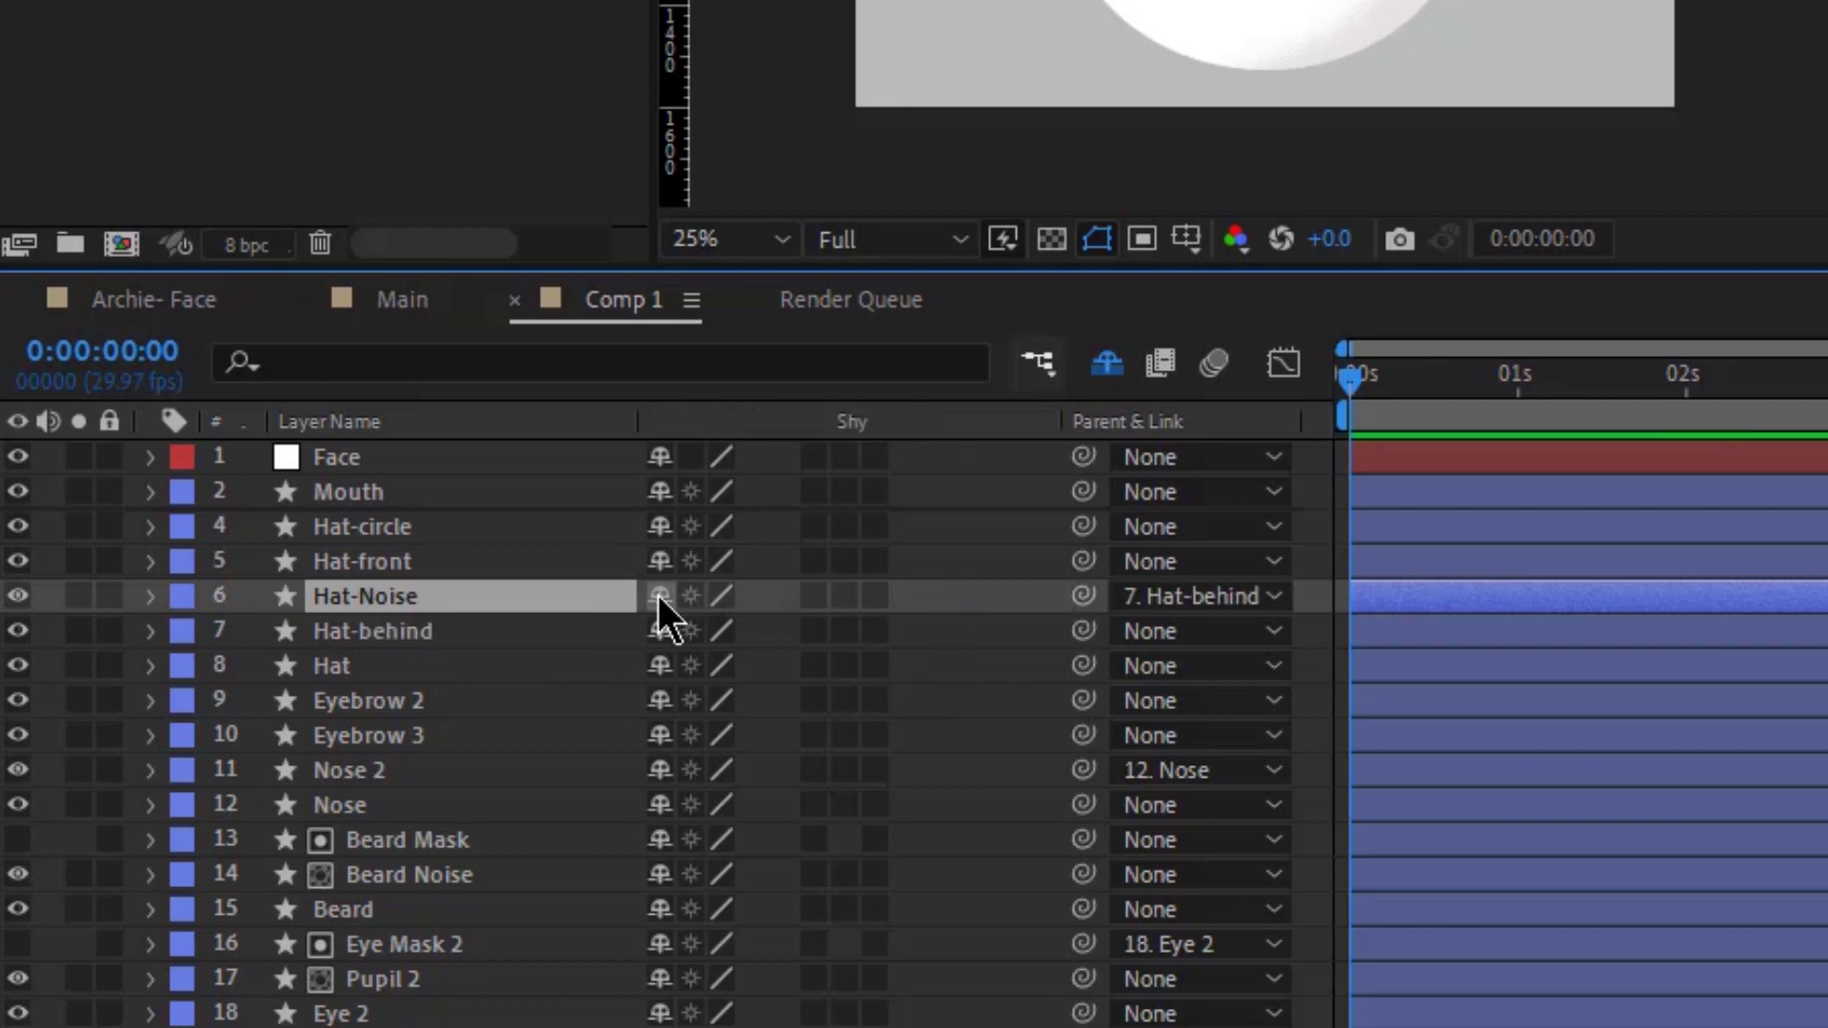
click(658, 596)
Rename the Nose 2 layer as Nose Noise and mark it as shy.
click(402, 733)
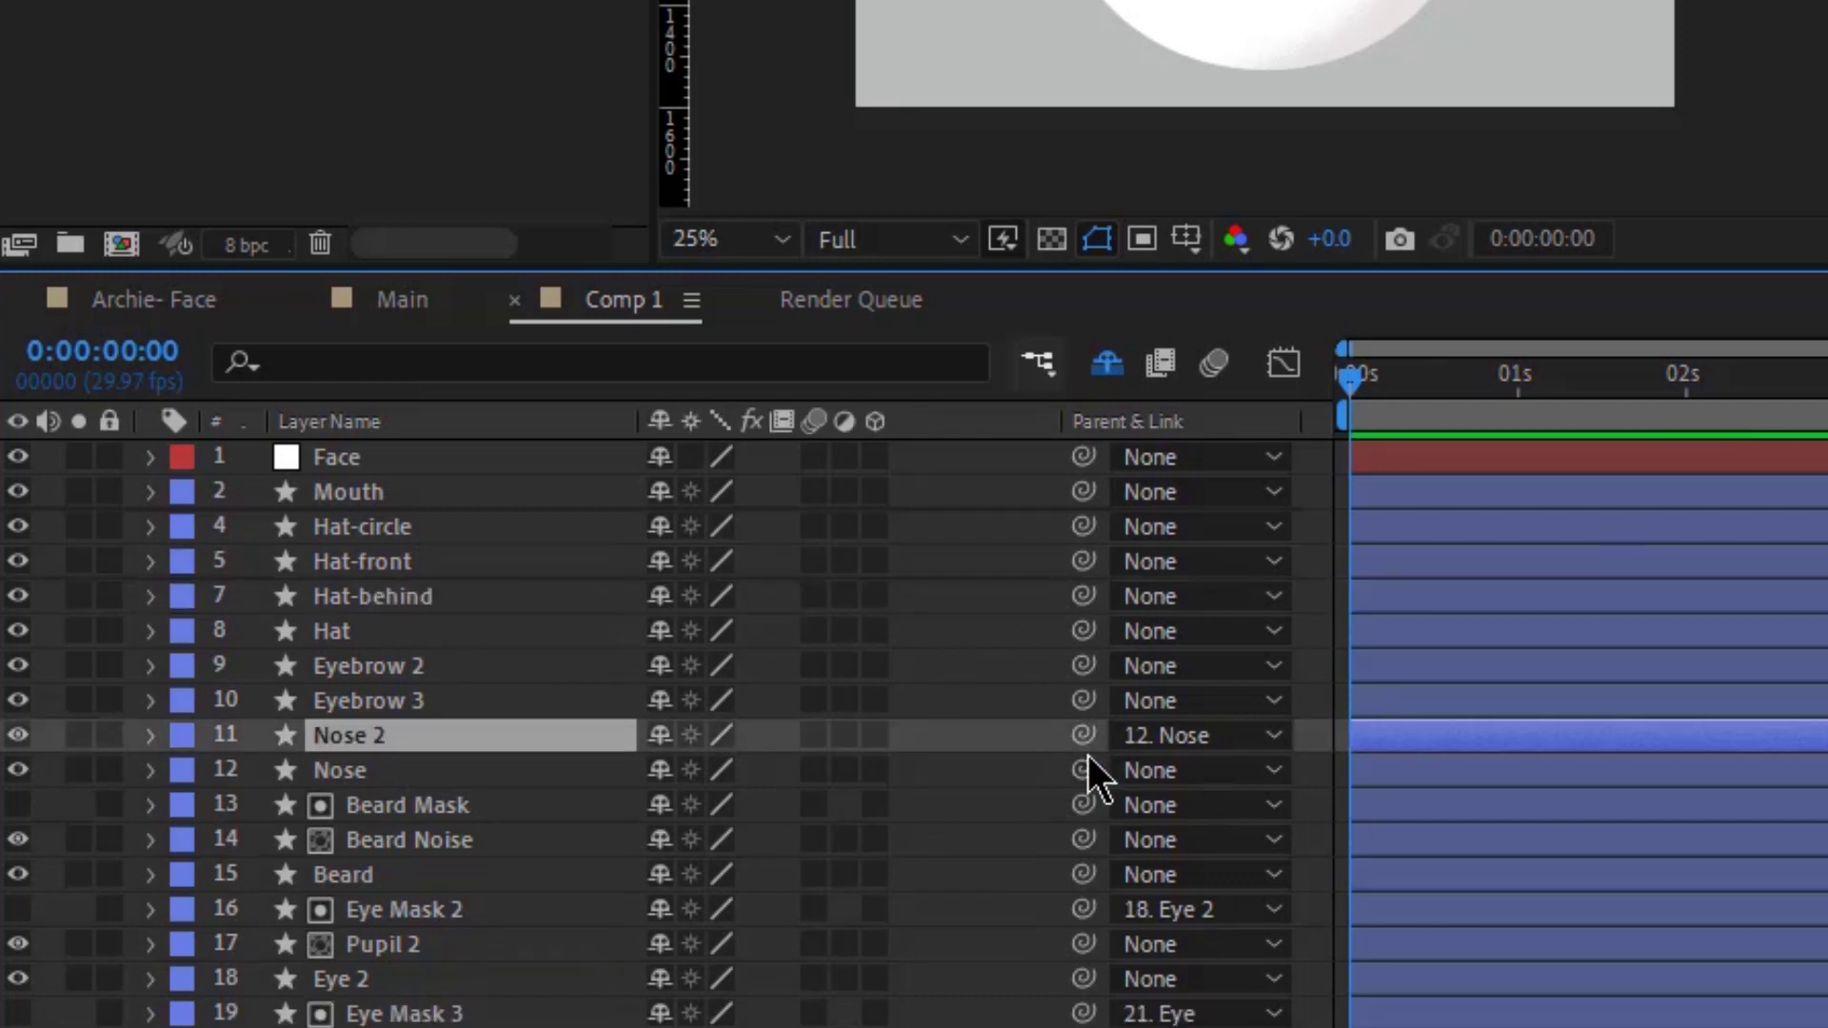
key(Return)
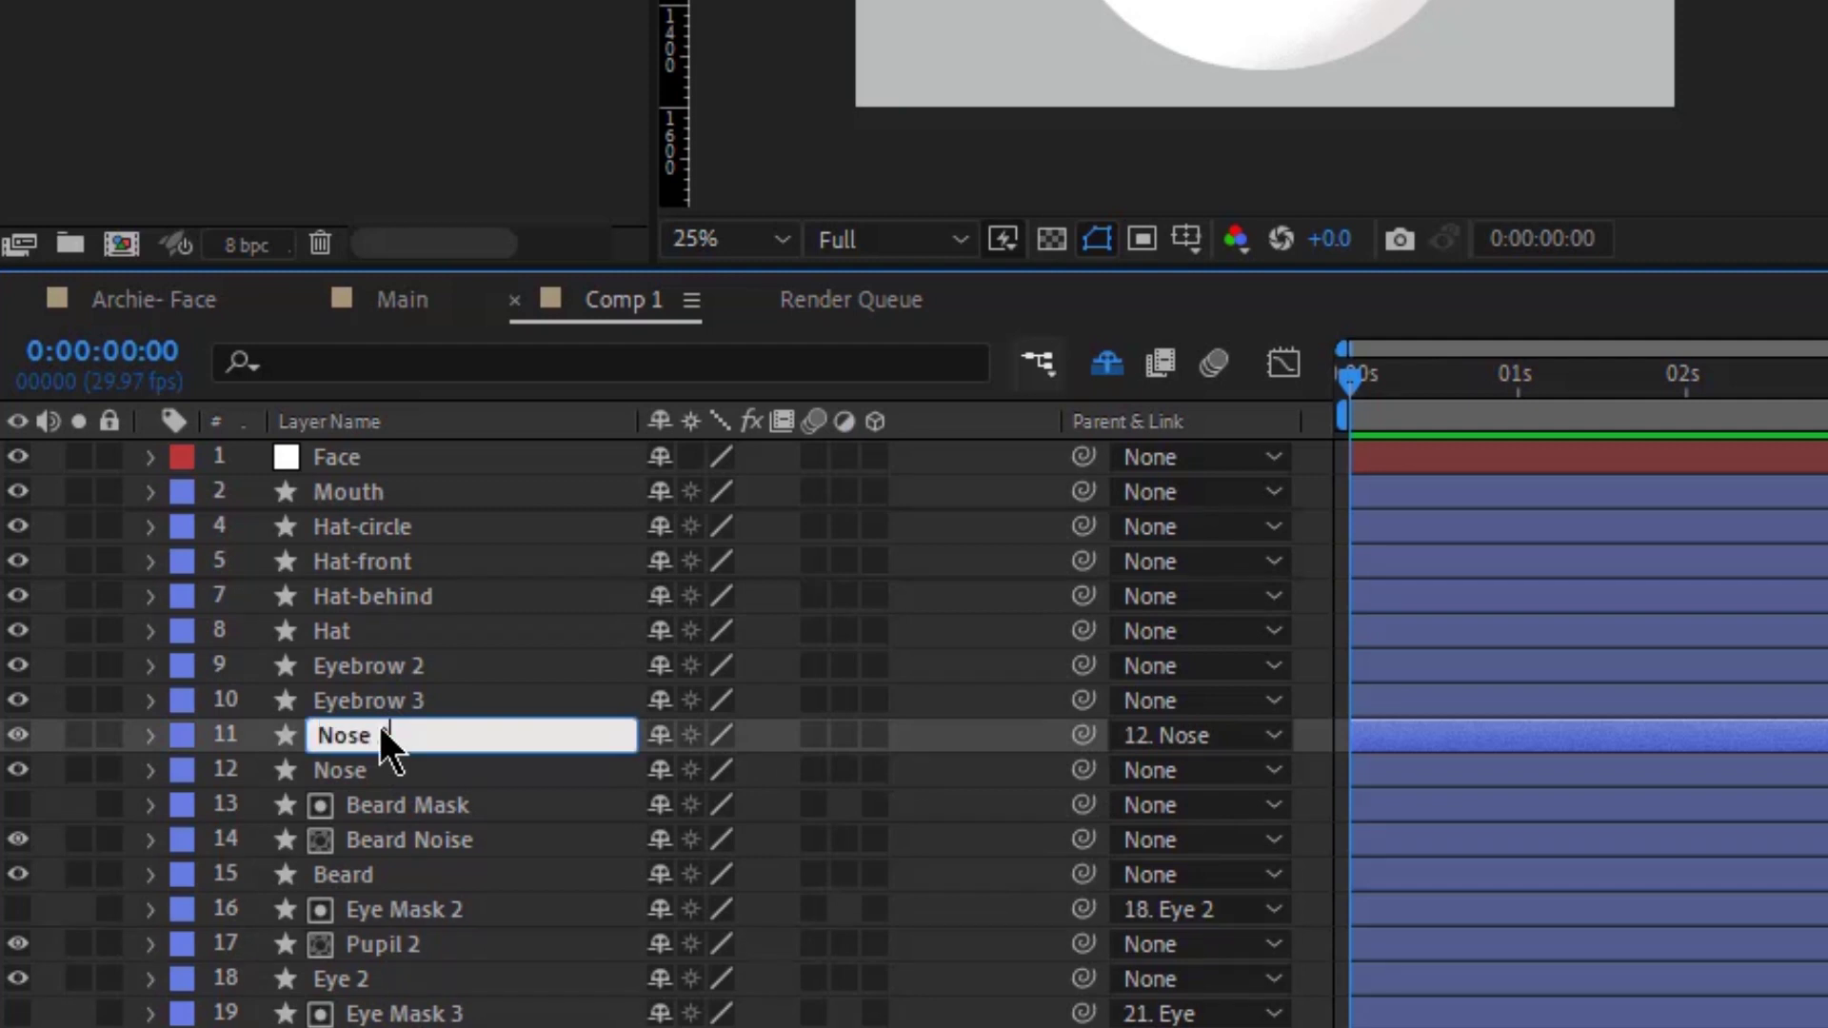
text(Noise)
key(Return)
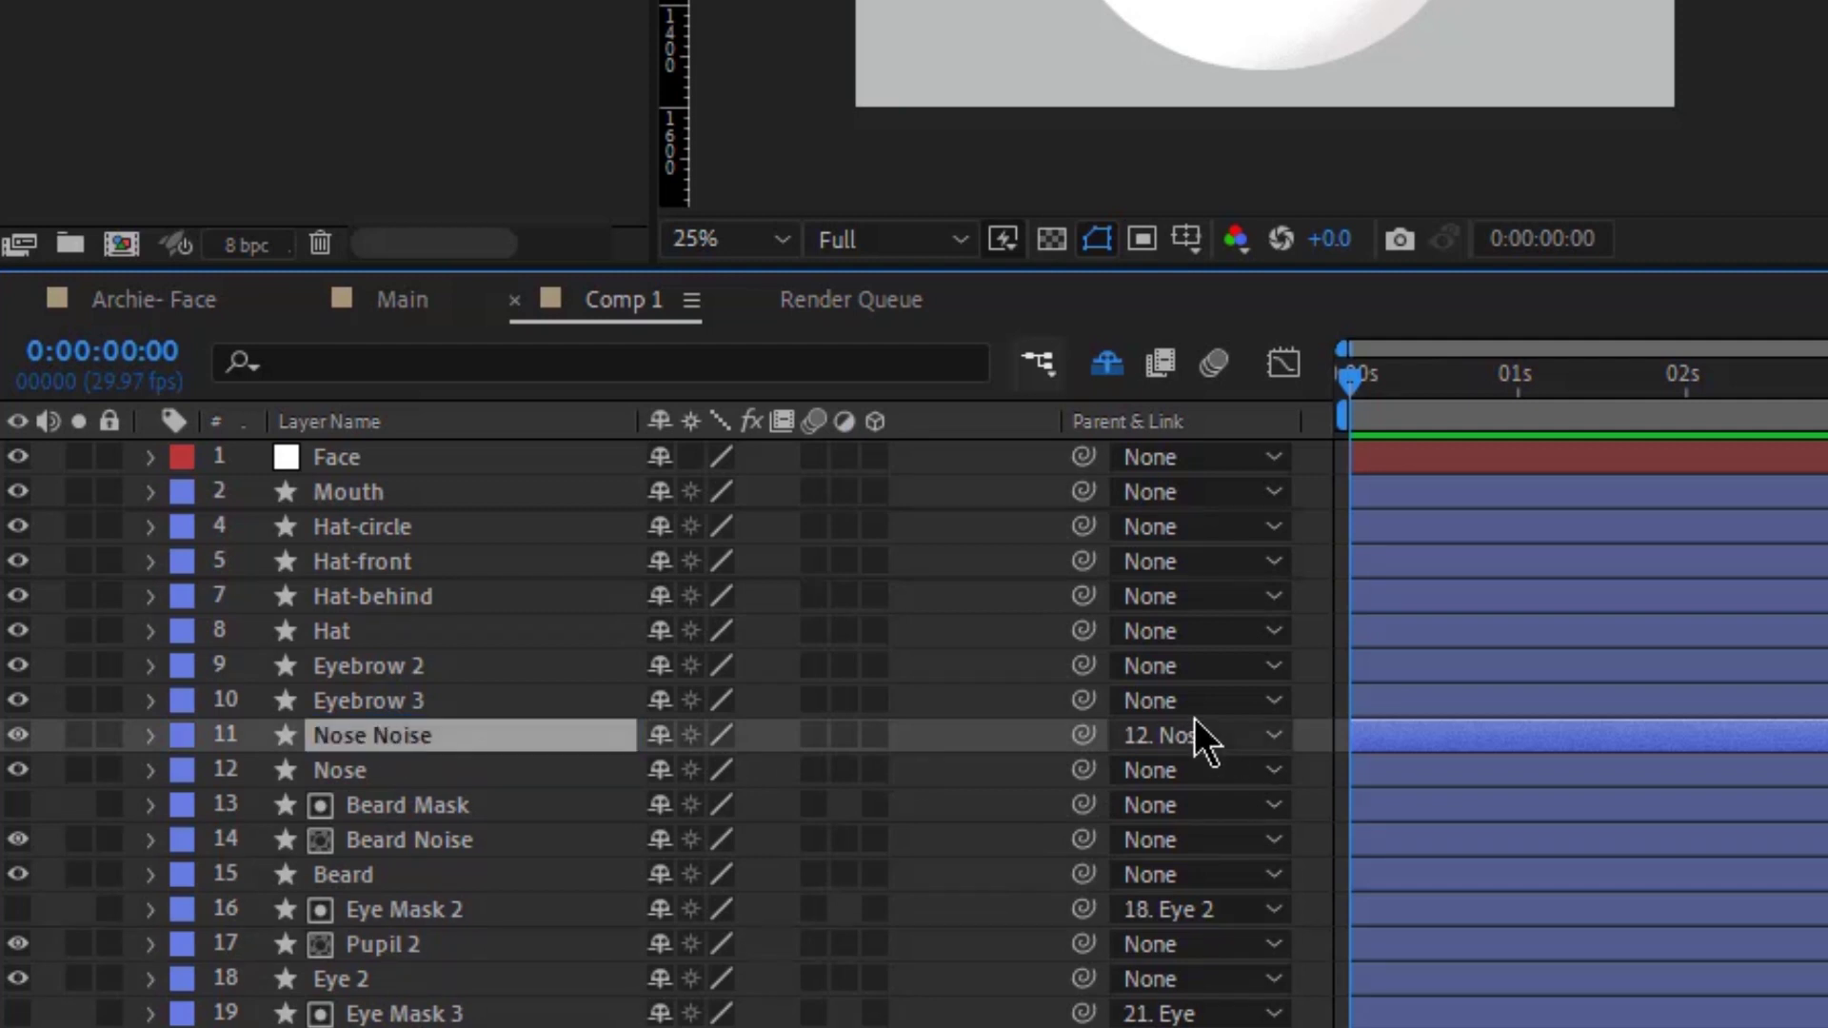
click(660, 734)
Parent the Beard Mask and Beard Noise layers to Beard and mark both as shy.
click(429, 771)
ctrl+click(427, 801)
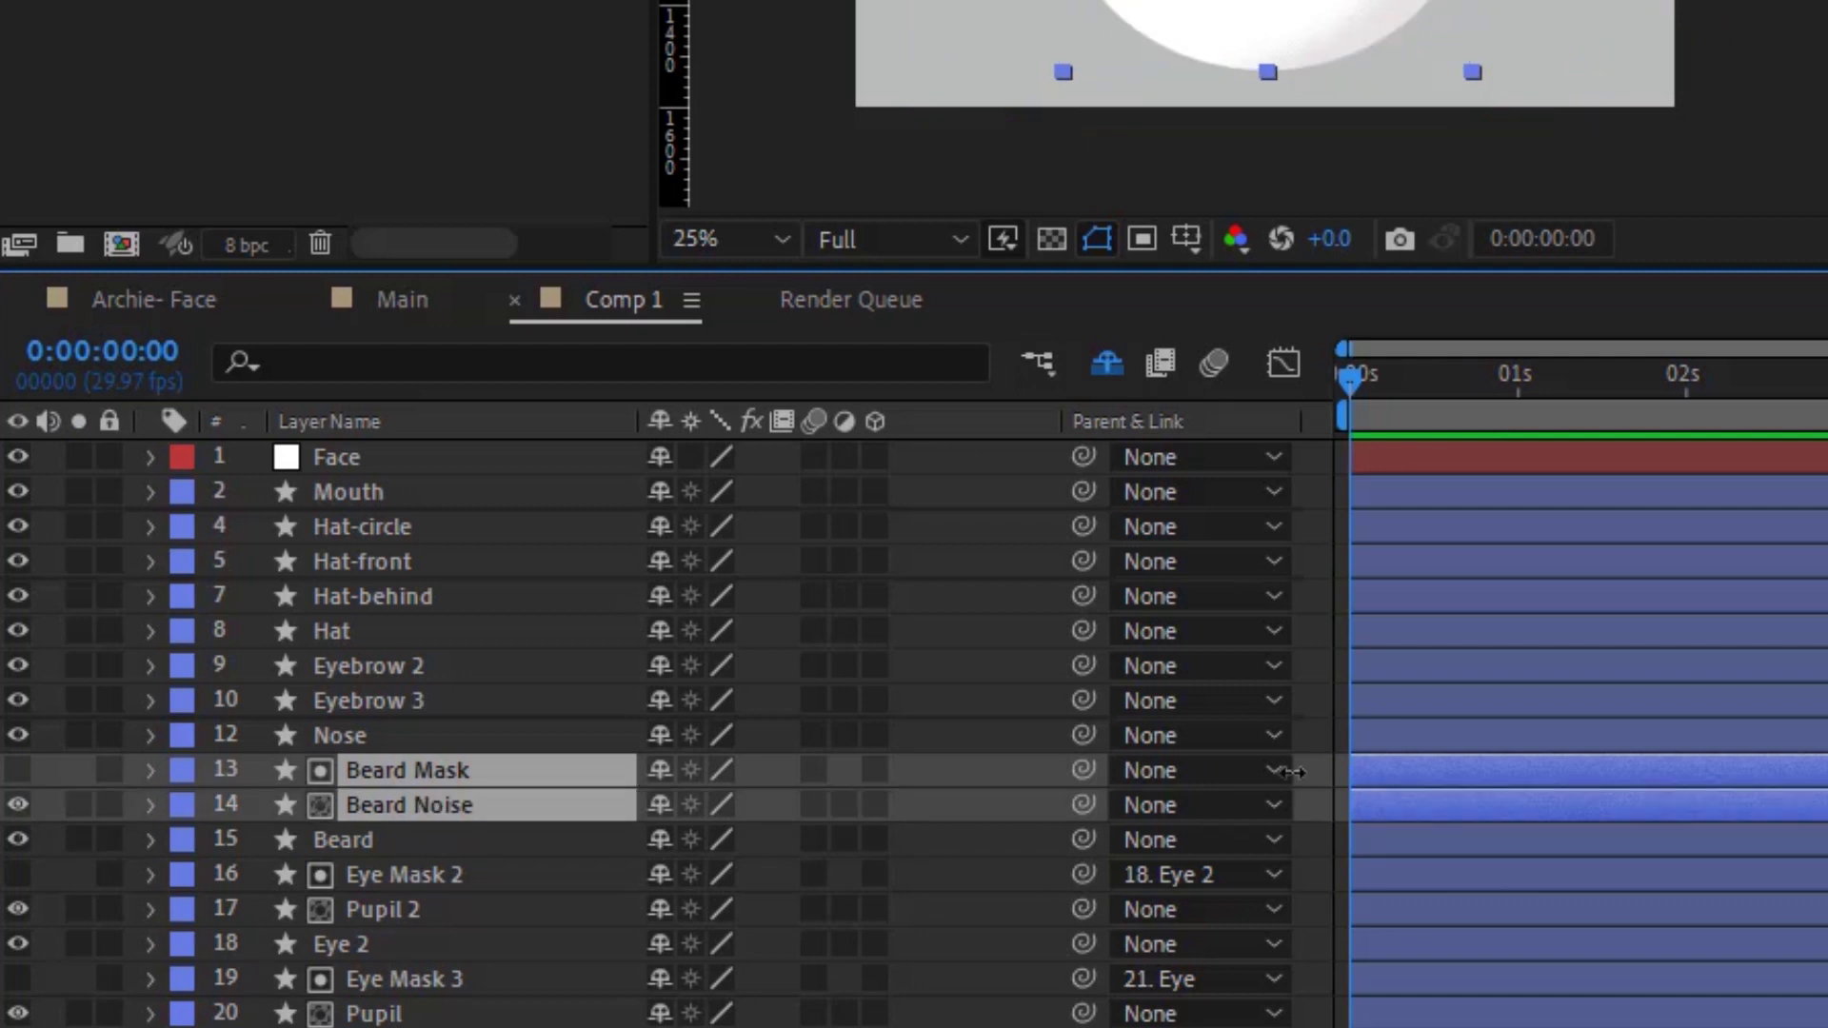
drag(1083, 804, 841, 830)
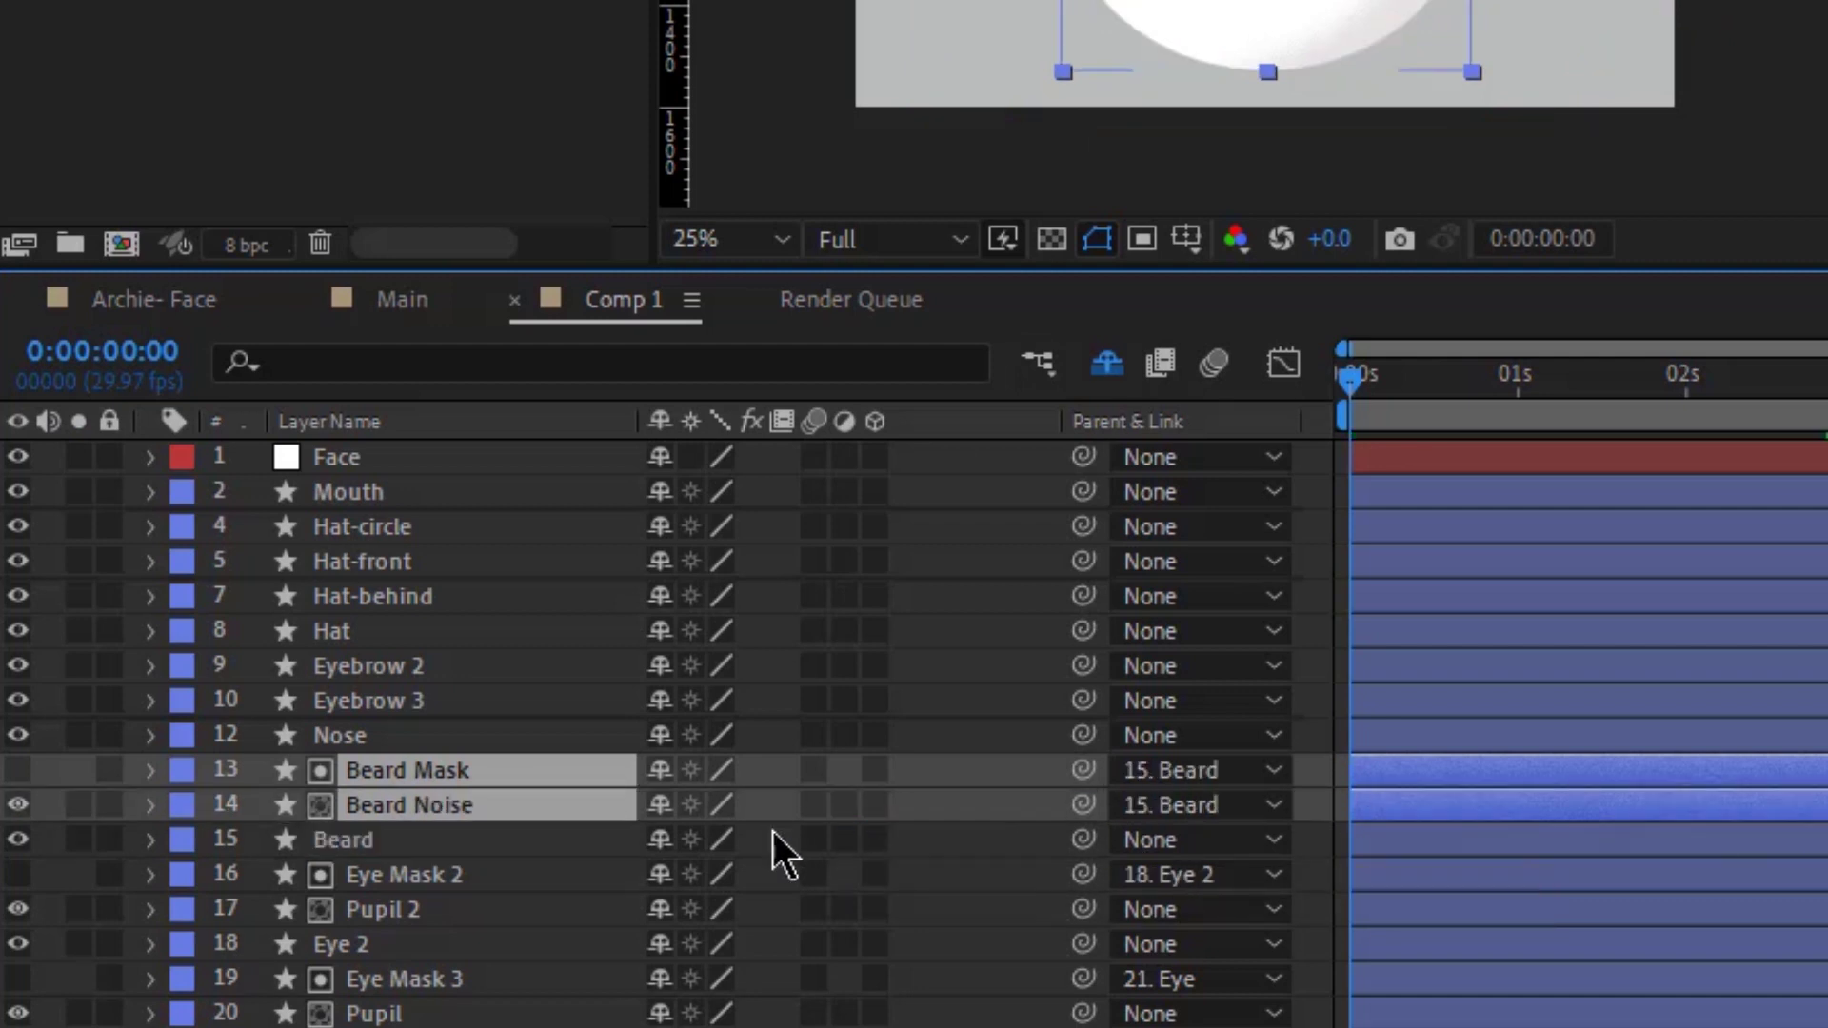
click(659, 771)
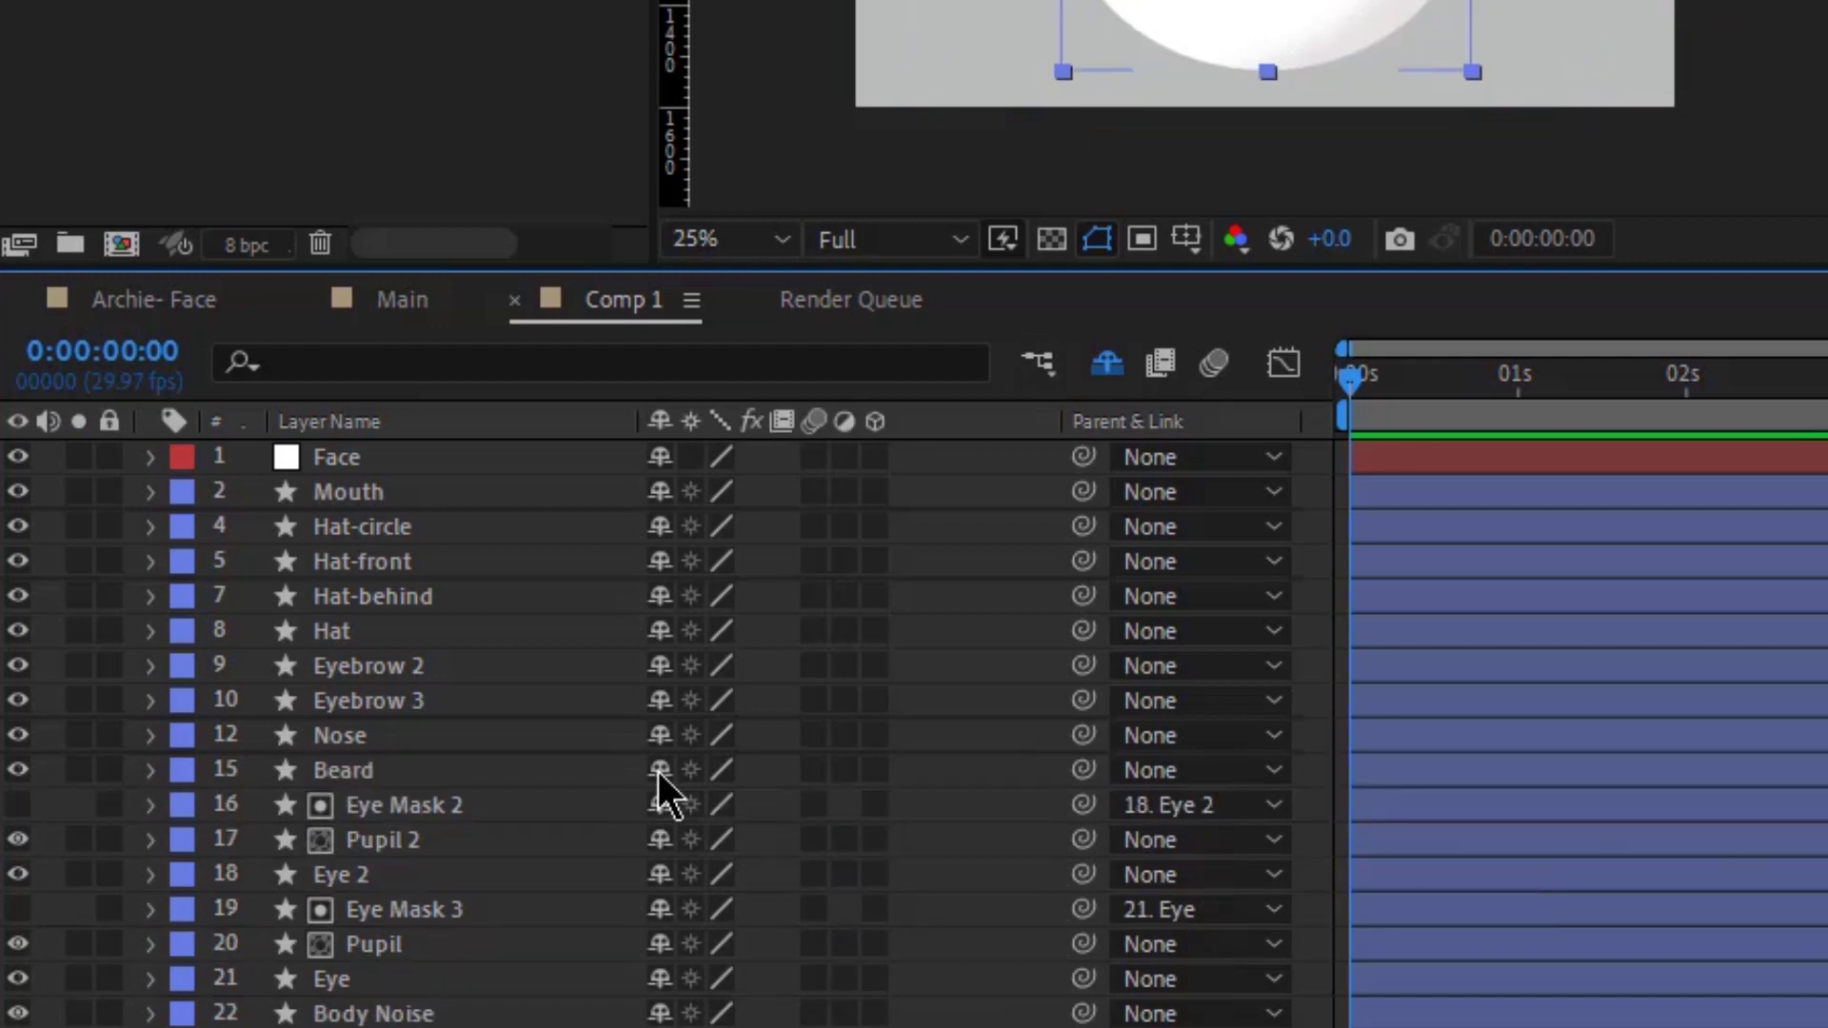
Mark the Eye Mask 2 and Eye Mask 3 layers as shy.
click(663, 816)
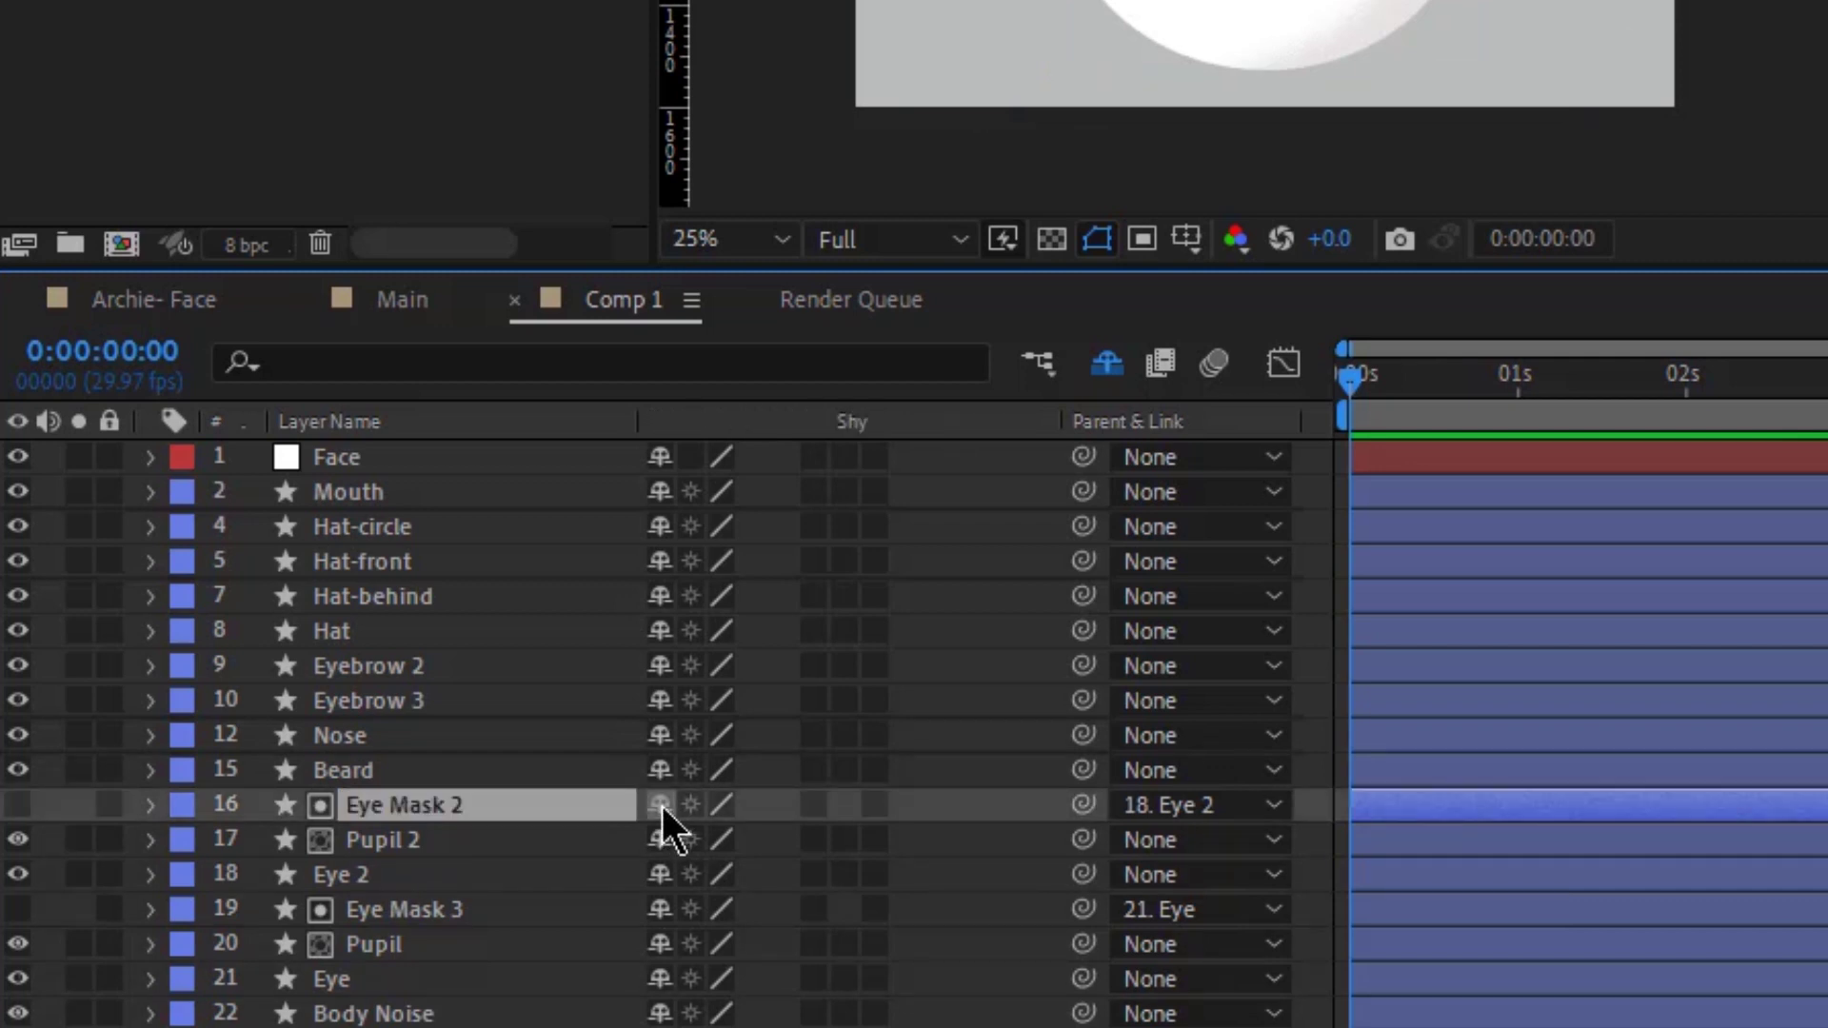
click(659, 805)
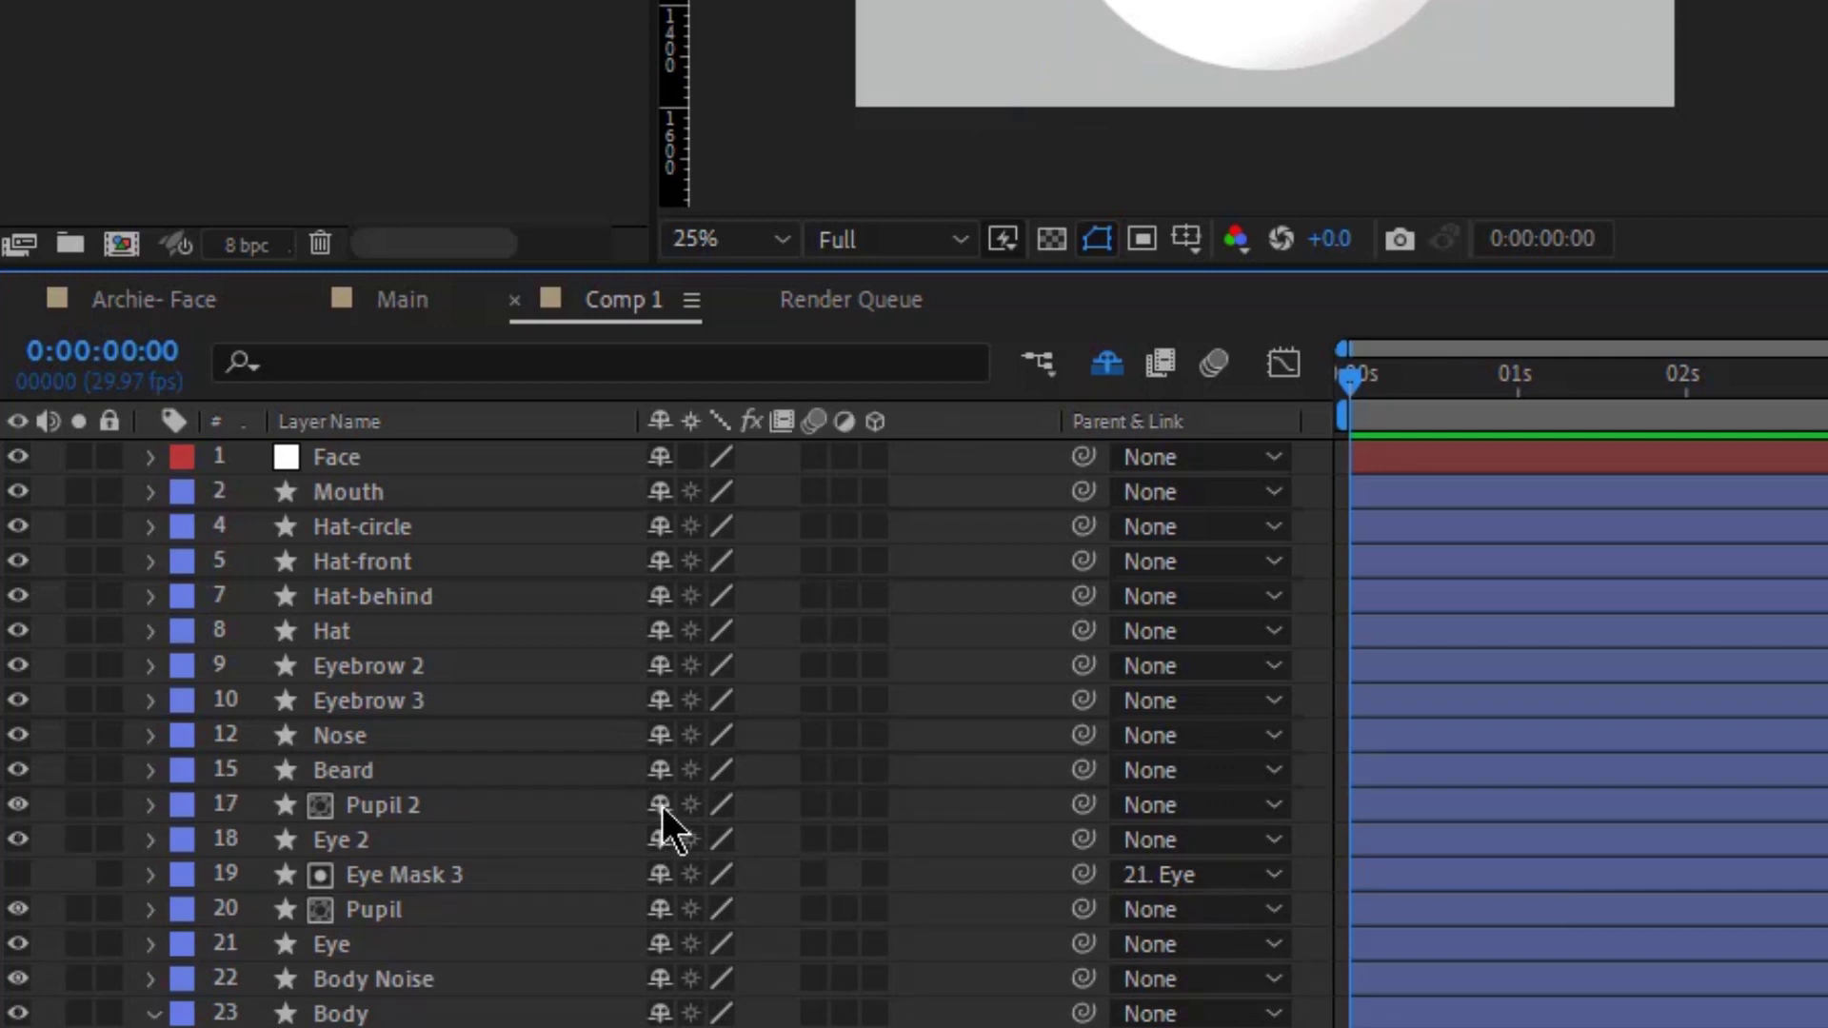
click(447, 872)
click(655, 874)
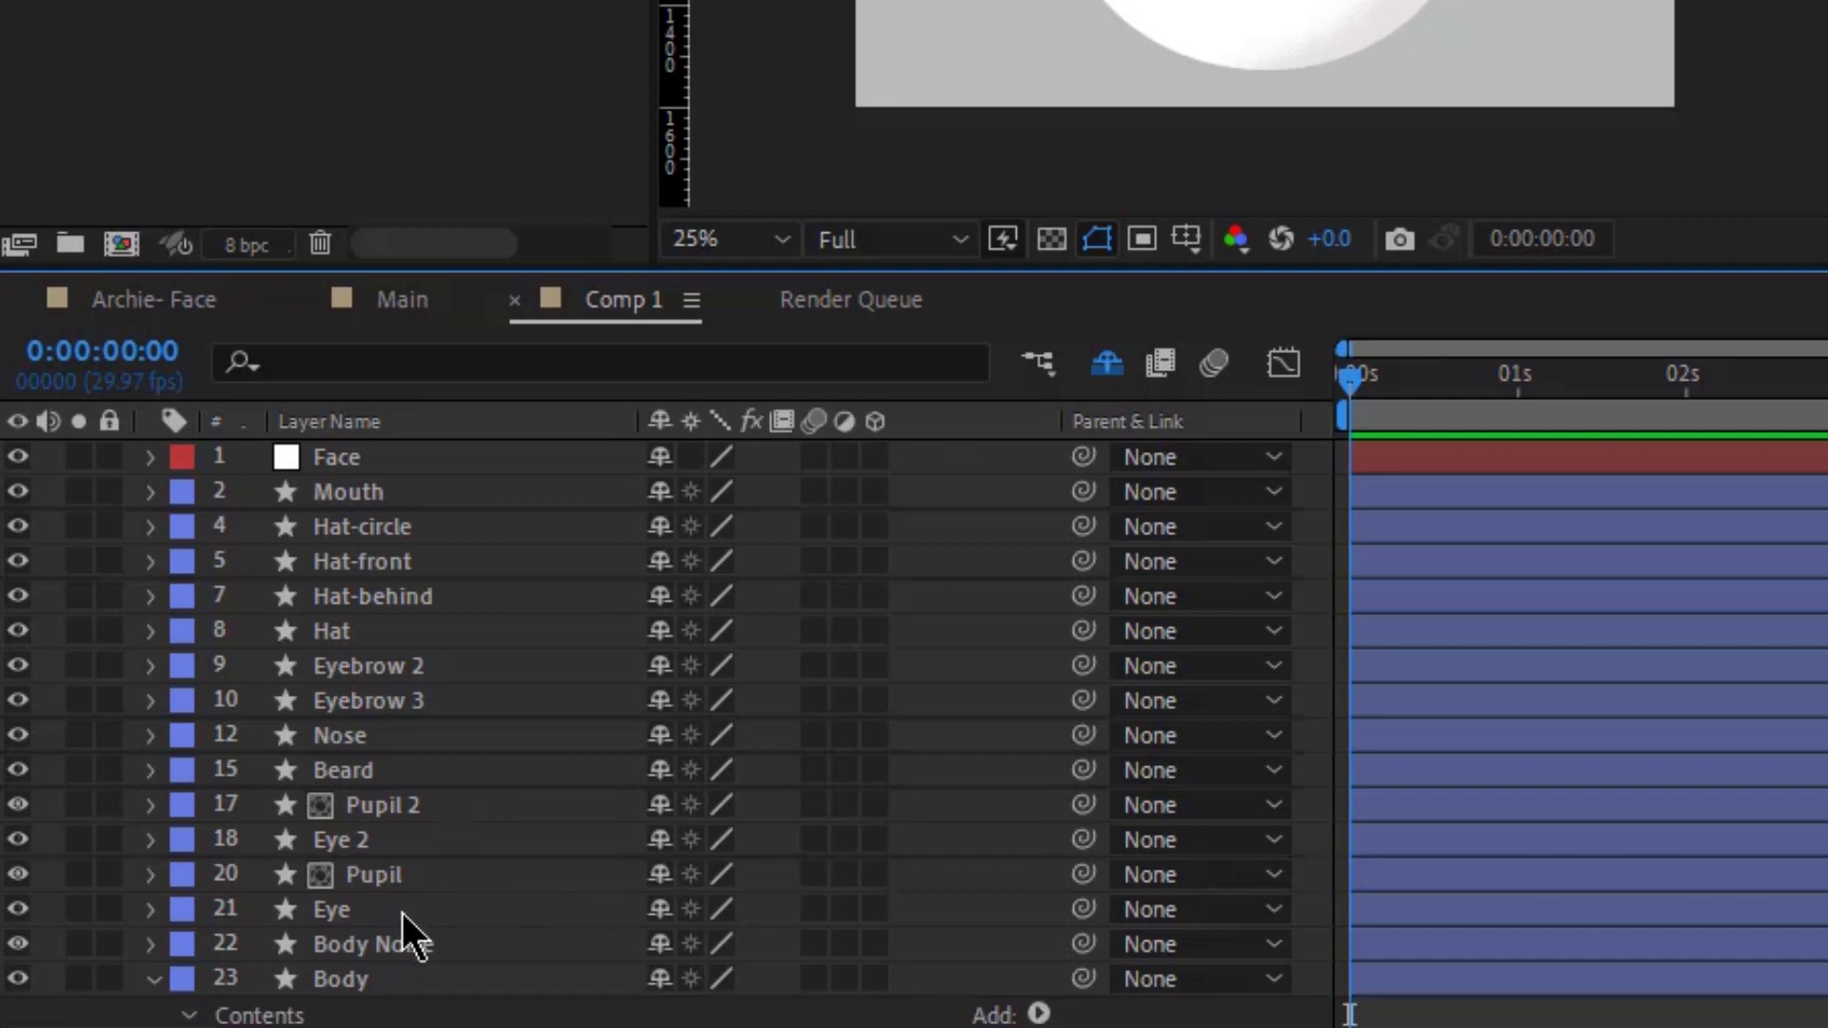
Parent the Body Noise layer to Body and mark it as shy.
click(403, 947)
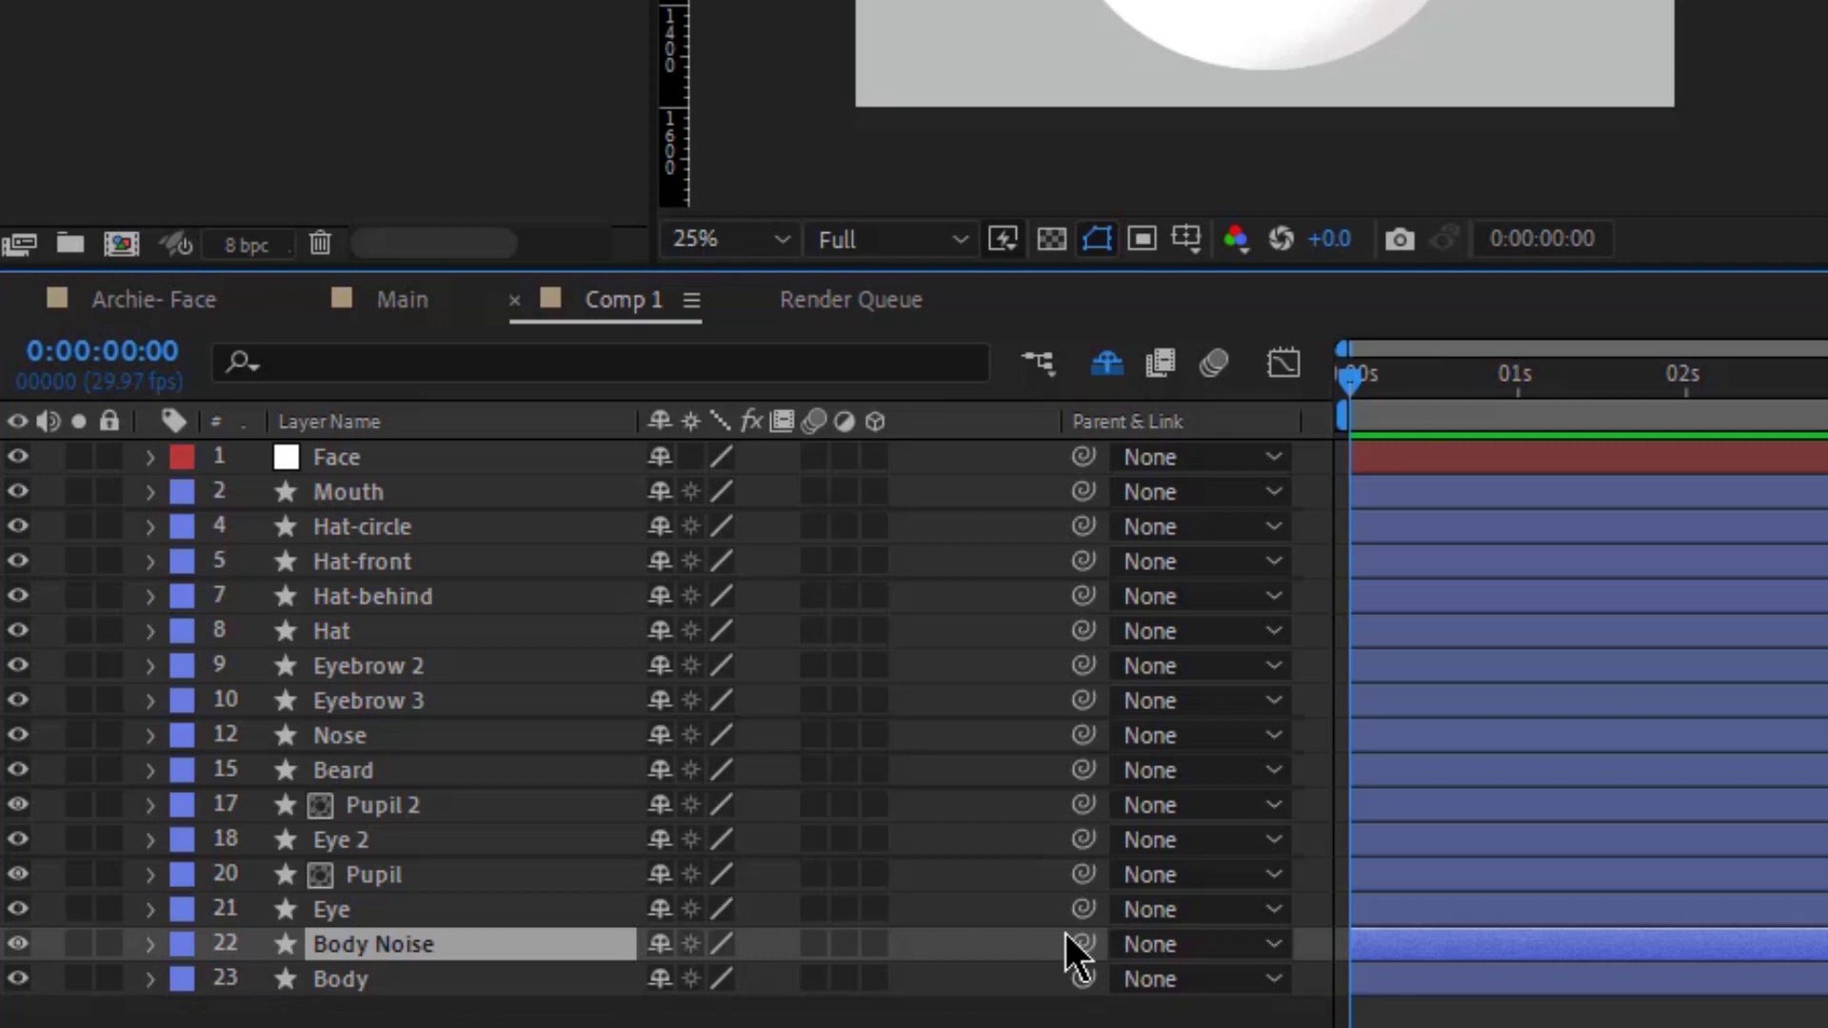
drag(1080, 940, 689, 981)
click(659, 943)
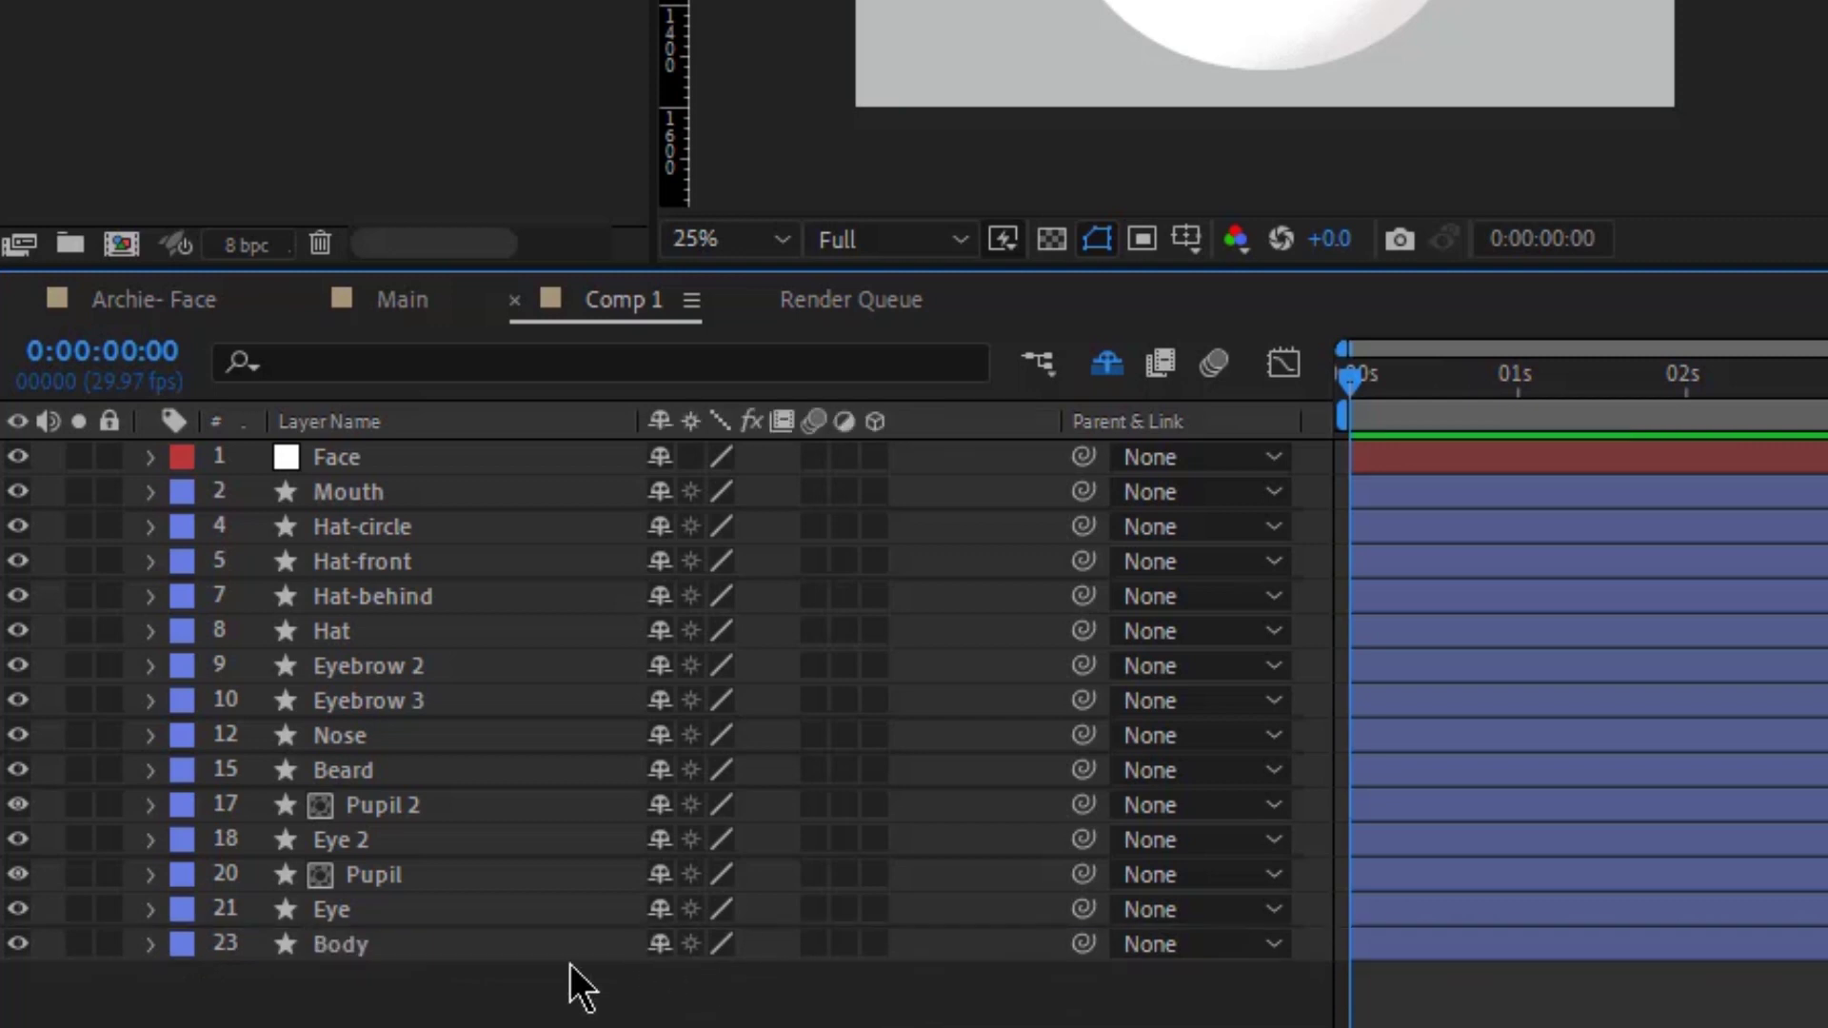
Parent the Mouth, Nose, Beard, both eyebrow, both pupil and both eye layers to the Face null.
click(372, 481)
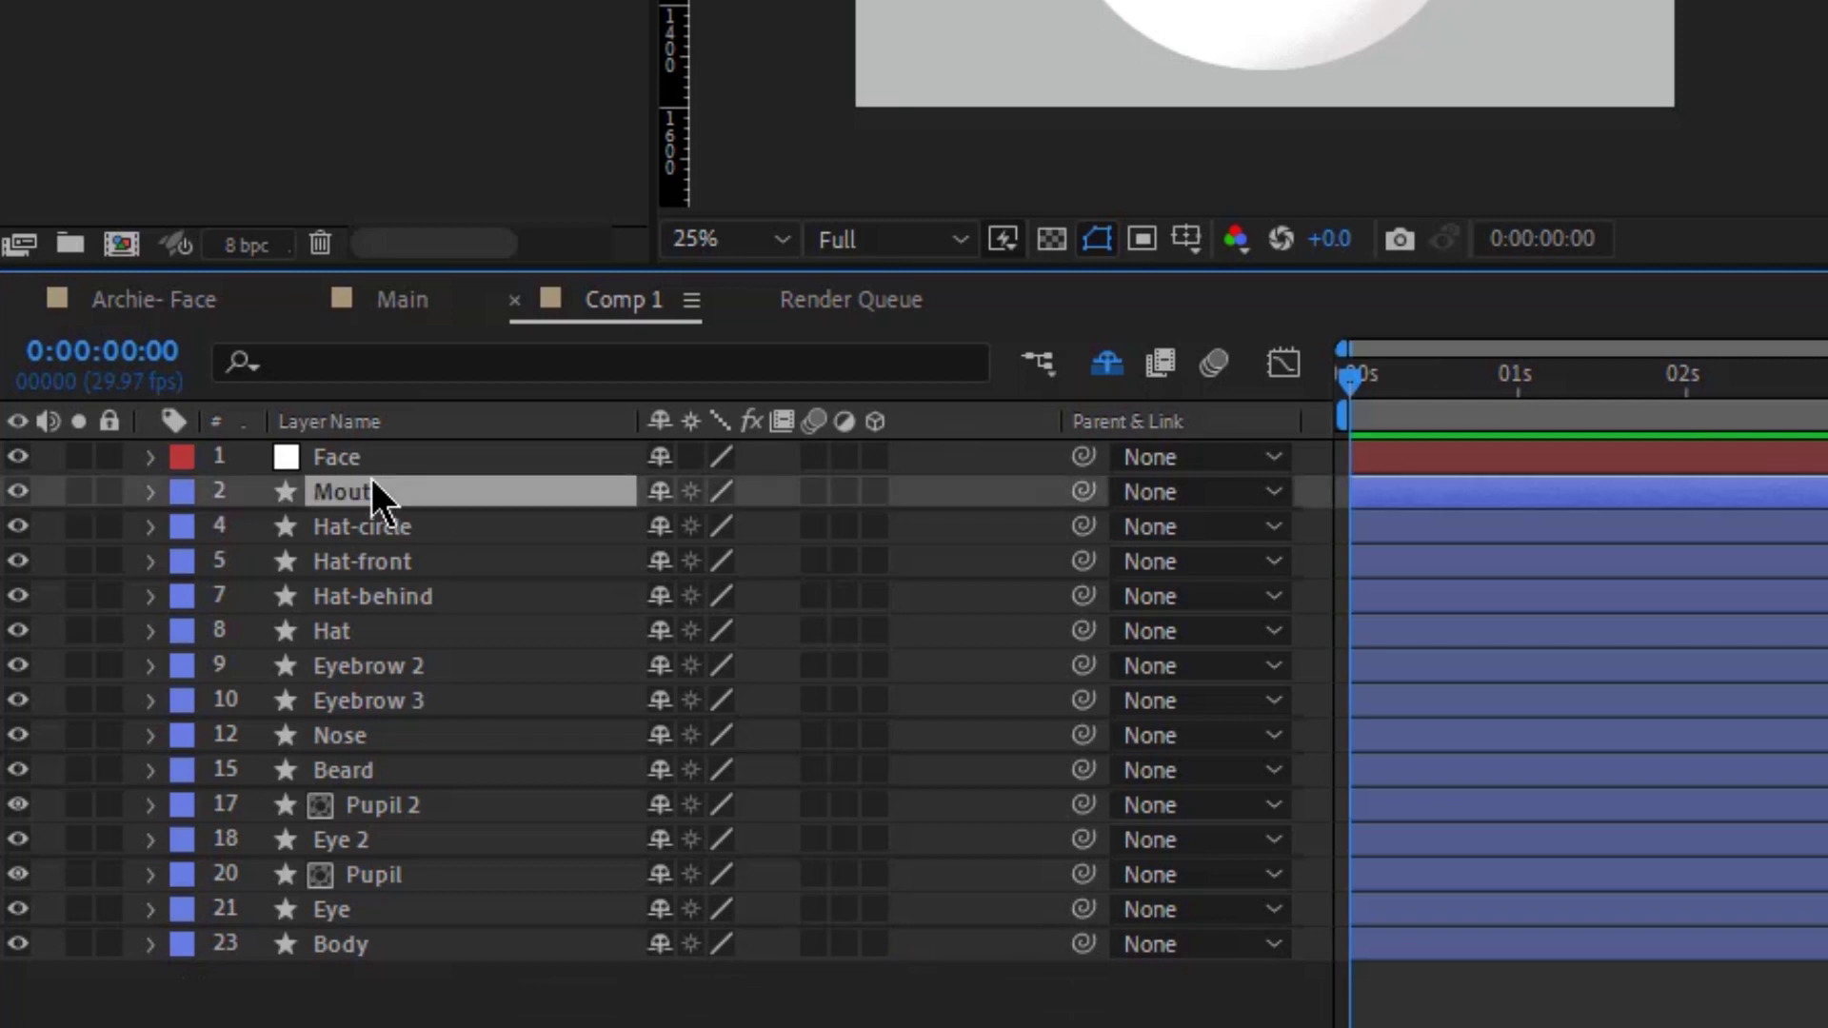
ctrl+click(402, 665)
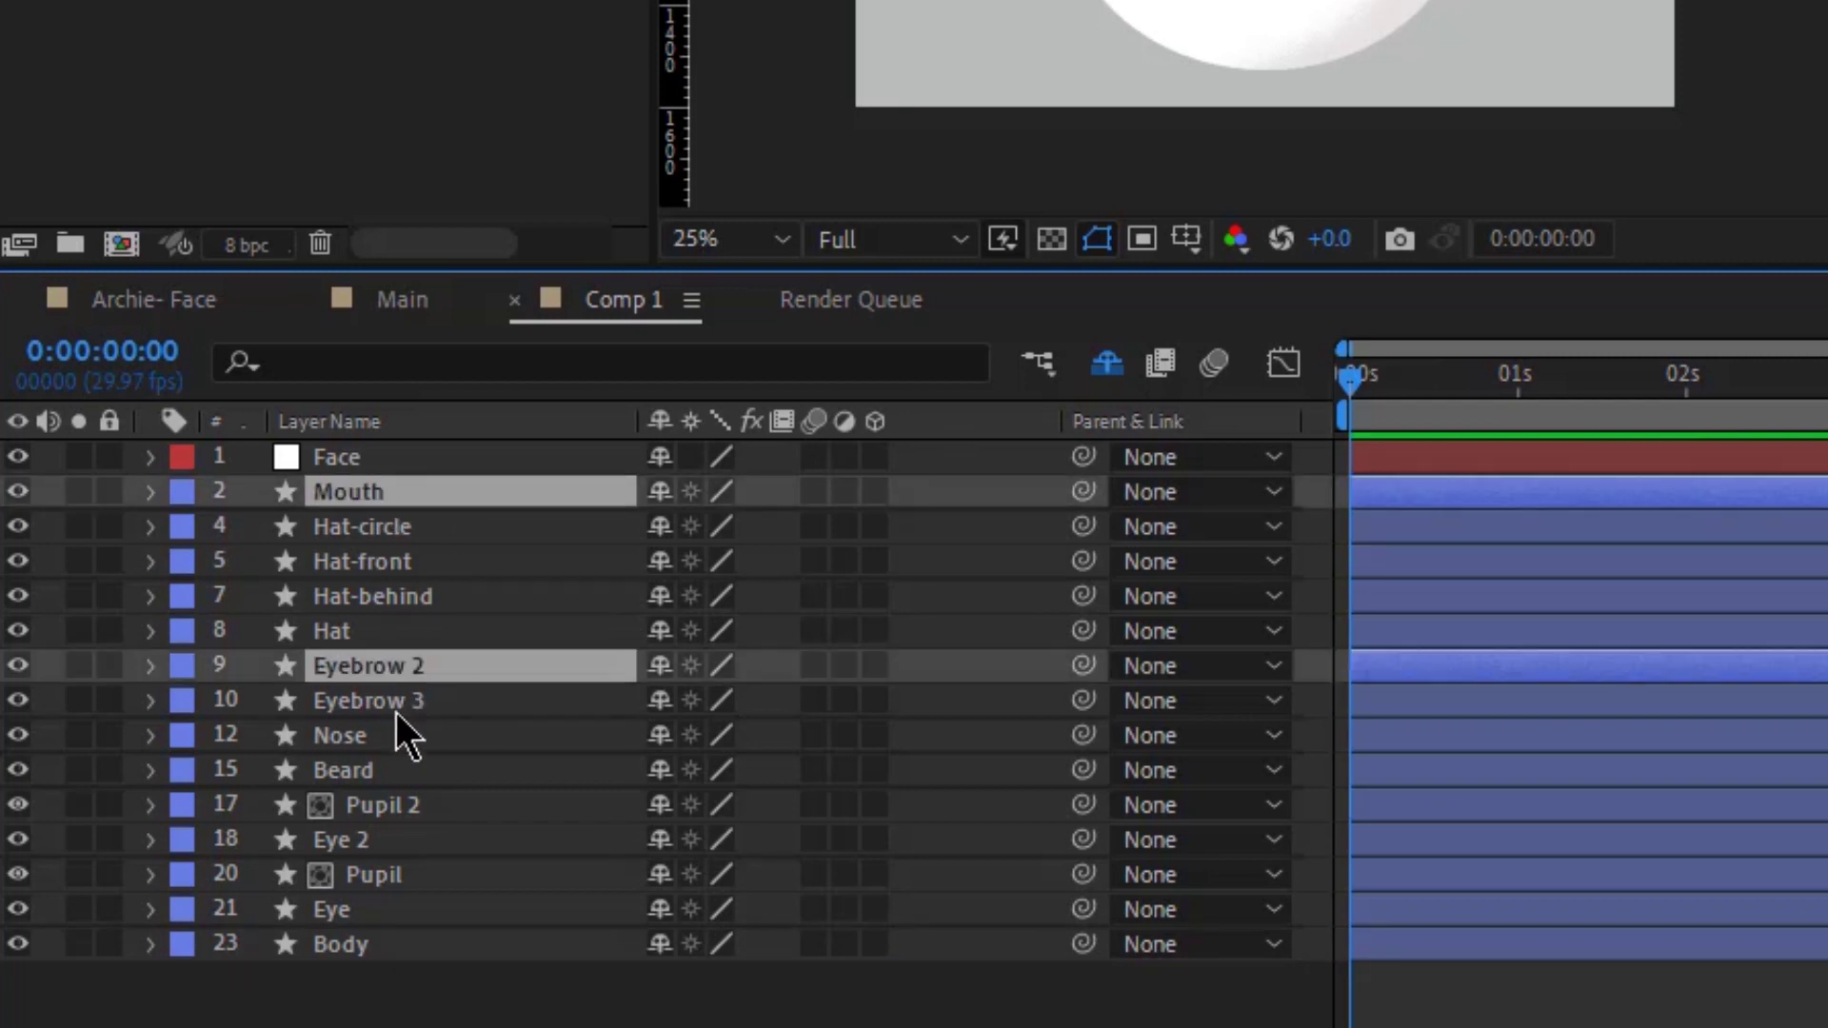
ctrl+click(396, 705)
ctrl+click(385, 738)
ctrl+click(379, 771)
ctrl+click(379, 805)
ctrl+click(377, 840)
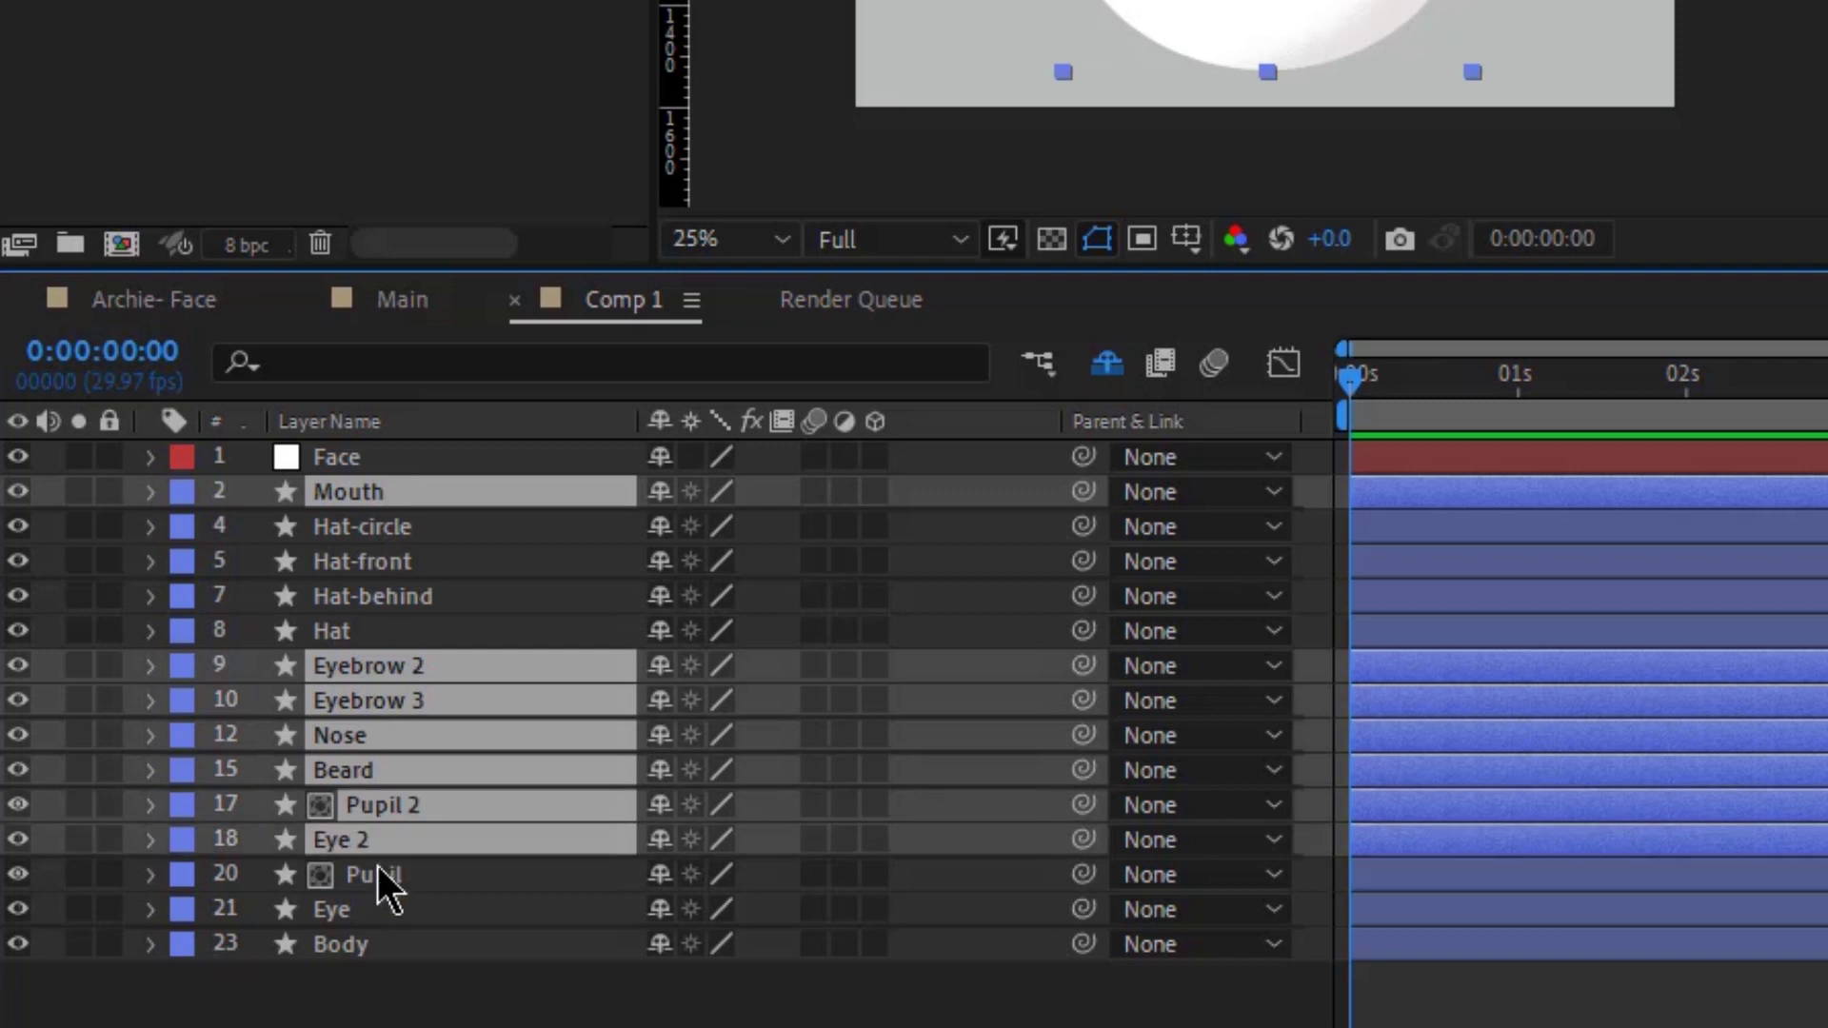
ctrl+click(376, 874)
ctrl+click(429, 904)
drag(1082, 491, 386, 450)
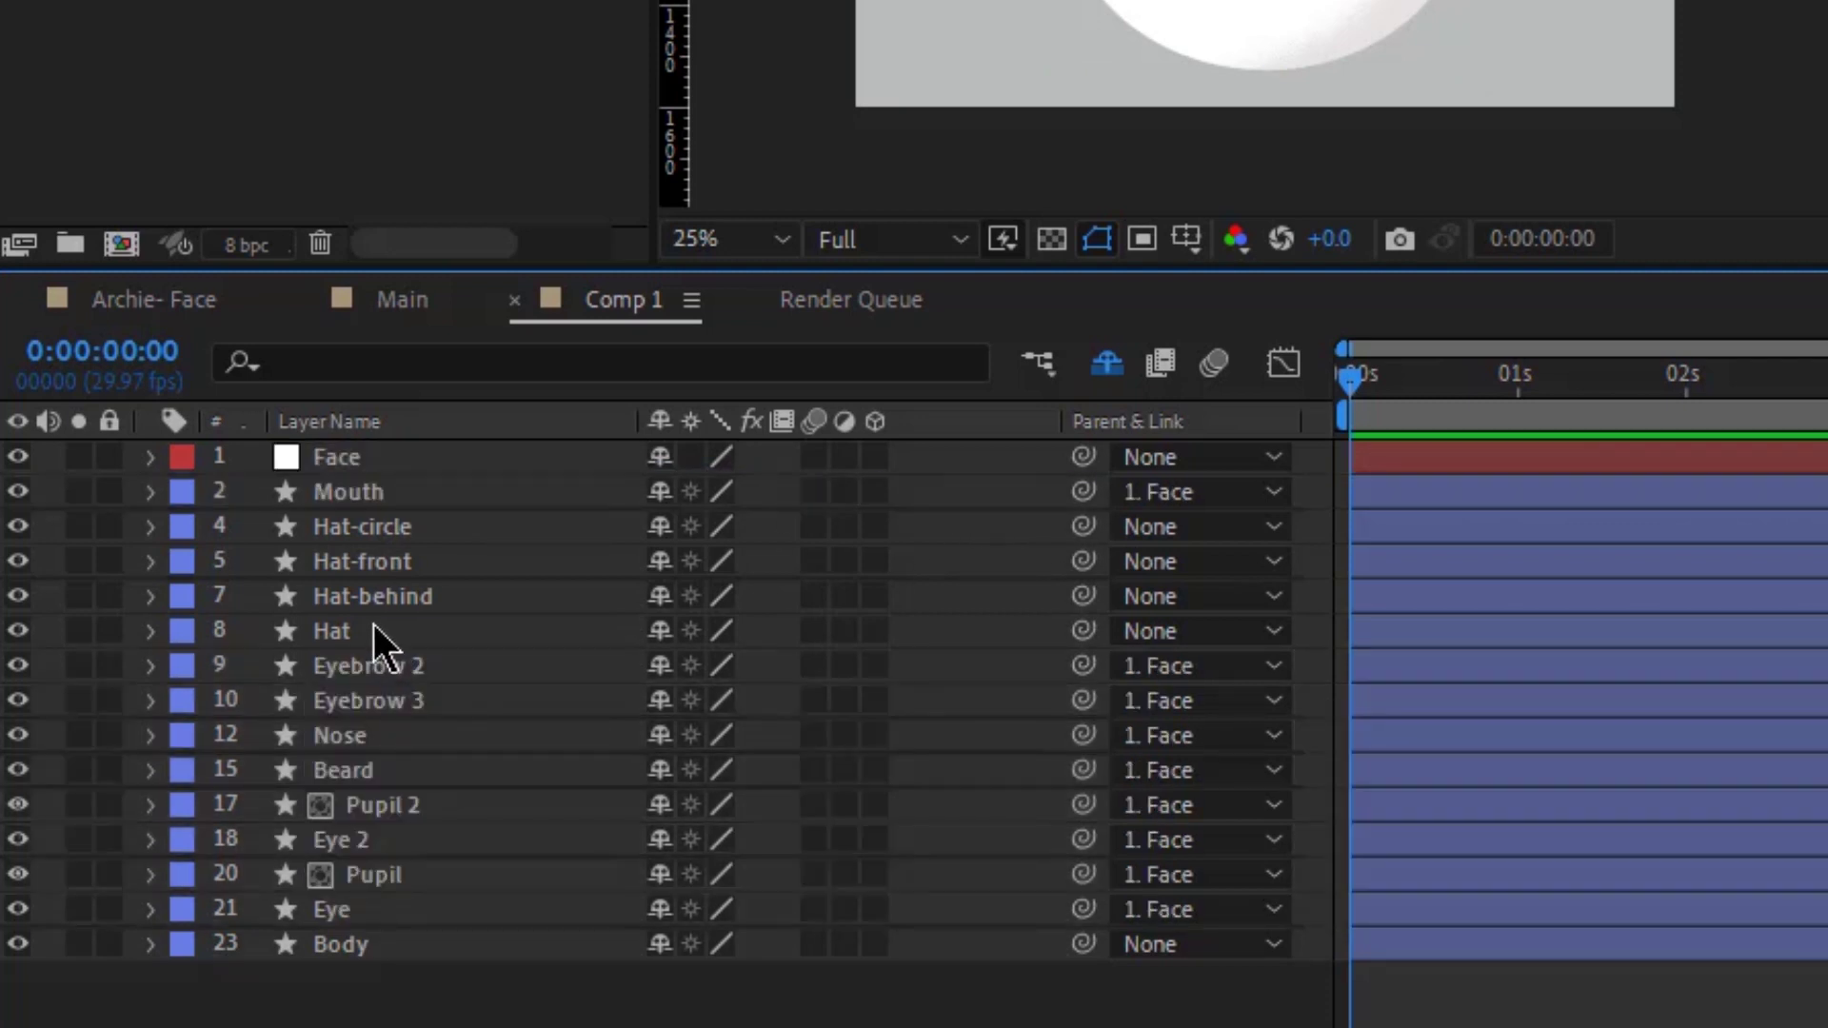
Parent the Hat-circle, Hat-front and Hat-behind layers to the Hat layer.
click(376, 628)
click(385, 585)
shift+click(366, 524)
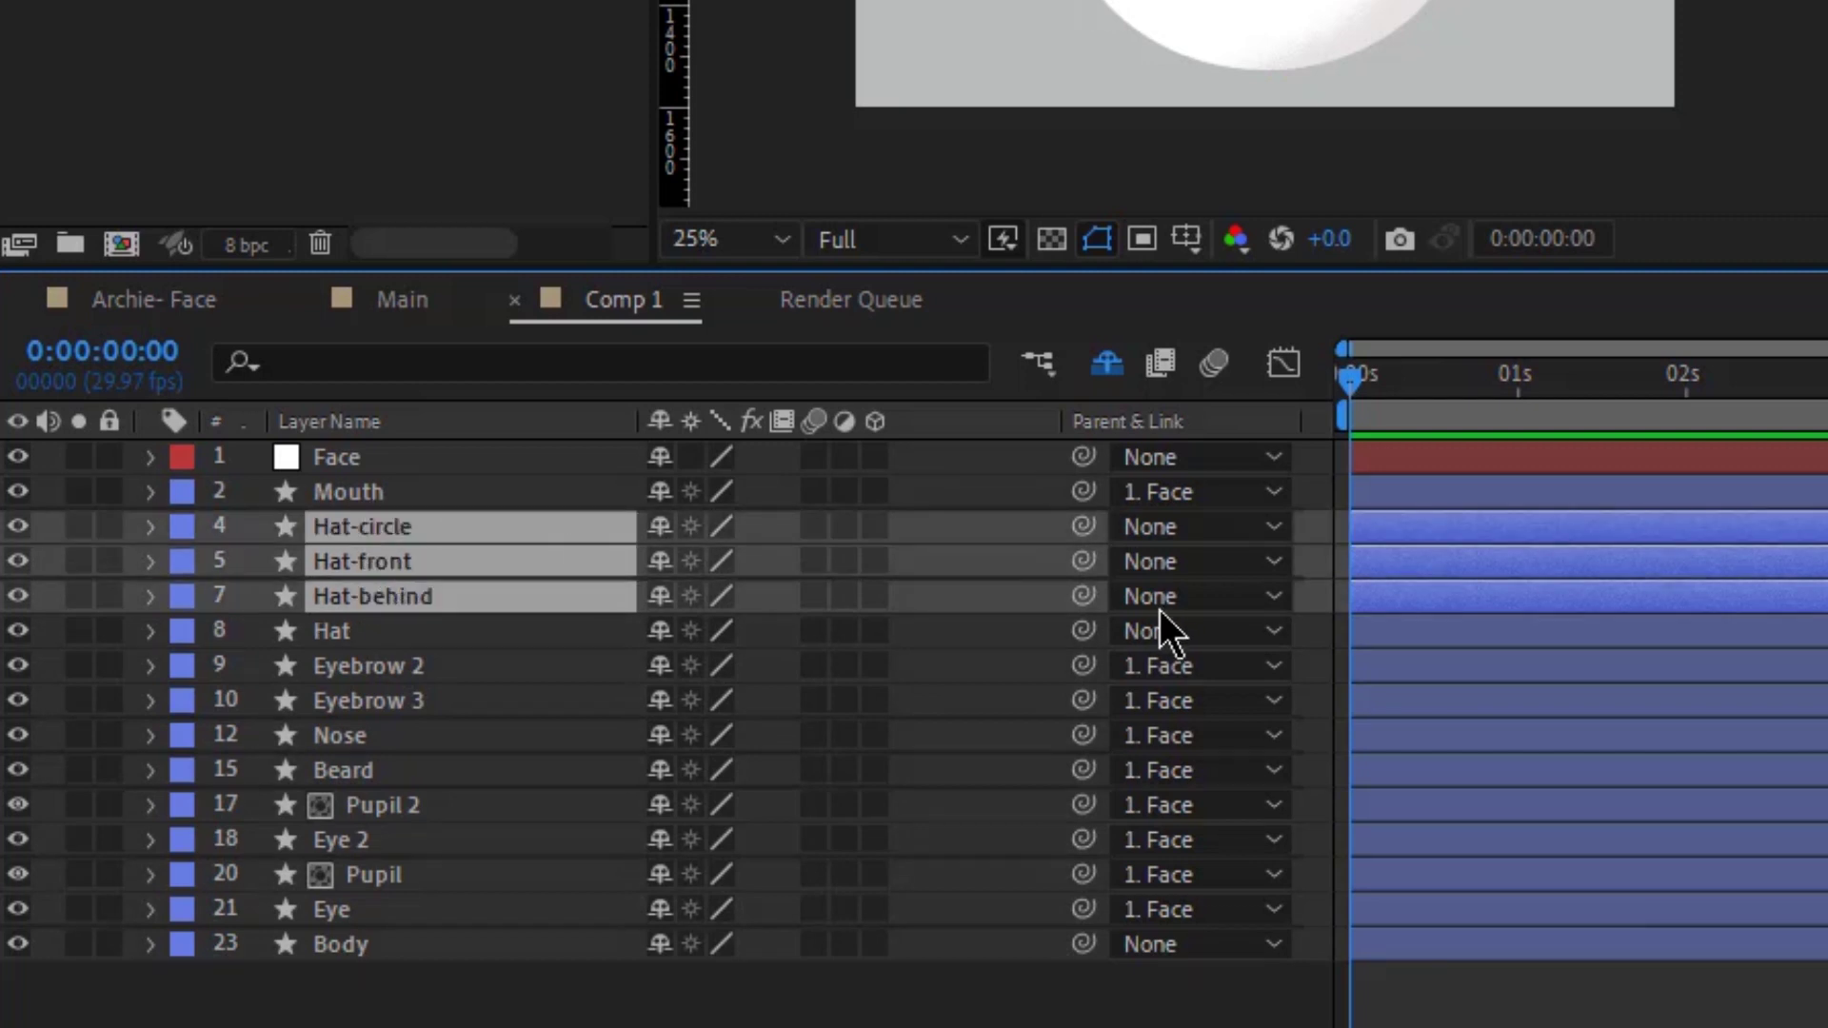
drag(1083, 596, 484, 632)
click(484, 638)
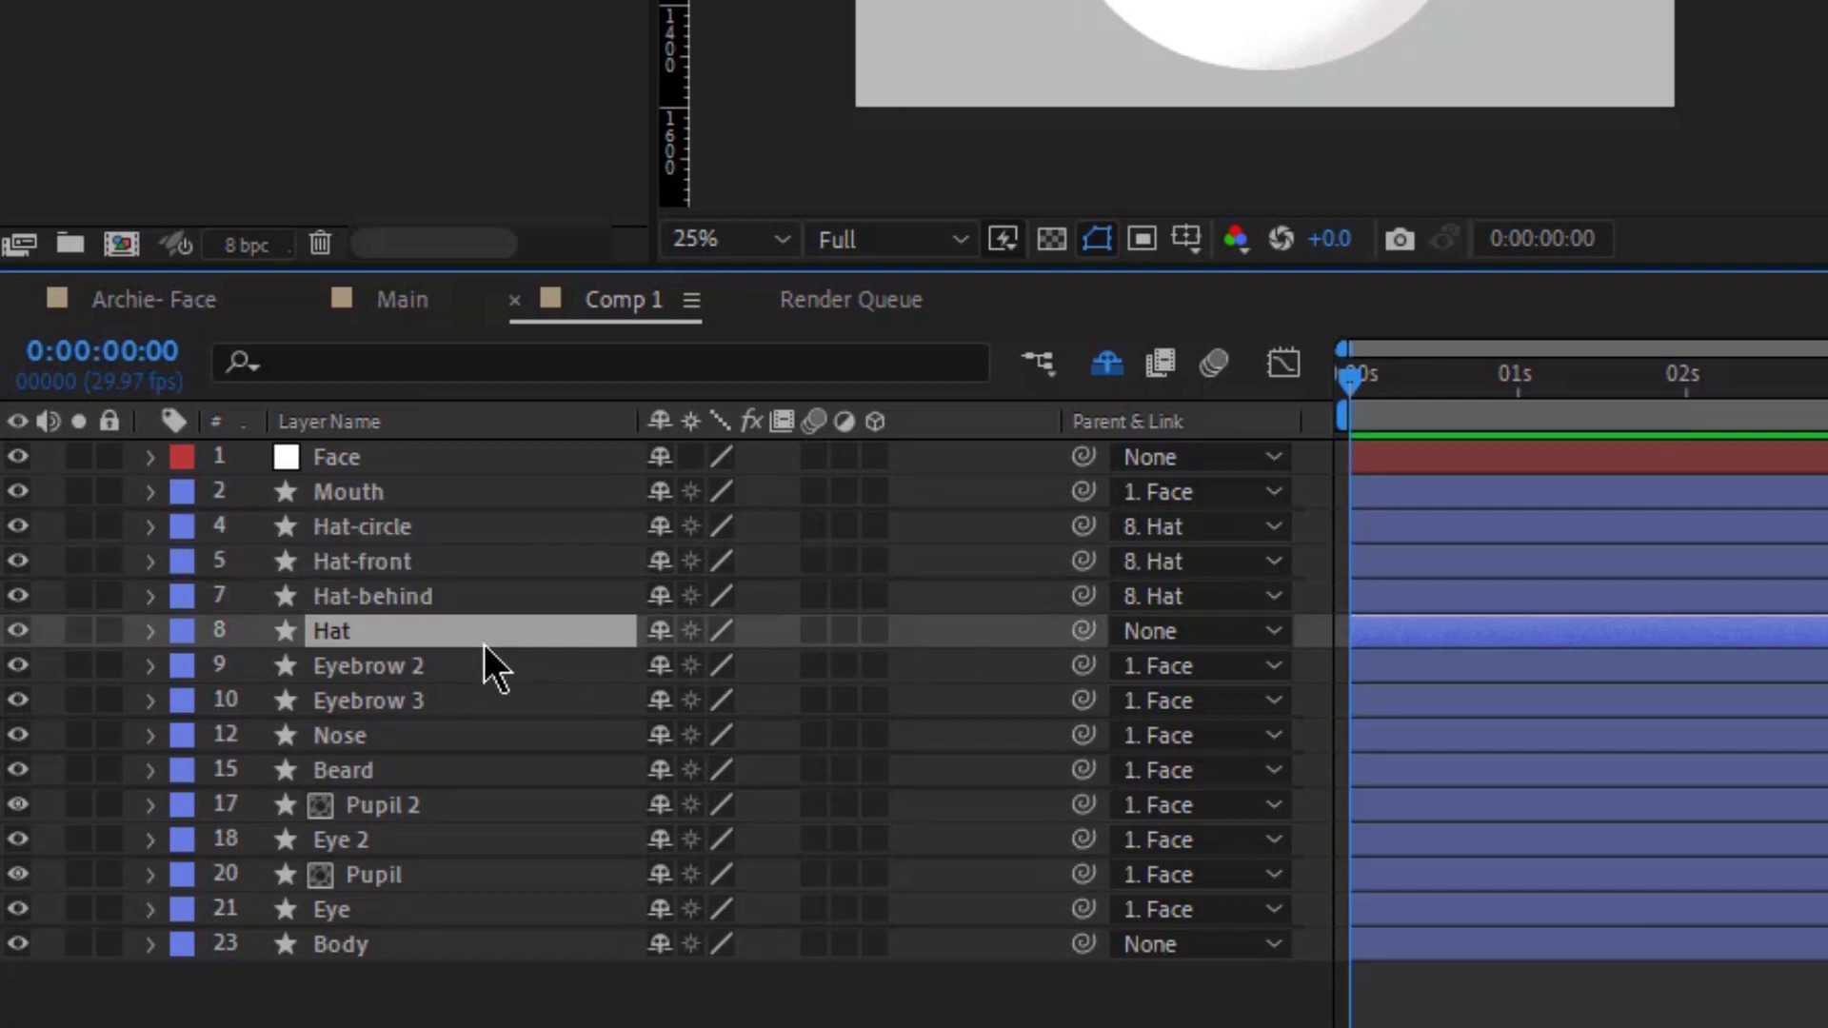
Solo the Body and Body Noise layers, revealing the shy layers to reach the noise and hiding them again.
click(112, 940)
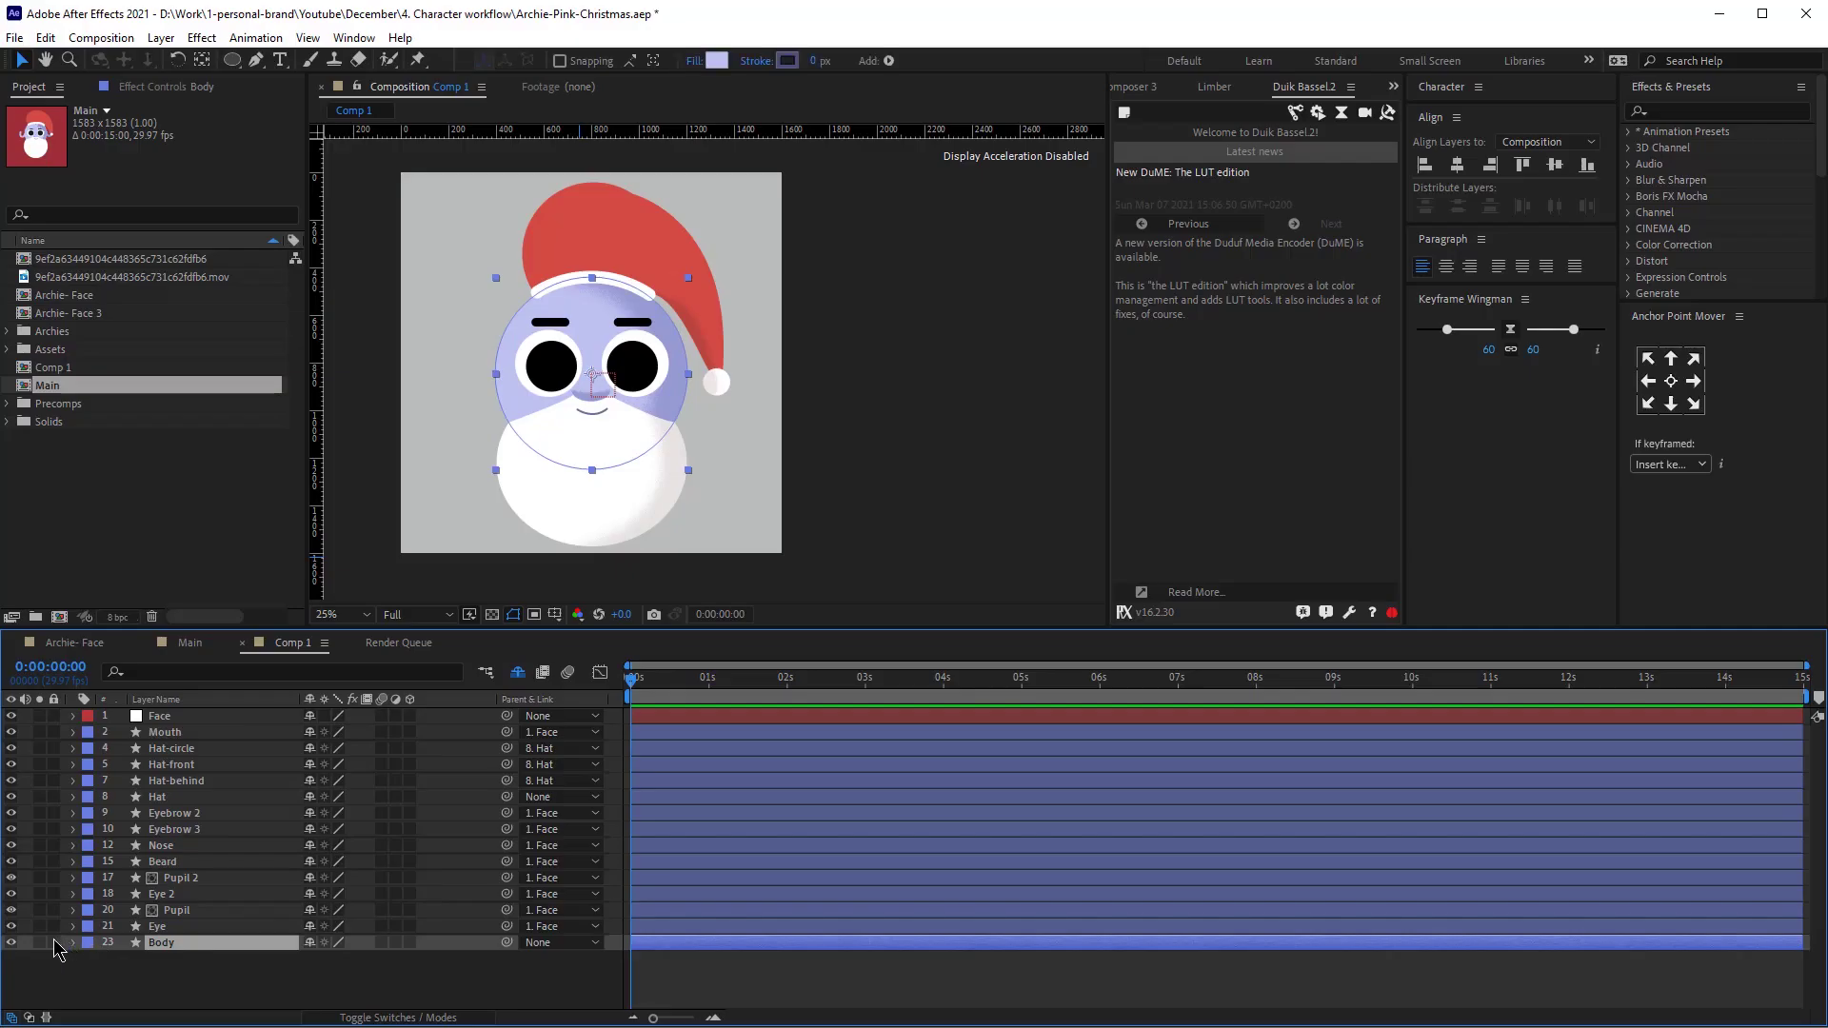
click(40, 941)
click(517, 671)
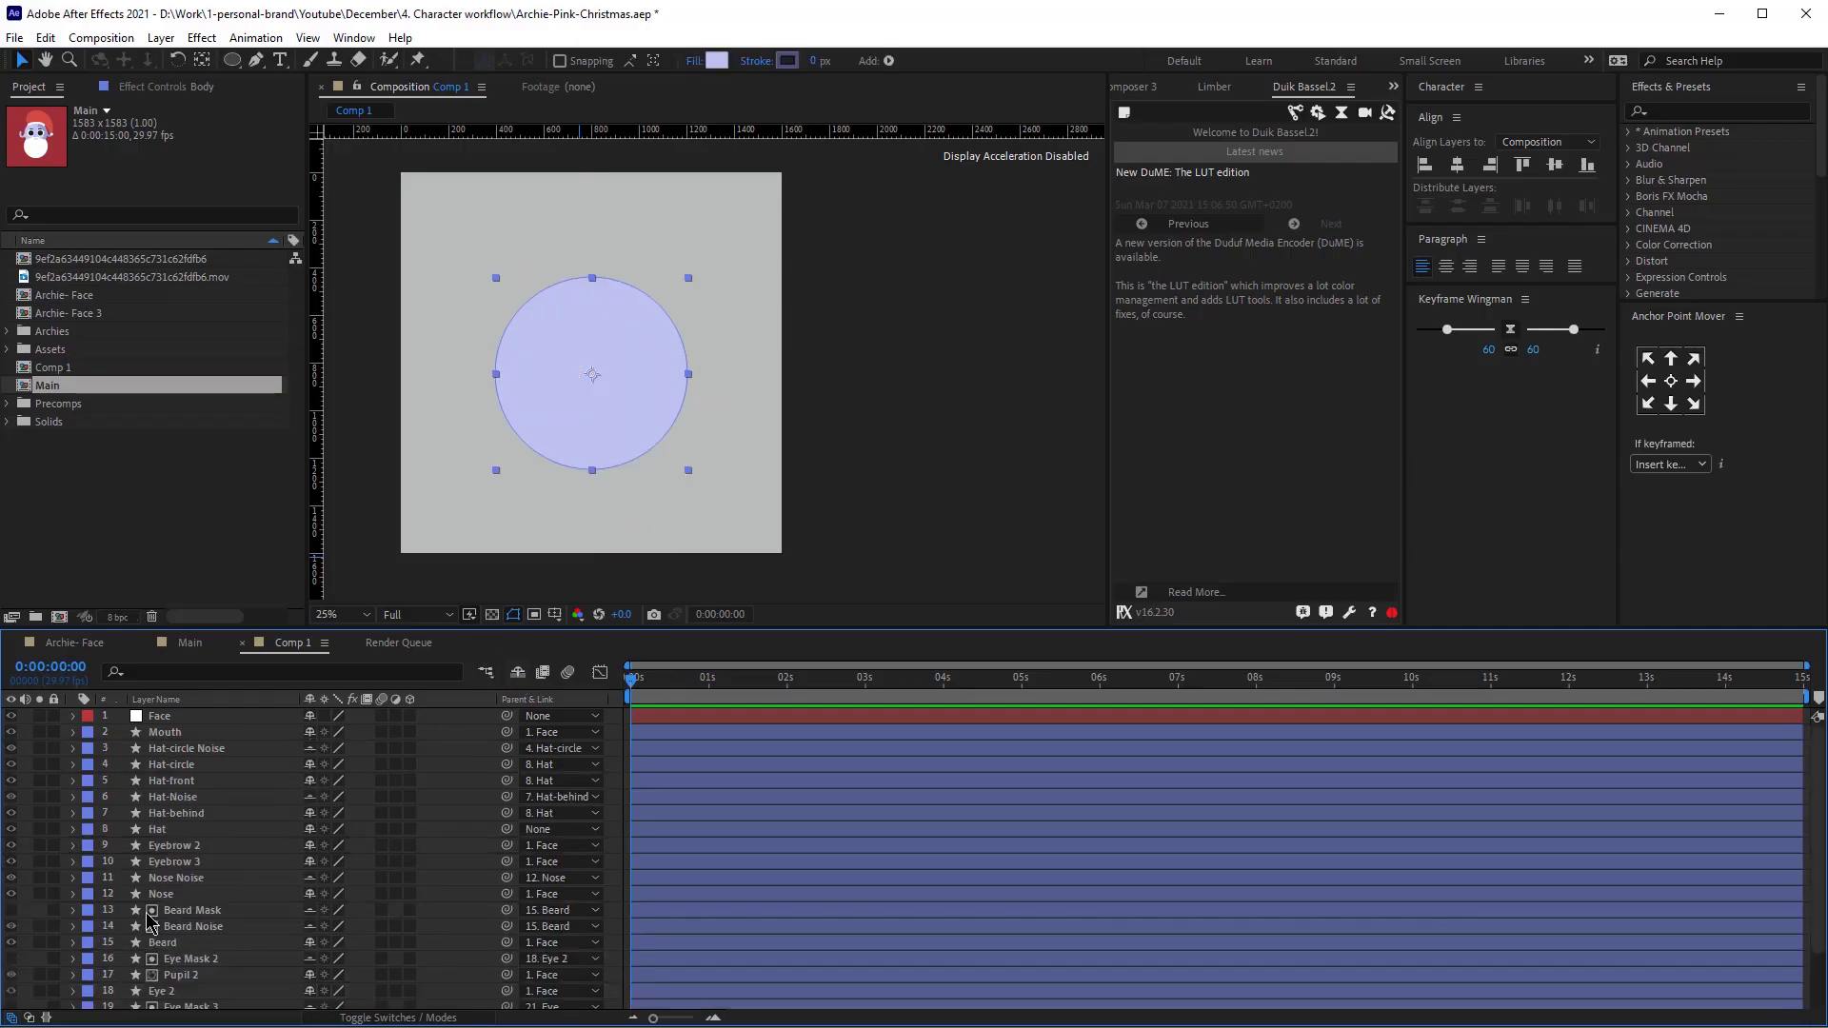
scroll(91, 944, down, 1)
scroll(92, 950, down, 1)
click(39, 984)
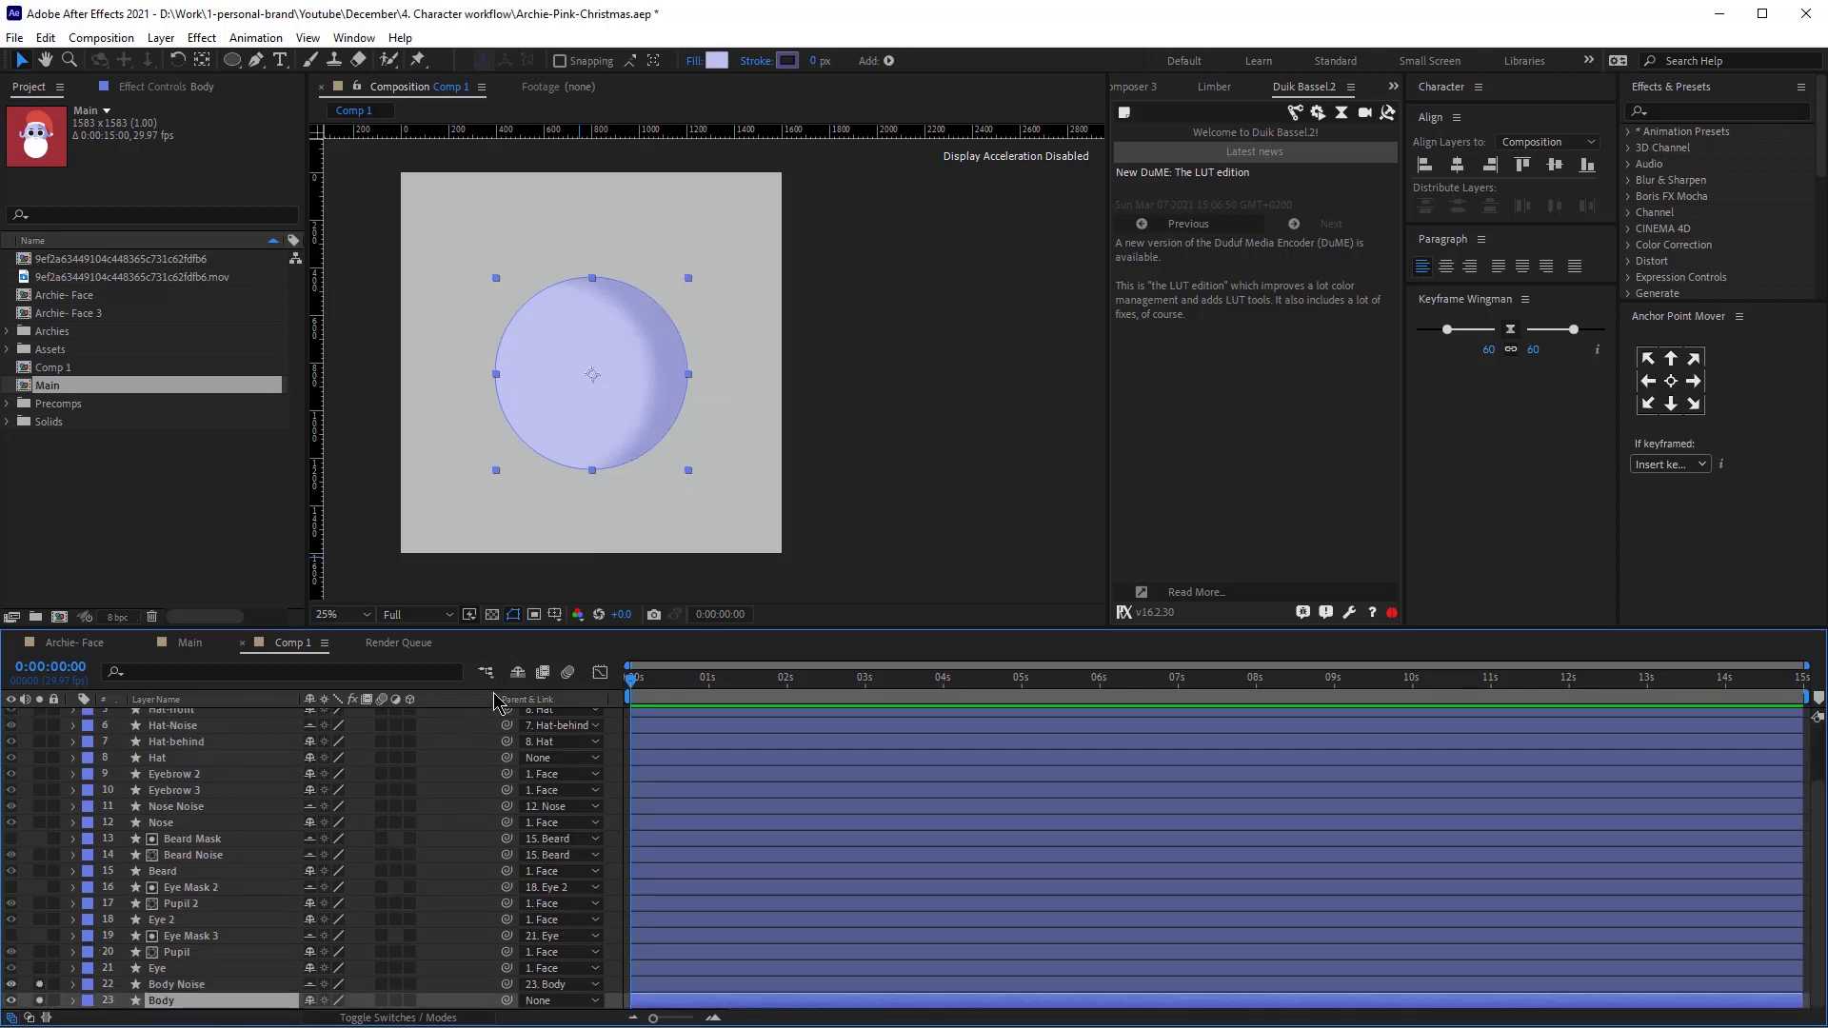
click(520, 673)
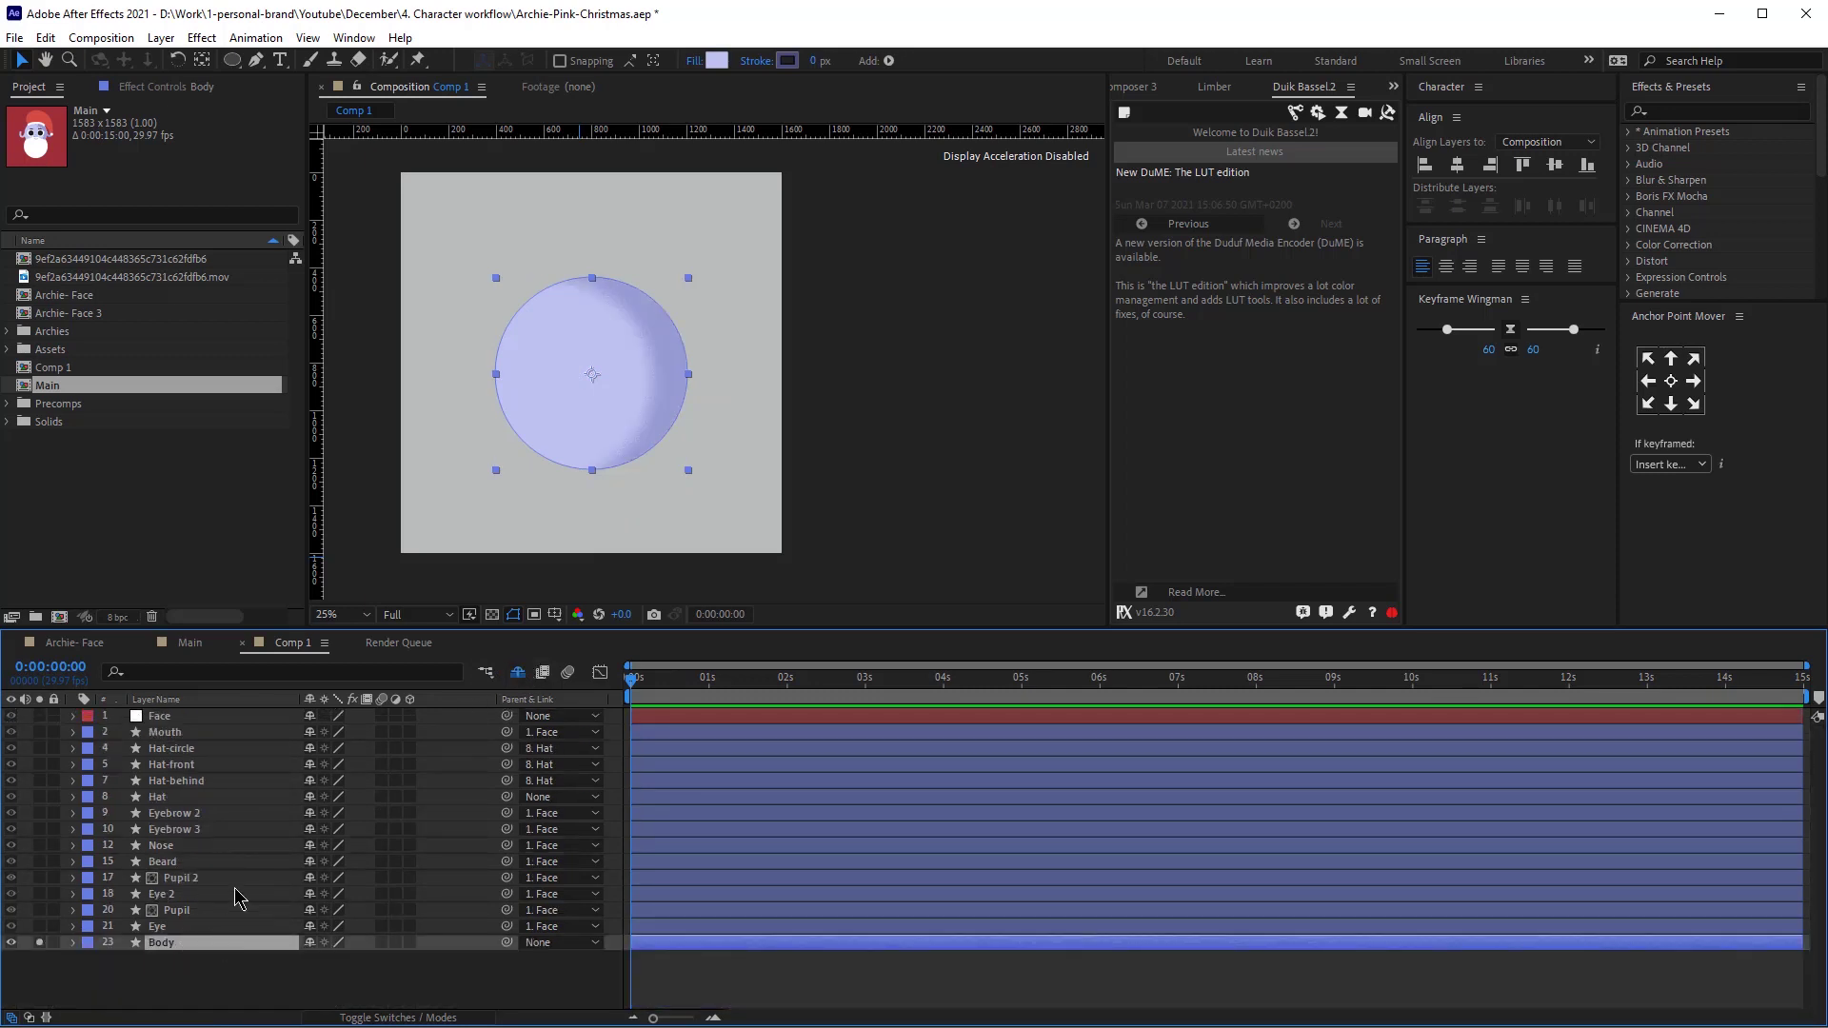
Move the Body layer's anchor point to the bottom edge of its circle.
key(y)
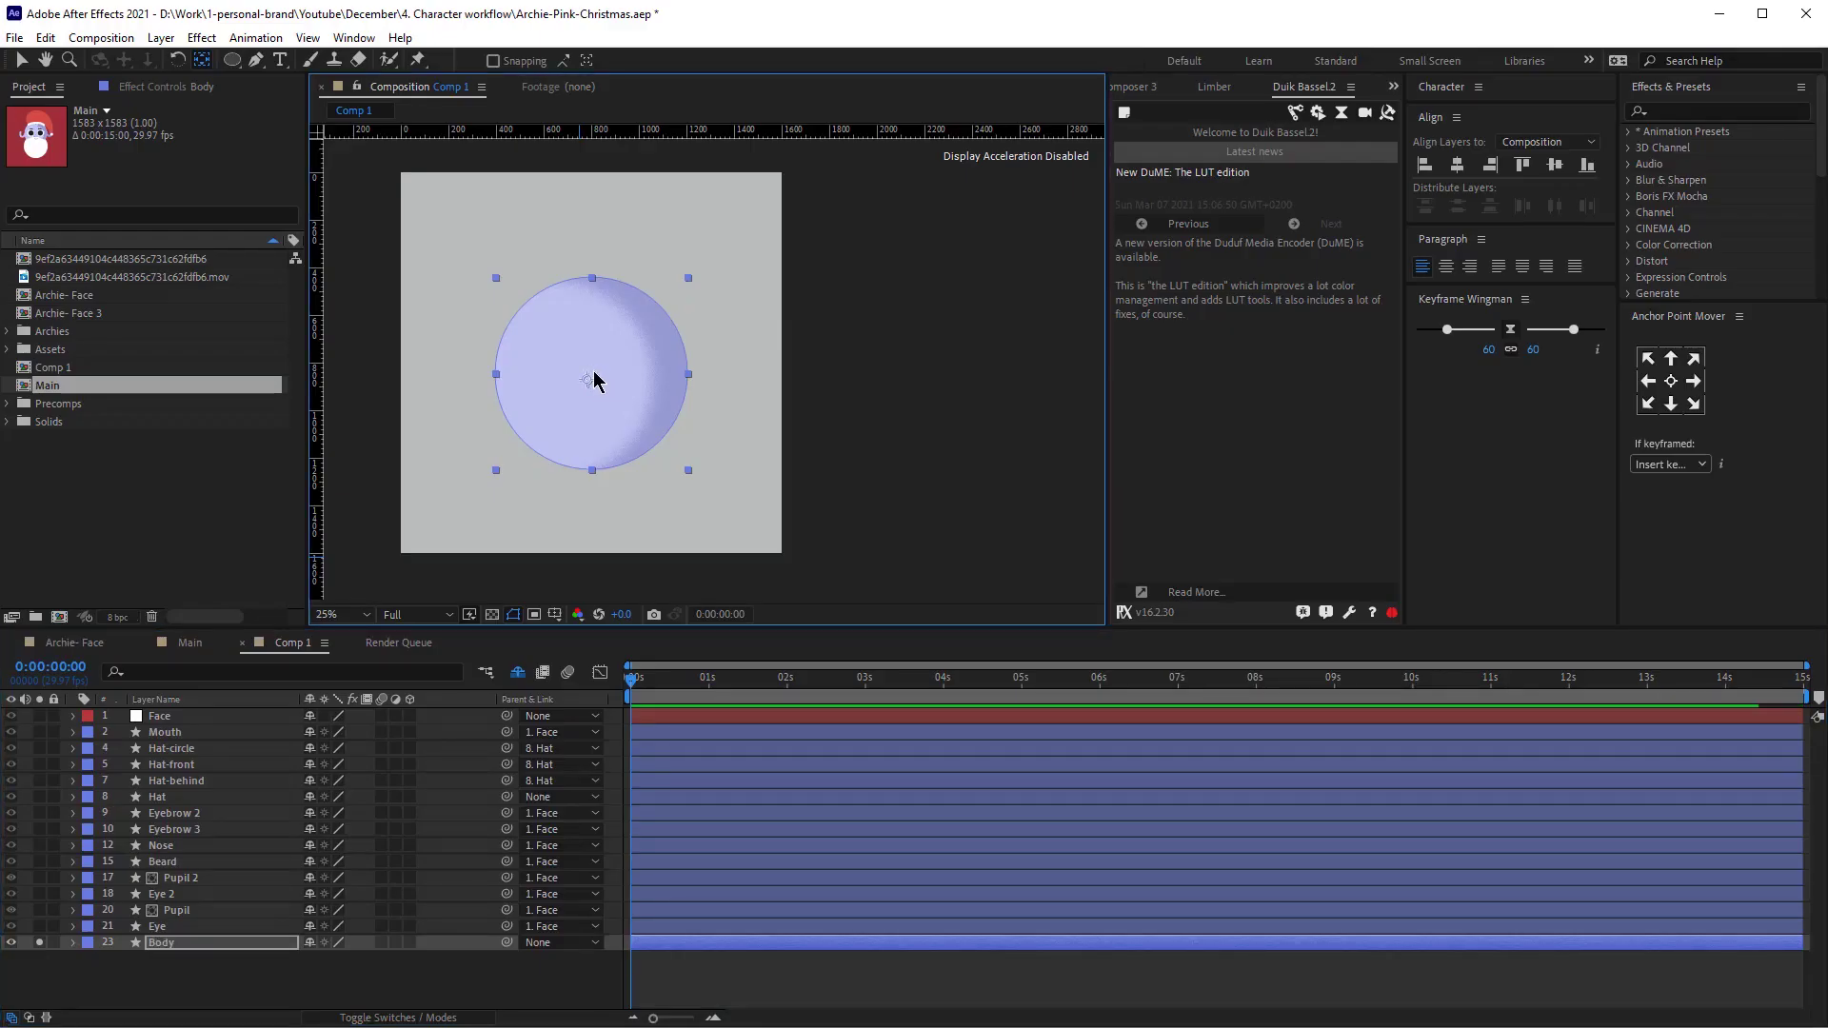
drag(591, 471, 591, 470)
Add Position and Scale keyframes to the Body layer at 0:00:00:00 and show both properties together.
key(p)
click(119, 958)
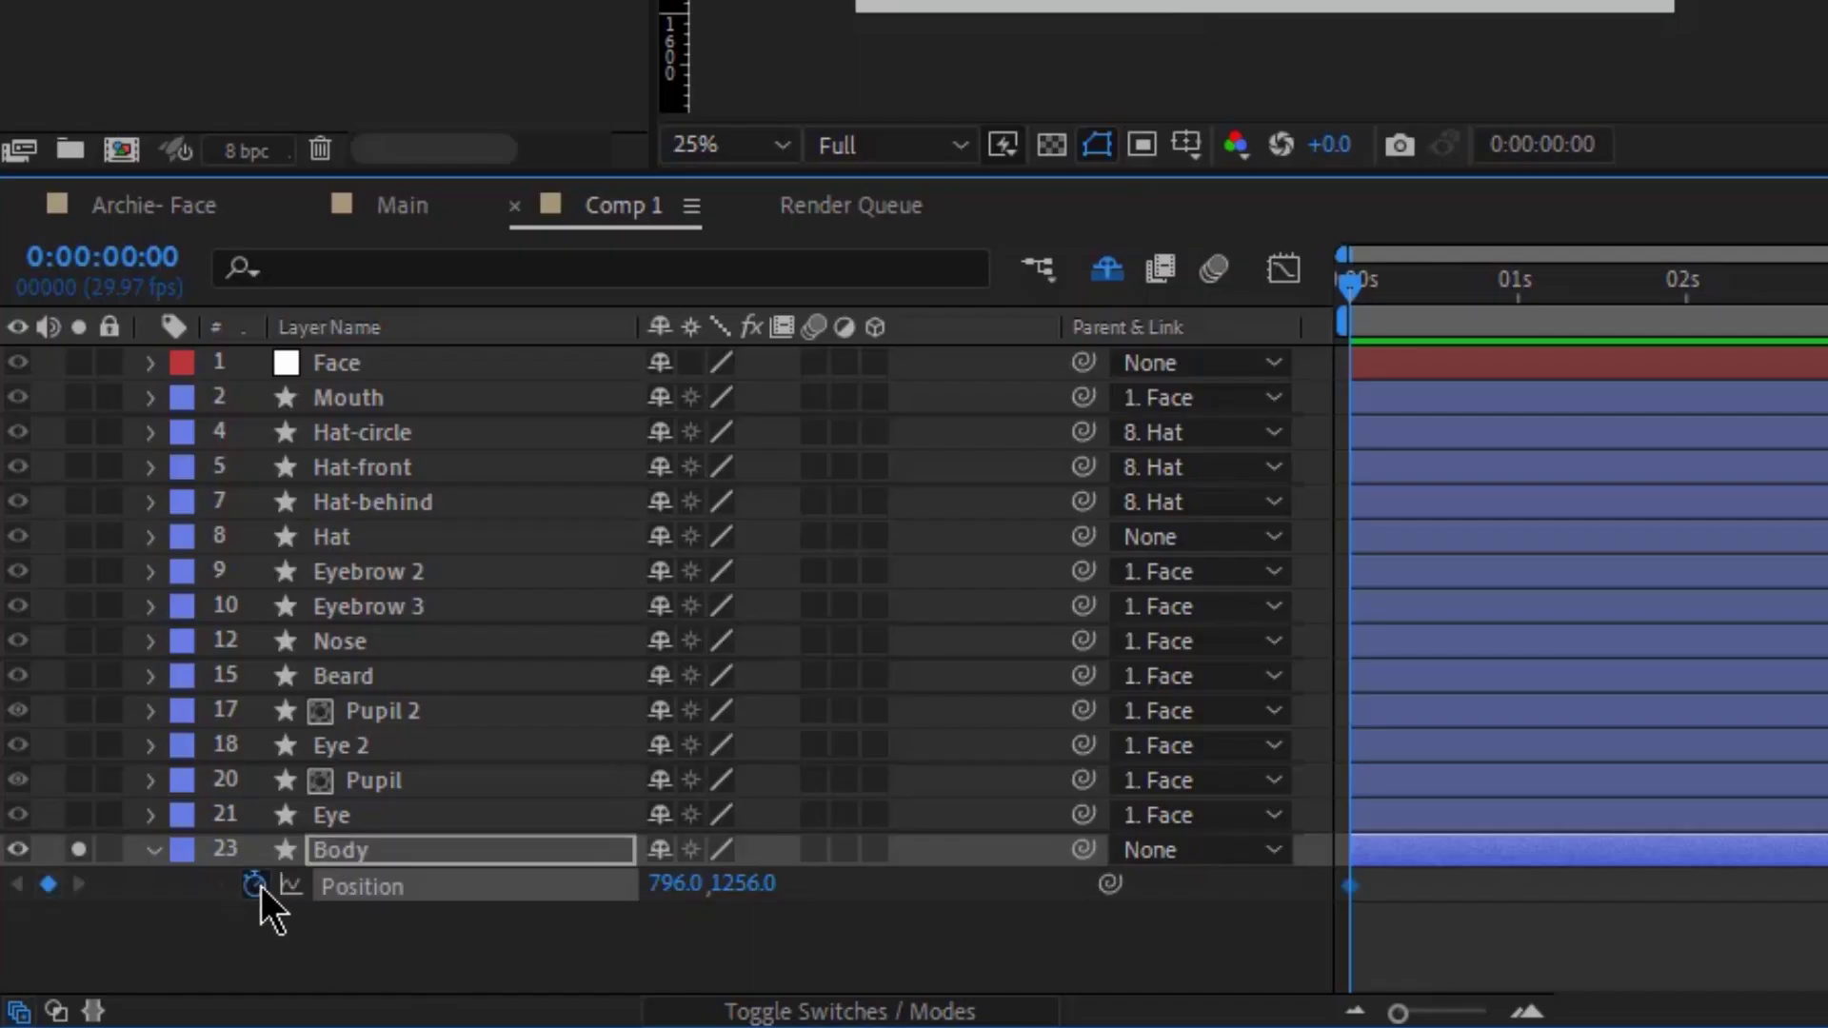
key(s)
click(255, 886)
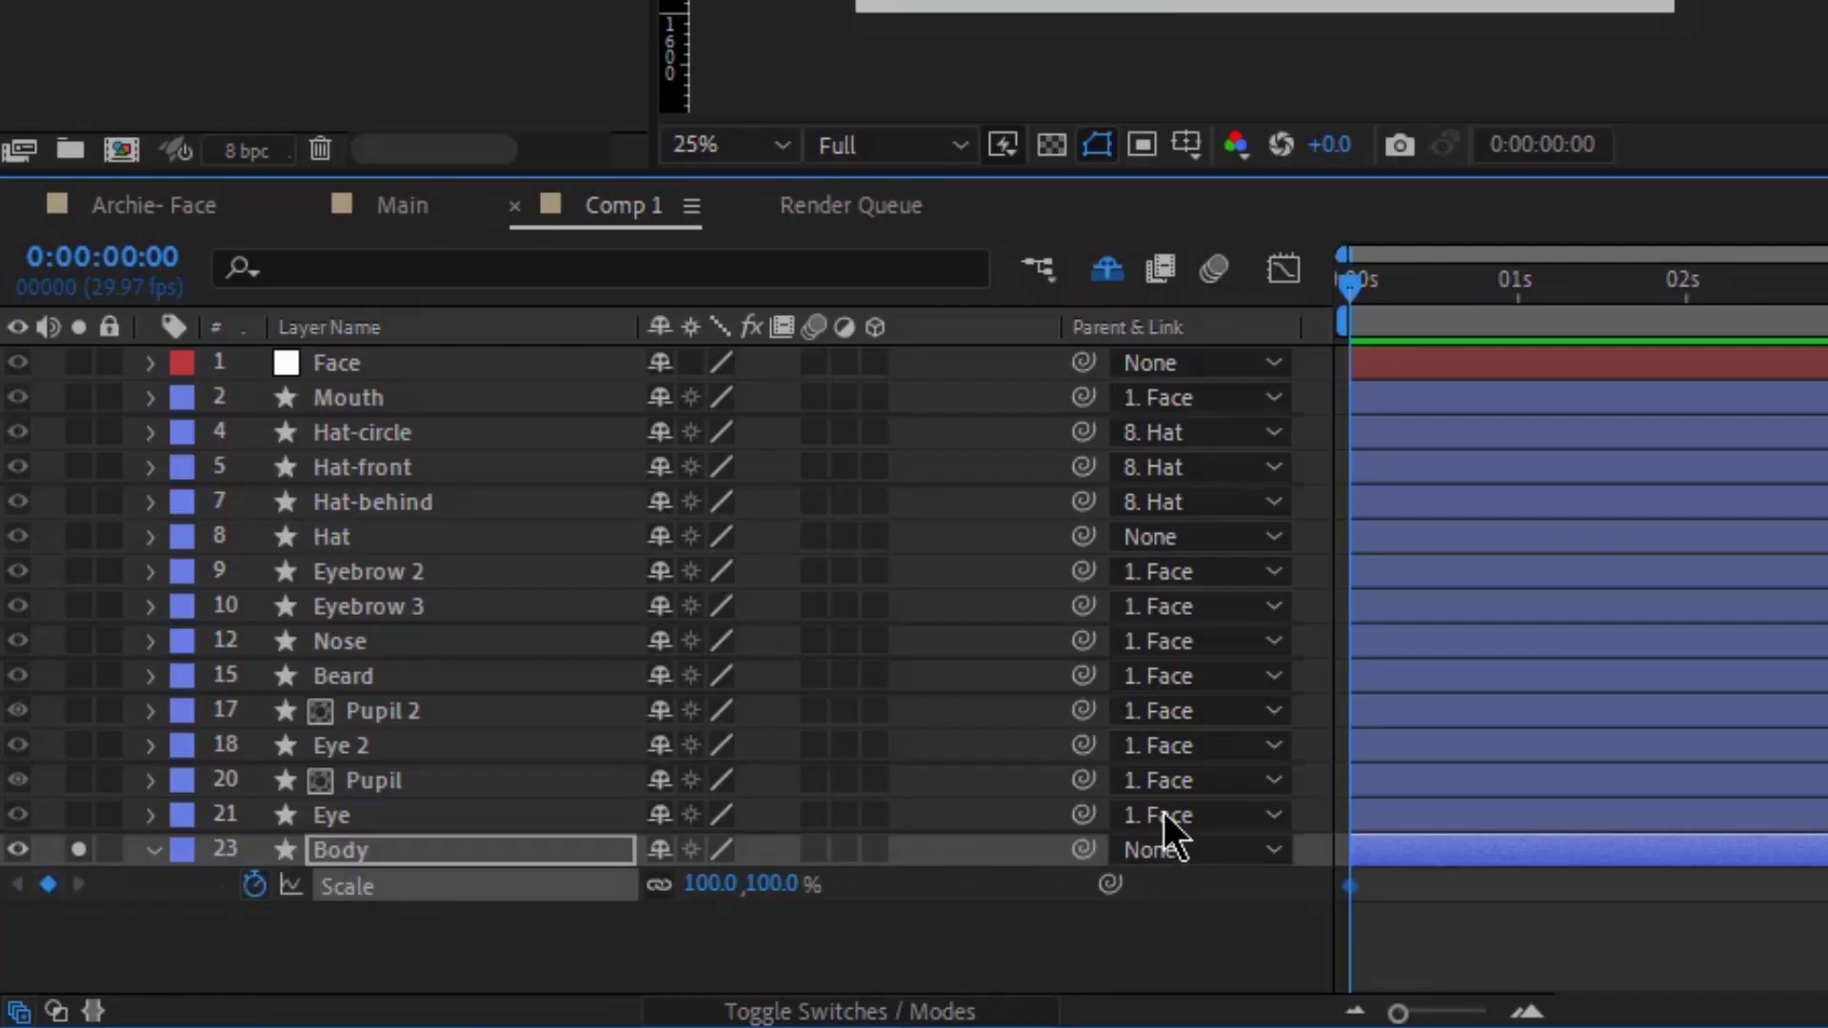
key(shift+p)
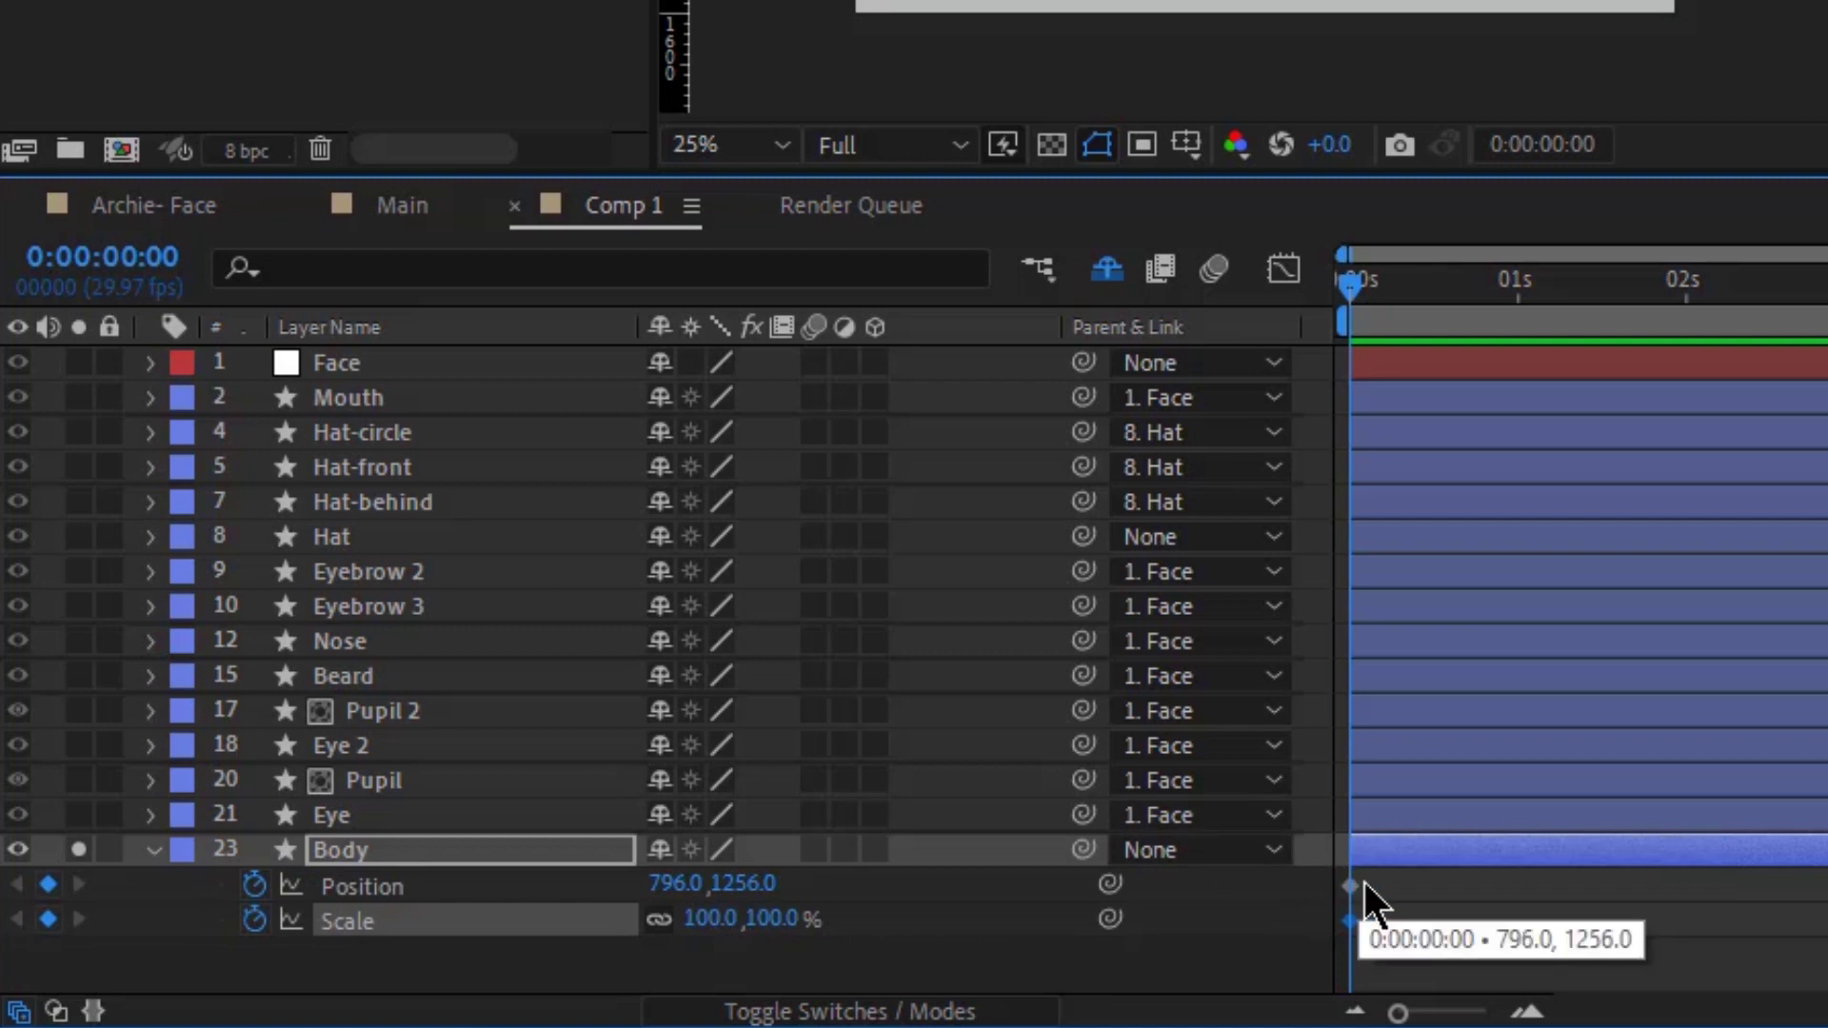
Apply Easy Ease to the Body layer's Position and Scale keyframes and move the current time to 0:00:01:00.
drag(1377, 894, 1311, 955)
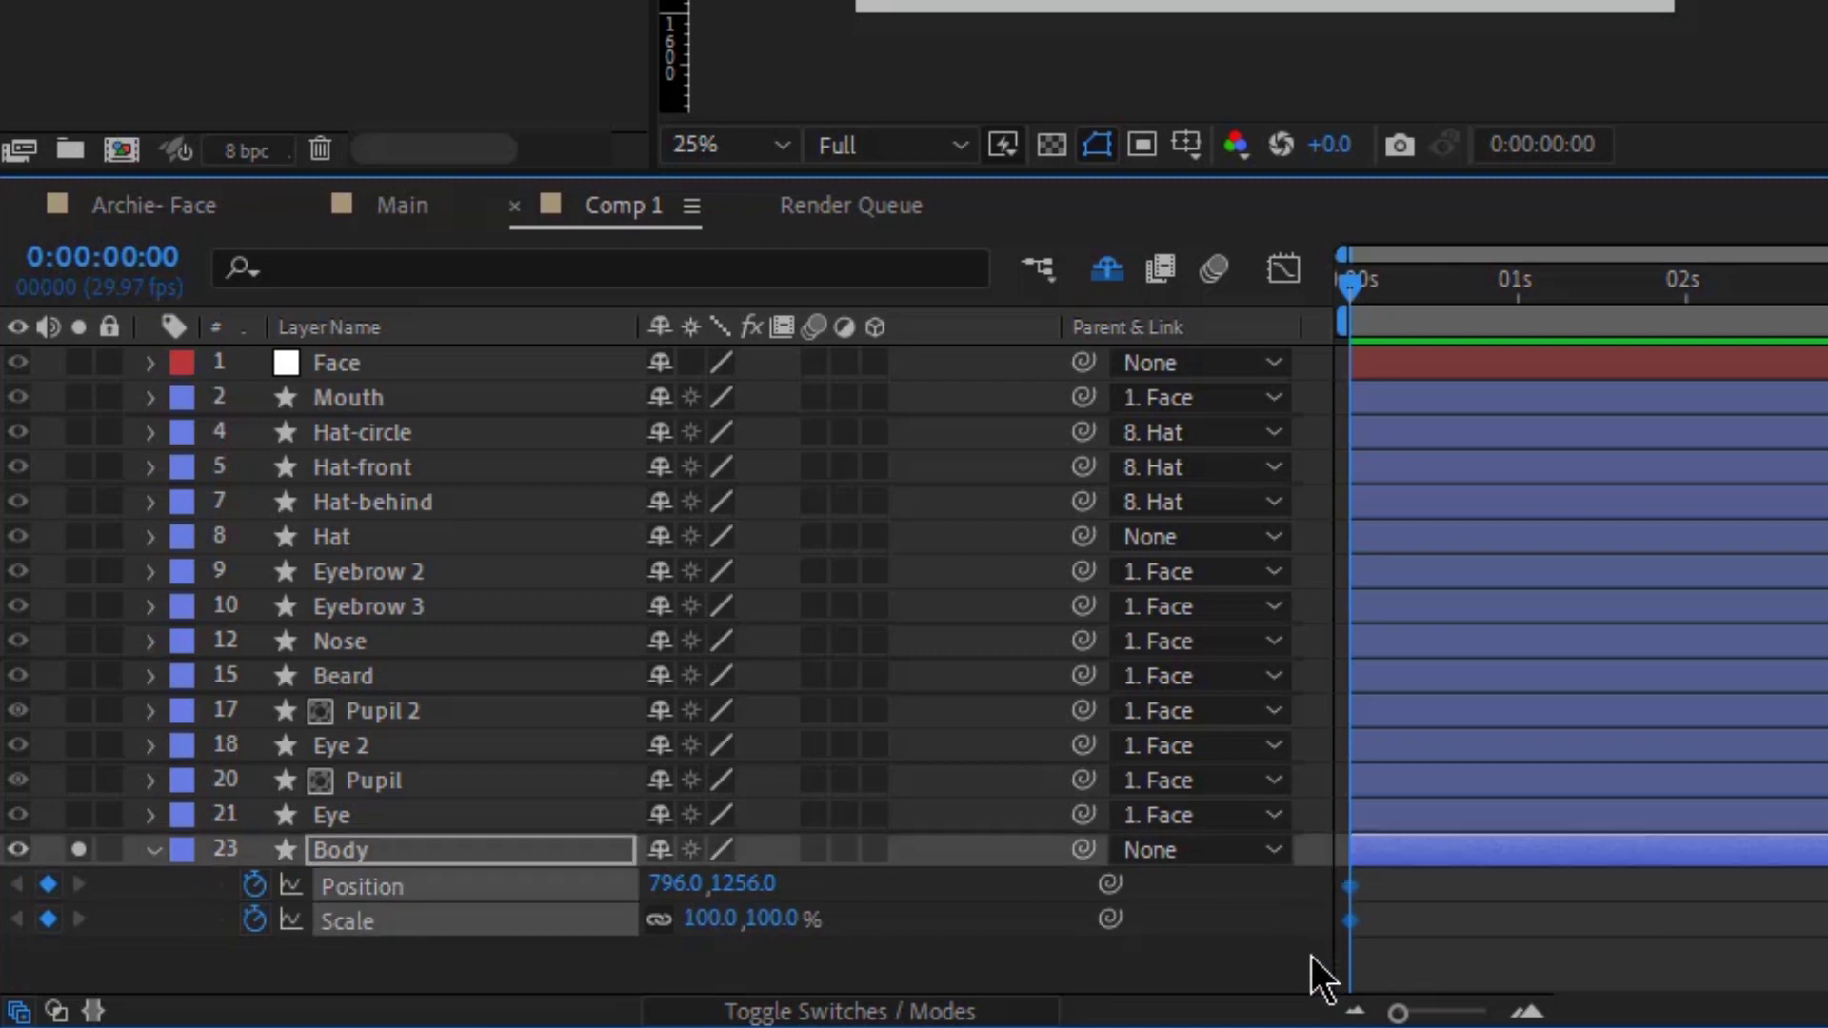
drag(1398, 1011, 1447, 1001)
click(918, 678)
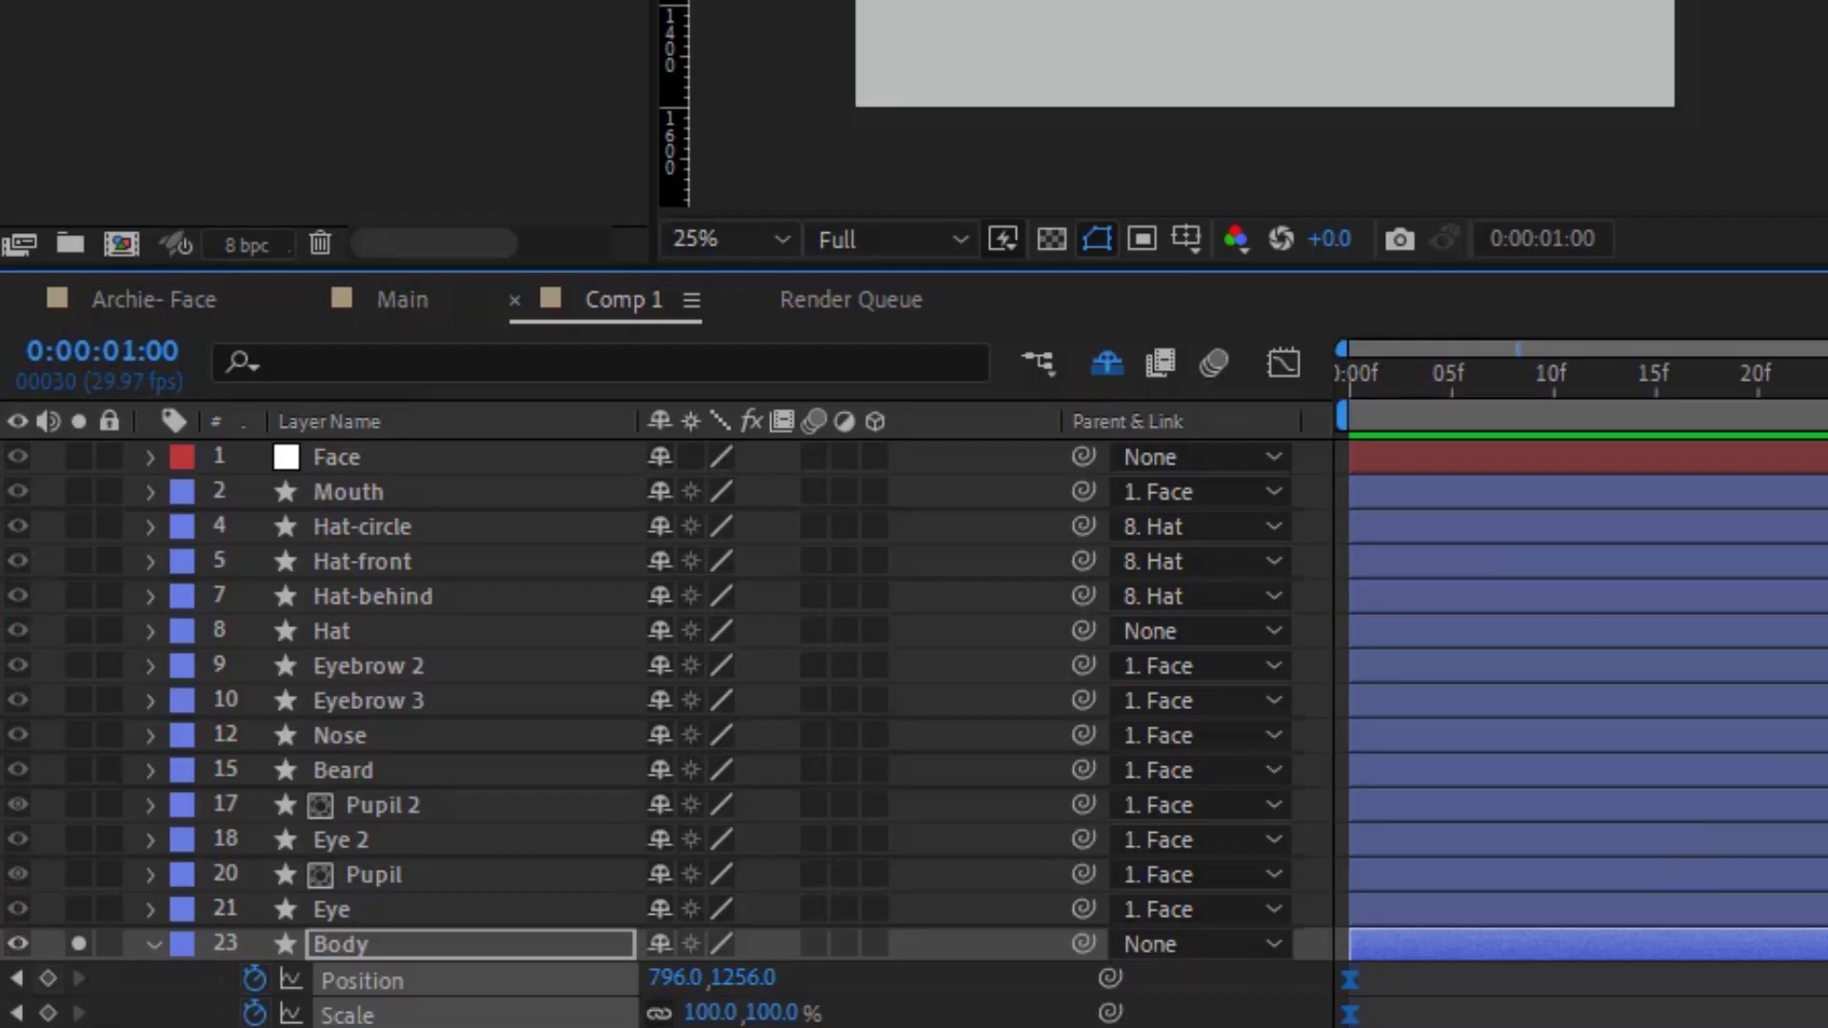
Add Position and Scale keyframes to the Body layer at 0:00:01:00.
click(25, 959)
click(25, 975)
click(1583, 991)
At 0:00:00:05, squash the Body vertically to about 95.6% scale and add a Position keyframe.
drag(1573, 375, 1452, 482)
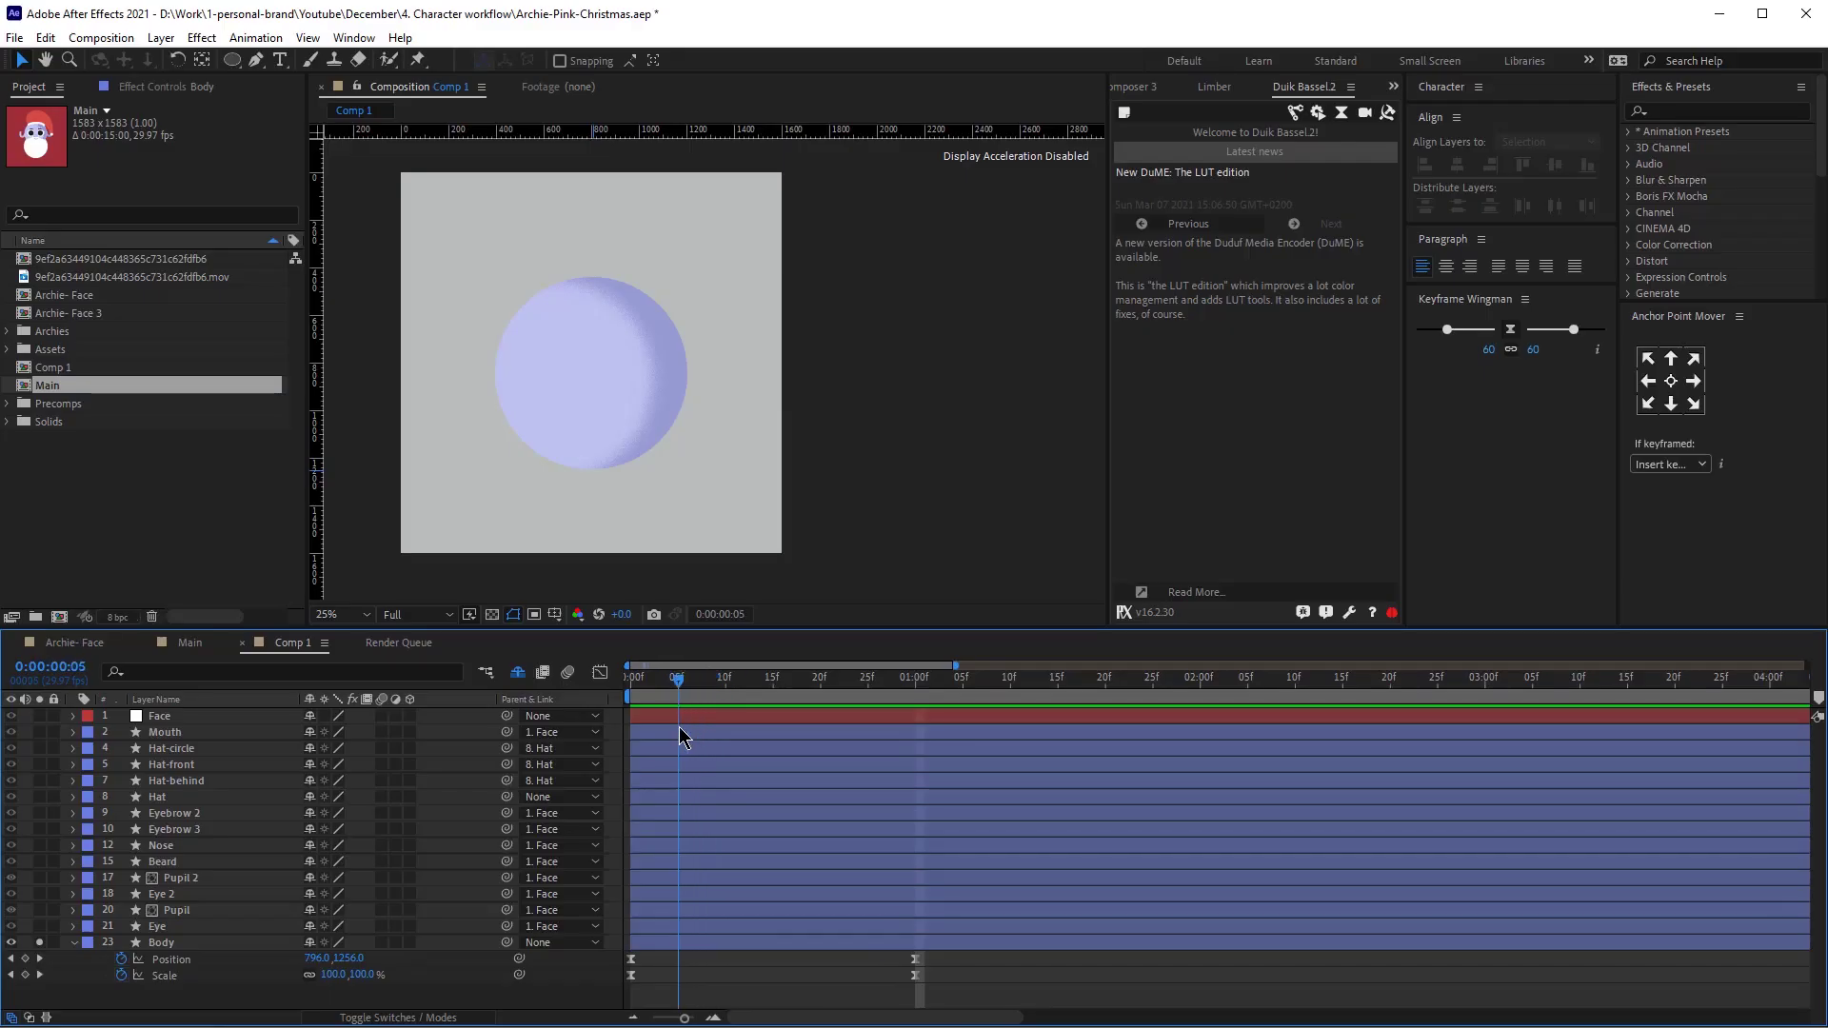
click(670, 940)
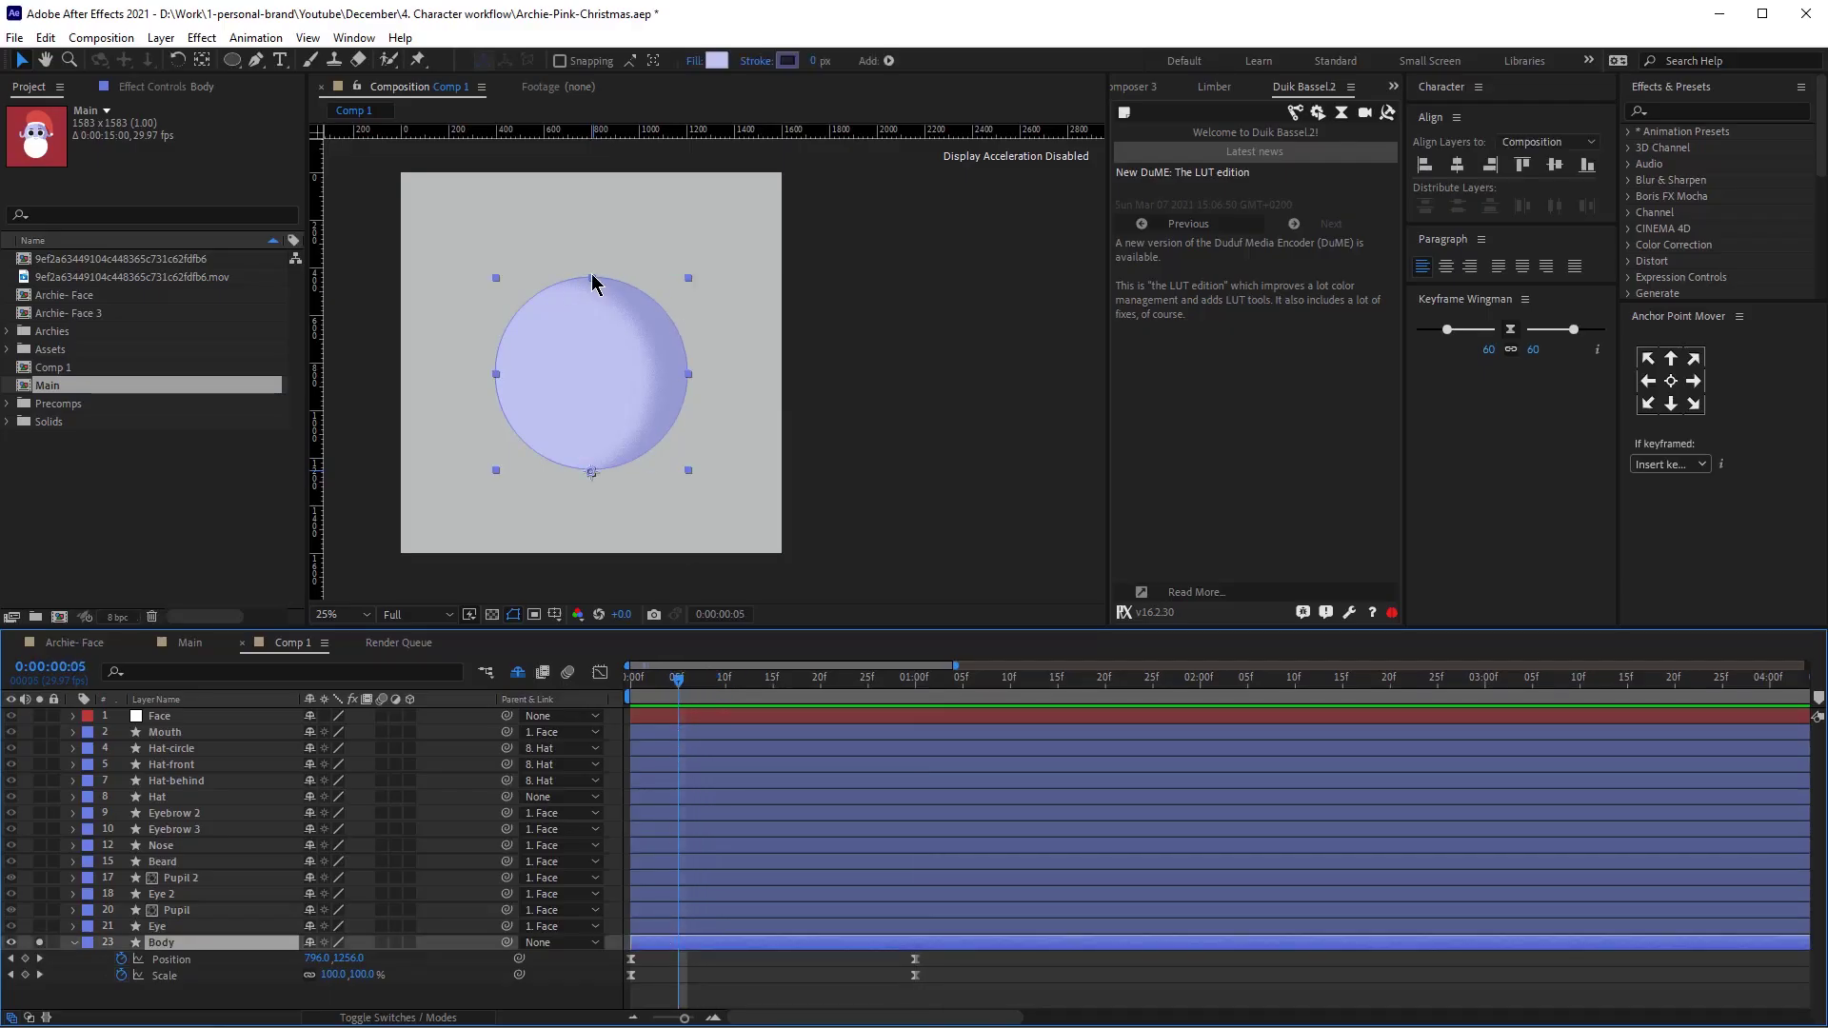
drag(593, 276, 591, 283)
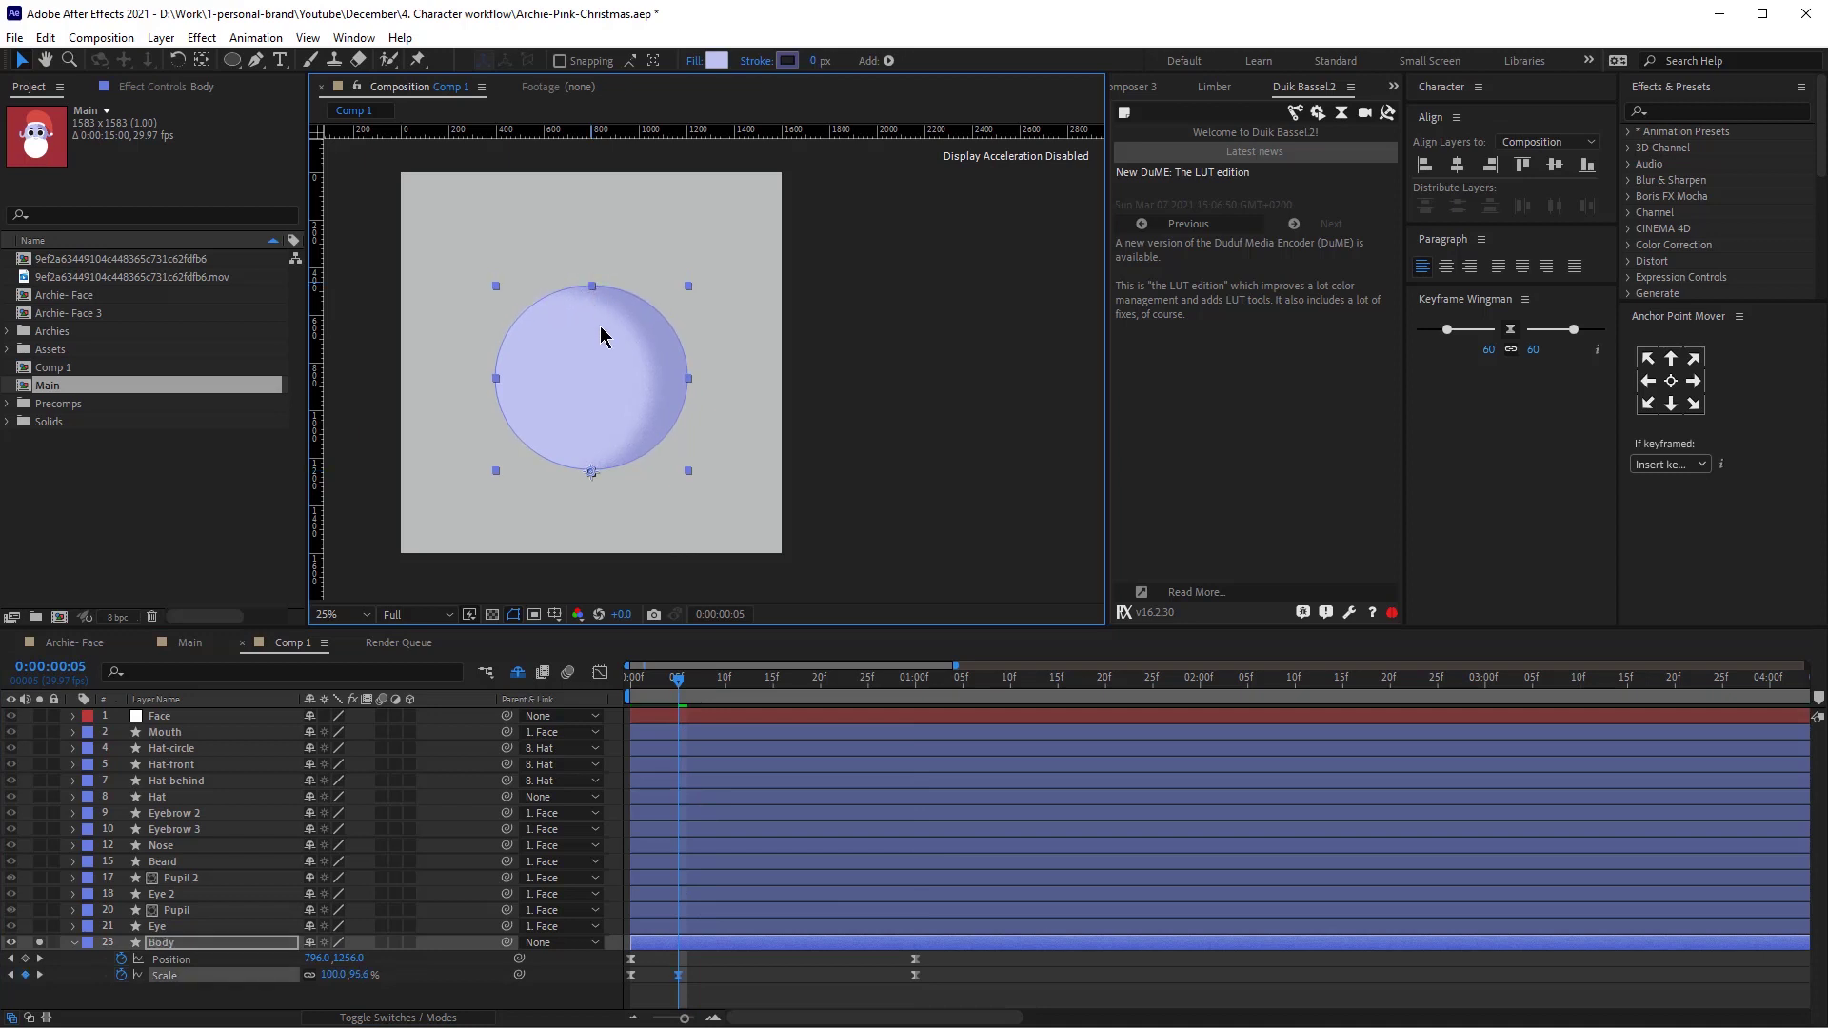
click(25, 959)
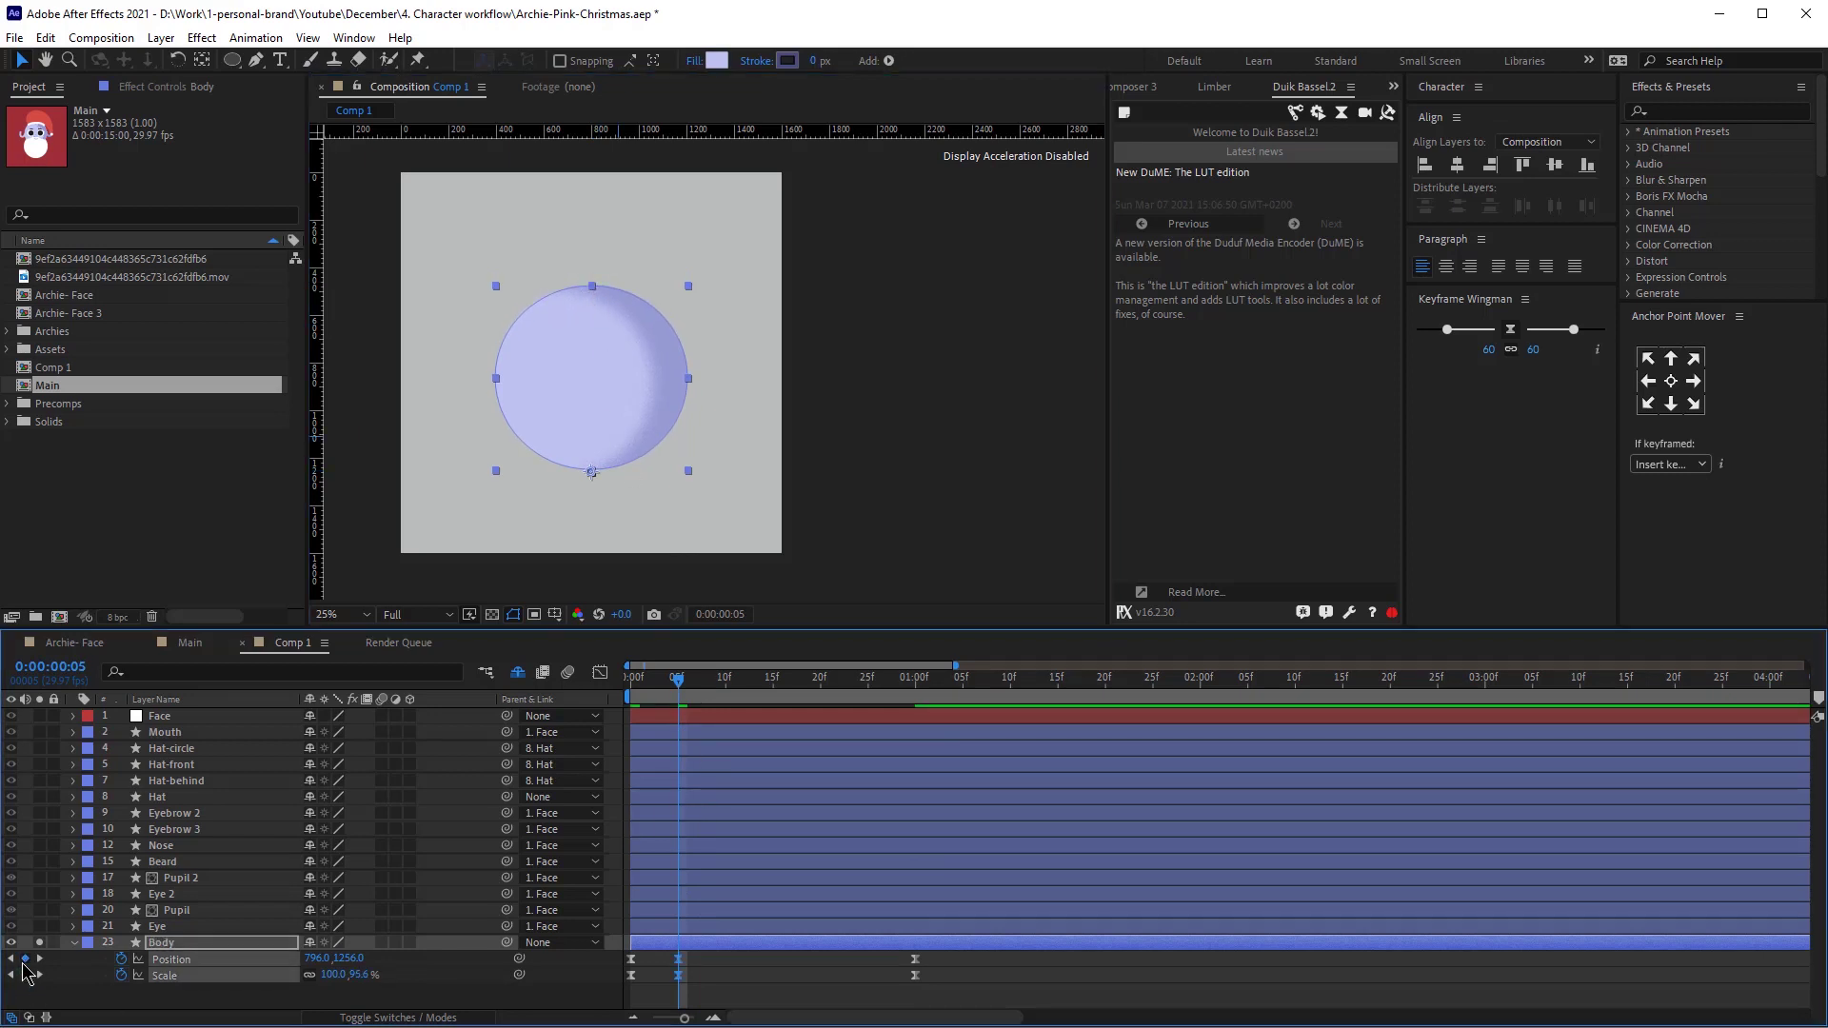
At 0:00:00:16, stretch the Body vertically to about 106.3% scale and raise it to about Y position 984.
click(782, 680)
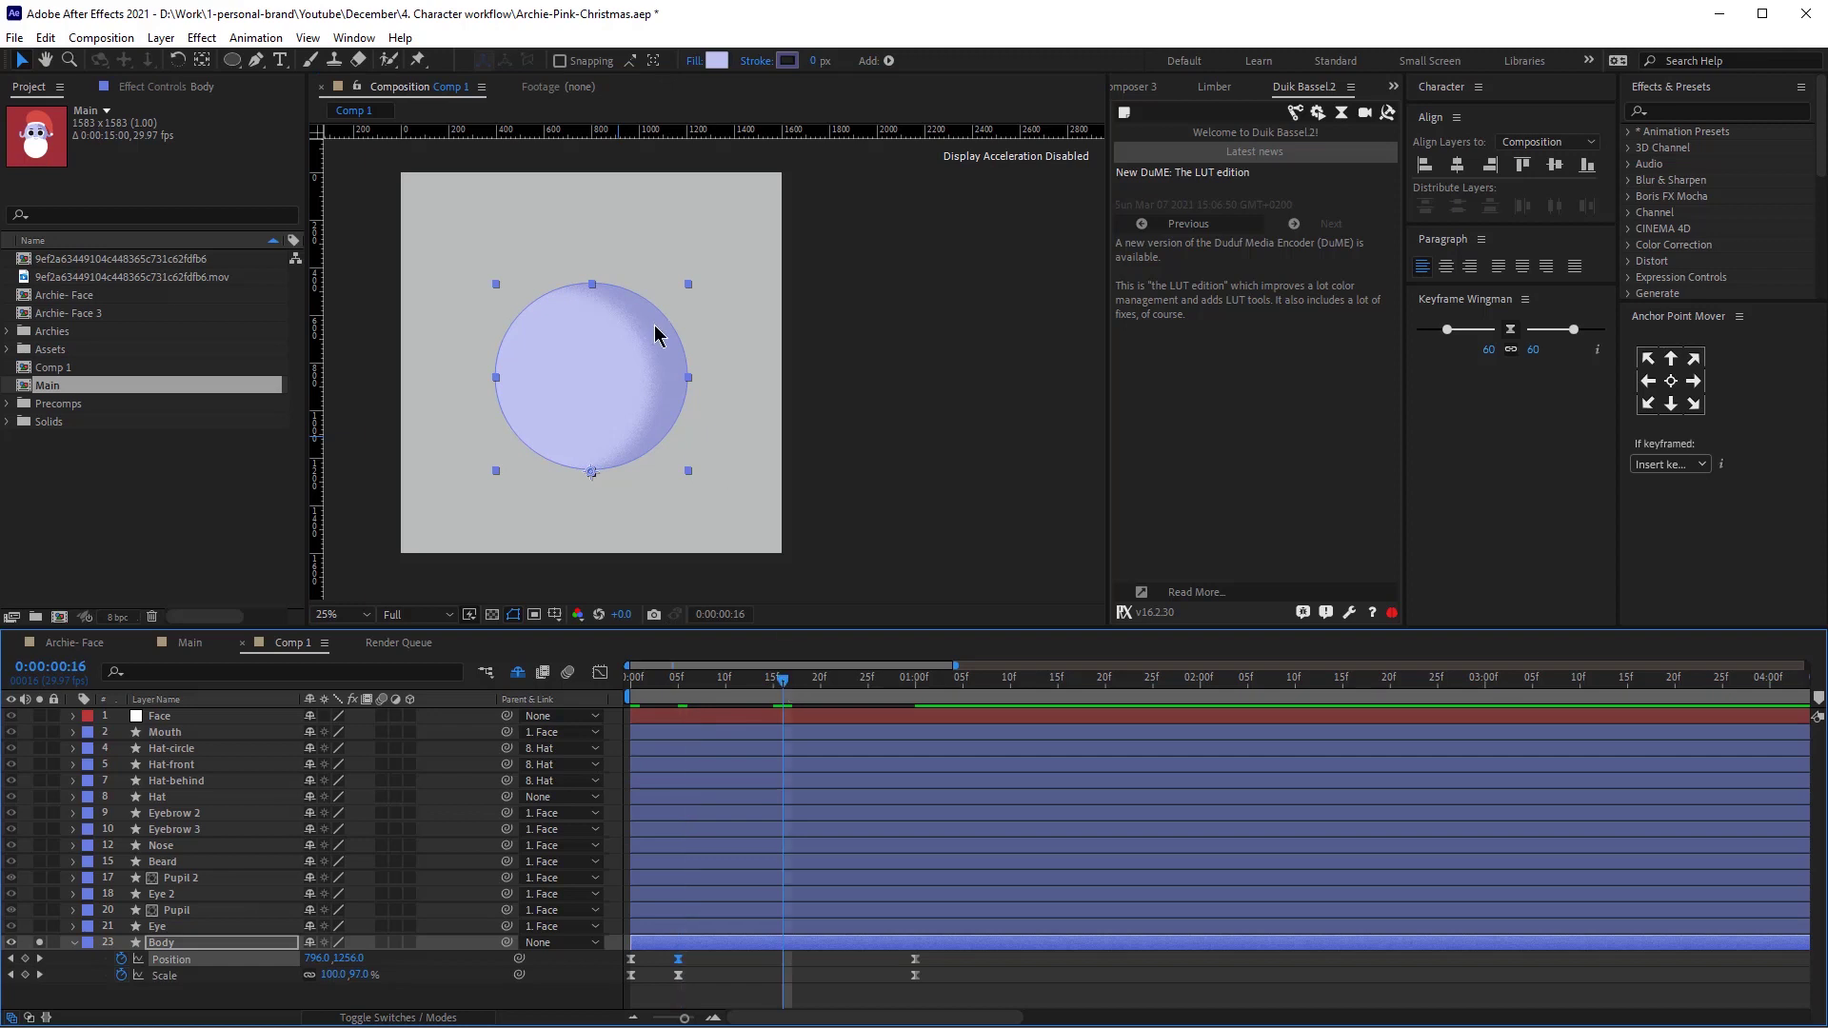
drag(592, 283, 592, 266)
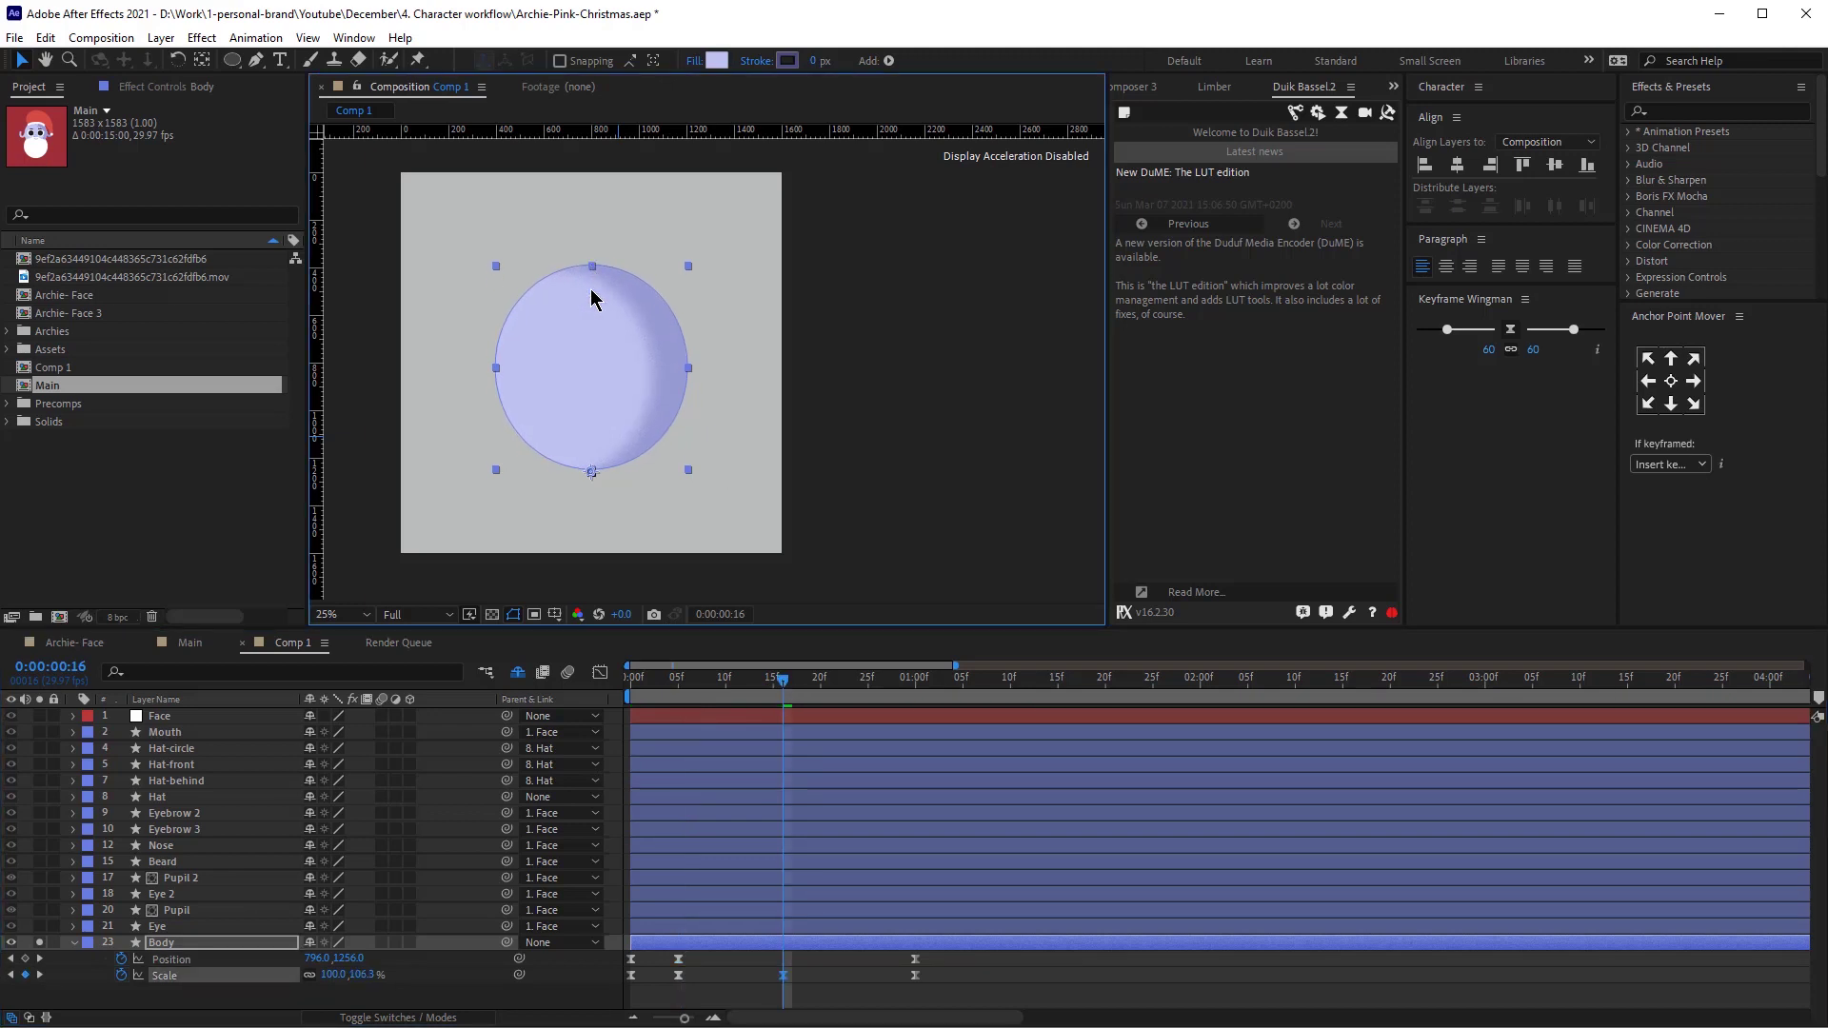
drag(591, 363, 591, 298)
Copy the Body's squash keyframes from 0:00:00:05 to 0:00:00:26.
click(877, 679)
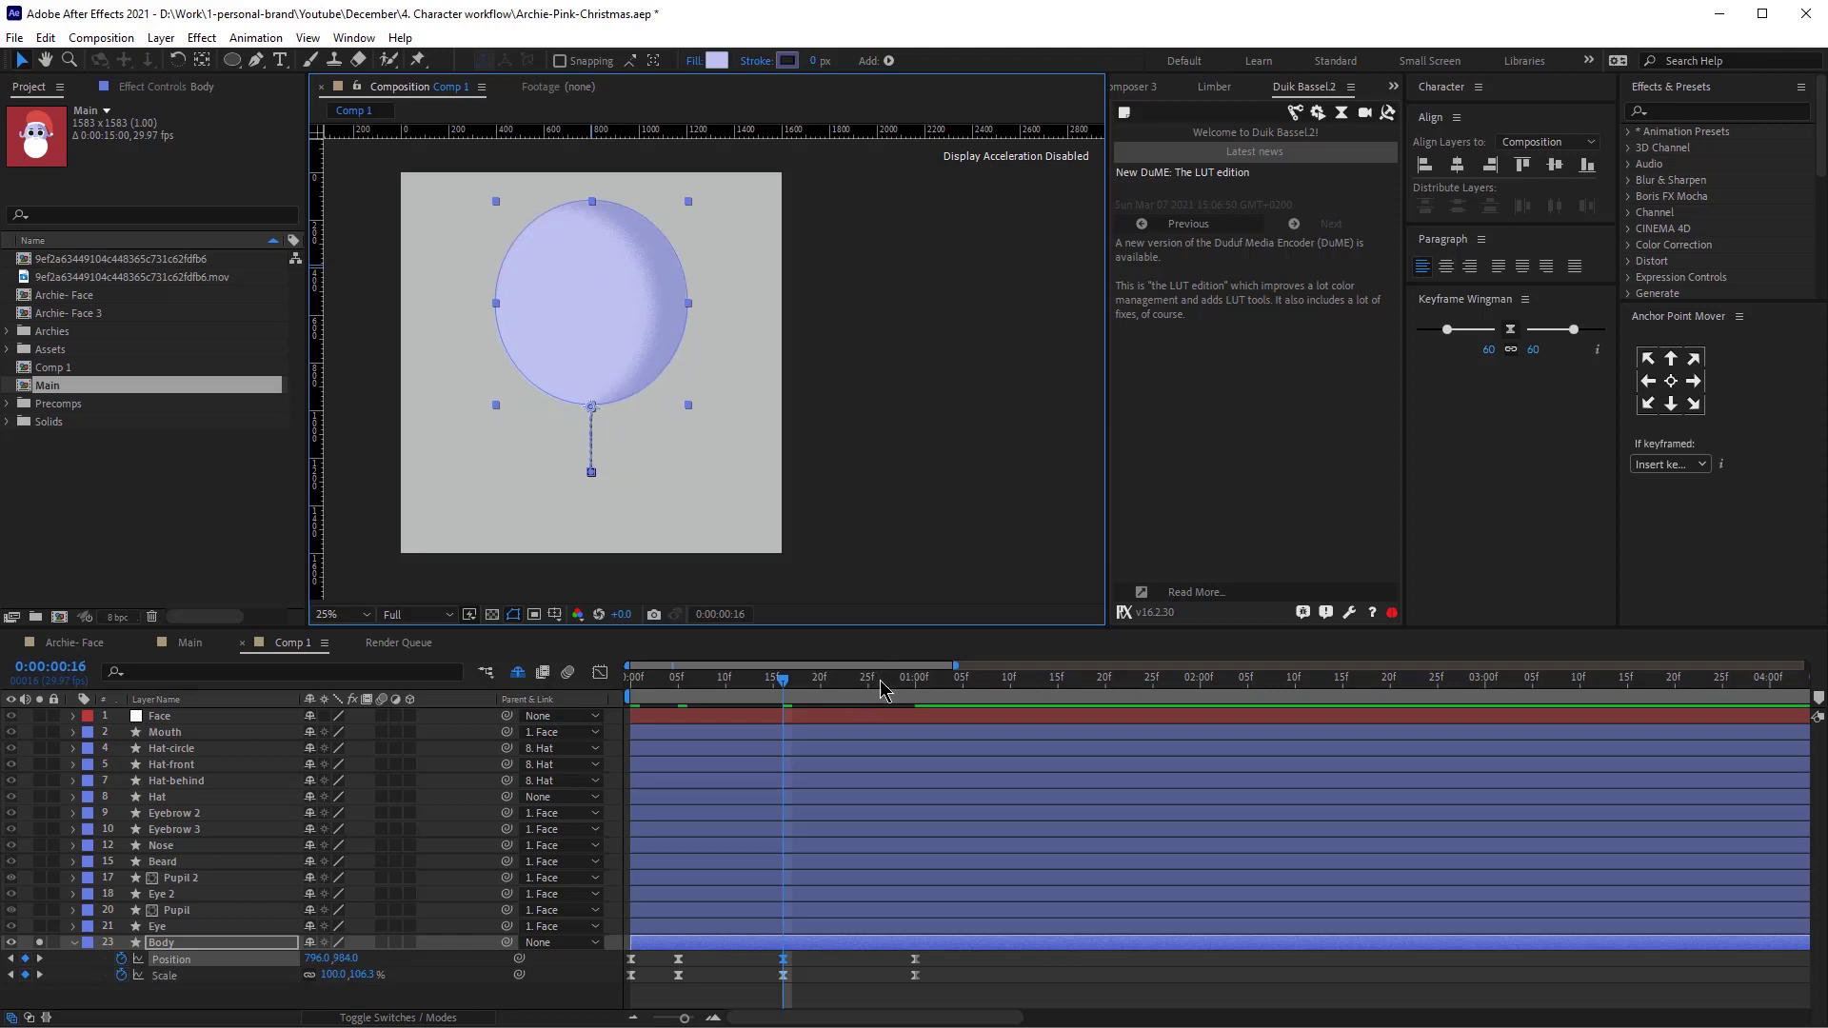
drag(702, 955, 671, 986)
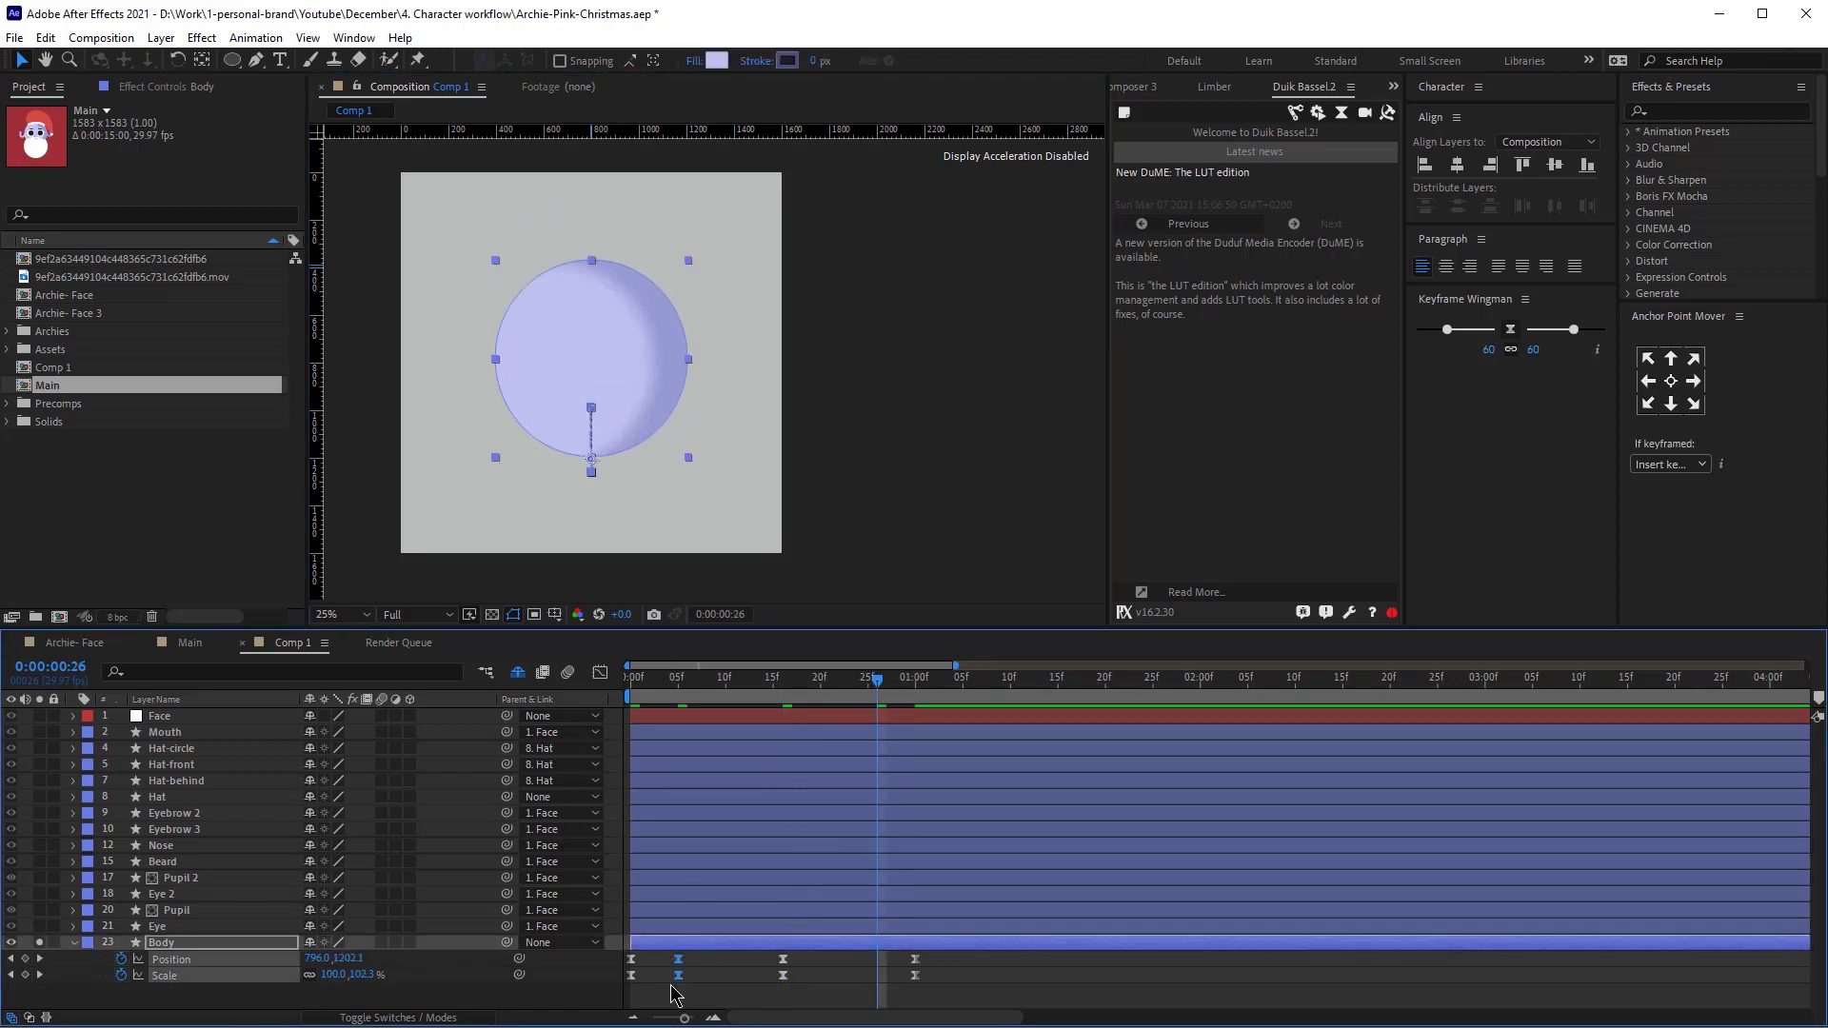
key(ctrl+c)
key(ctrl+v)
End the work area at 0:00:01:00 and preview the Body's jump.
click(915, 679)
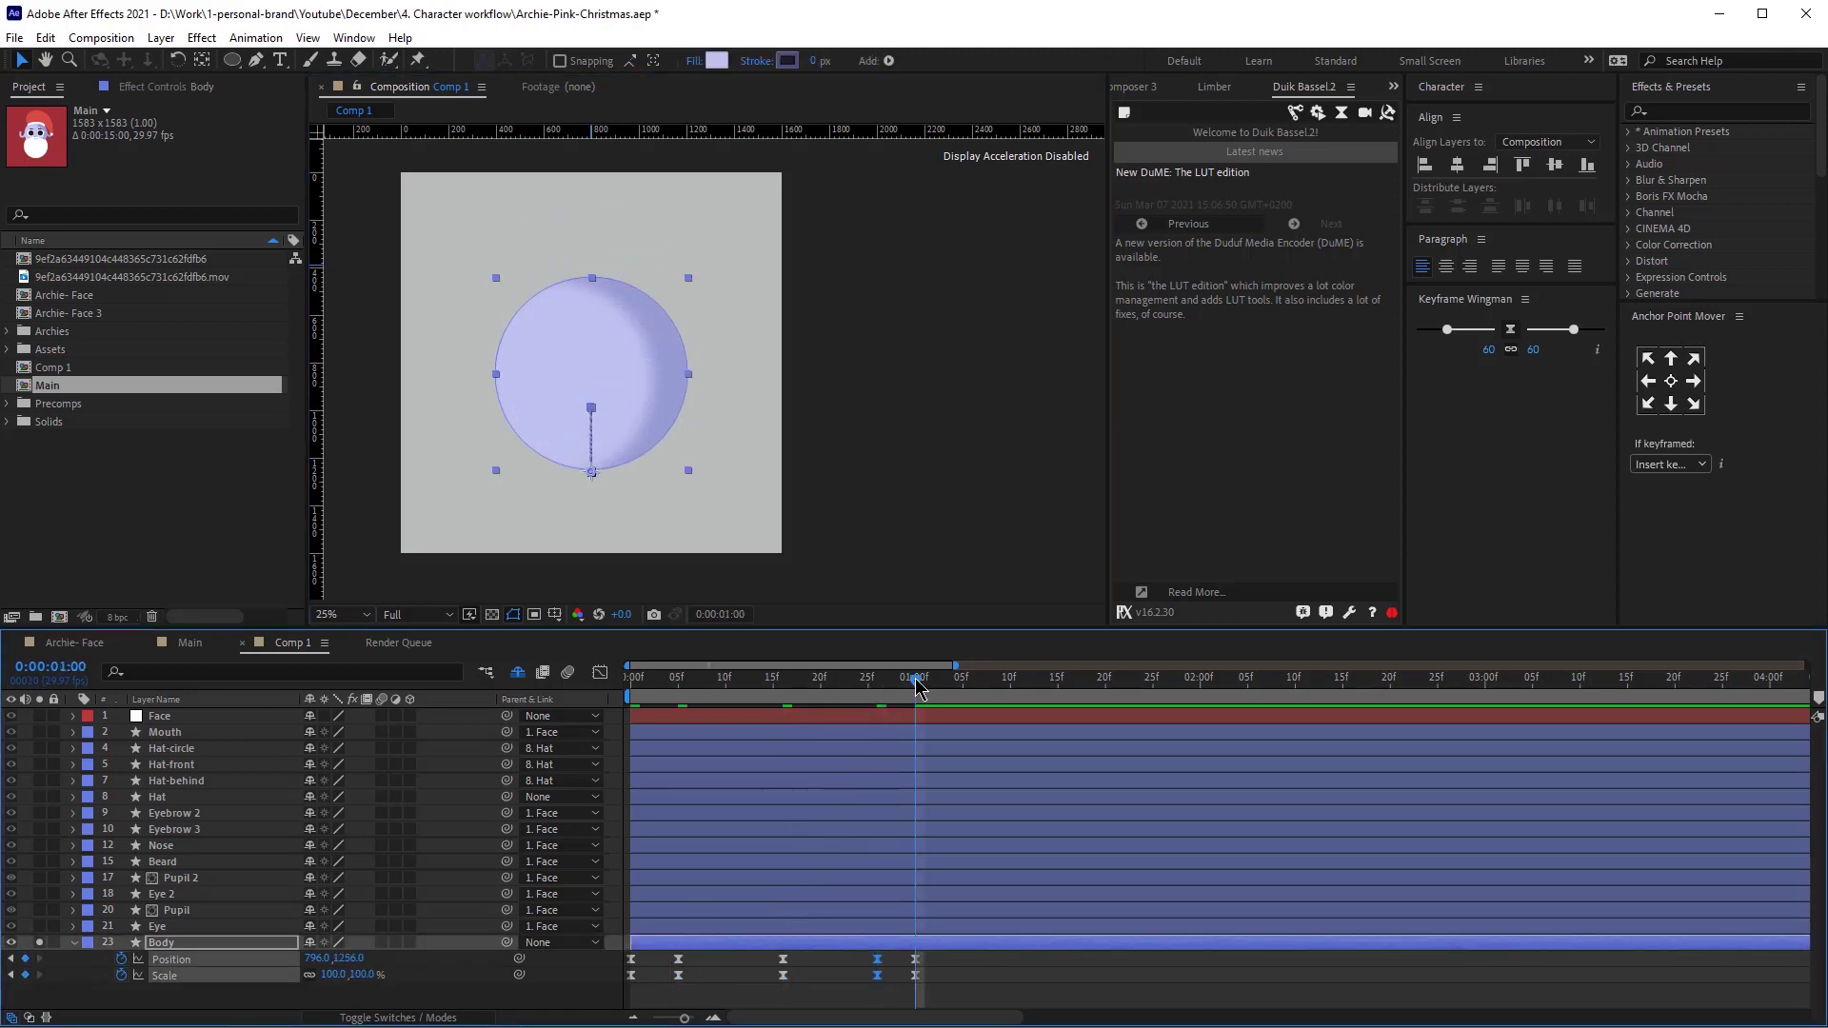
key(n)
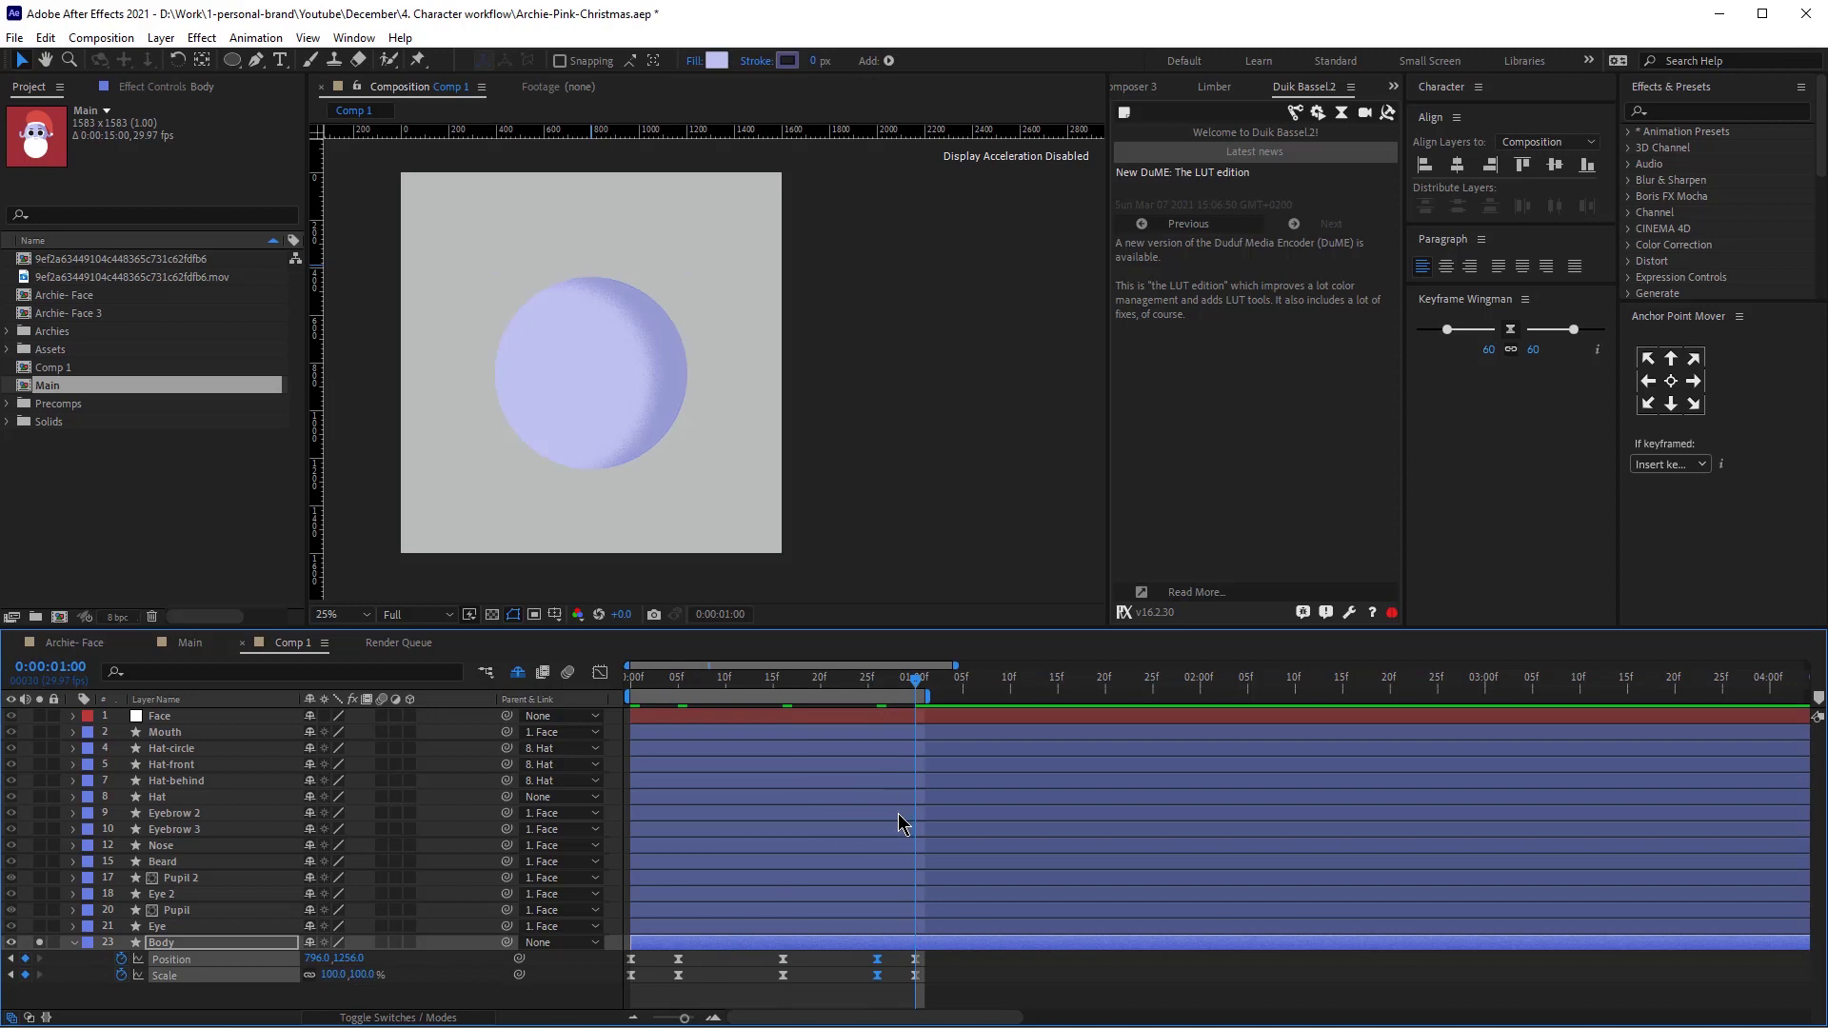
key(space)
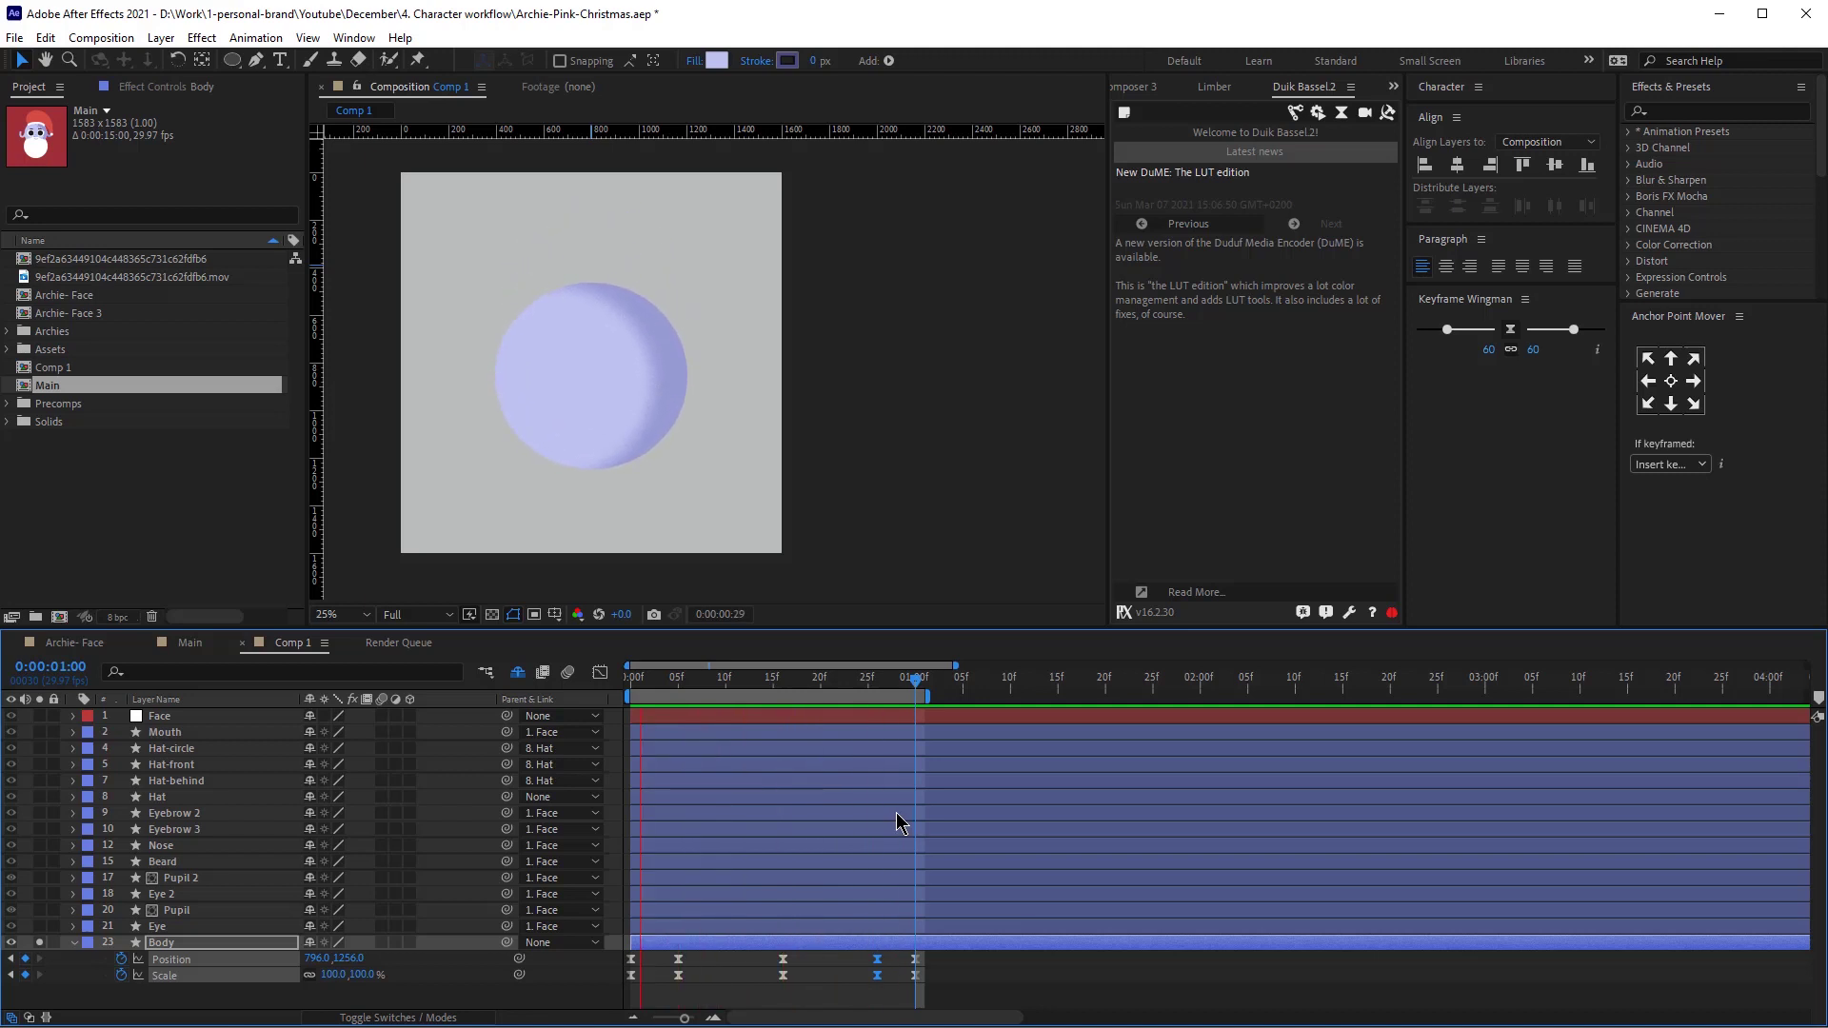
key(space)
Return to 0:00:00:00, show the Body's Position in the Graph Editor and separate its X and Y dimensions.
drag(657, 680, 568, 704)
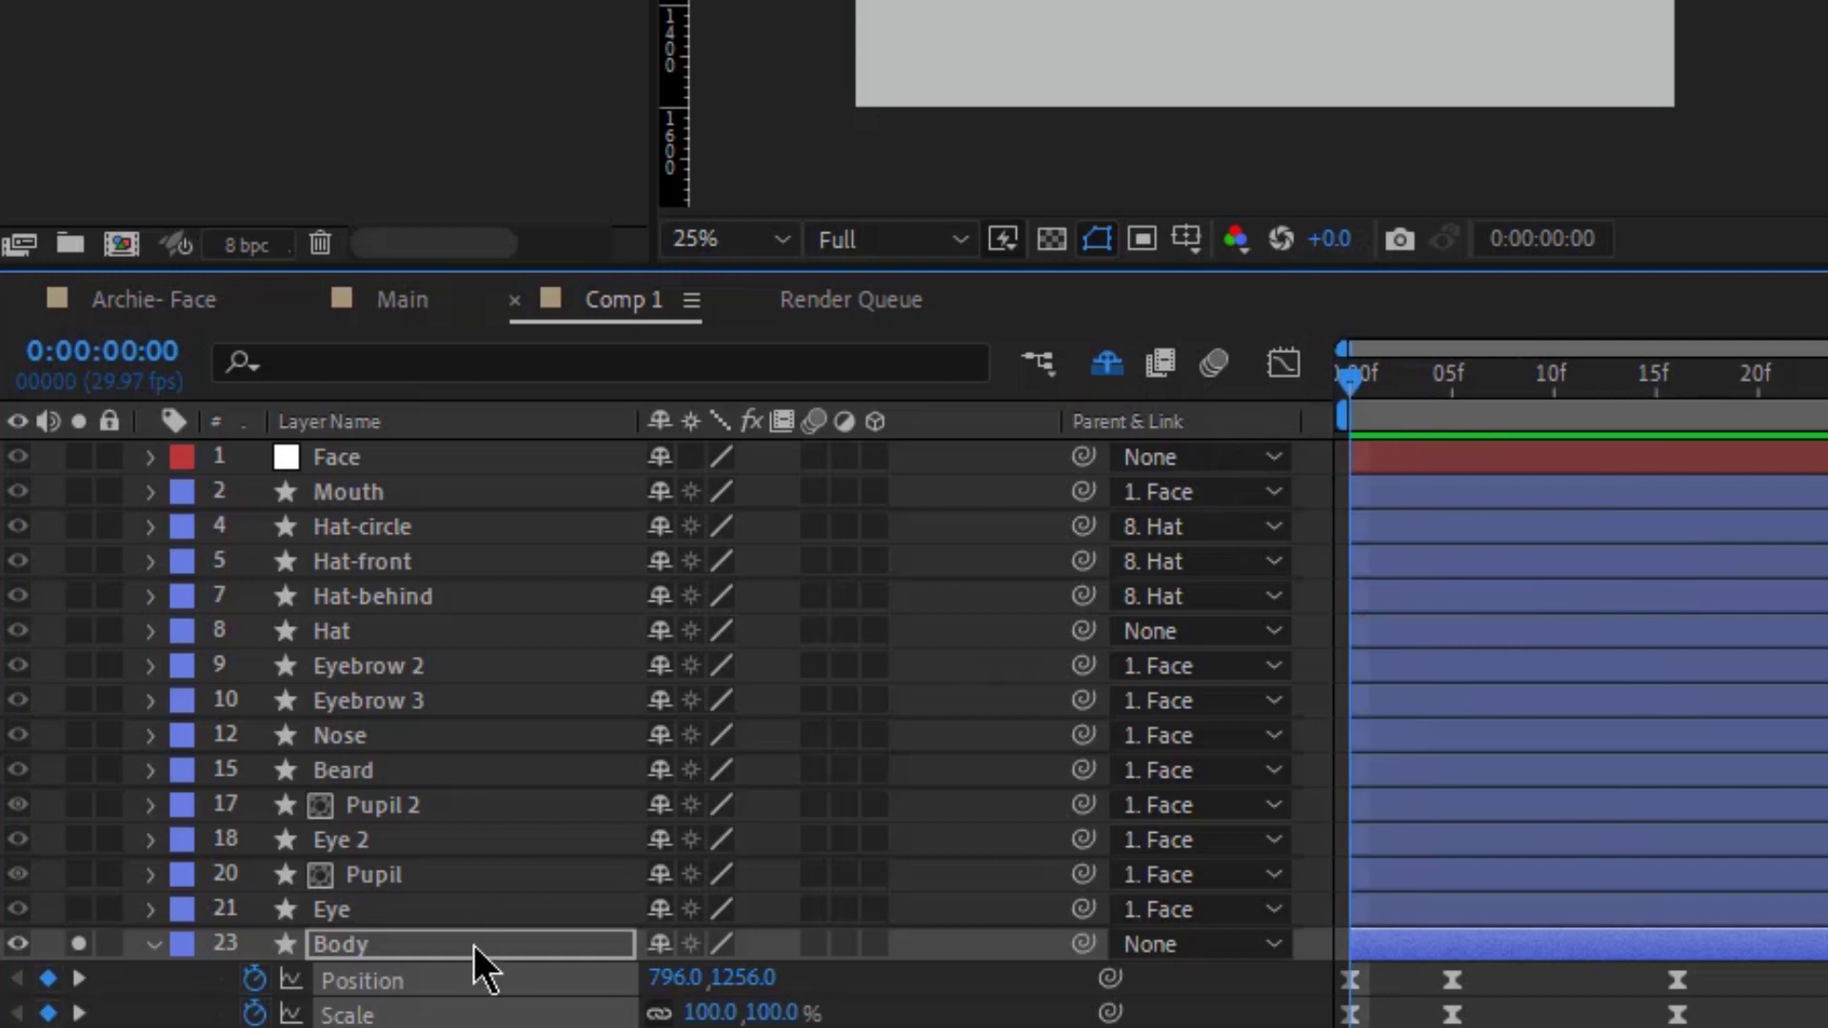
click(481, 979)
click(1284, 363)
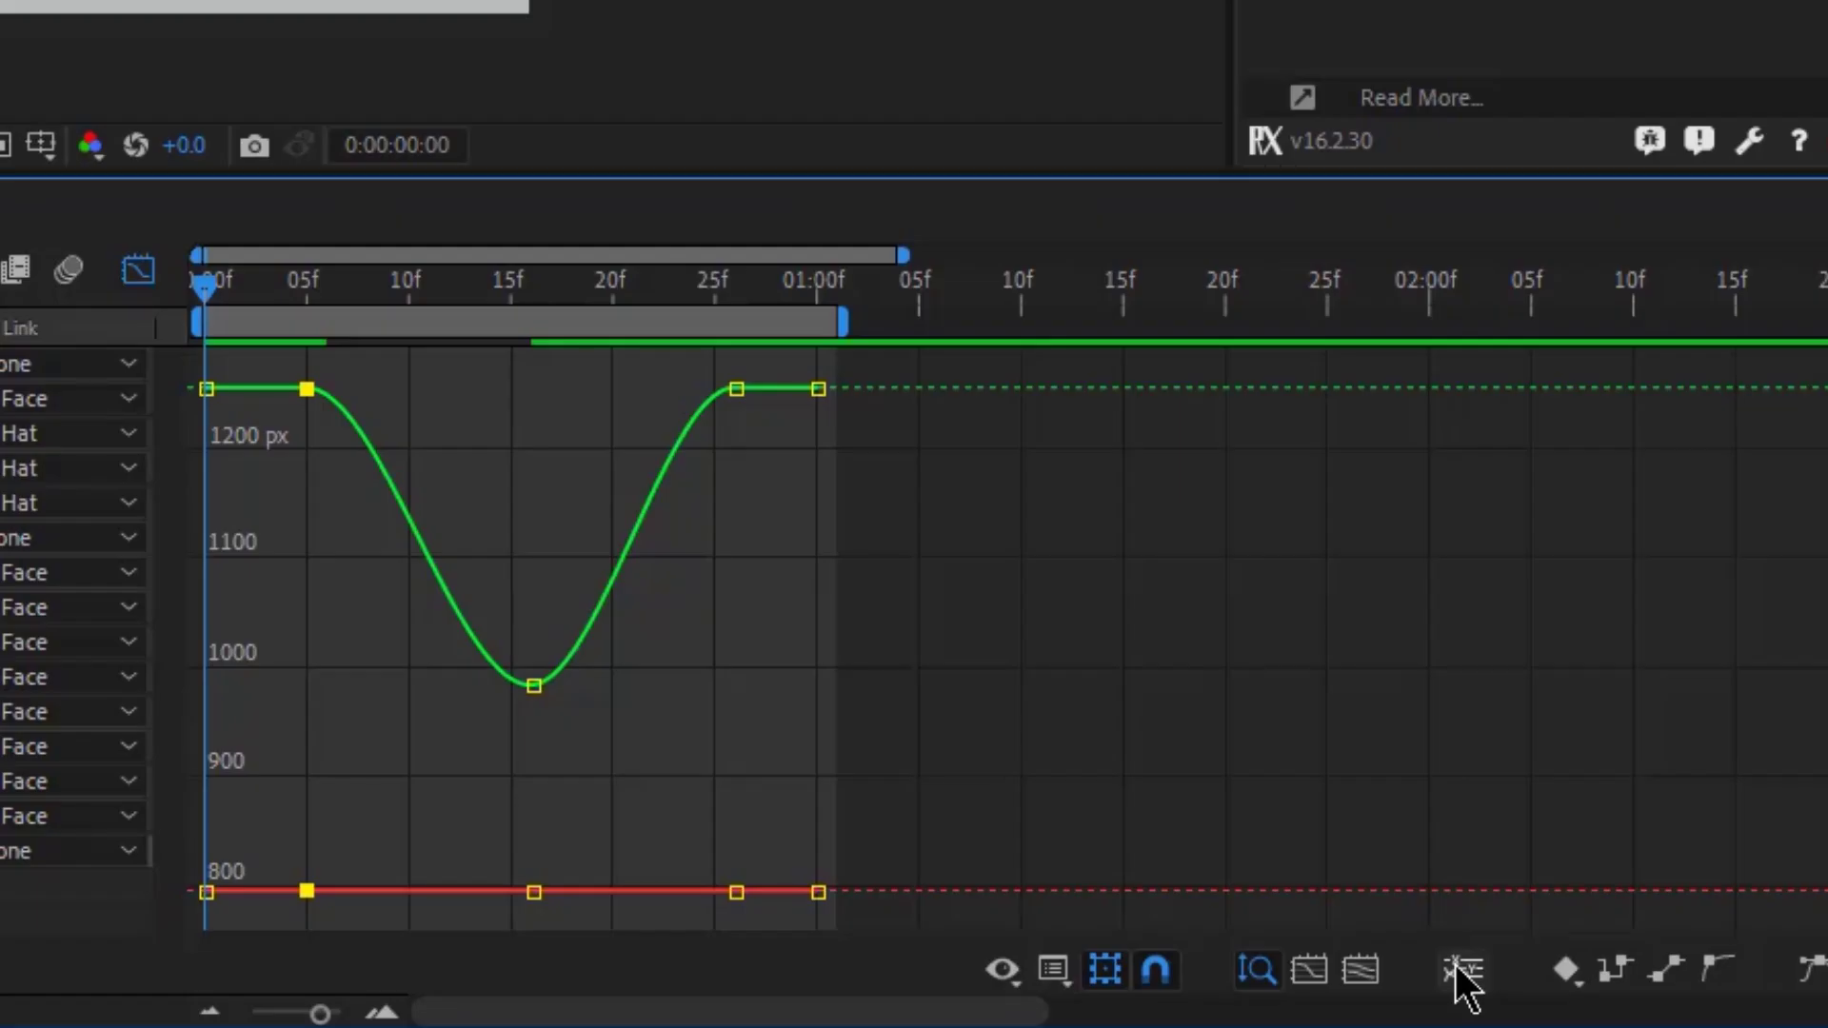
click(1446, 963)
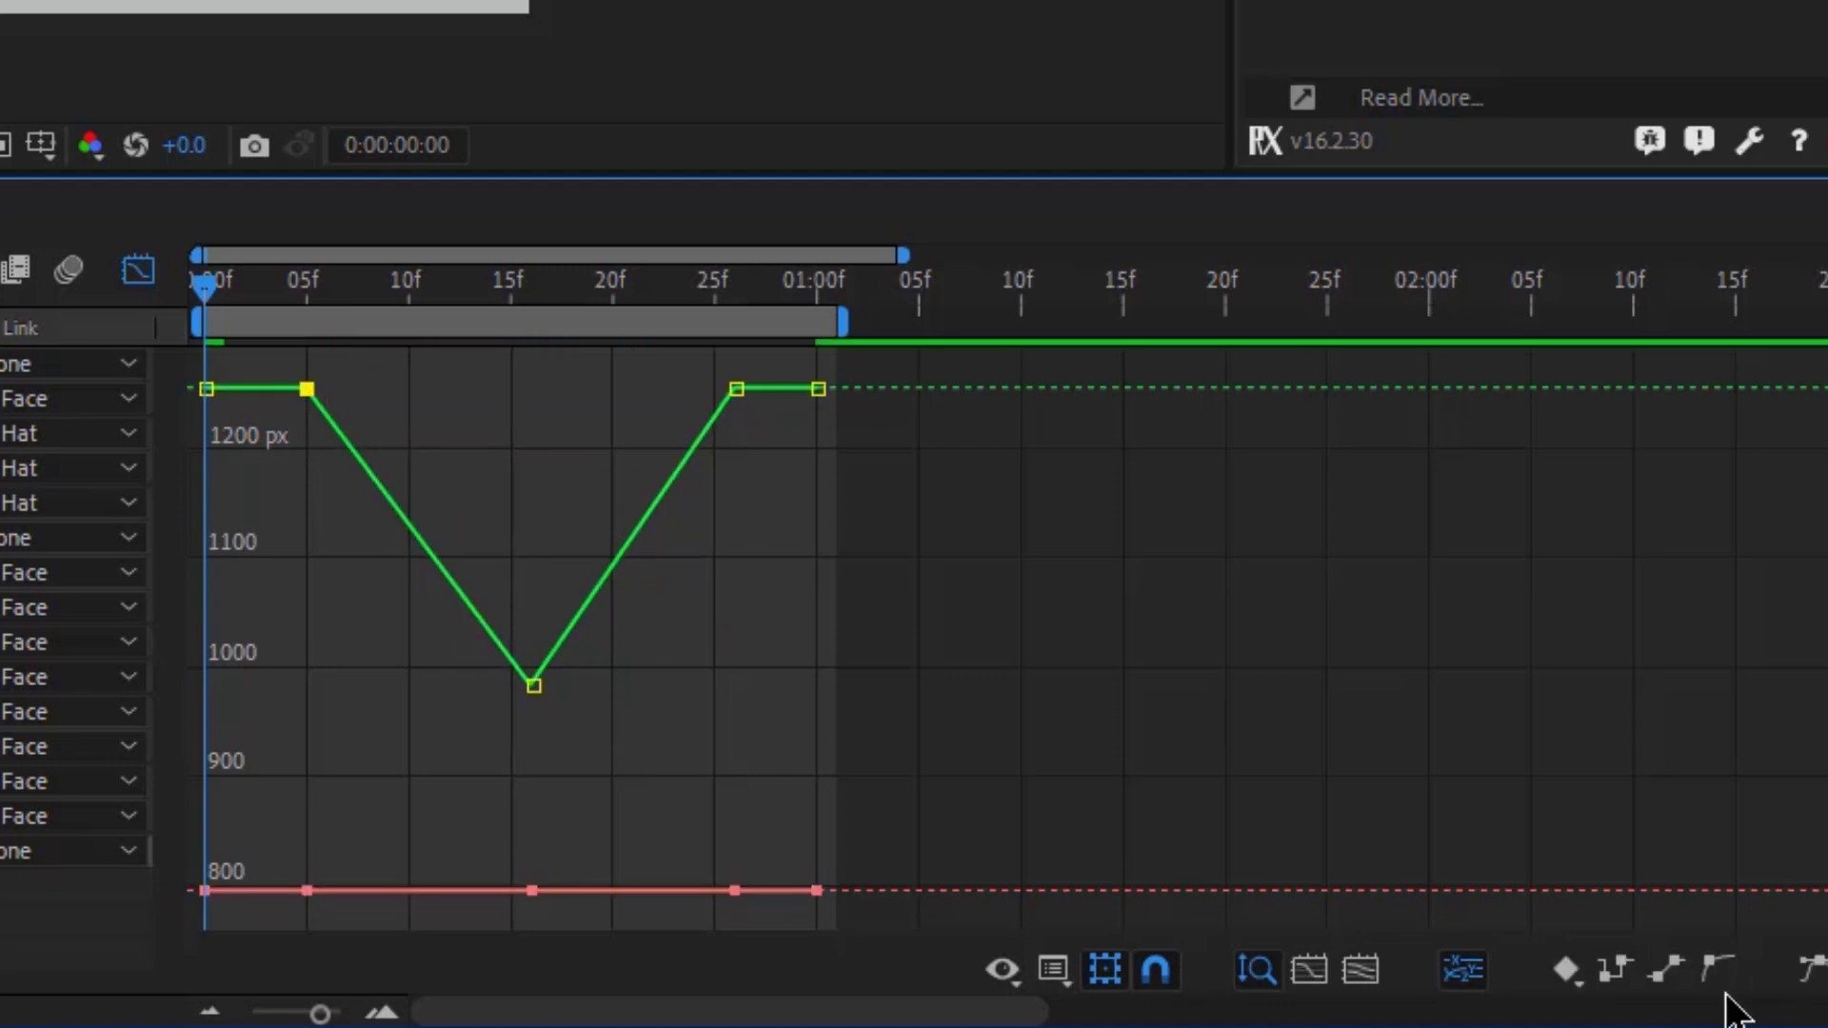
Ease the Y Position keyframe at frame 5 with a long outgoing handle, and smooth the peak keyframe at frame 16.
click(1812, 969)
drag(380, 379, 496, 375)
click(525, 687)
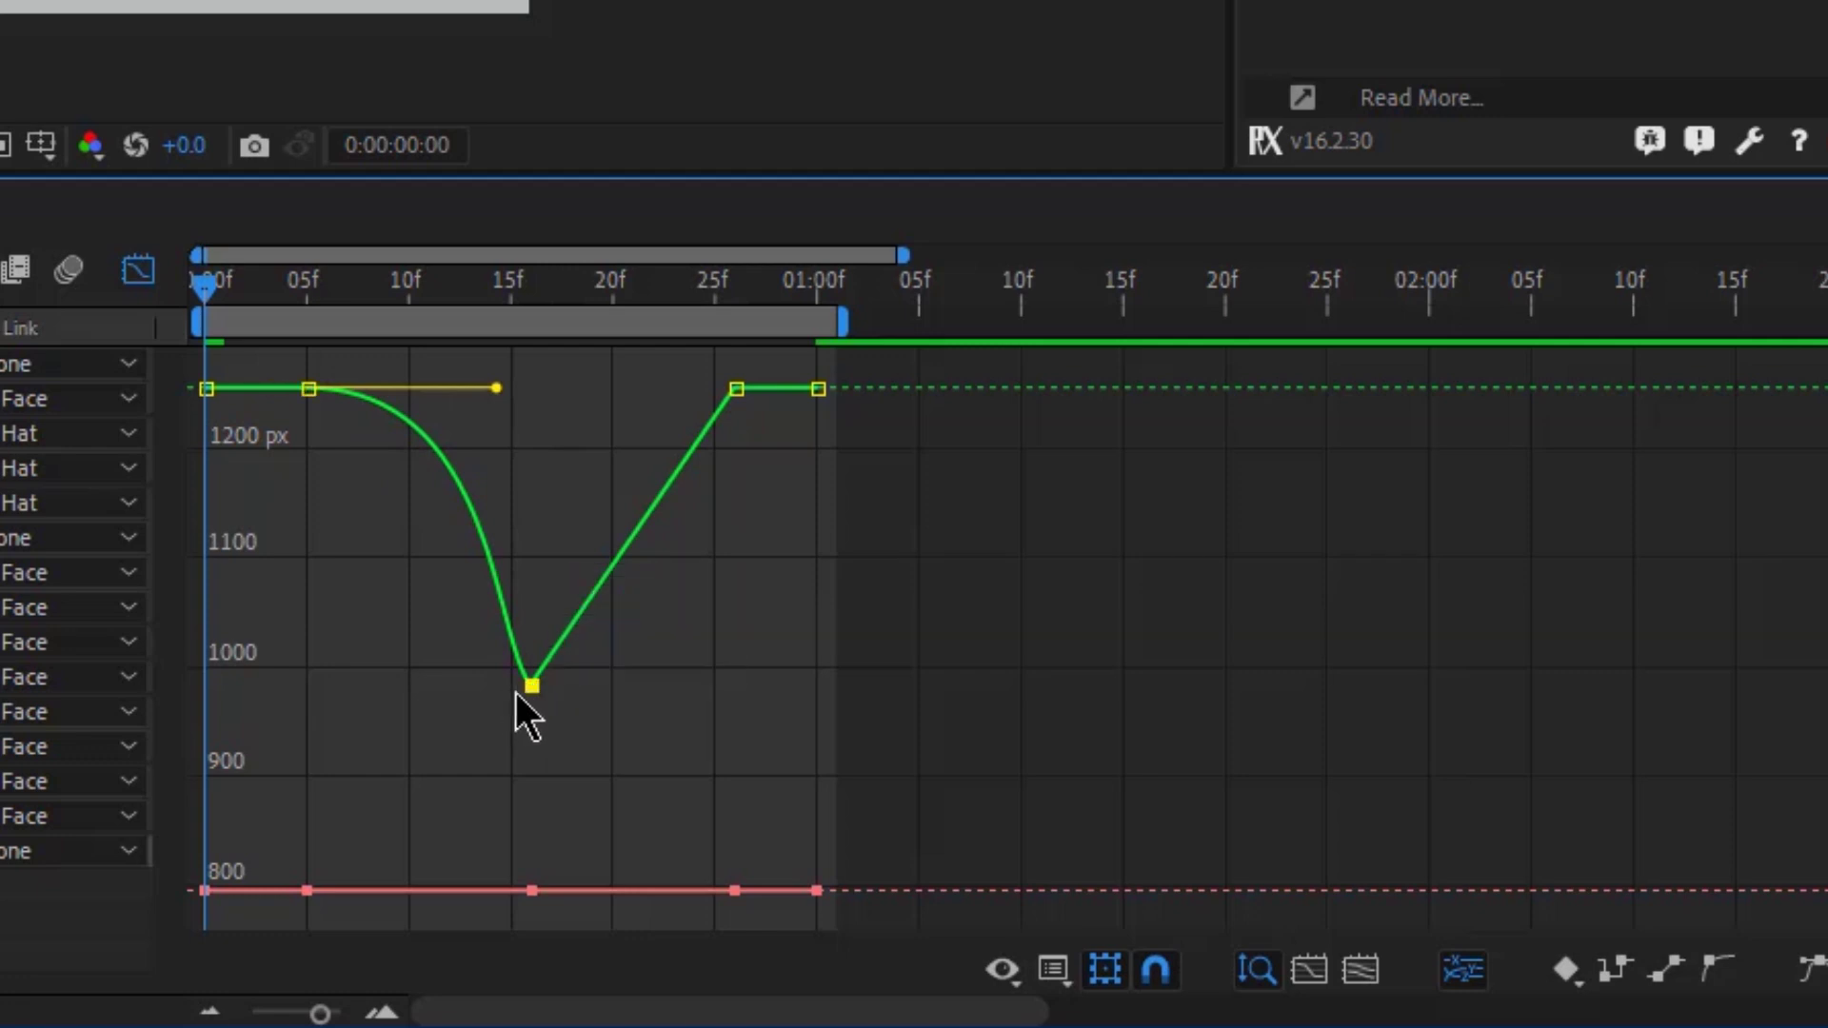
click(1718, 969)
drag(455, 685, 464, 685)
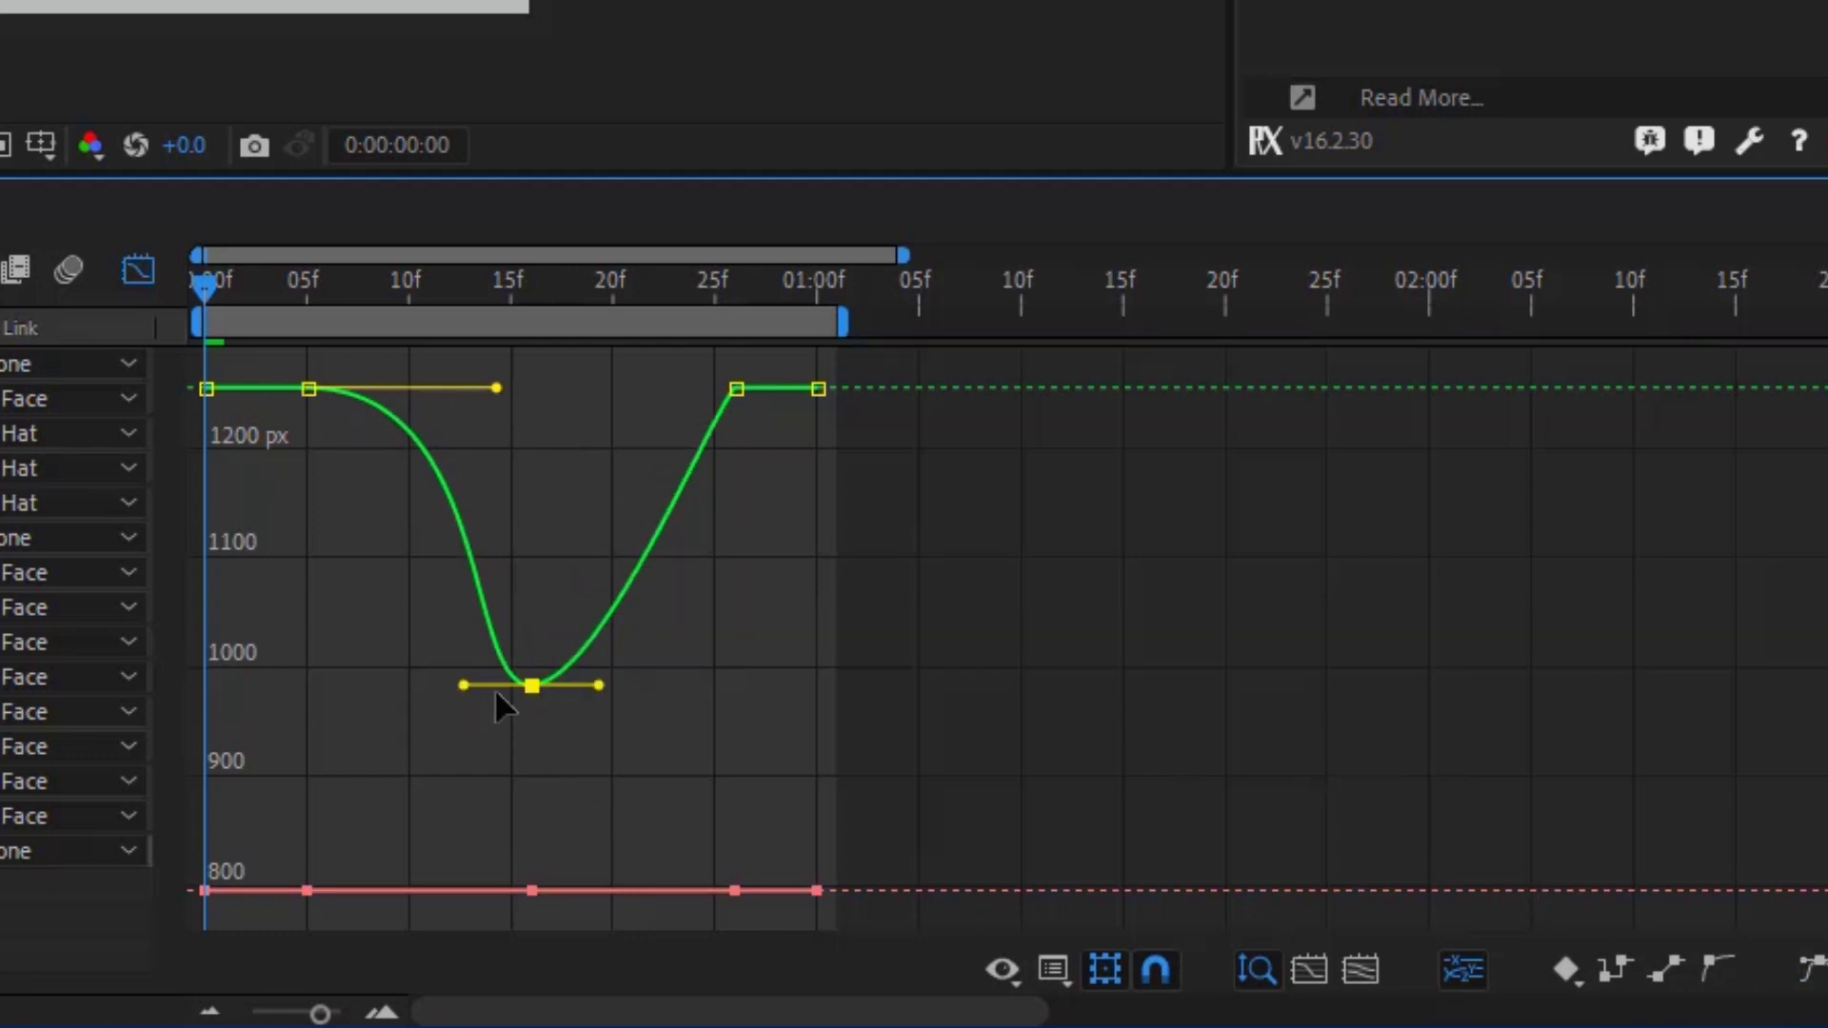
Ease the Y Position keyframe at frame 26 with an incoming handle reaching back to about frame 16, and preview it.
click(736, 389)
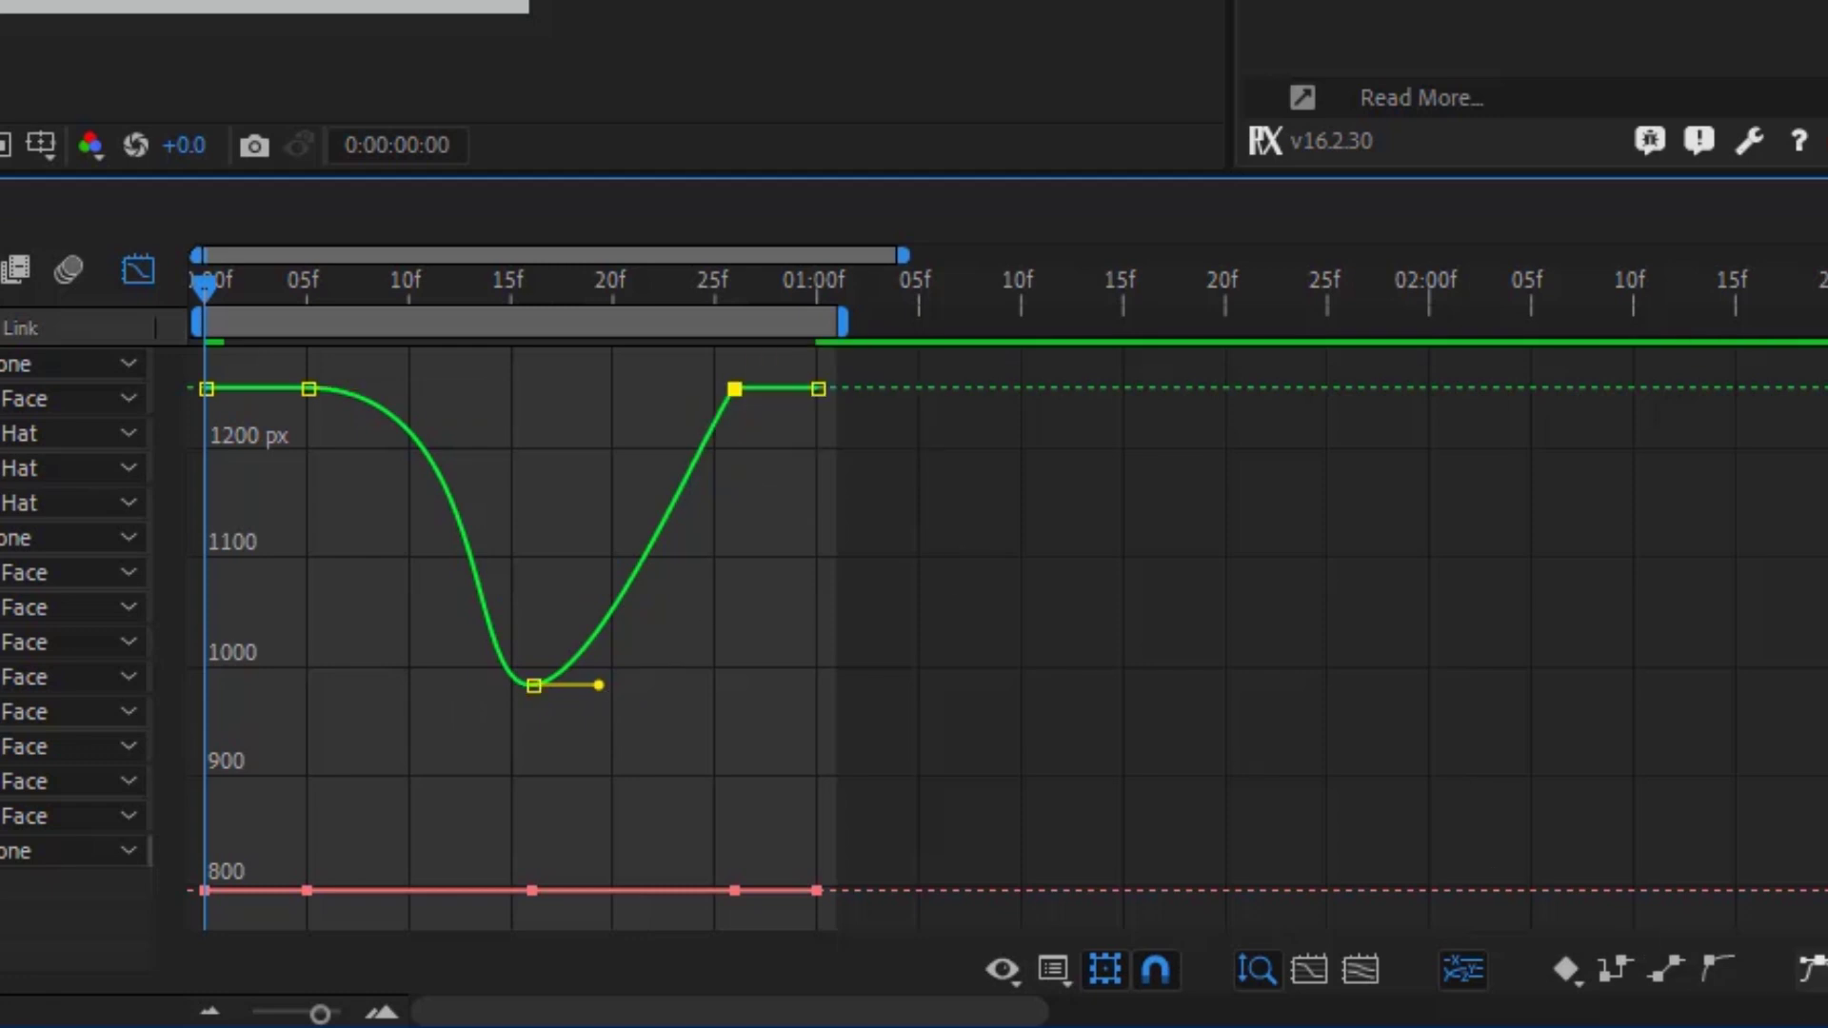
click(1811, 969)
drag(666, 388, 507, 400)
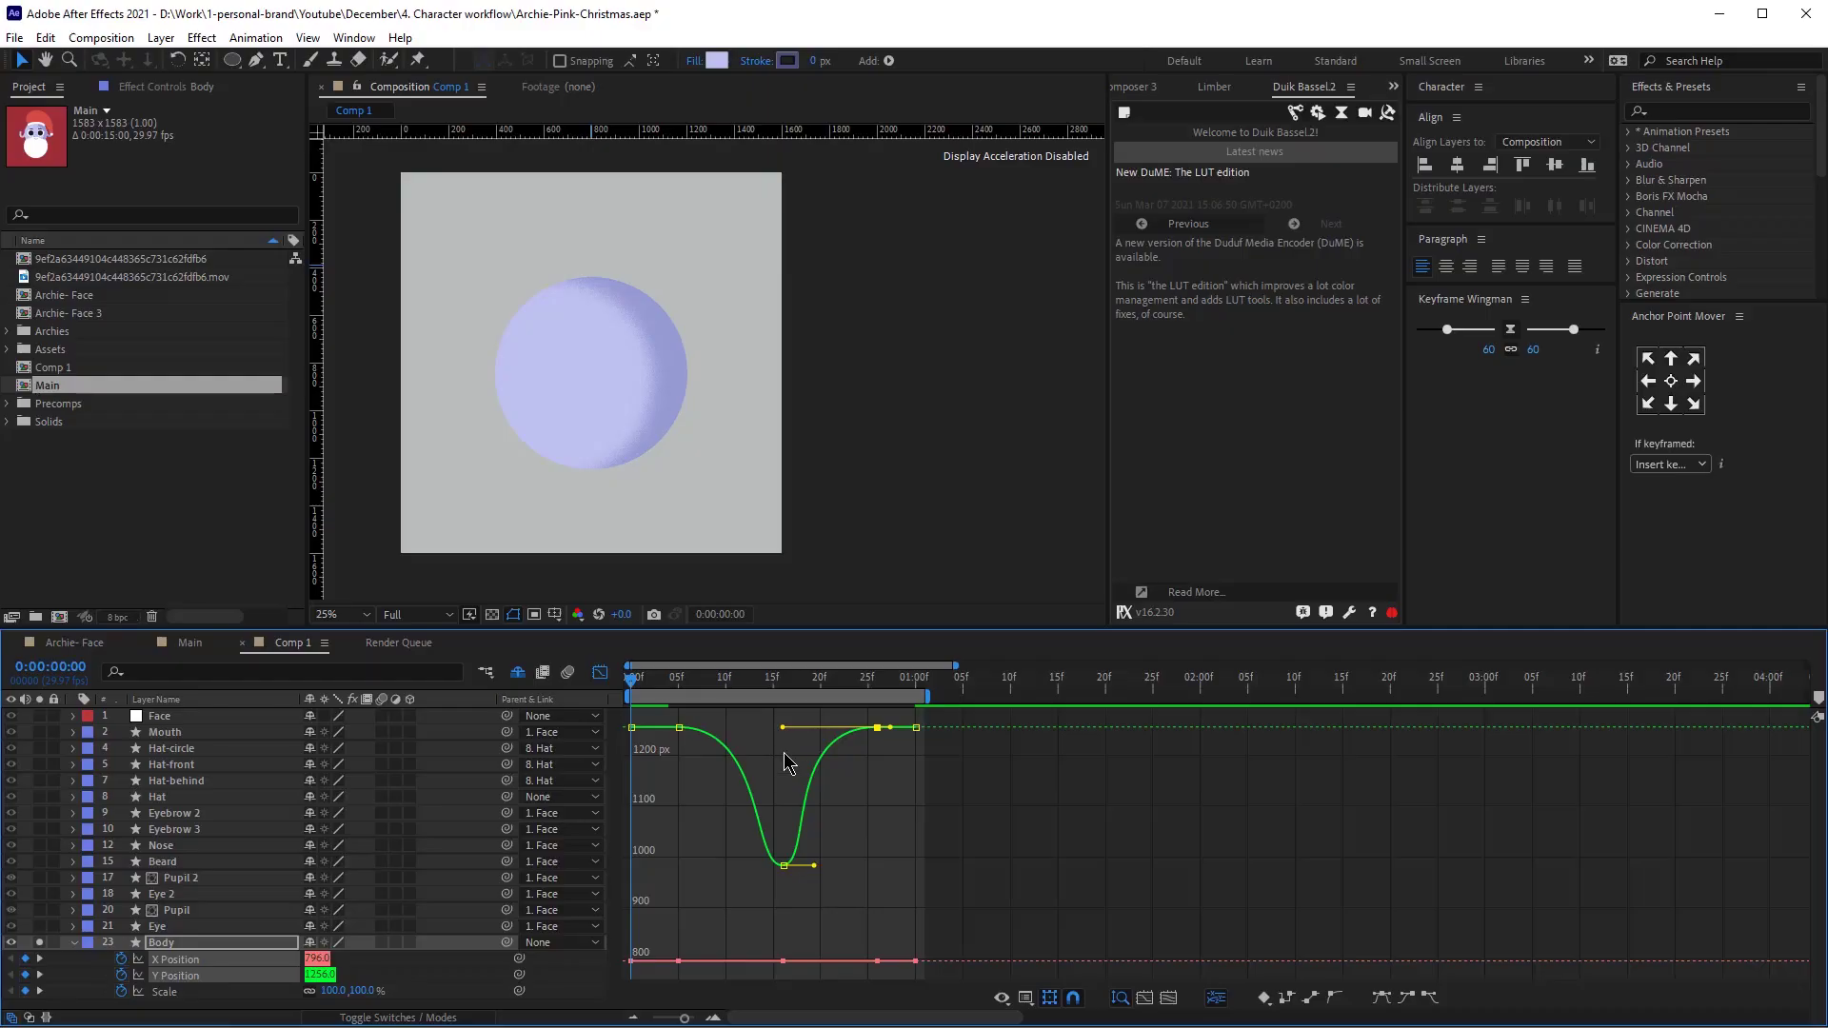
key(space)
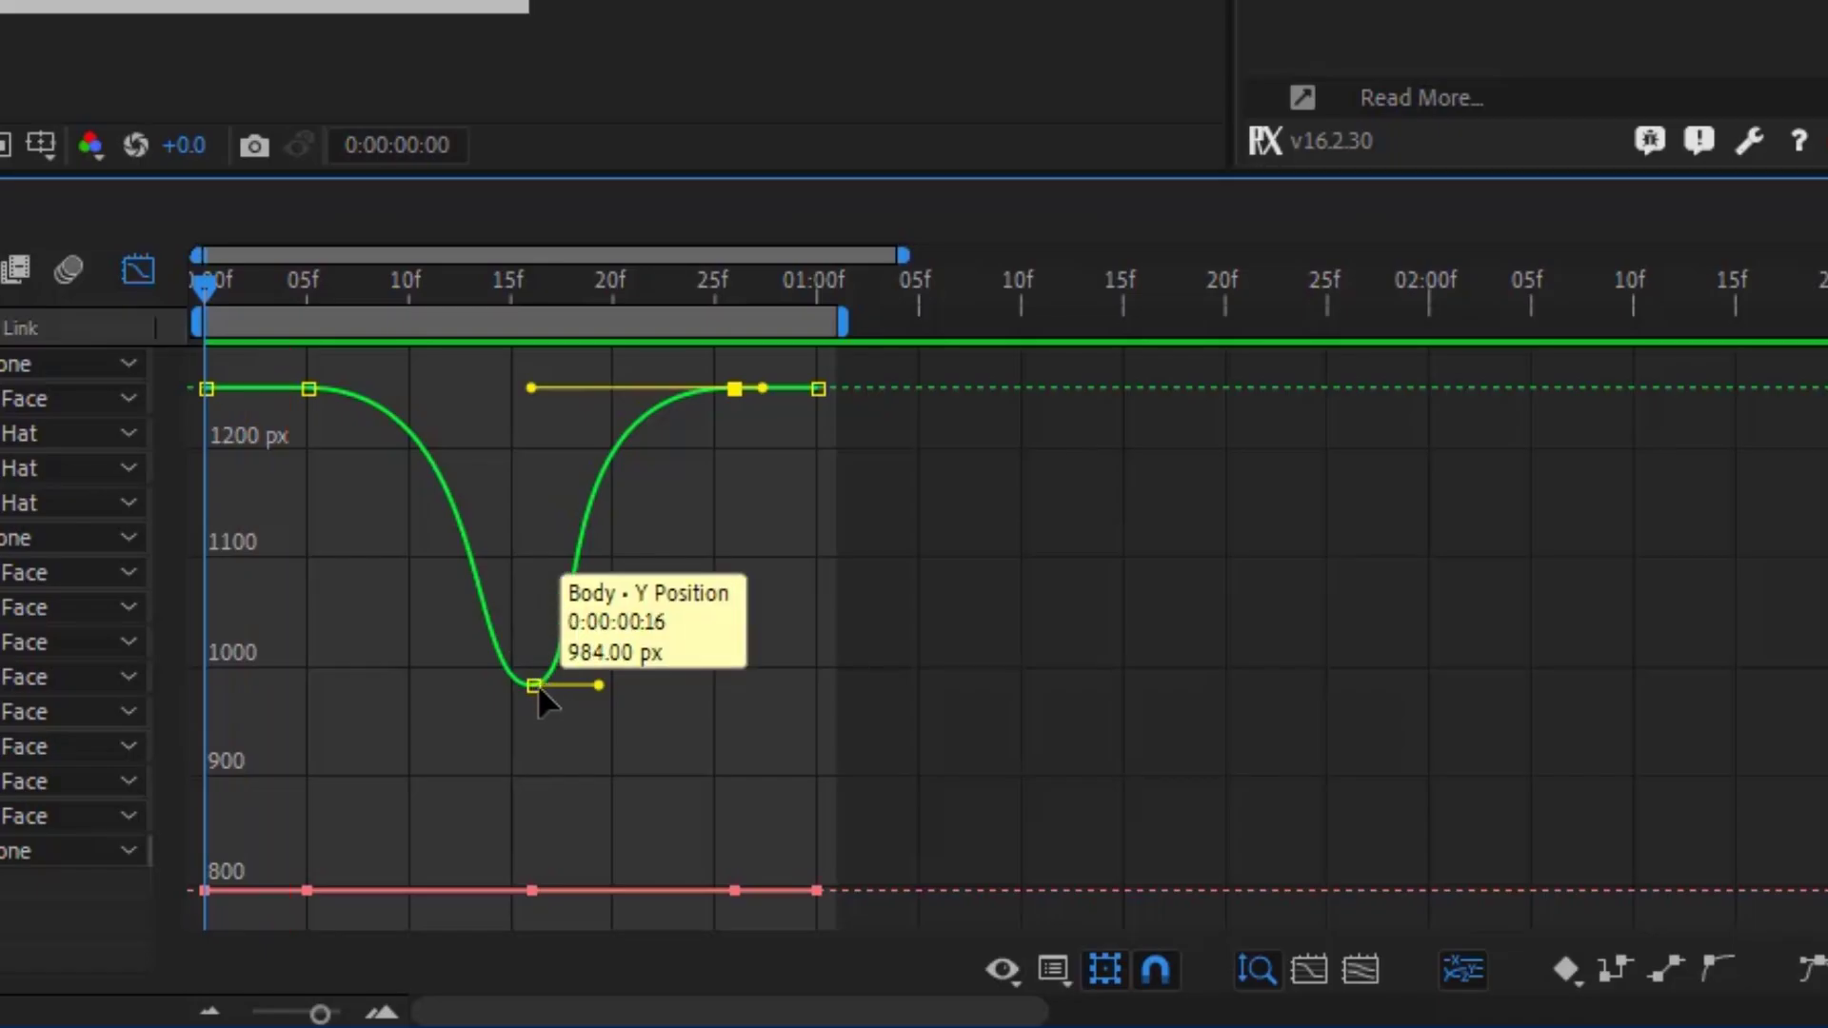
Try very short handles on both sides of the Y Position peak keyframe at frame 16 and preview the jump.
click(783, 866)
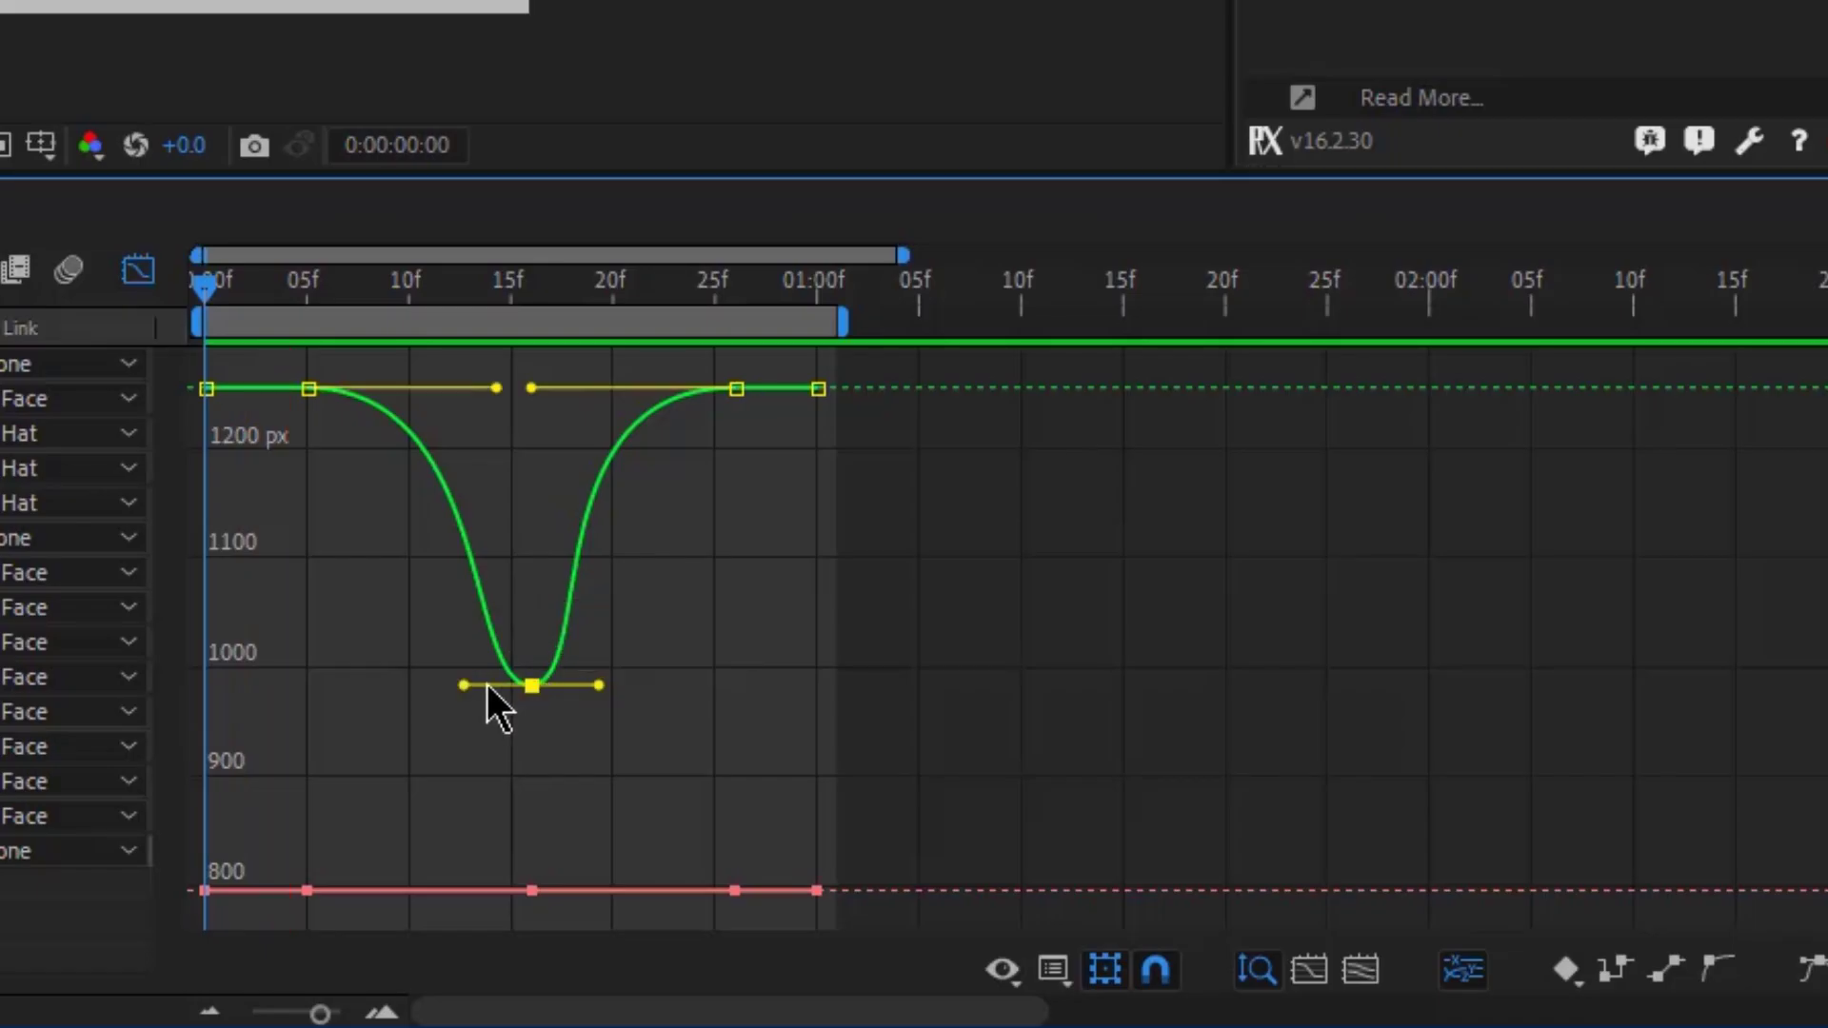
drag(505, 675, 515, 671)
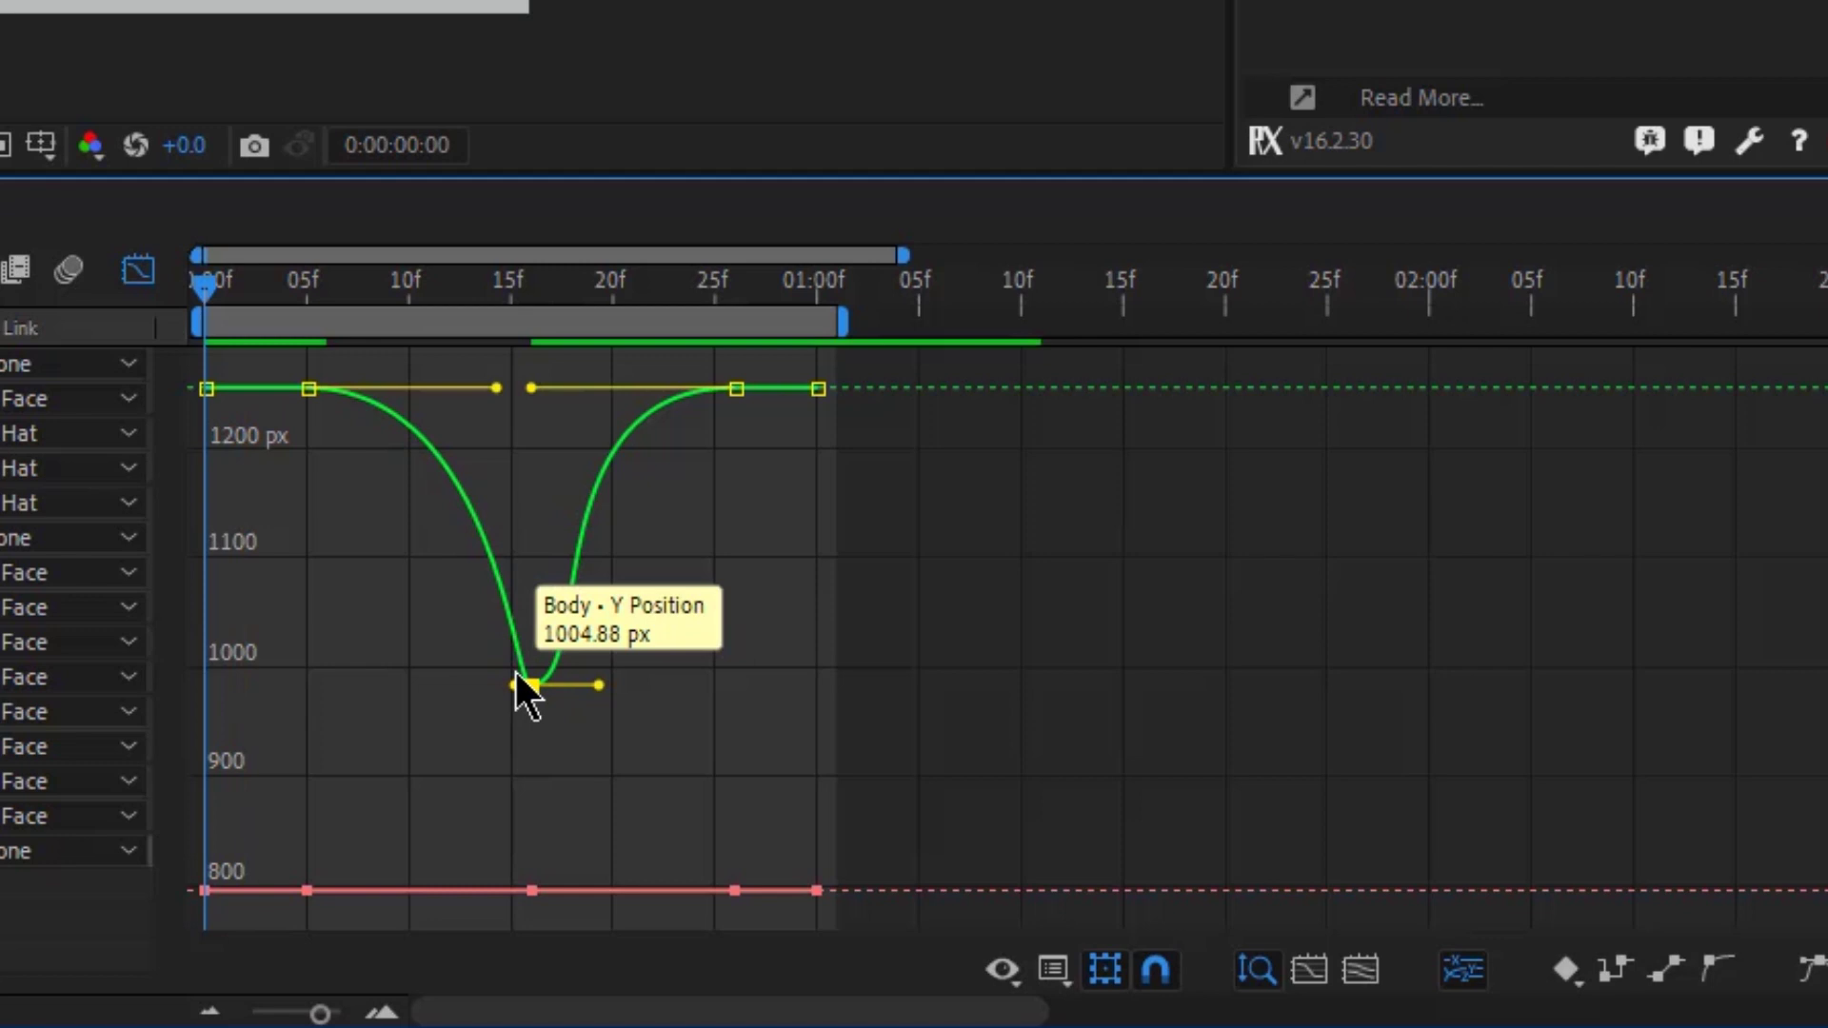
key(space)
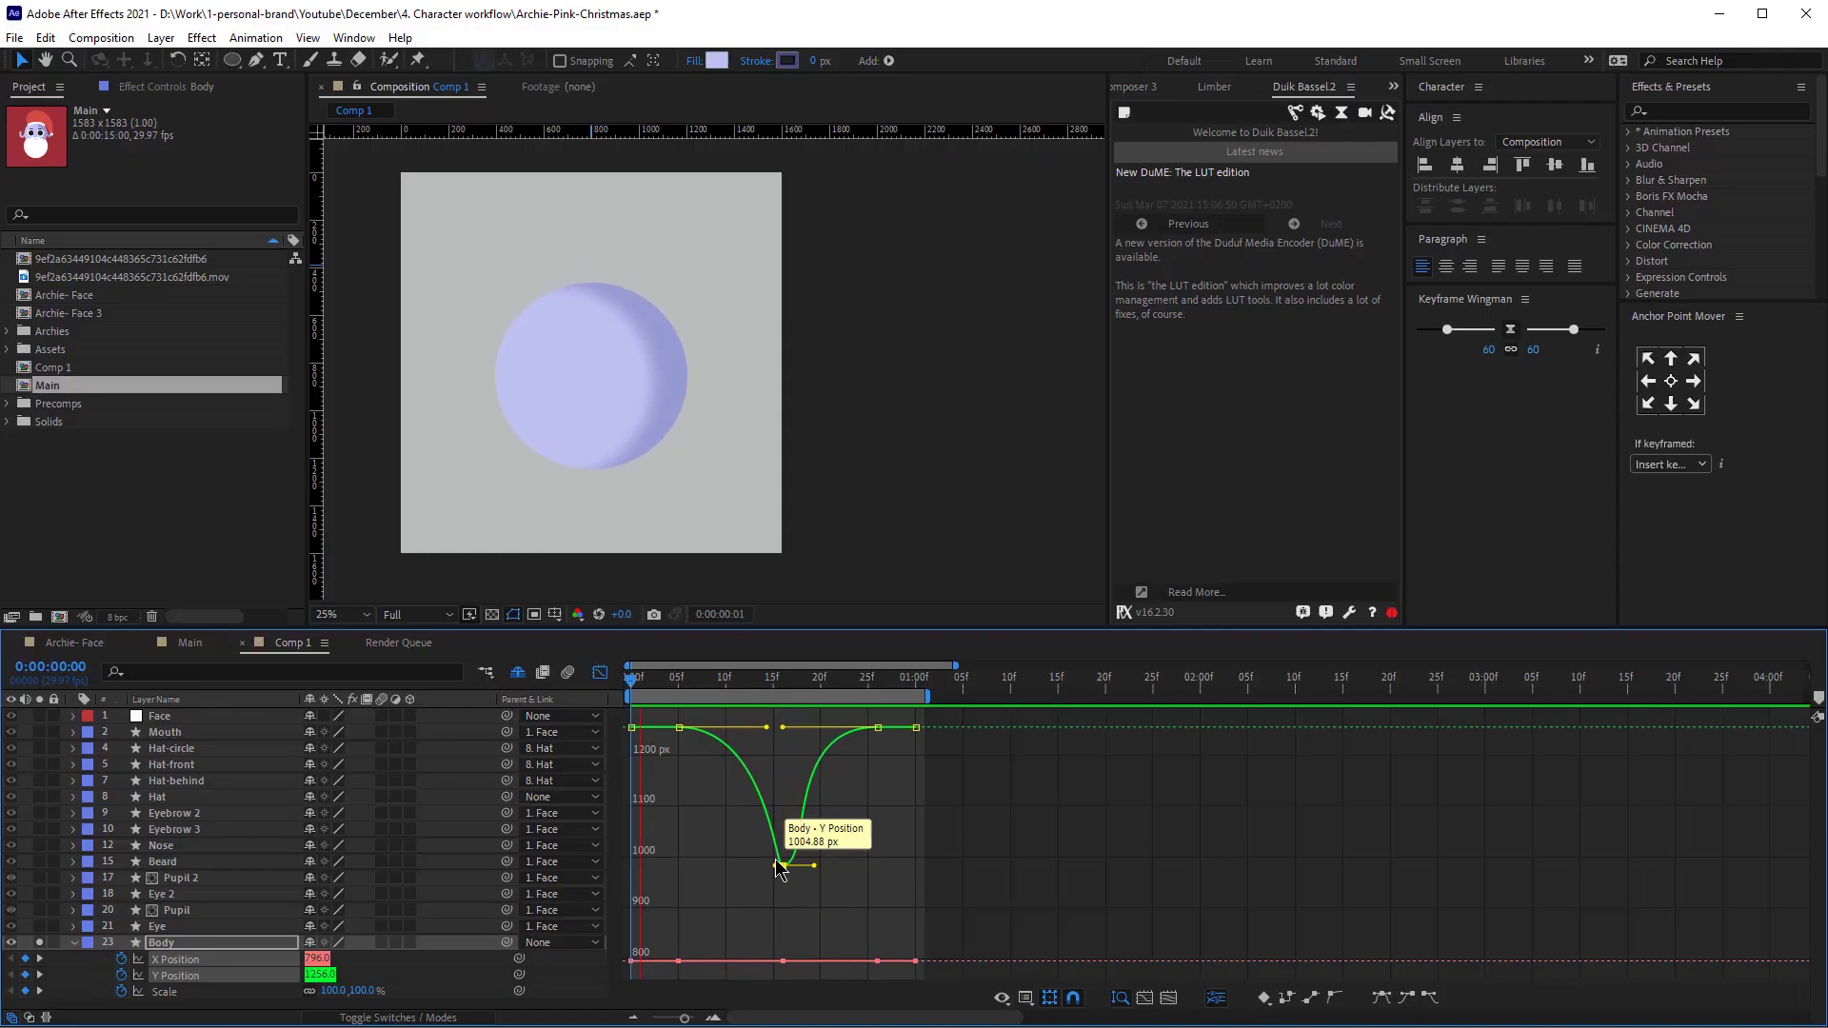
click(780, 866)
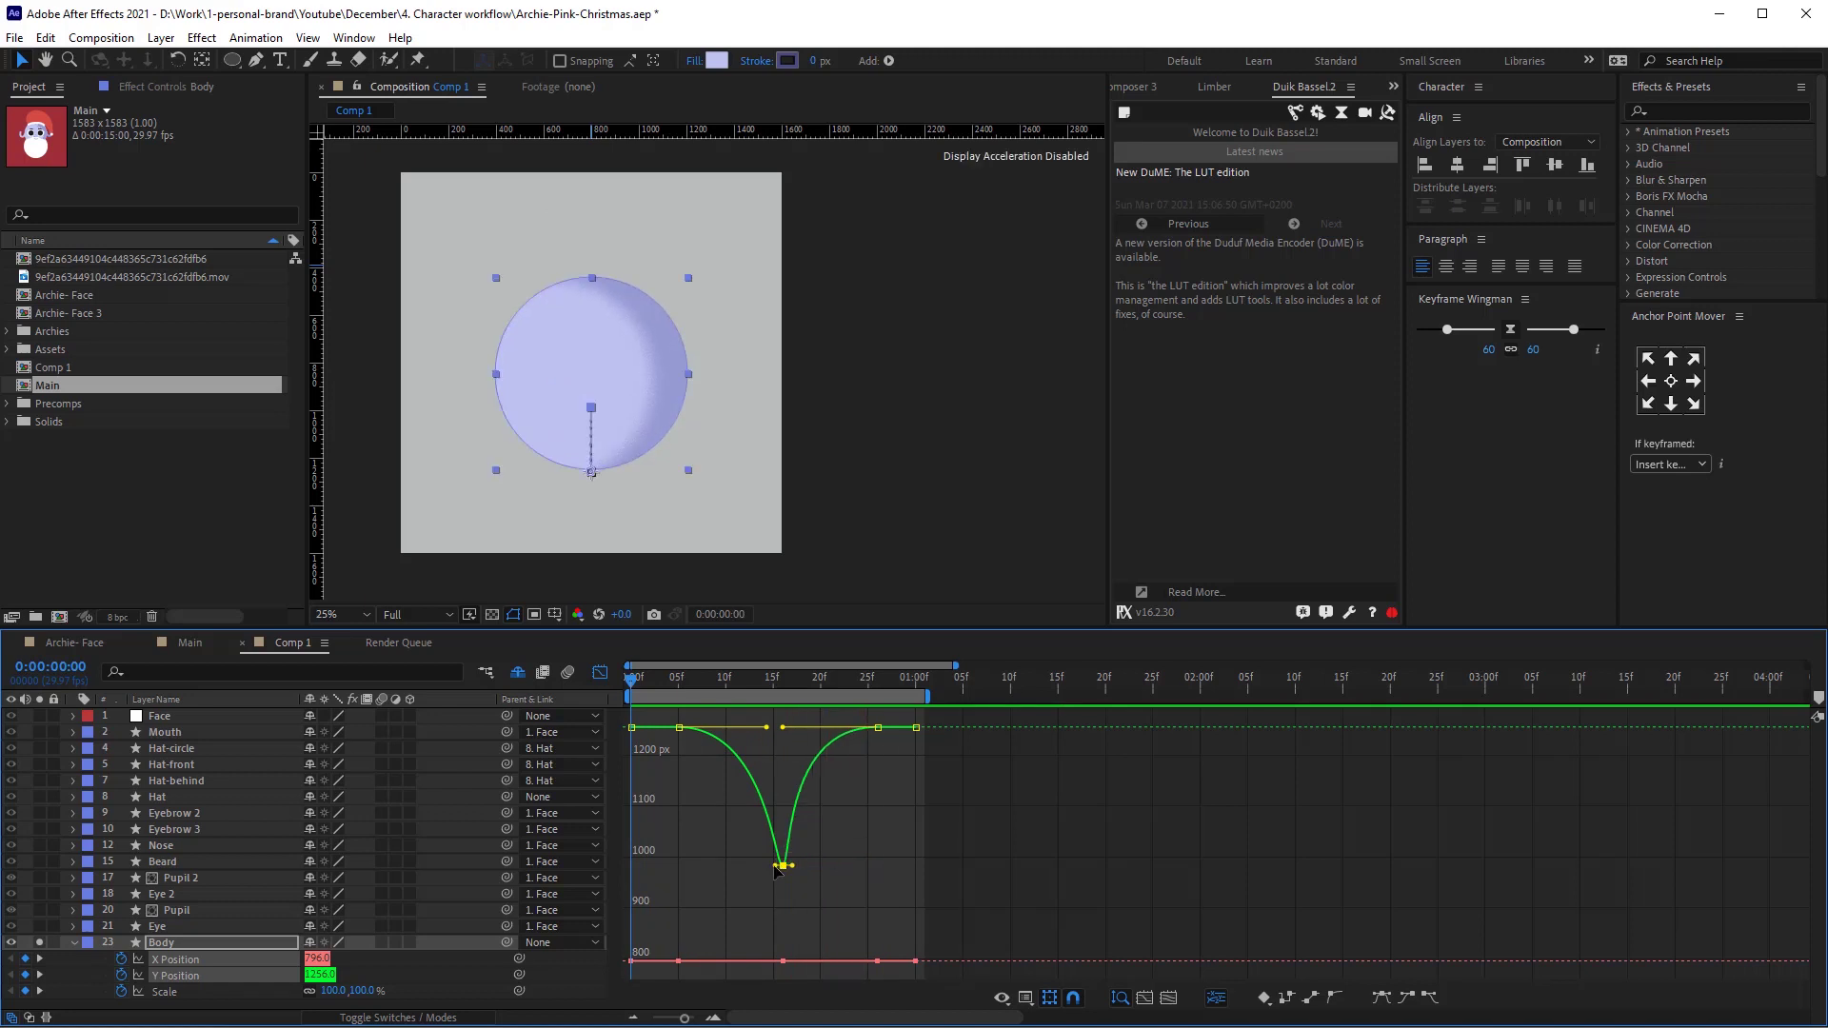
Try long handles on the Y Position peak keyframe, reaching to about frames 5 and 26, and preview the jump.
drag(778, 866, 677, 865)
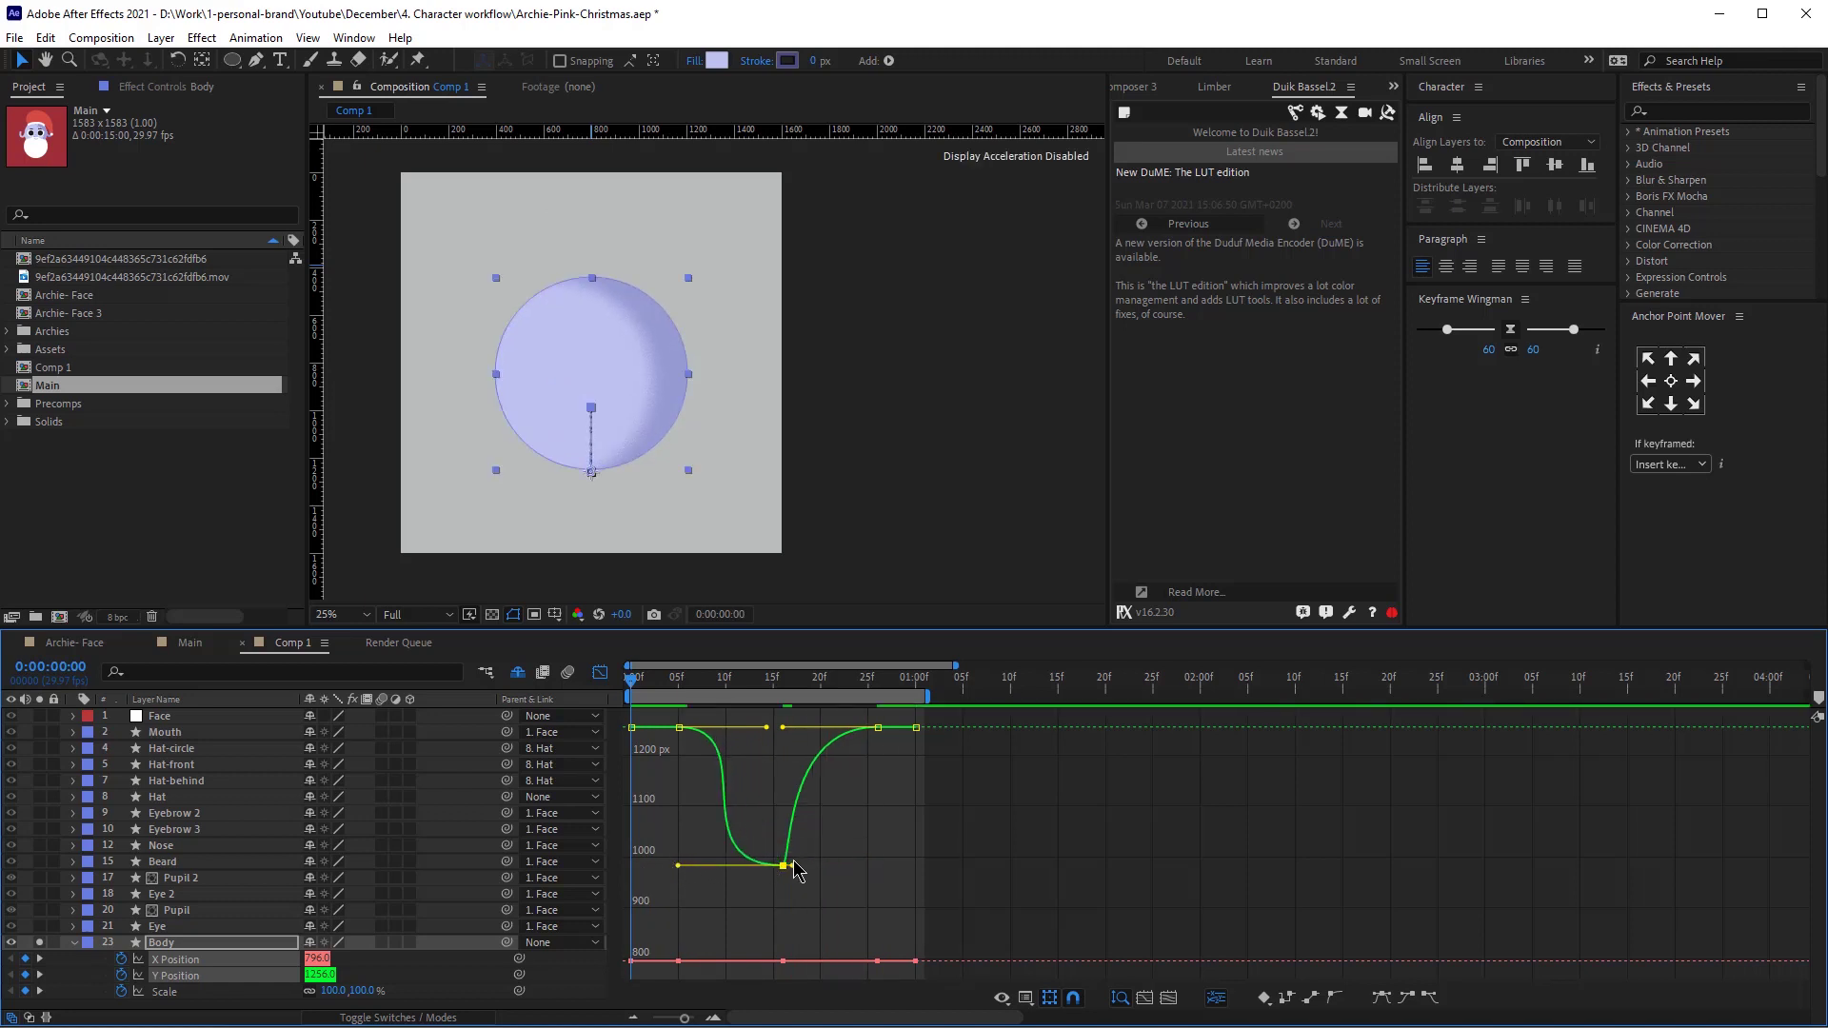
drag(869, 875, 877, 866)
key(space)
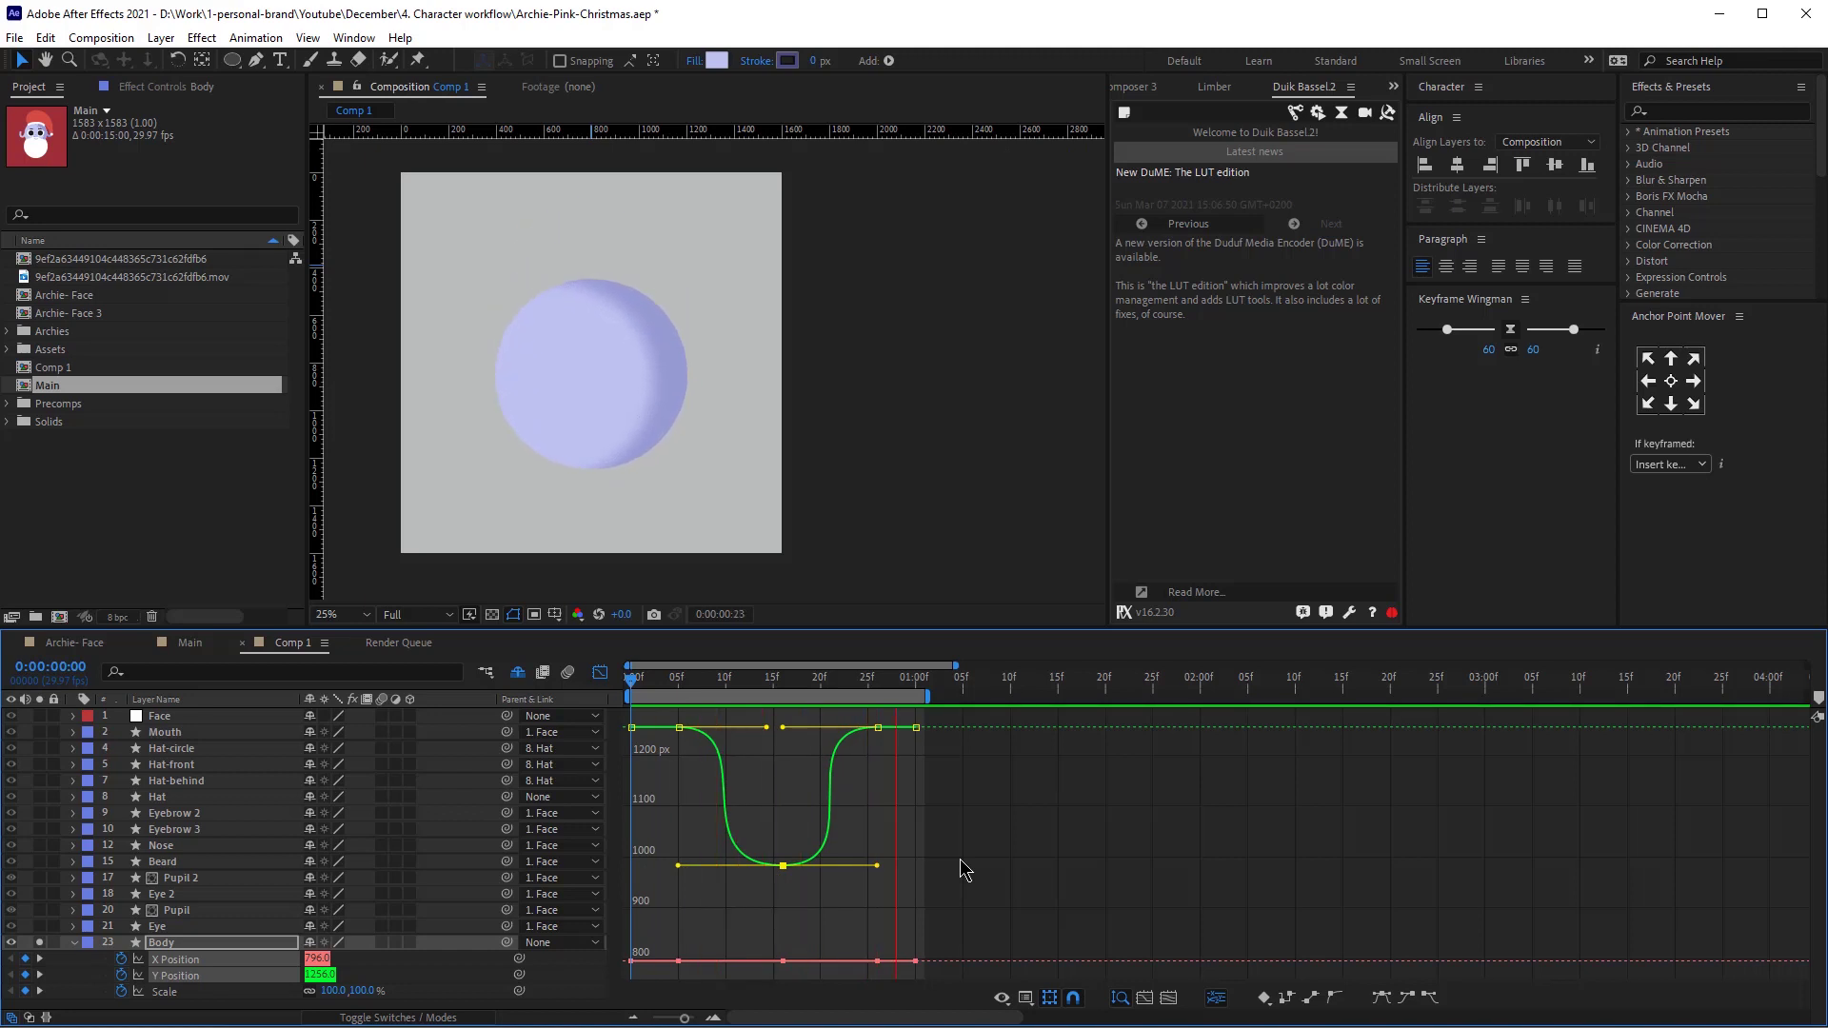
key(space)
Shorten the Y Position peak keyframe's handles to about frames 11 and 21, lower the jump's peak slightly and preview it.
drag(676, 865, 711, 865)
drag(877, 865, 829, 850)
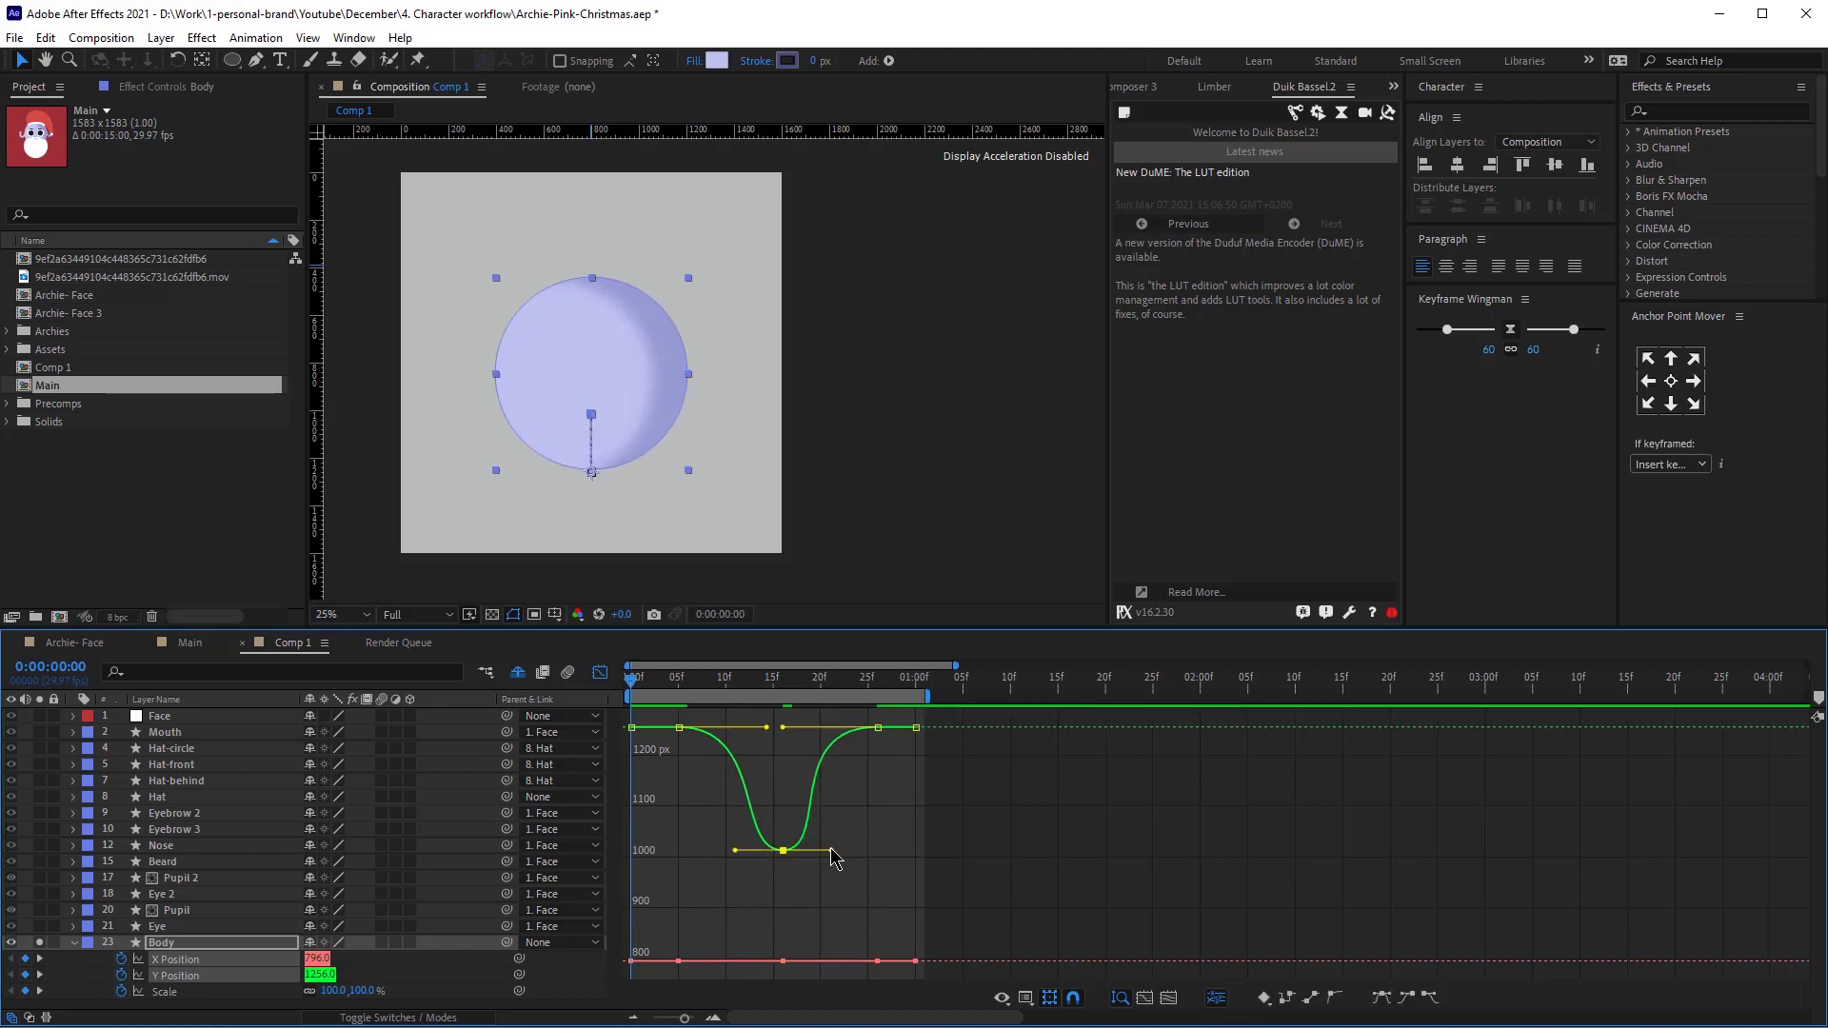
key(space)
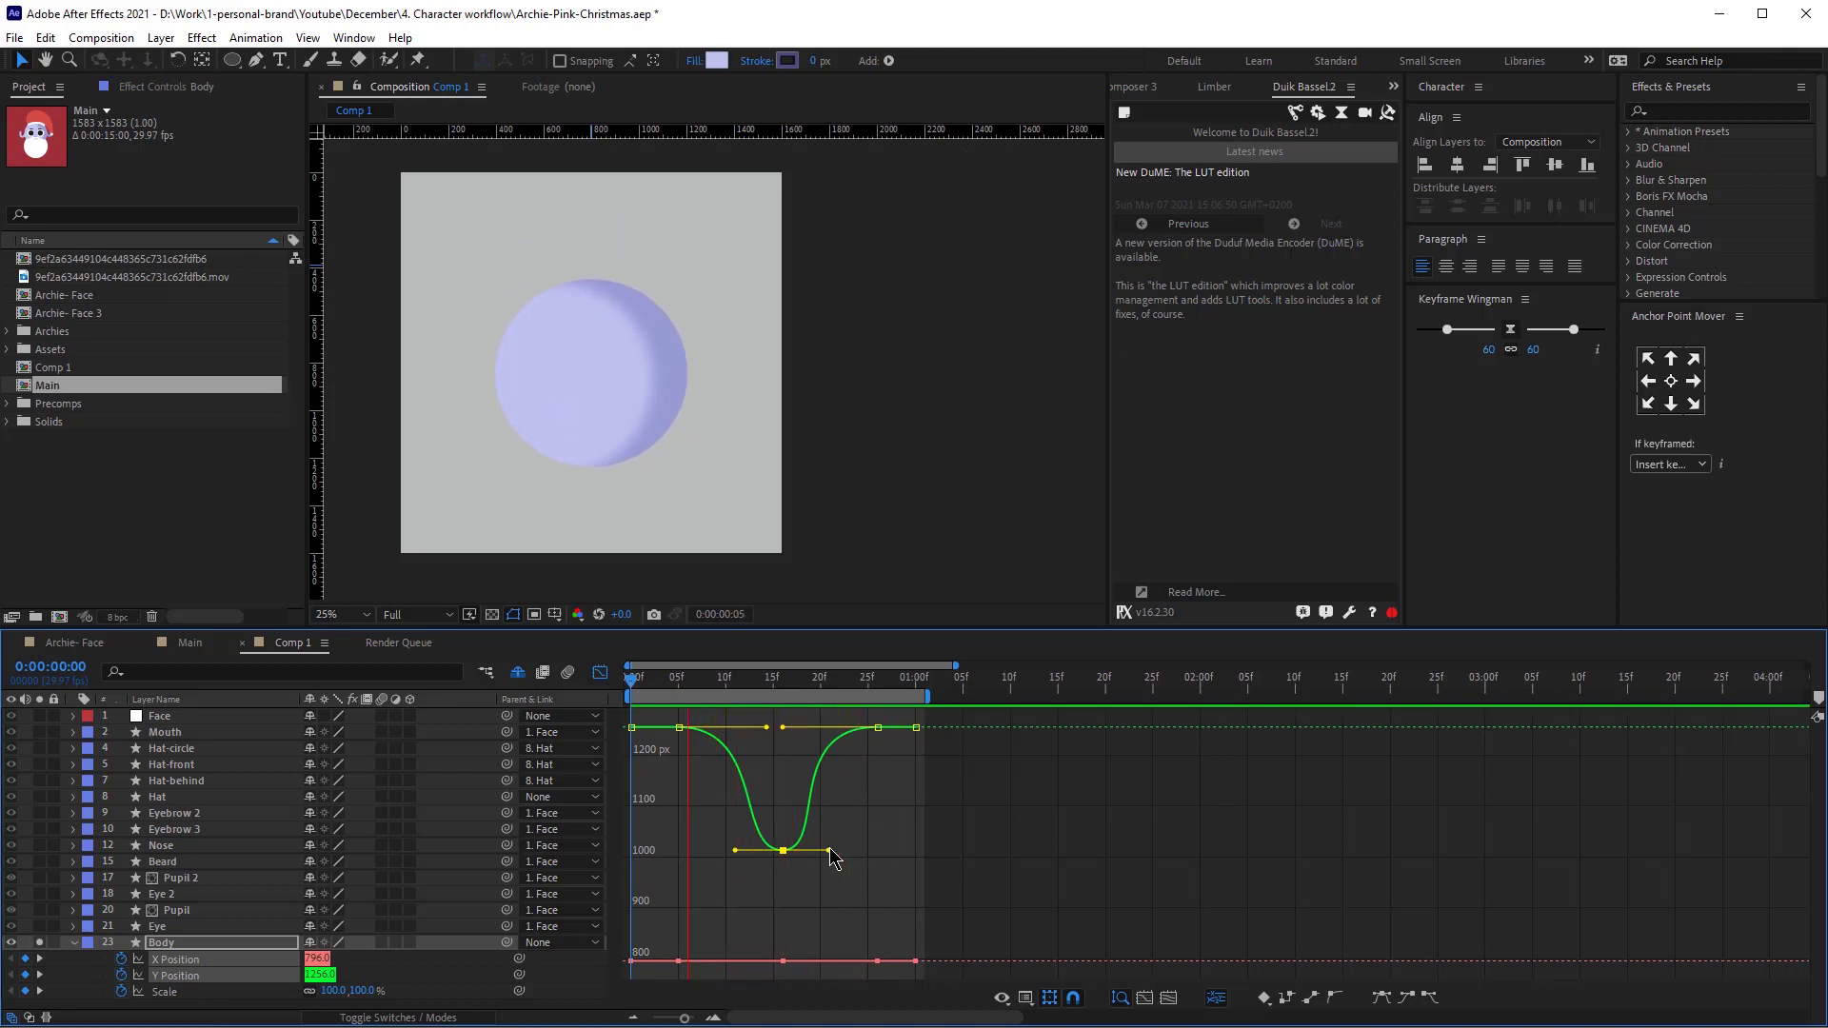
key(space)
Retime the Body's last keyframes to 0:00:01:01 and 0:00:01:05 and the peak to frame 18, extend the work area to match, and preview.
key(shift+F3)
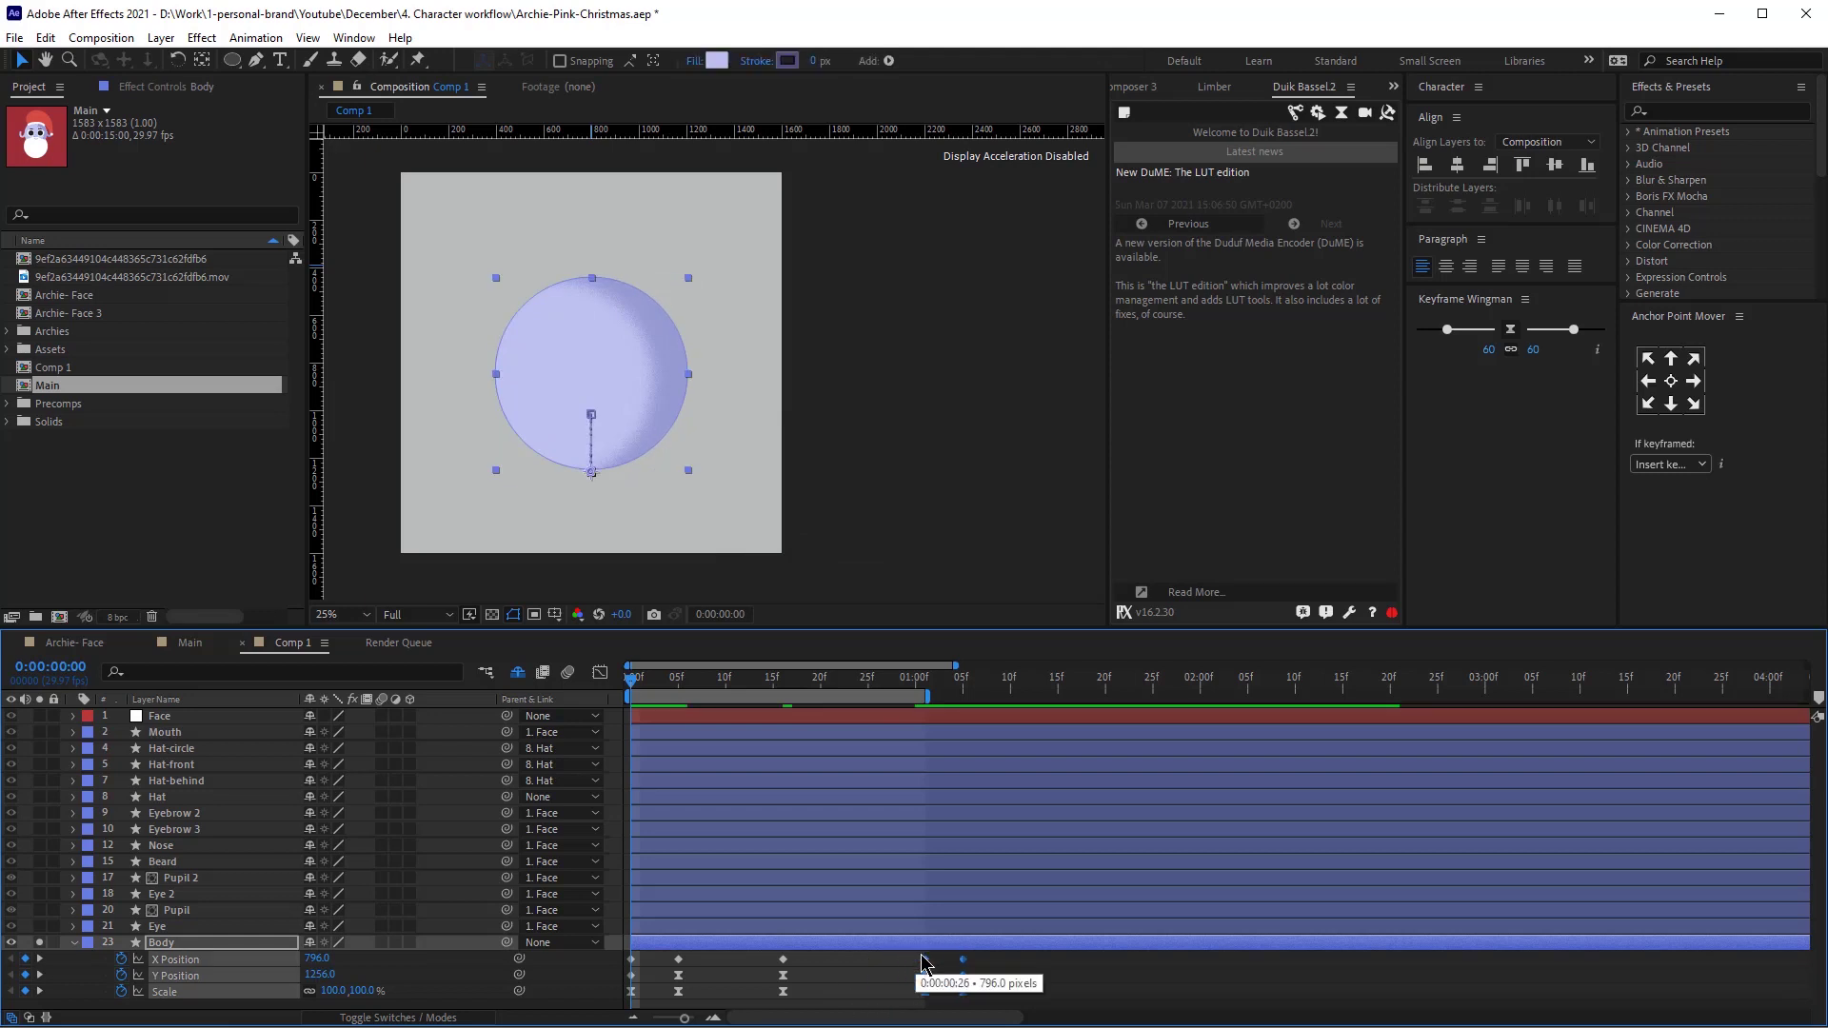
drag(750, 1016, 752, 1013)
drag(782, 959, 800, 958)
drag(926, 696, 971, 696)
key(space)
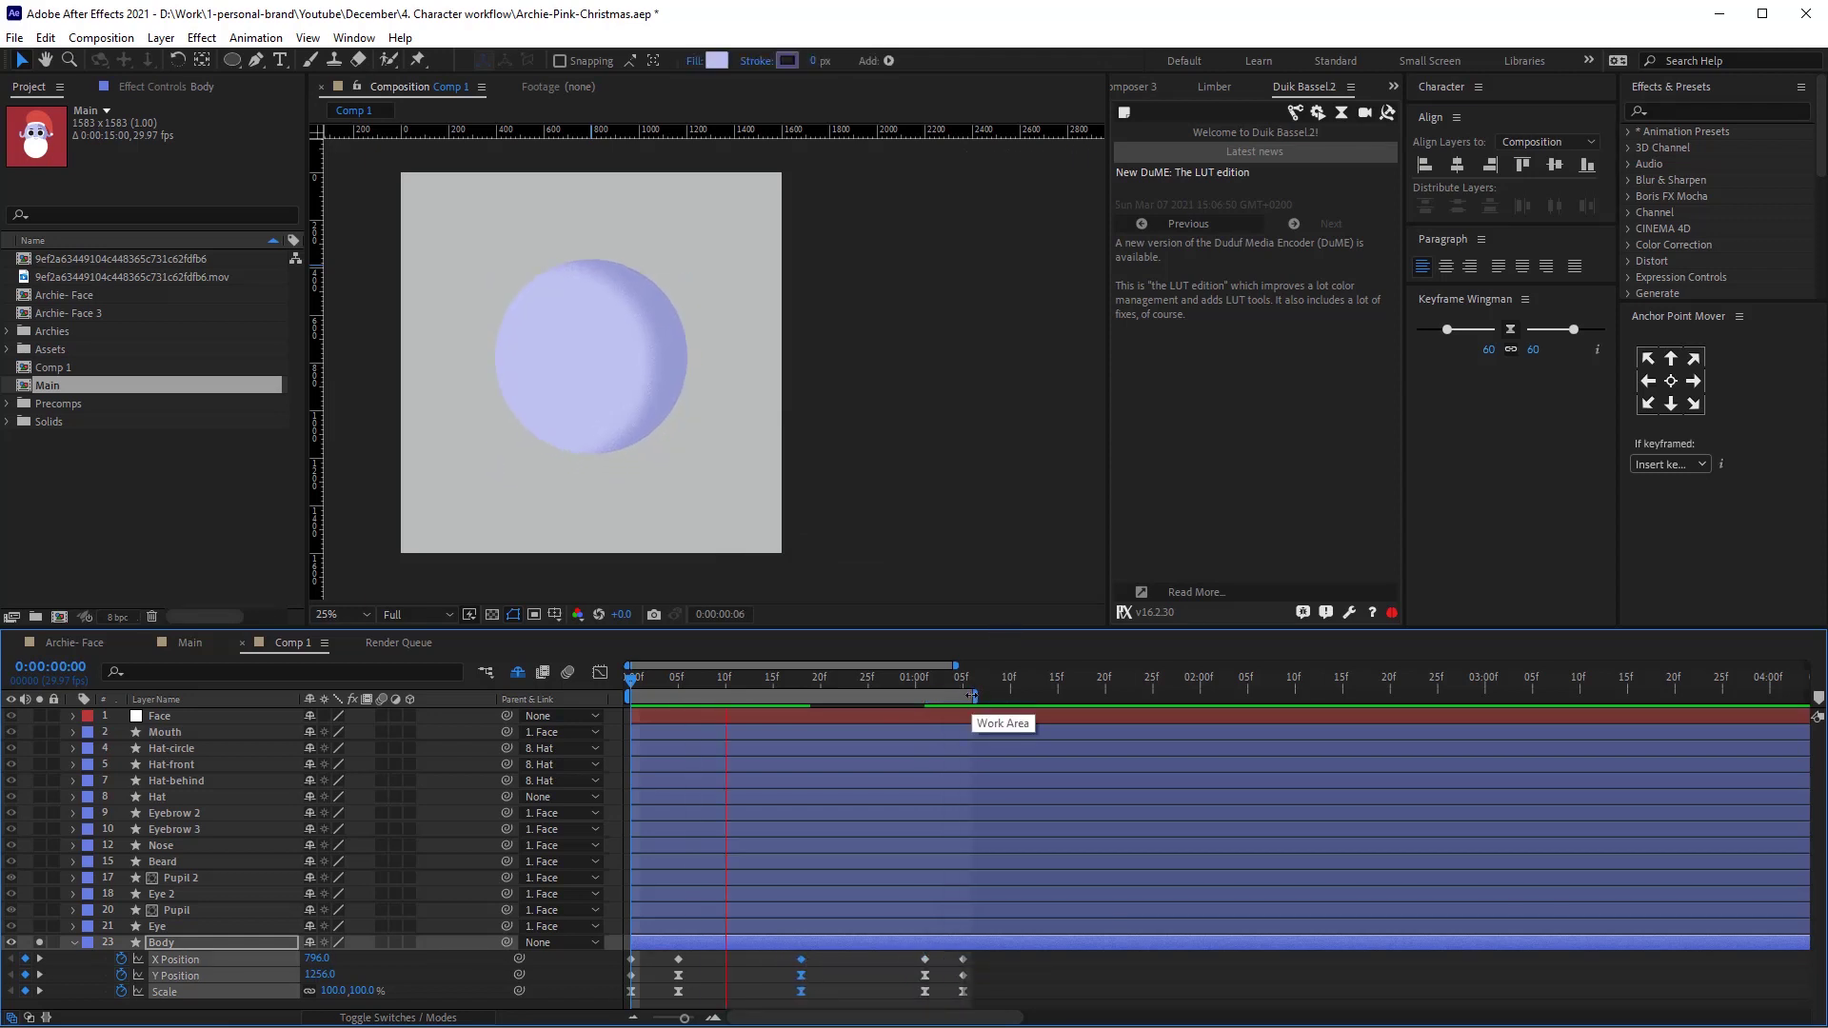
key(space)
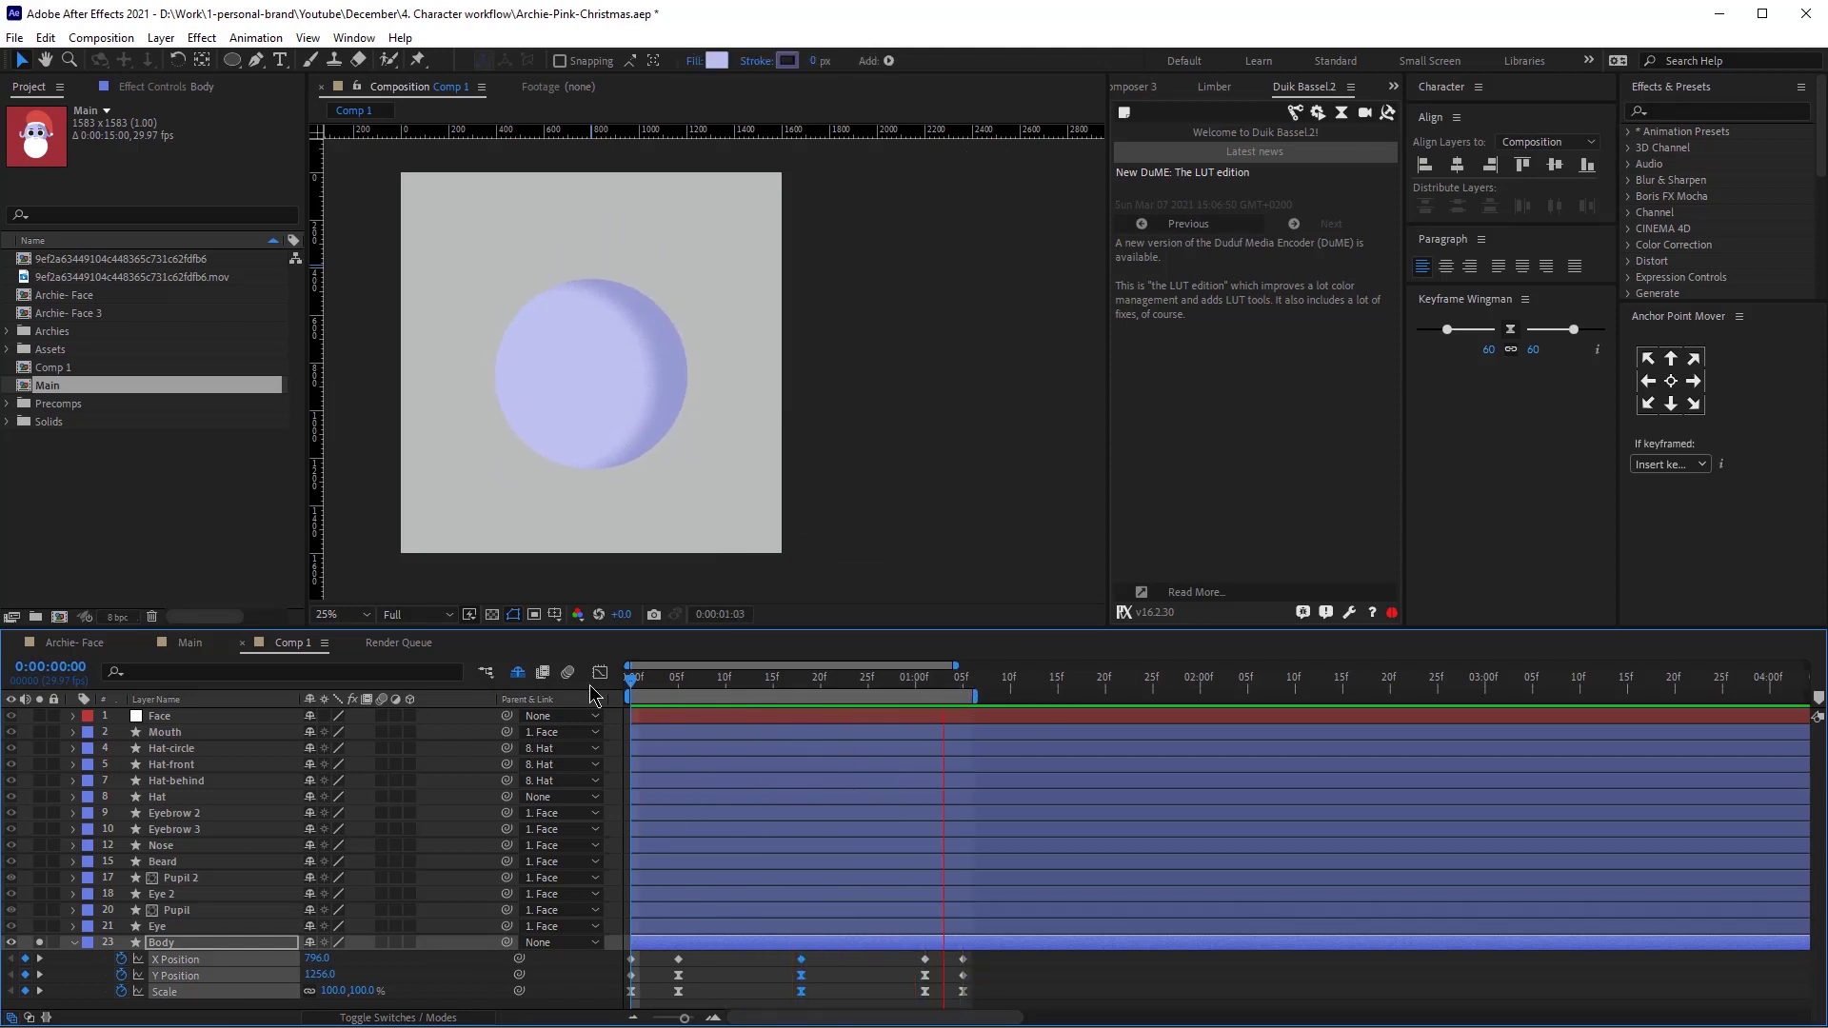
Lengthen the Y Position peak keyframe's handles to about frame 5 and 0:00:01:01, and preview the jump.
key(shift+F3)
drag(885, 850, 938, 856)
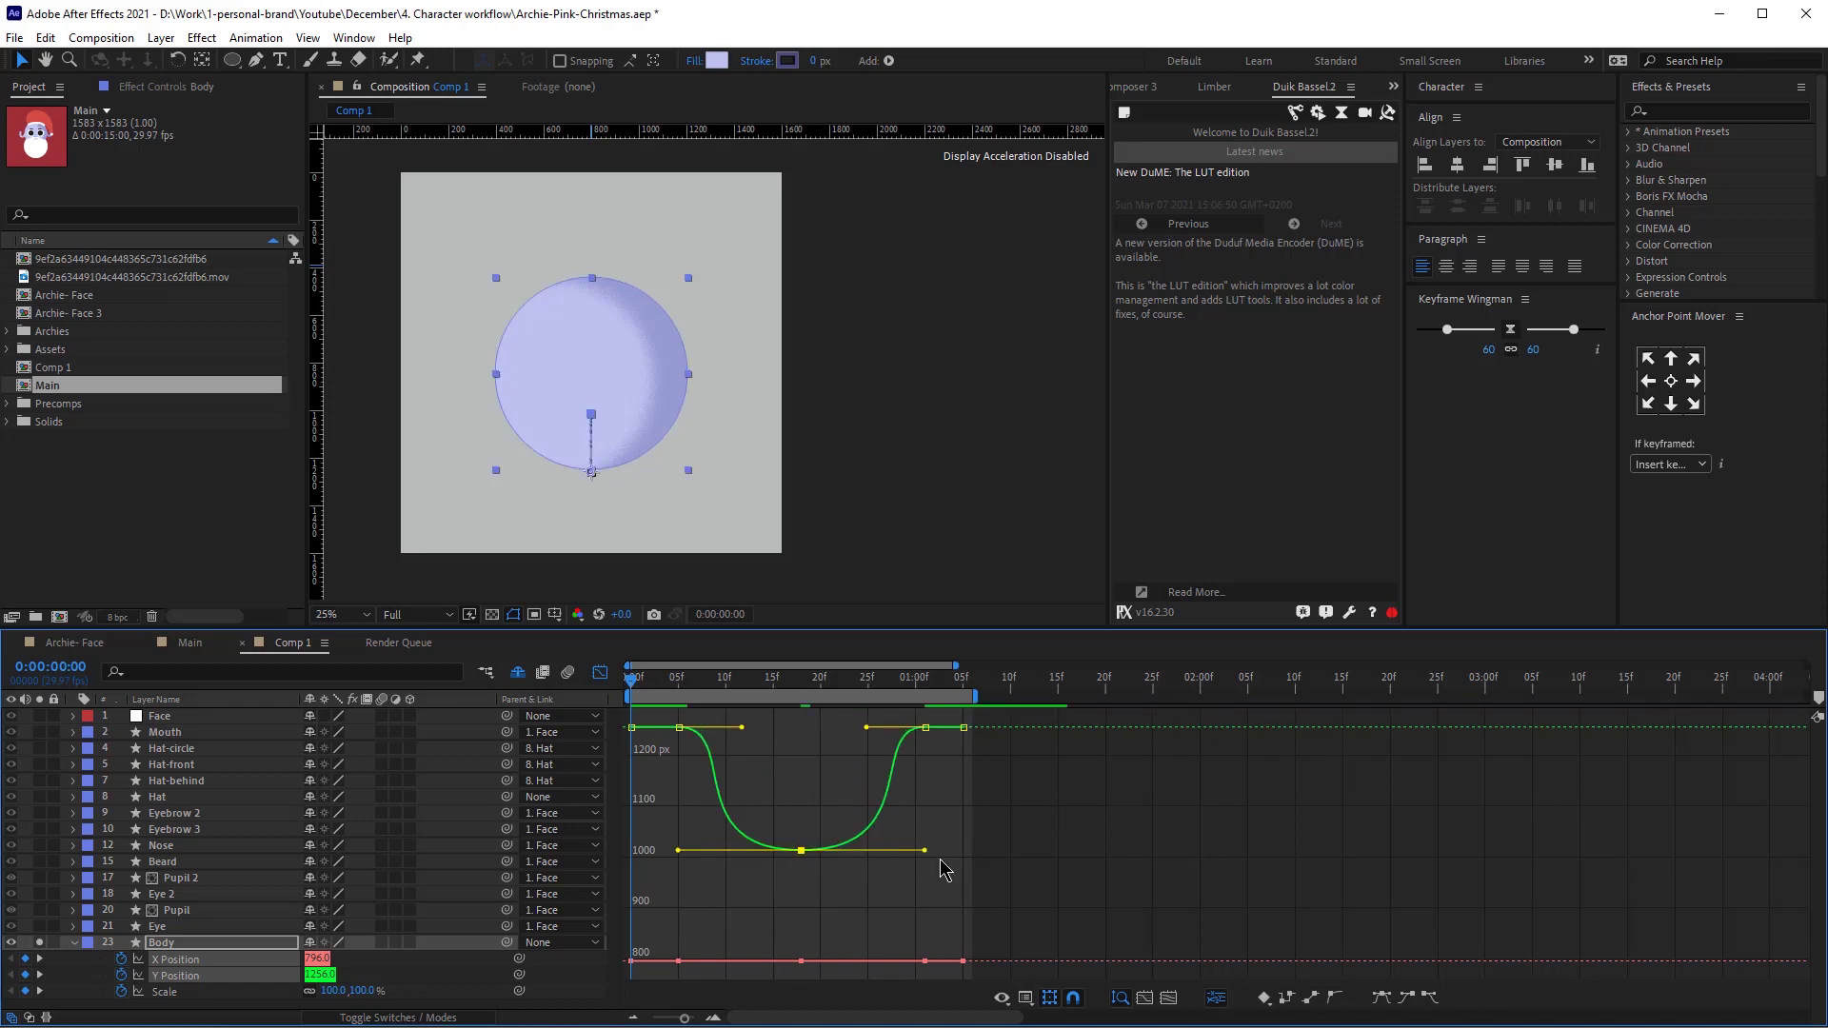
key(space)
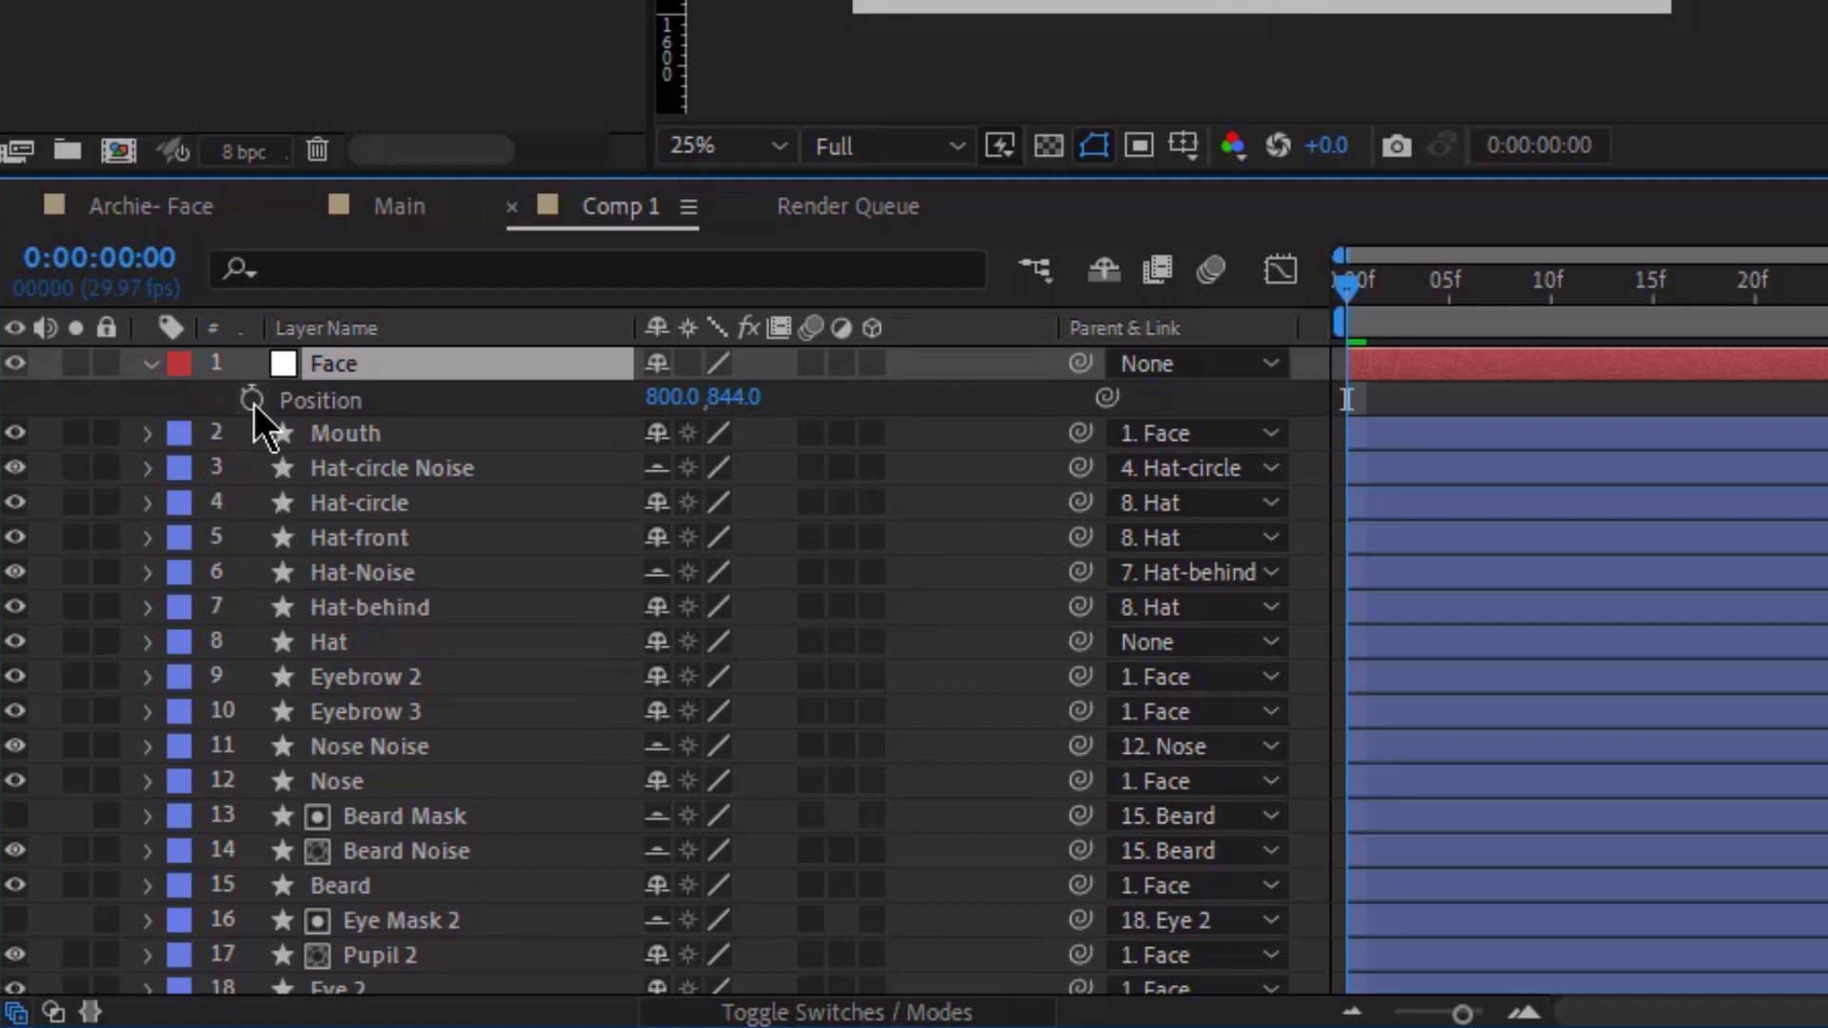
Add a Position keyframe to the Face layer at 0:00:00:00 and move the current time to the Body's 0:00:00:05 keyframes.
click(251, 400)
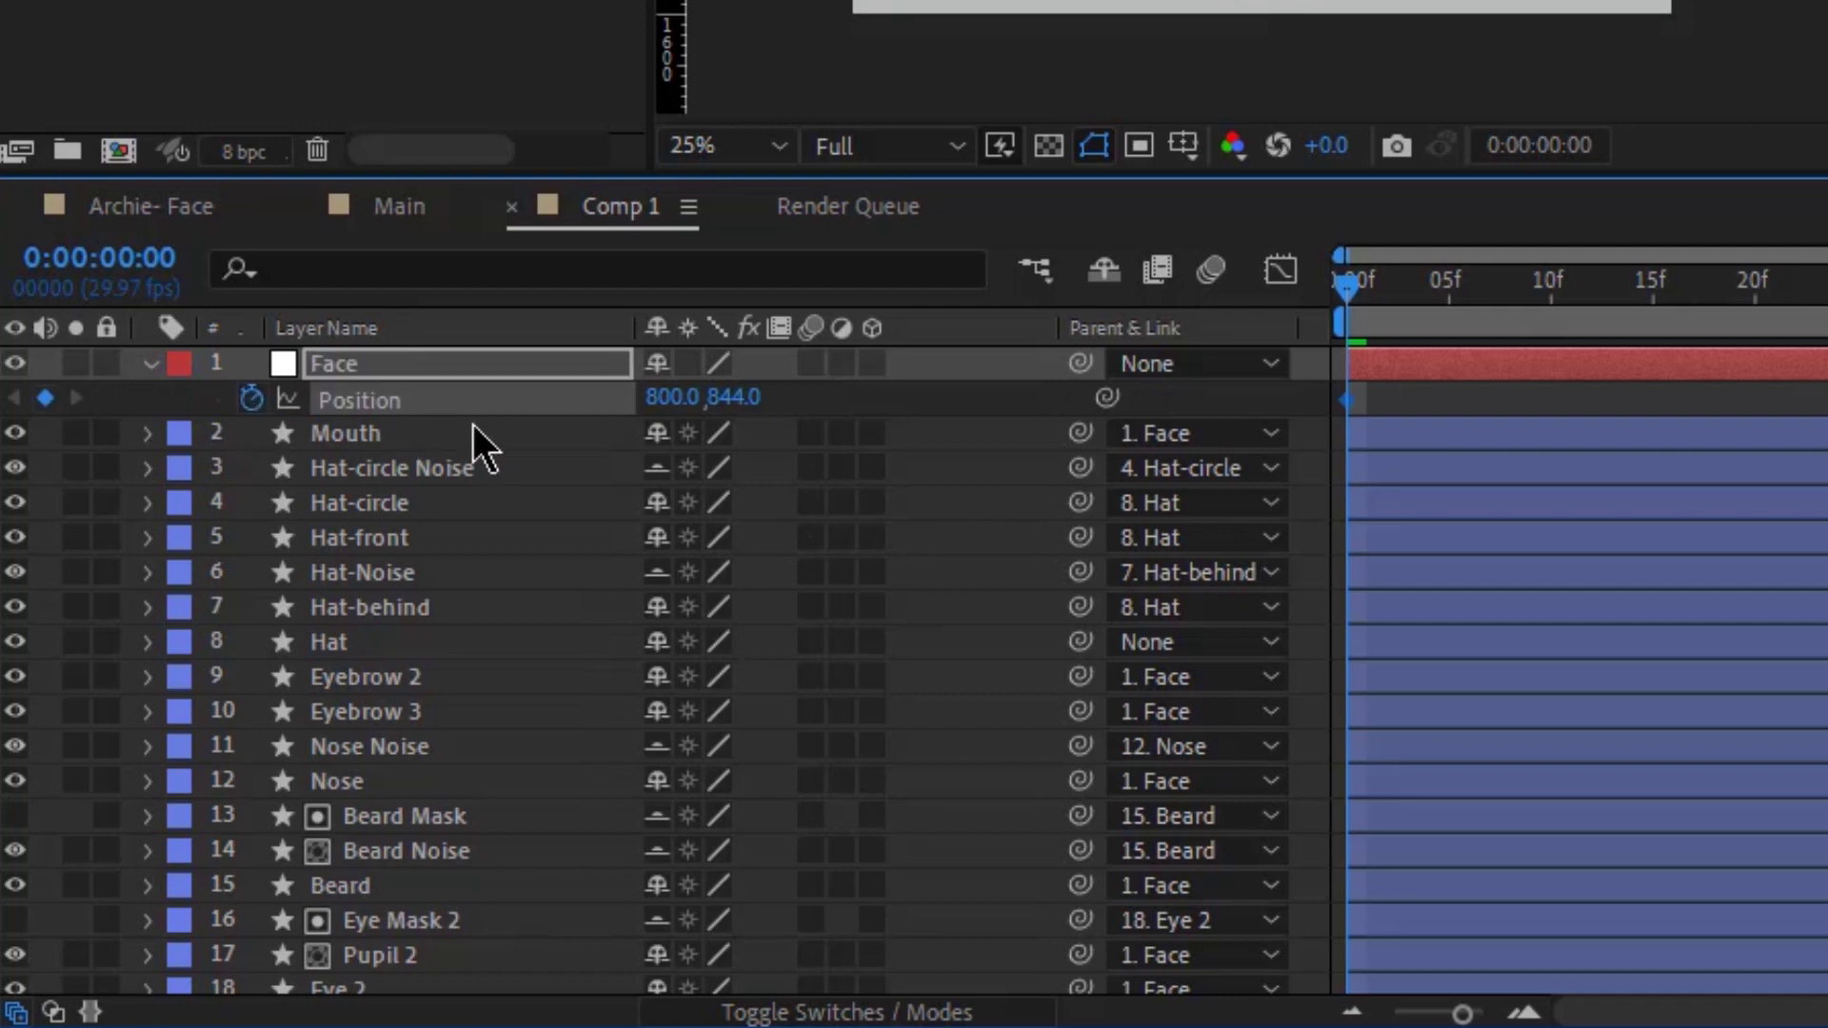
scroll(1535, 377, down, 3)
click(1439, 280)
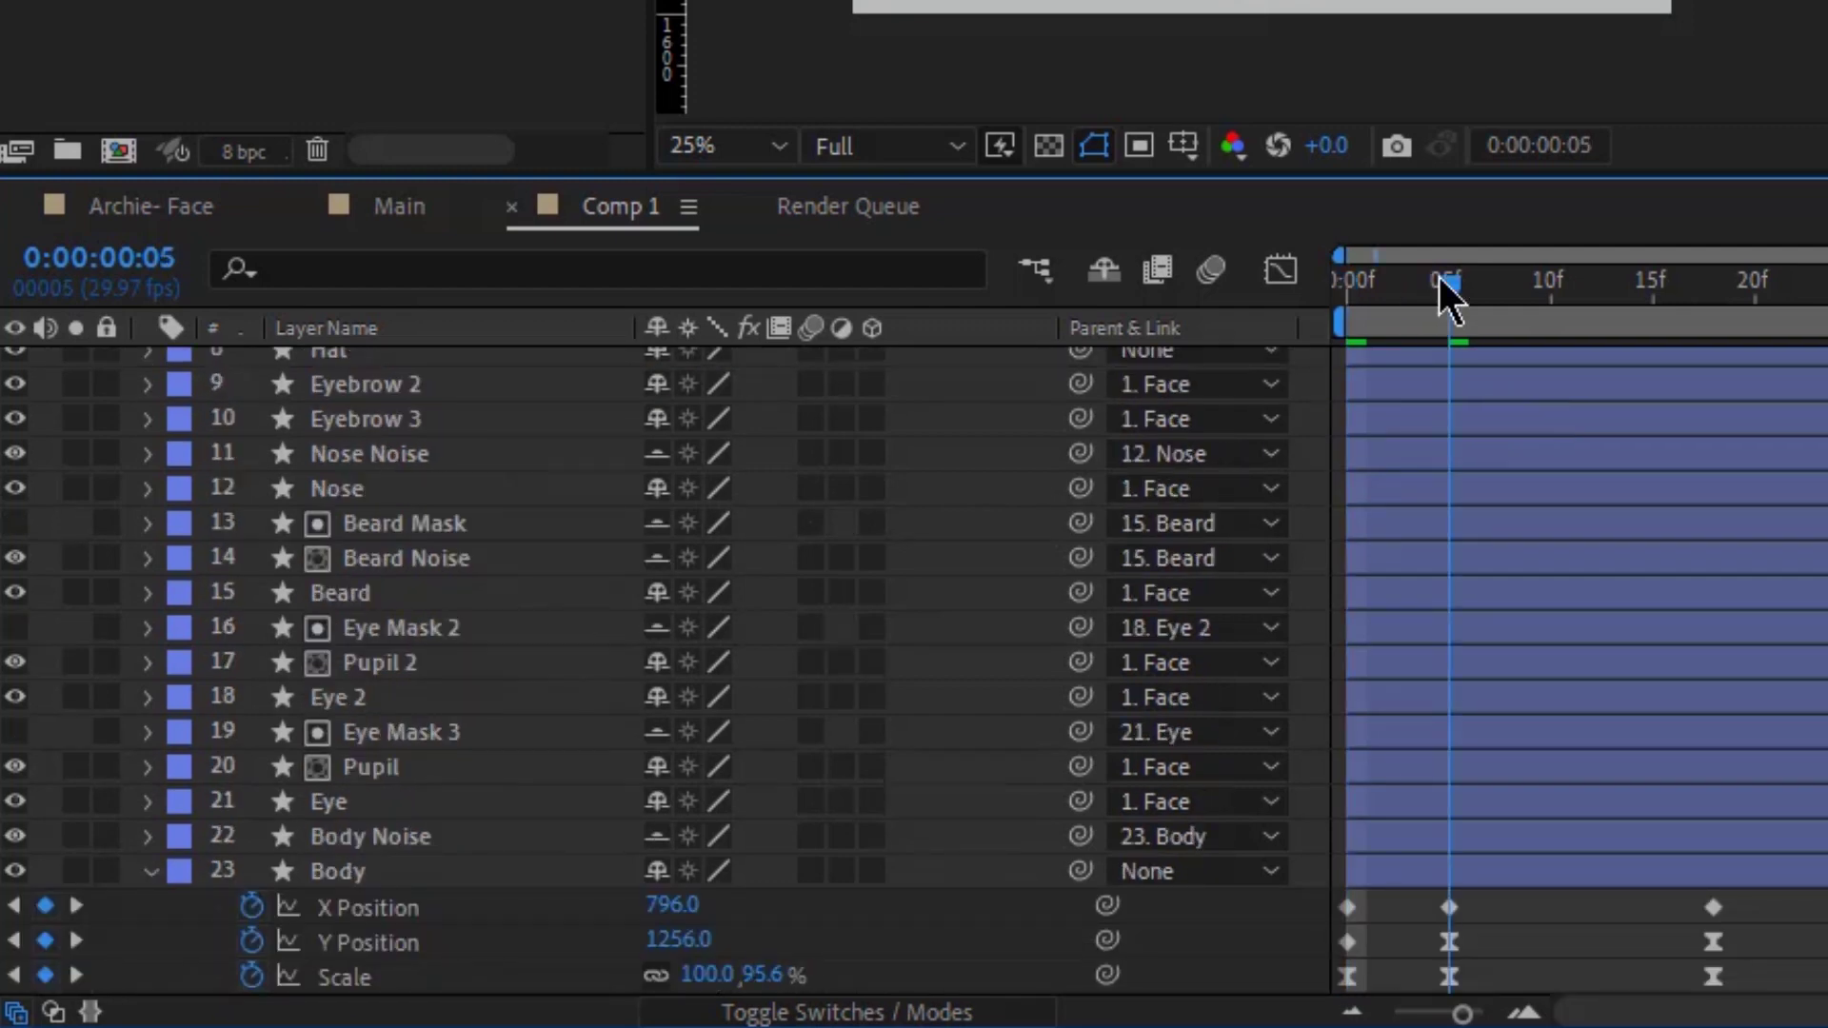
scroll(789, 399, up, 5)
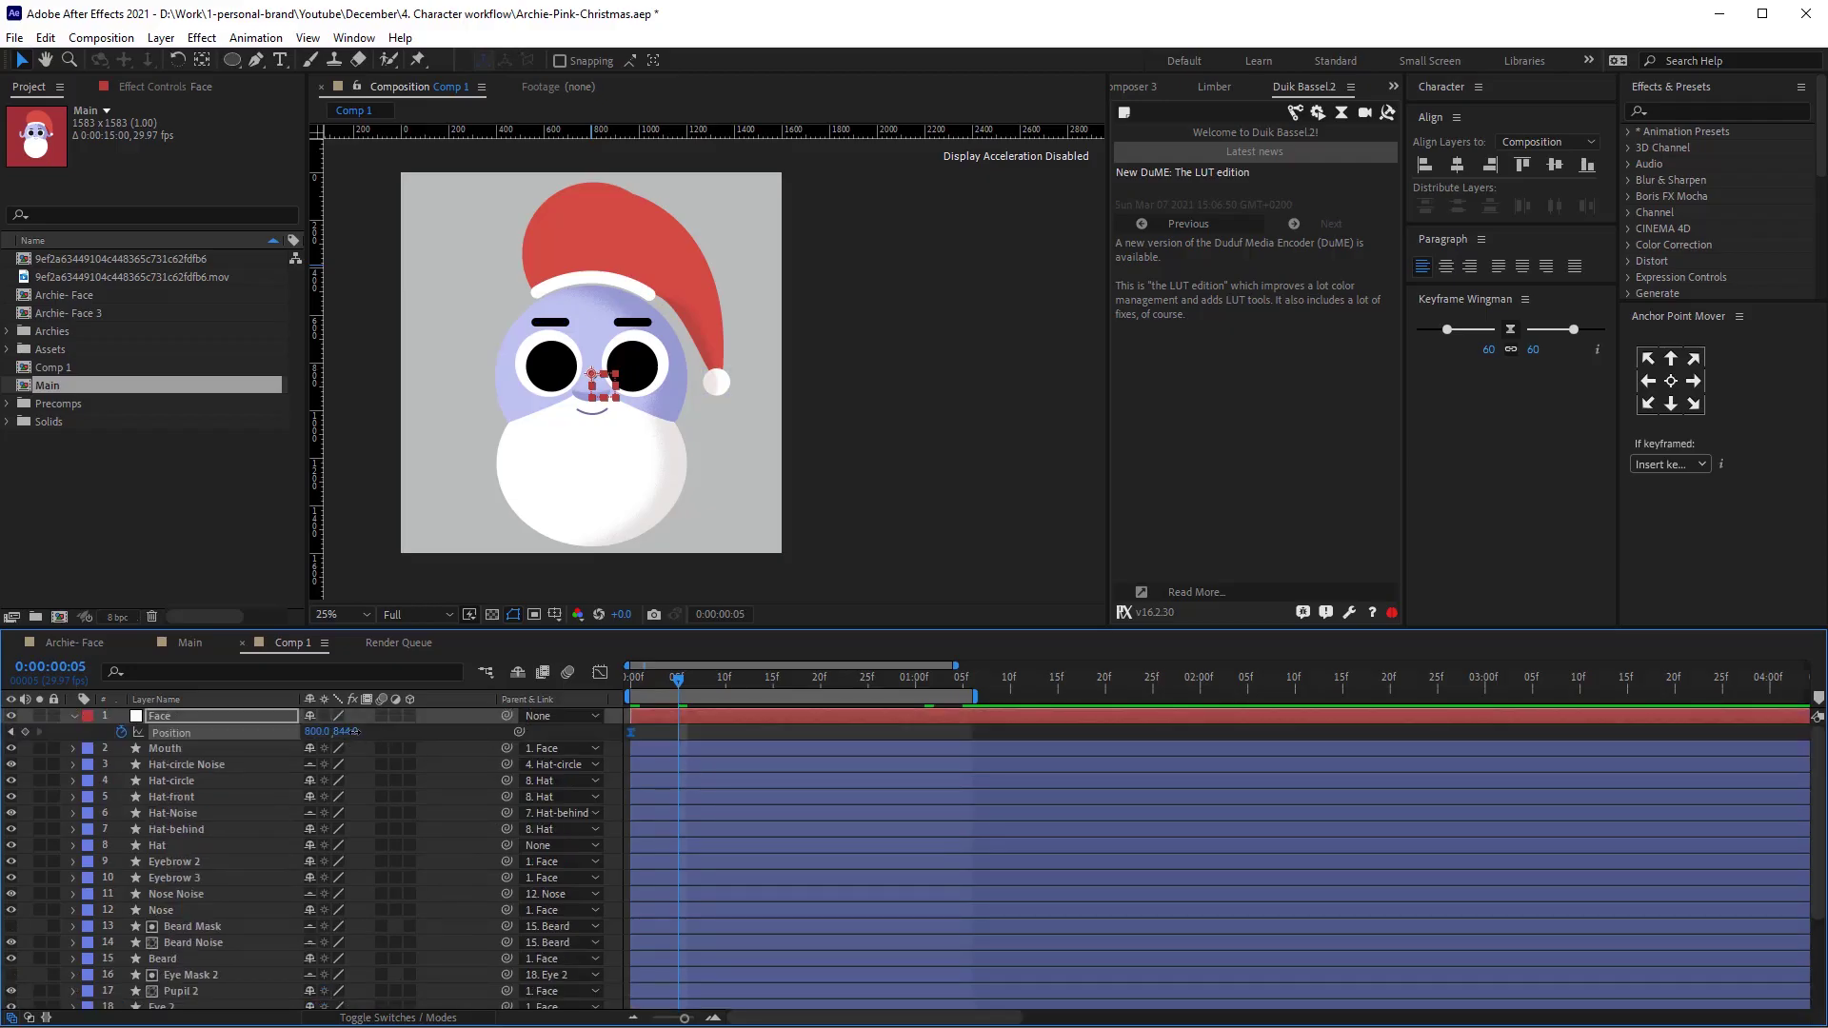
Set the Face layer's Position Y value to 861 at 0:00:00:05.
drag(345, 731, 374, 725)
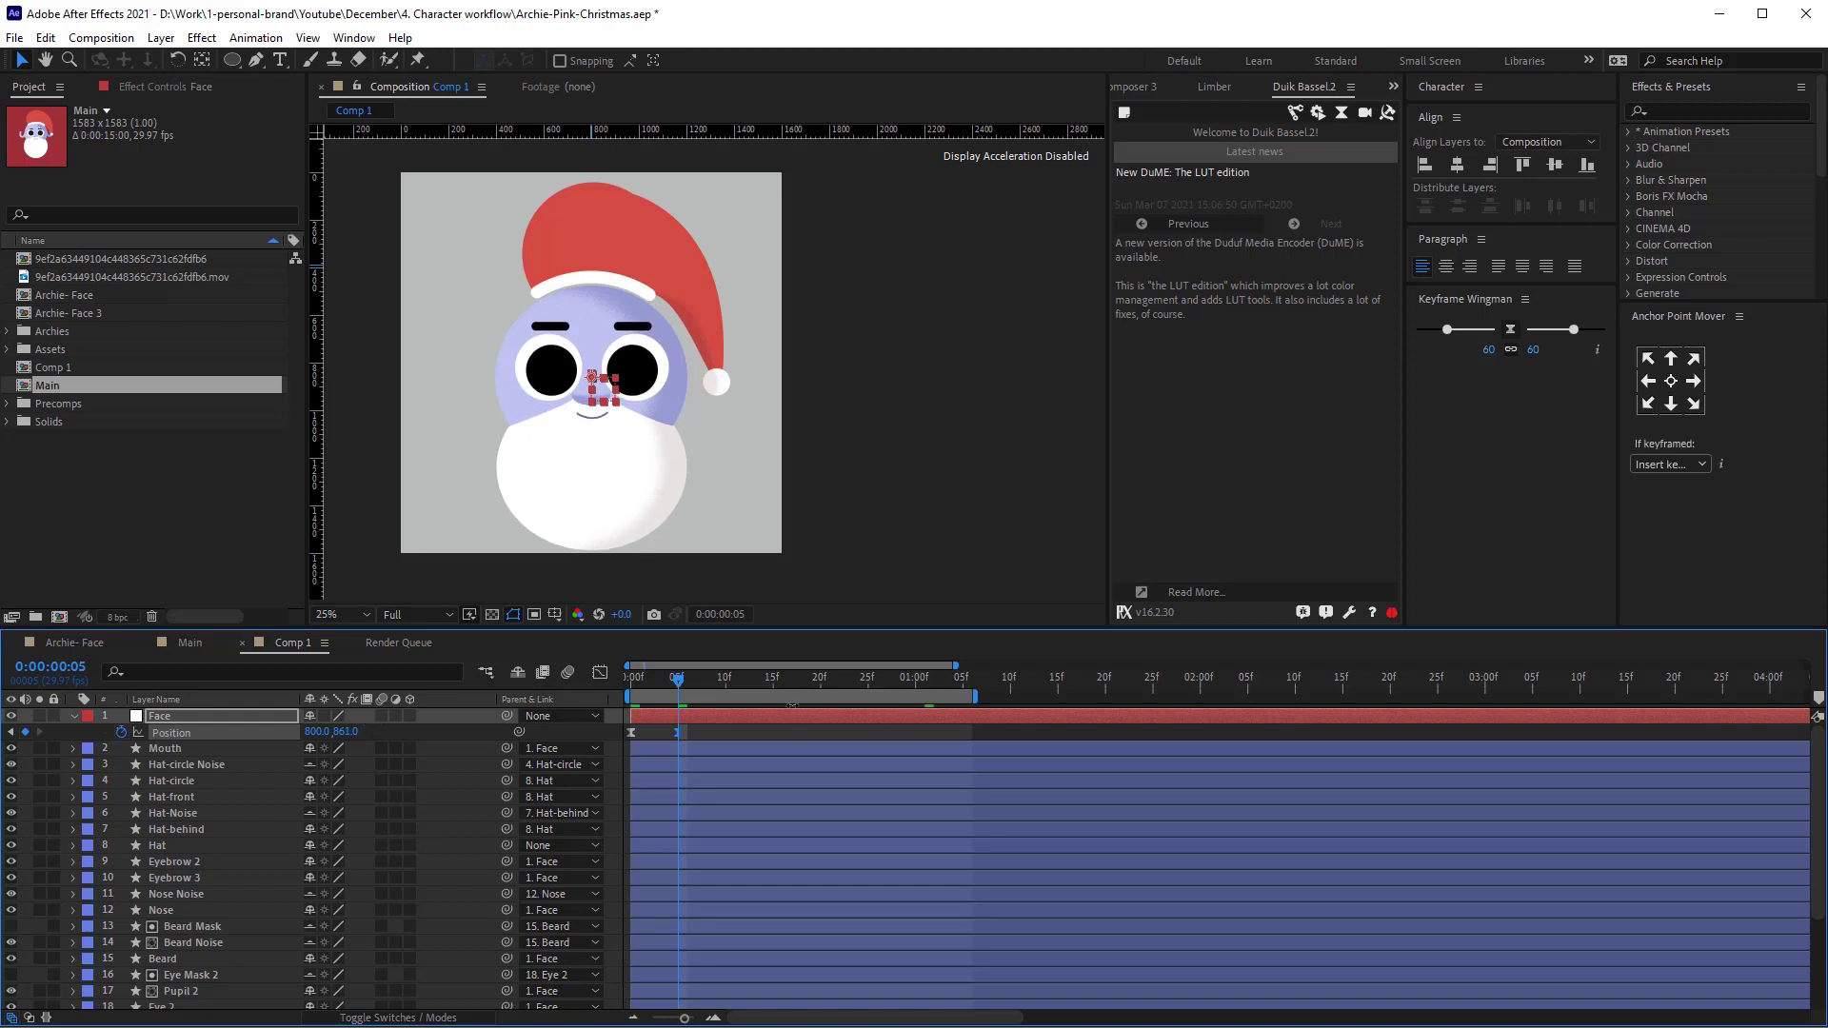
Return to 0:00:00:00, parent the Face layer to Body and the Hat layer to Face.
key(Home)
click(557, 716)
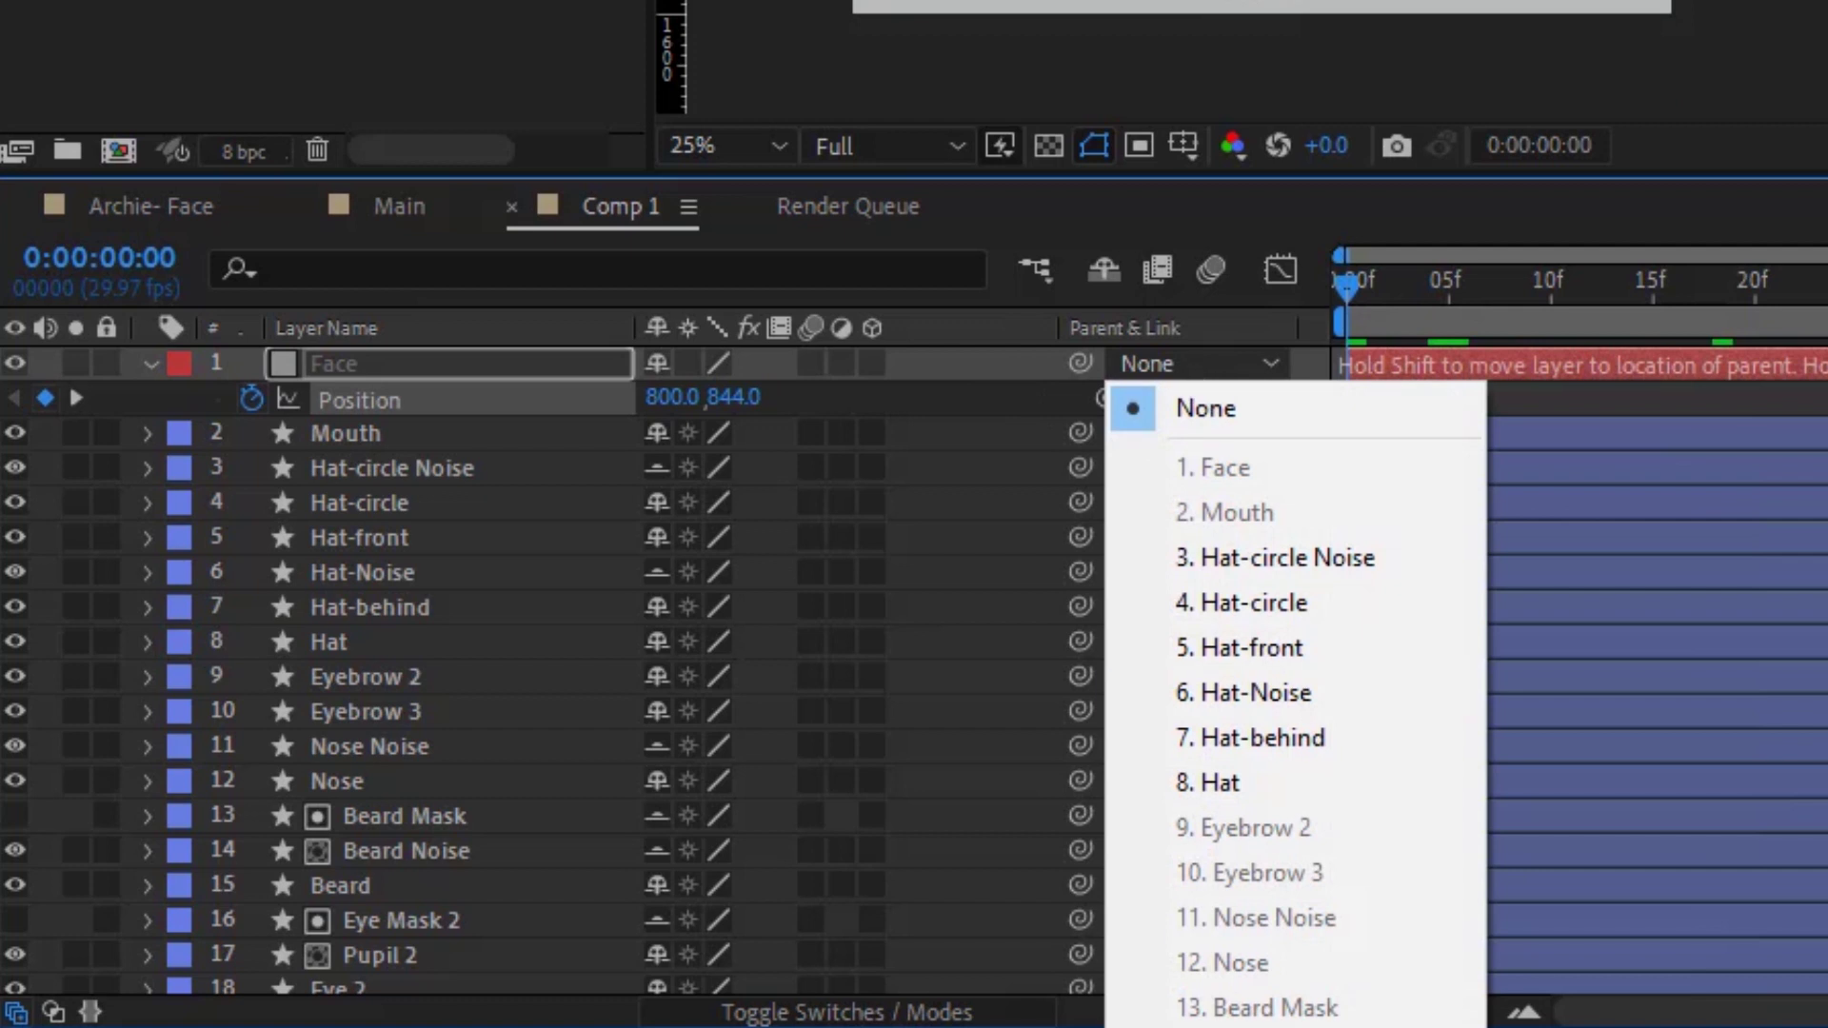
click(1223, 1027)
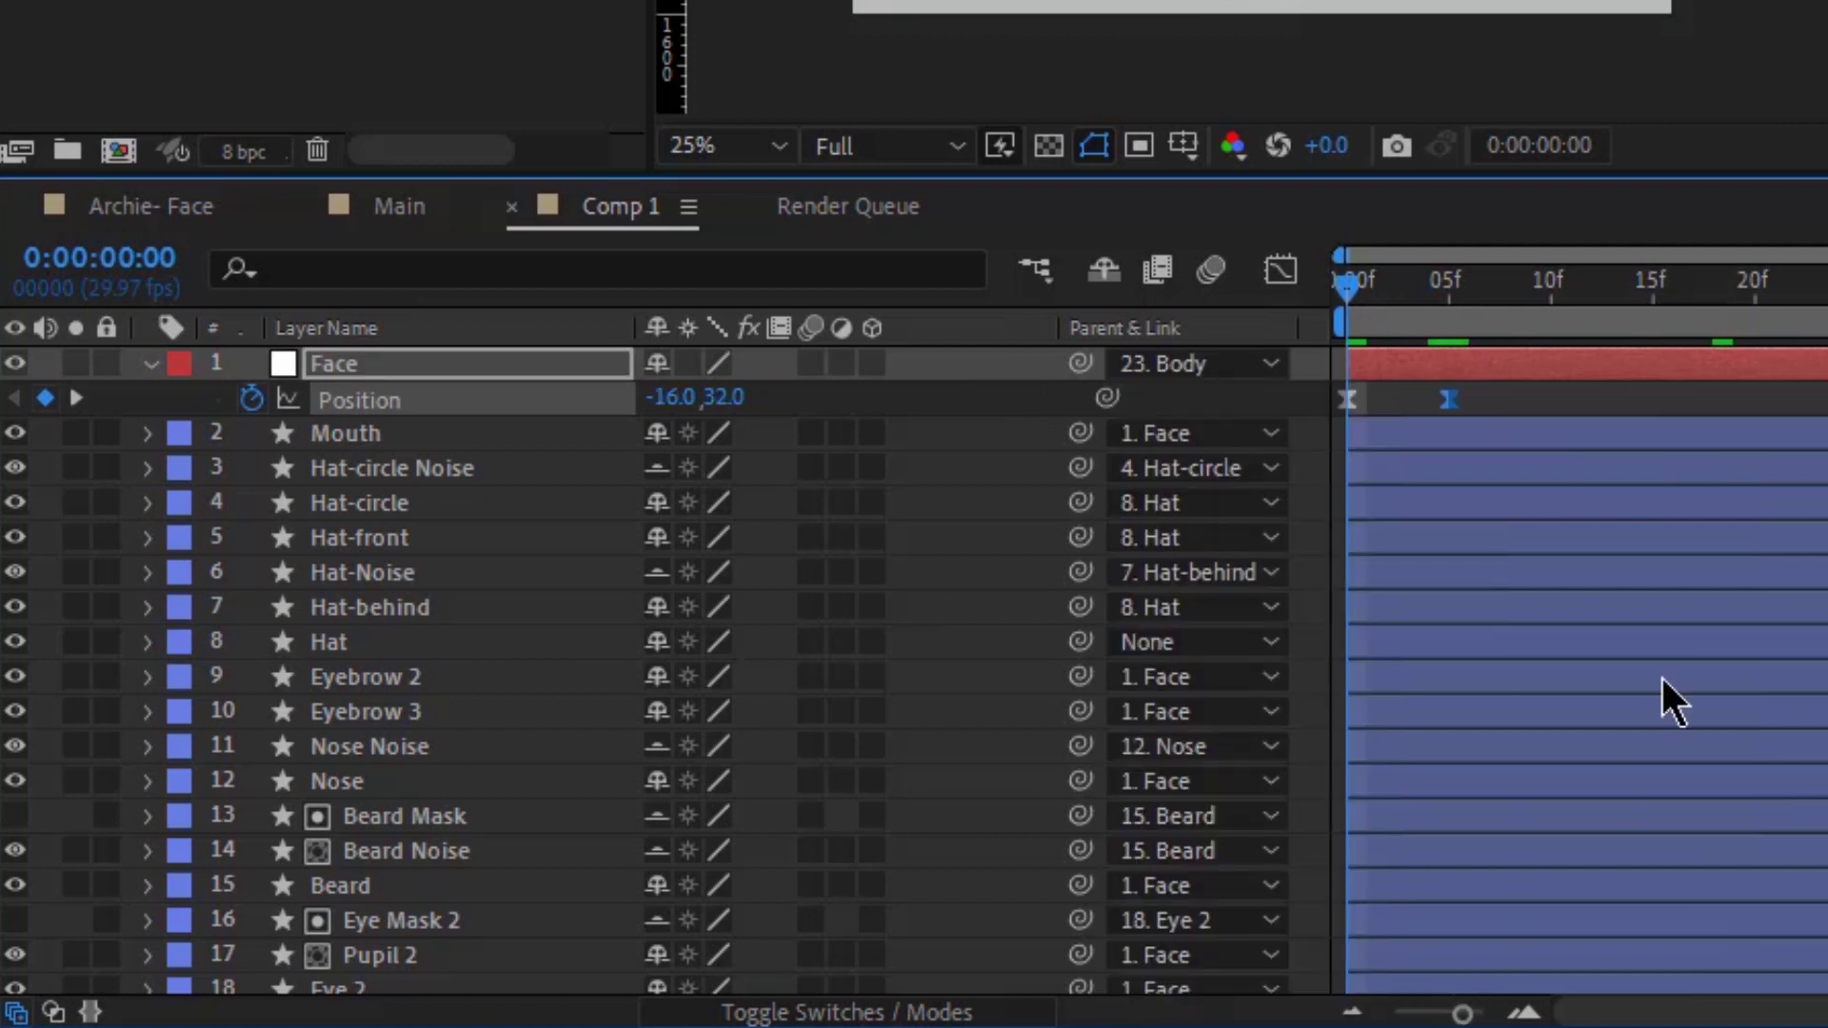
click(369, 609)
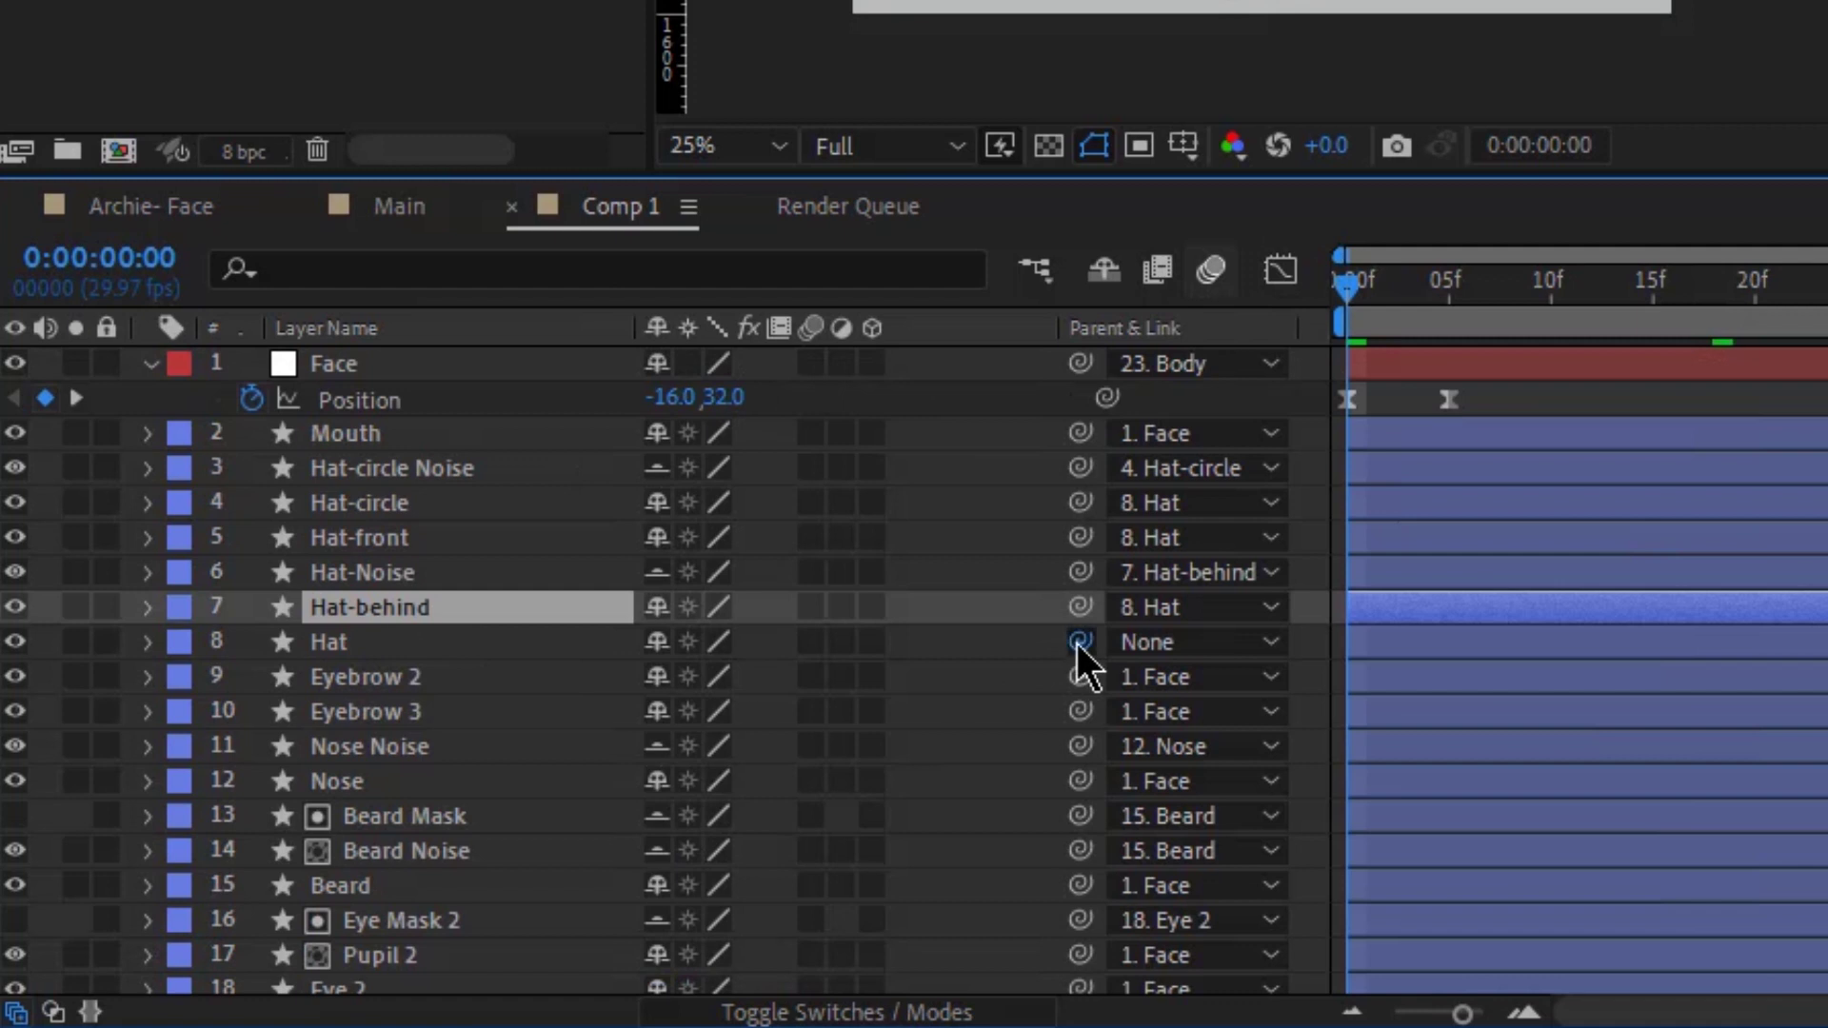
drag(1079, 648, 467, 364)
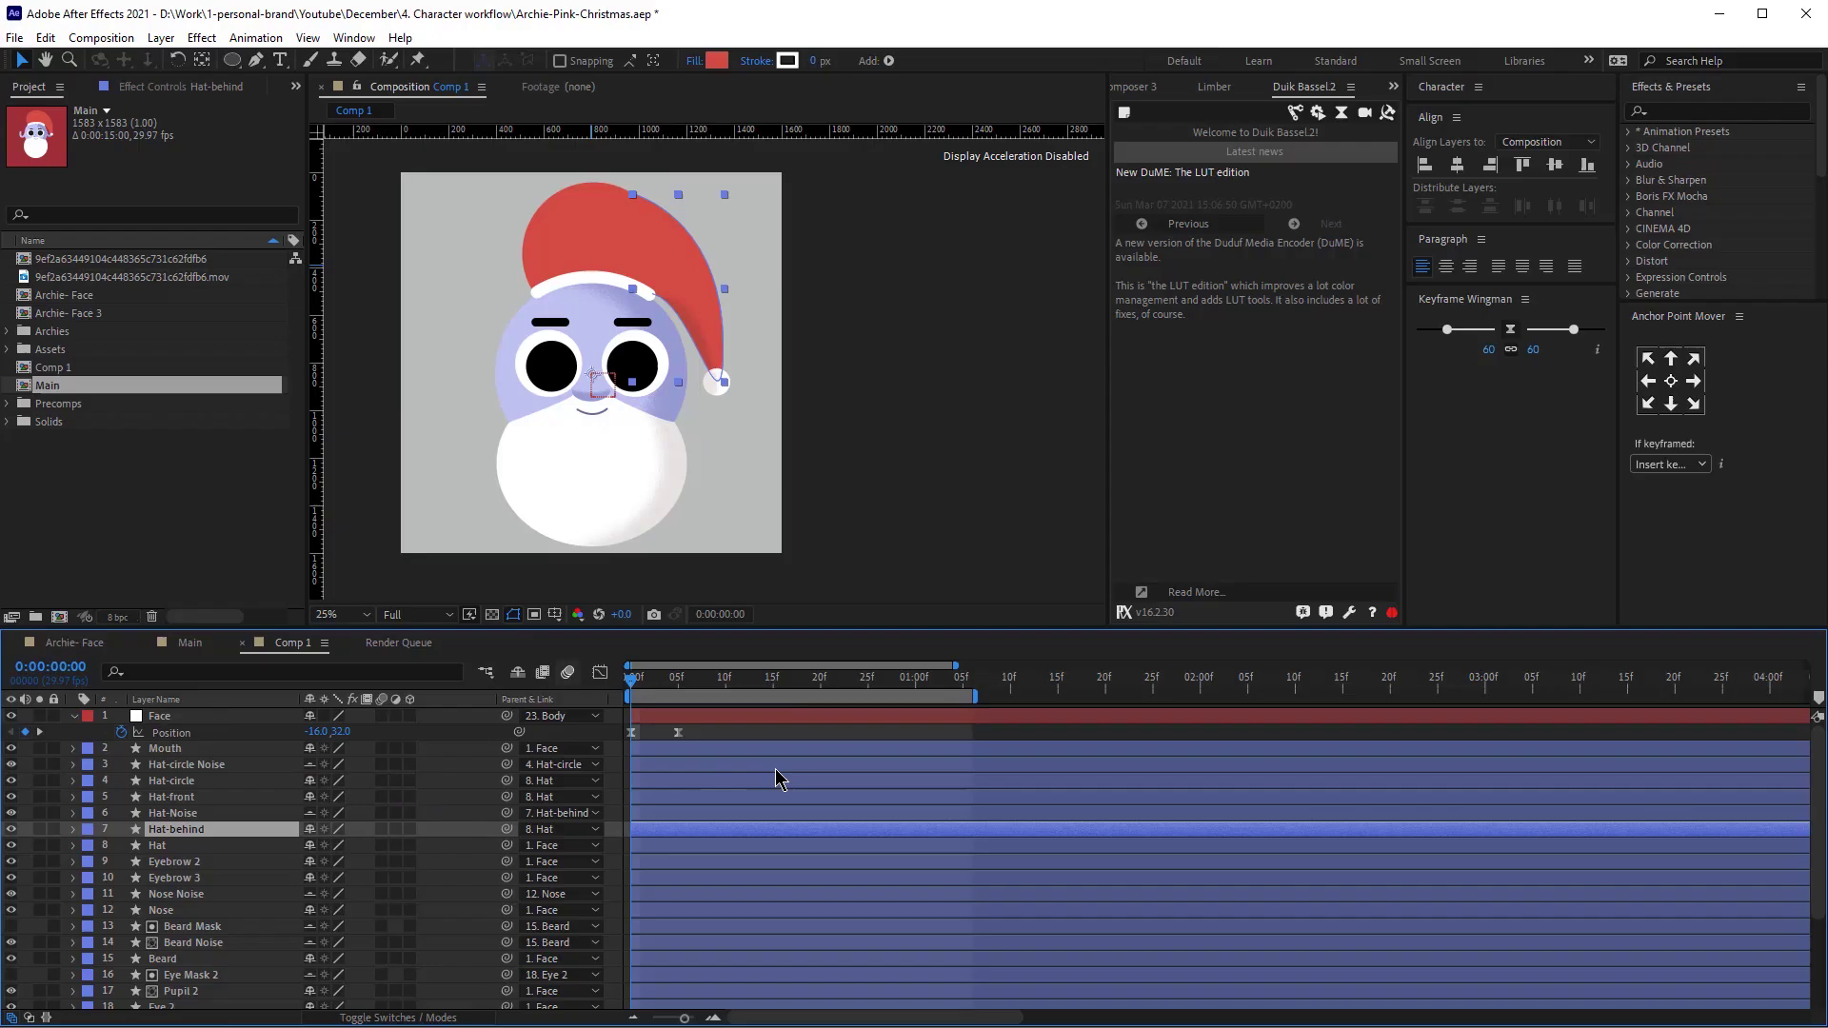
Raise the Face layer to Position Y -59 at the Body's peak keyframe, 0:00:00:18.
scroll(1666, 486, down, 3)
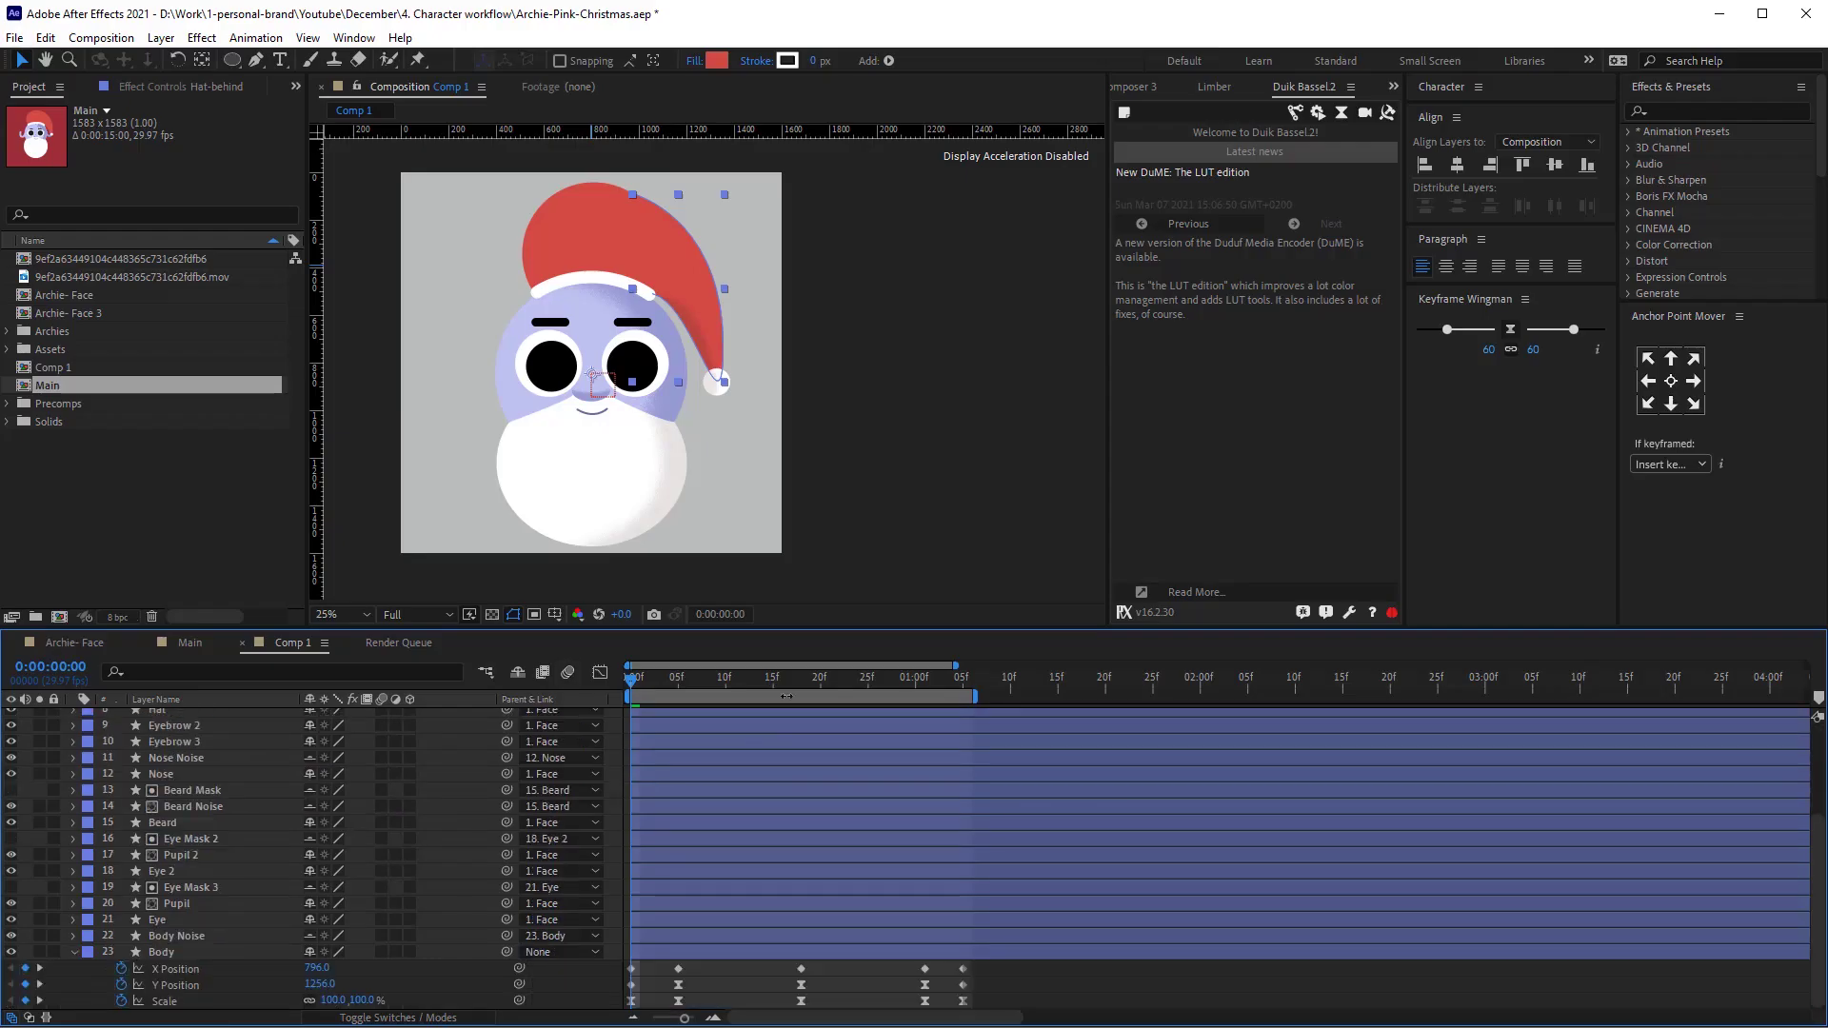
click(1713, 281)
scroll(785, 767, up, 3)
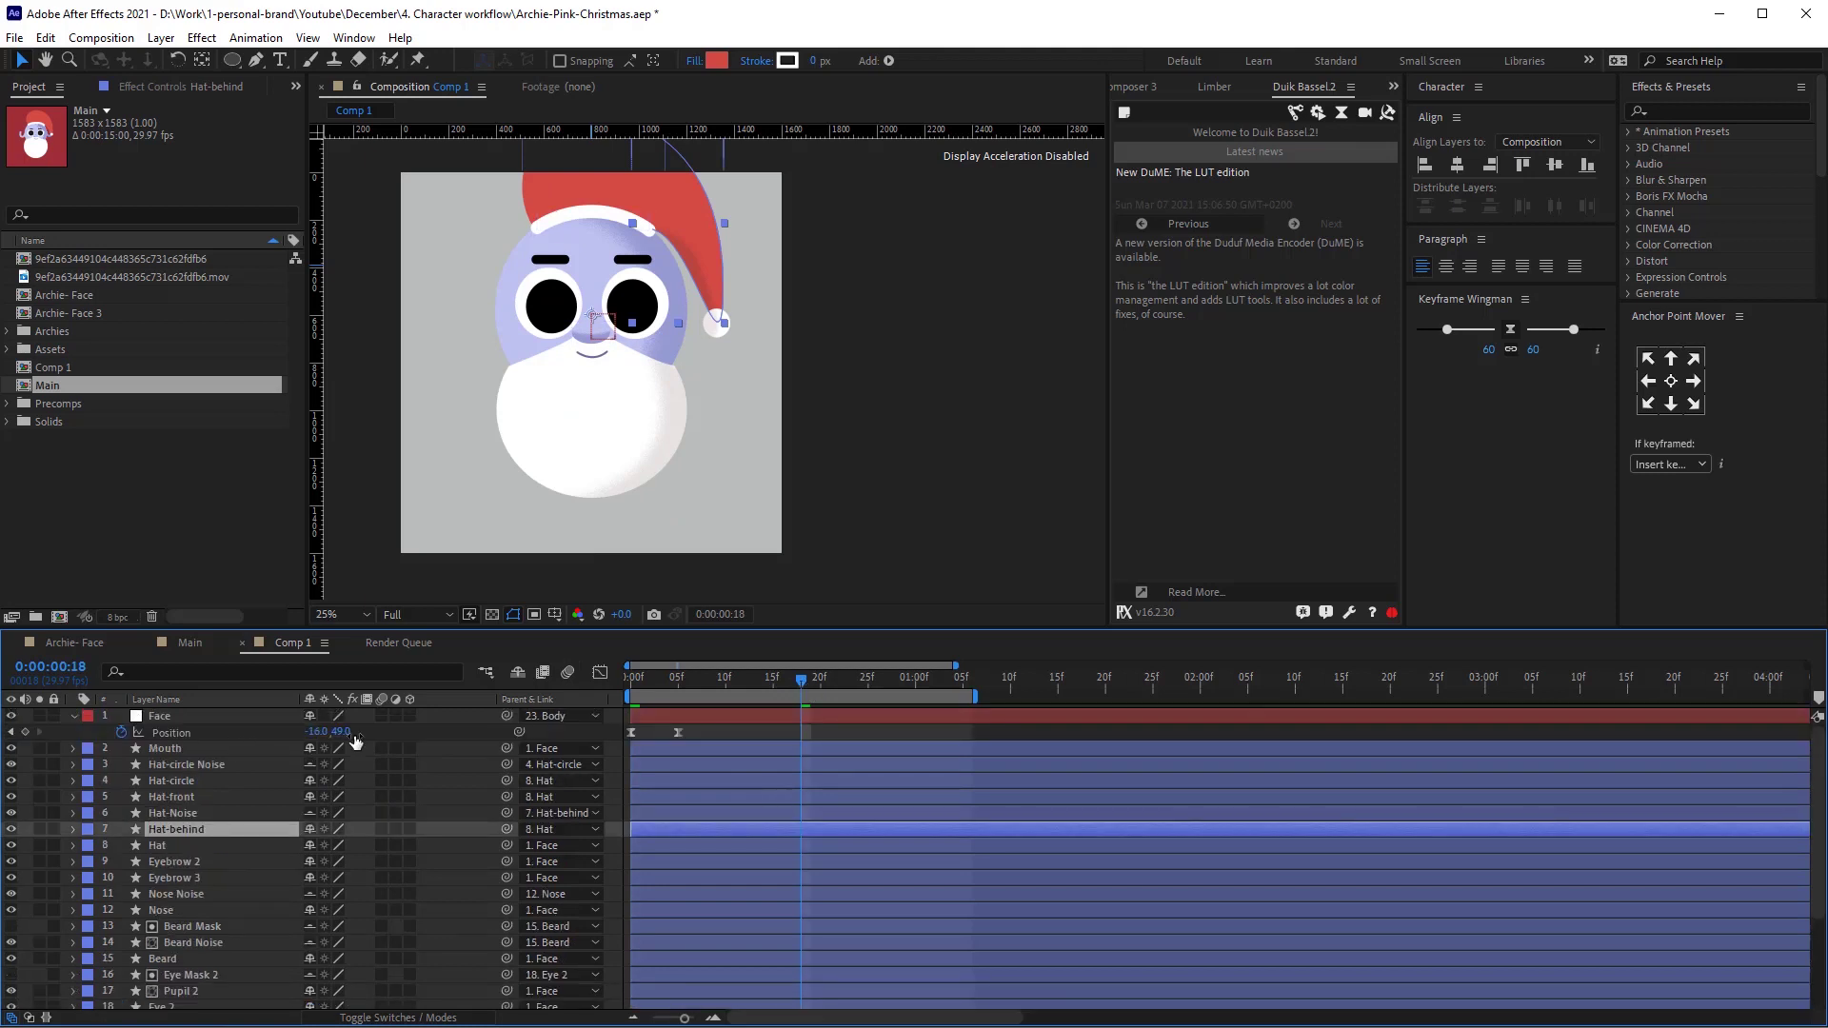
drag(356, 742, 220, 749)
click(865, 716)
Copy the Face's frame 5 Position keyframe to 0:00:01:01 and its first keyframe to 0:00:01:06, and preview the jump.
scroll(877, 729, down, 3)
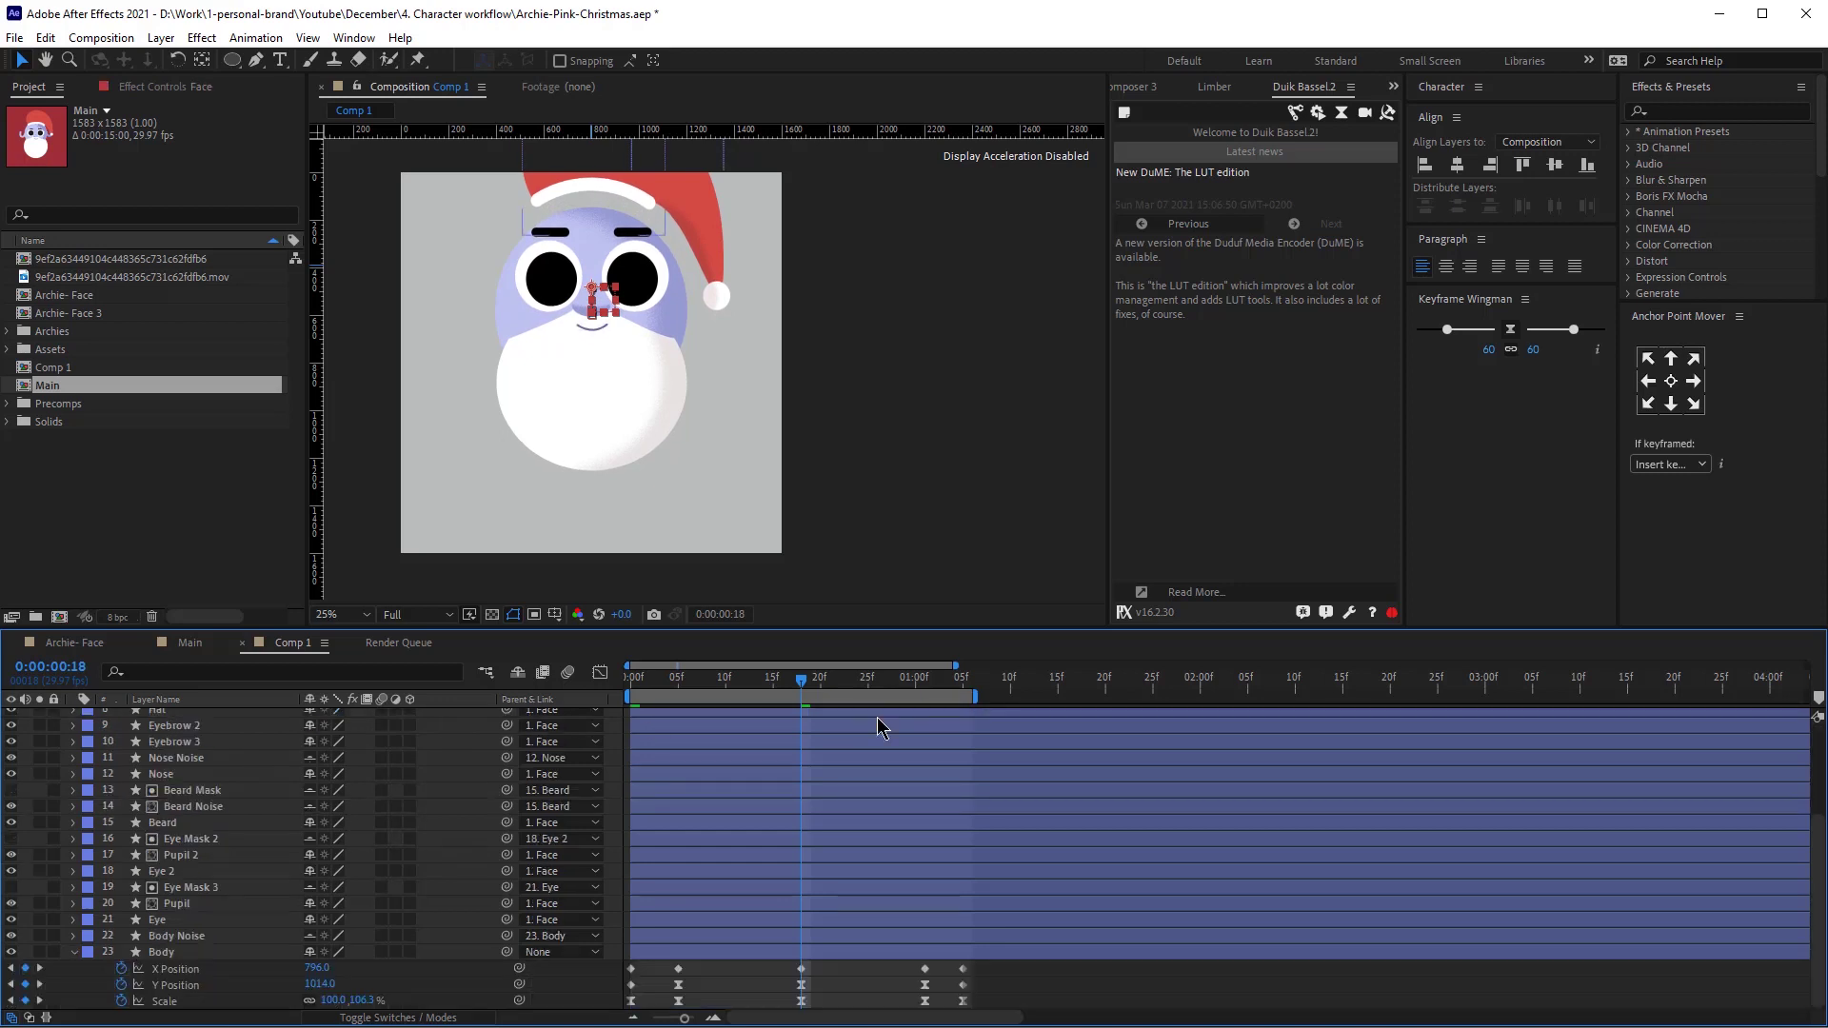
drag(912, 680, 924, 684)
scroll(677, 723, up, 3)
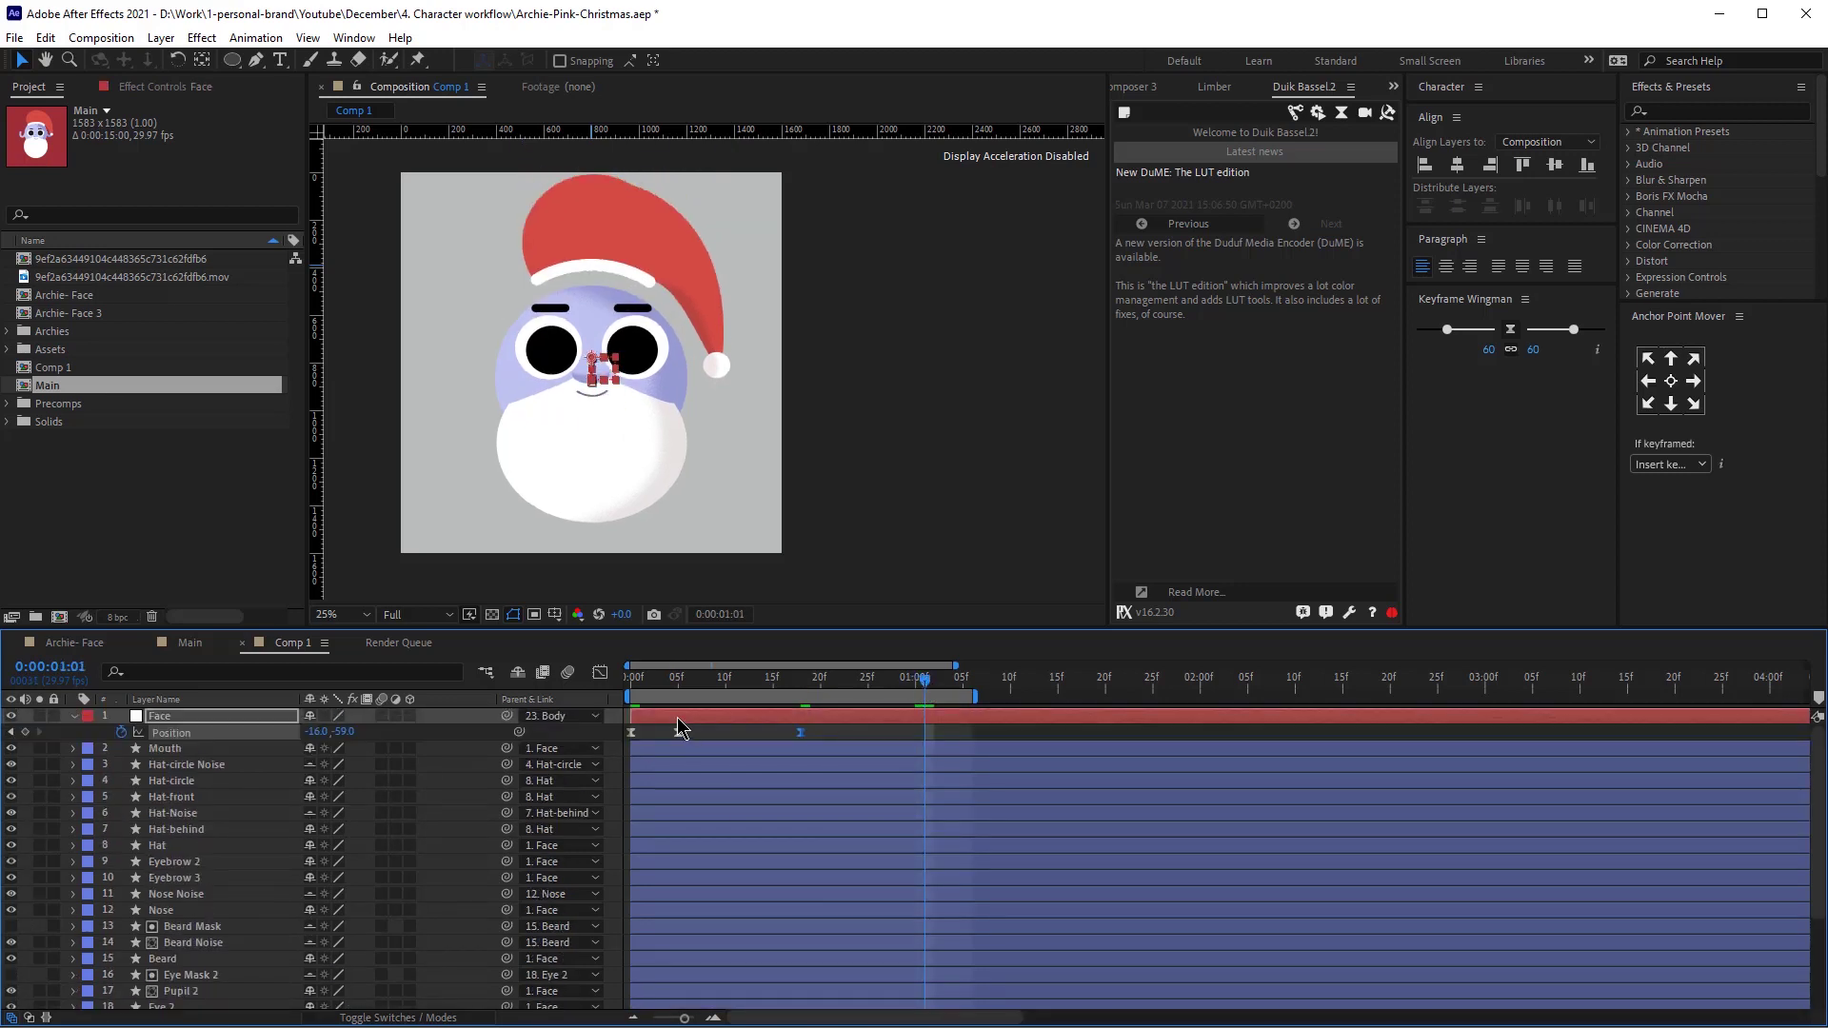
key(ctrl+v)
click(969, 684)
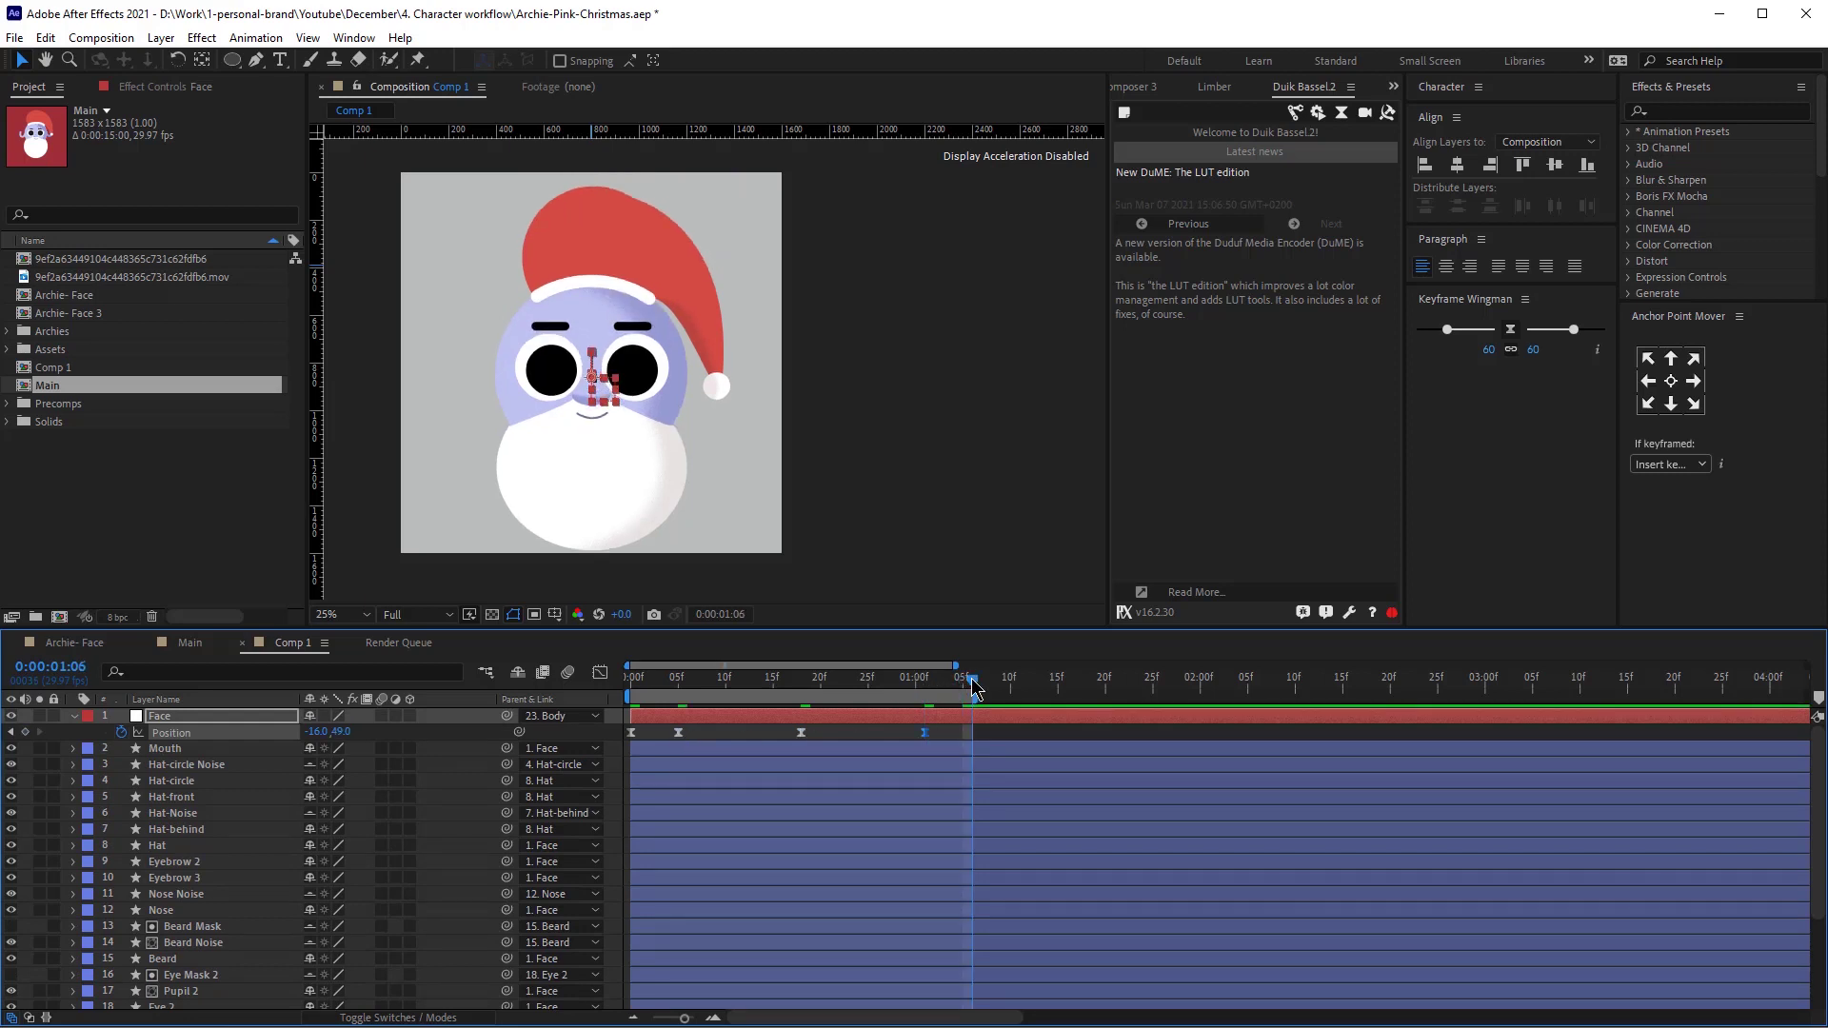
drag(657, 729, 609, 742)
key(ctrl+v)
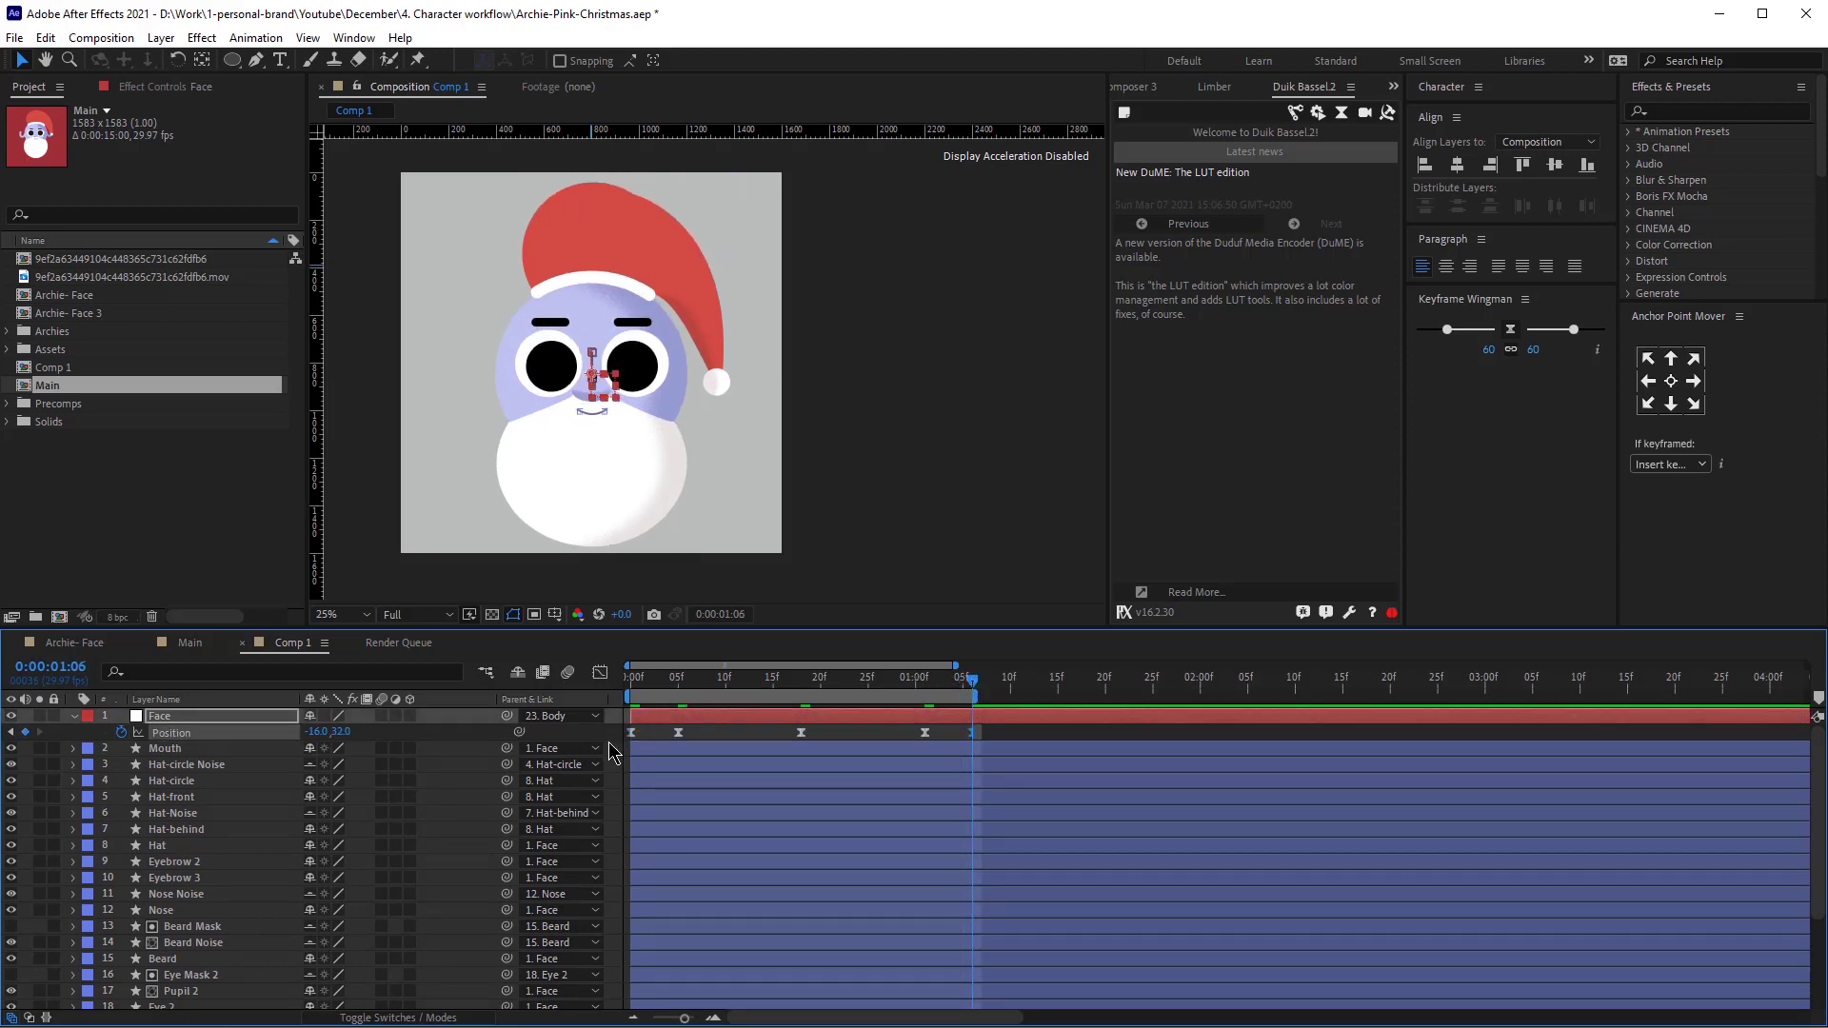
key(space)
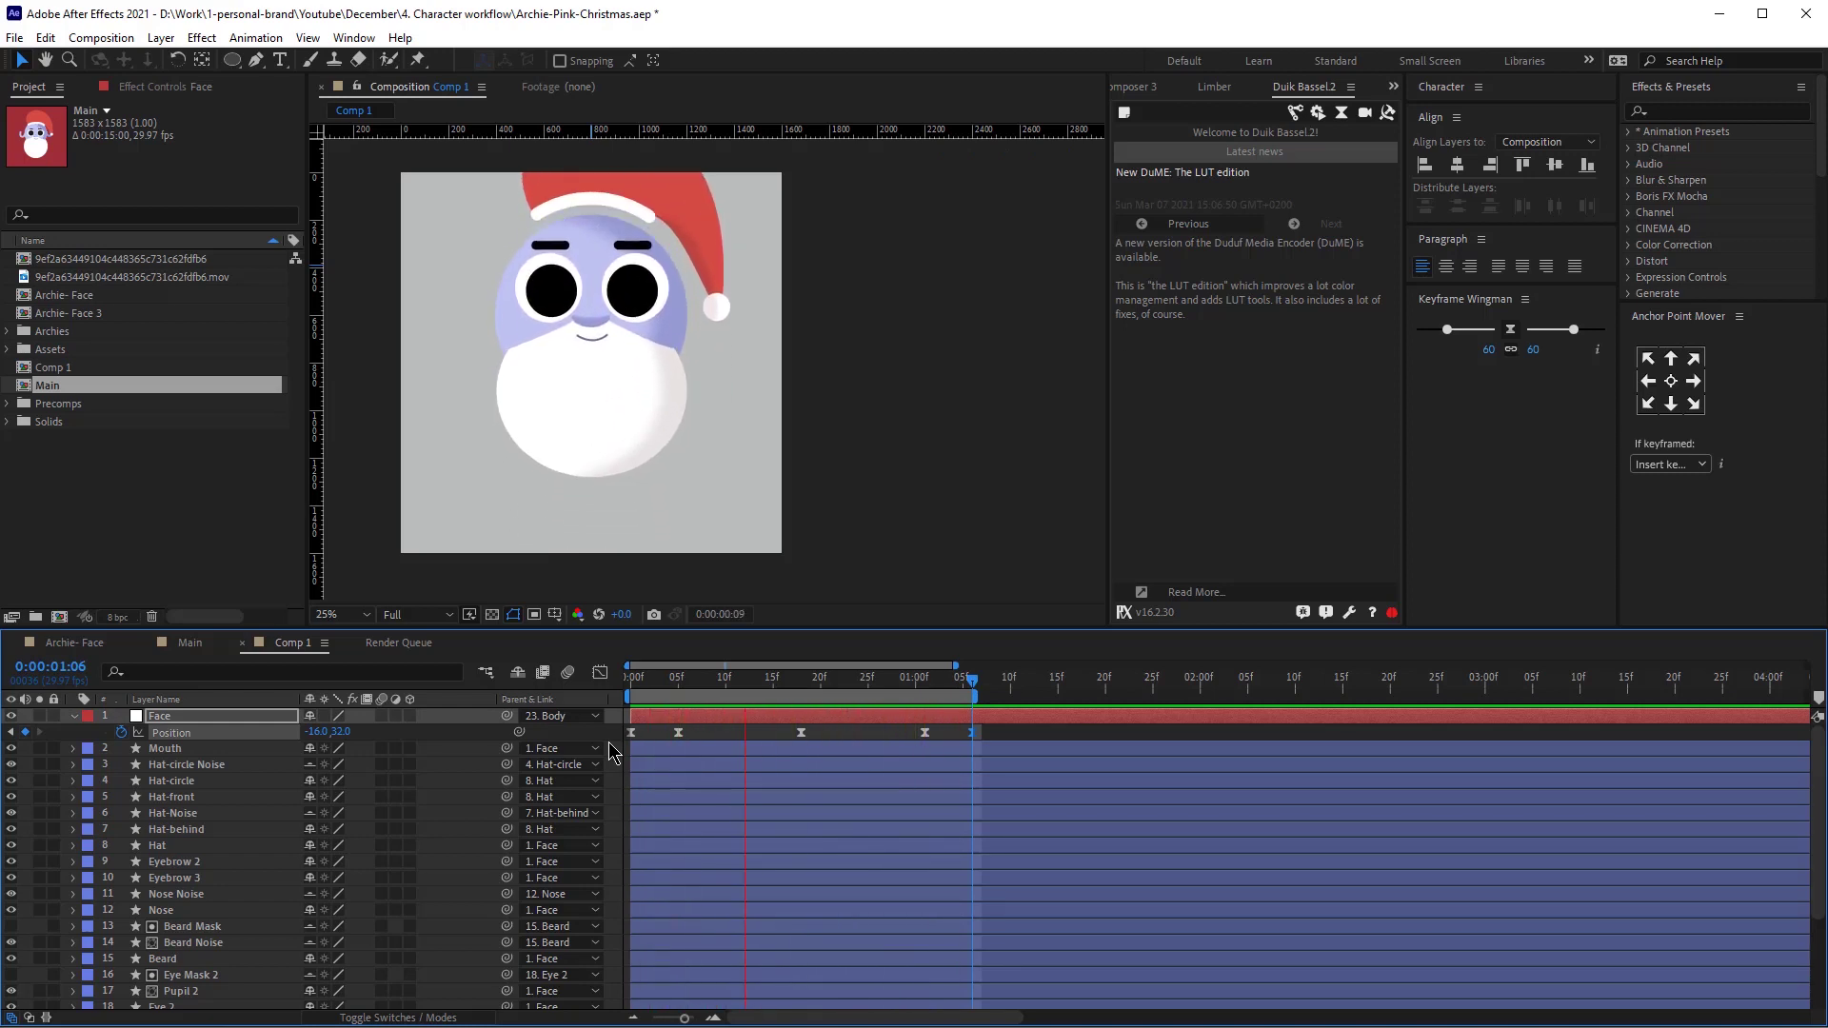
key(space)
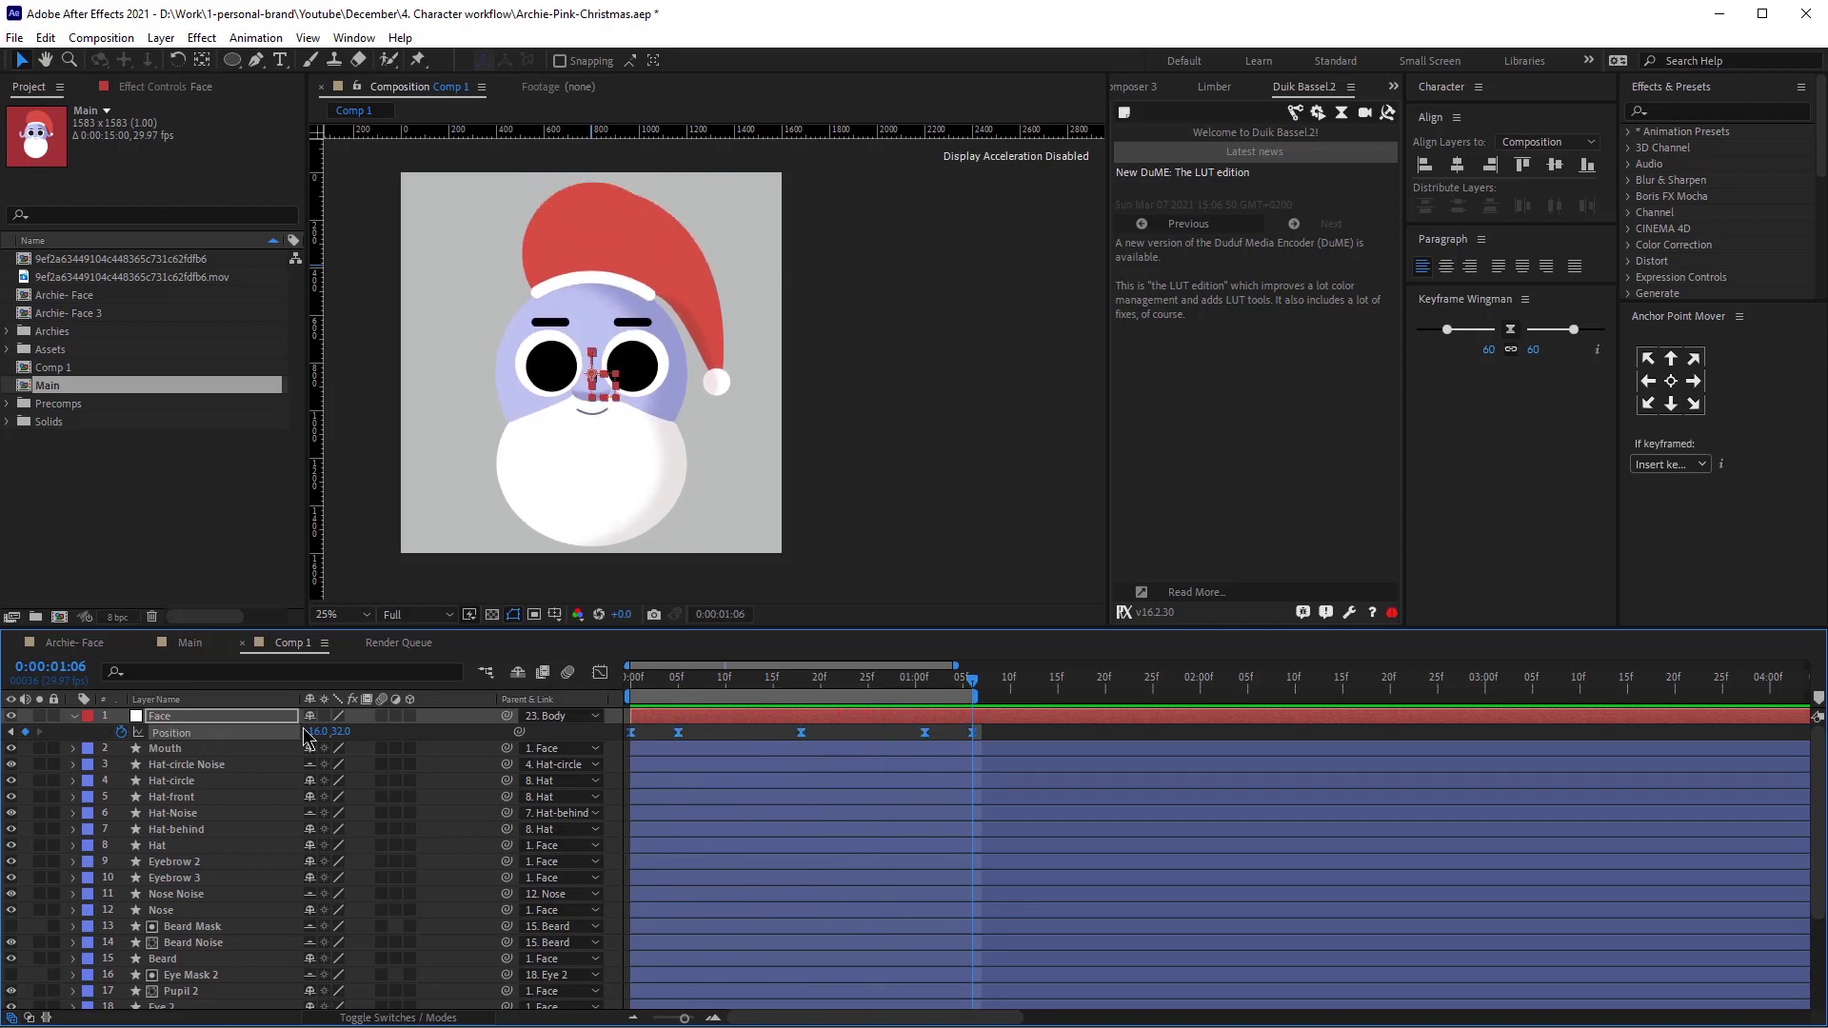
Separate the Face's Position dimensions and smooth the Y Position curve into the frame 5 keyframe in the graph editor.
click(599, 676)
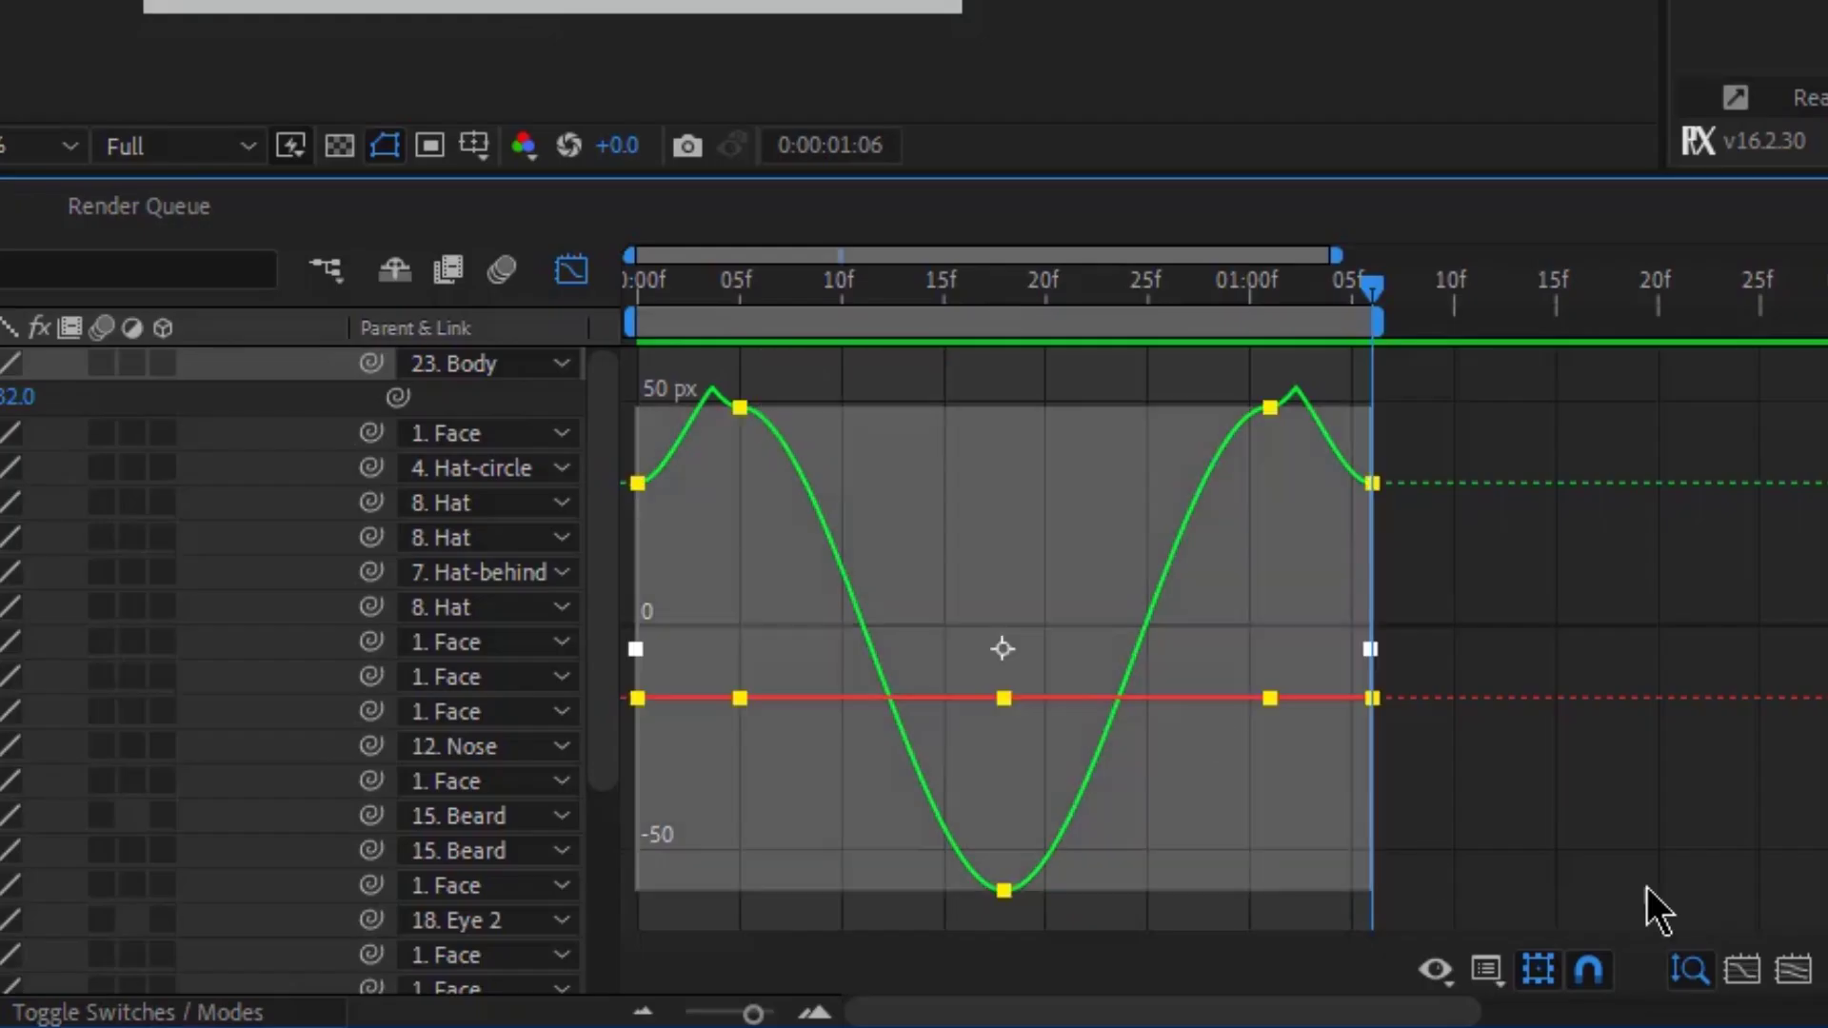
click(741, 407)
drag(737, 389, 727, 424)
Easy Ease the Face's Y Position peak keyframe at frame 18 and extend its handles to about frames 10 and 24.
click(1003, 890)
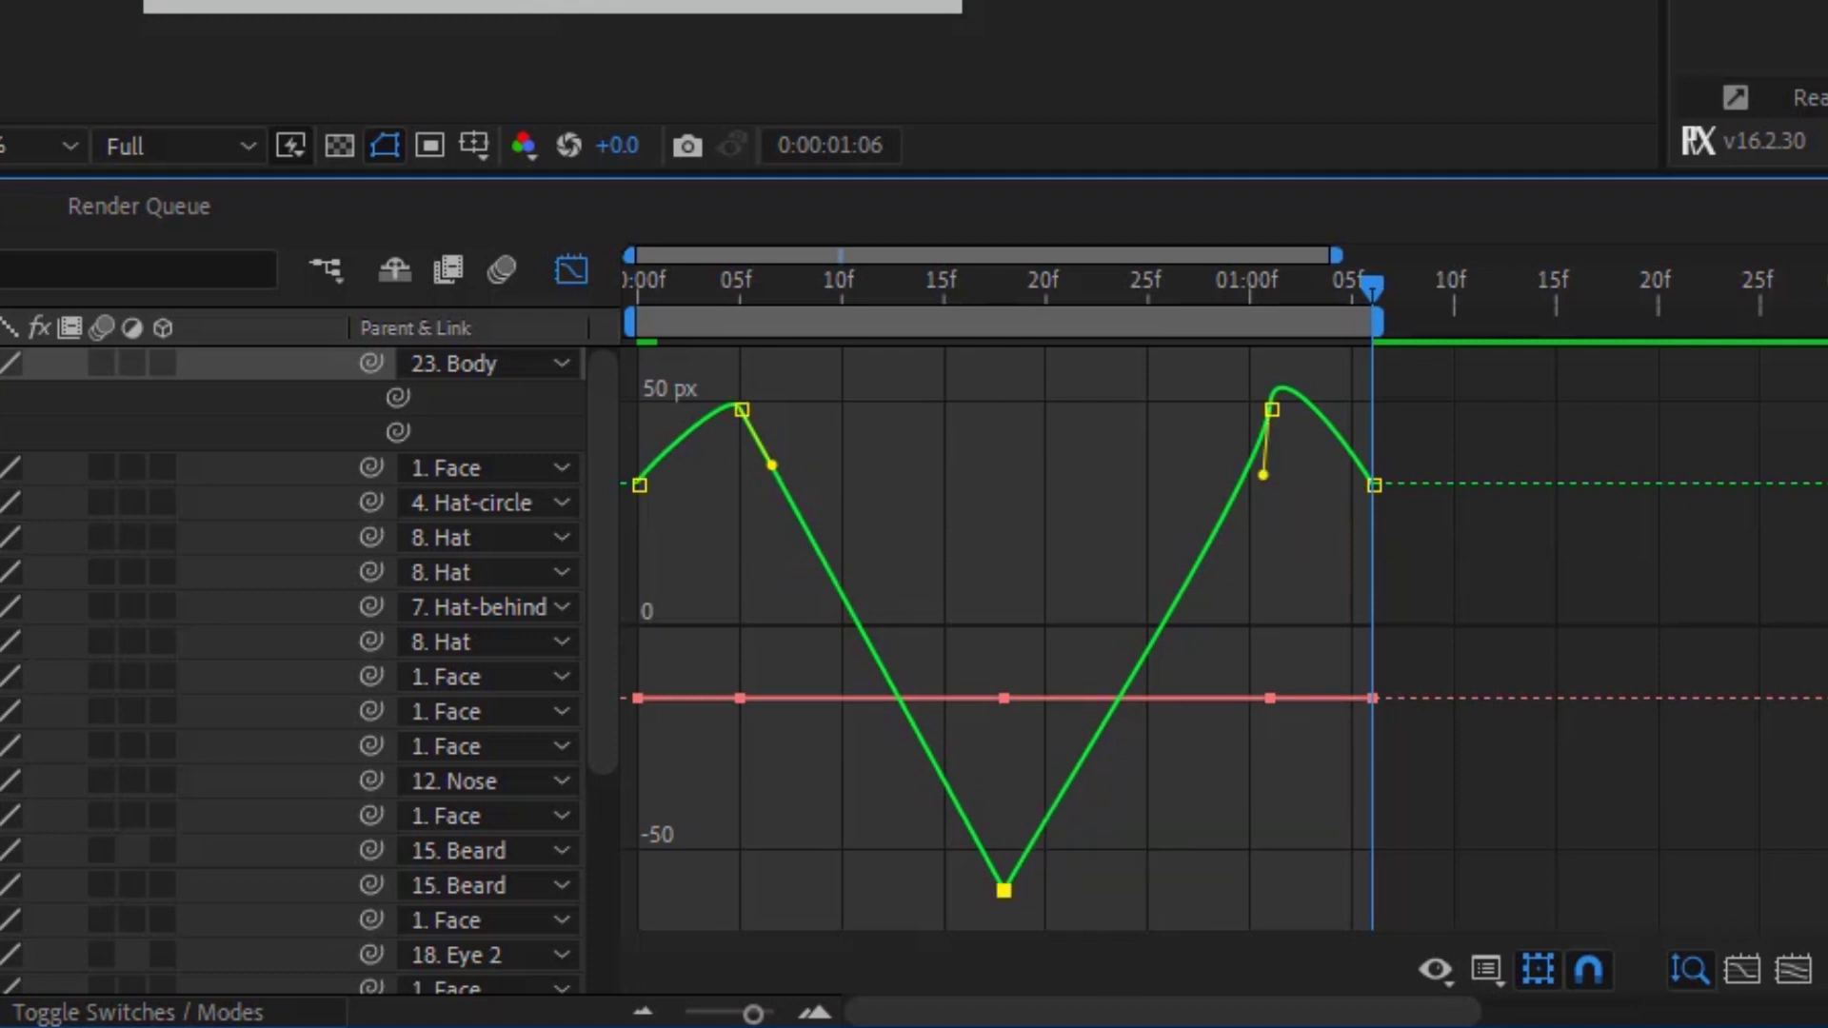
key(F9)
drag(960, 890, 837, 890)
drag(1048, 890, 1117, 890)
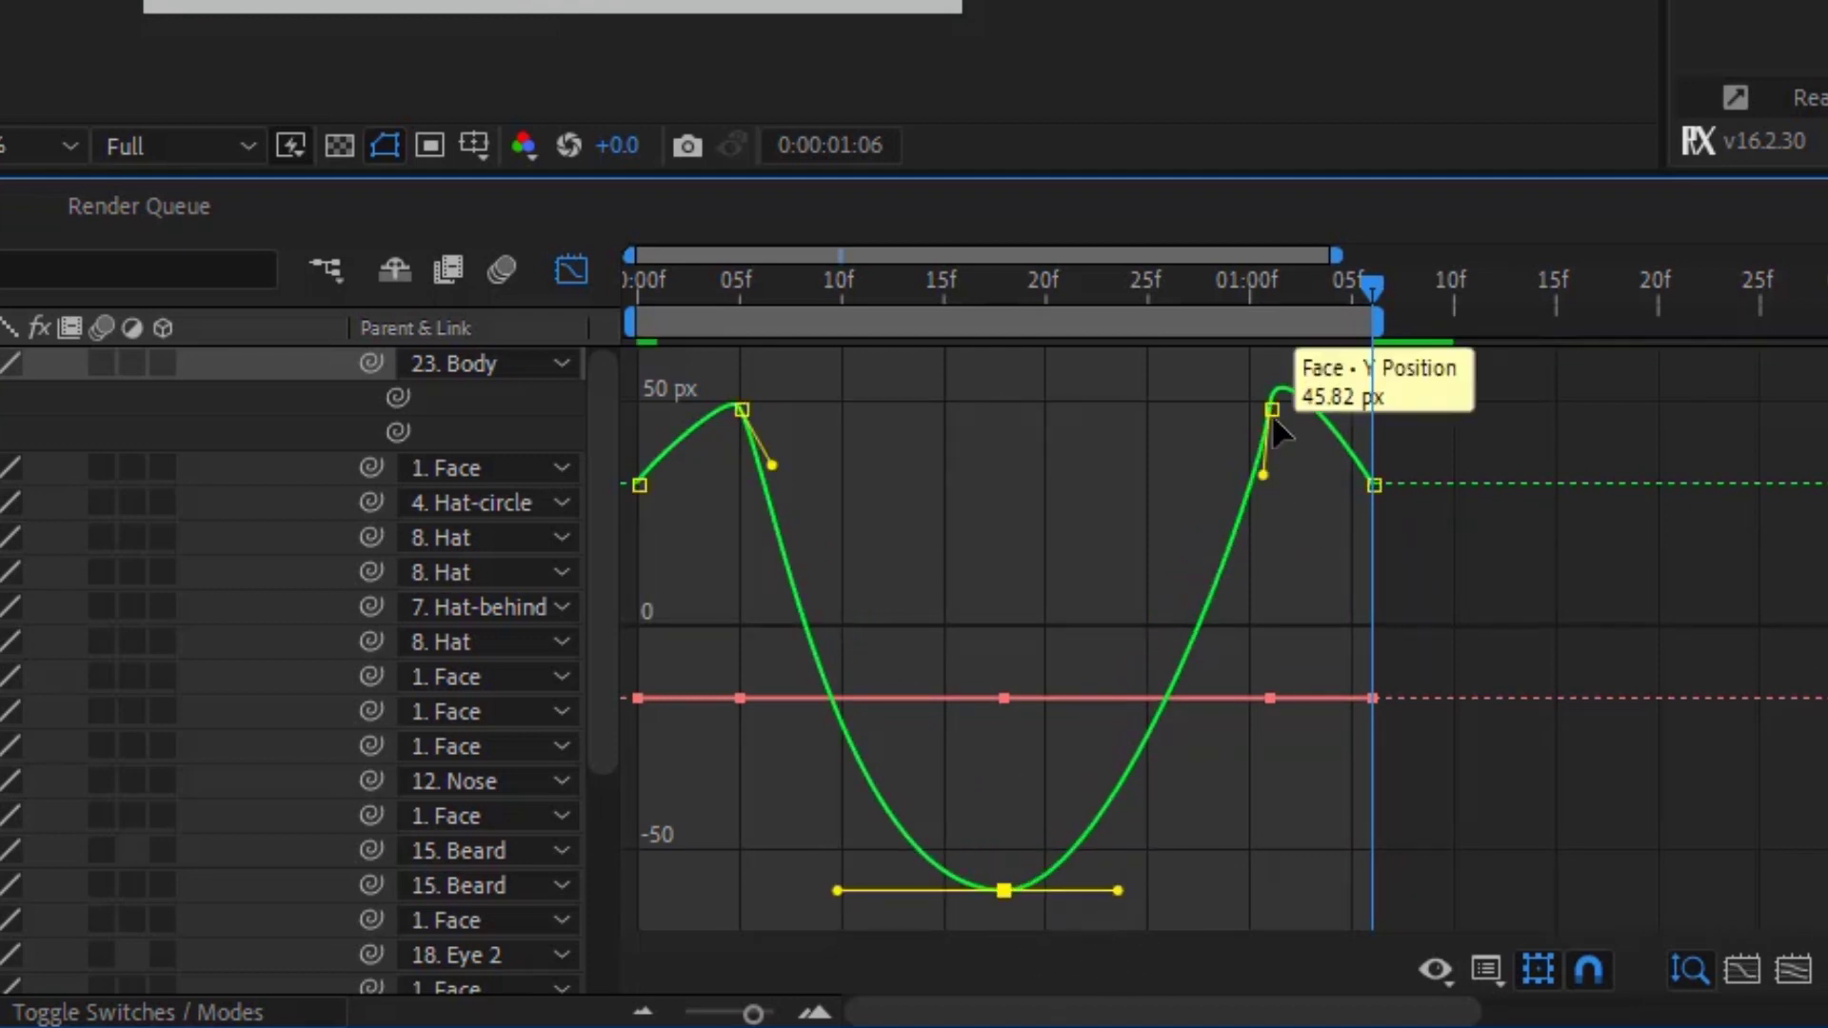
Smooth the Face's Y Position curve out of the 0:00:01:01 keyframe, preview it and return to the keyframe view.
click(1279, 391)
drag(1279, 395, 1282, 426)
key(space)
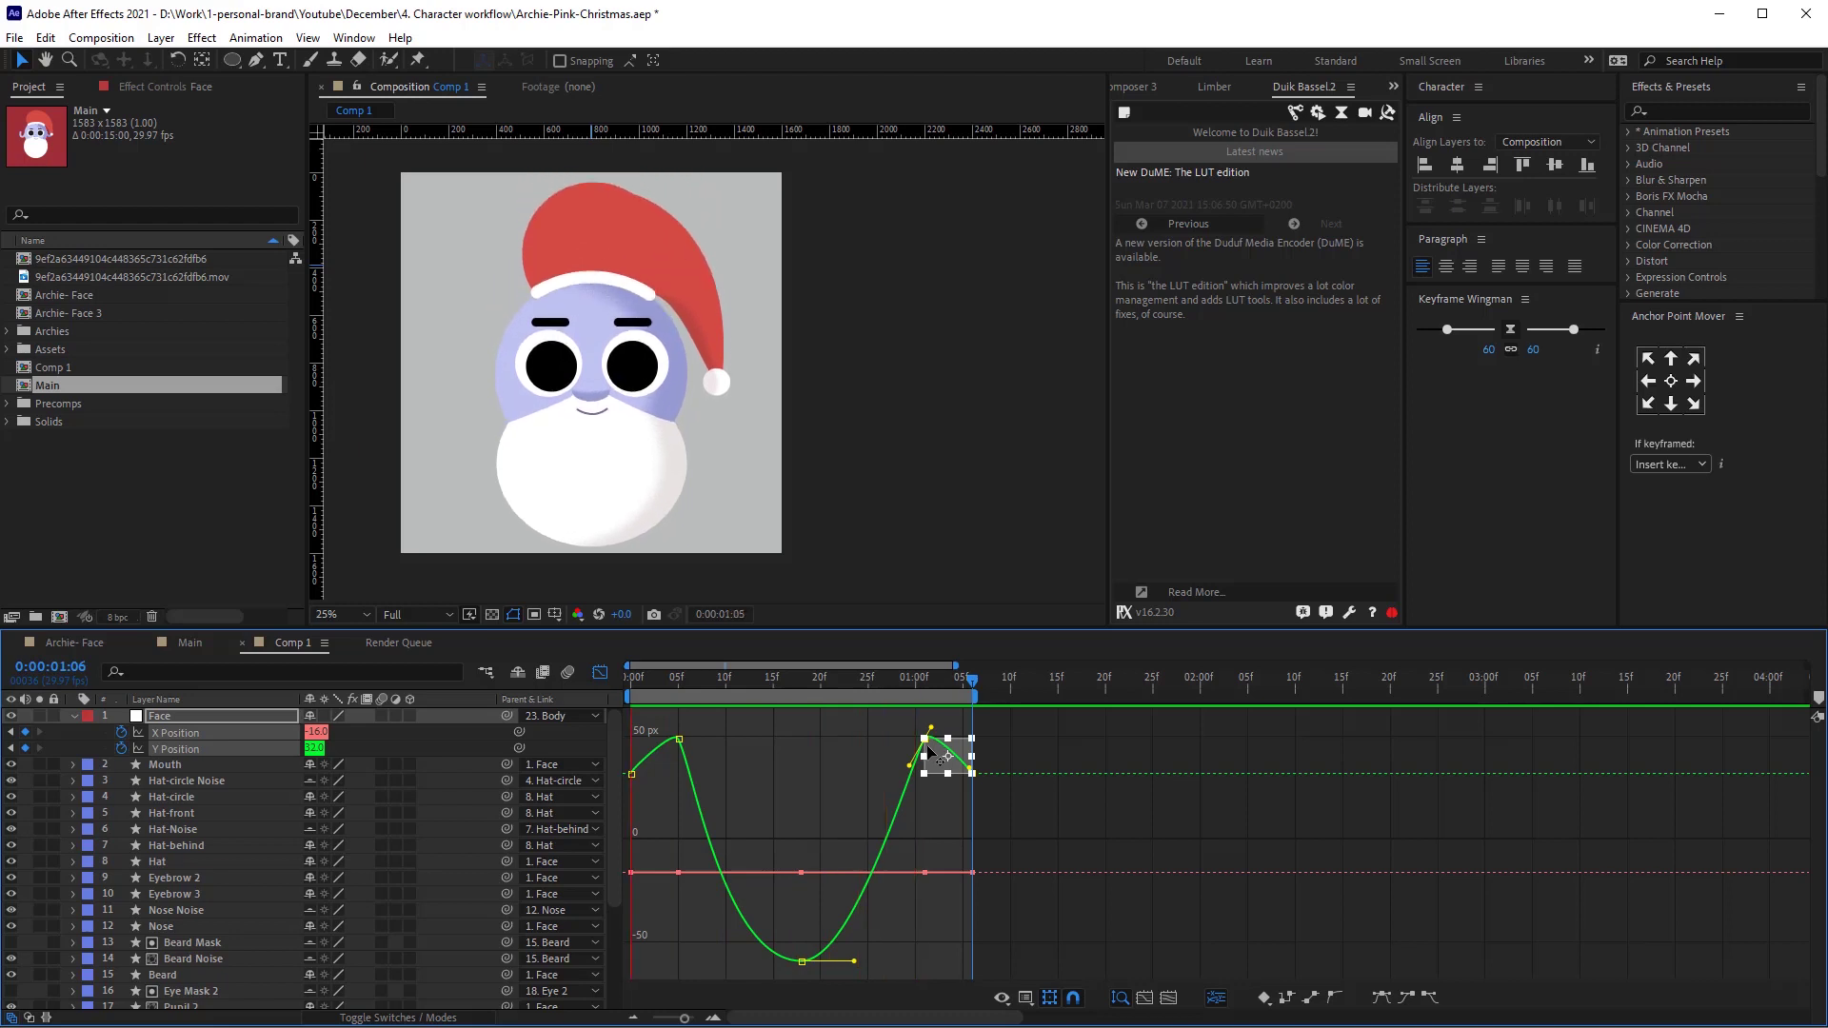
key(shift+F3)
Add Position keyframes to the Eyebrow 2 and Eyebrow 3 layers at 0:00:00:09.
click(183, 876)
shift+click(182, 892)
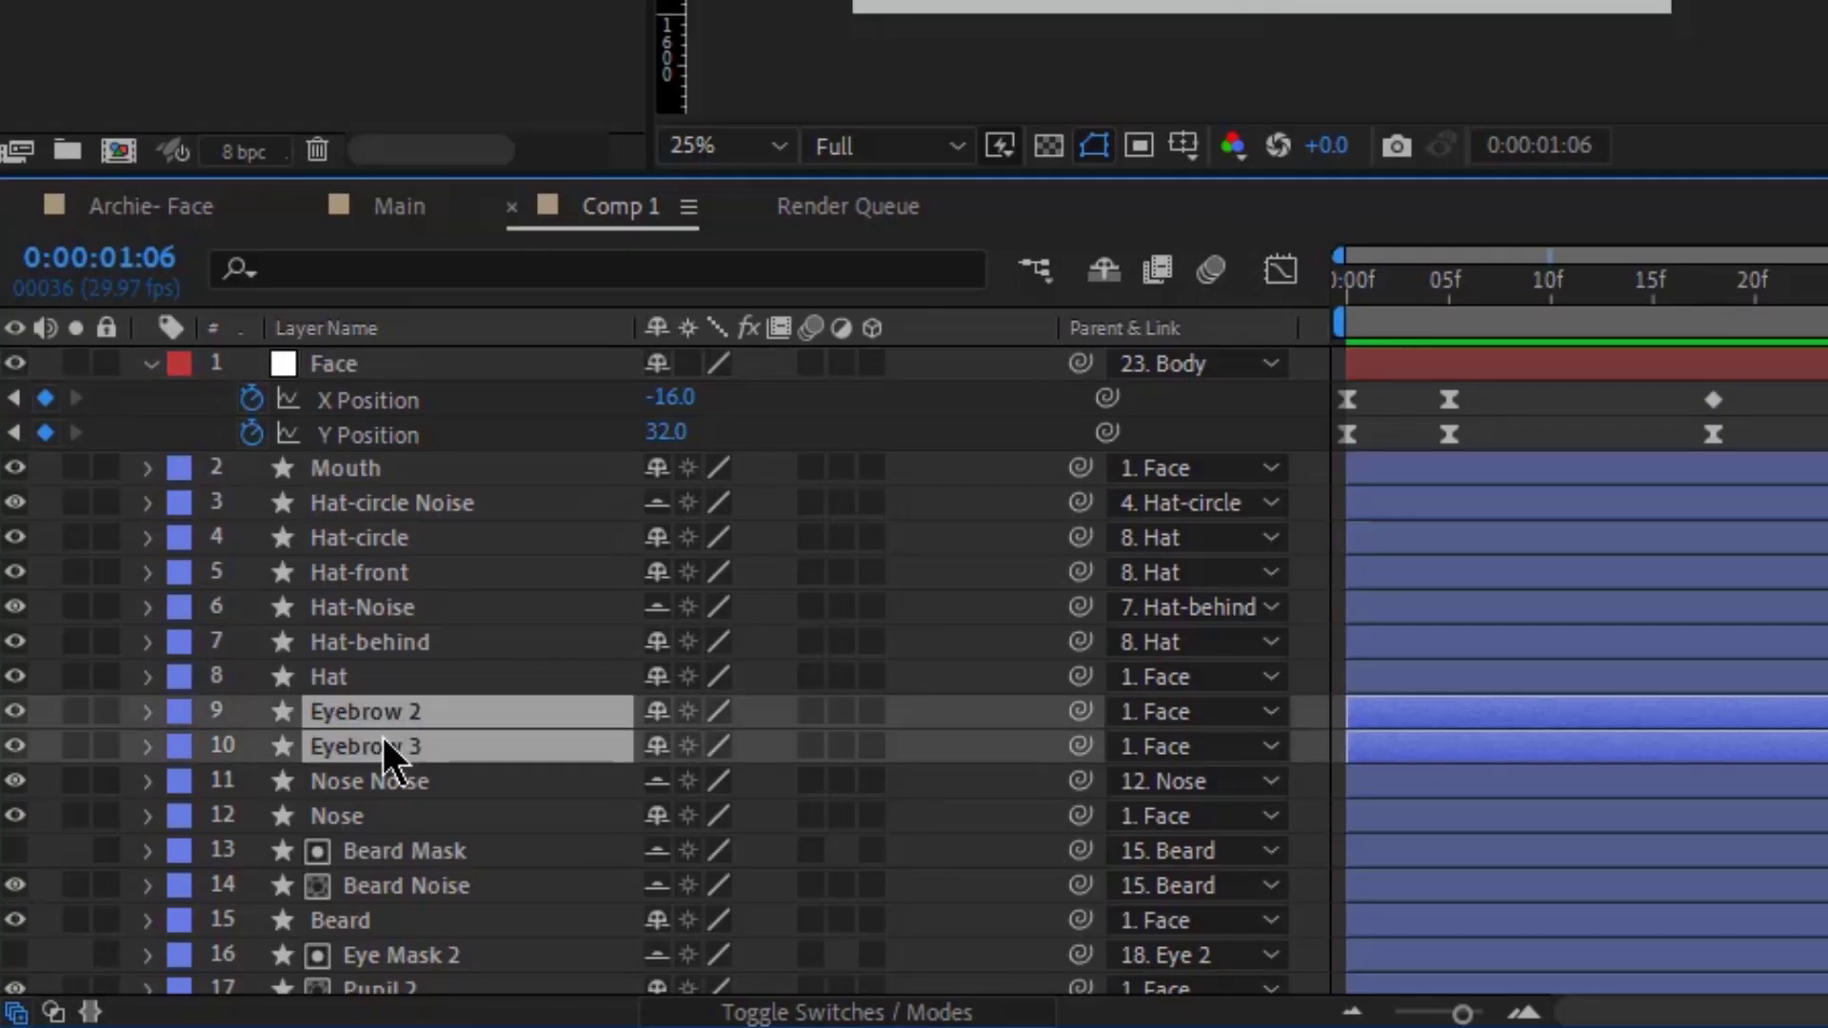
key(p)
click(1535, 318)
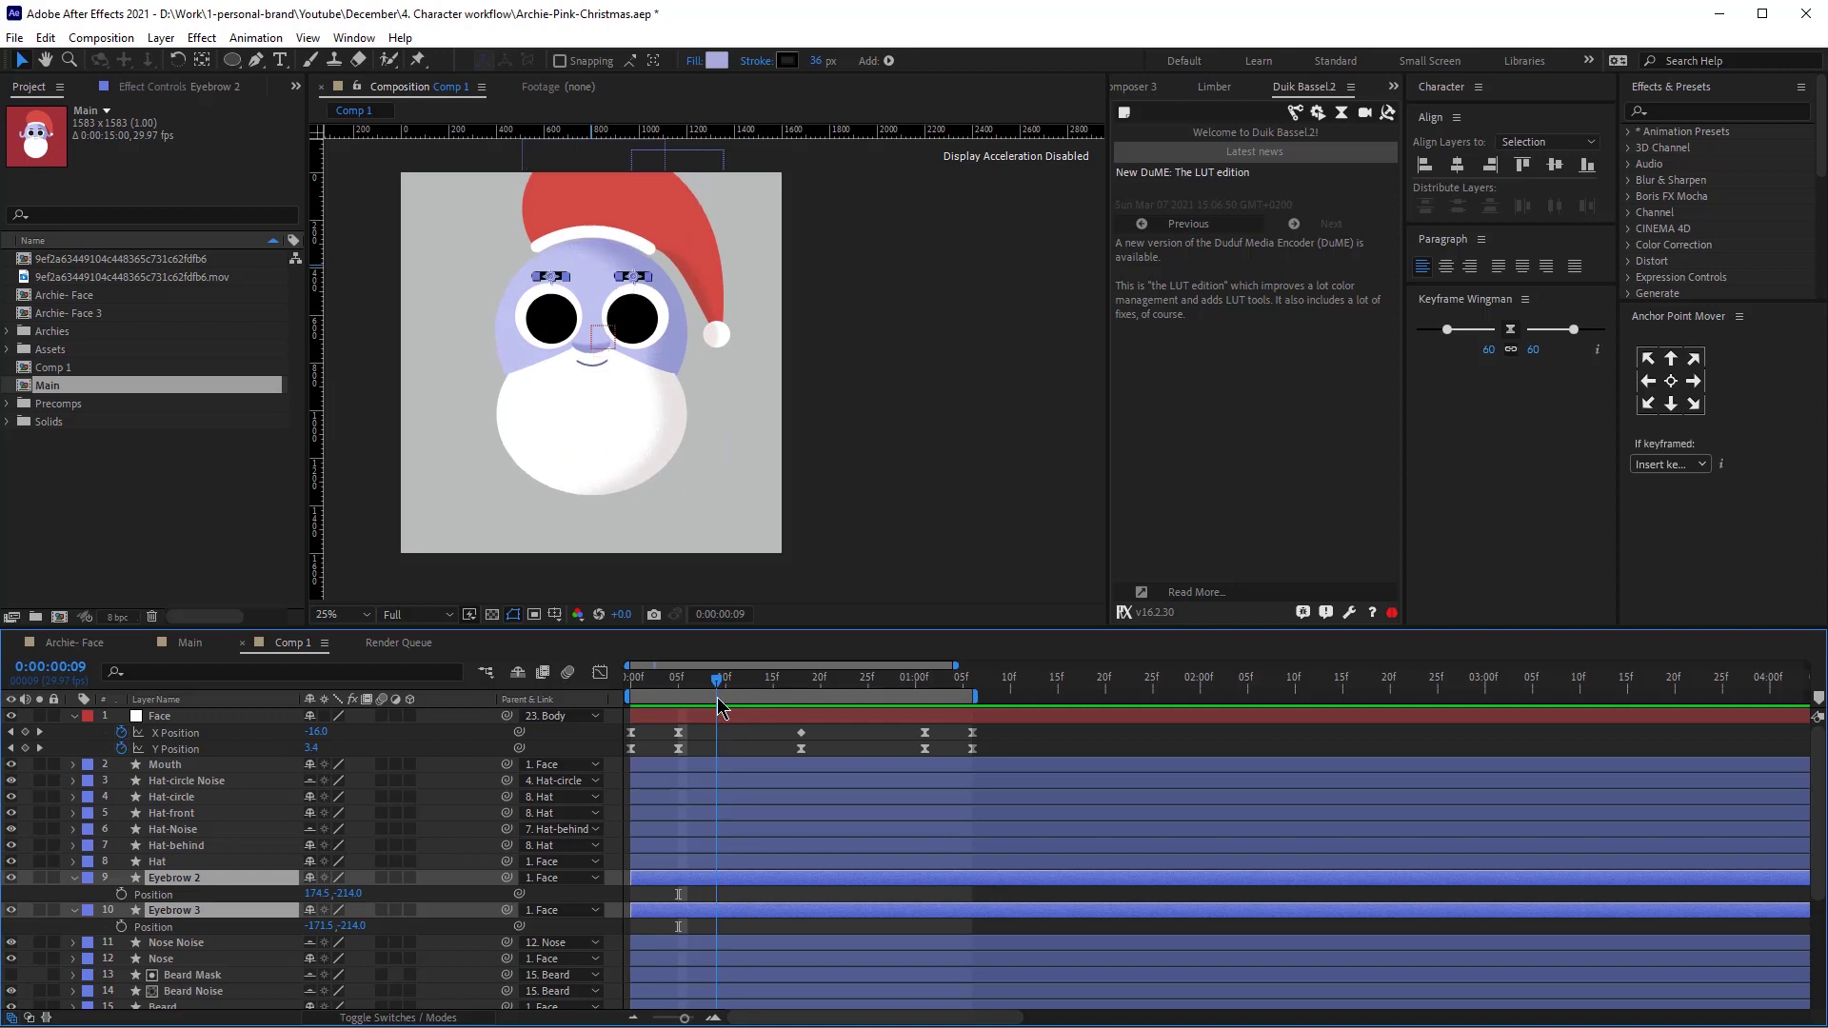
click(122, 895)
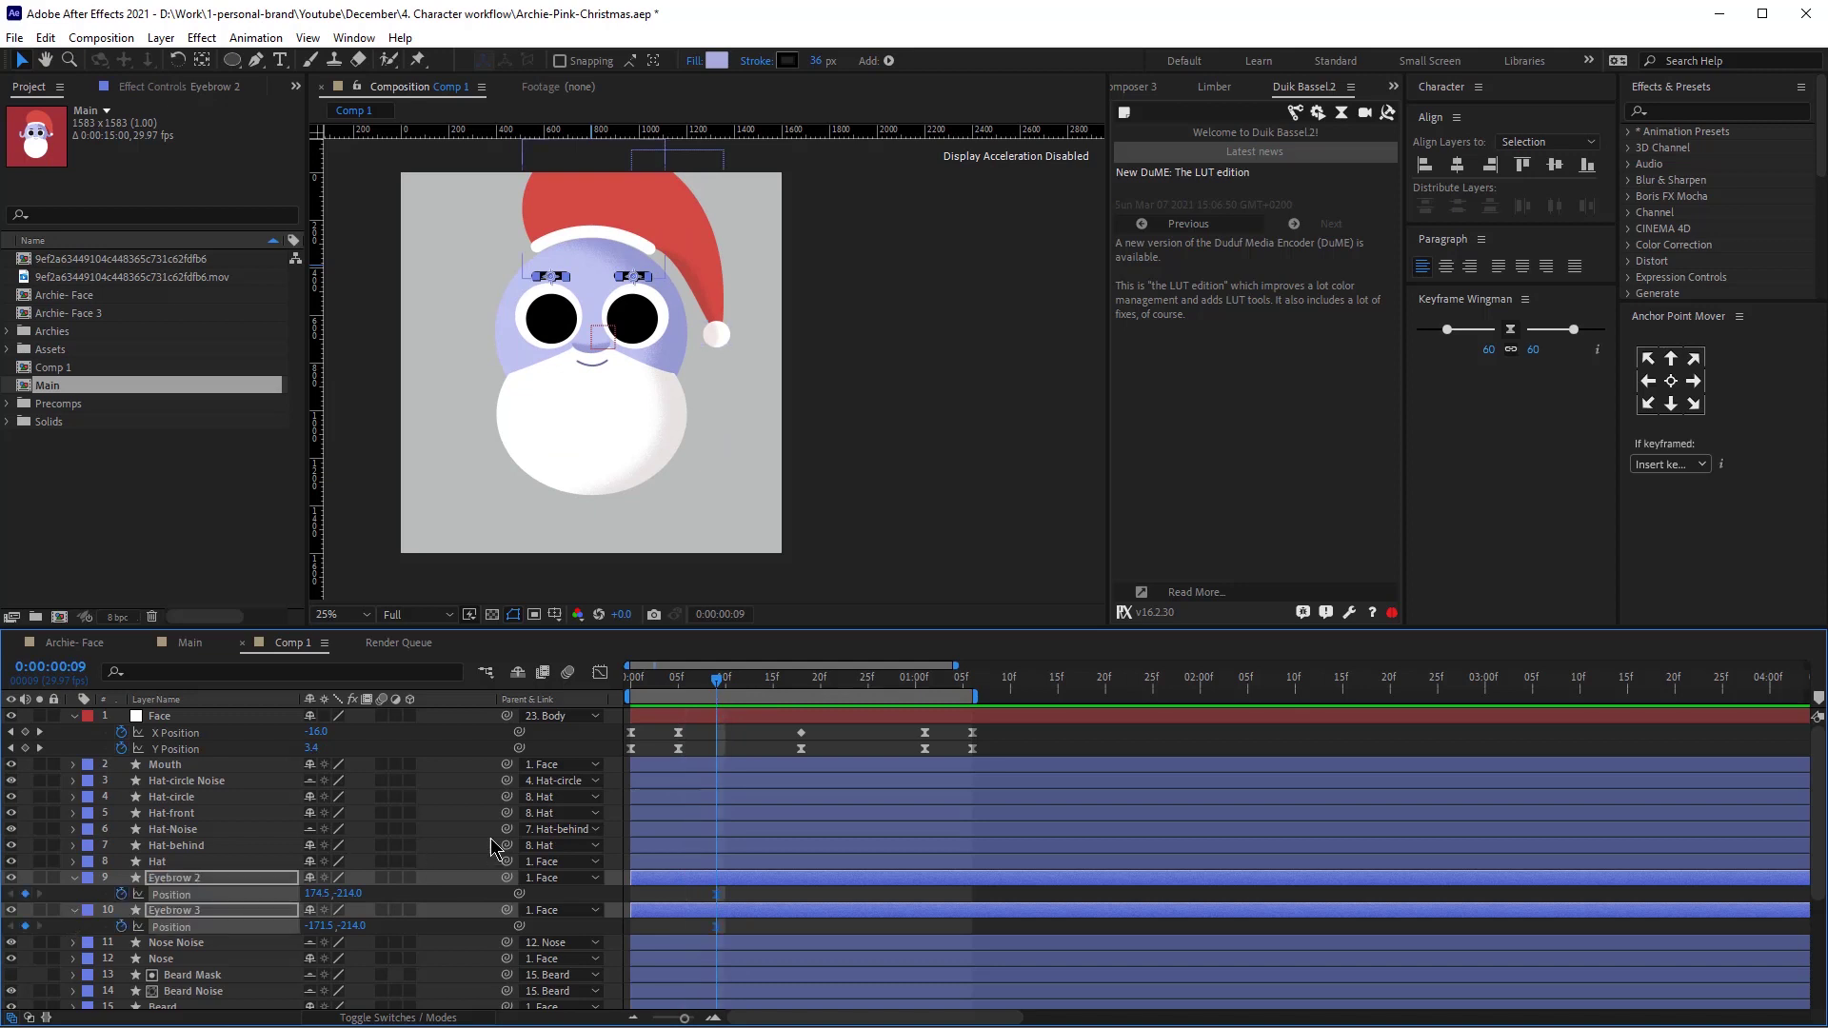
Raise both eyebrows to Position Y -276 at 0:00:00:15 and hold them there with keyframes at 0:00:00:24.
click(773, 677)
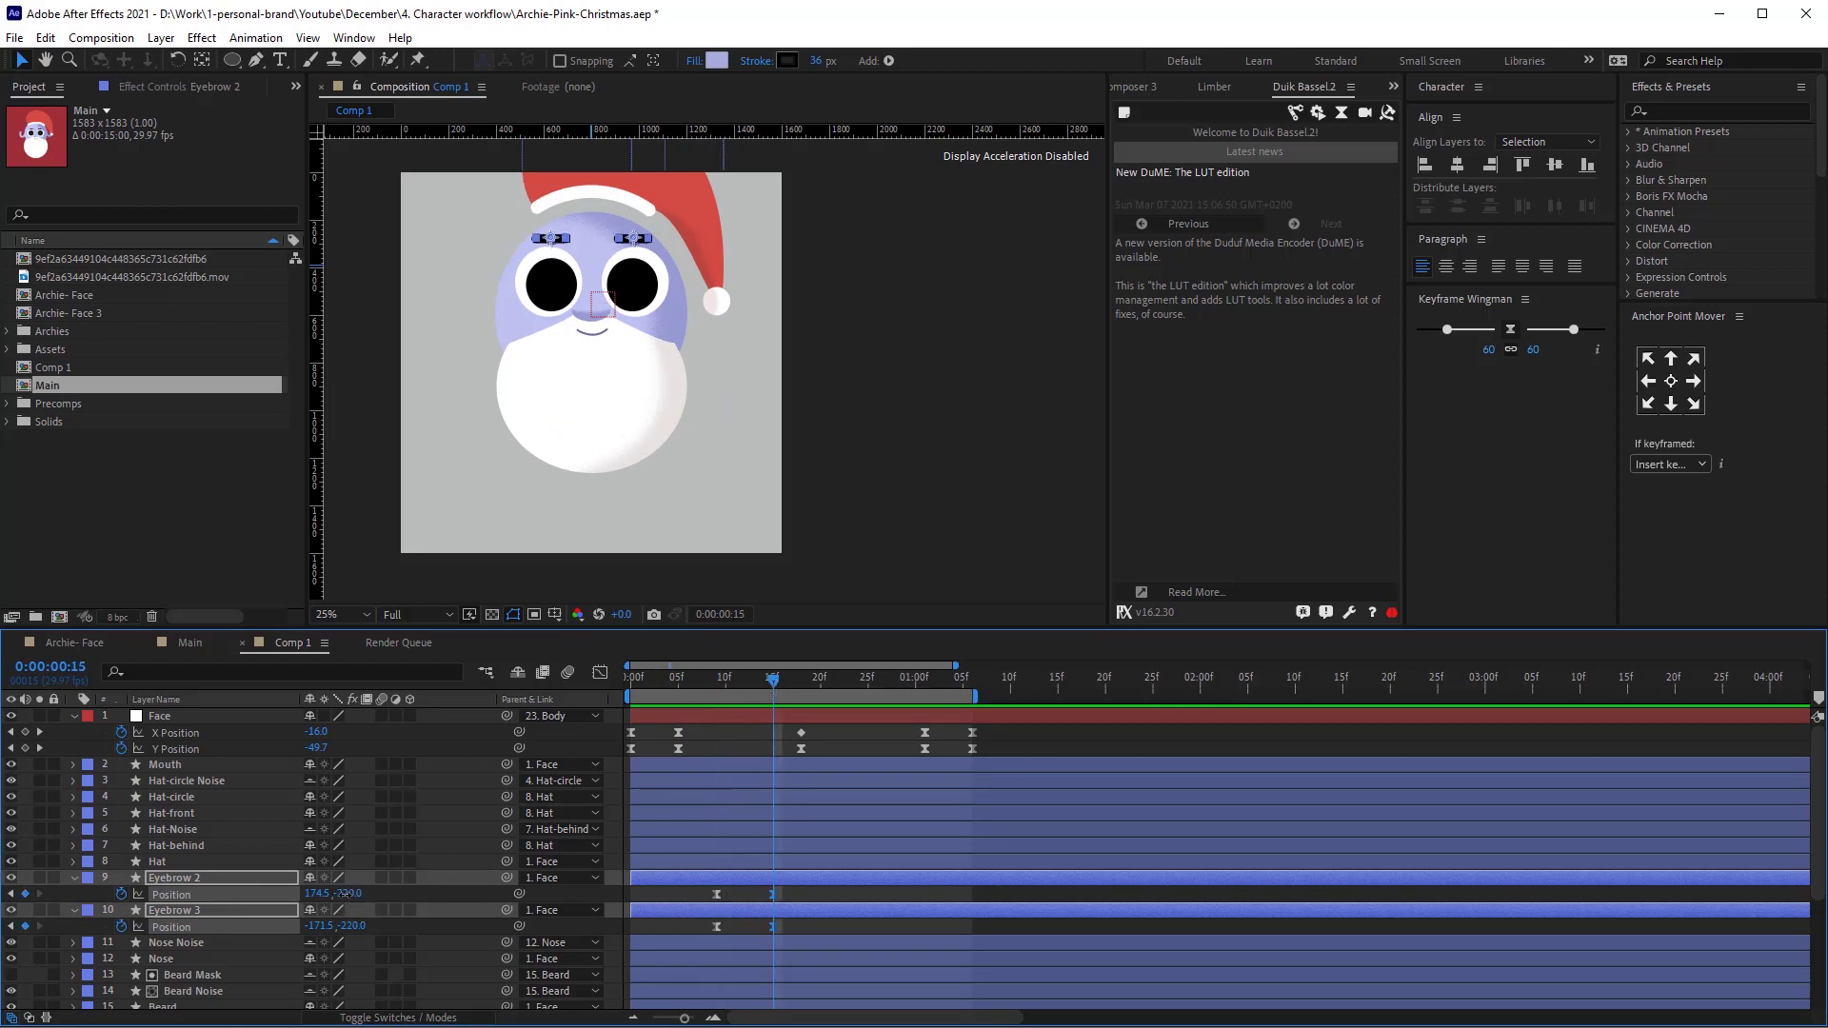
drag(344, 893, 307, 906)
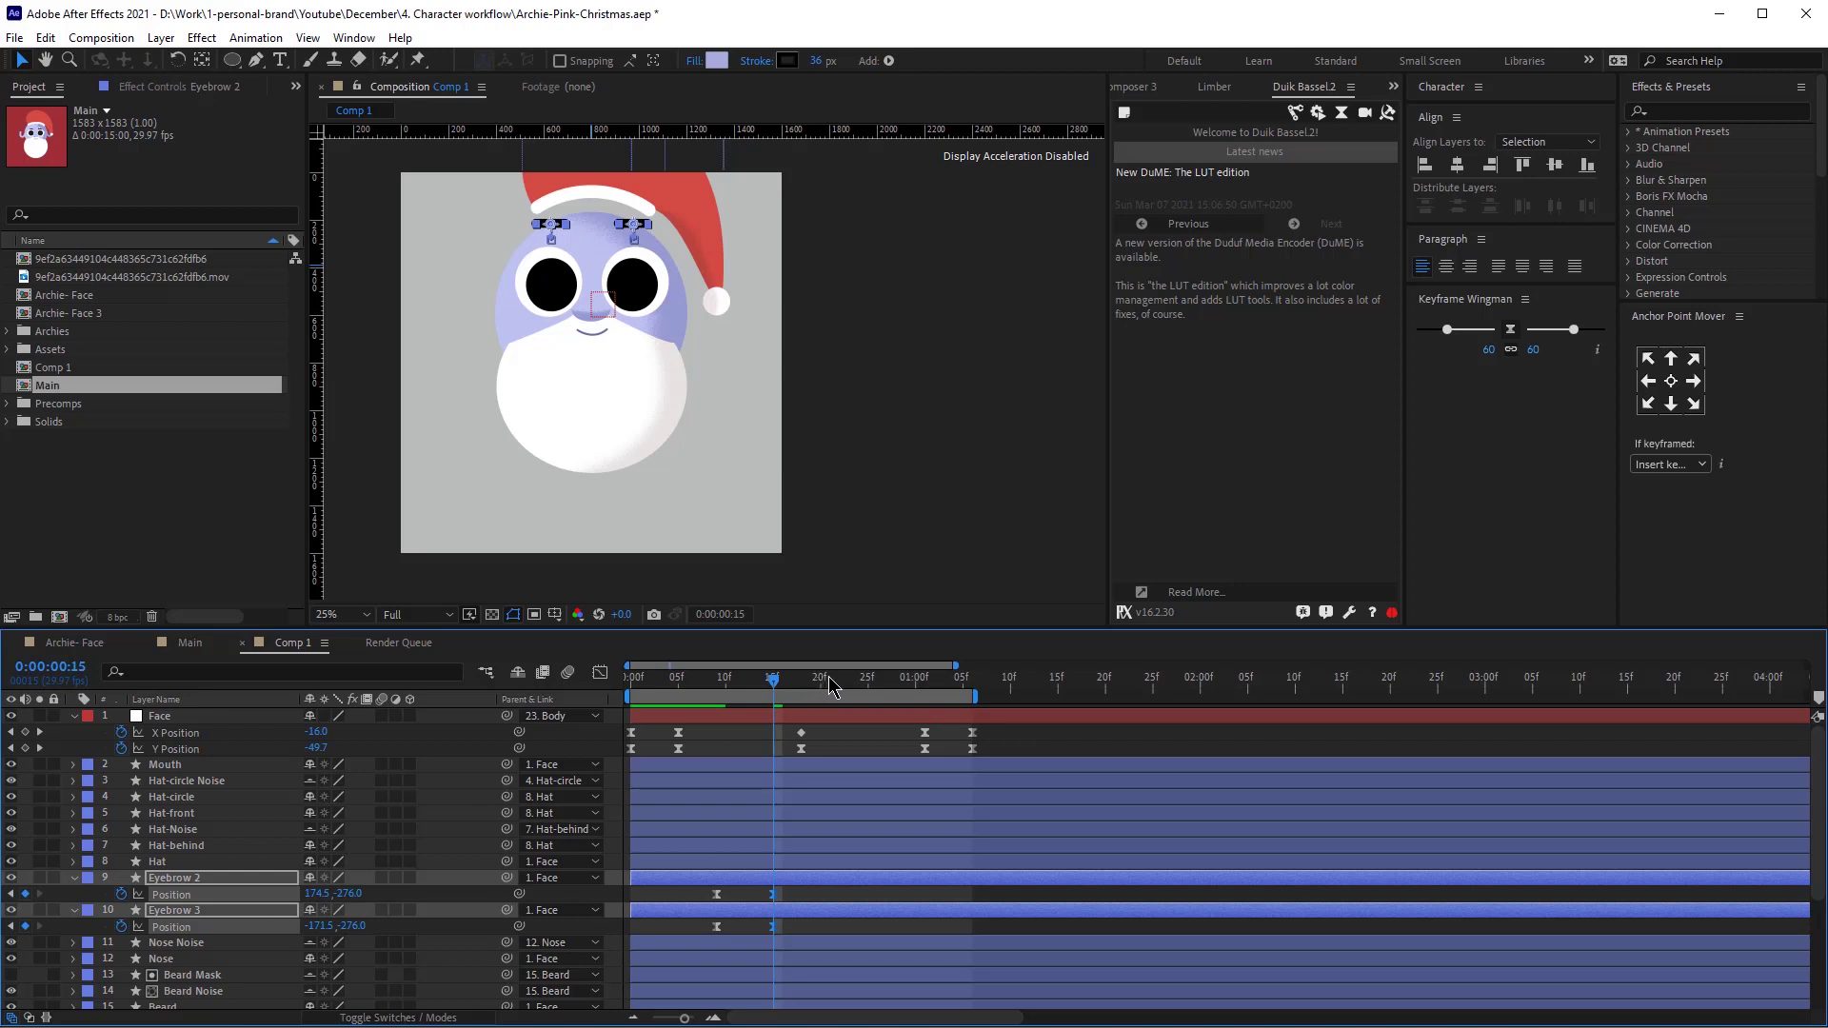
drag(831, 684, 863, 678)
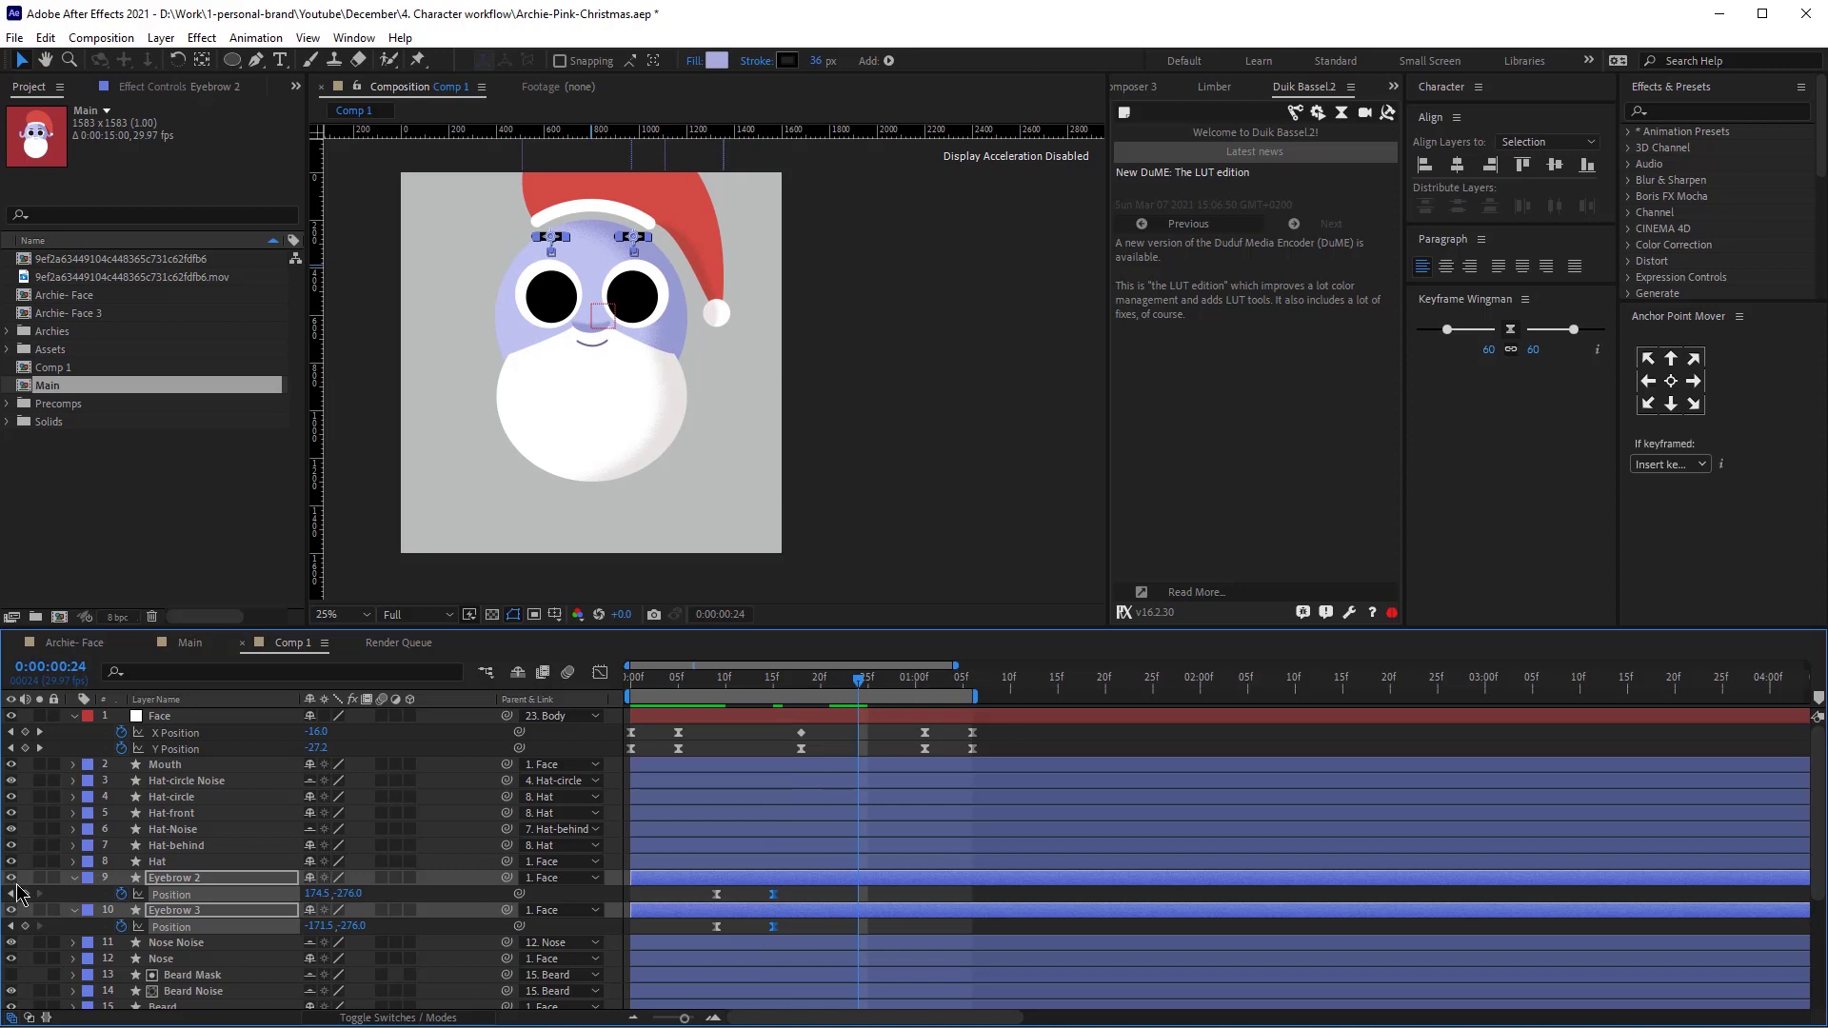
Copy both eyebrows' first Position keyframes to 0:00:01:06 and extend the work area to about 0:00:01:08.
click(933, 682)
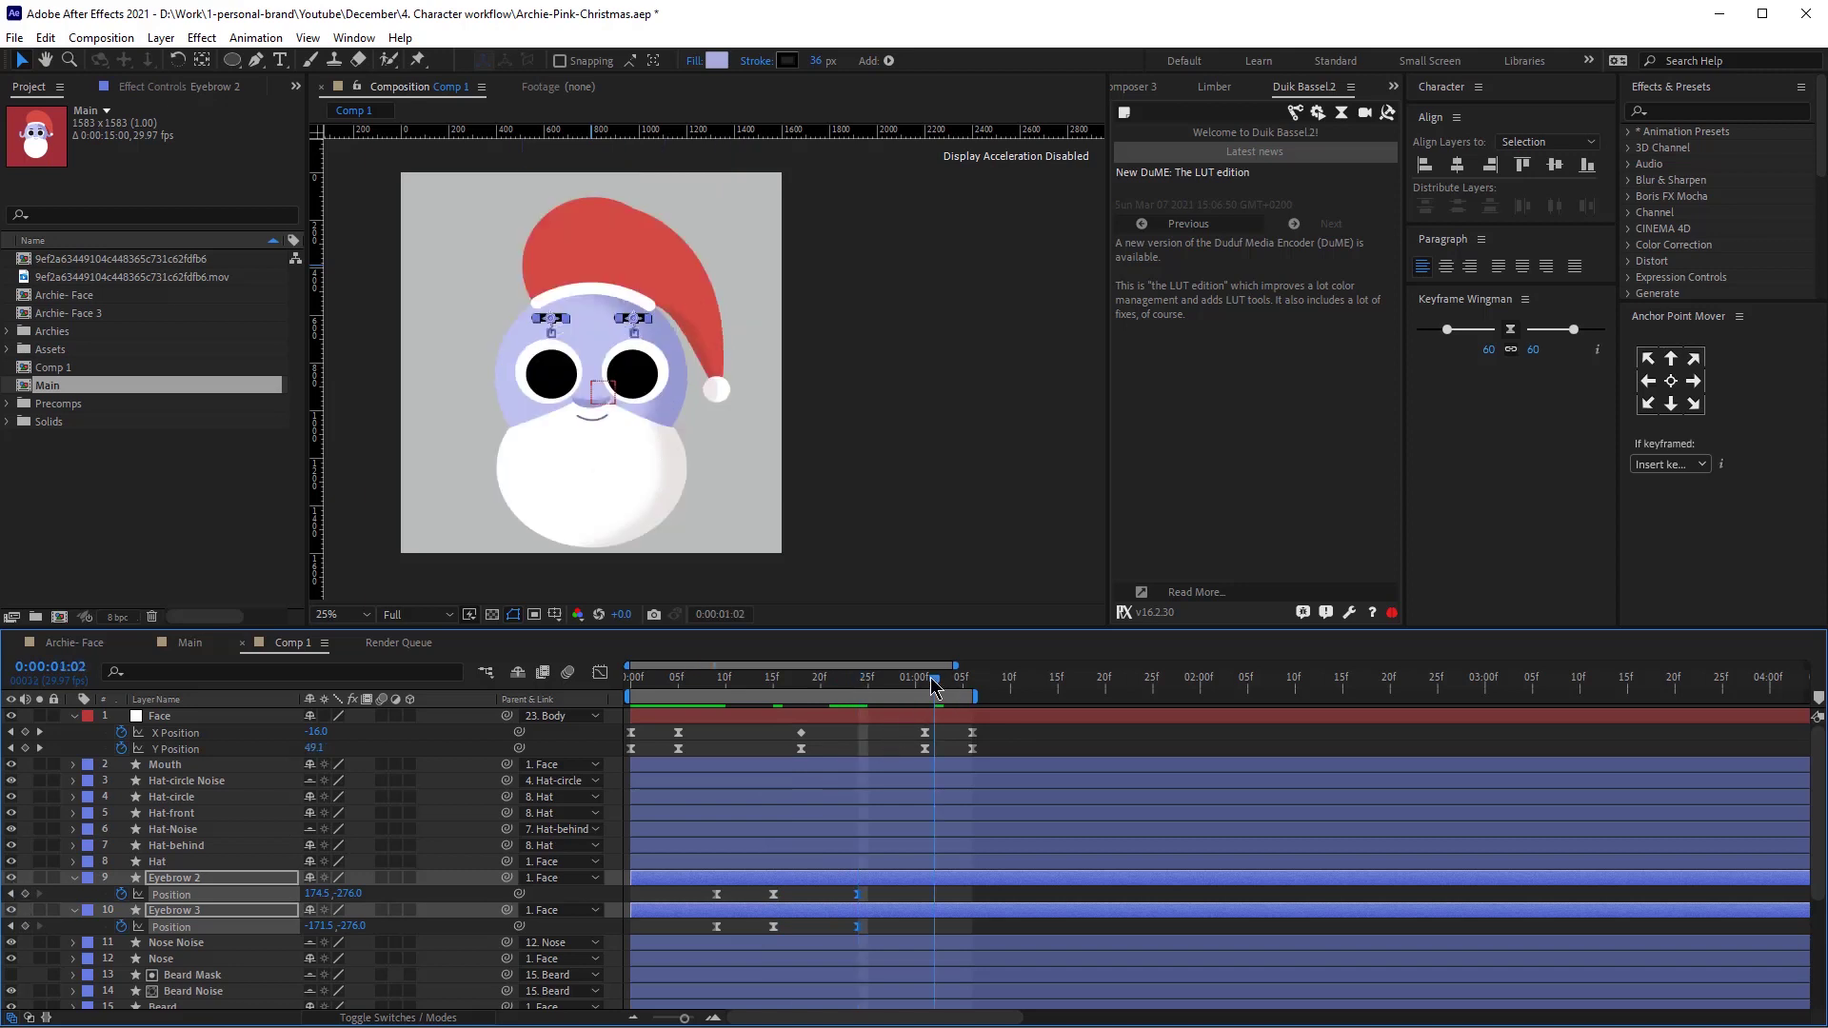
click(716, 894)
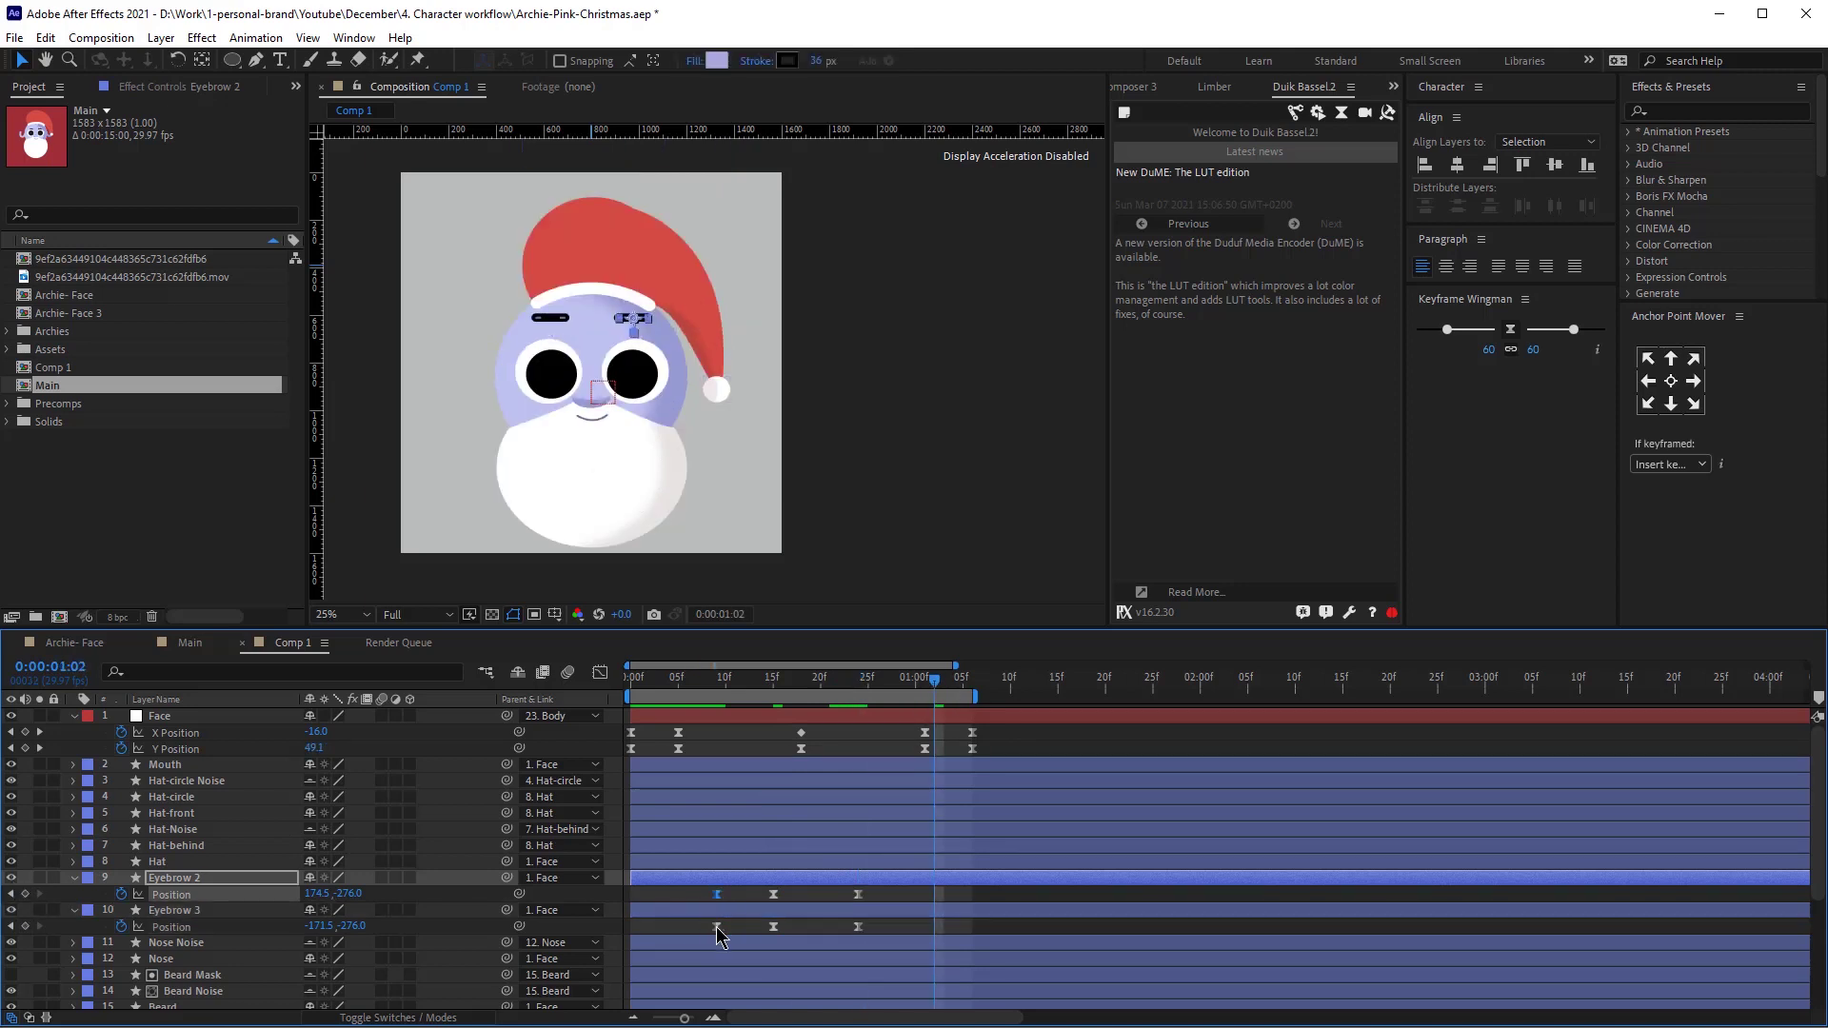
click(716, 926)
key(ctrl+c)
key(ctrl+v)
drag(973, 696, 997, 692)
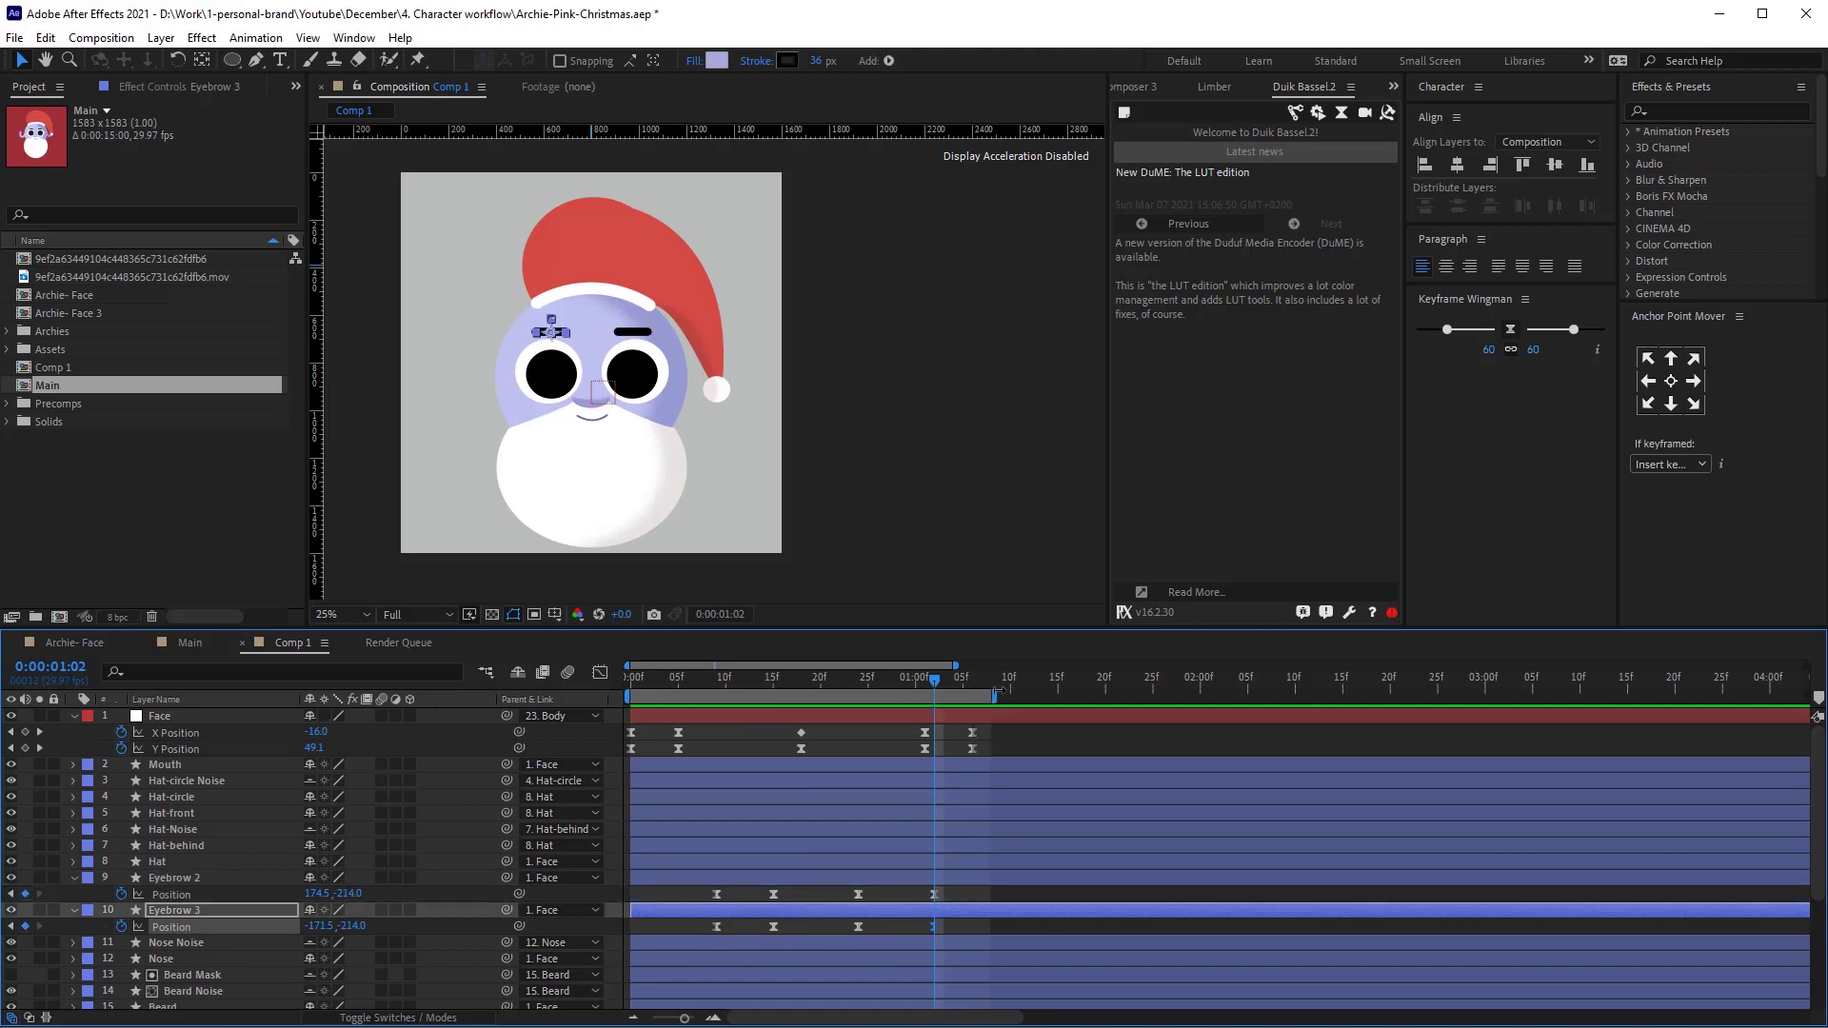
click(972, 686)
drag(934, 894, 972, 928)
Lower both eyebrows to Position Y -201 at 0:00:01:02 and preview the animation.
click(937, 684)
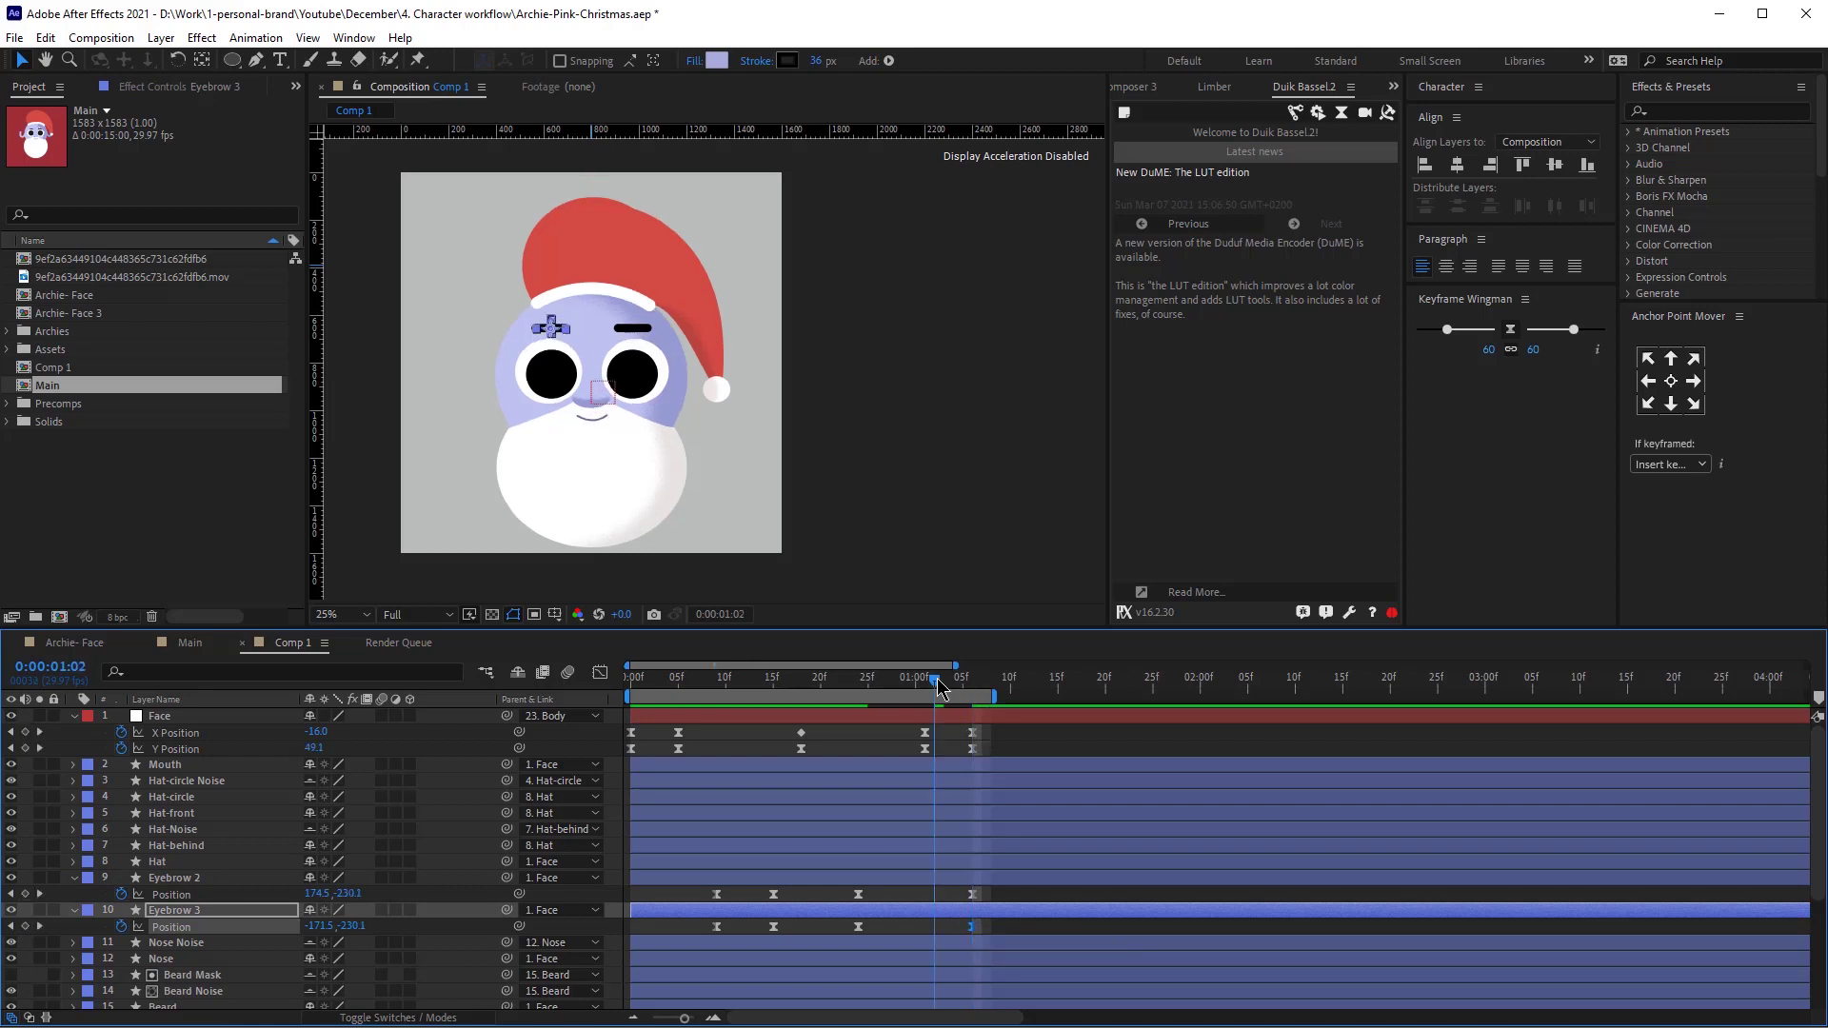
ctrl+click(933, 881)
key(period)
key(period)
drag(555, 292, 564, 299)
key(space)
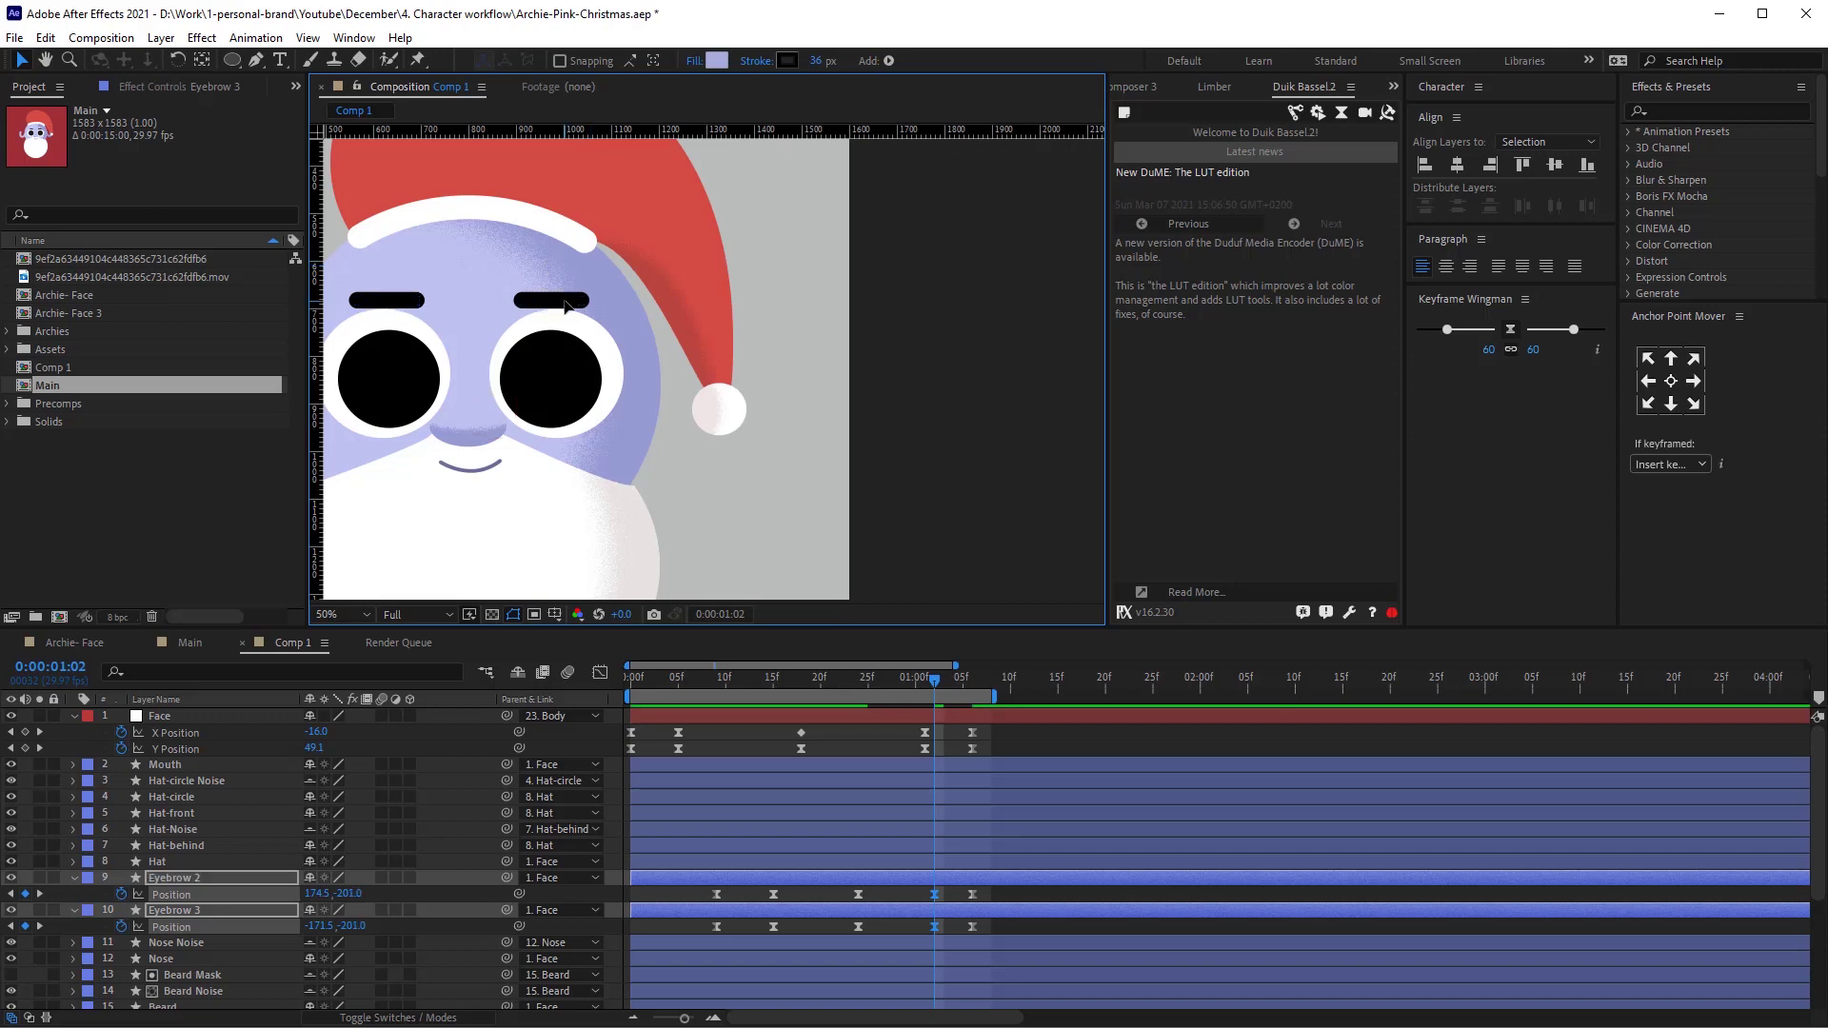
Move both eyebrows' first Position keyframes from frame 9 to 0:00:00:06 and preview the animation.
key(comma)
drag(733, 887, 706, 931)
drag(715, 927, 688, 929)
key(space)
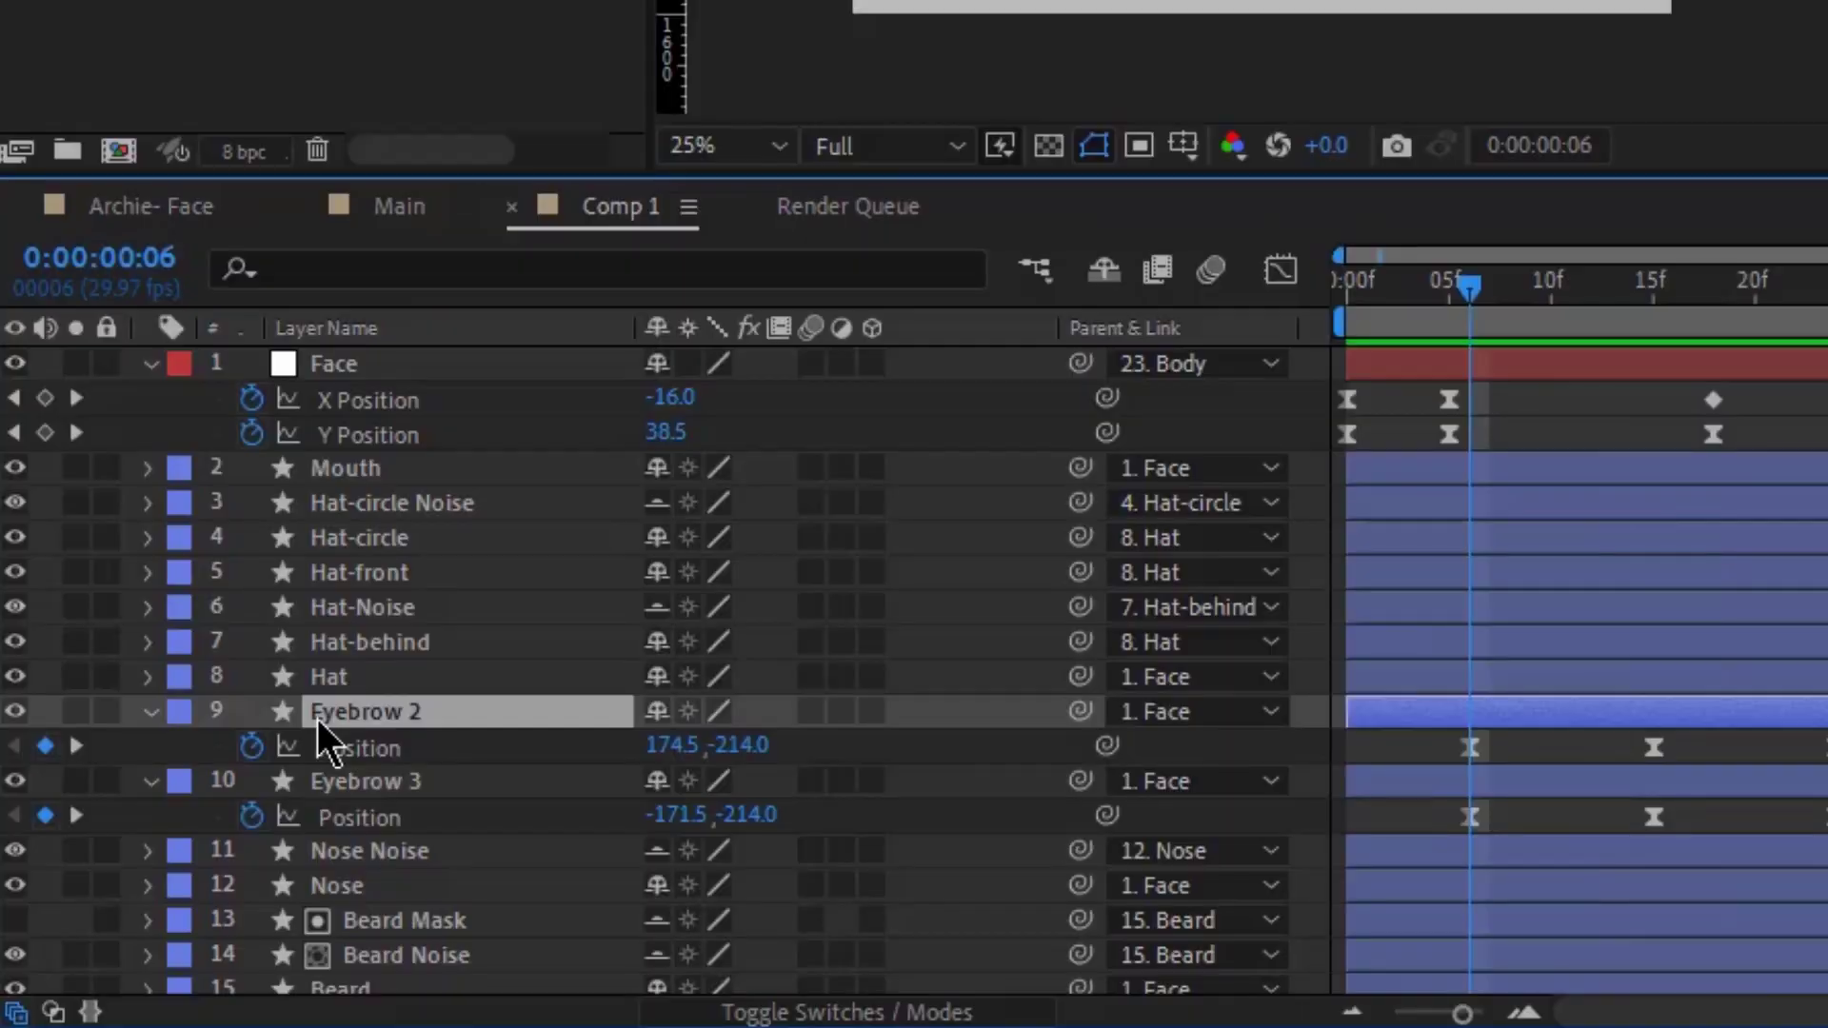
Add a Path keyframe to Eyebrow 2's shape at 0:00:00:06 and show only the layer's keyframed properties.
click(75, 878)
click(75, 878)
click(91, 895)
click(106, 911)
click(252, 819)
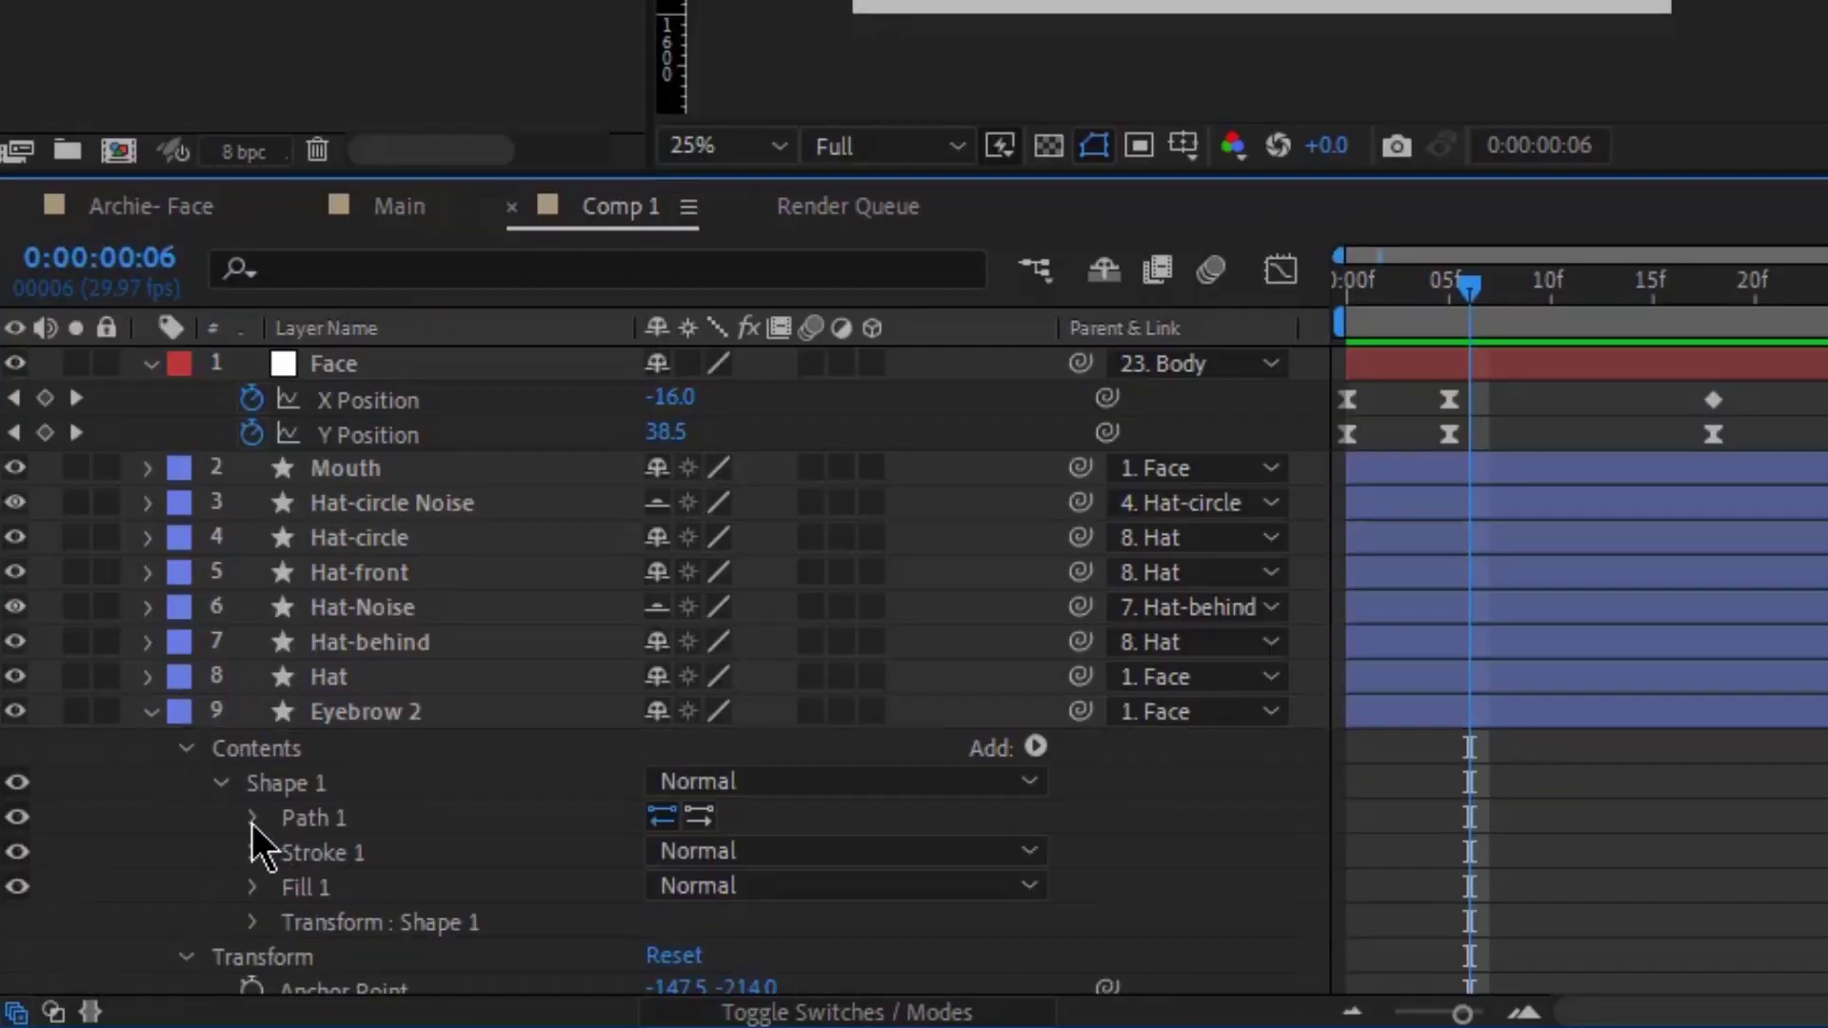
click(320, 851)
click(398, 710)
key(u)
Add a Path keyframe to Eyebrow 3's shape at 0:00:00:06 and Easy Ease both eyebrows' Path keyframes.
click(151, 816)
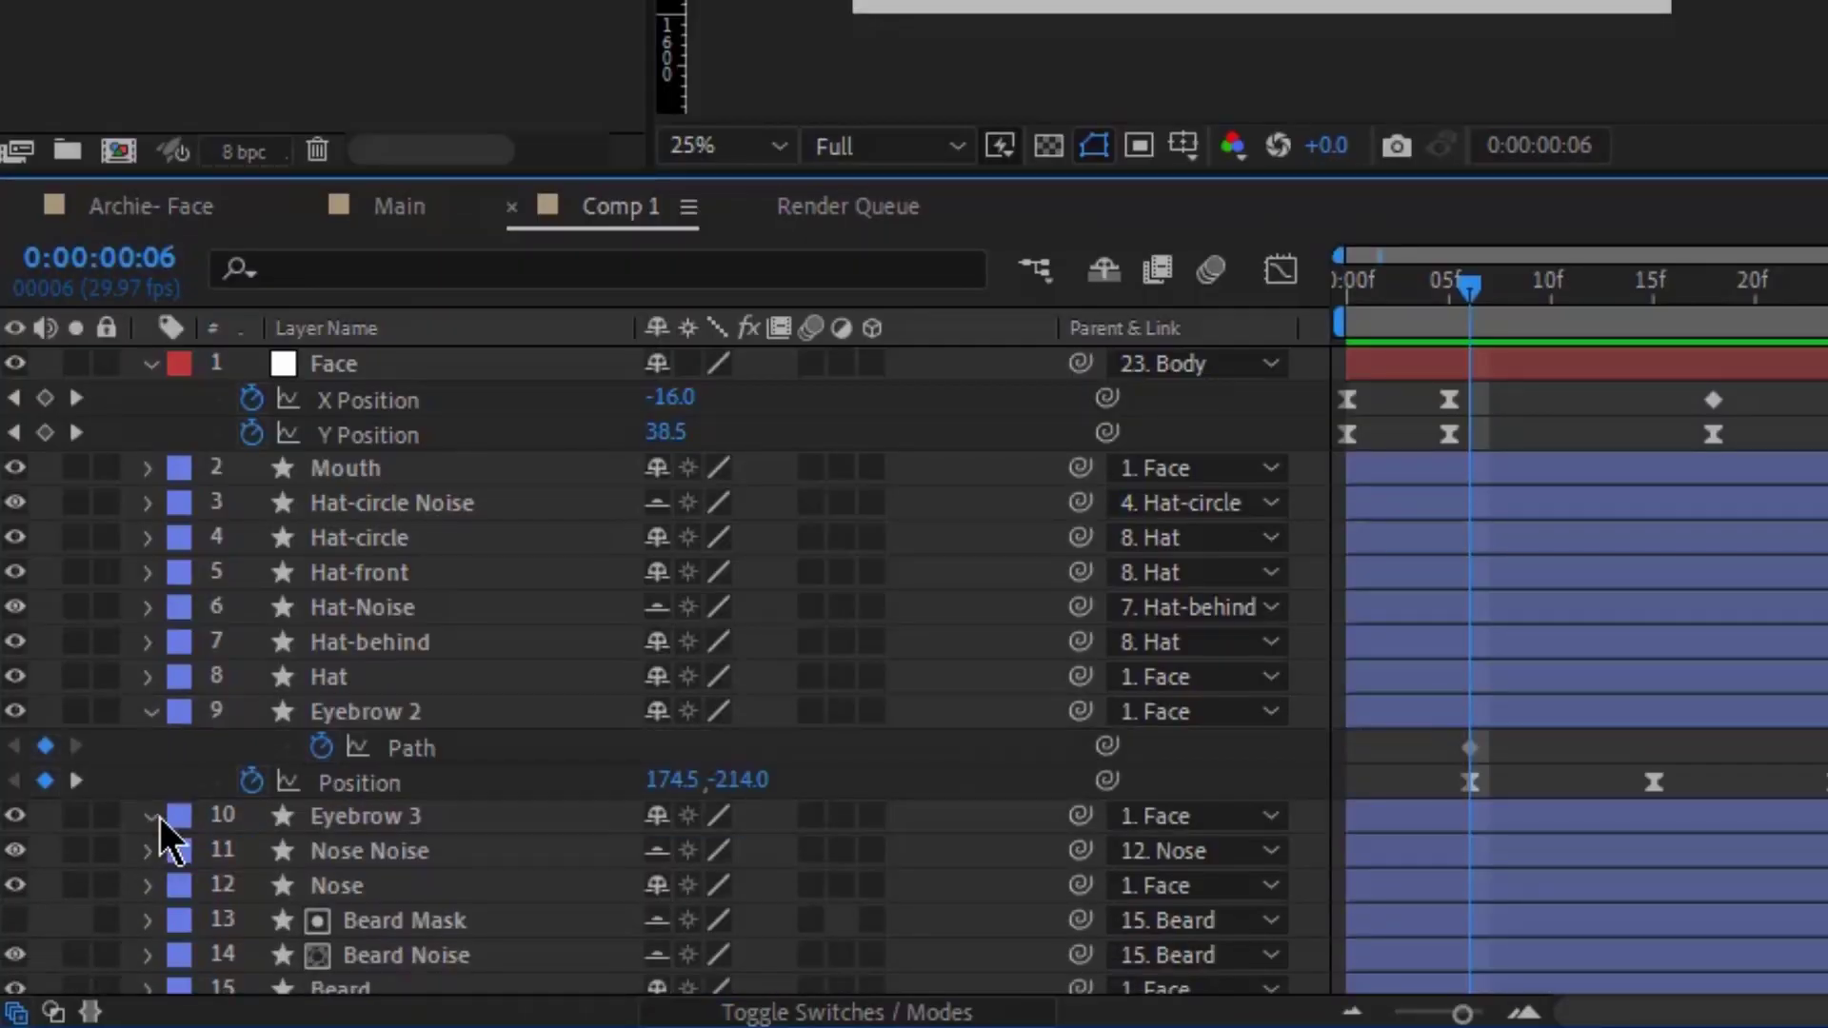
click(151, 816)
click(187, 769)
click(221, 804)
click(322, 872)
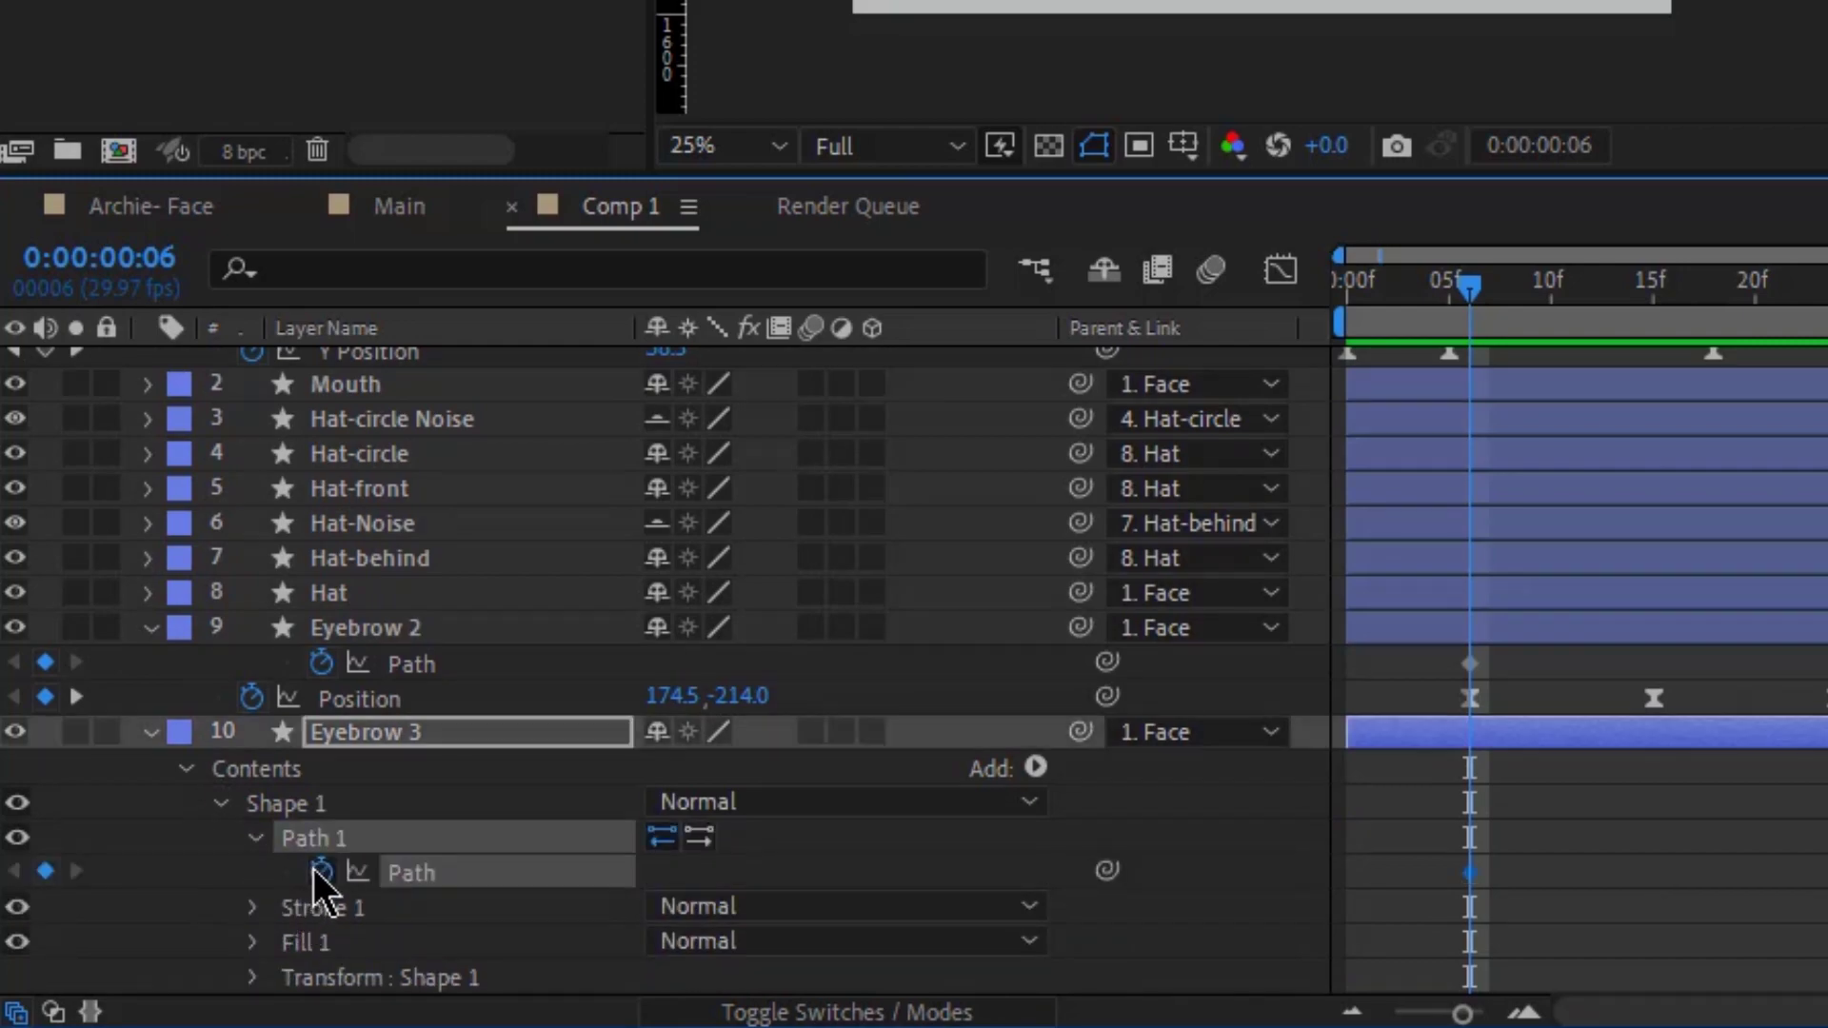
key(u)
drag(671, 857, 723, 915)
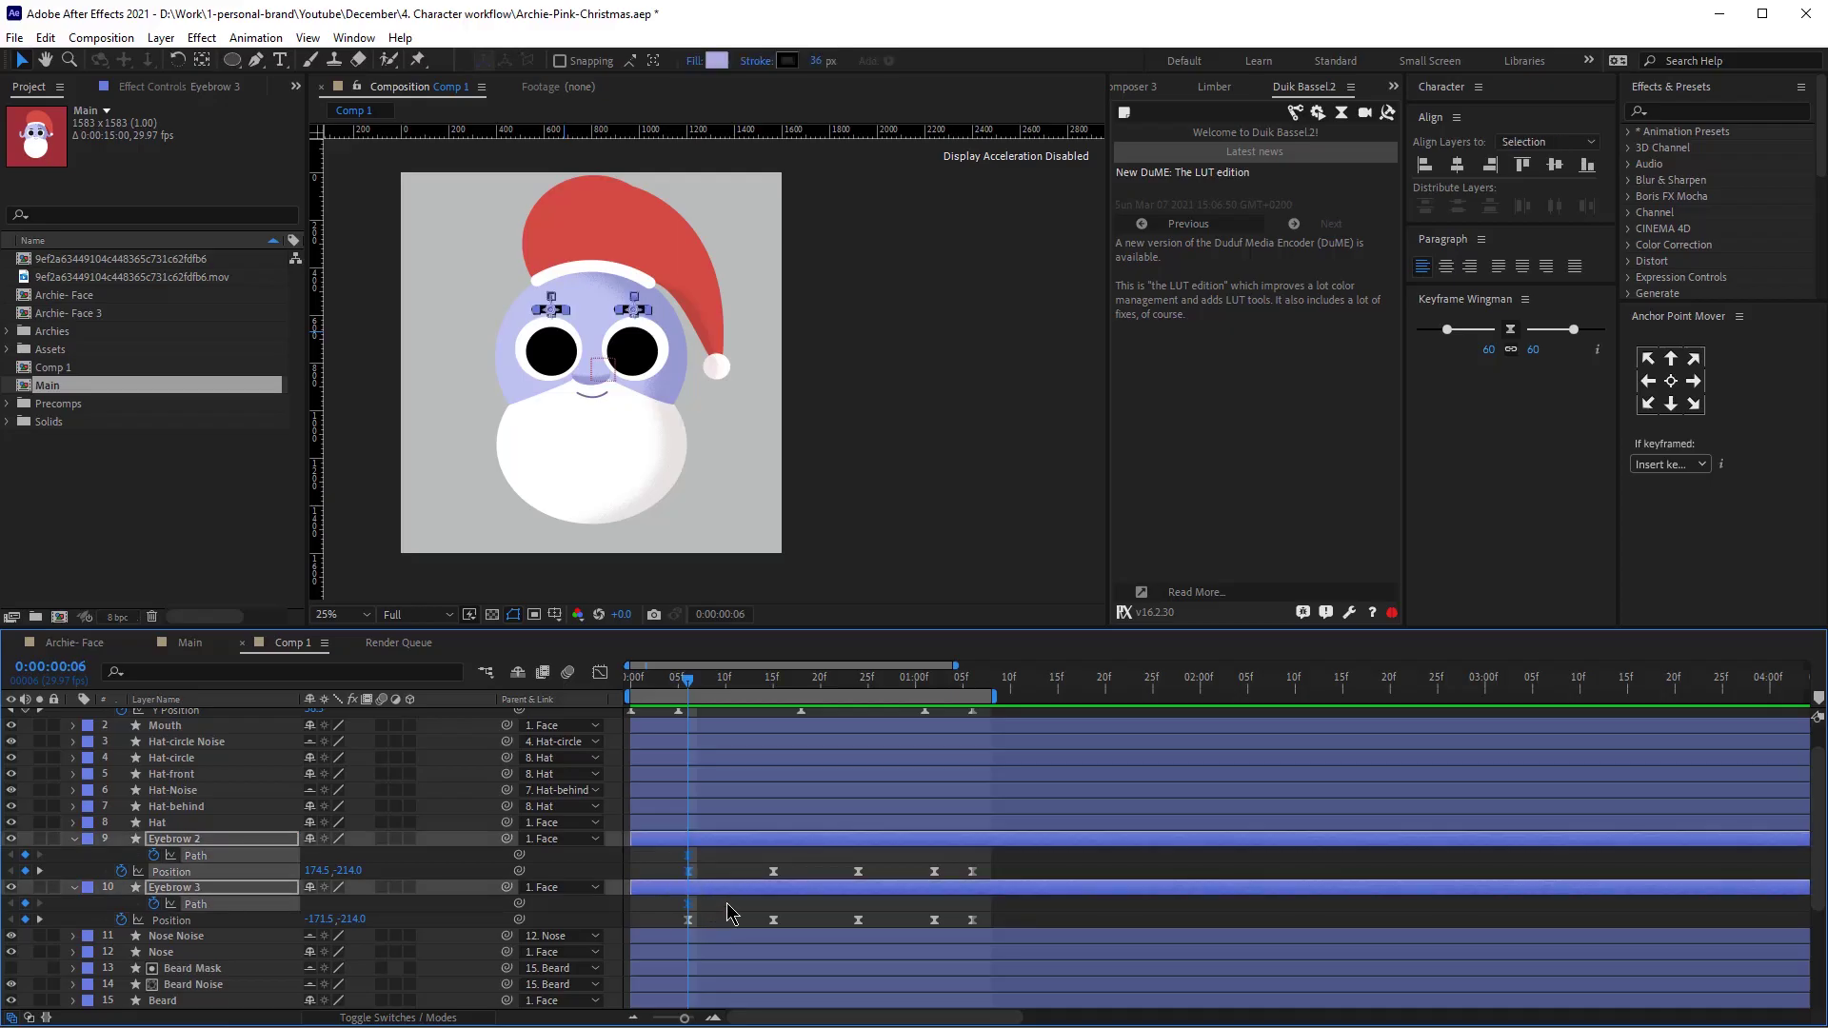
click(726, 902)
At 0:00:00:15, bend Eyebrow 2's path into an upward arch by raising a smooth middle point.
click(774, 683)
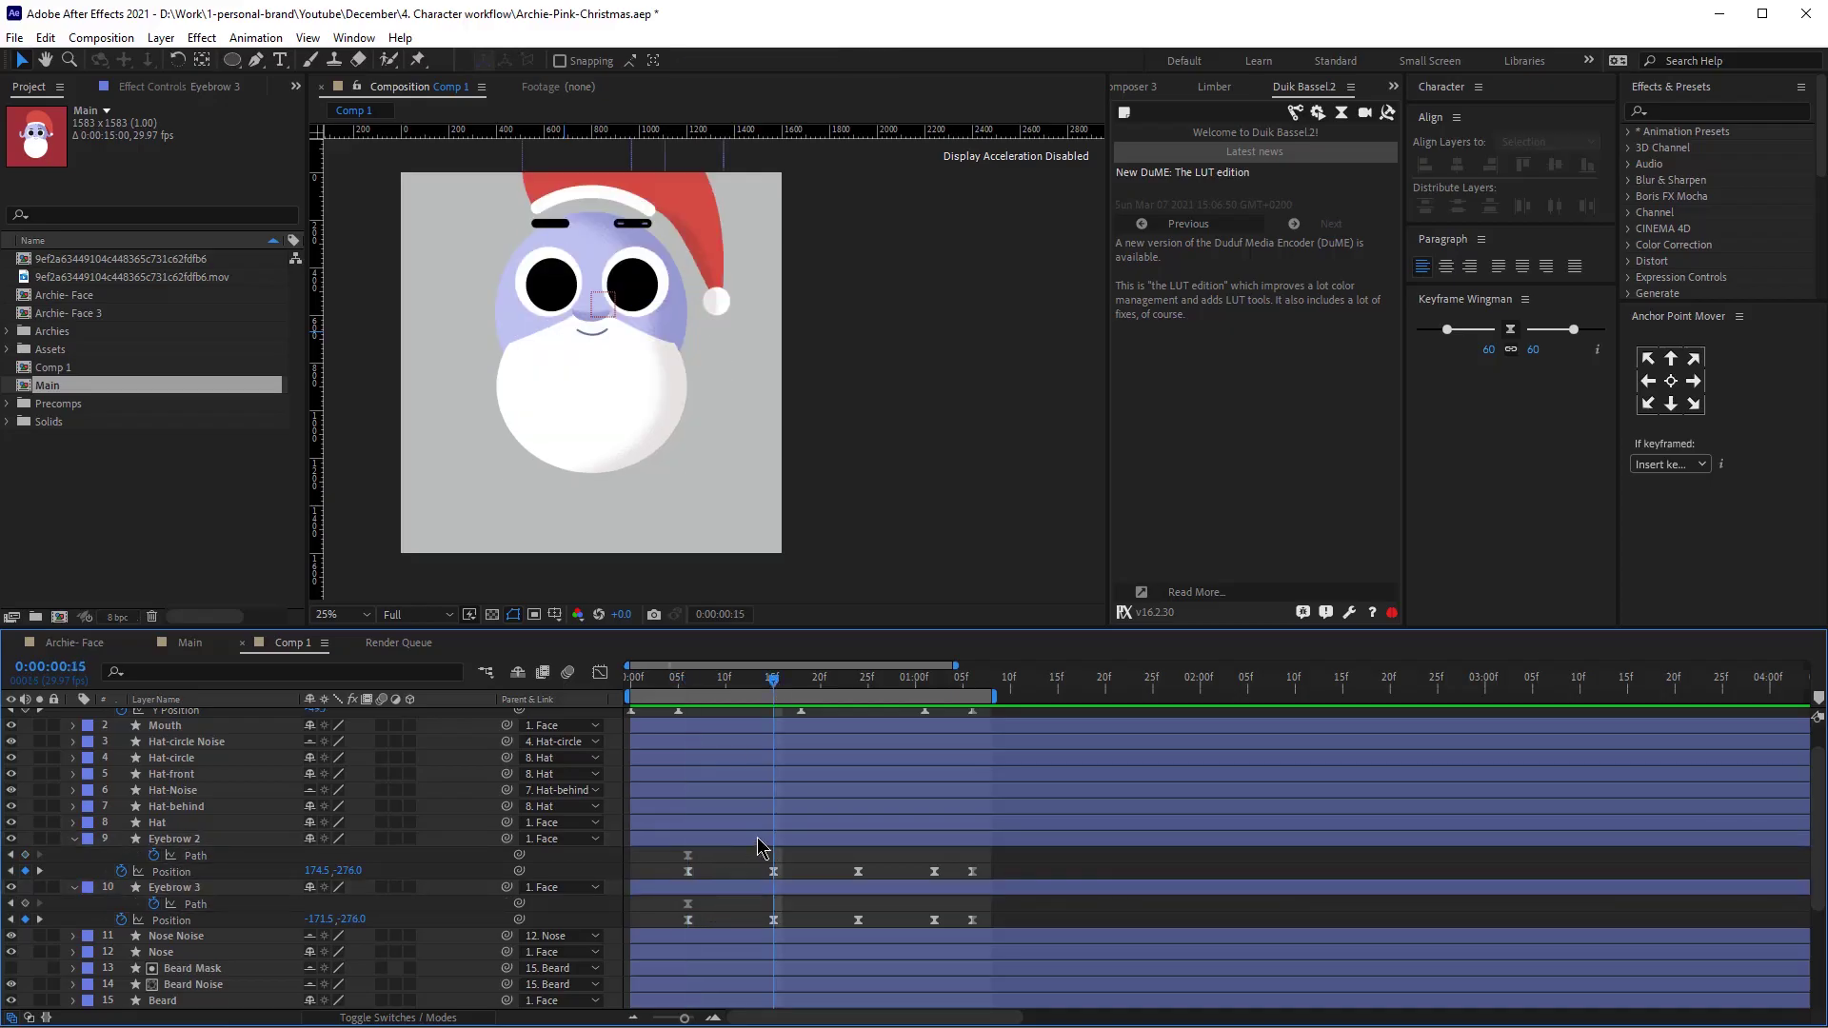
drag(561, 307, 613, 482)
scroll(597, 428, up, 1)
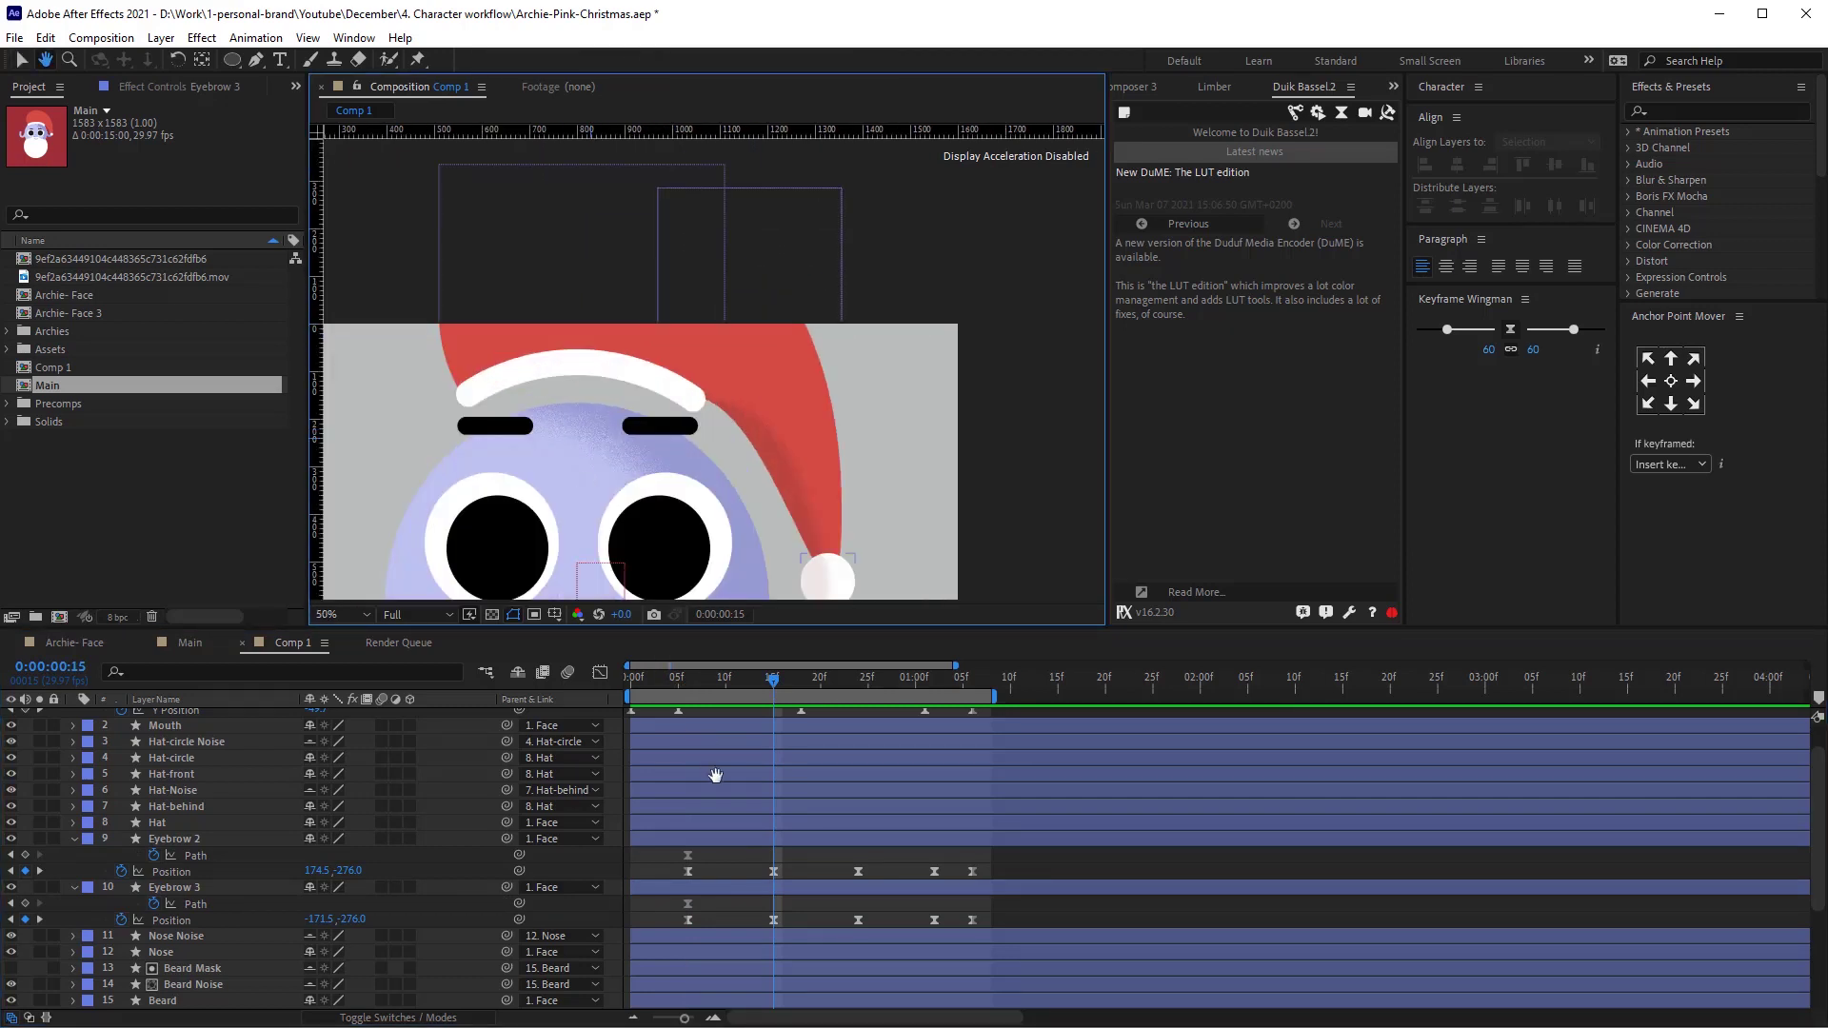
click(716, 838)
scroll(599, 409, up, 2)
key(g)
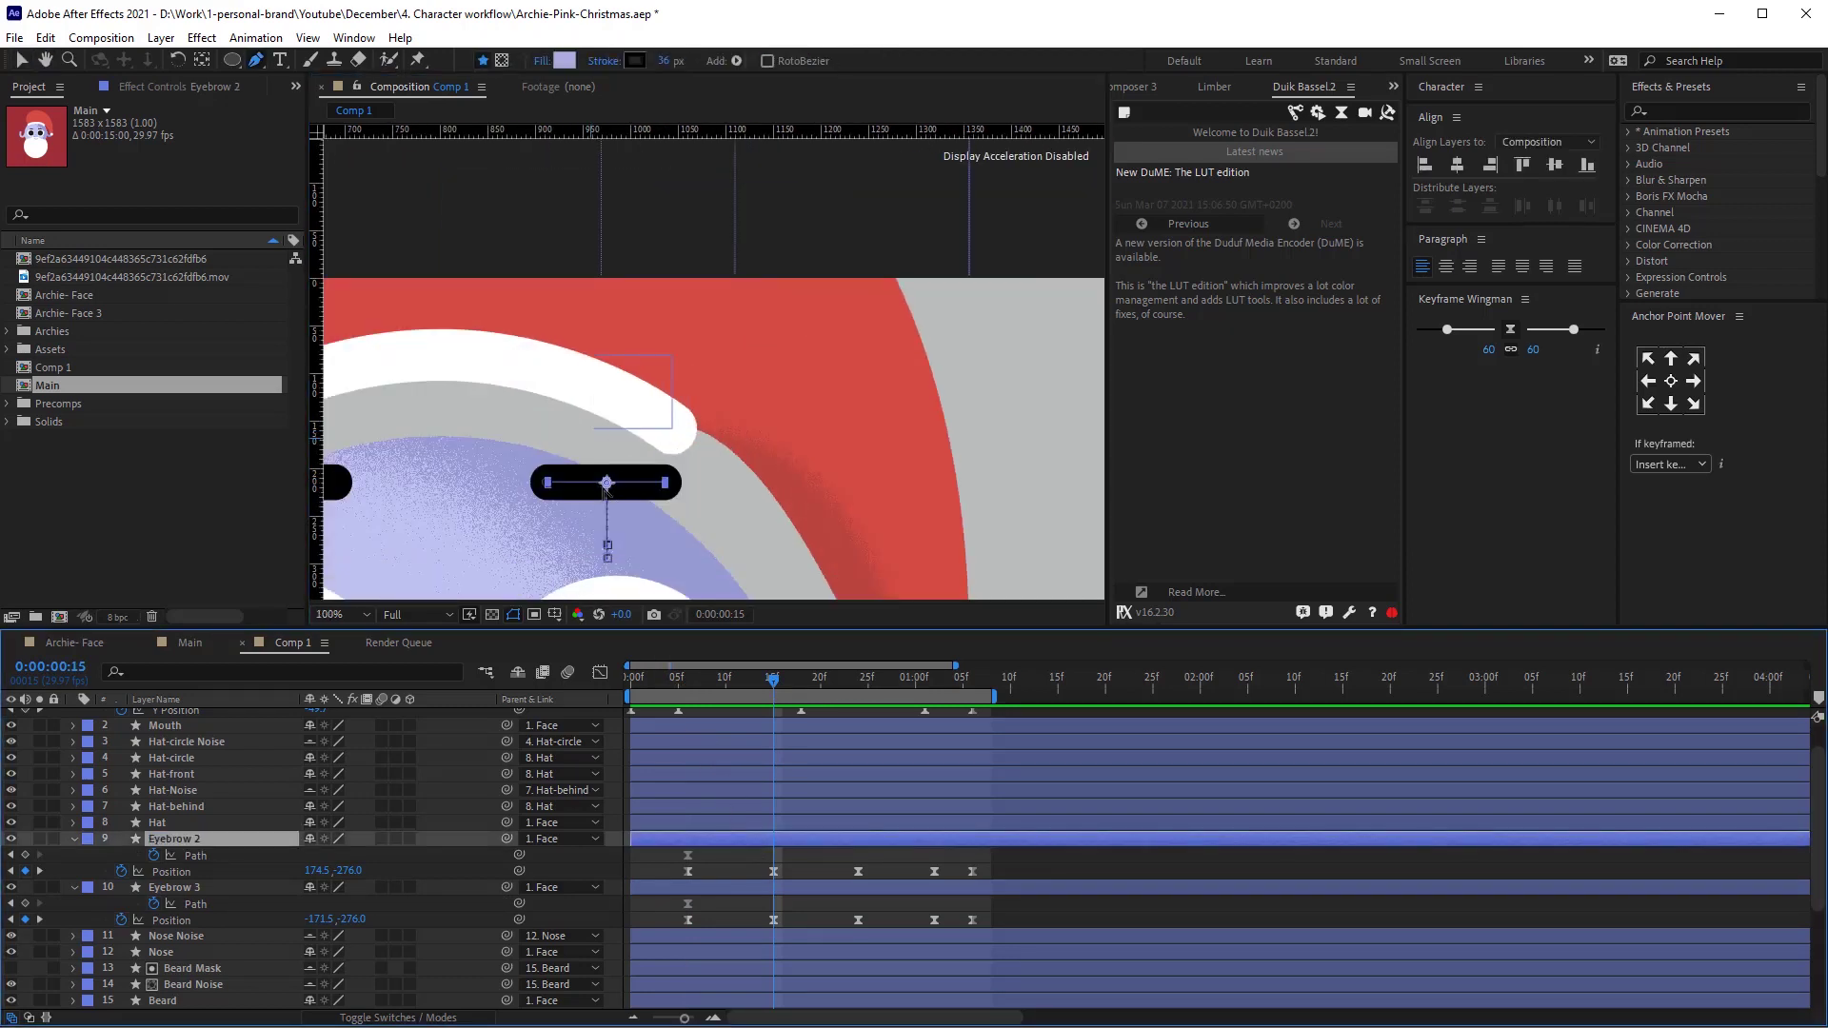
click(606, 483)
drag(247, 64, 344, 63)
click(607, 484)
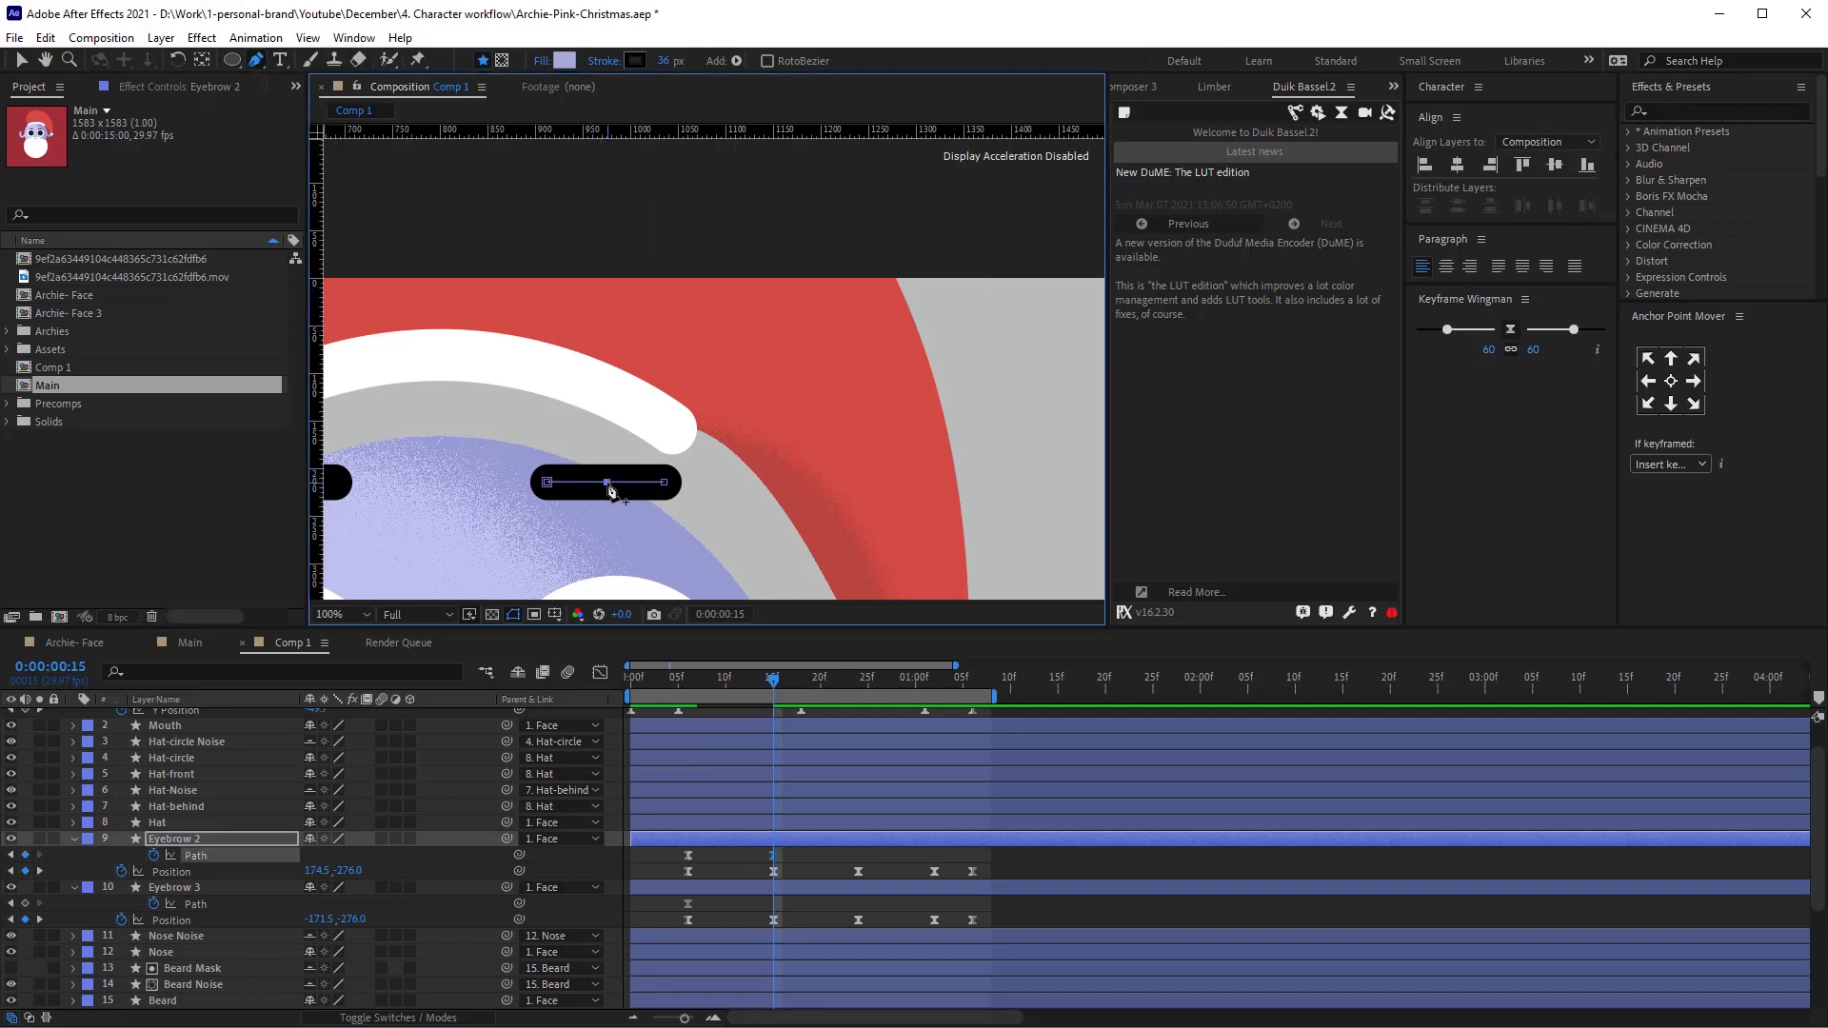
mouse_move(607, 483)
mouse_down()
mouse_move(640, 483)
mouse_move(605, 464)
mouse_up()
key(v)
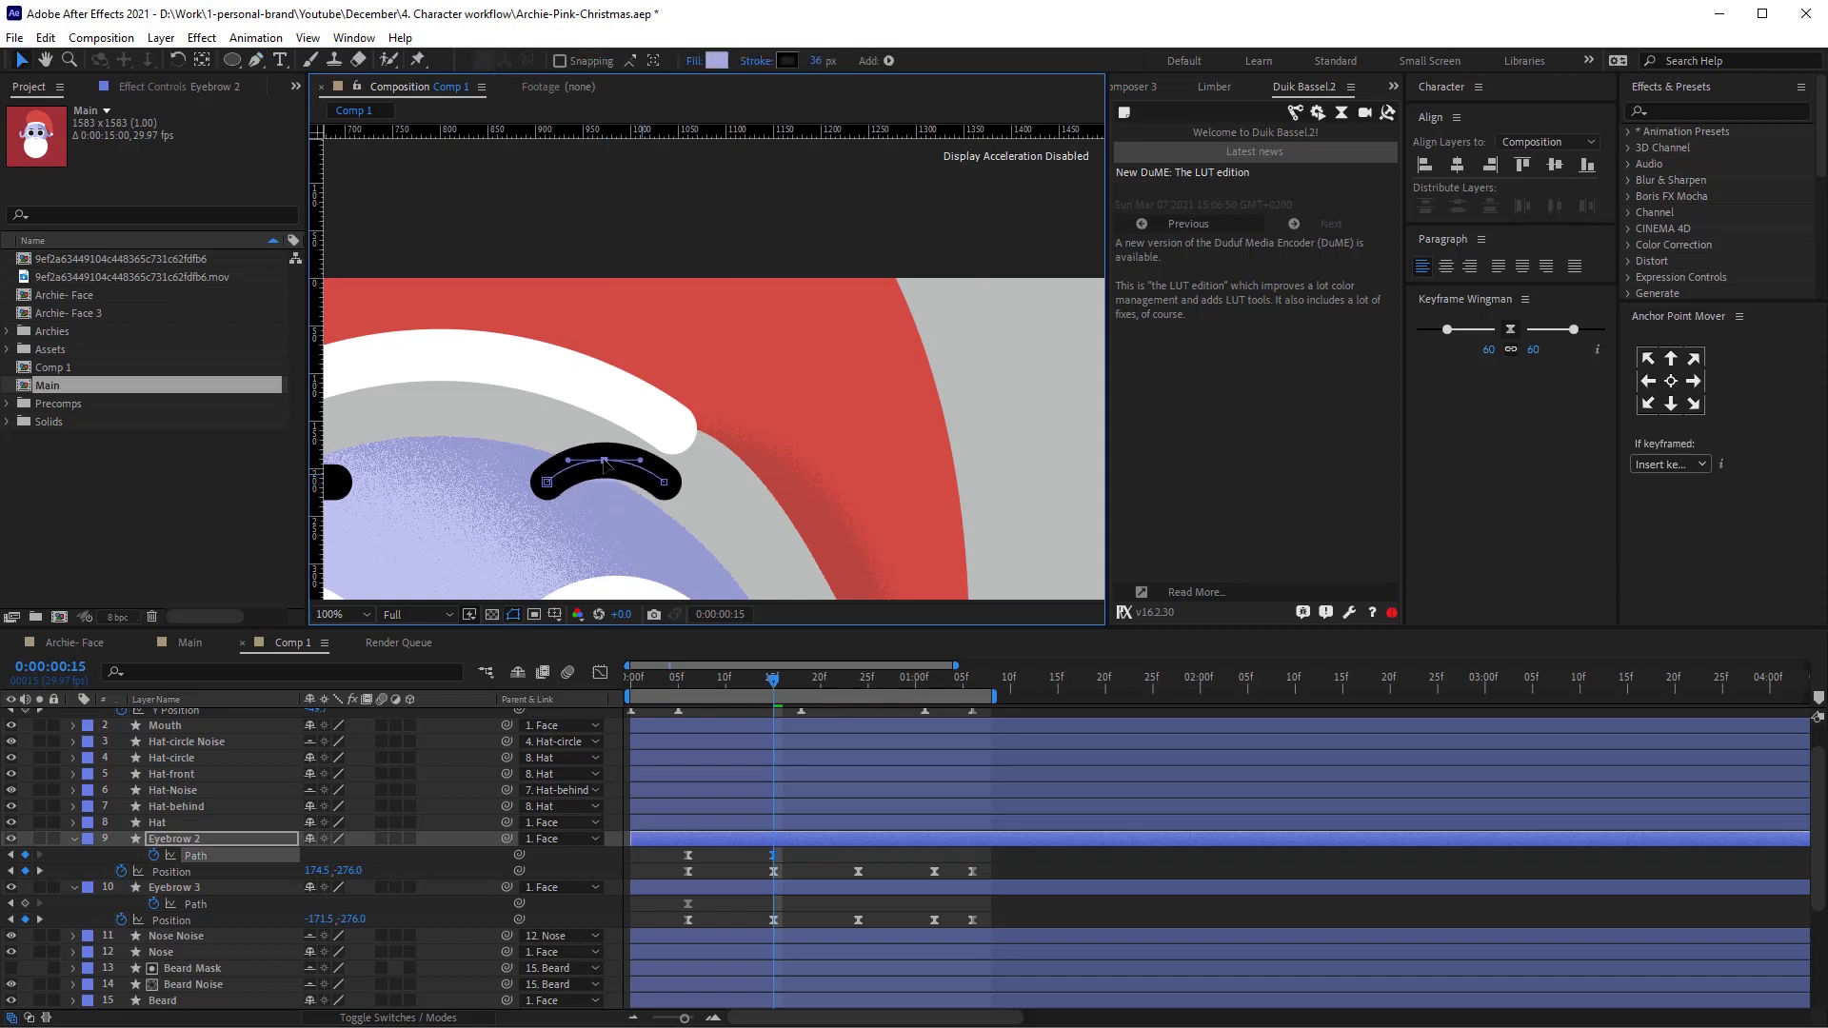
Bend Eyebrow 3's path into a matching upward arch at 0:00:00:15 by raising its smooth middle point.
click(746, 891)
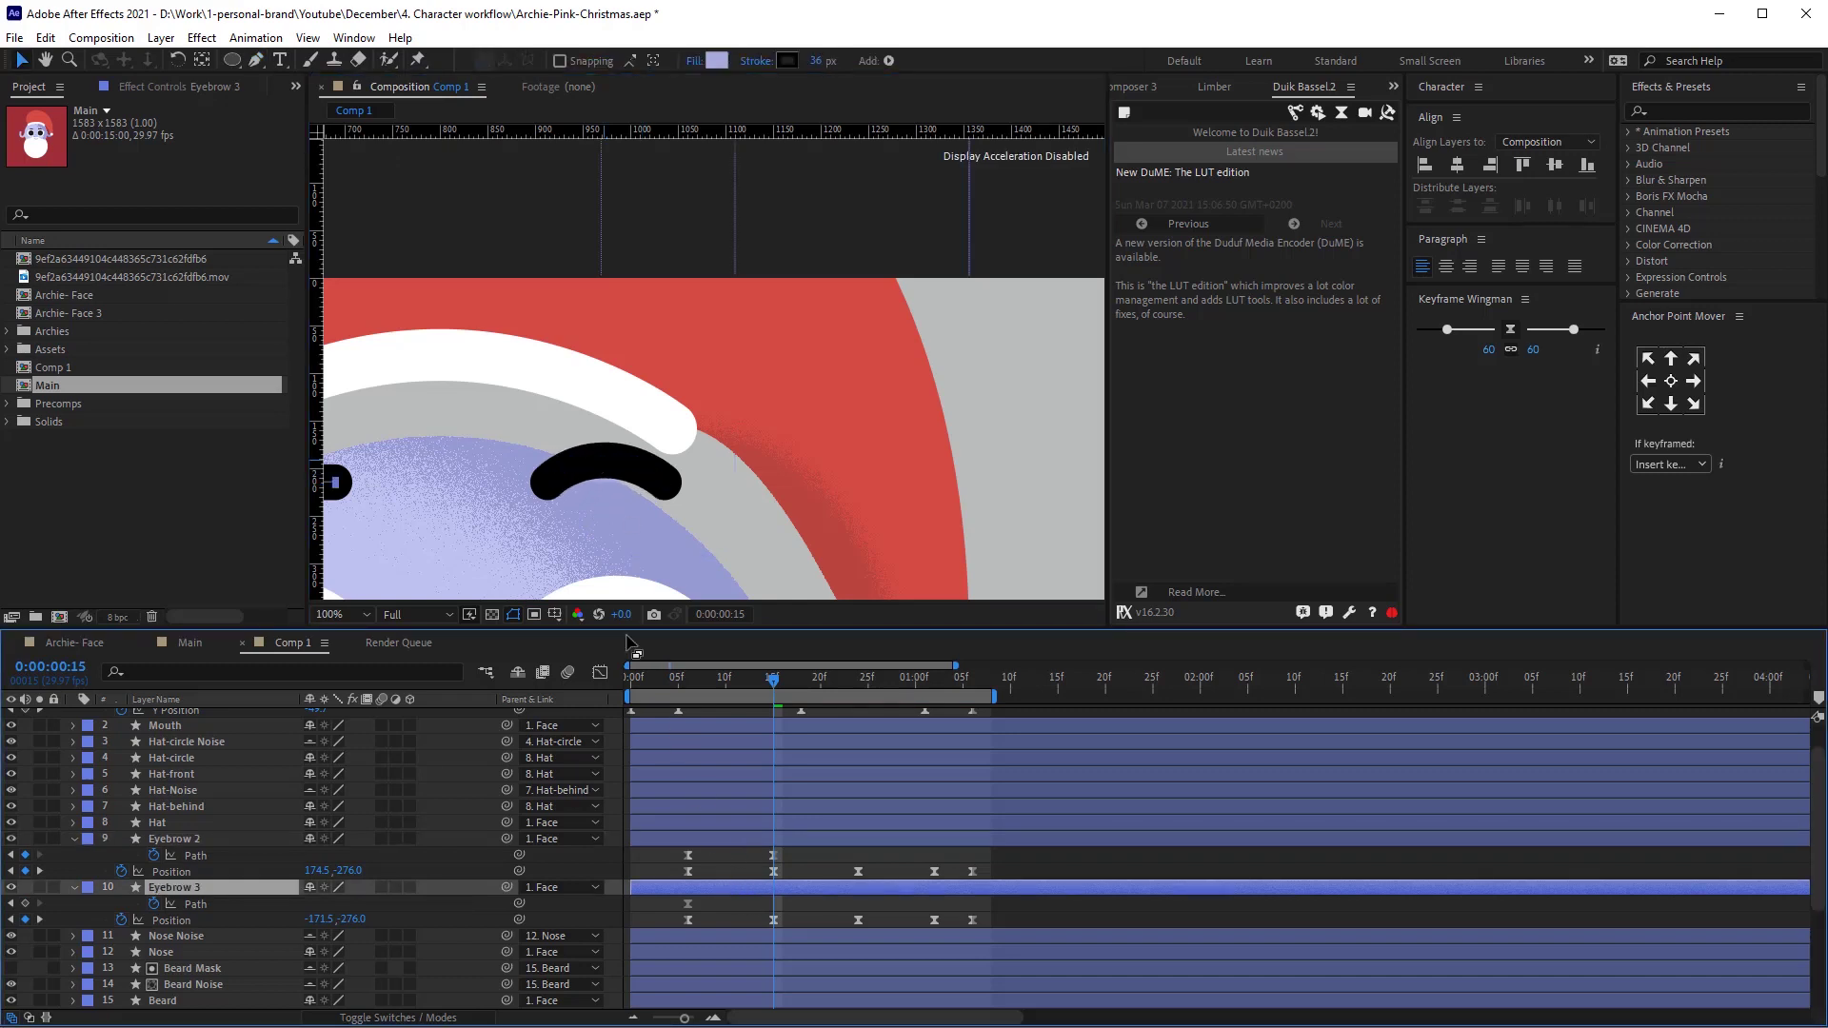
drag(516, 453, 954, 438)
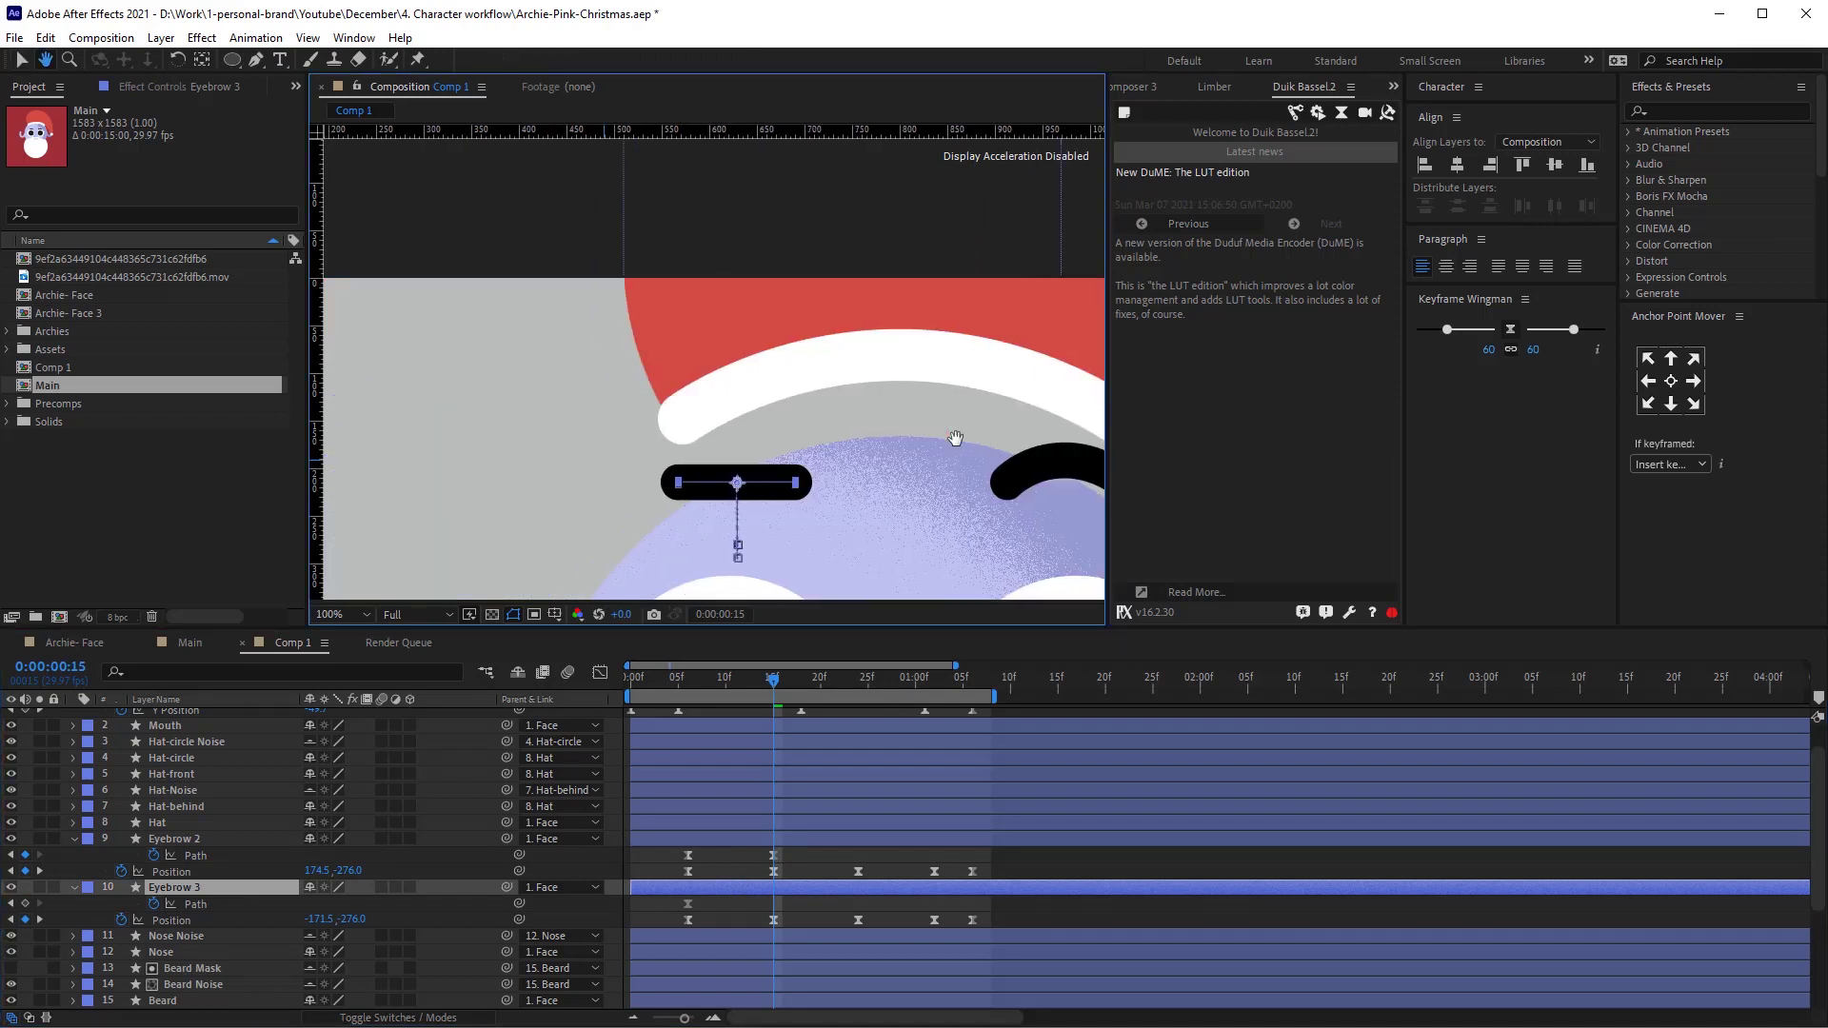
click(256, 59)
click(768, 483)
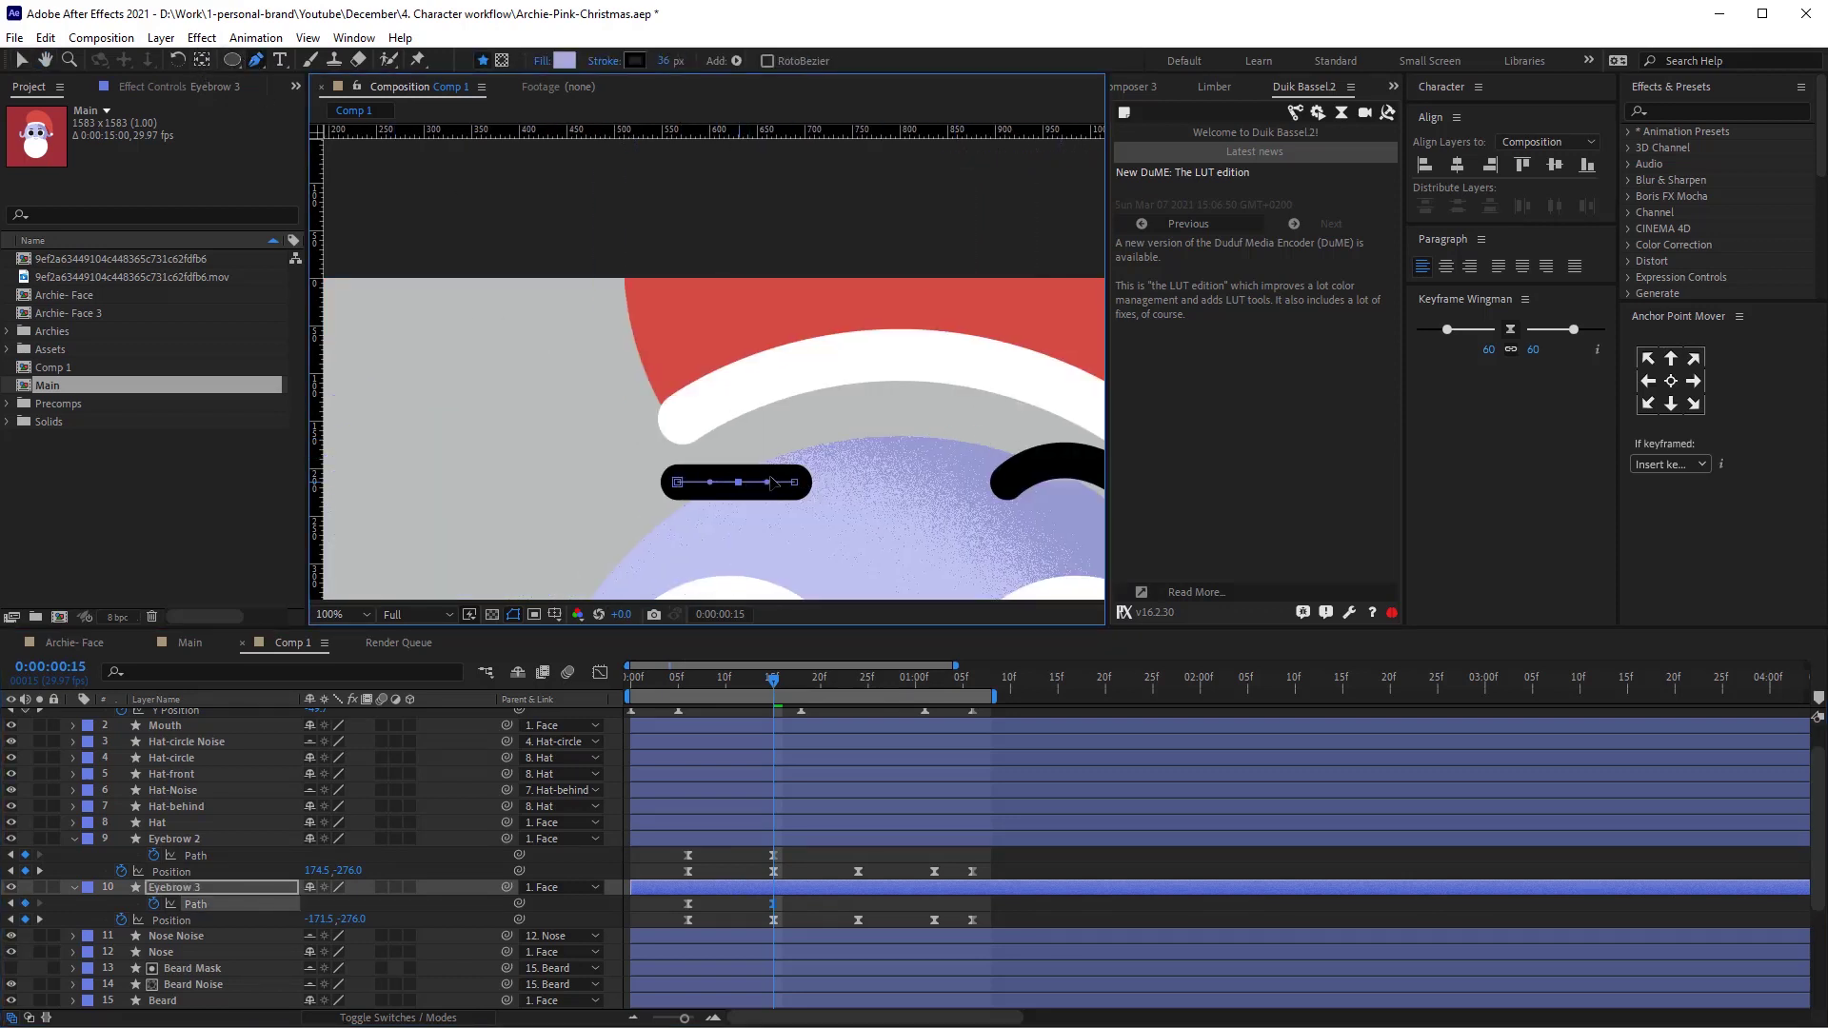
drag(738, 470, 737, 465)
Add Path keyframes at 0:00:00:24 to Eyebrow 2 and Eyebrow 3 to hold their arched shapes.
click(859, 680)
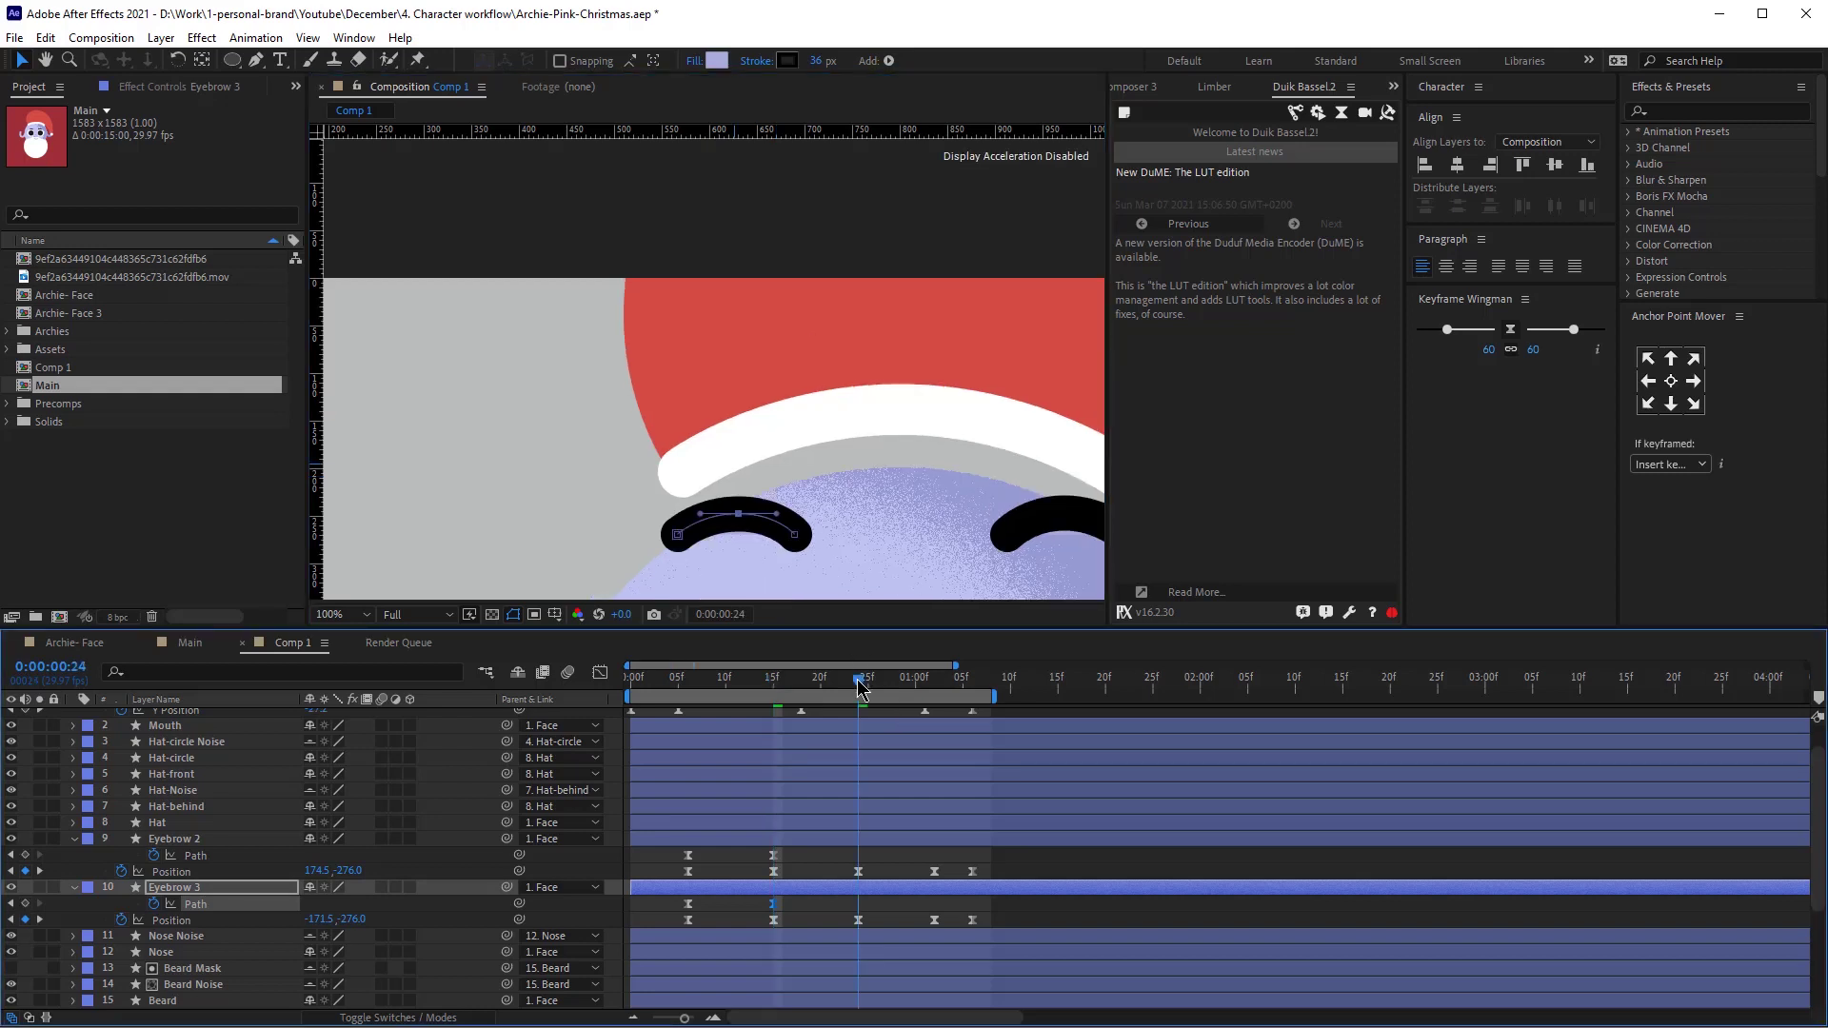
drag(862, 495, 716, 214)
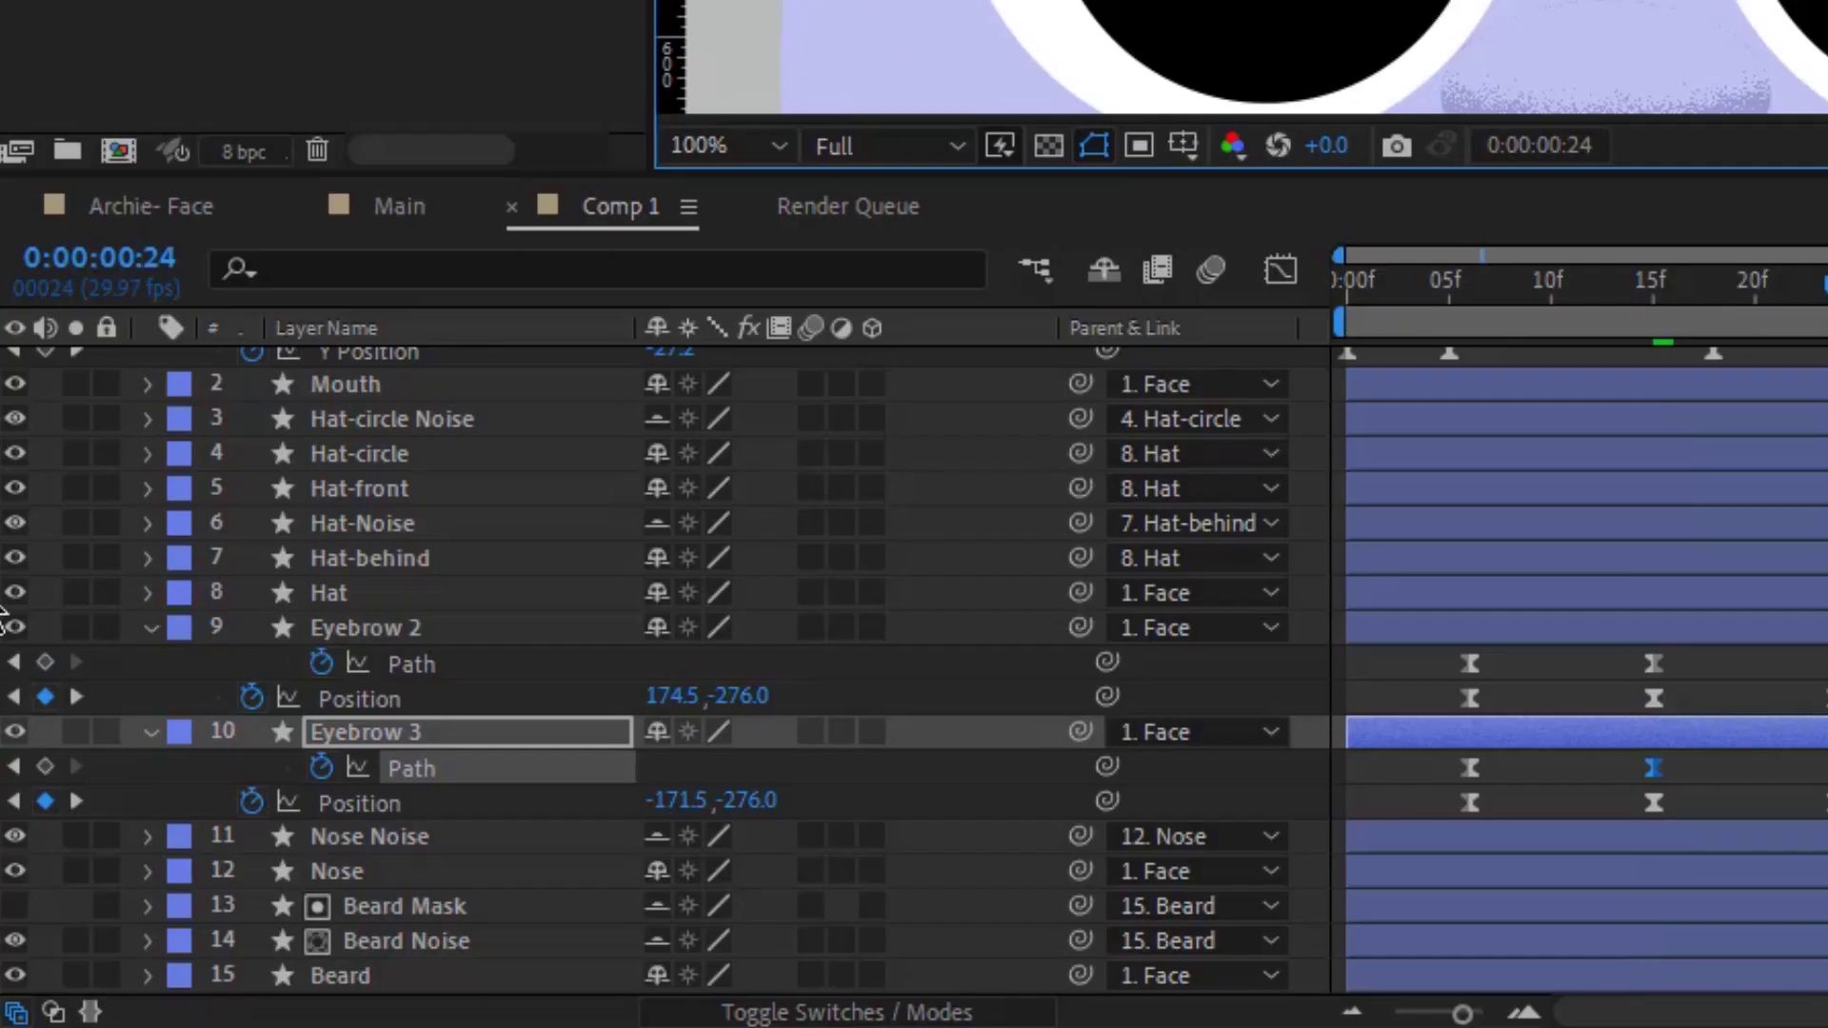
click(25, 855)
click(25, 903)
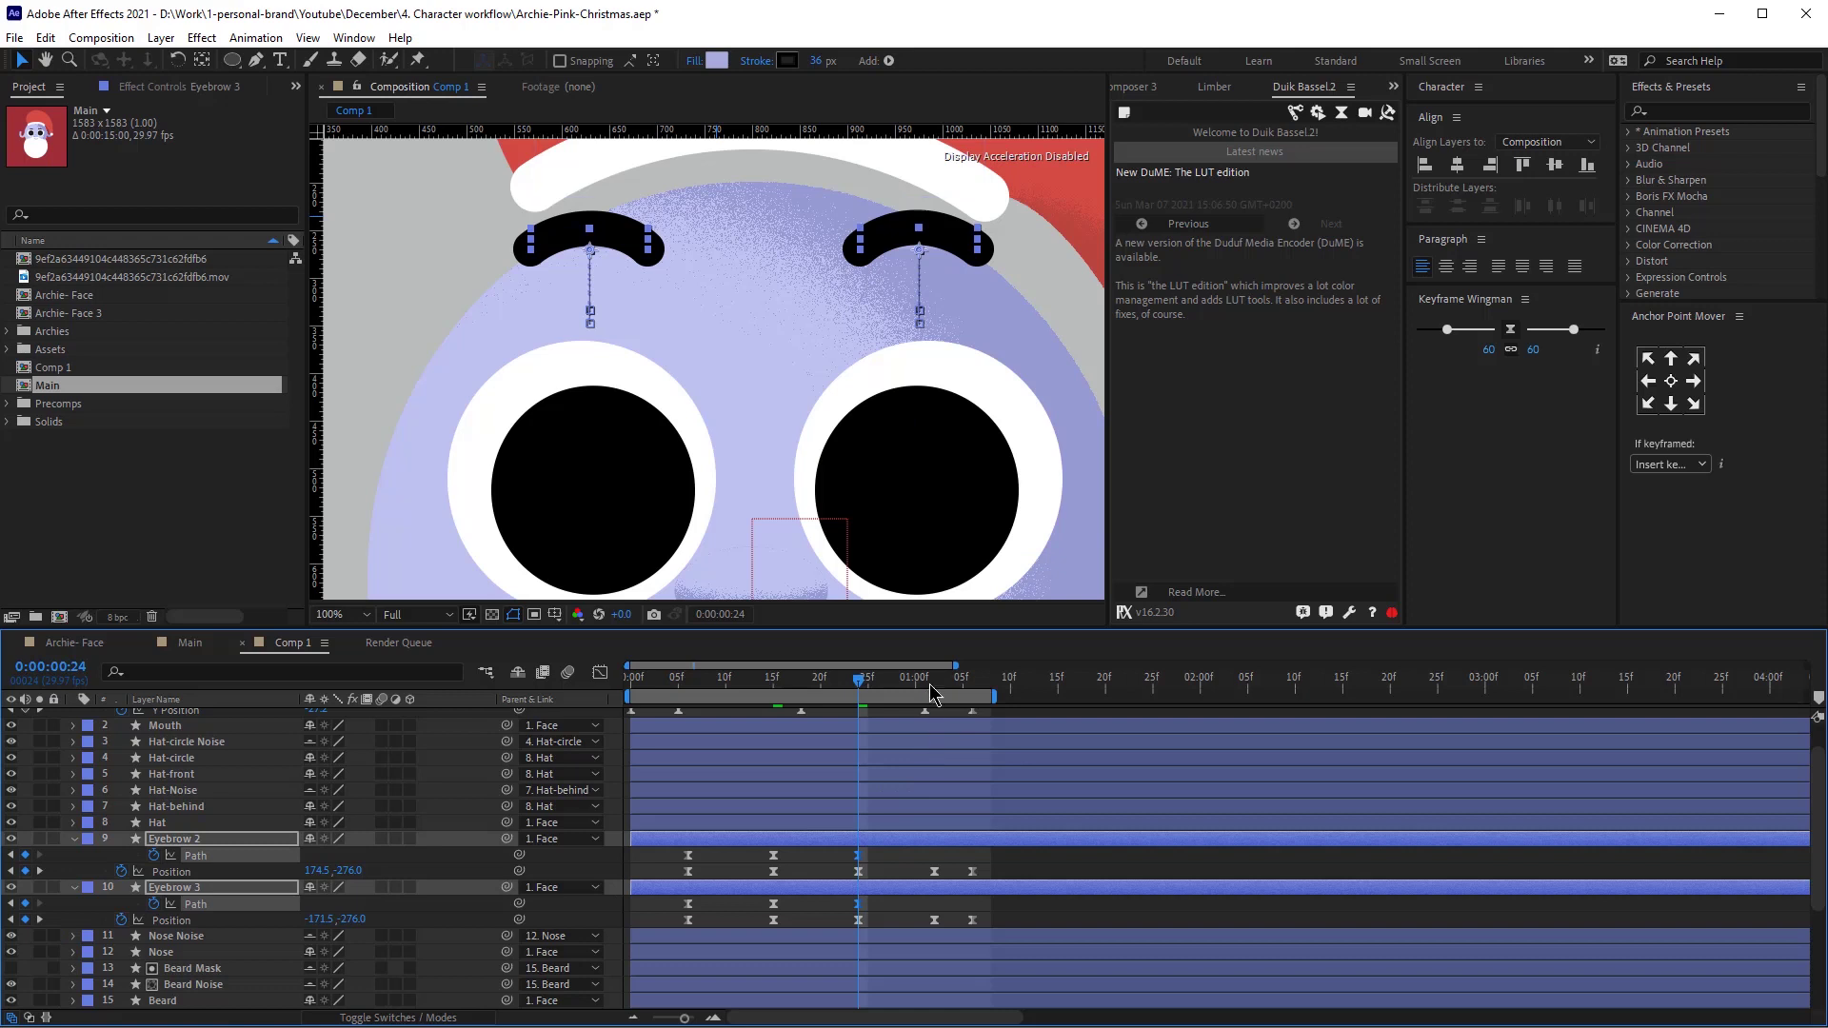
At 0:00:01:02, pull Eyebrow 3's middle path point down so the eyebrow curves slightly downward.
click(929, 680)
click(936, 685)
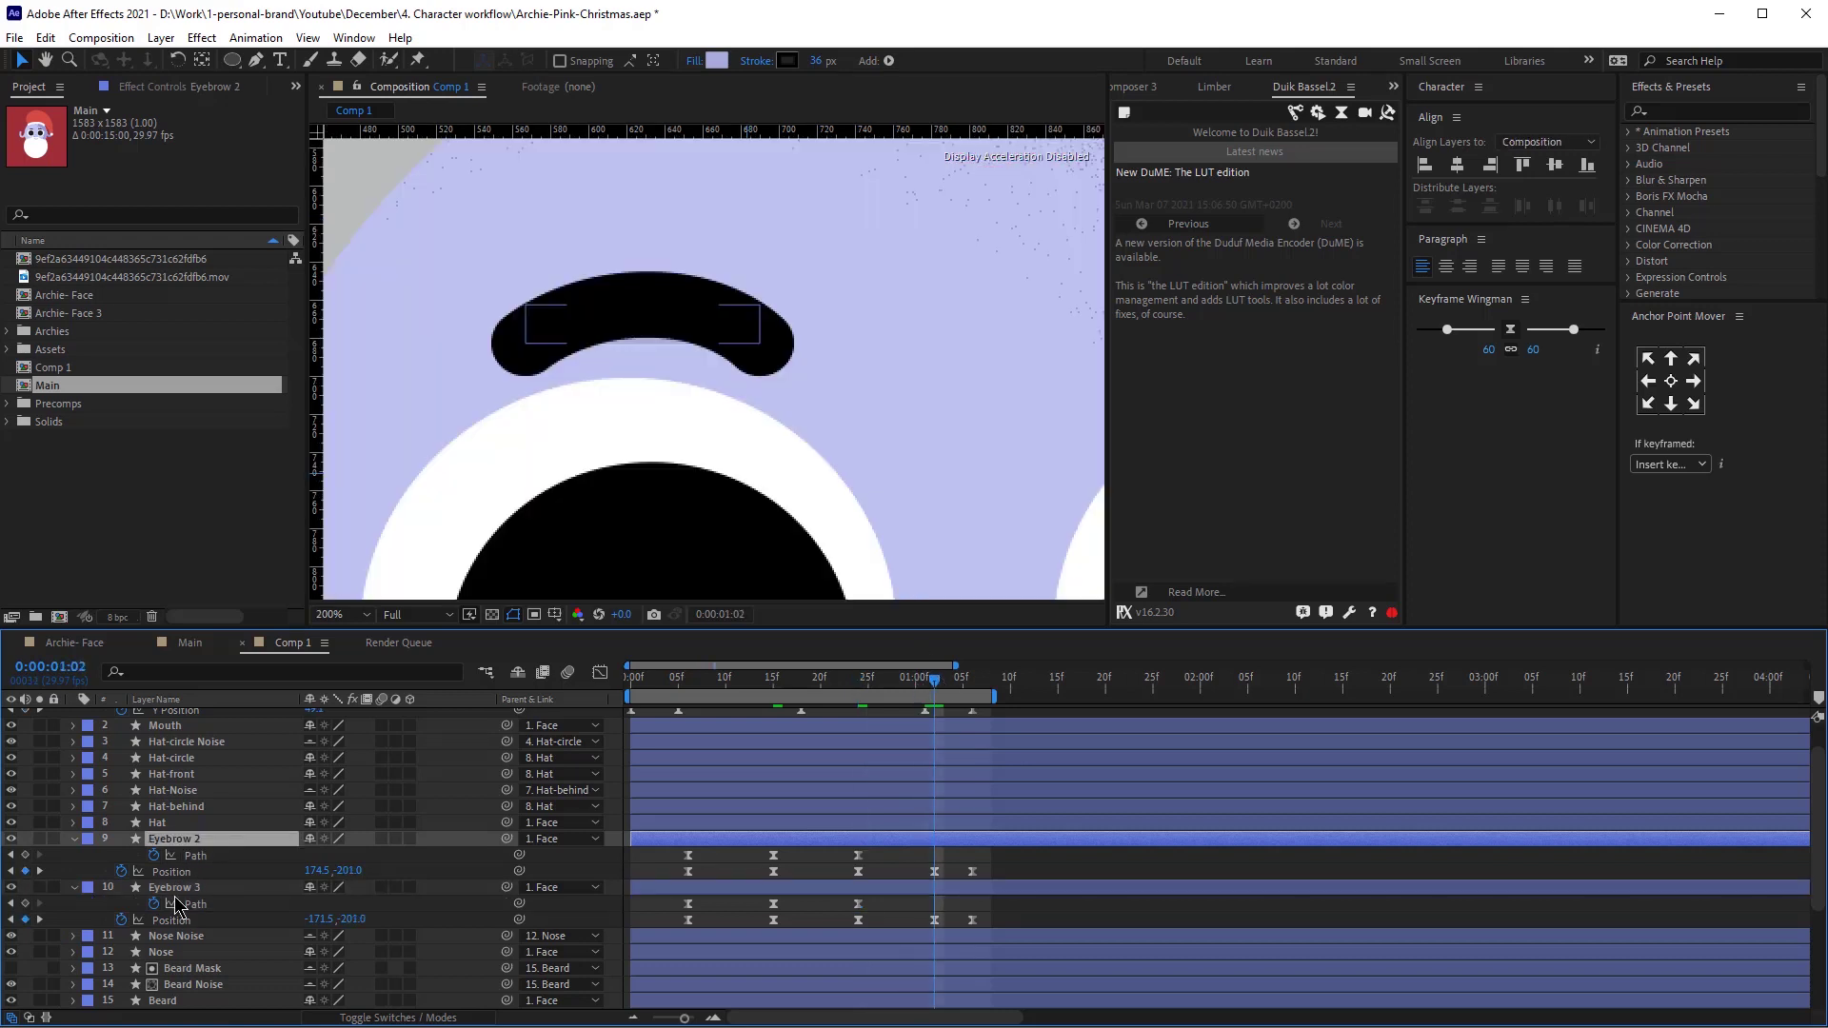
click(167, 889)
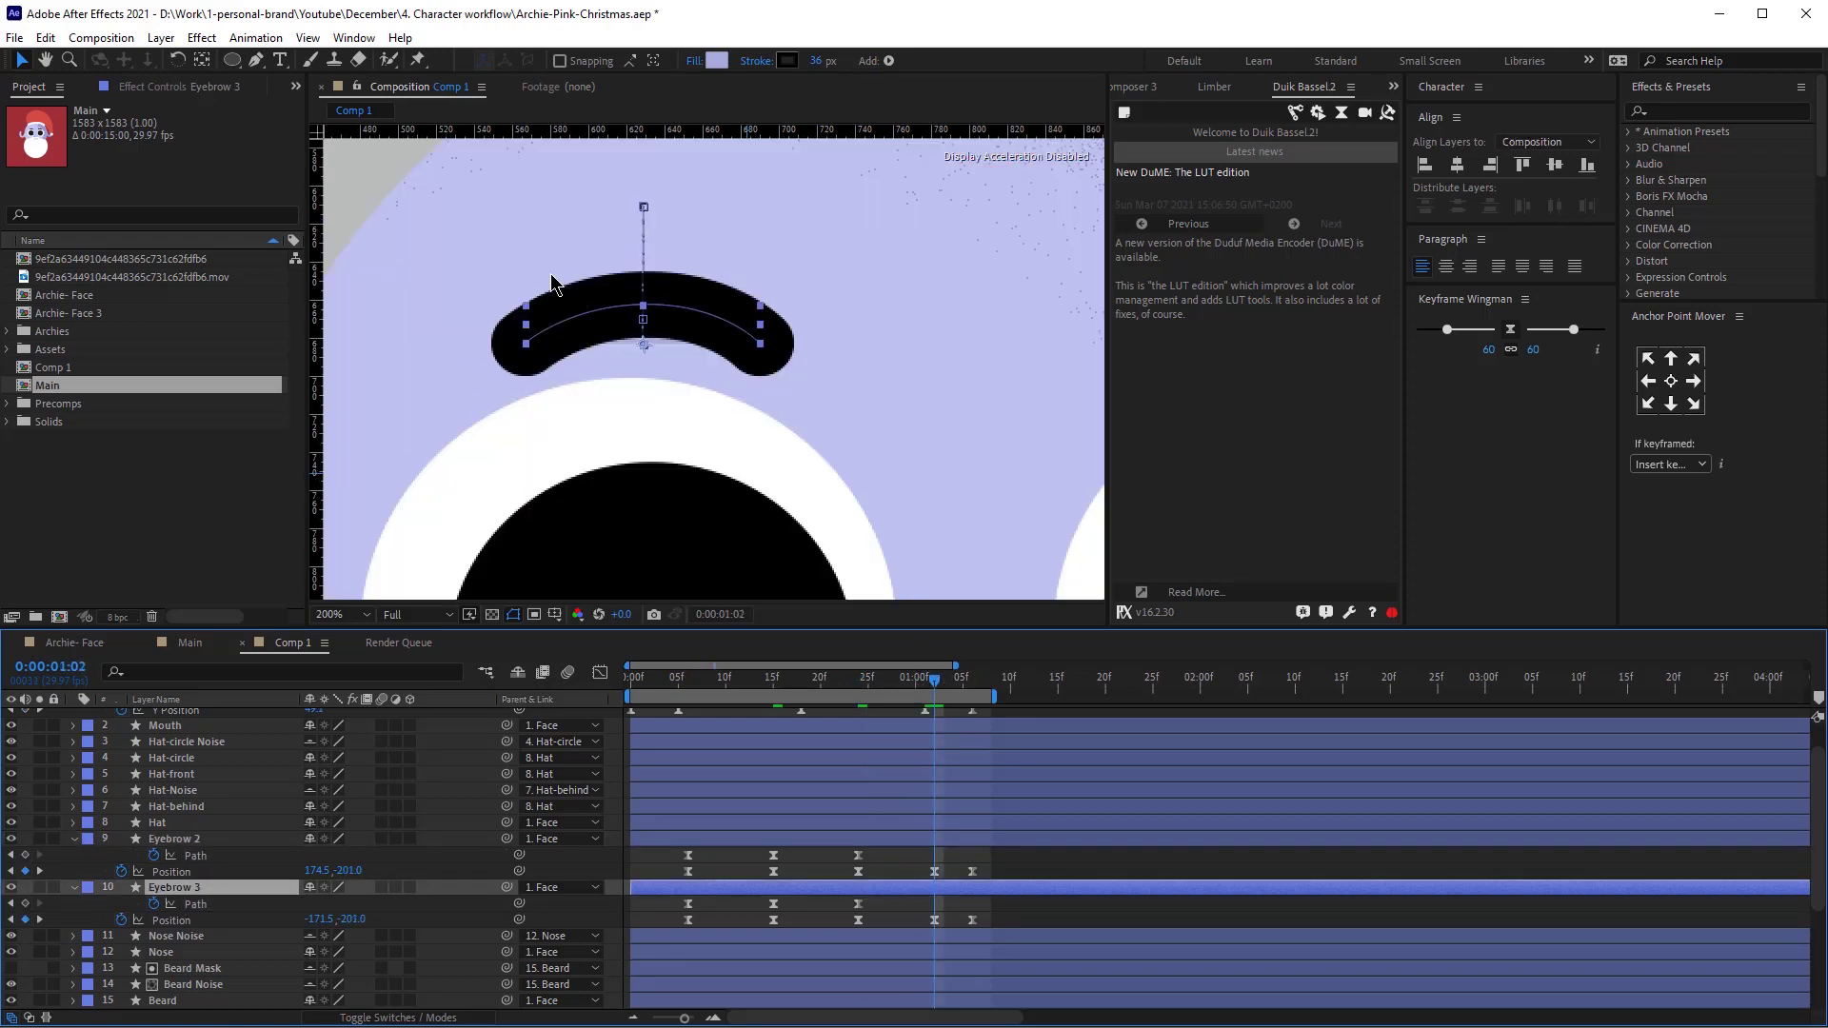
click(255, 60)
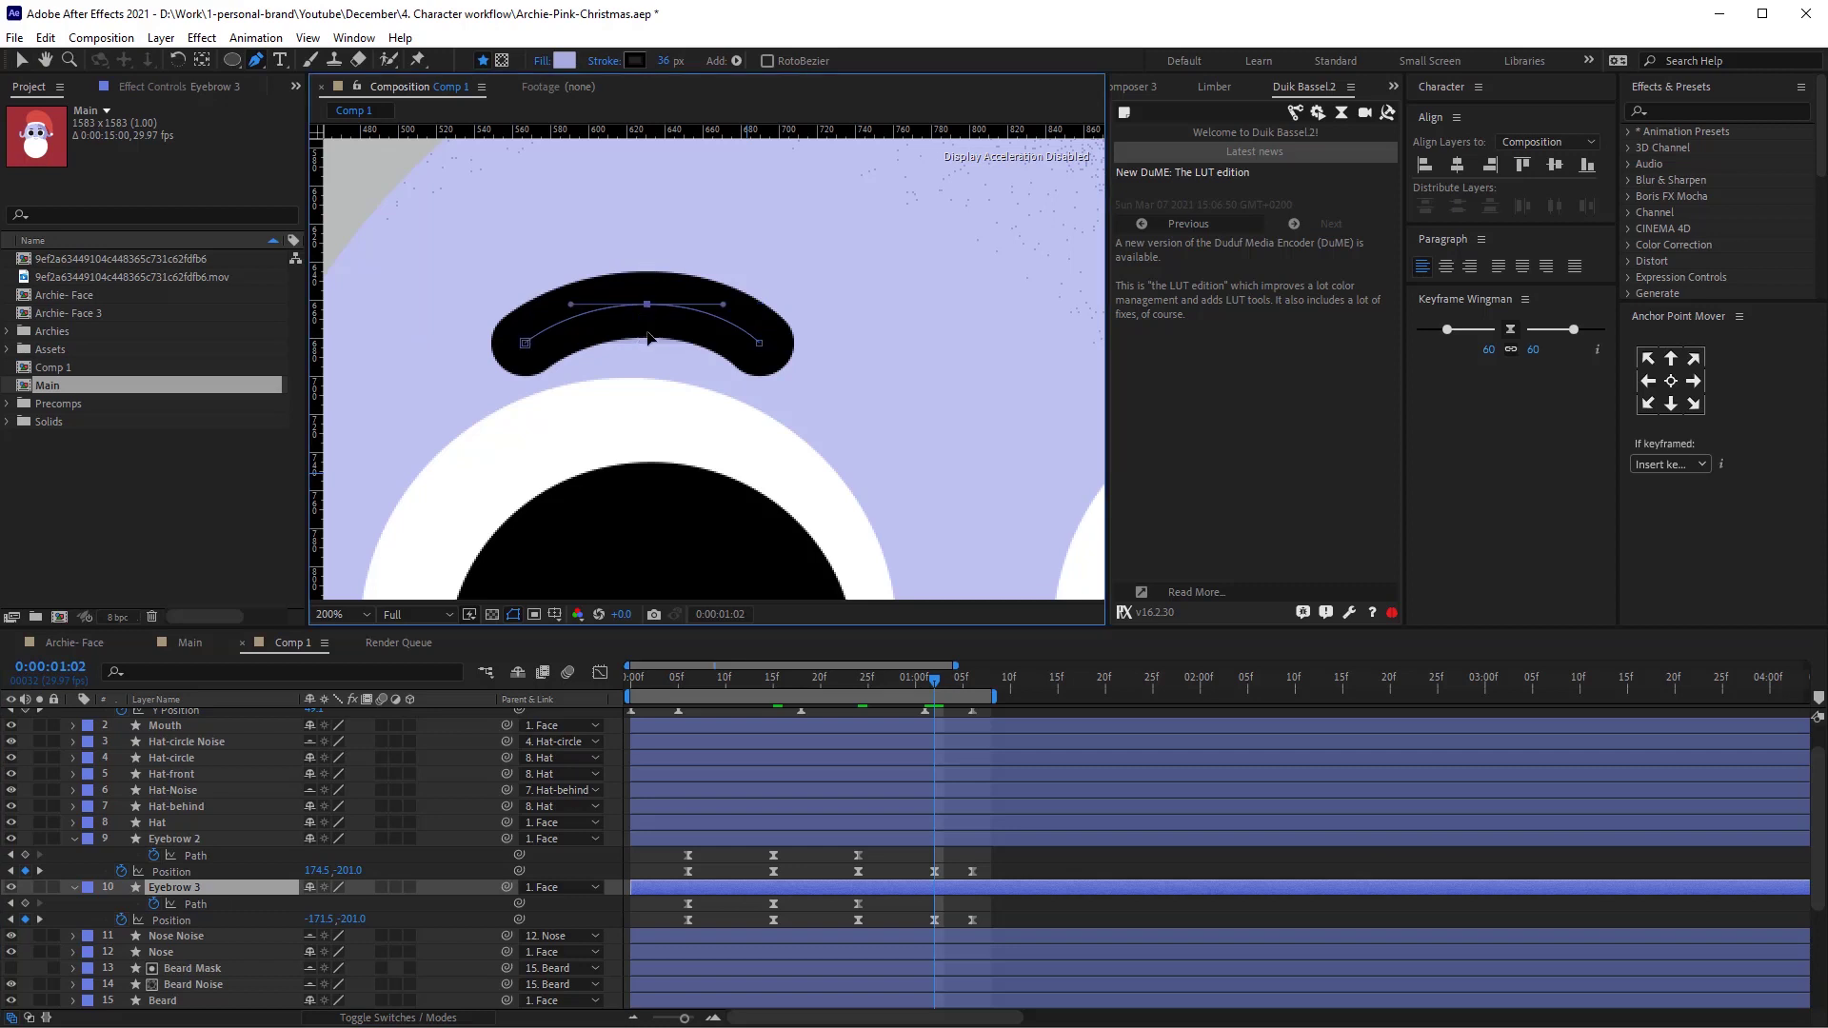
key(v)
drag(647, 304, 647, 360)
Curve Eyebrow 2's path slightly downward at 0:00:01:02 to match the other eyebrow.
click(954, 842)
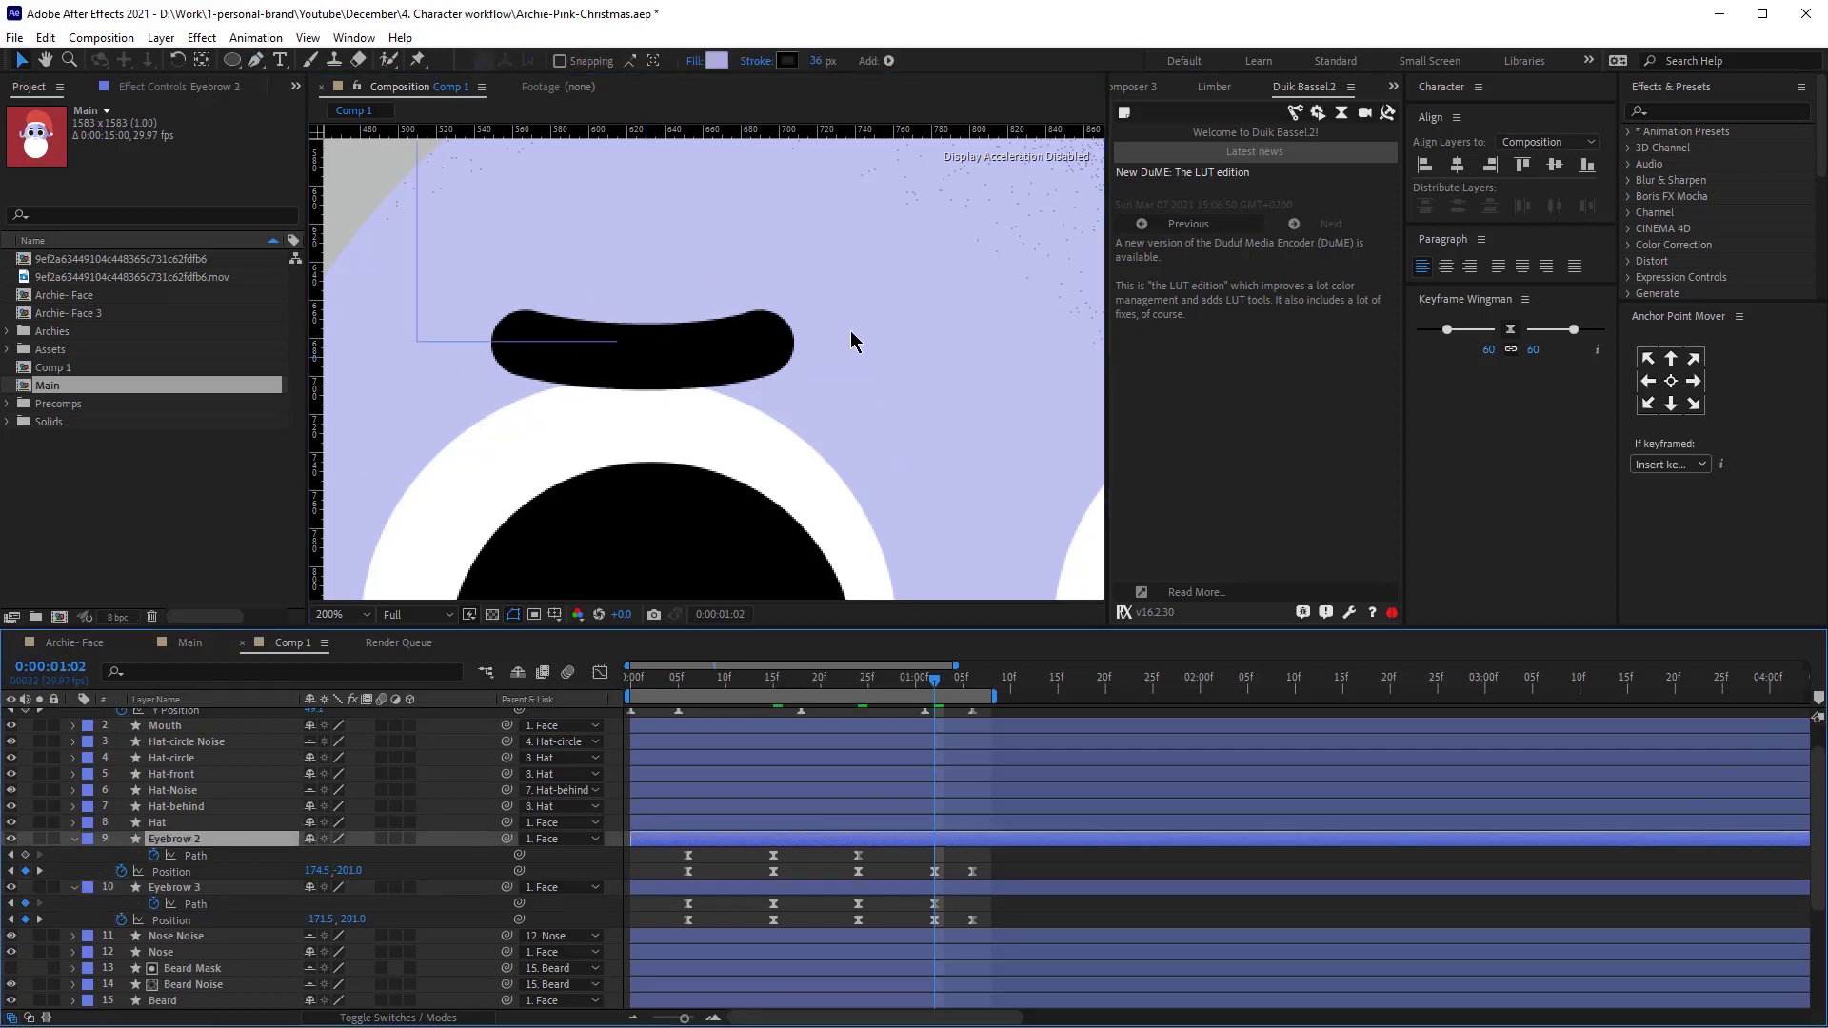
key(comma)
key(g)
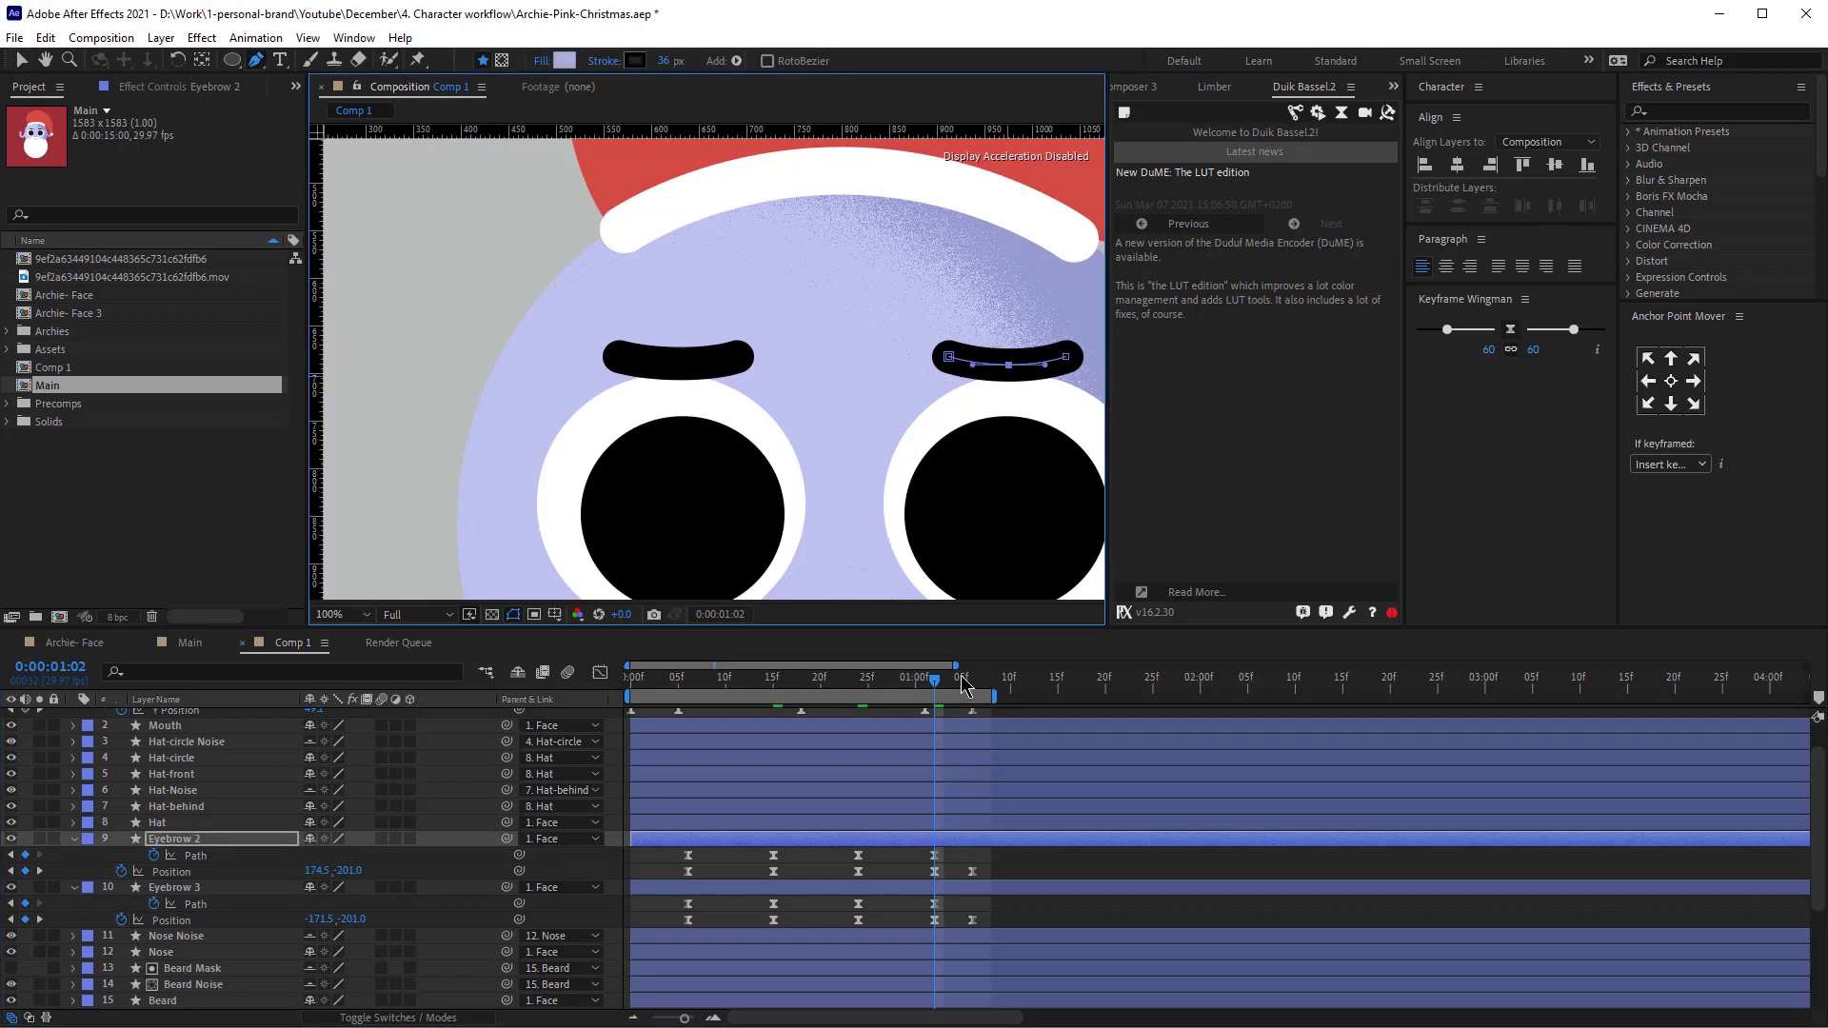
Copy both eyebrows' first Path keyframes to 0:00:01:06 and preview the animation.
click(972, 679)
click(688, 855)
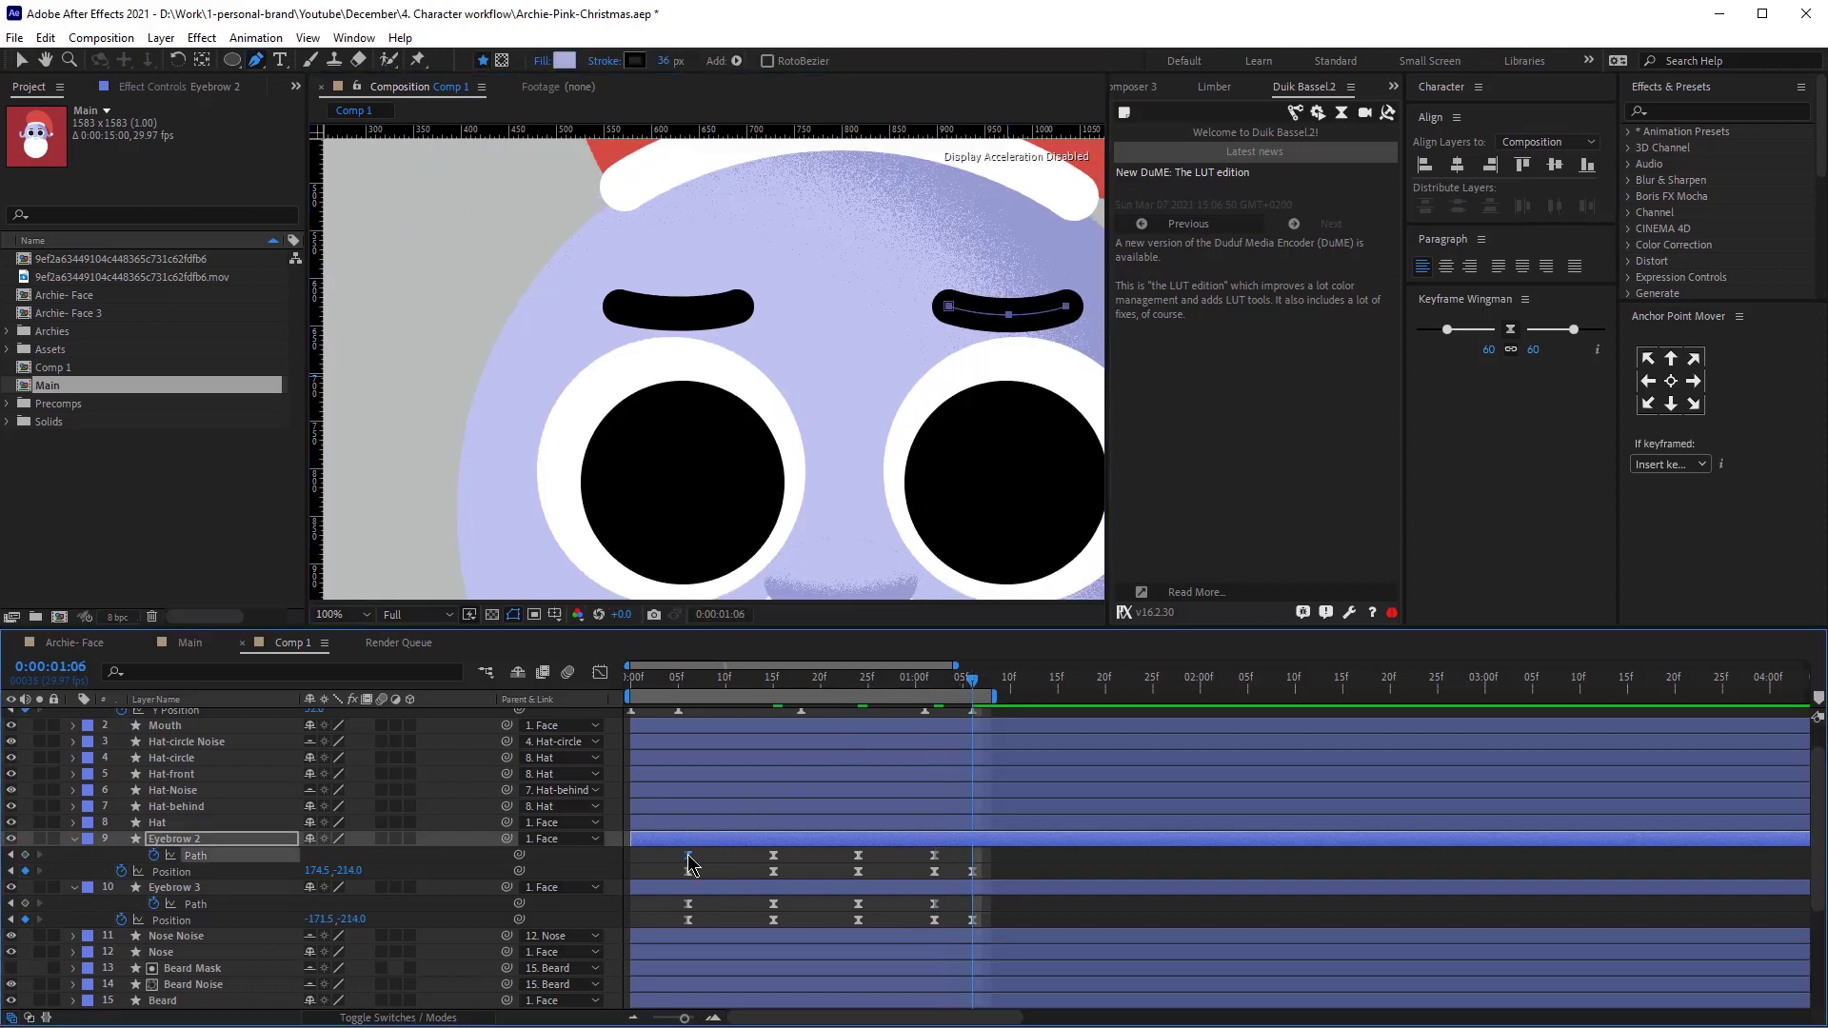
click(688, 904)
key(ctrl+c)
key(ctrl+v)
scroll(730, 457, down, 2)
key(space)
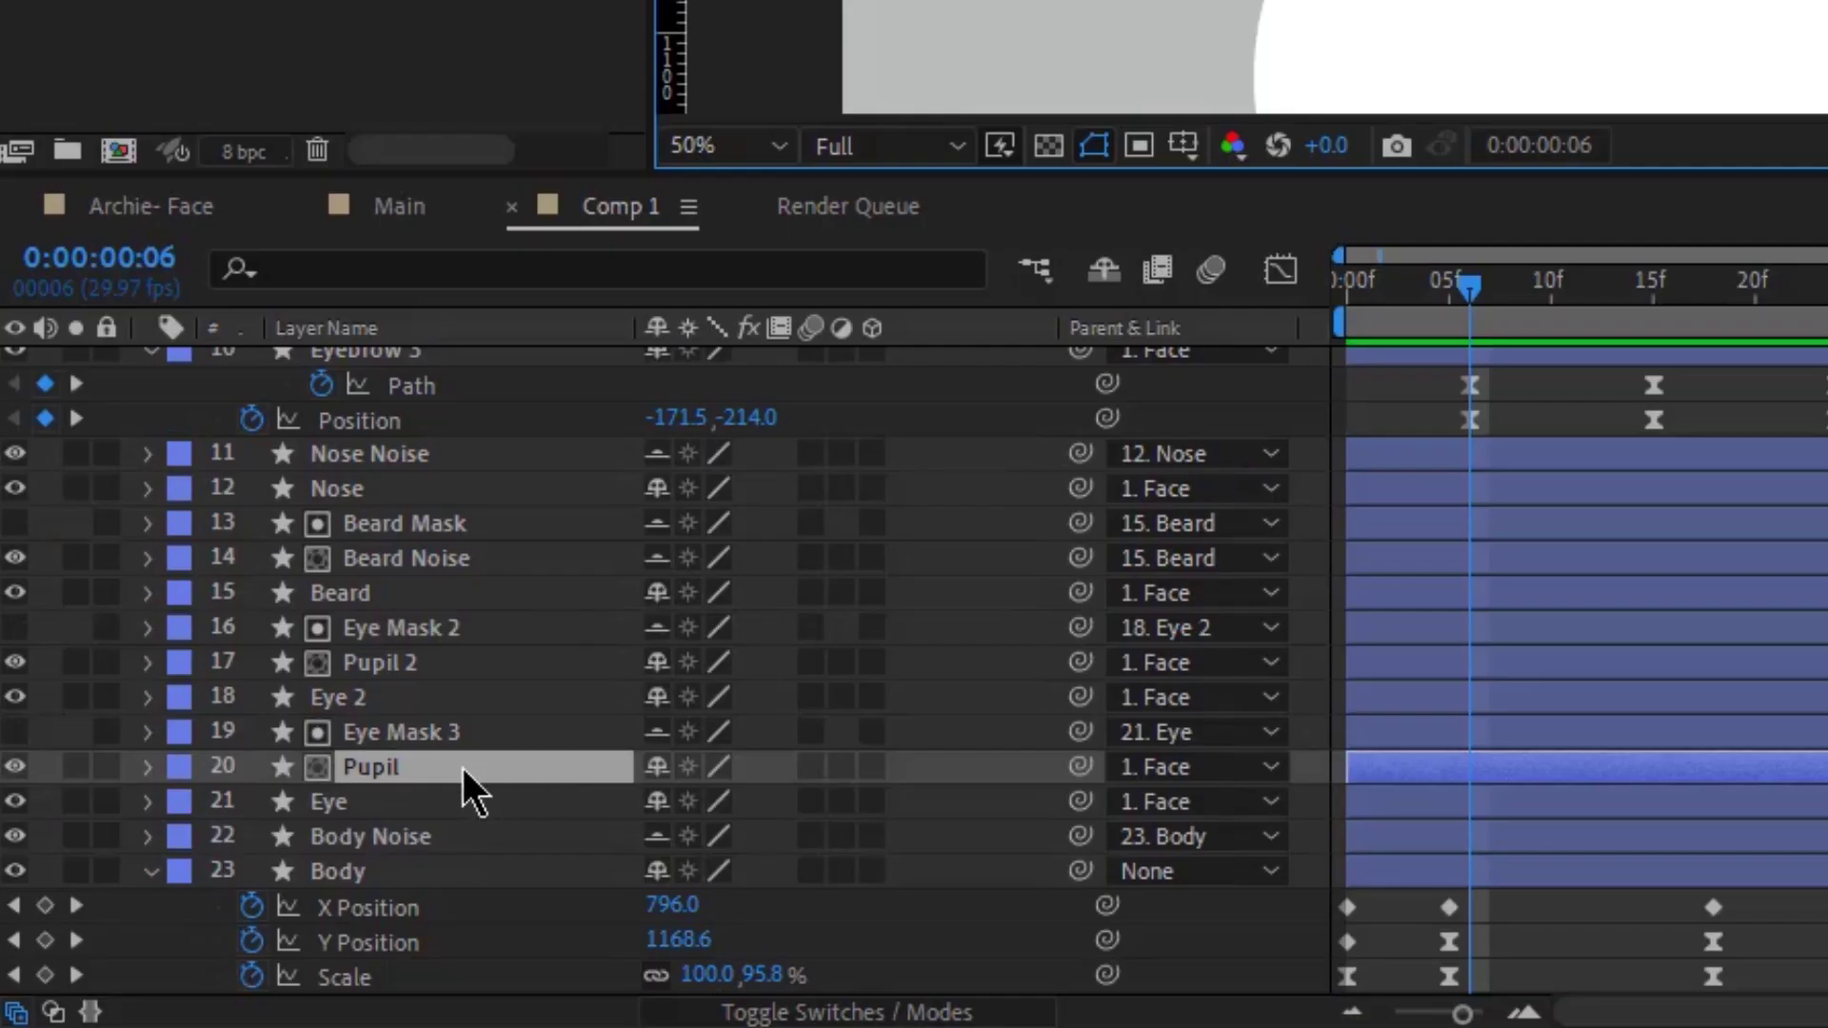
Add Position keyframes to Pupil and Pupil 2 at 0:00:00:06.
ctrl+click(400, 663)
key(p)
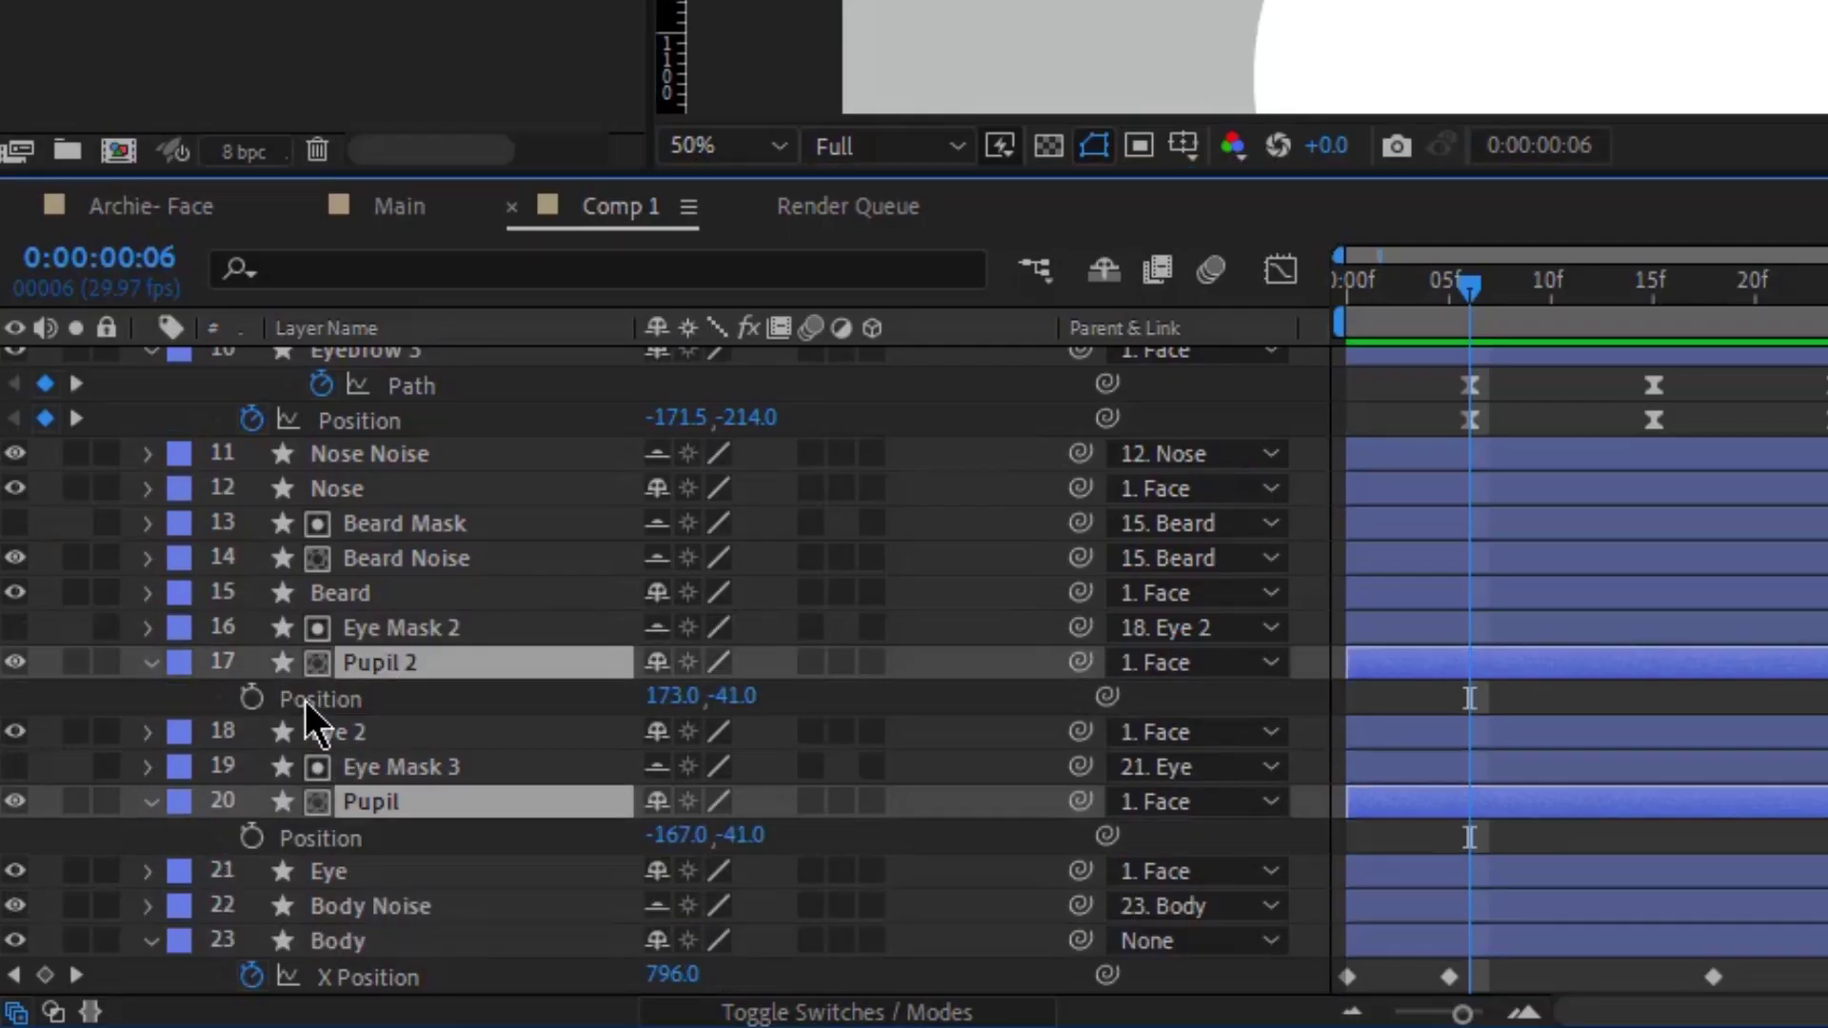
click(253, 697)
At 0:00:00:13, move the pupils up and inward, with Pupil 2 at 151, -103.5 and Pupil at -145, -107.4.
drag(1545, 303, 1610, 282)
drag(885, 303, 885, 270)
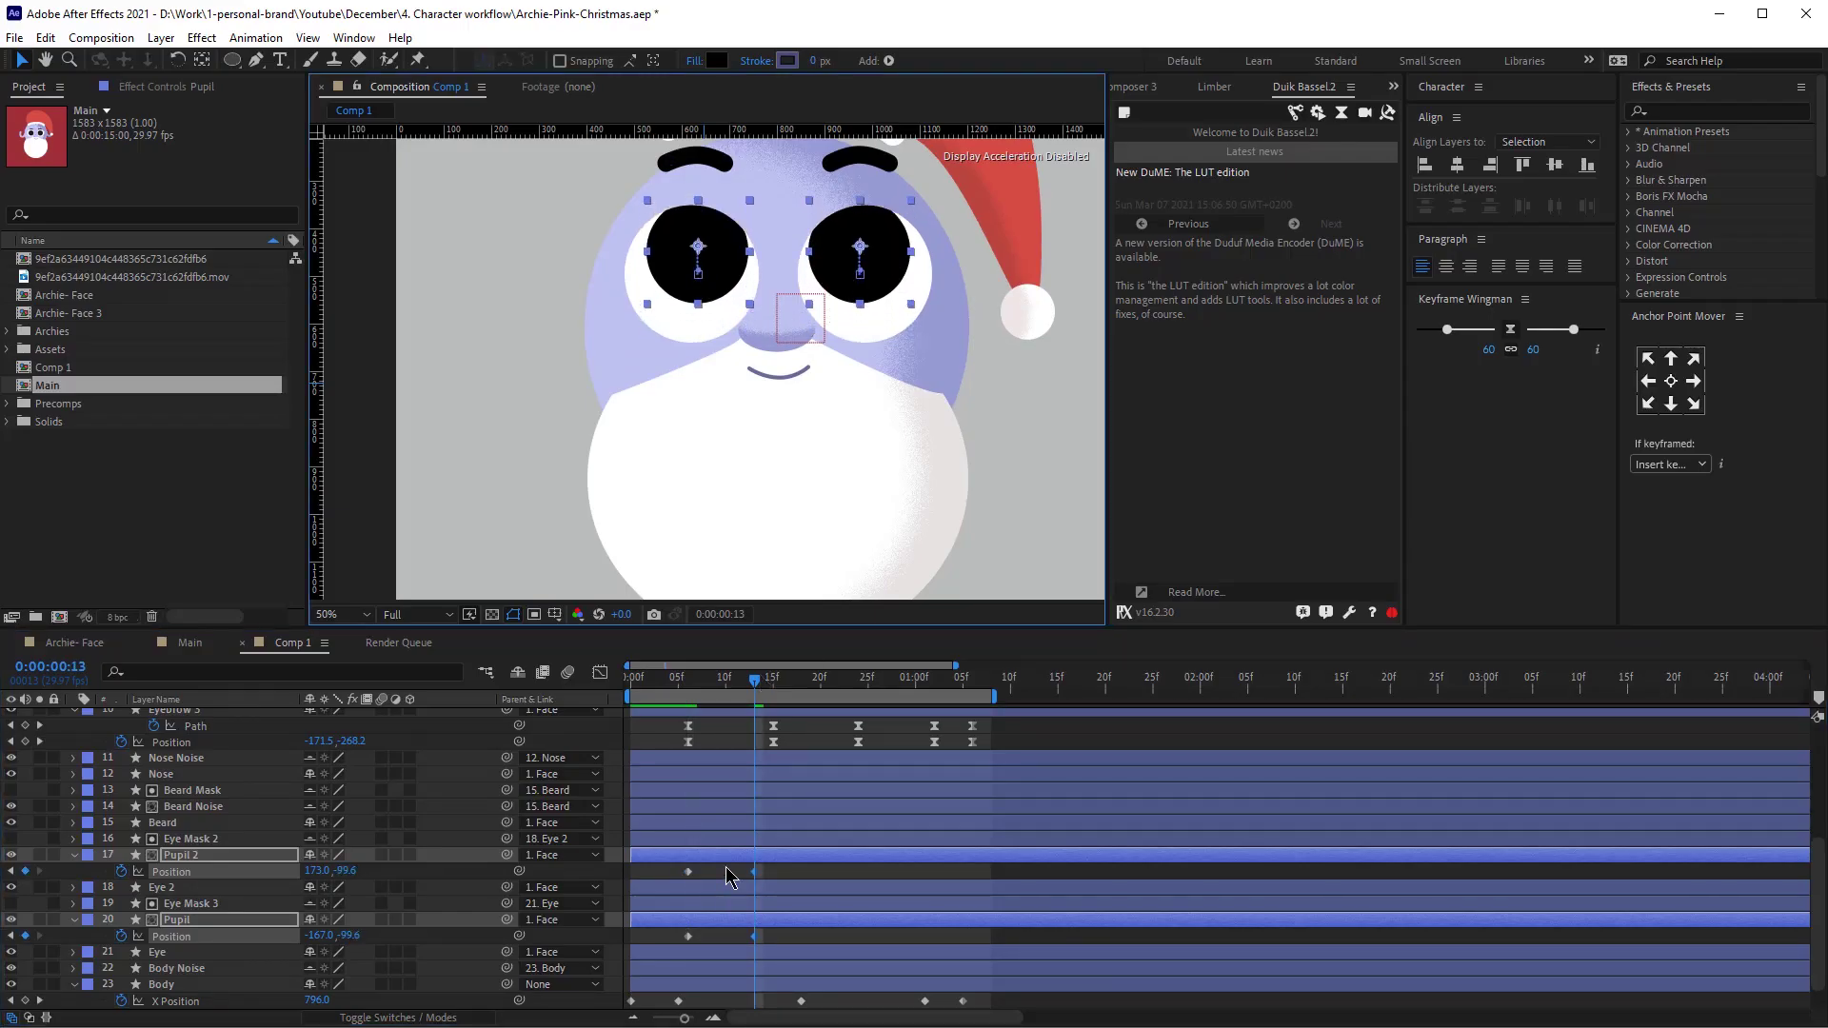
click(866, 259)
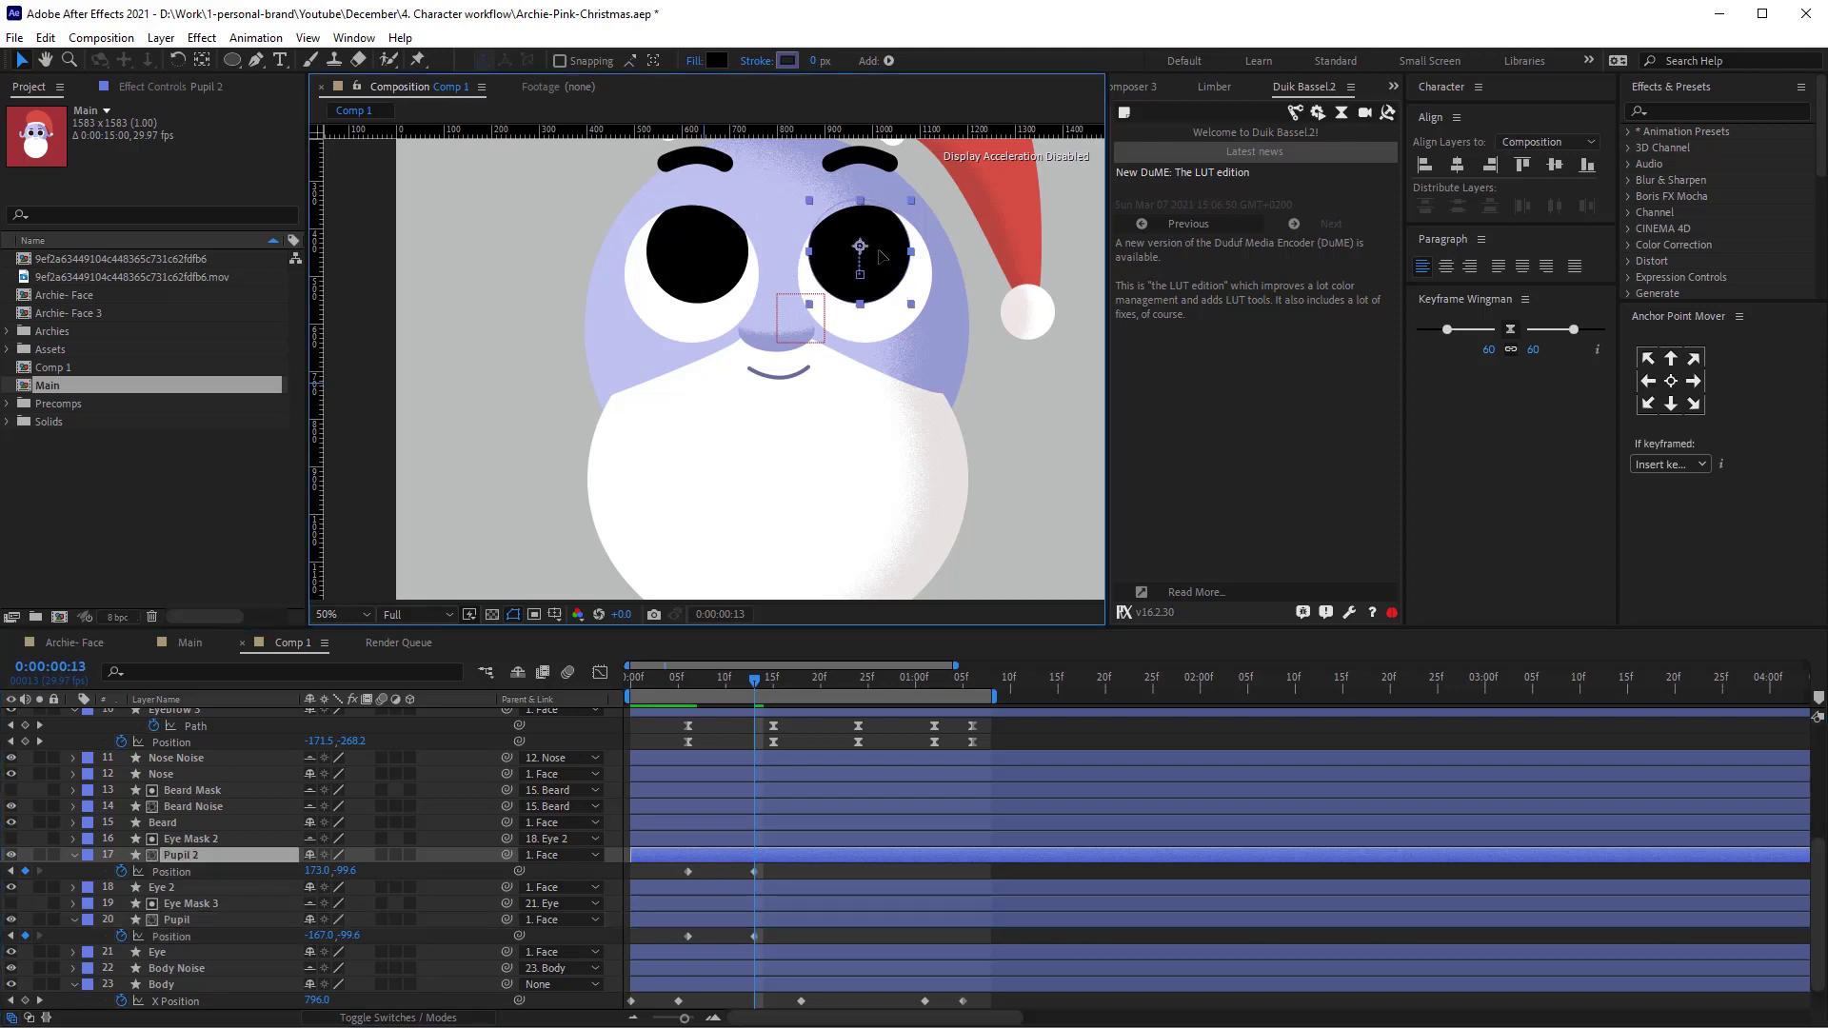
drag(891, 253, 880, 250)
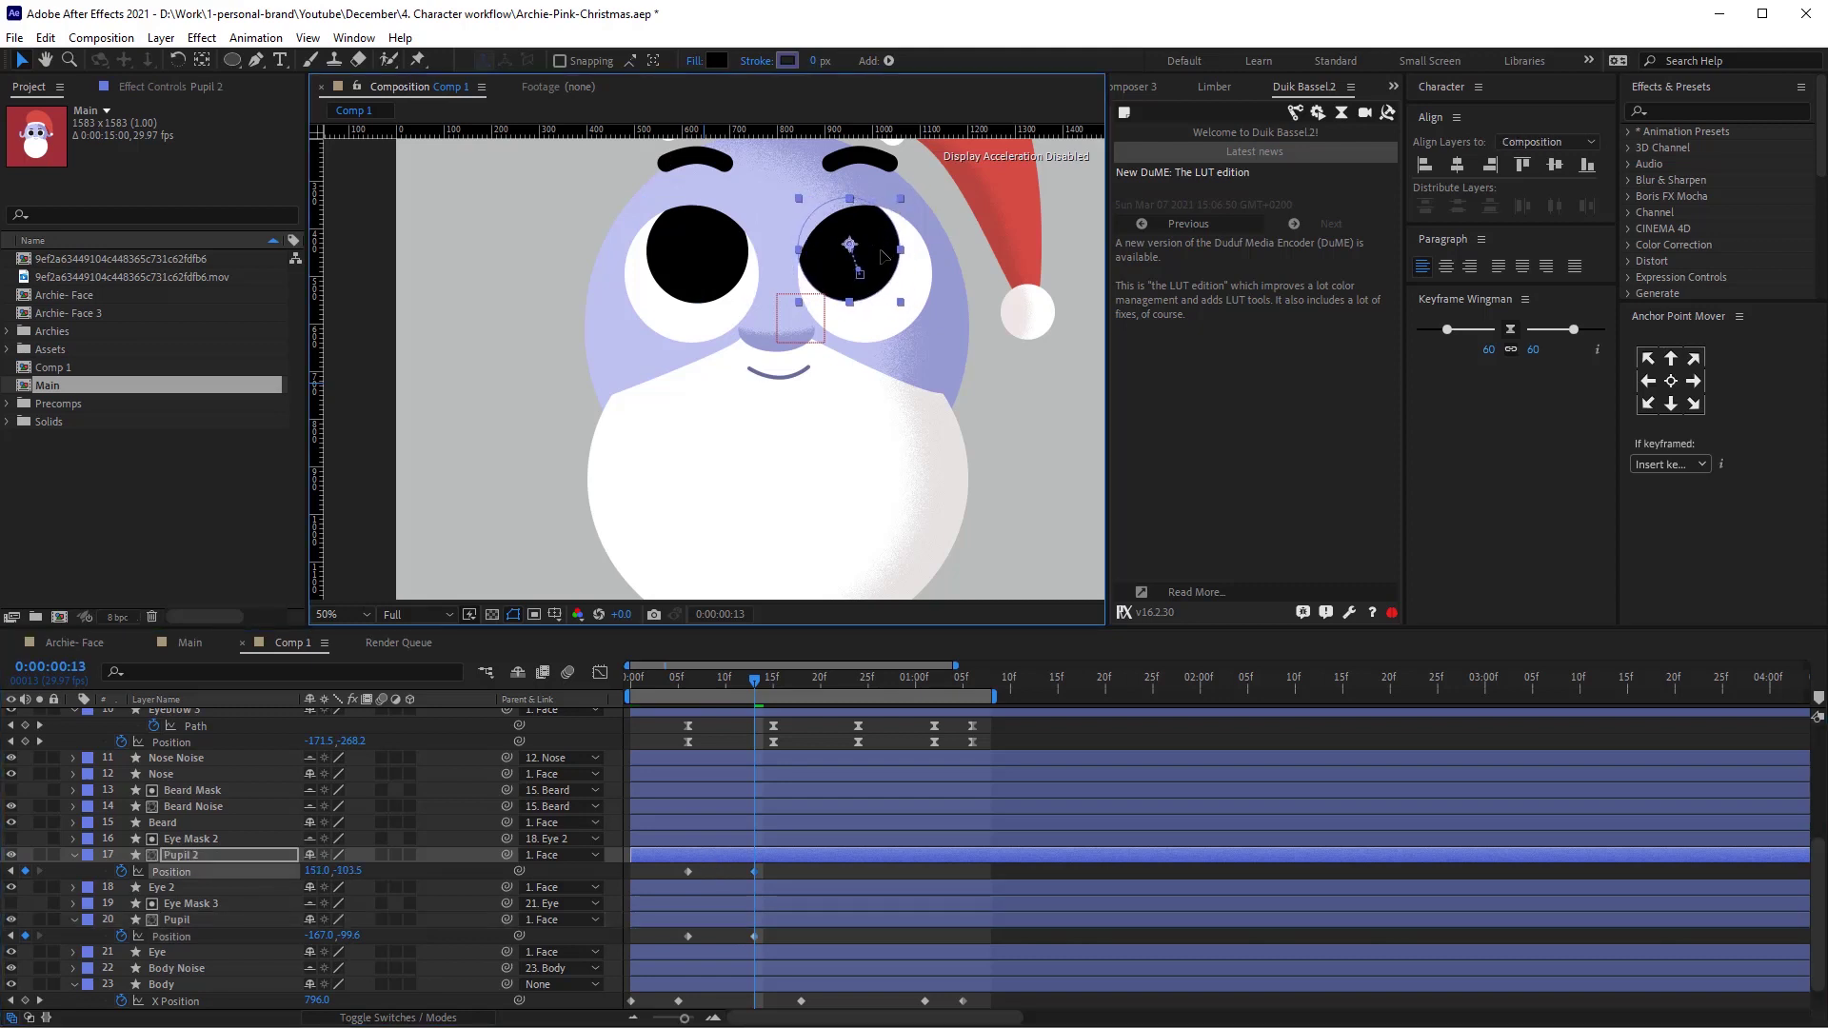
click(770, 921)
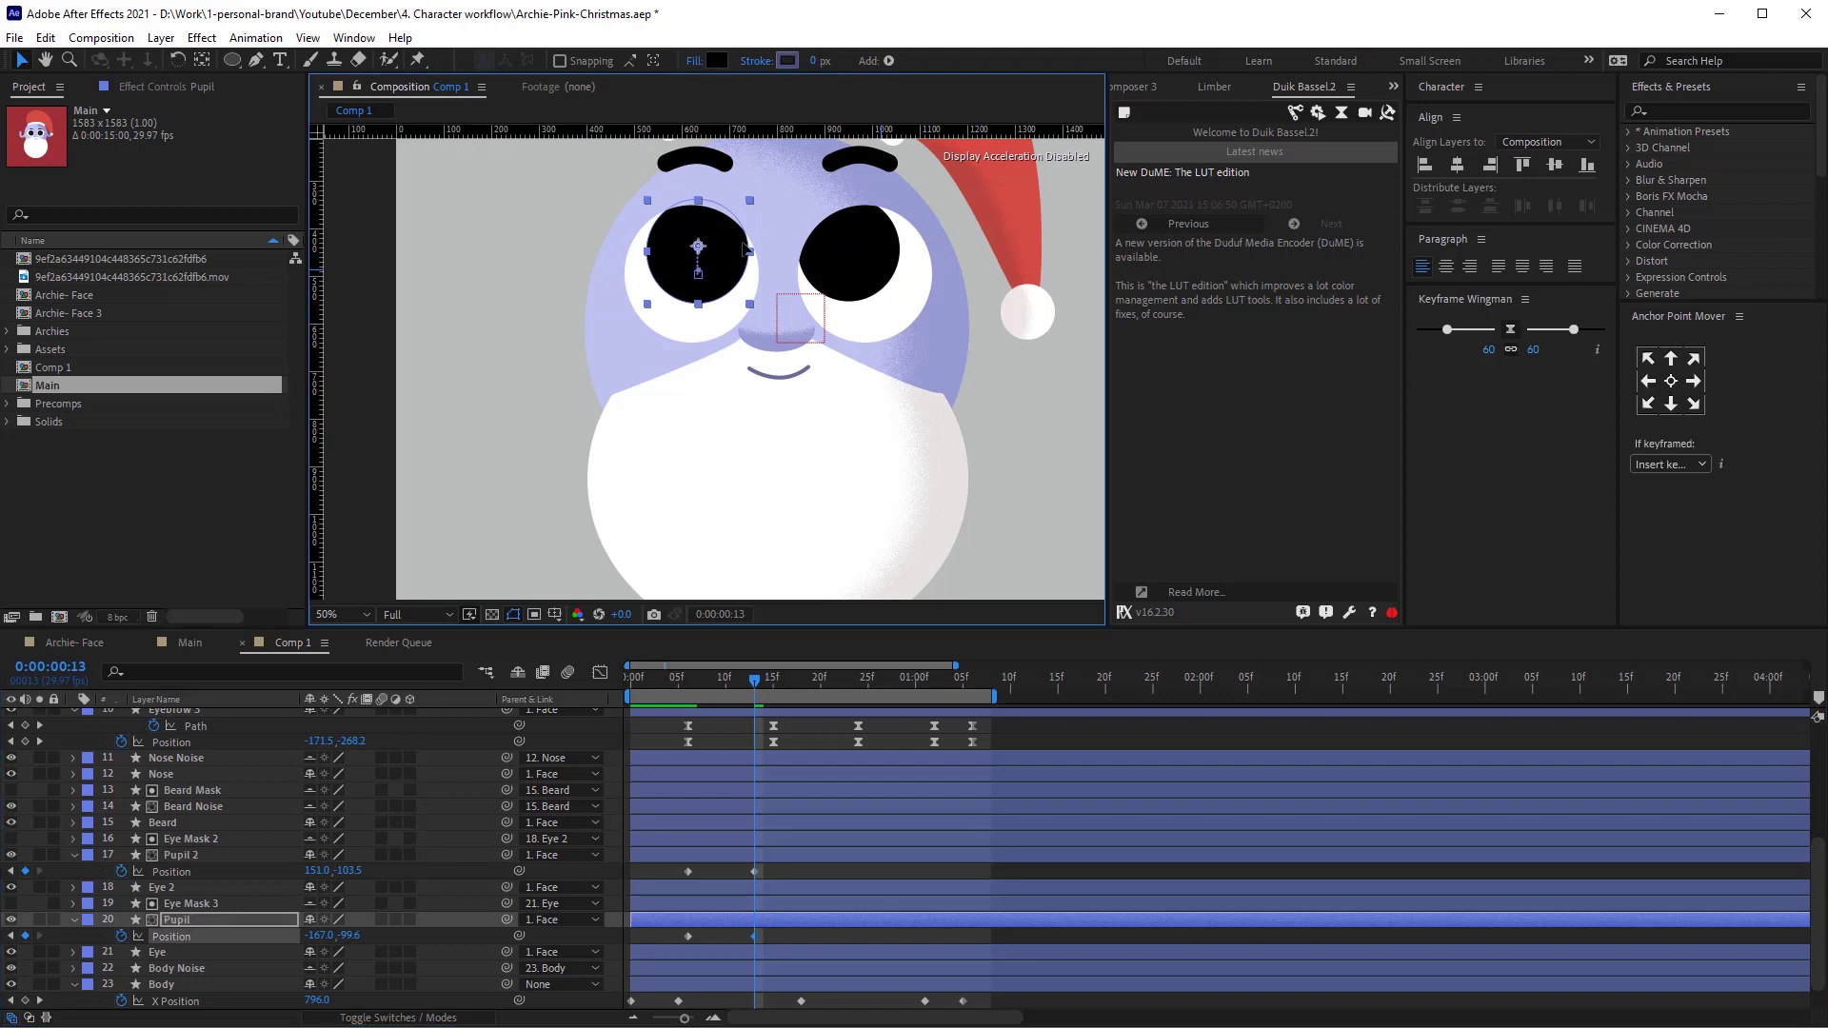
drag(735, 253, 748, 248)
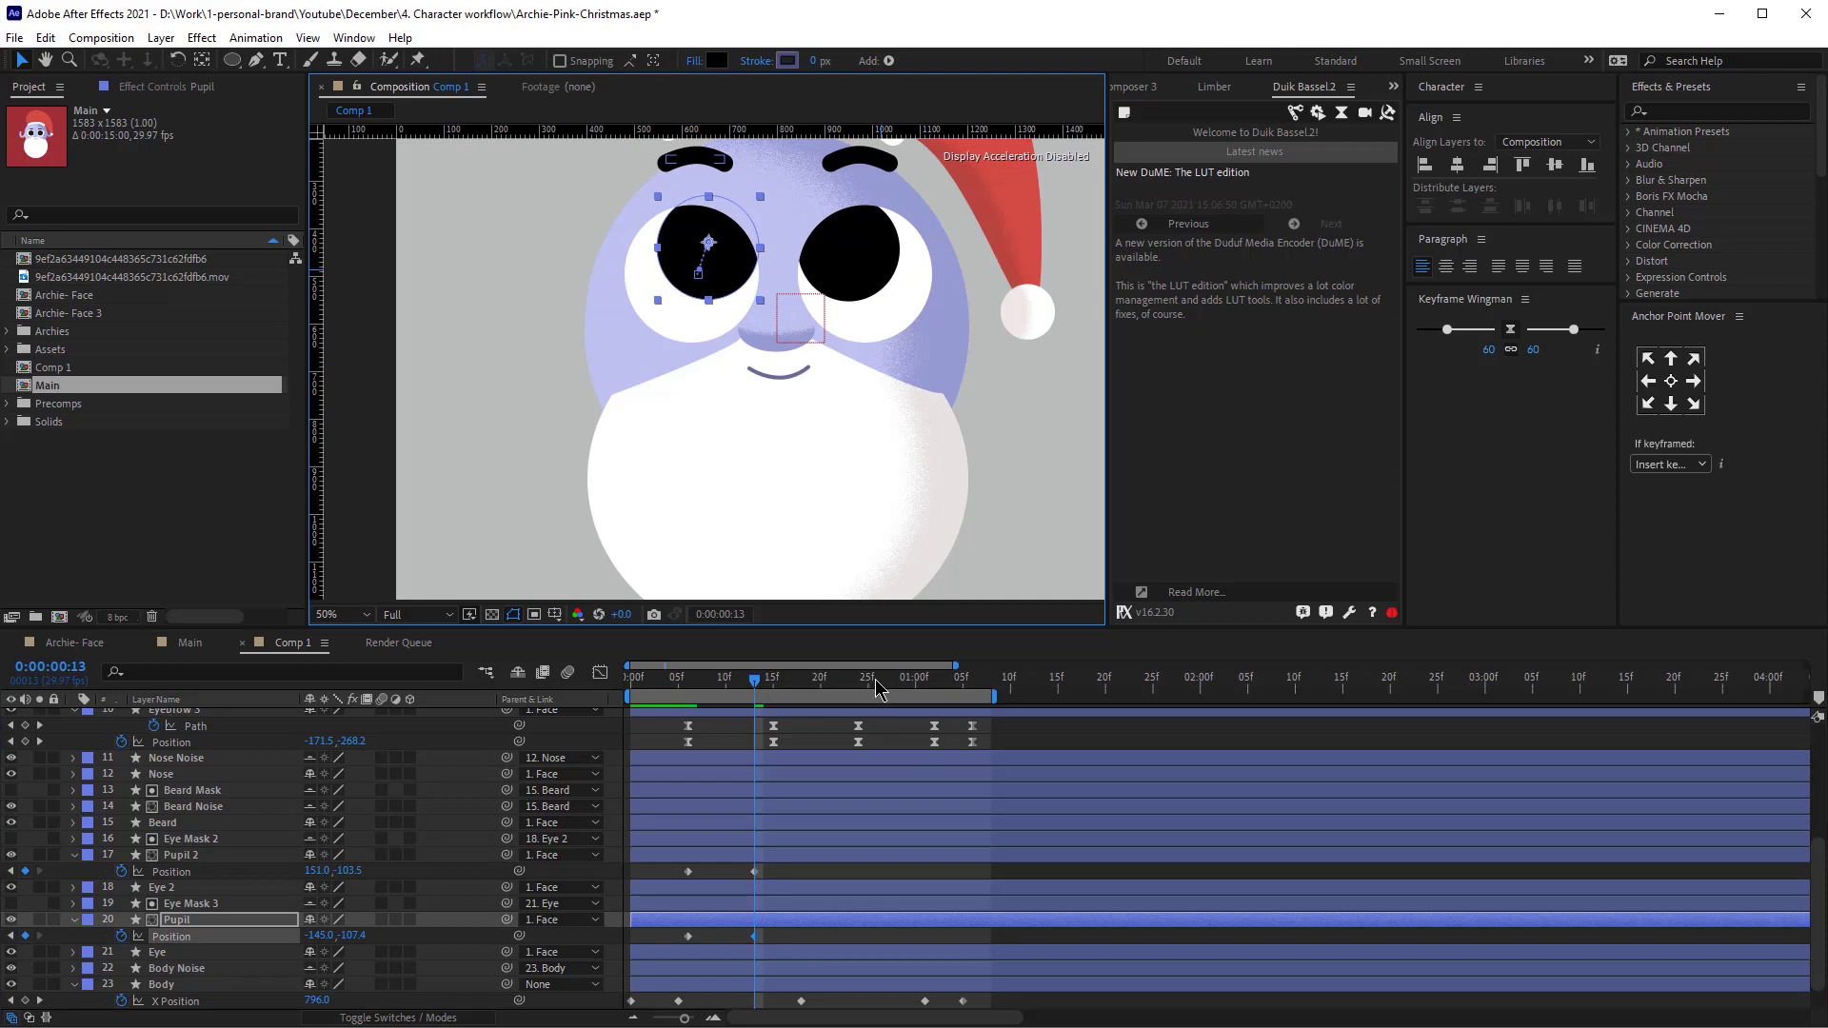
Add Position keyframes at 0:00:00:26 to both pupils to hold their raised positions.
click(876, 682)
click(25, 871)
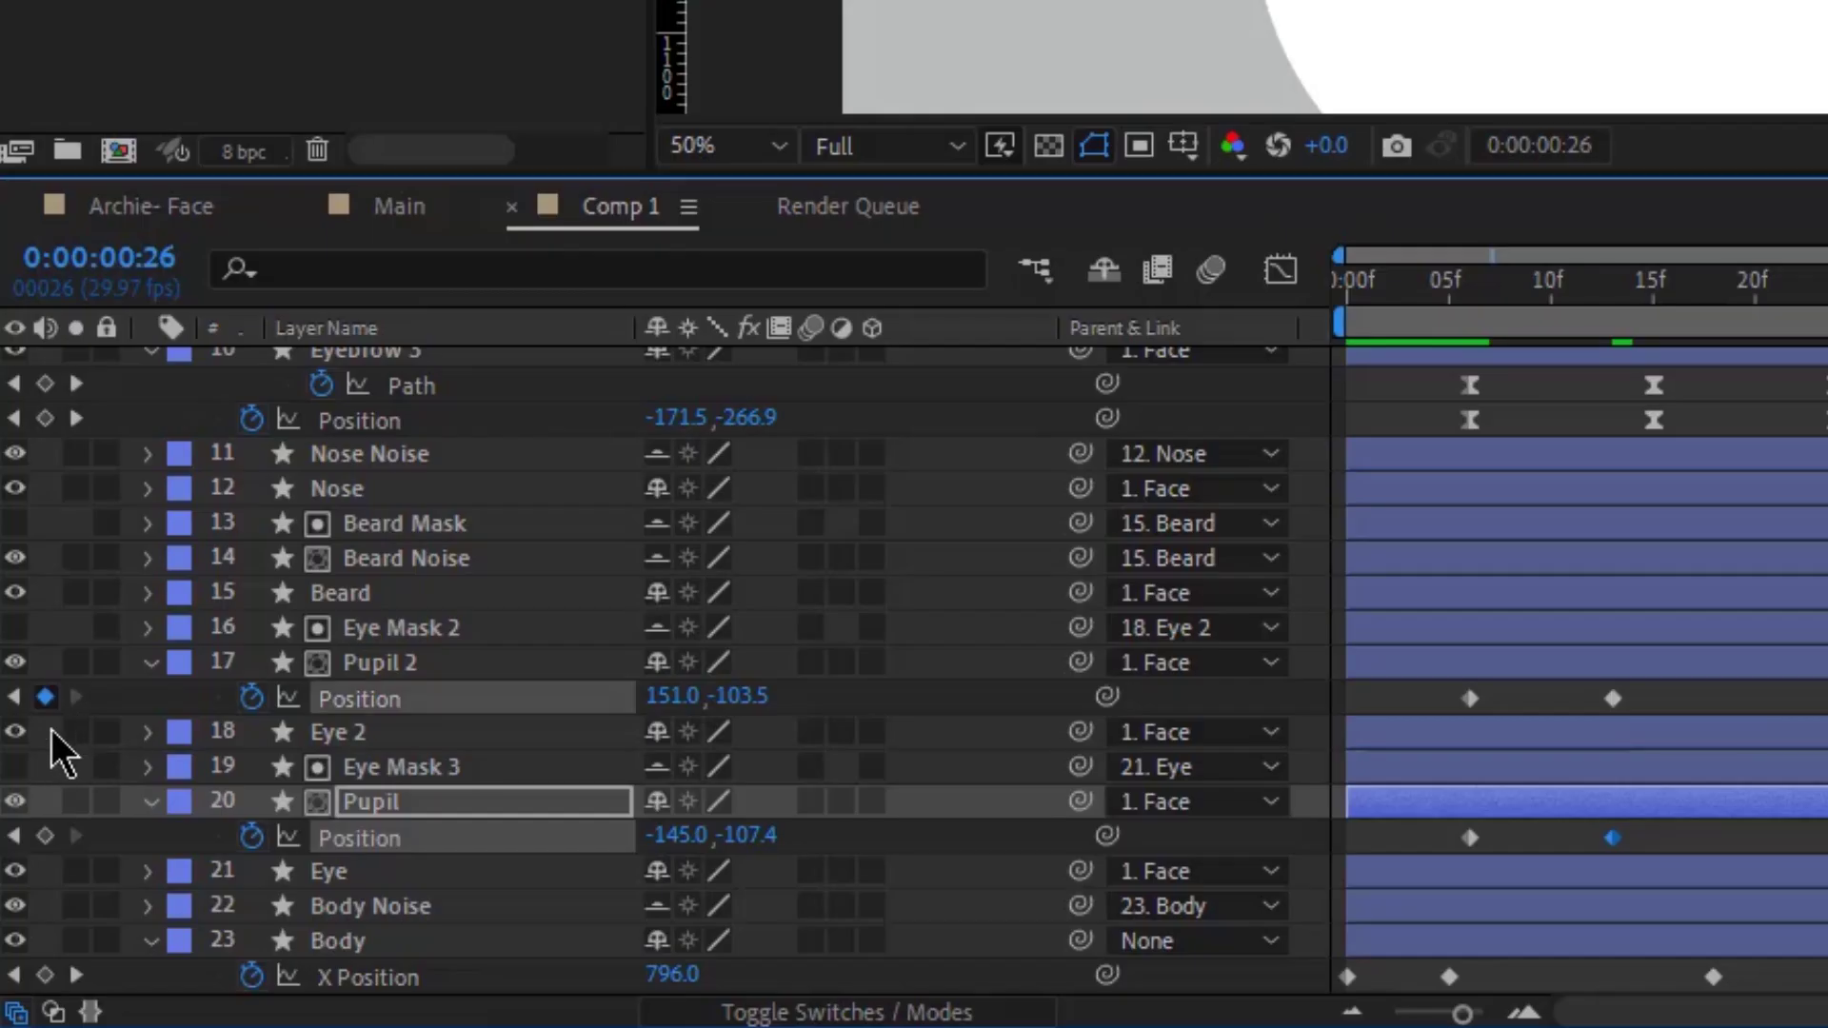
click(26, 936)
drag(895, 862, 861, 945)
Copy the first Position keyframes of Pupil 2 and Pupil to 0:00:01:01.
drag(877, 681, 925, 682)
drag(1507, 710, 1450, 714)
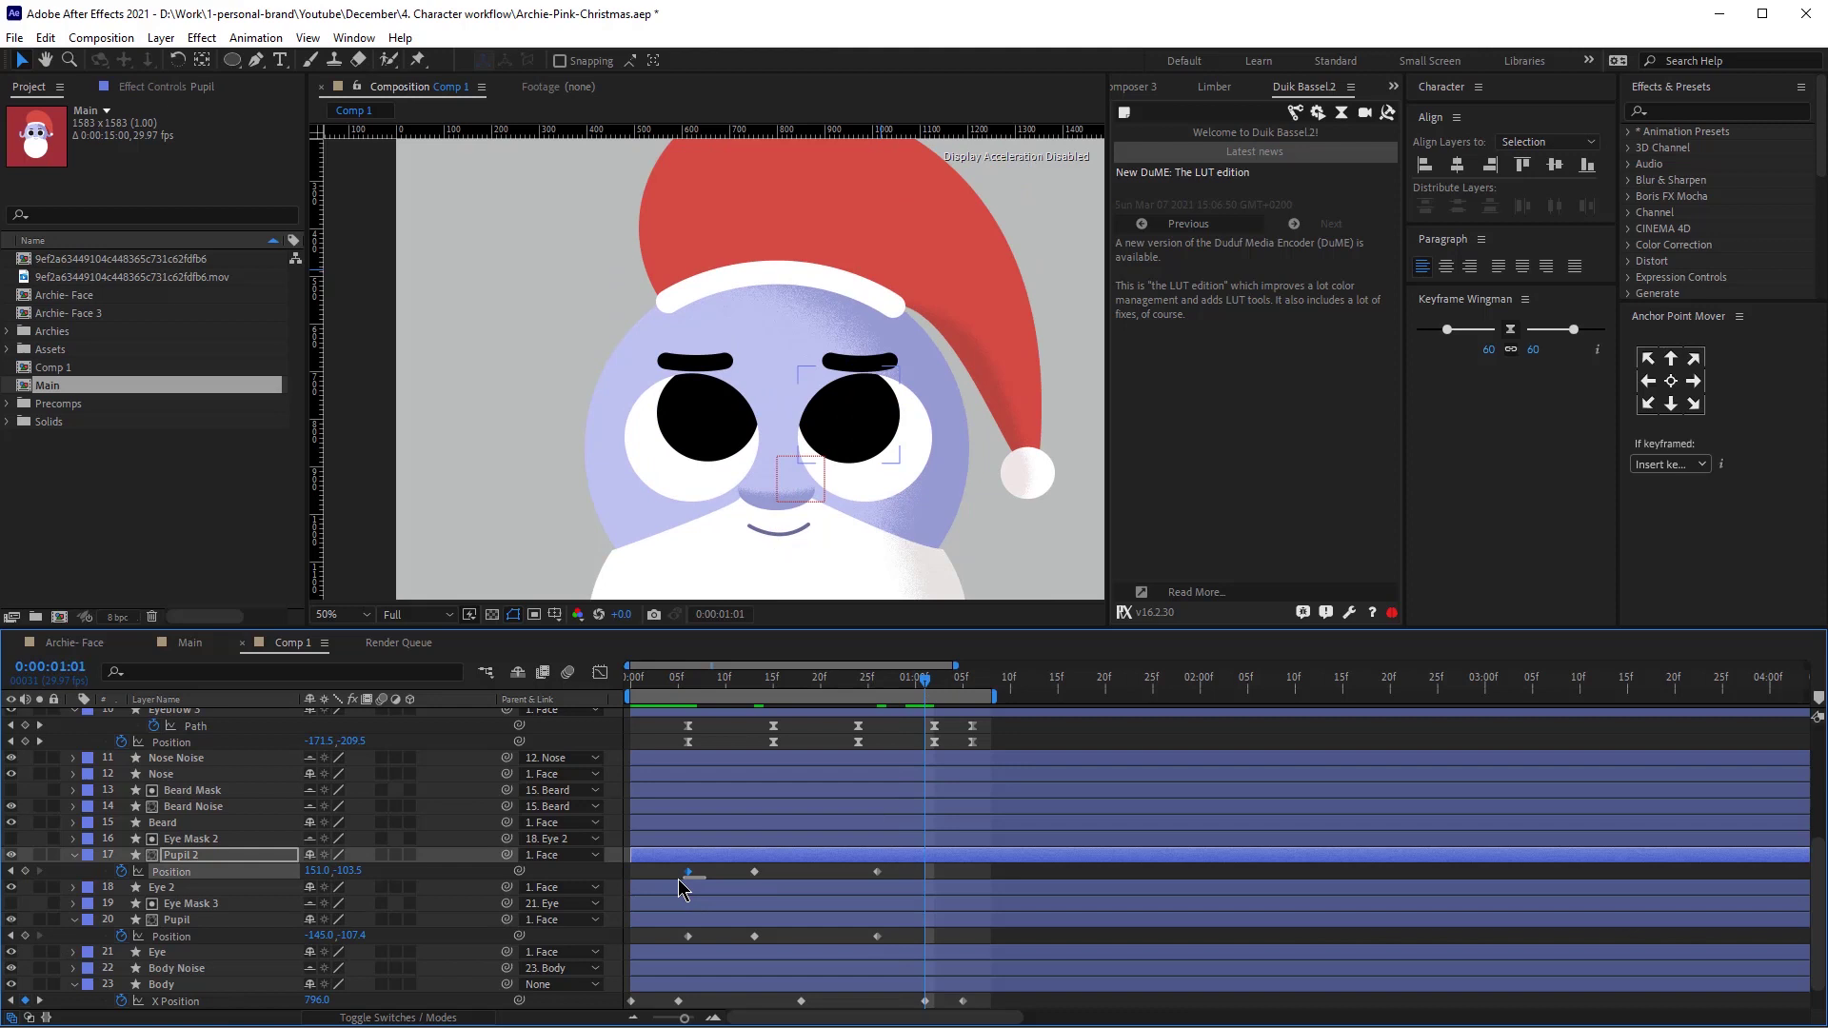
drag(678, 880, 665, 877)
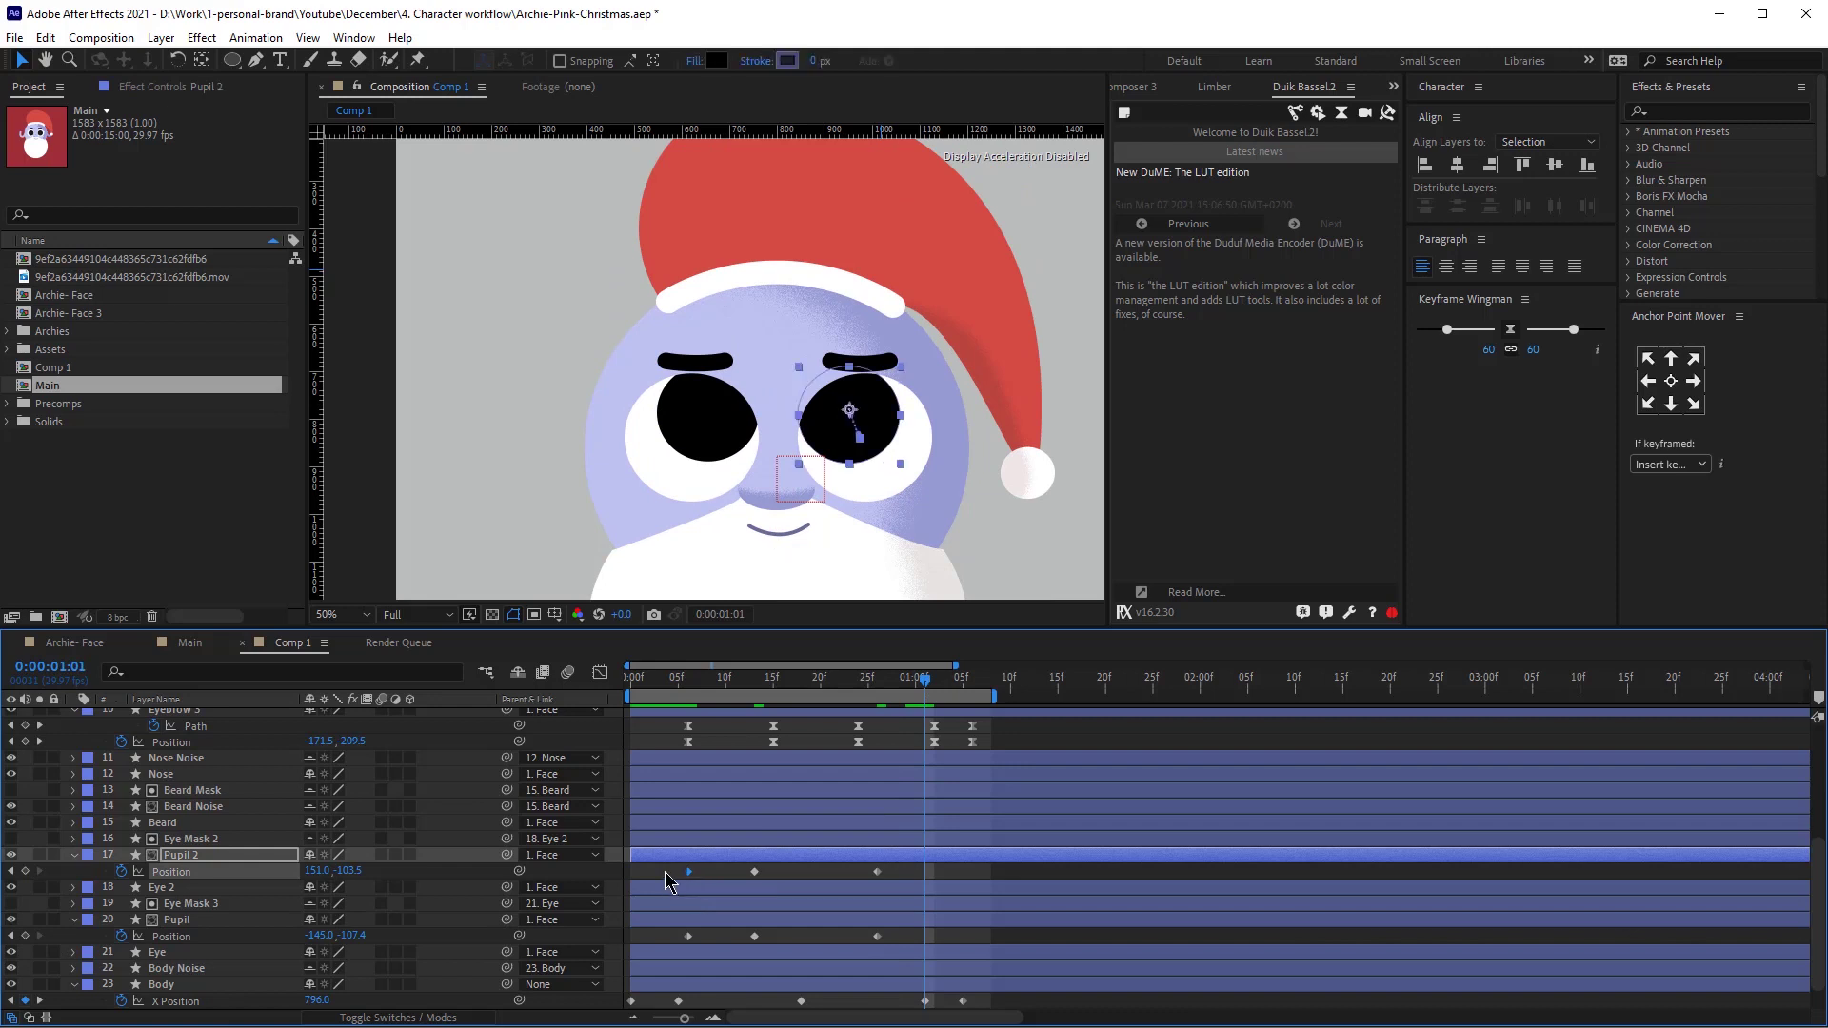
key(ctrl+c)
key(ctrl+v)
click(687, 938)
key(ctrl+c)
key(ctrl+v)
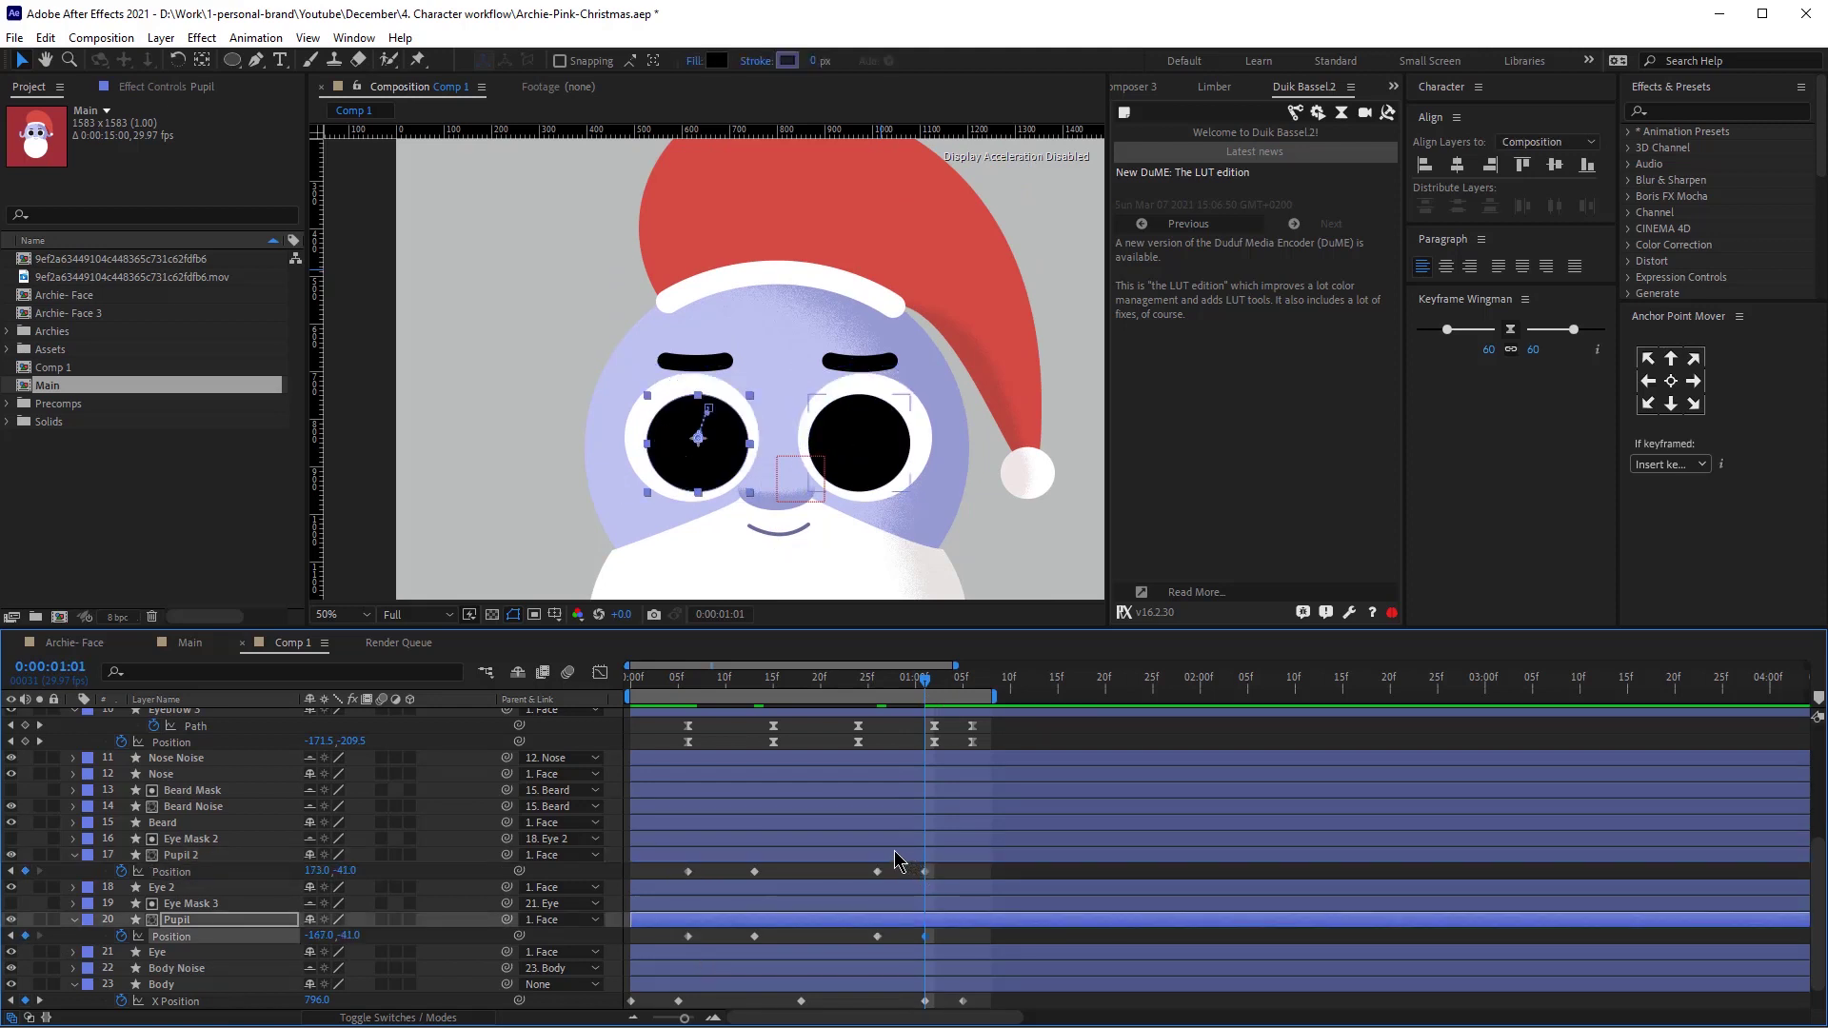
Move the pupils down and inward at 0:00:01:01, with Pupil 2 at 155, -18 and Pupil at -147, -22.2.
ctrl+click(899, 855)
click(881, 435)
drag(883, 441, 872, 453)
click(935, 856)
click(906, 920)
drag(714, 492, 724, 490)
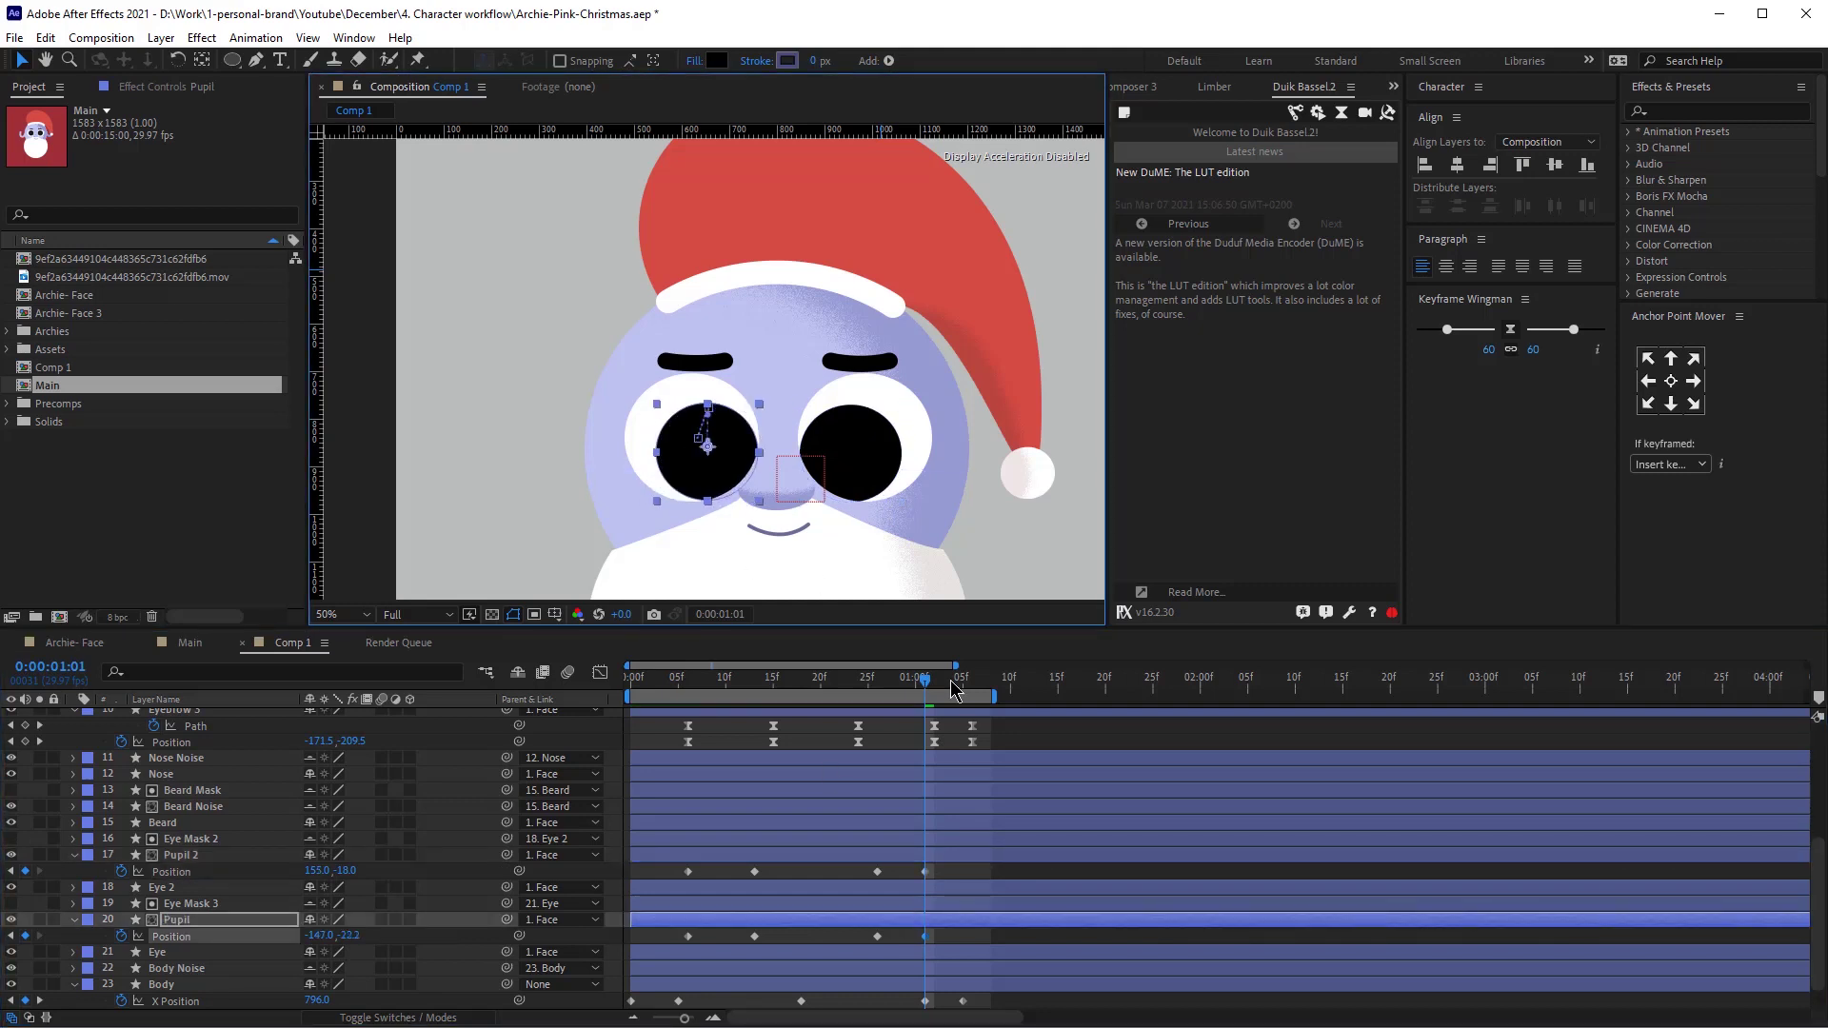
Copy both pupils' first Position keyframes to 0:00:01:06.
click(972, 684)
drag(716, 873, 1000, 950)
key(ctrl+c)
key(ctrl+v)
click(687, 937)
key(ctrl+c)
key(ctrl+v)
Easy Ease all Position keyframes of both pupils and preview the animation.
key(F9)
click(993, 878)
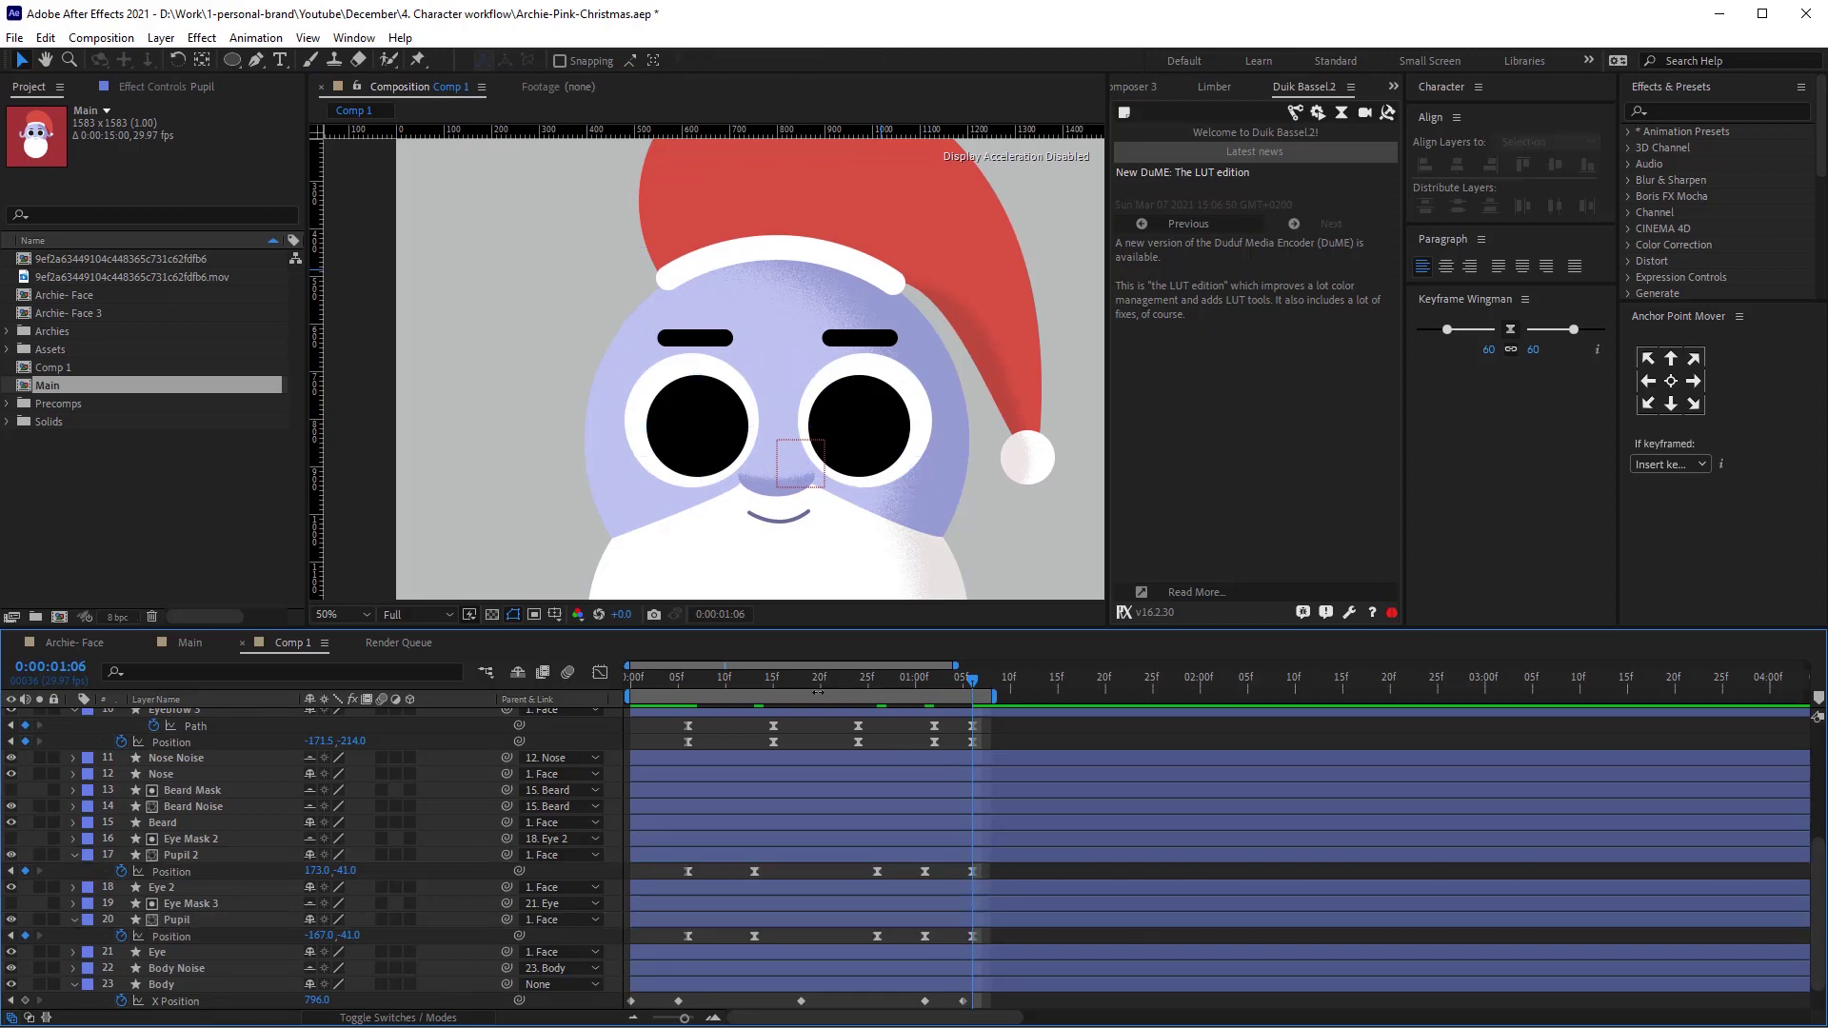
key(space)
scroll(754, 408, down, 2)
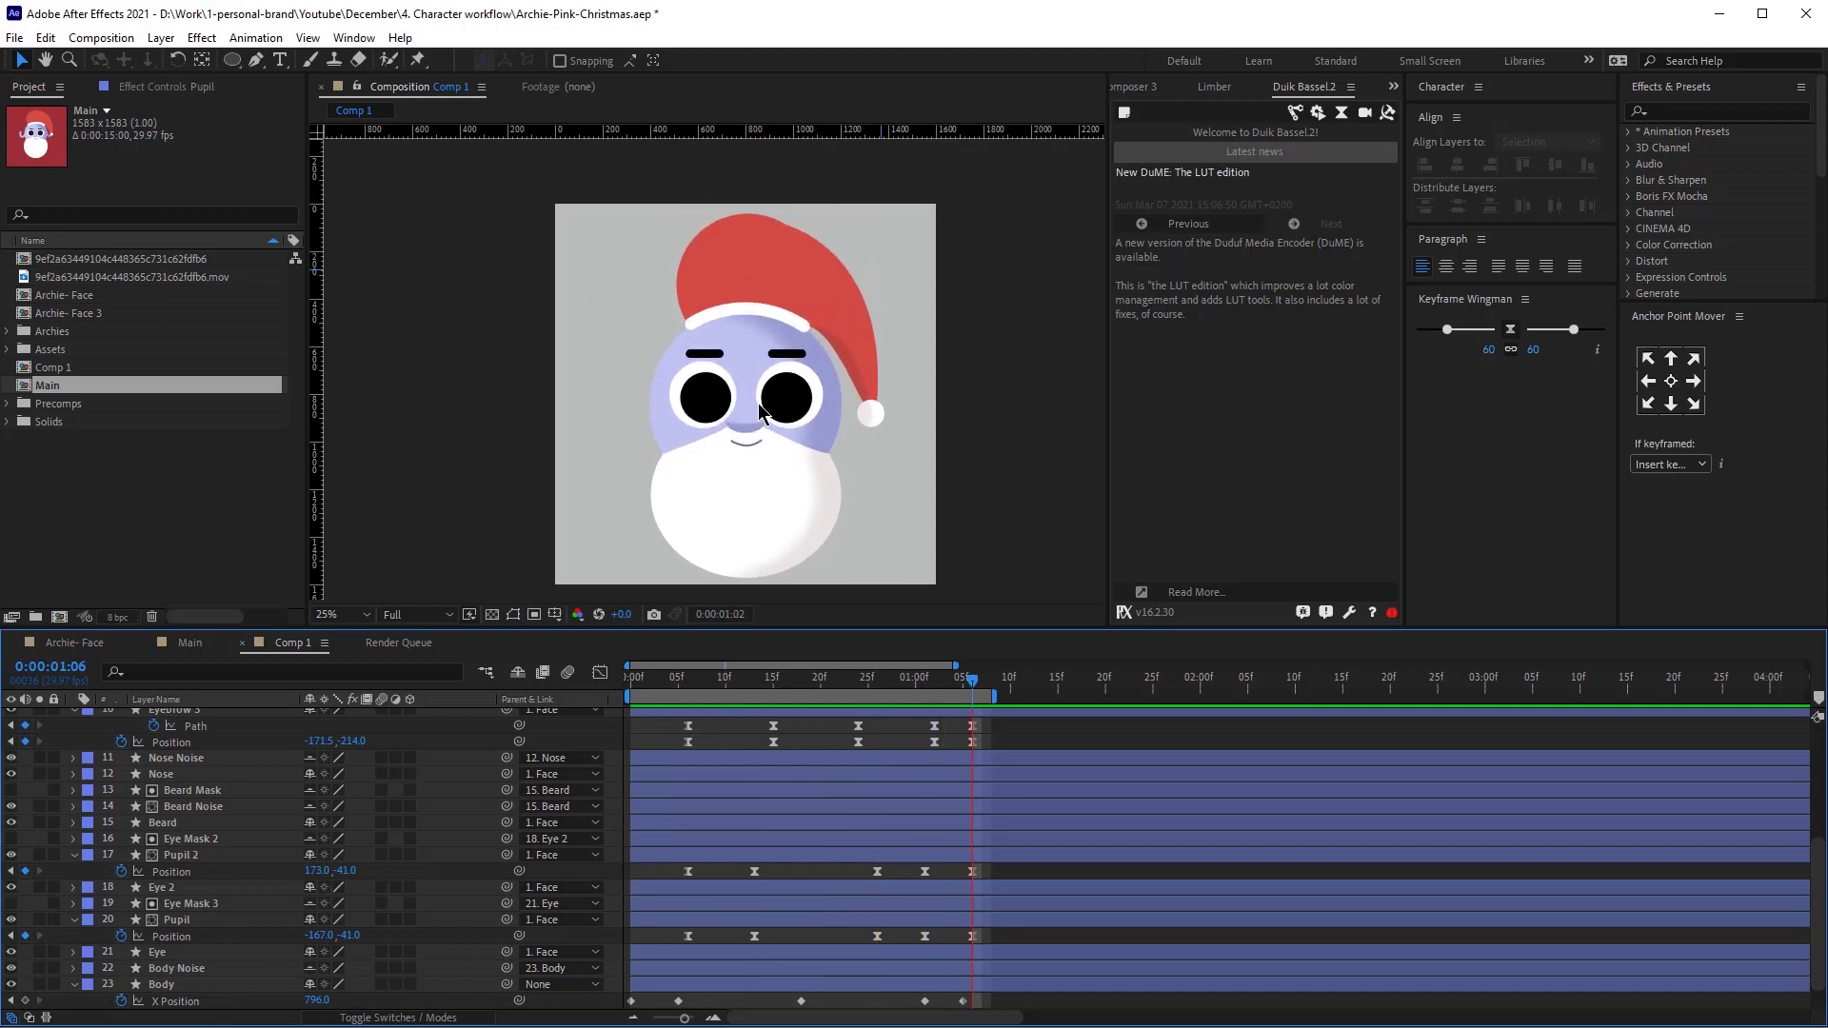
key(space)
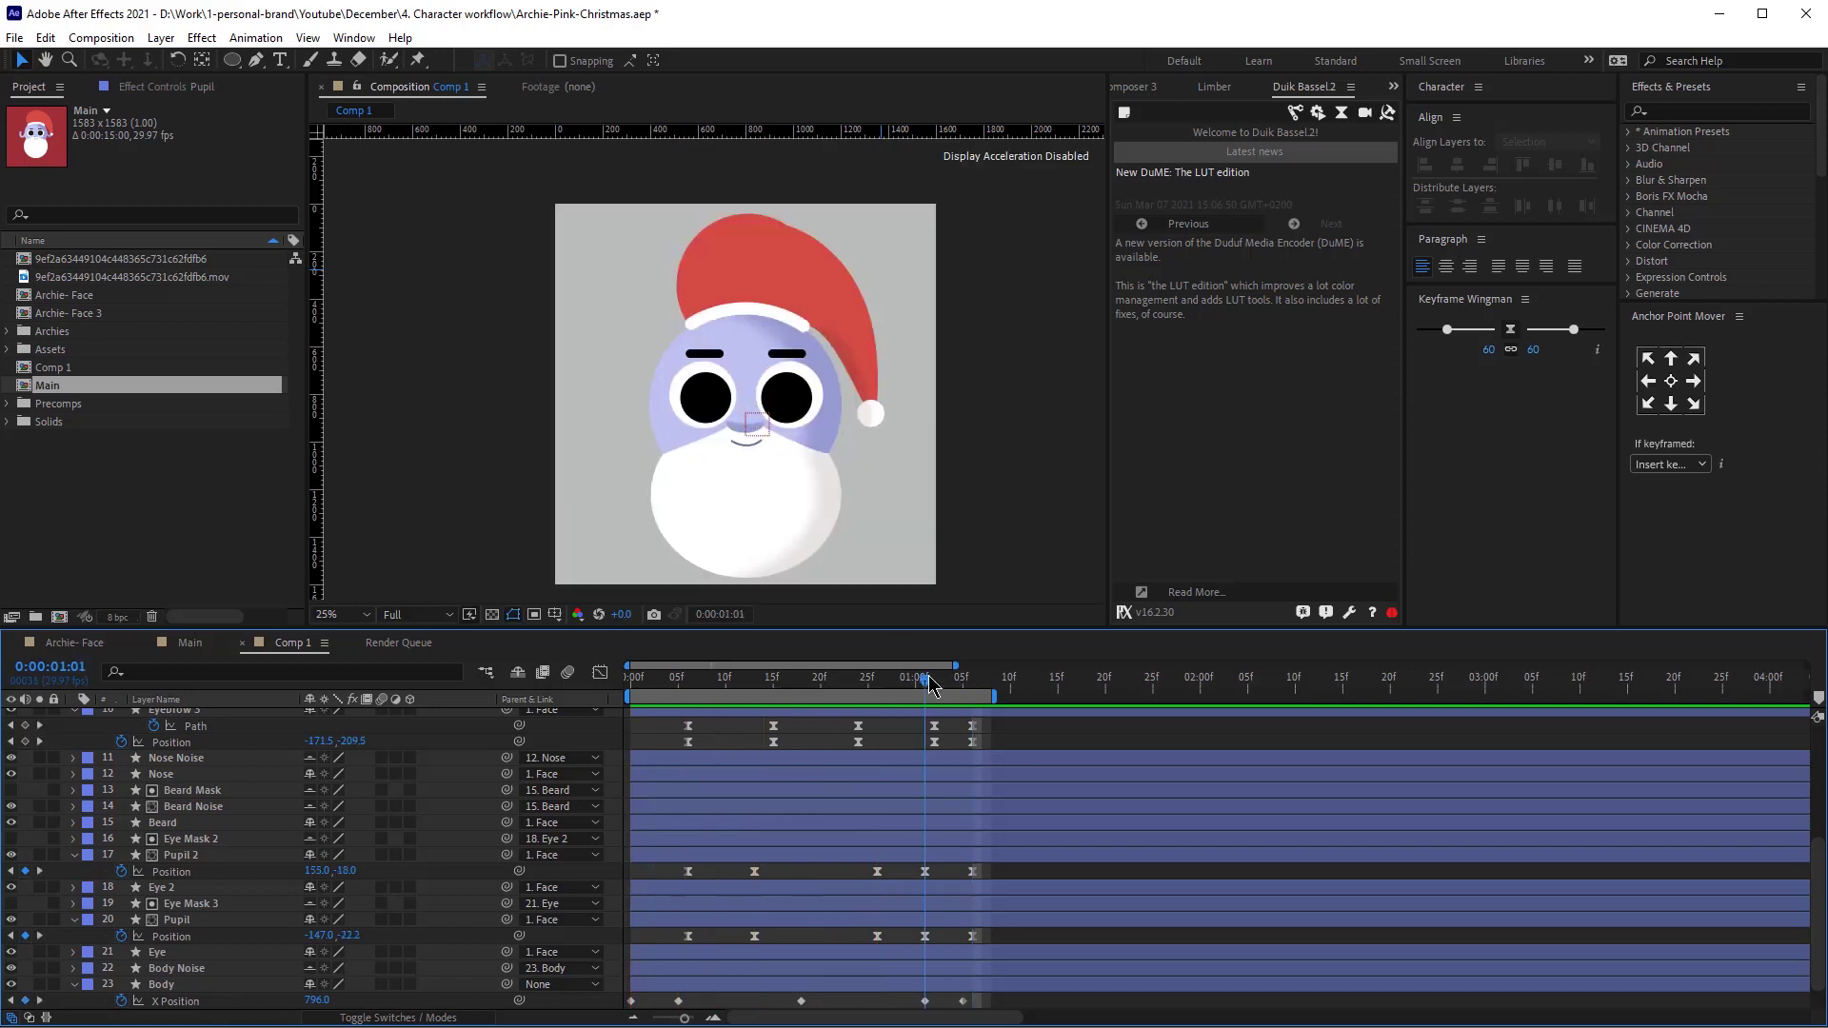
At 0:00:01:01, reposition Pupil 2 to 165, -28.4 and Pupil to -161, -30.5, and preview the animation.
scroll(868, 473, up, 2)
click(868, 473)
drag(868, 473, 873, 468)
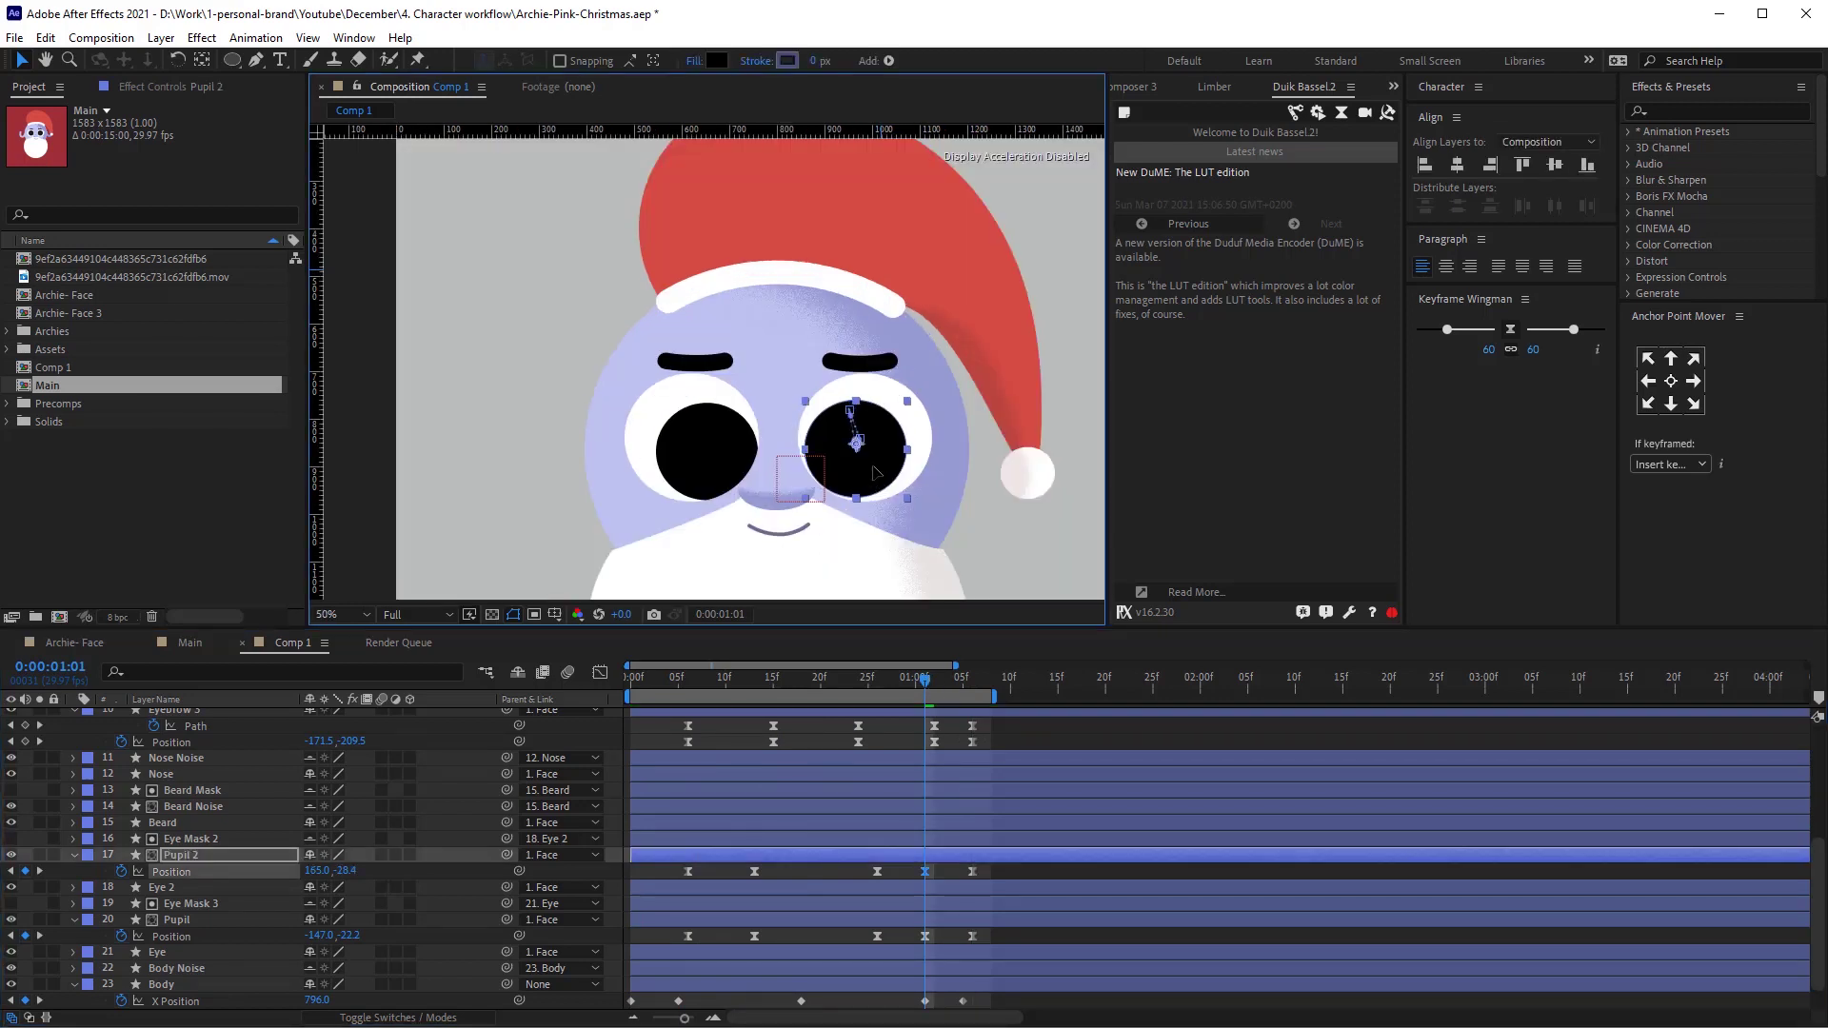
drag(711, 478, 706, 475)
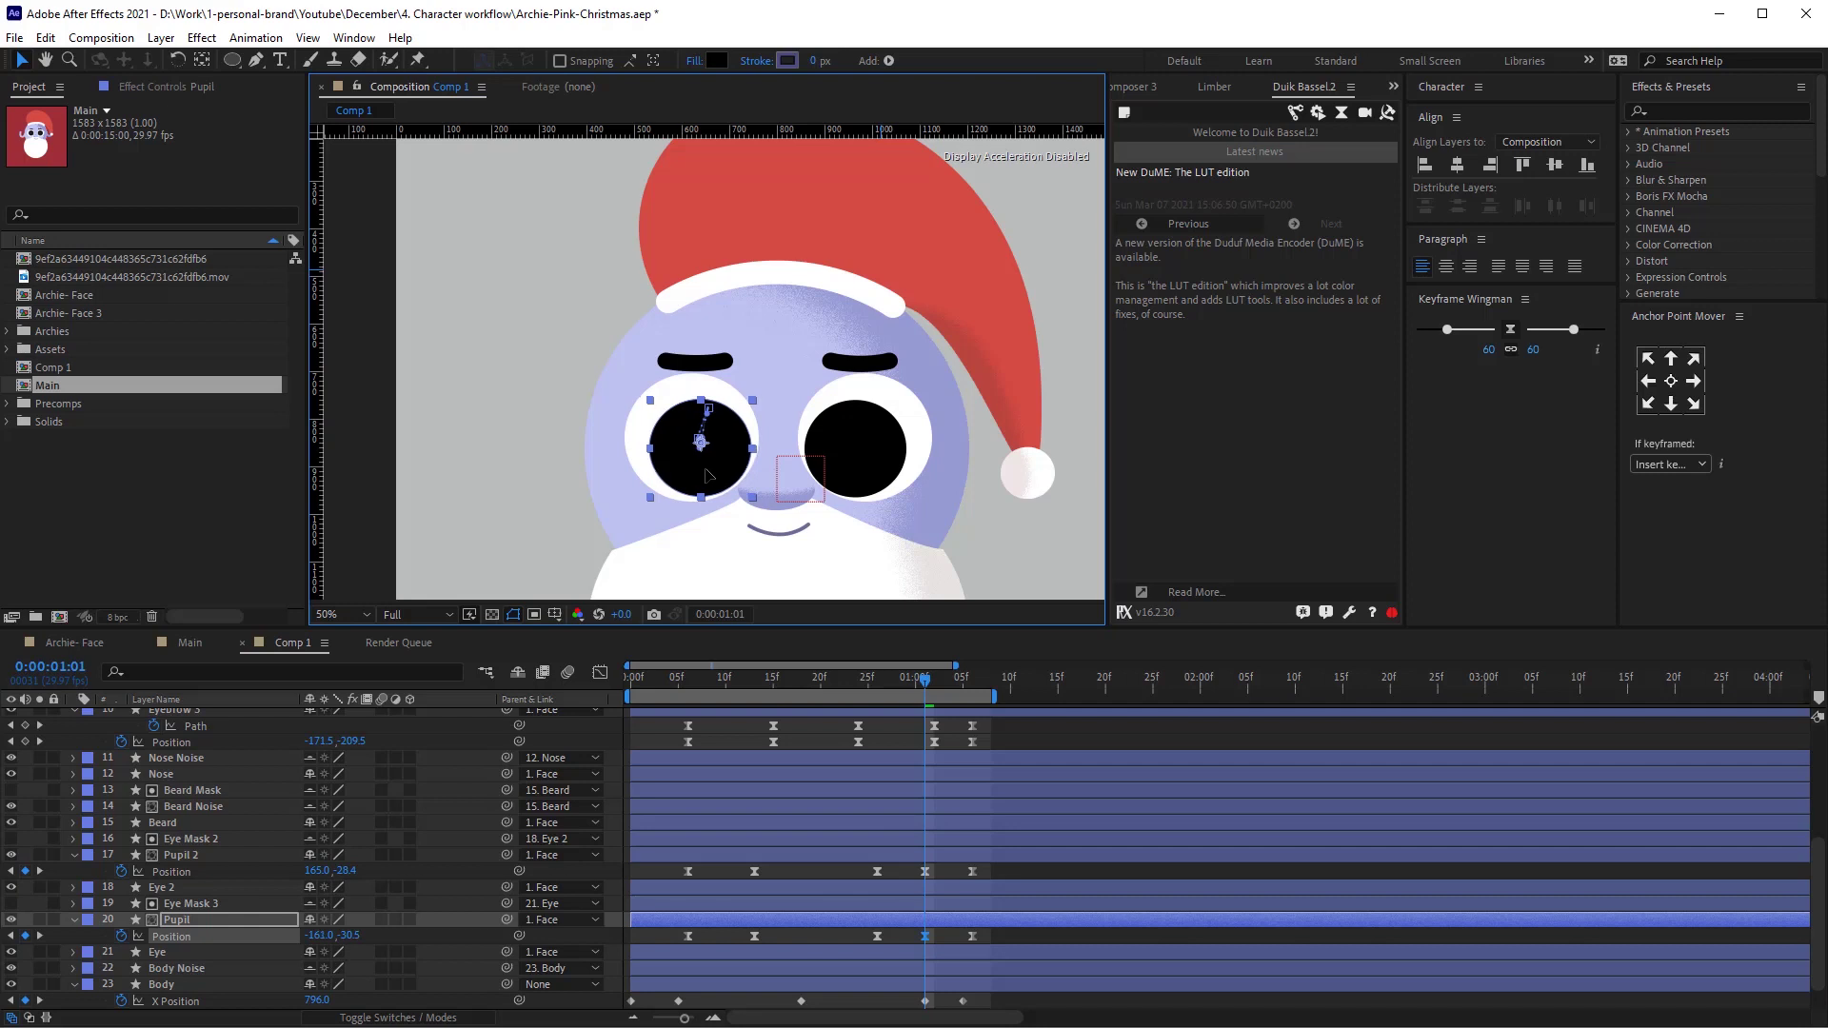
key(space)
key(comma)
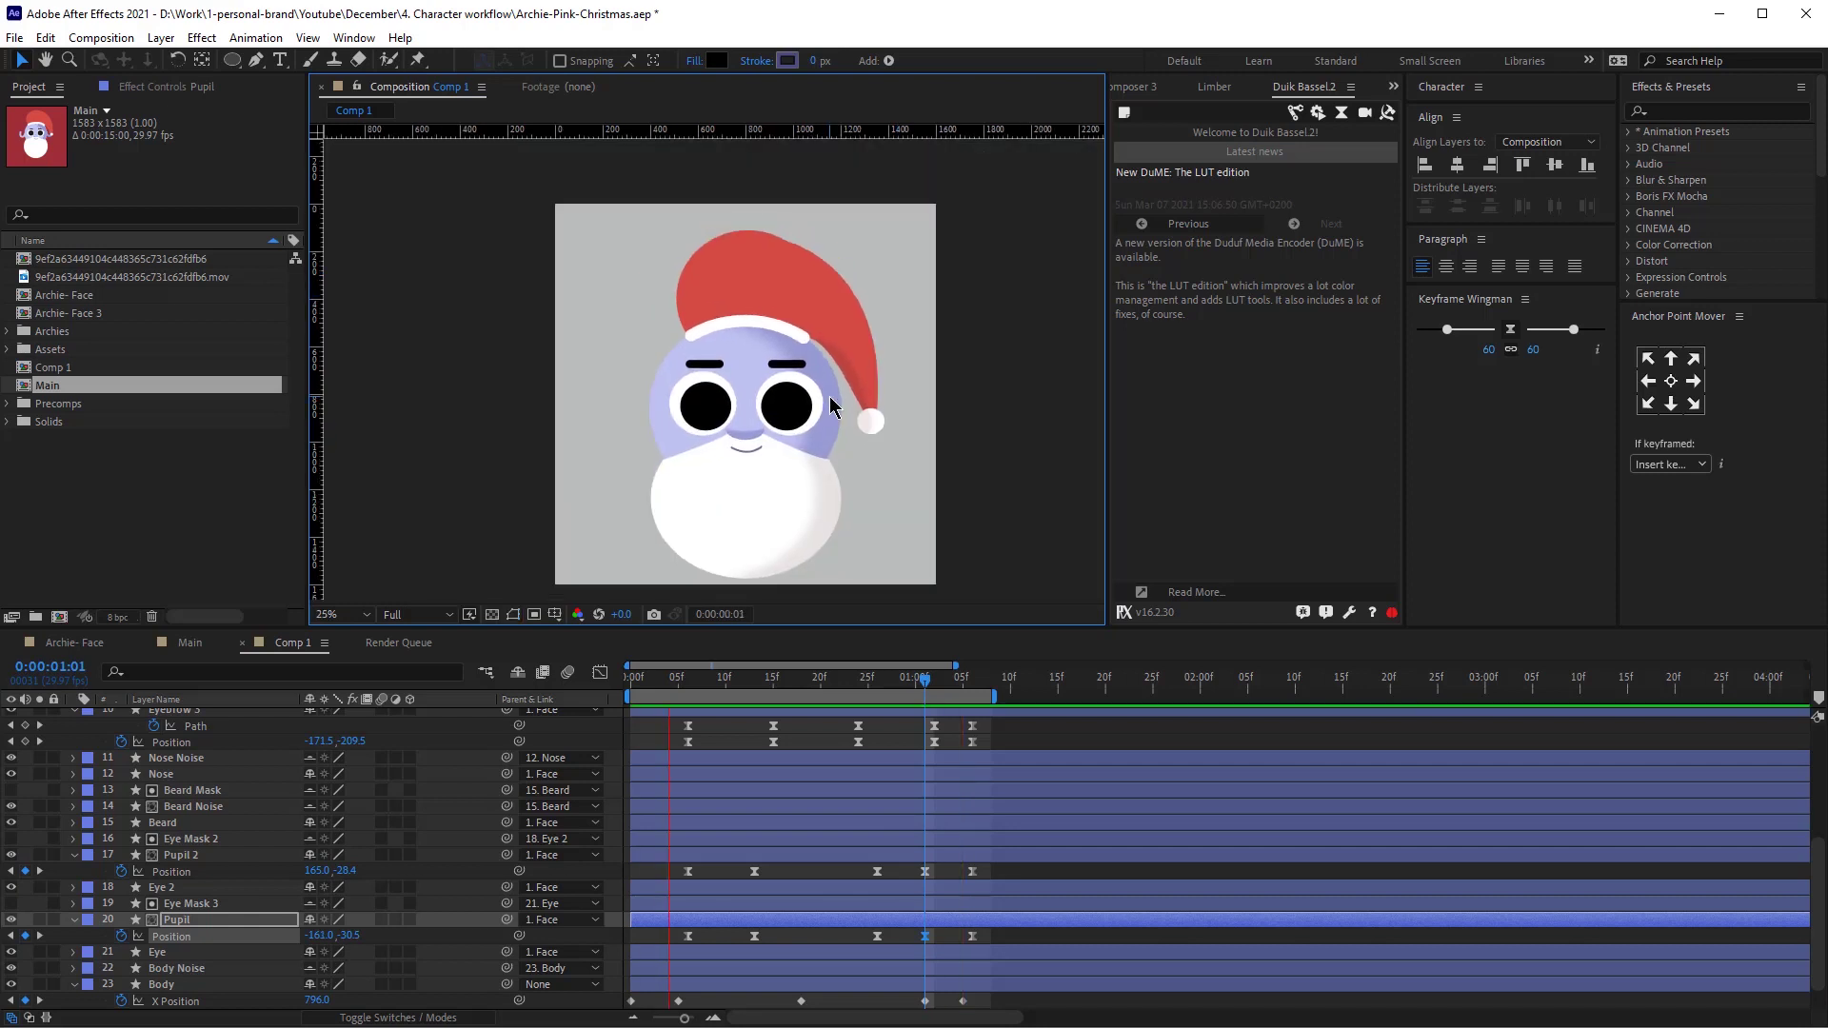
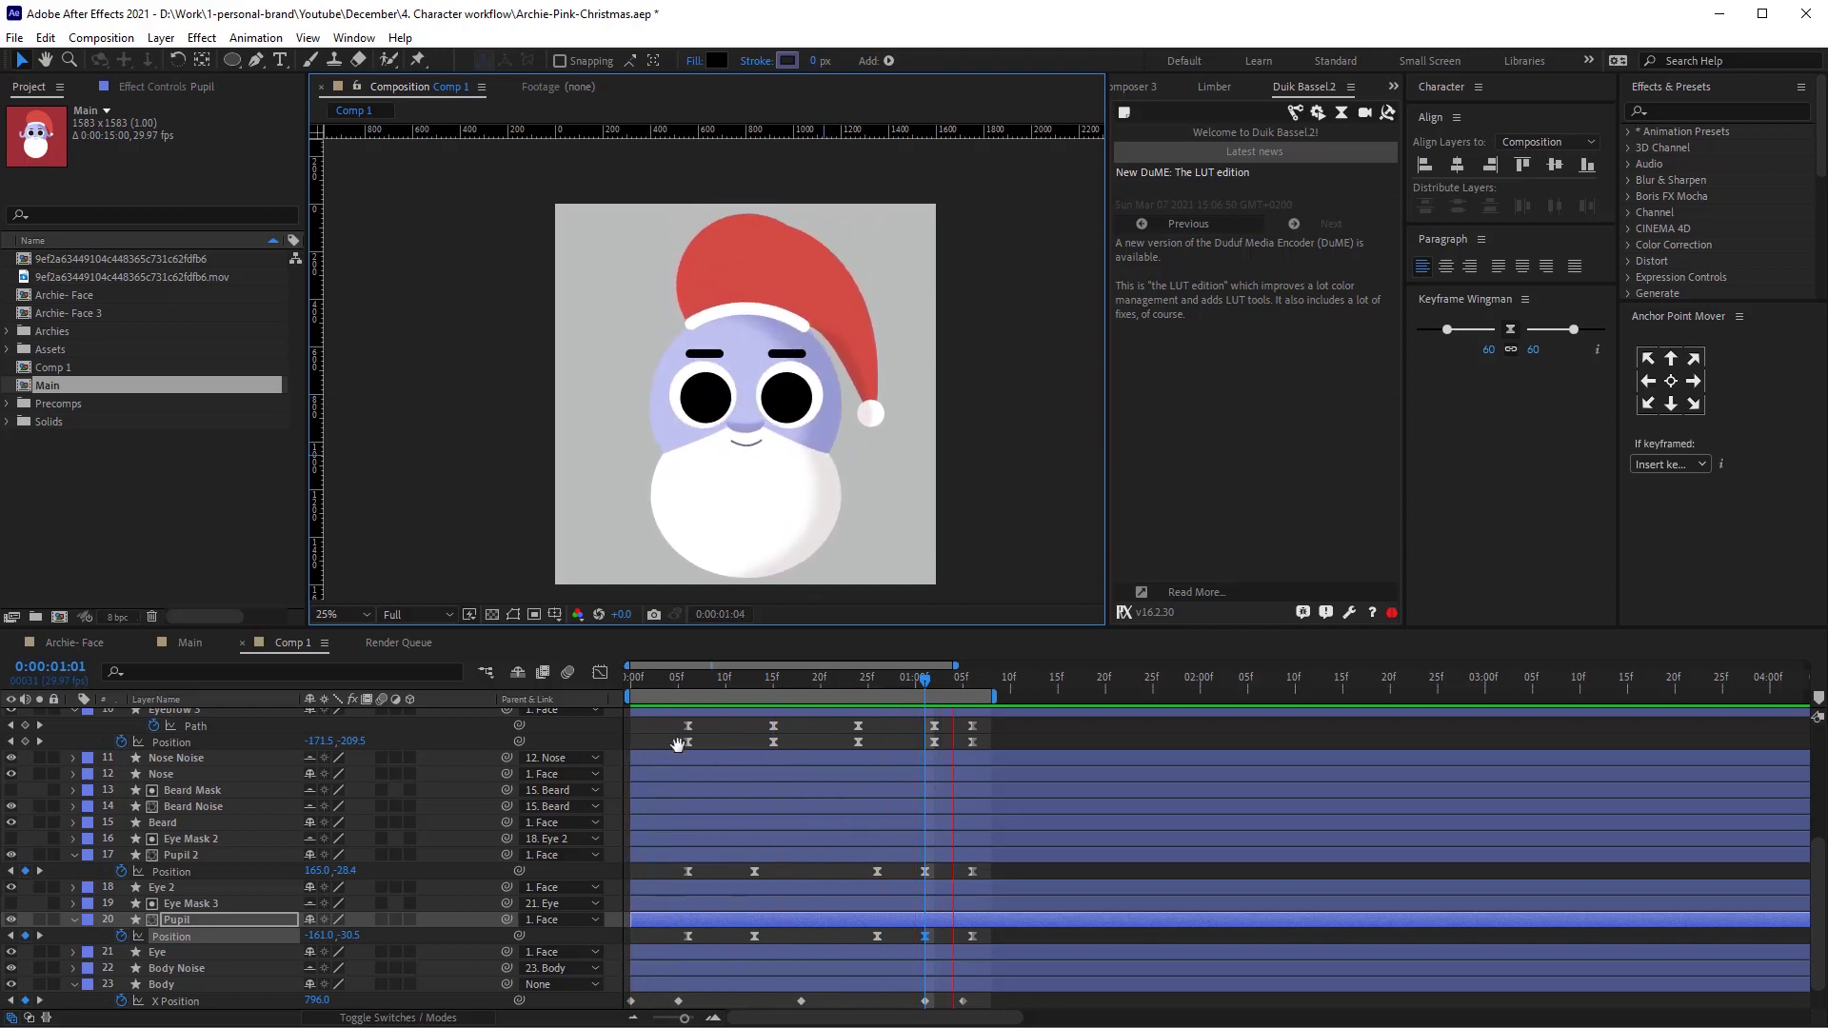
Add Scale keyframes to the Eye and Eye 2 layers at 0:00:00:08.
drag(693, 682, 705, 684)
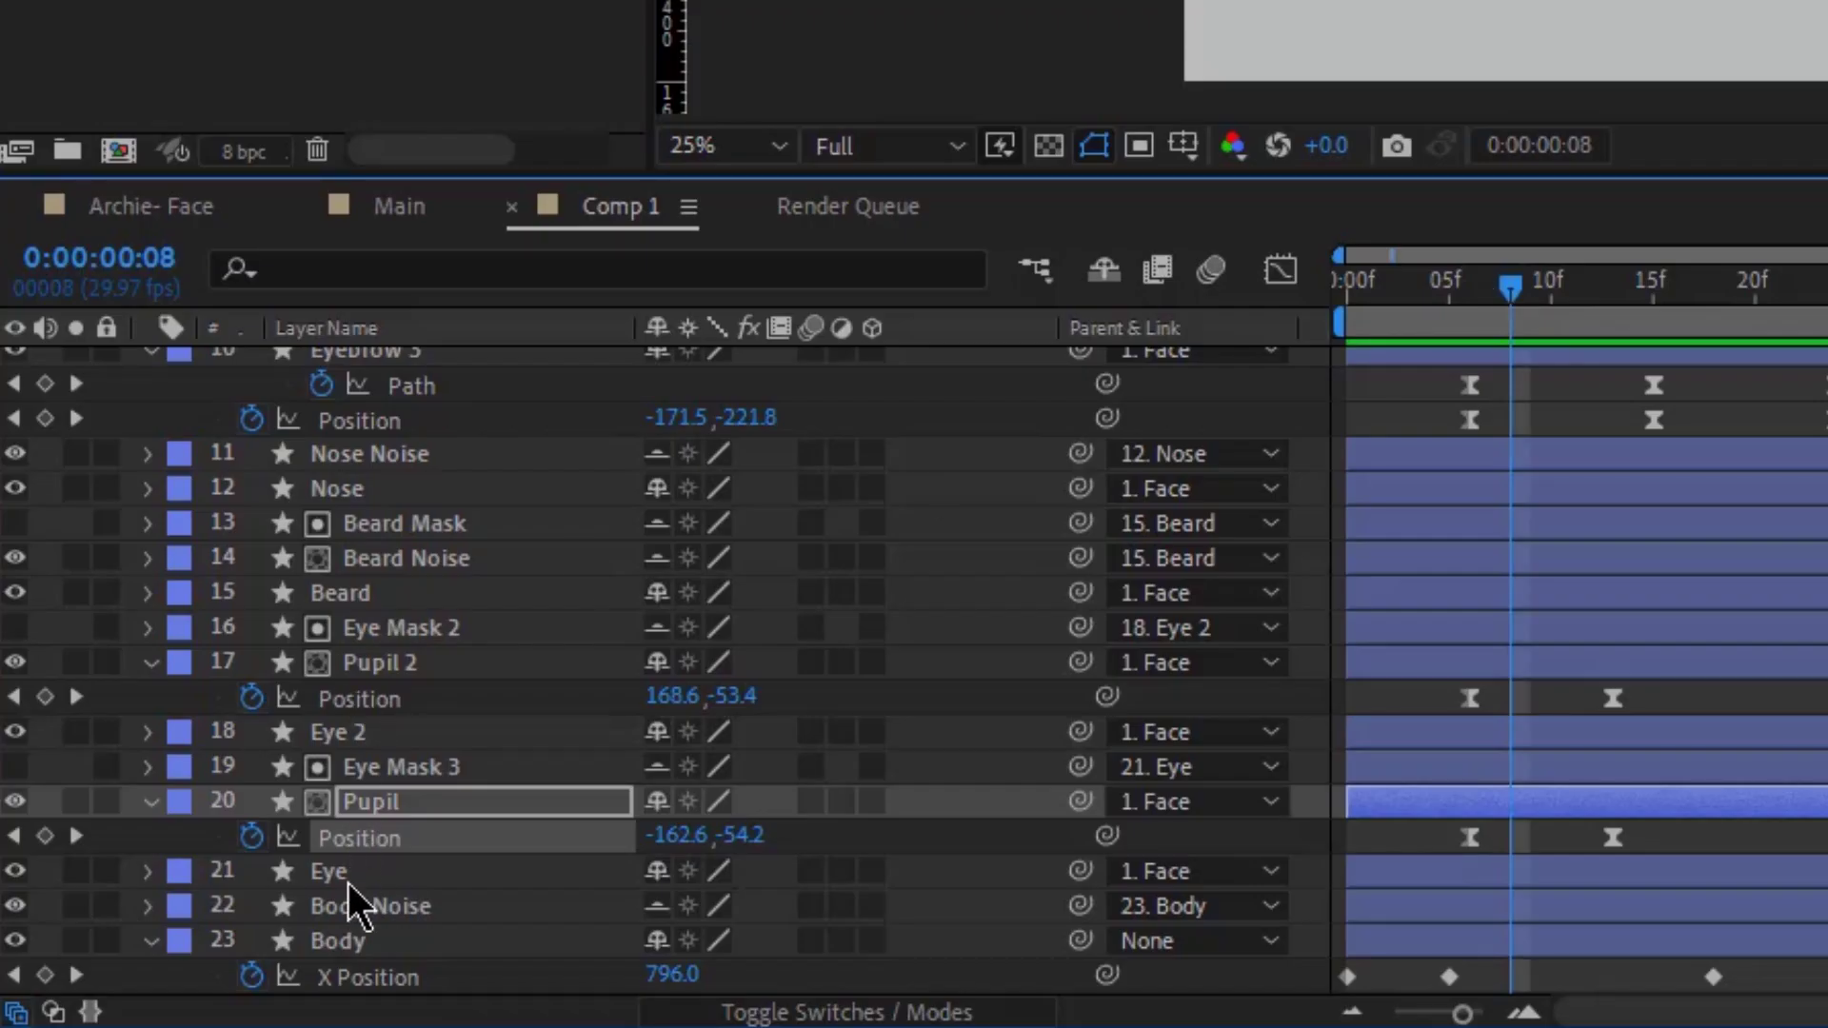
click(169, 953)
ctrl+click(369, 735)
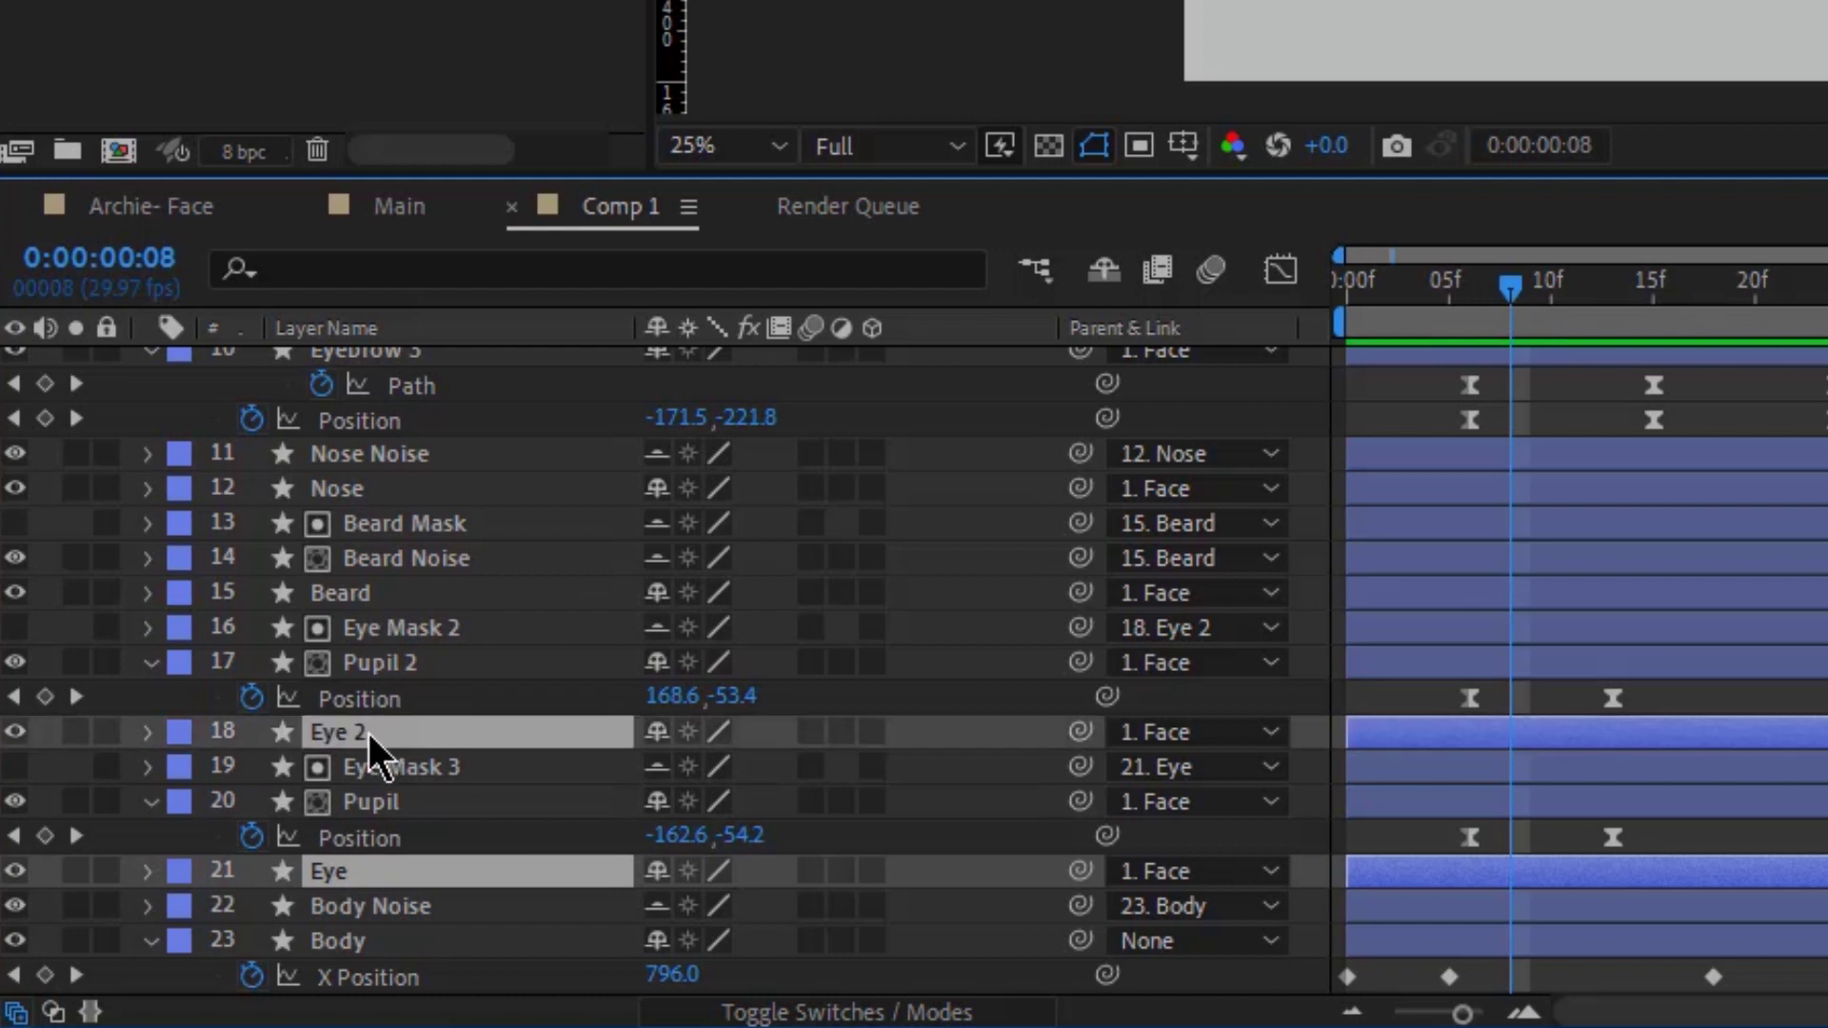
key(alt+shift+s)
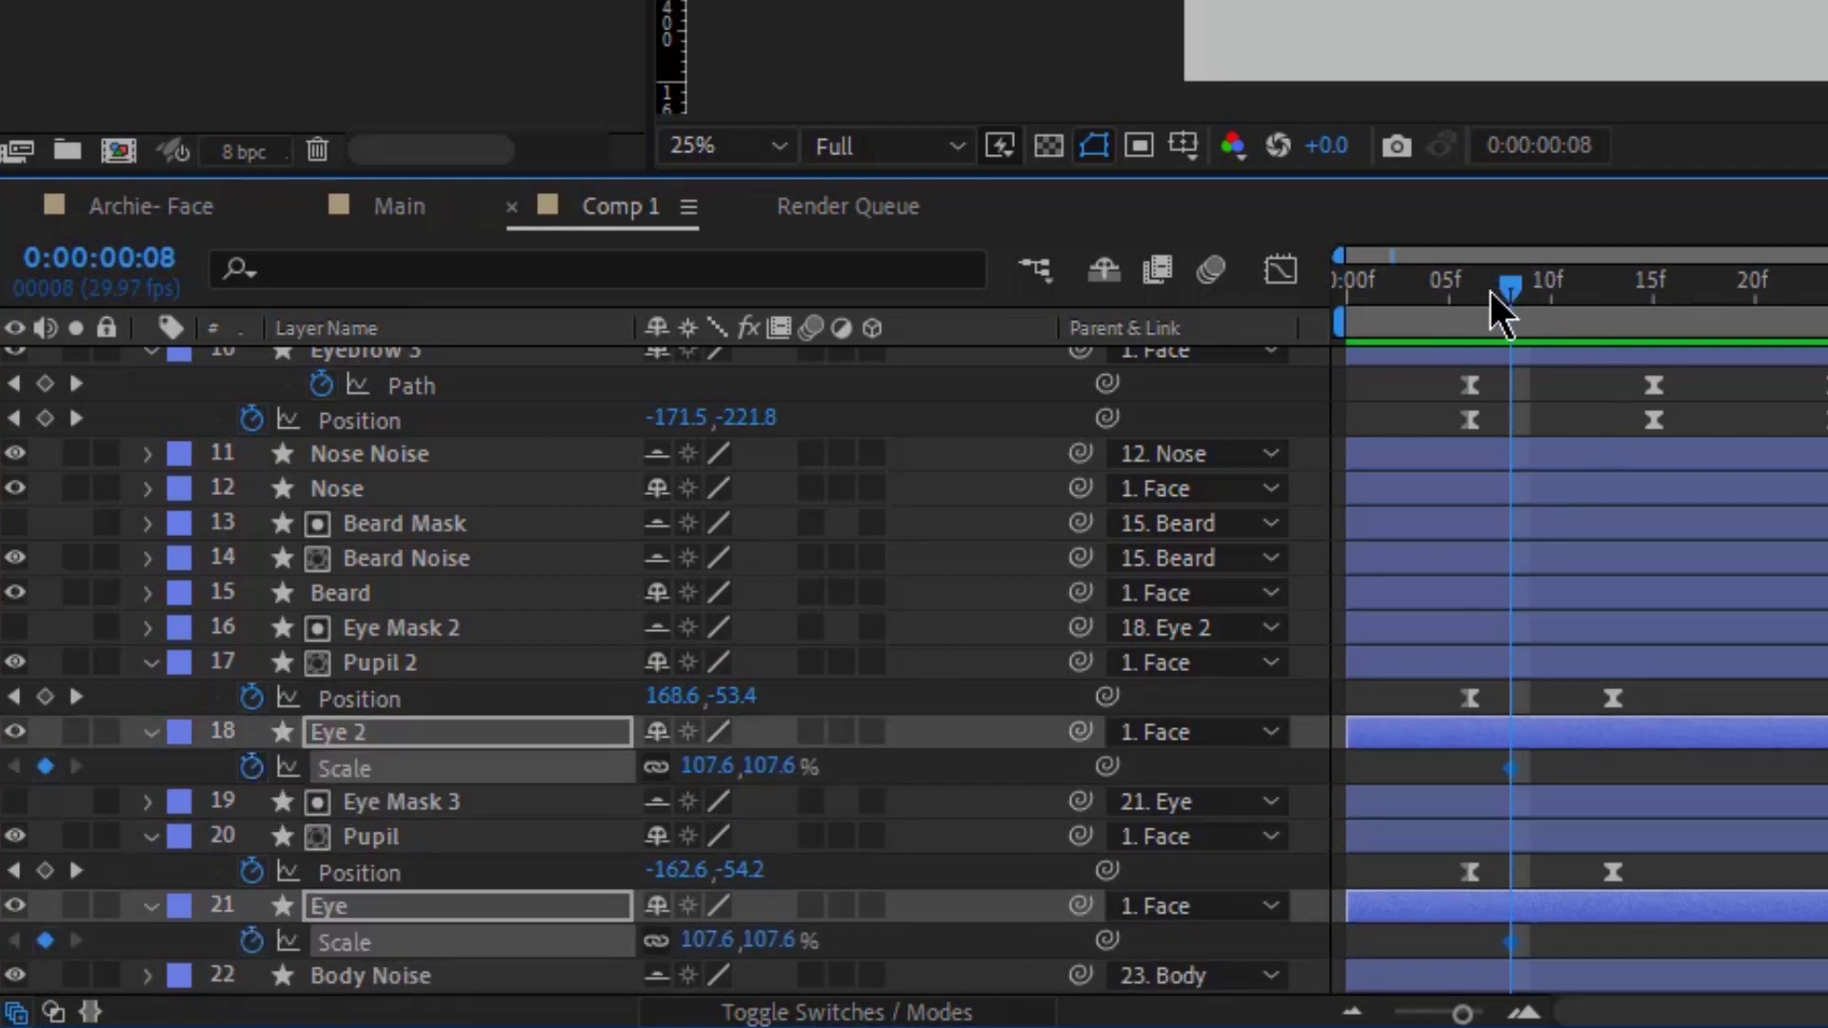
At 0:00:00:10, unlink the Scale of Eye and Eye 2 and set the vertical value to 2% to close the eyes.
drag(1523, 293, 1550, 292)
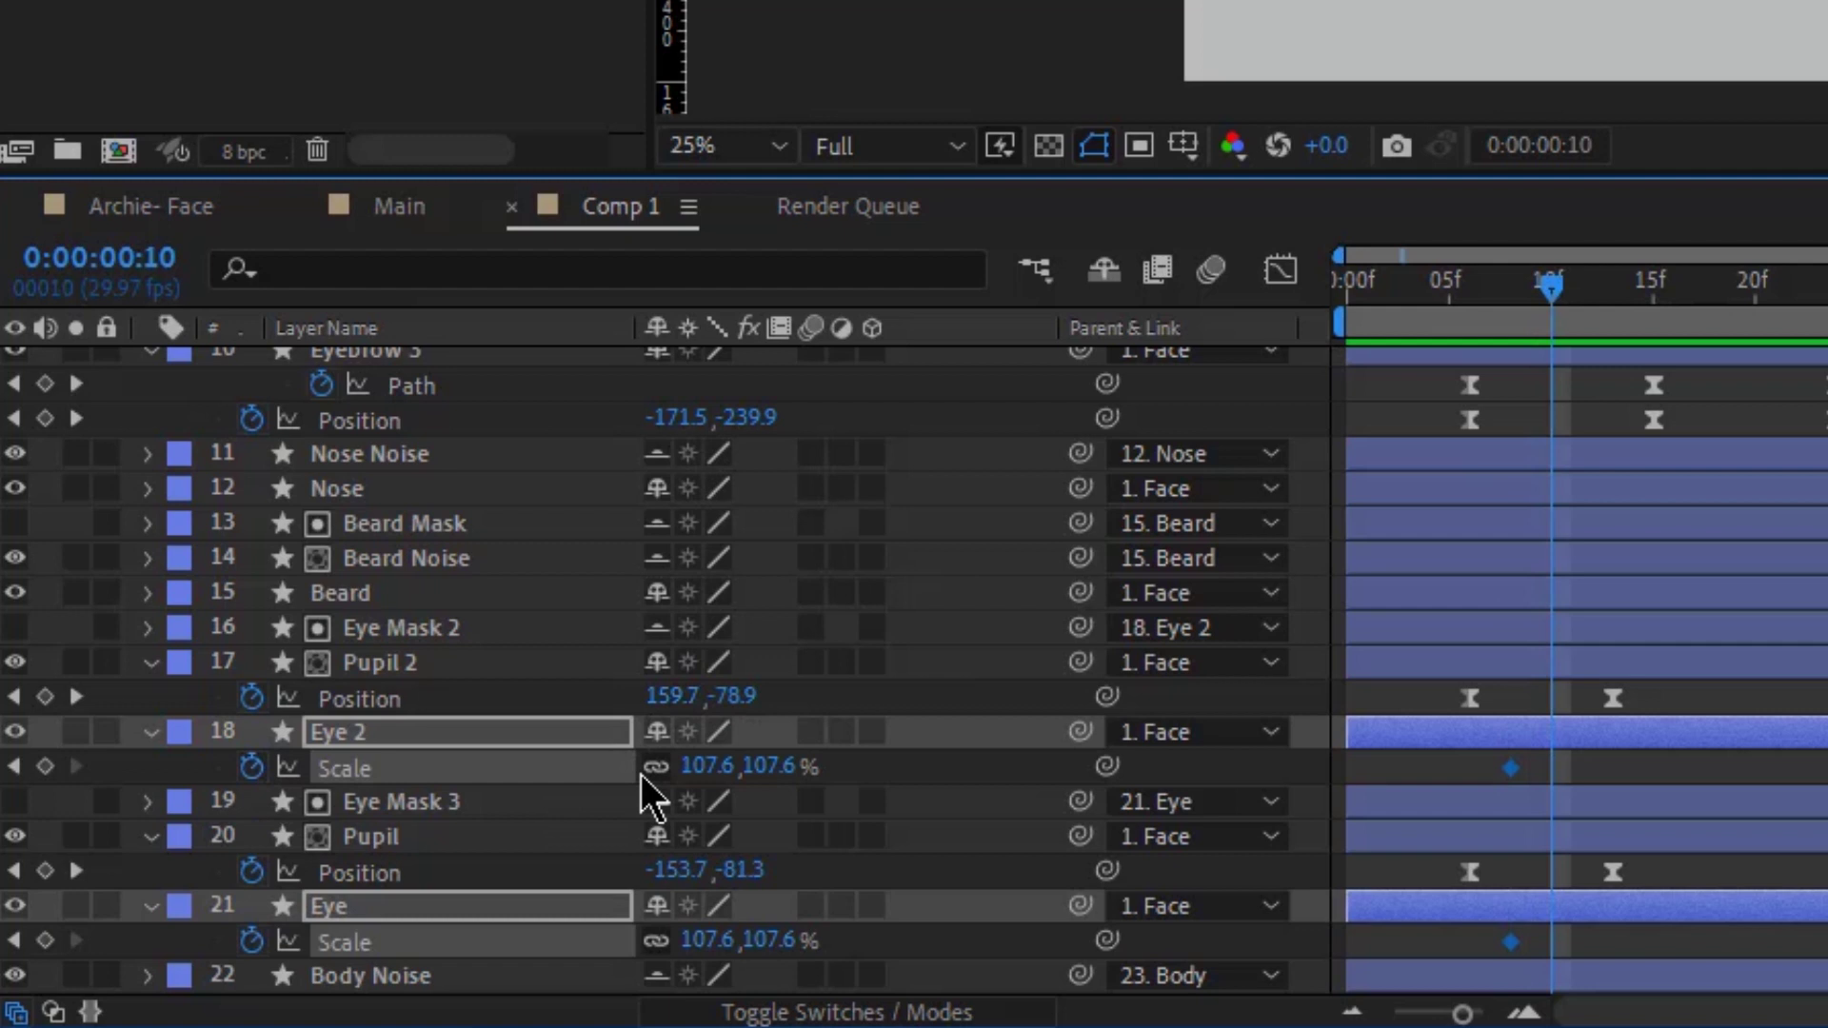
click(642, 774)
click(465, 731)
ctrl+click(398, 906)
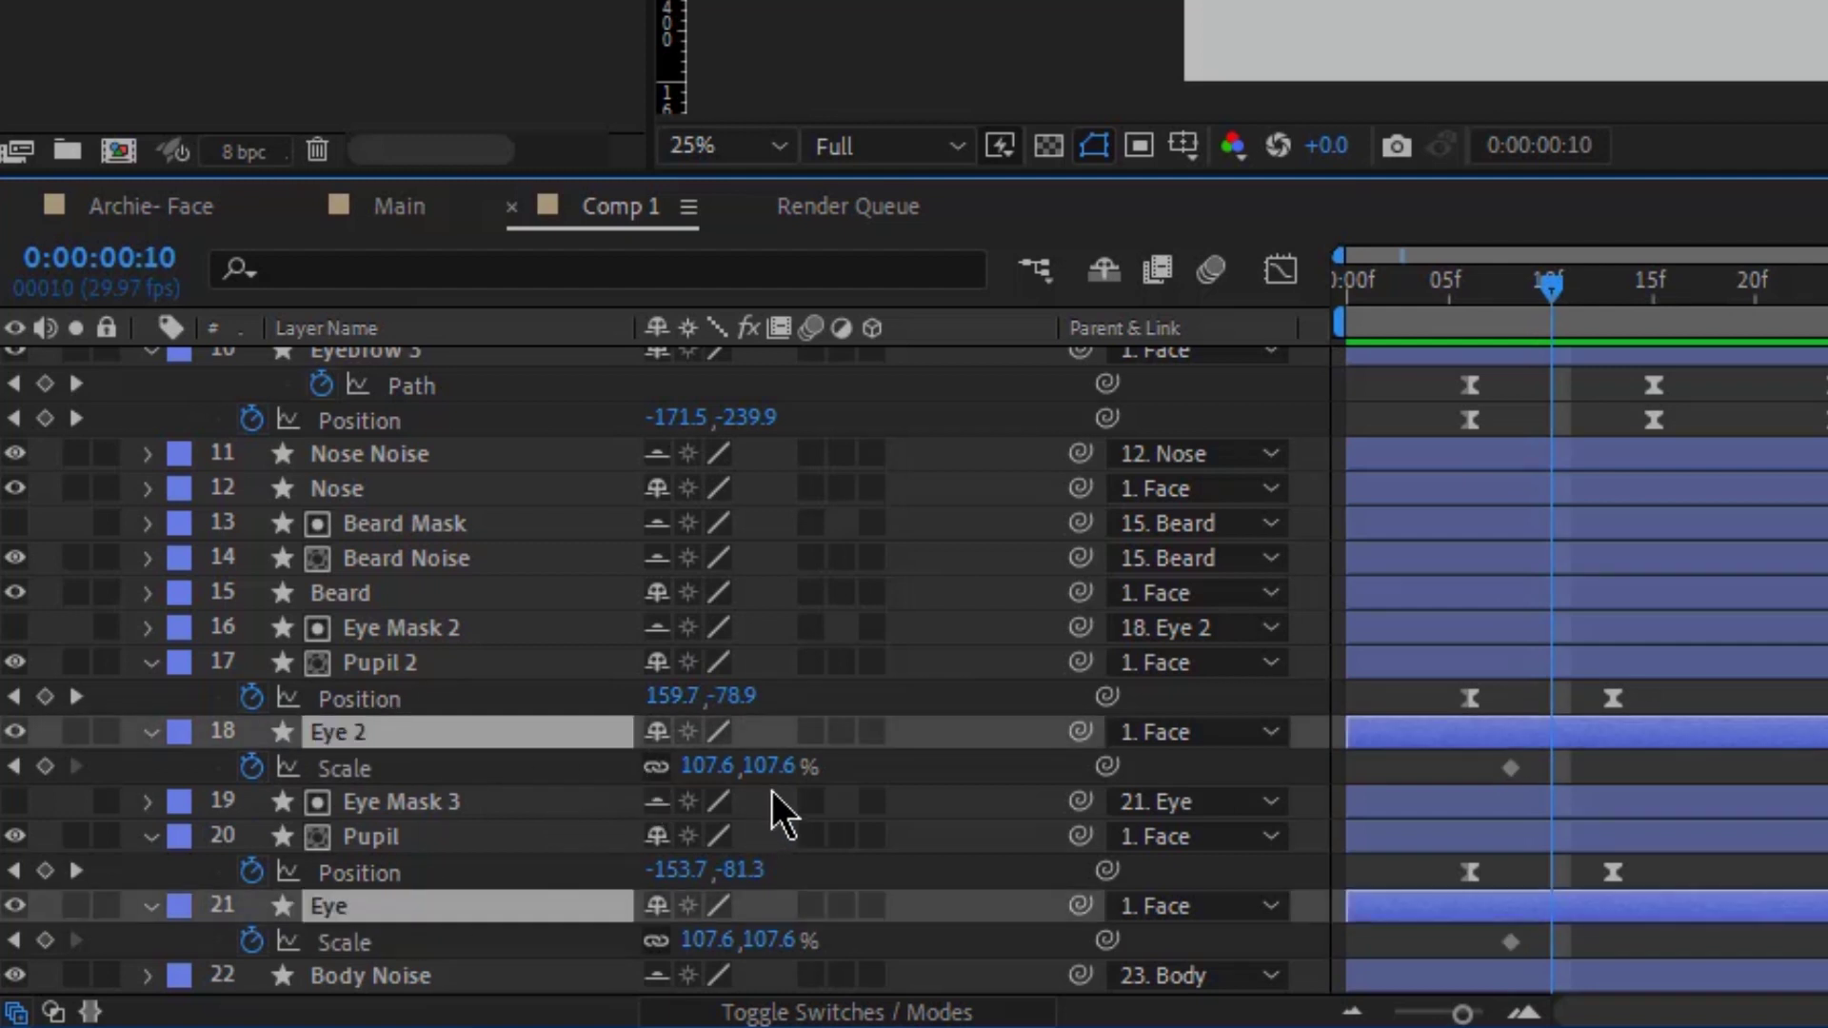
click(656, 766)
click(761, 767)
text(2)
key(Return)
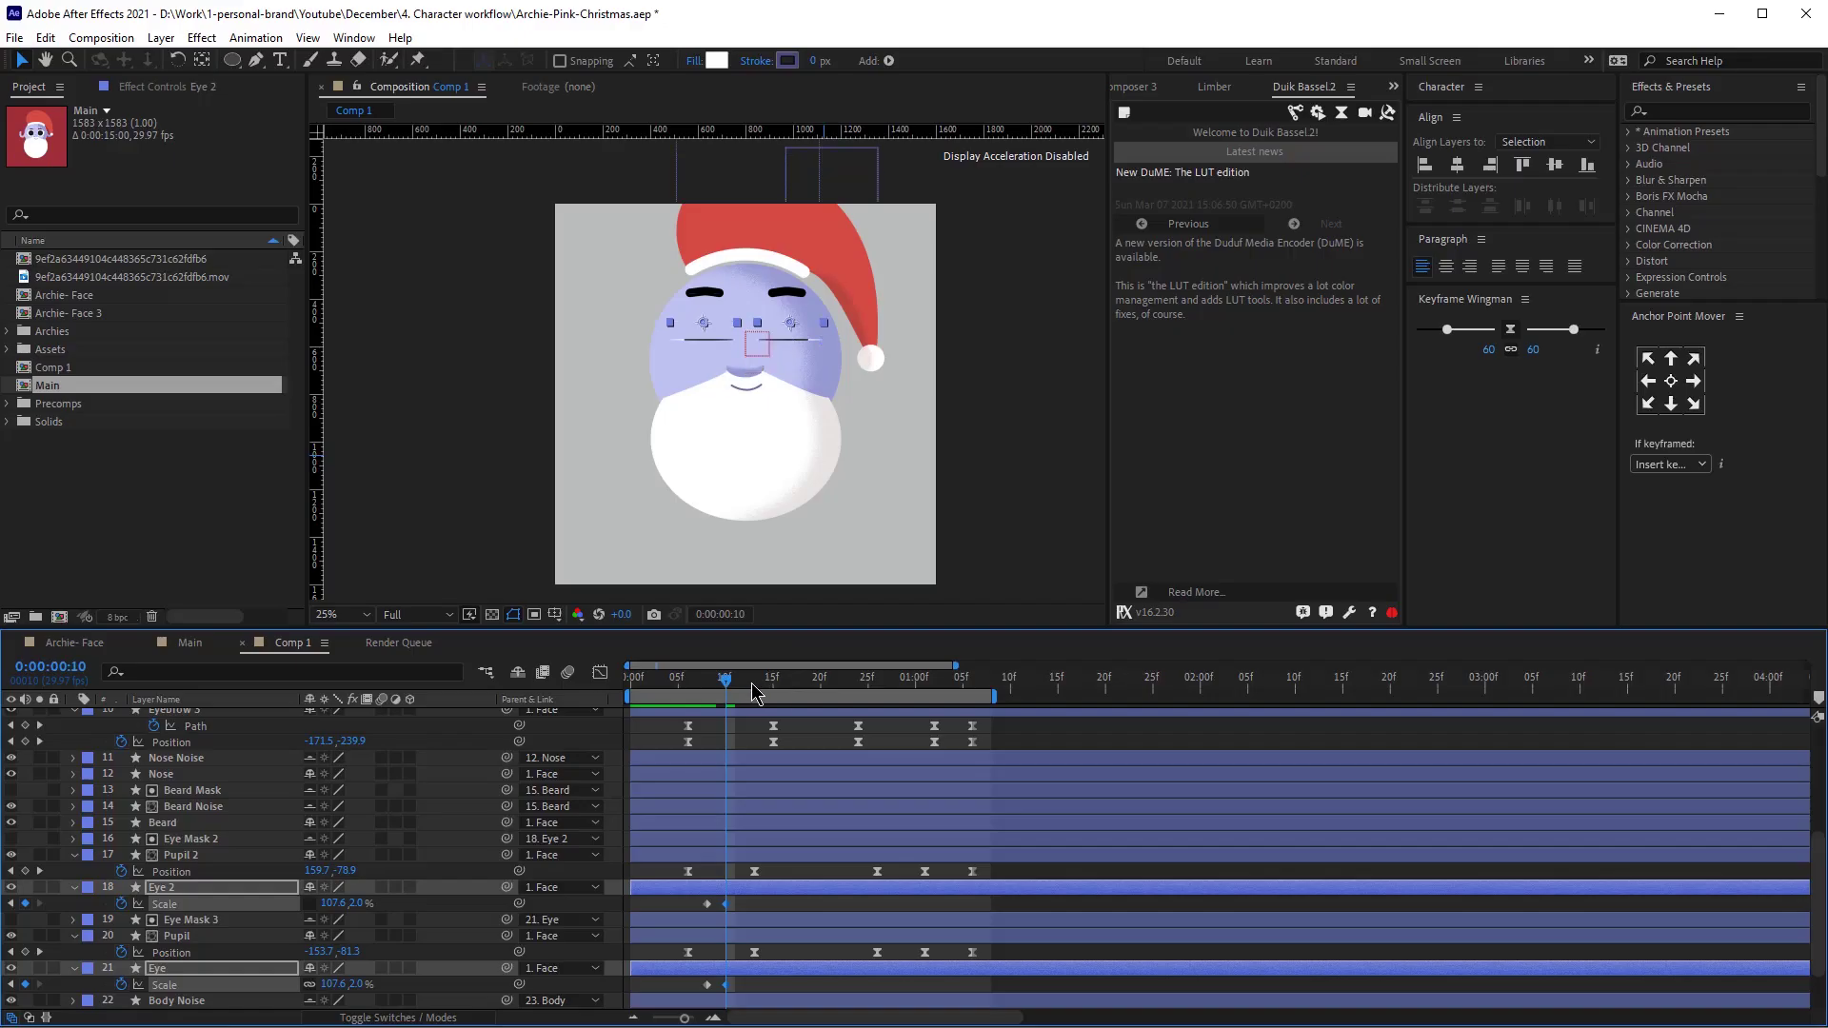
Hold both eyes closed with Scale keyframes at 0:00:00:13, copy their first Scale keyframes to 0:00:00:15, and preview the blink.
click(1609, 293)
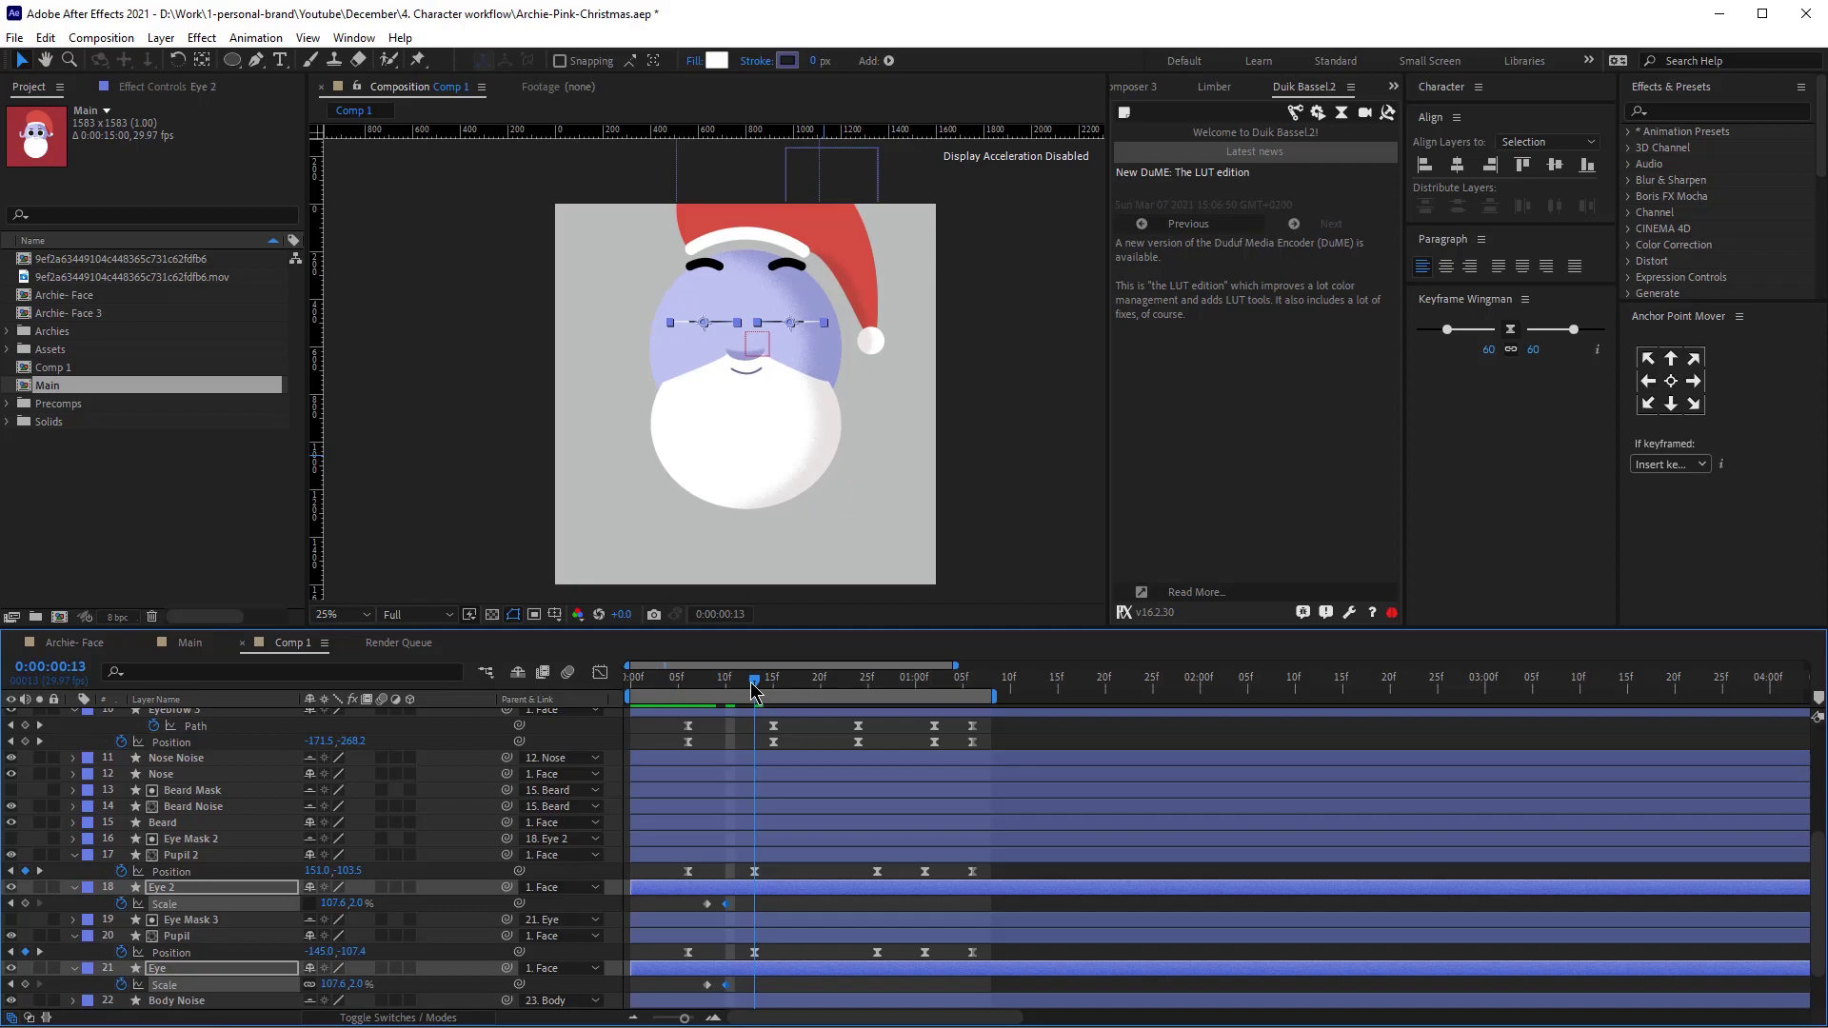
click(25, 903)
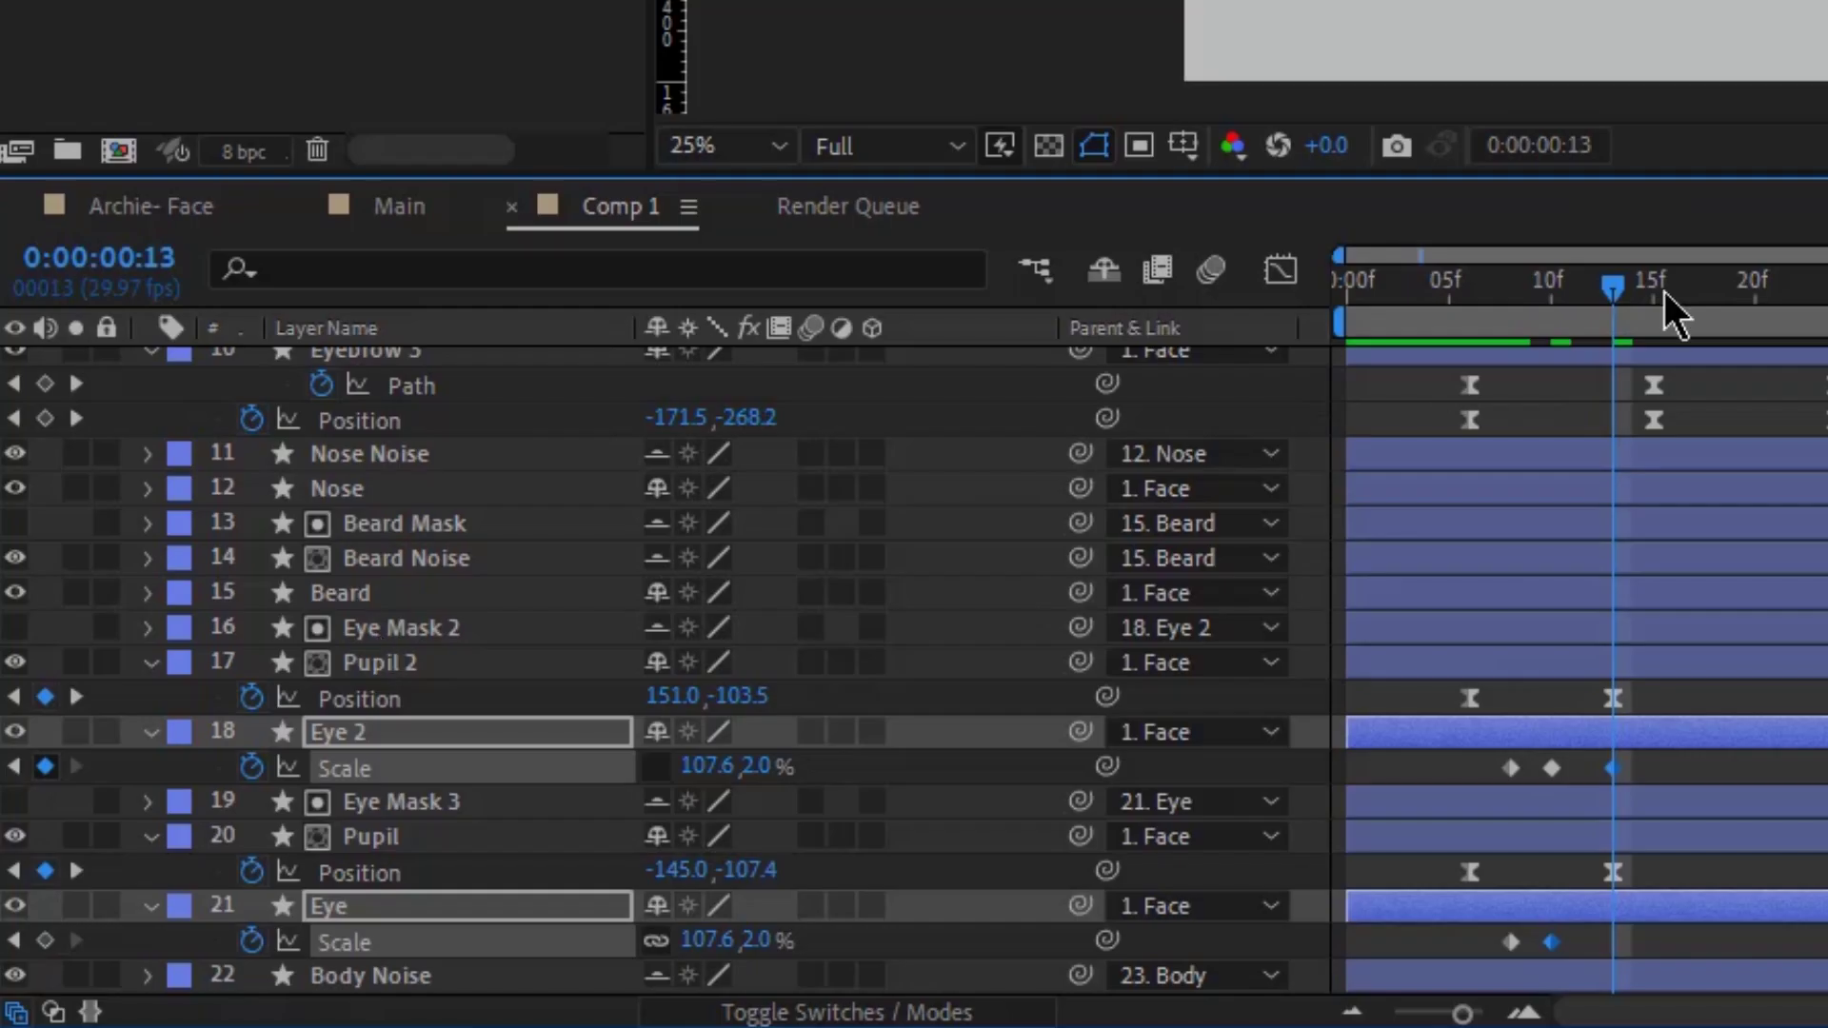
drag(1626, 284, 1643, 281)
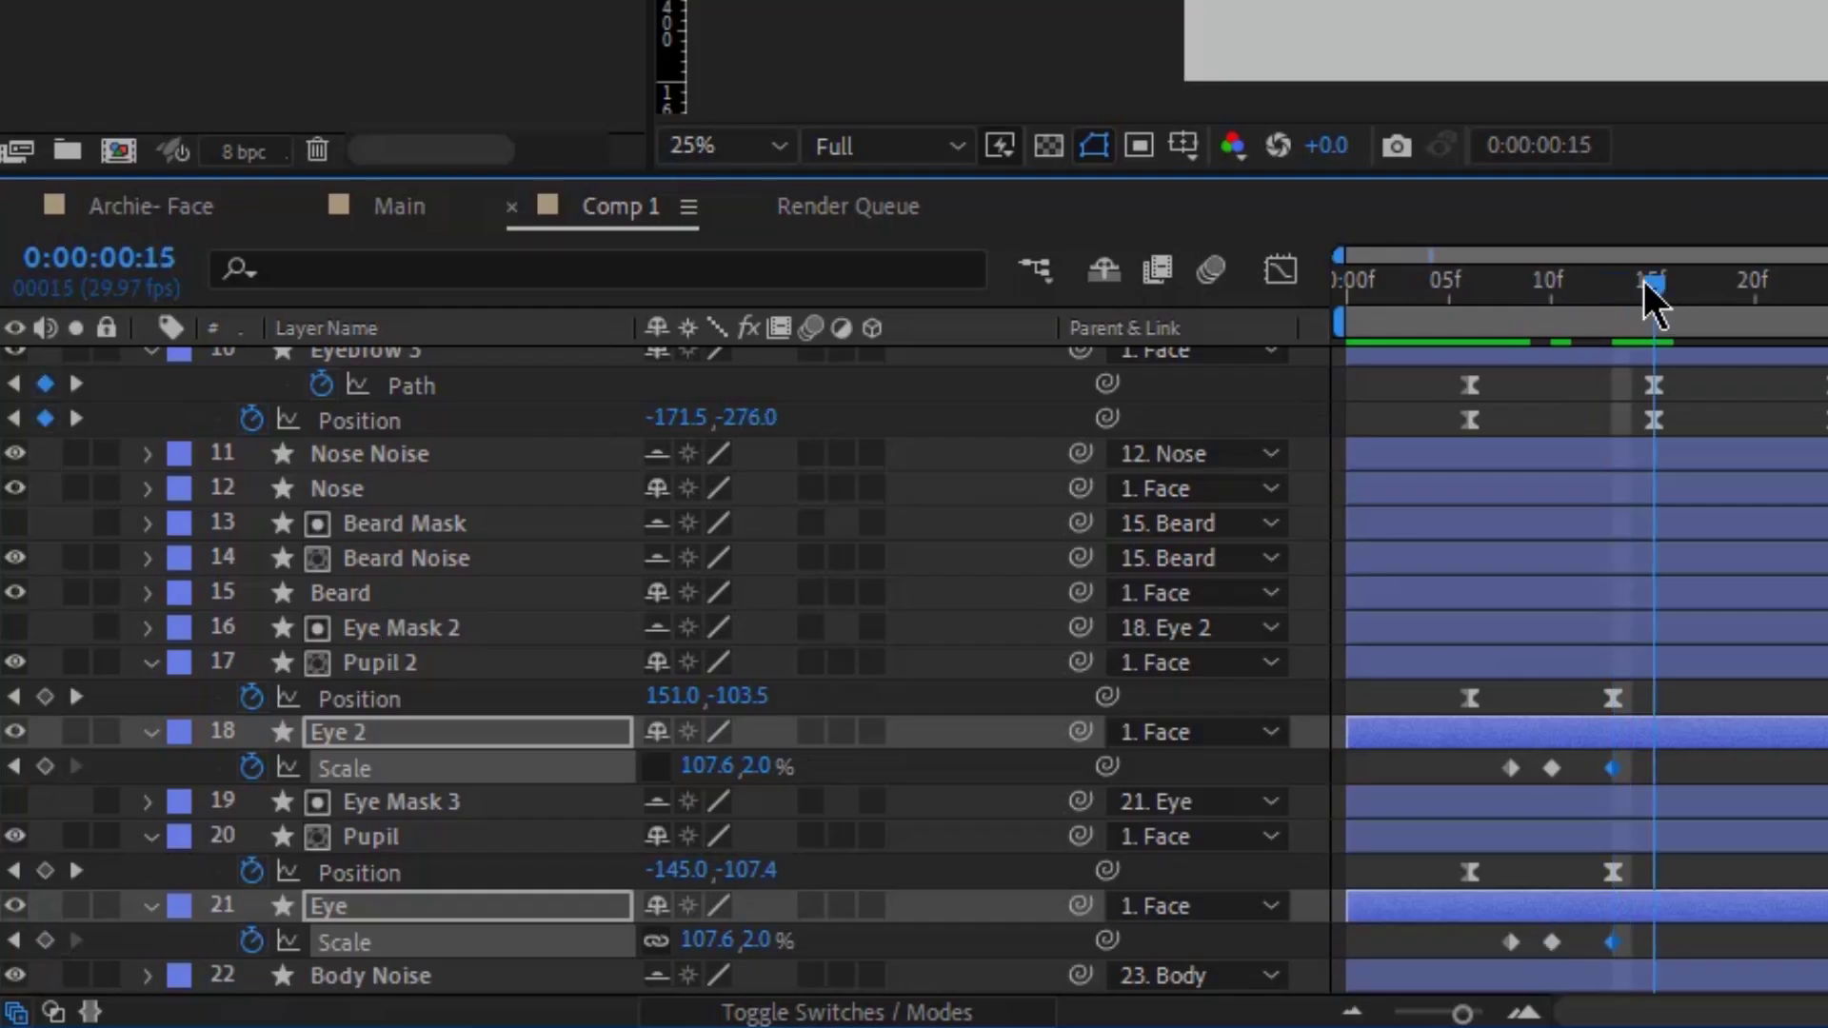
click(1513, 767)
key(ctrl+c)
key(ctrl+v)
click(1510, 940)
key(ctrl+v)
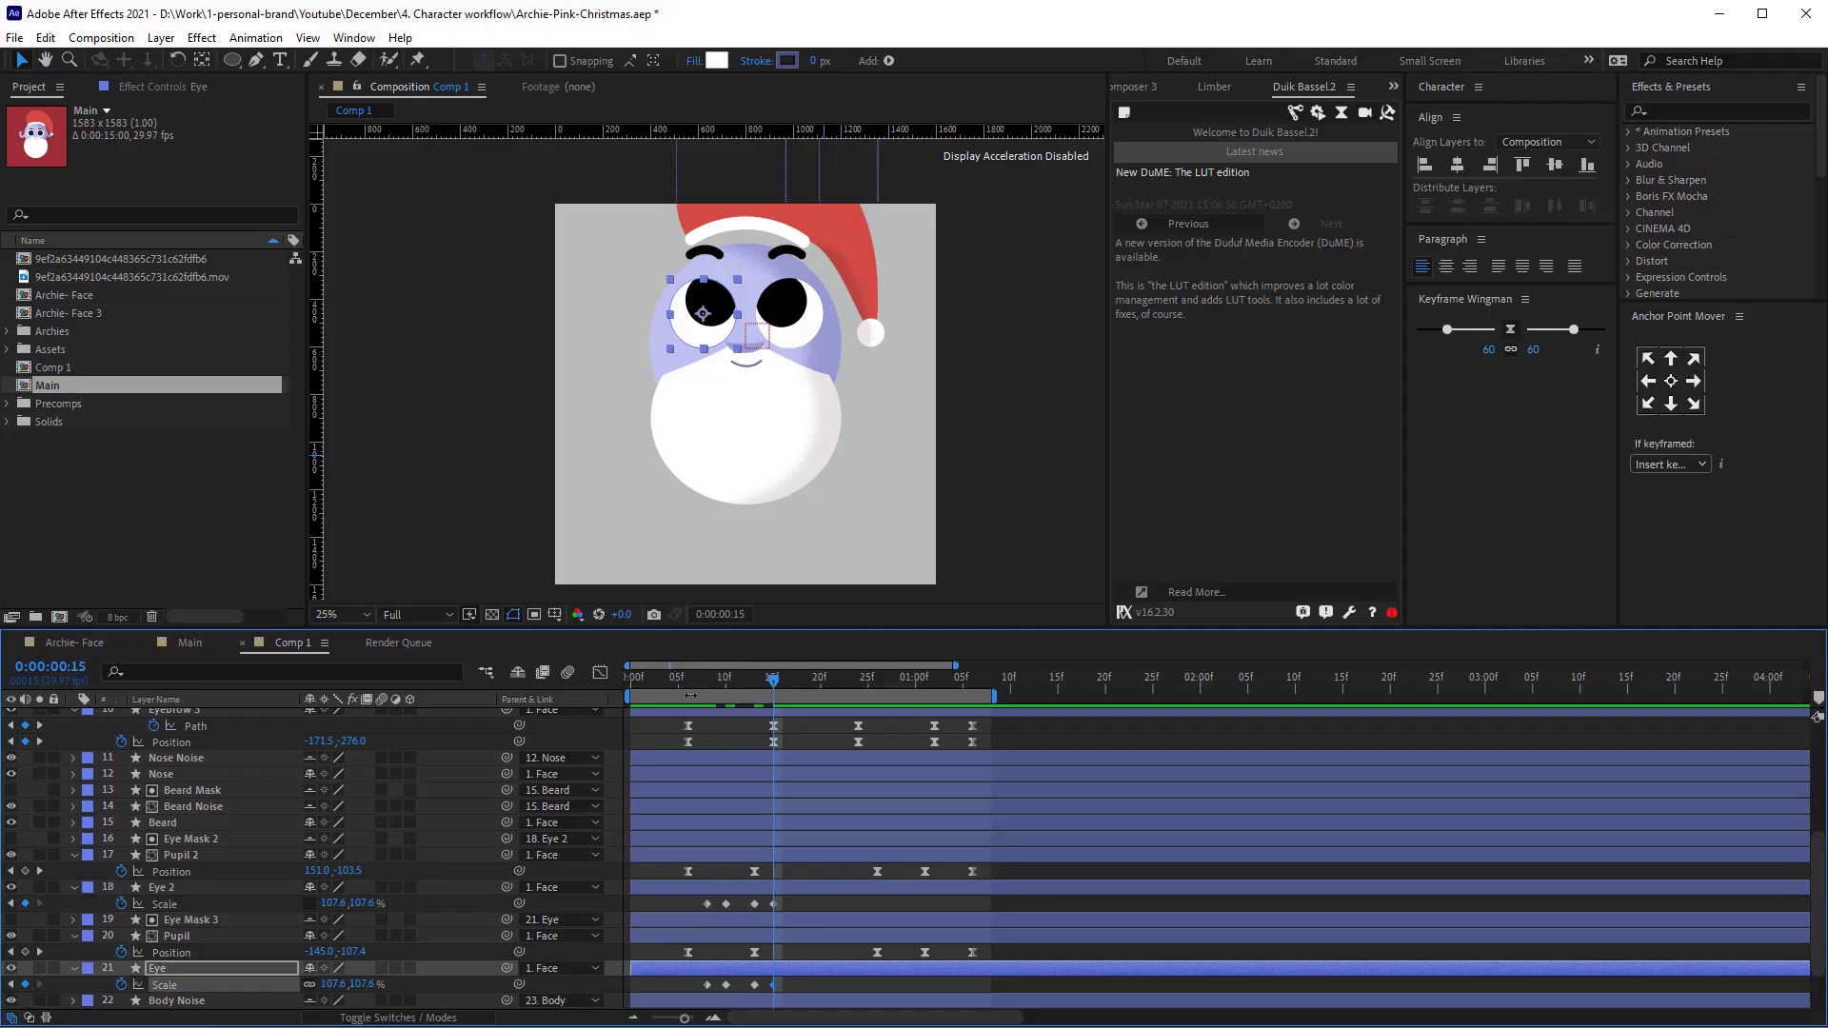
click(680, 679)
key(space)
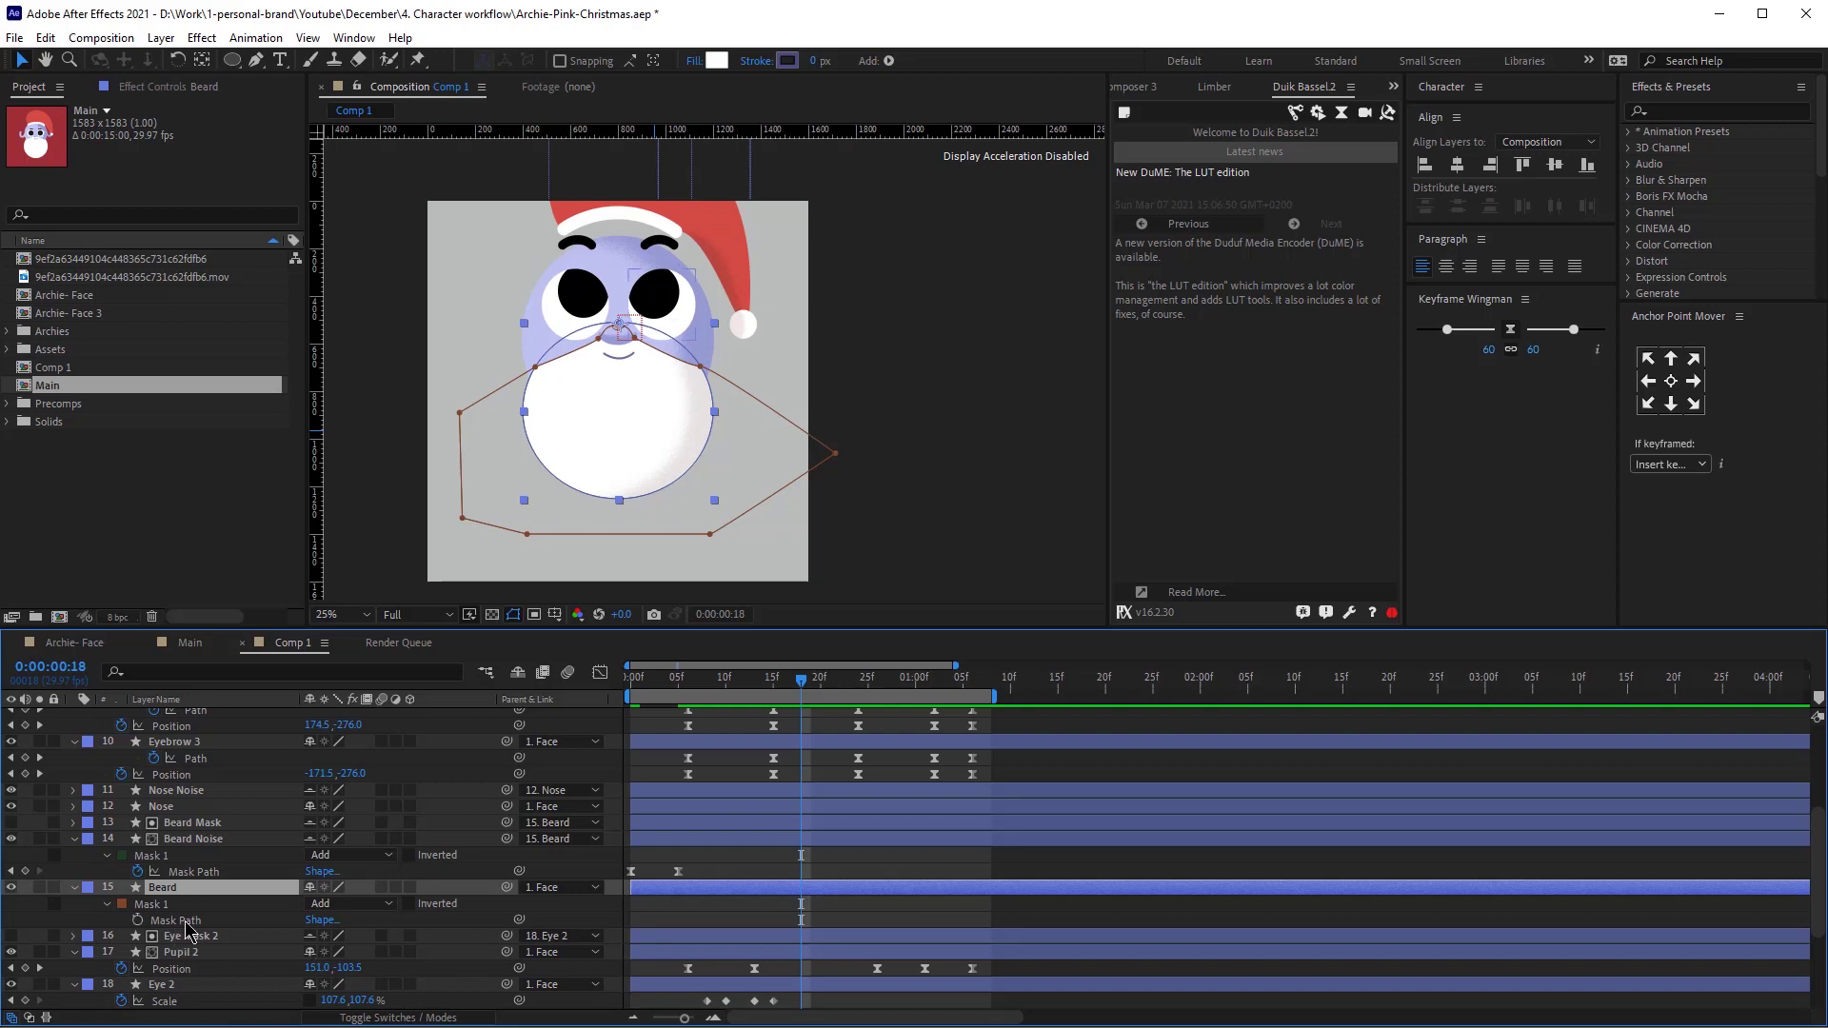
Keyframe the Beard's Mask Path at 0:00:00:00, and at 0:00:00:05 move the mask's side points onto the beard's outline.
click(139, 921)
drag(800, 921, 630, 921)
drag(683, 687, 678, 692)
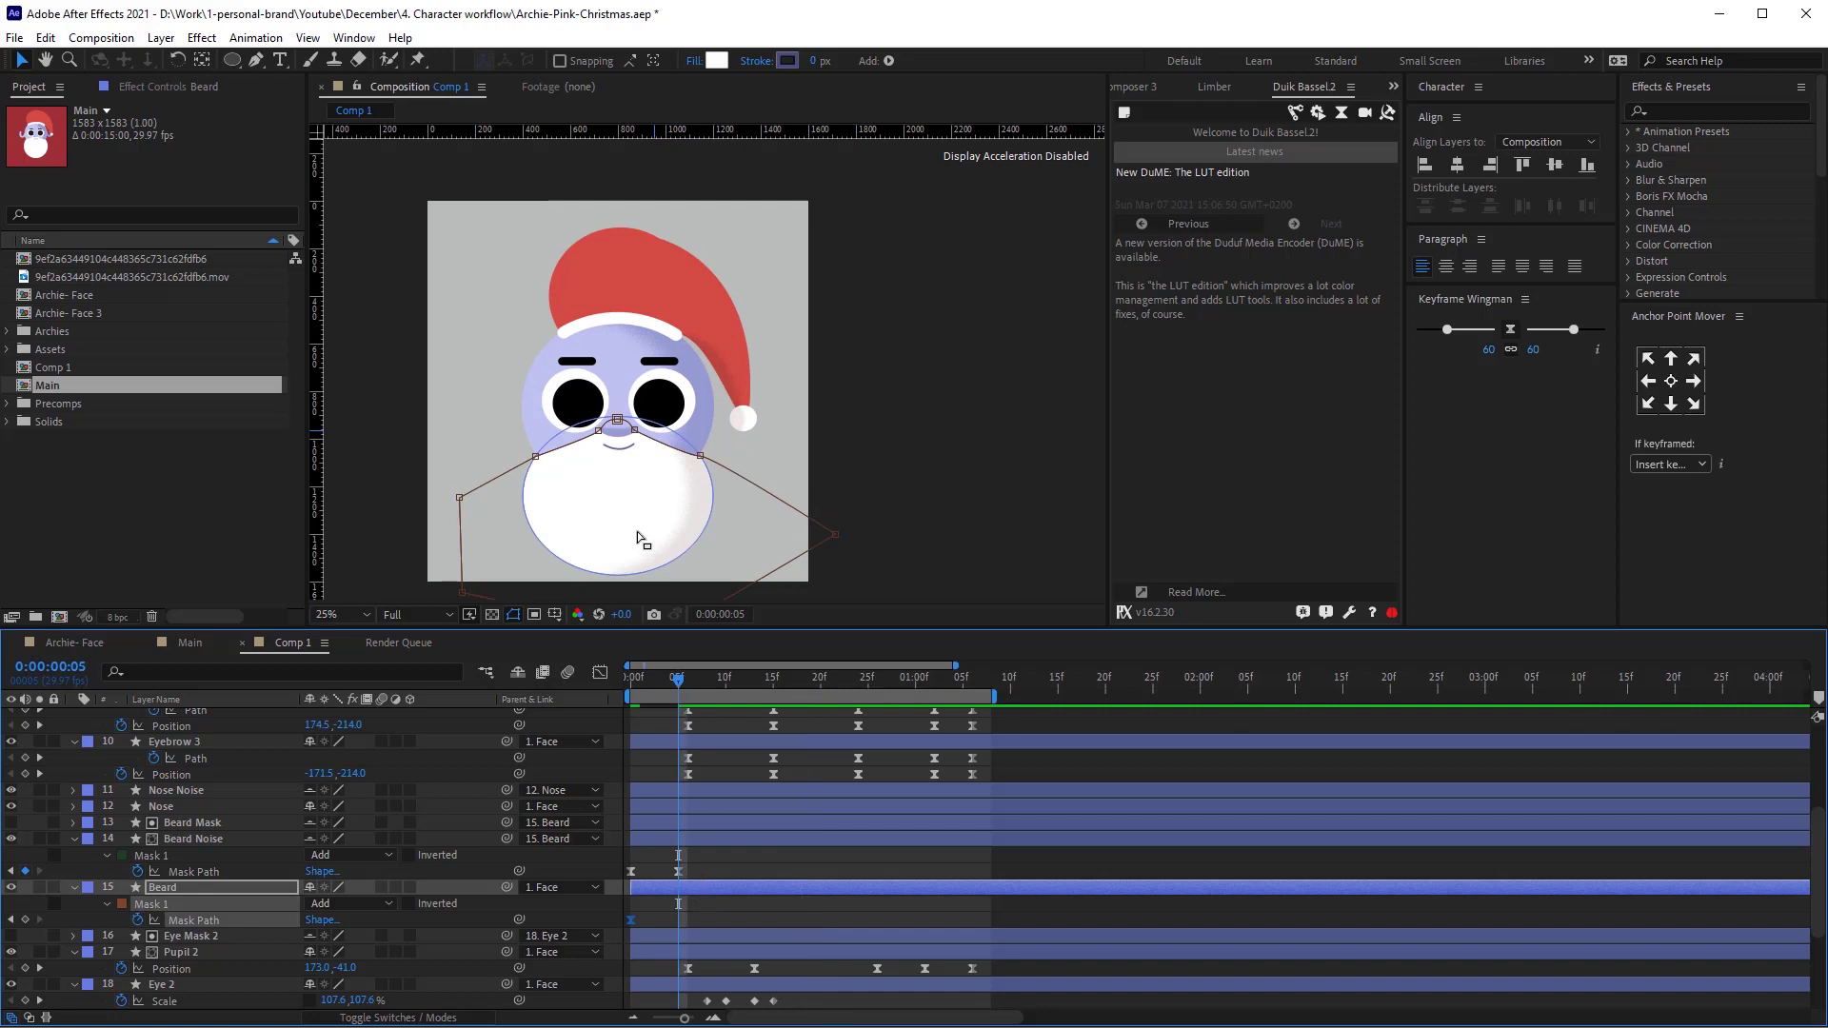
key(period)
key(period)
drag(691, 534, 852, 400)
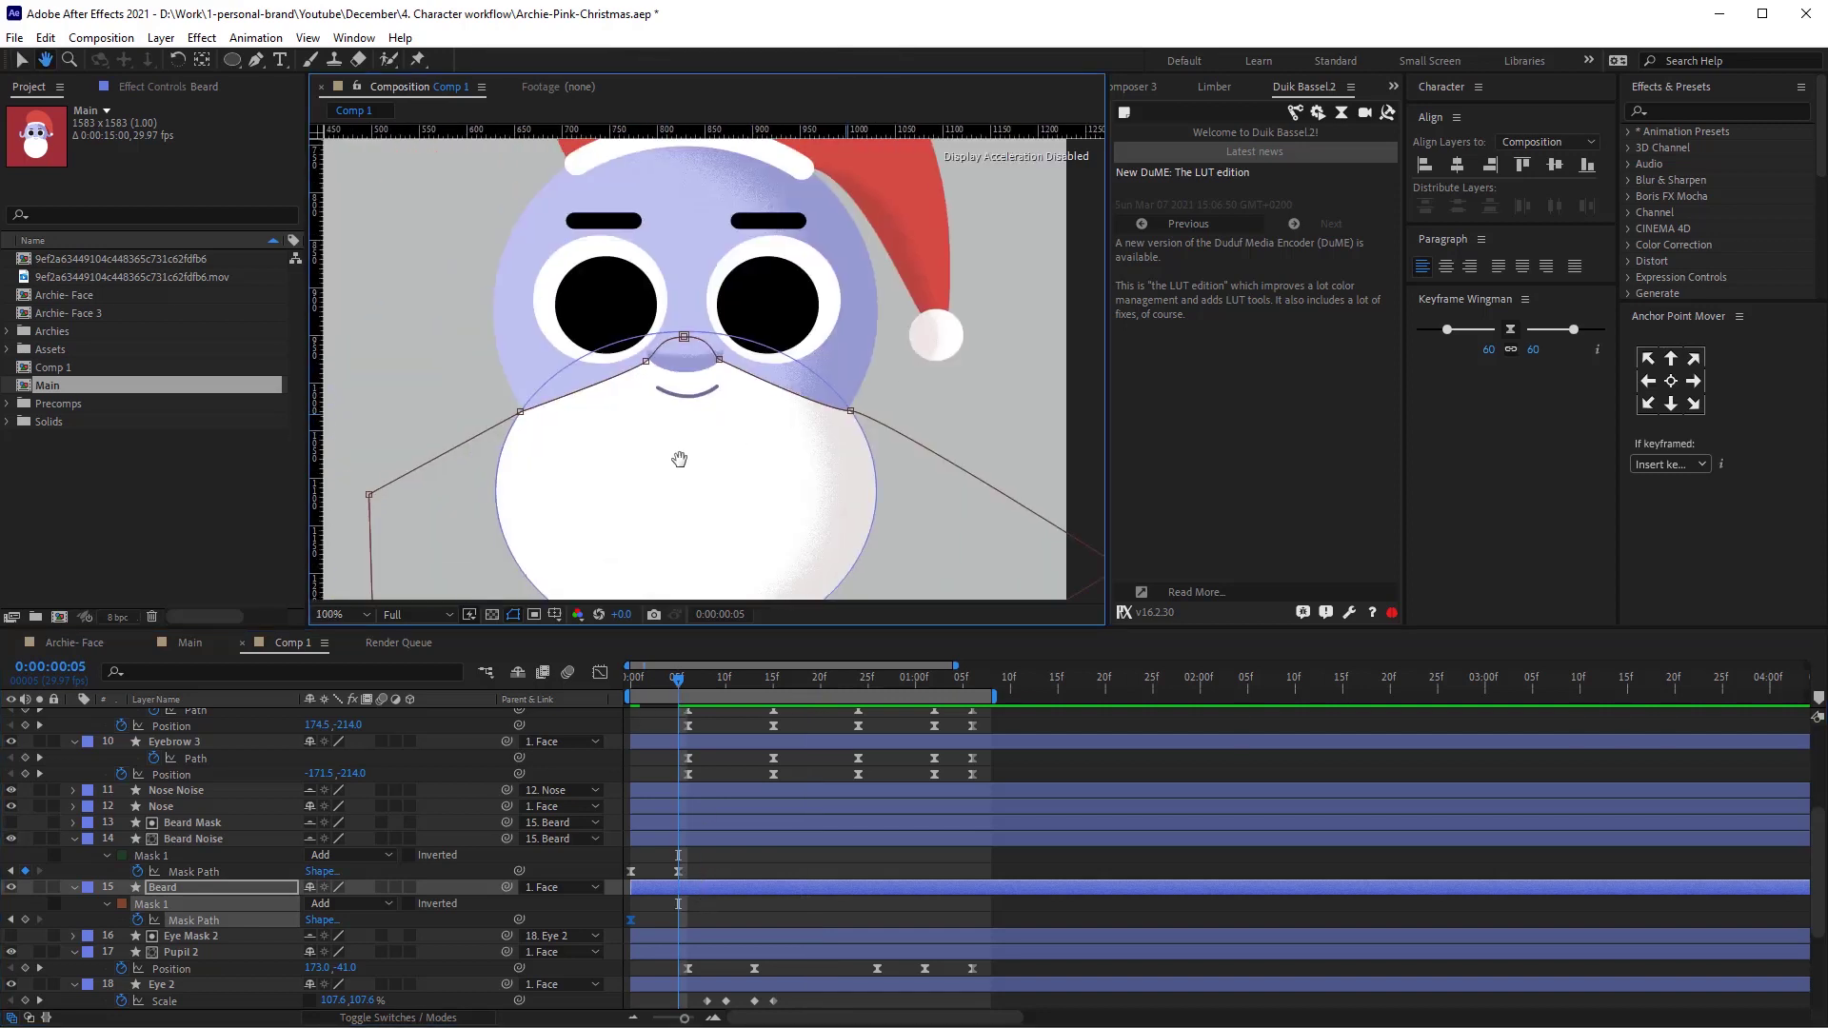
scroll(677, 461, up, 1)
drag(636, 450, 1072, 477)
key(v)
drag(771, 481, 197, 374)
mouse_move(706, 411)
mouse_down()
mouse_move(643, 412)
mouse_move(713, 391)
mouse_up()
scroll(642, 414, up, 1)
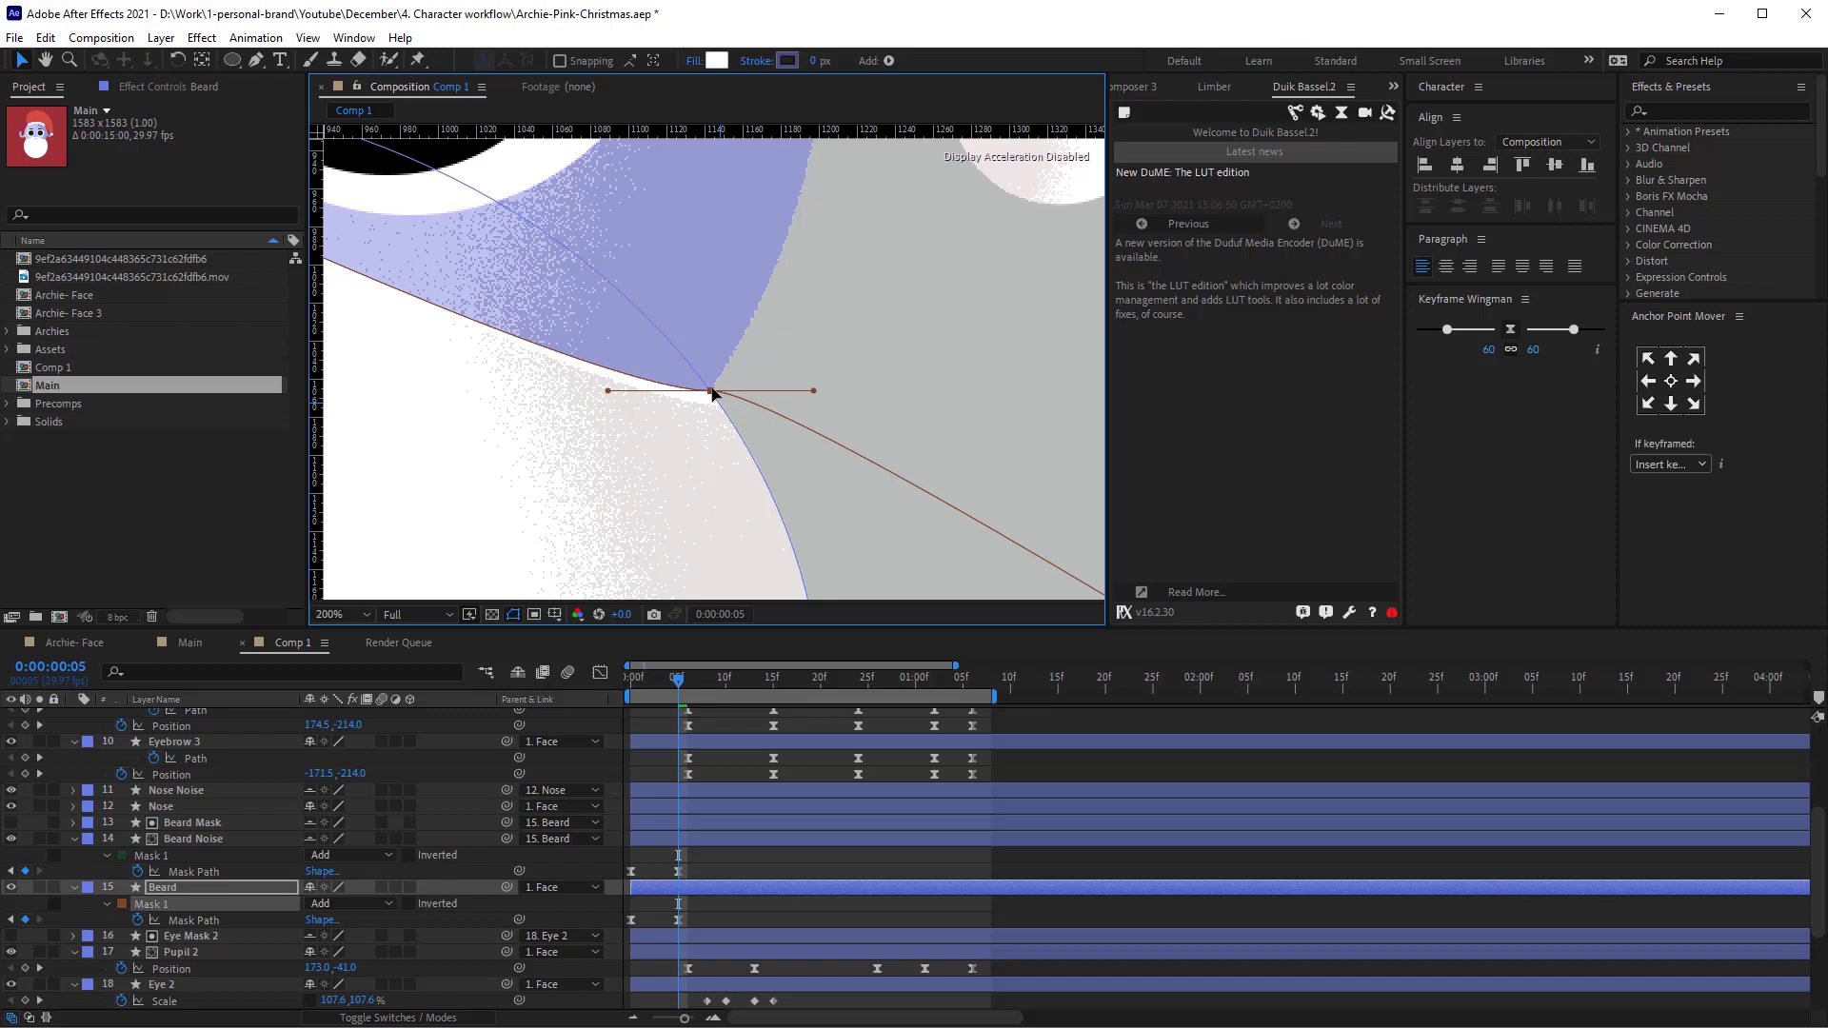
click(734, 400)
scroll(734, 400, down, 4)
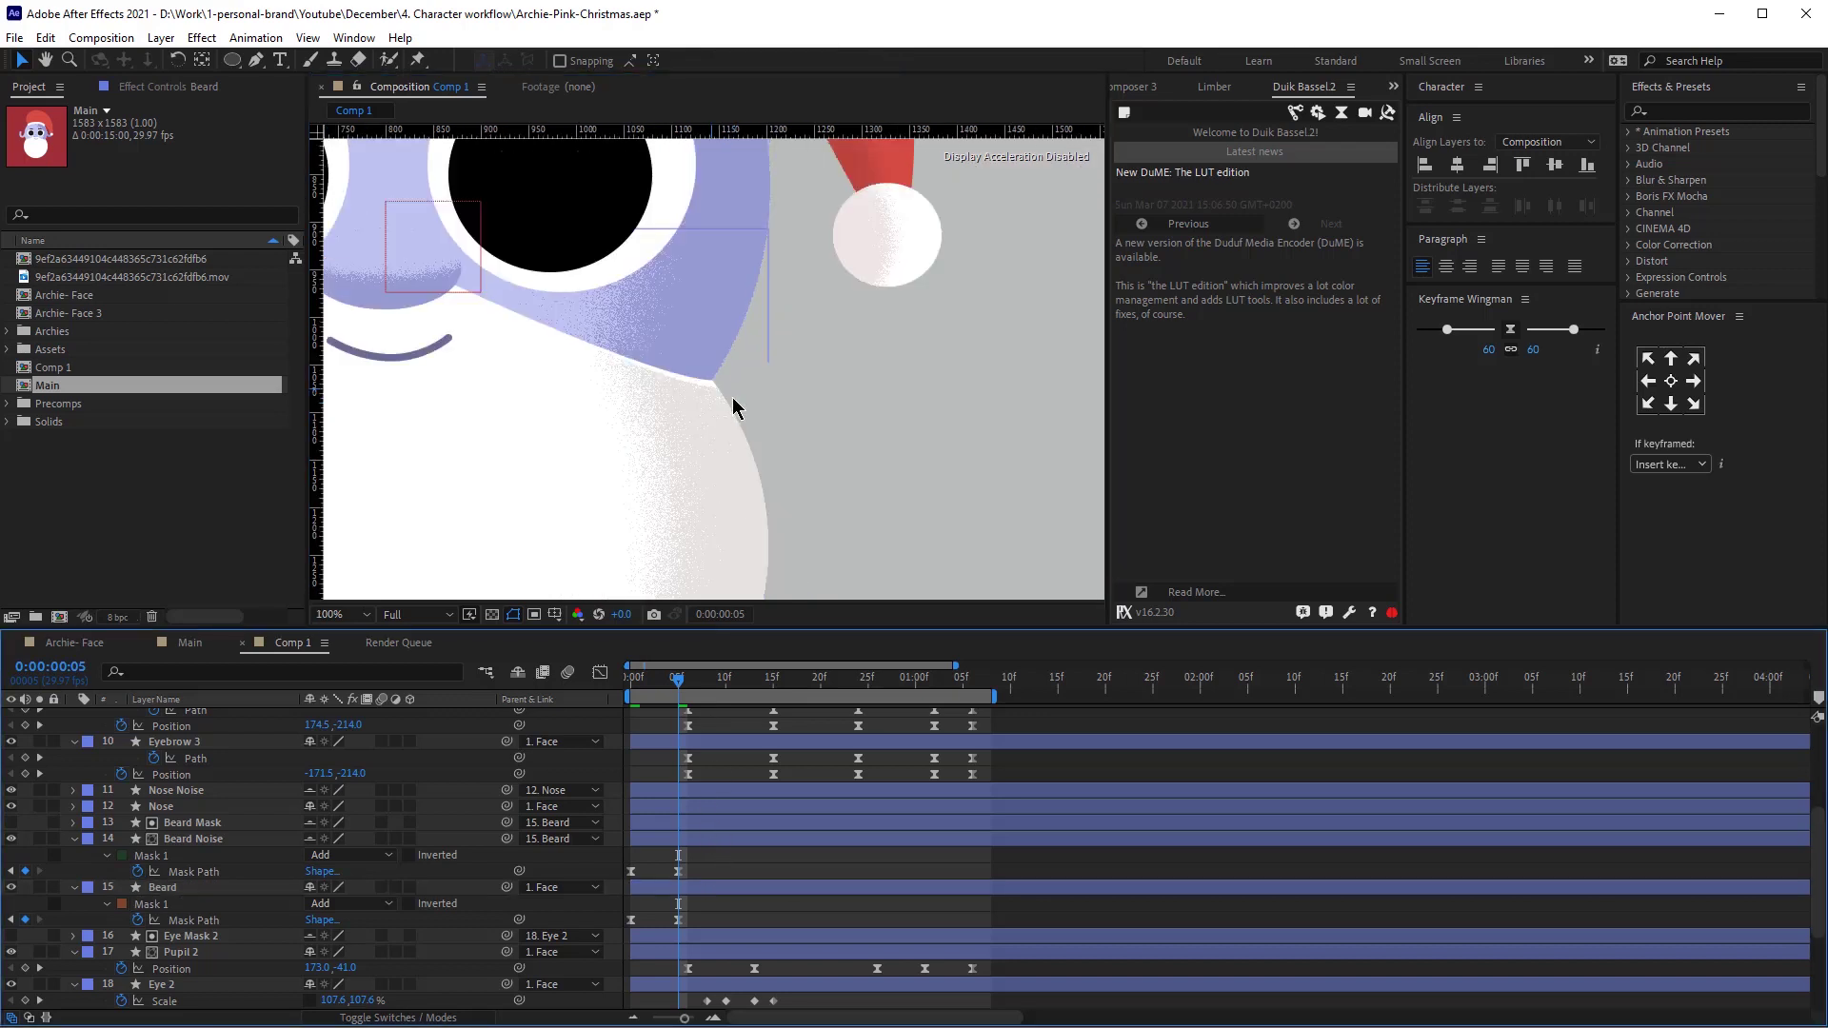
At 0:00:00:15, pull the Beard mask's side points down to the beard's outline, and shift the Mask Path keyframe to 0:00:00:18.
click(773, 677)
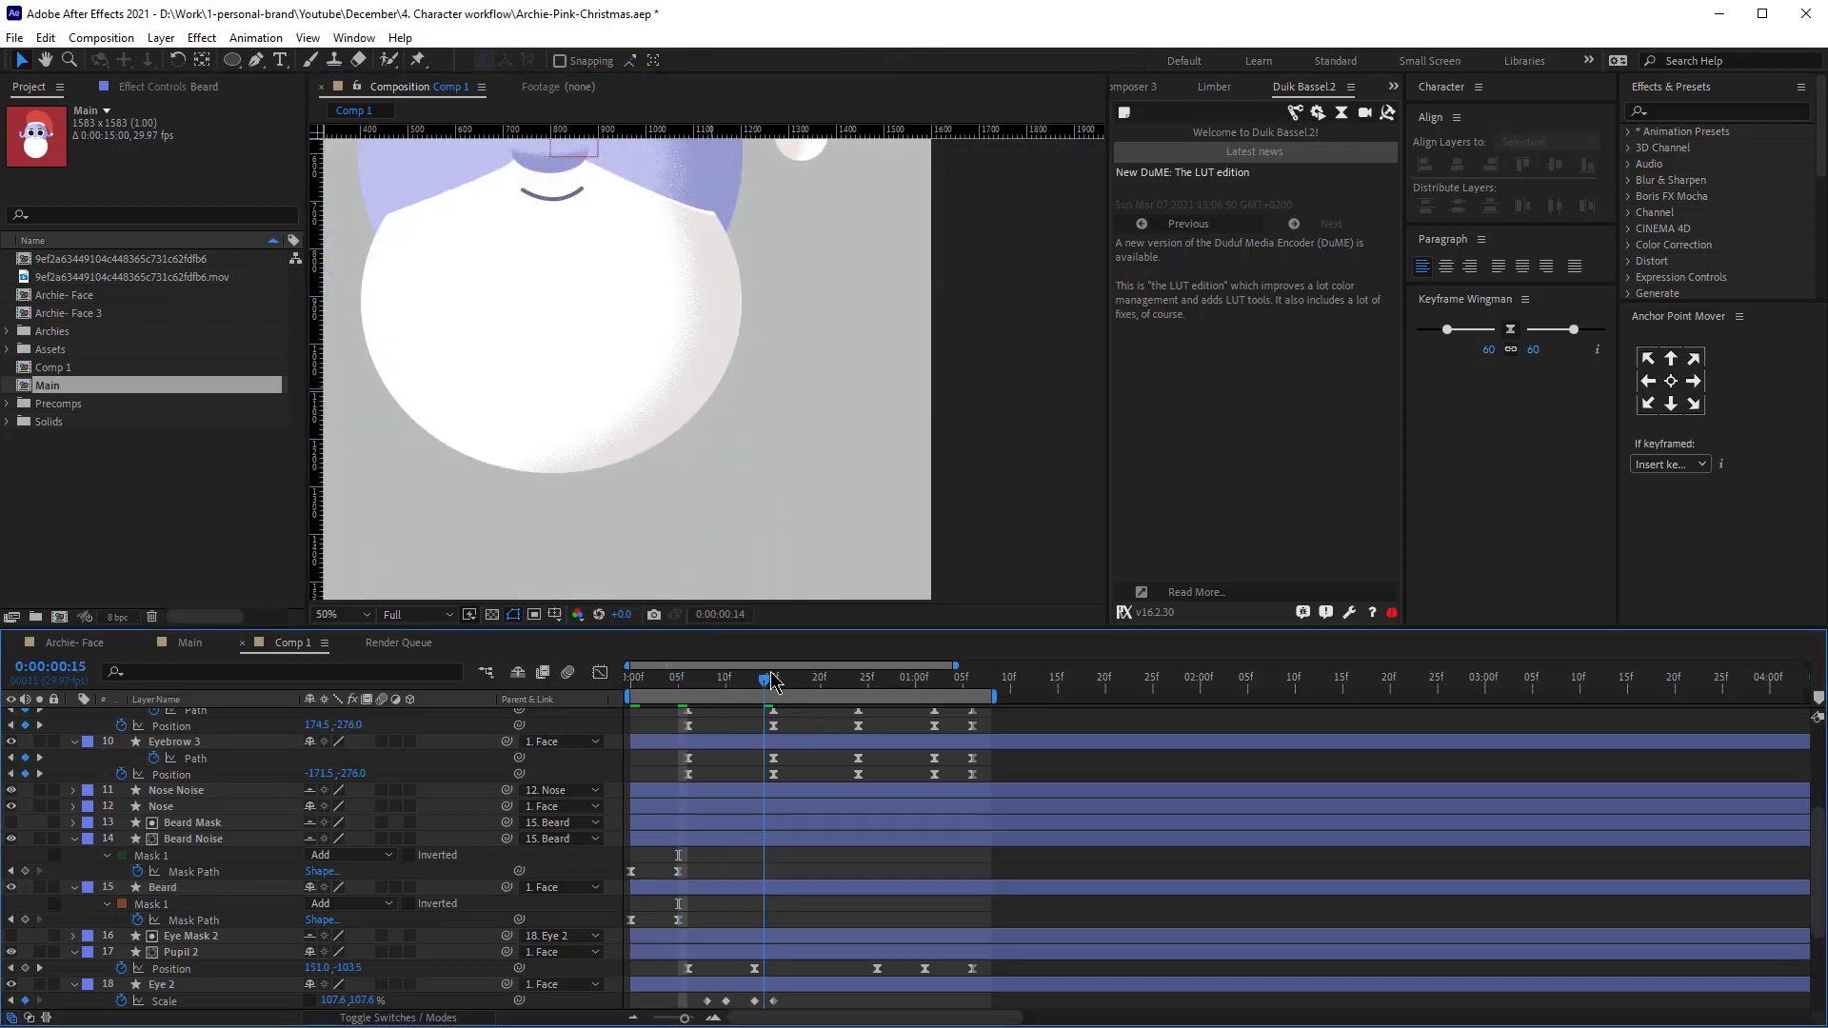
scroll(693, 408, up, 2)
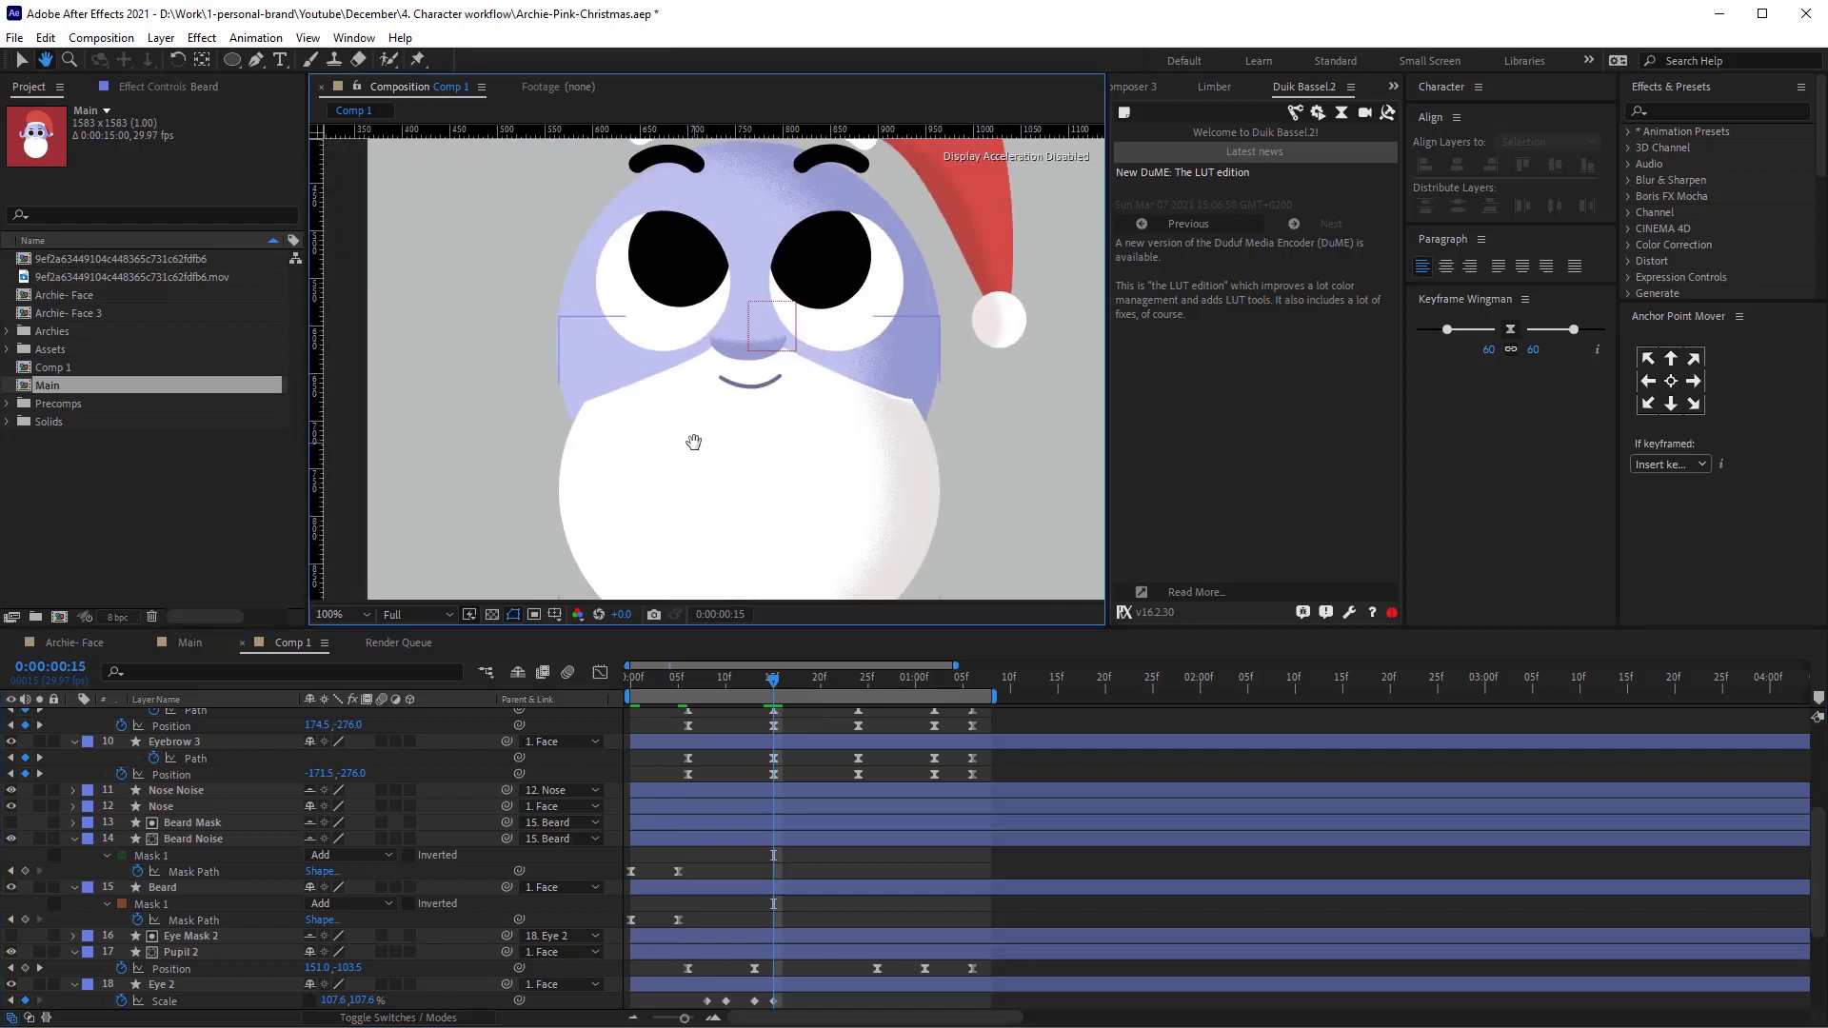
click(631, 495)
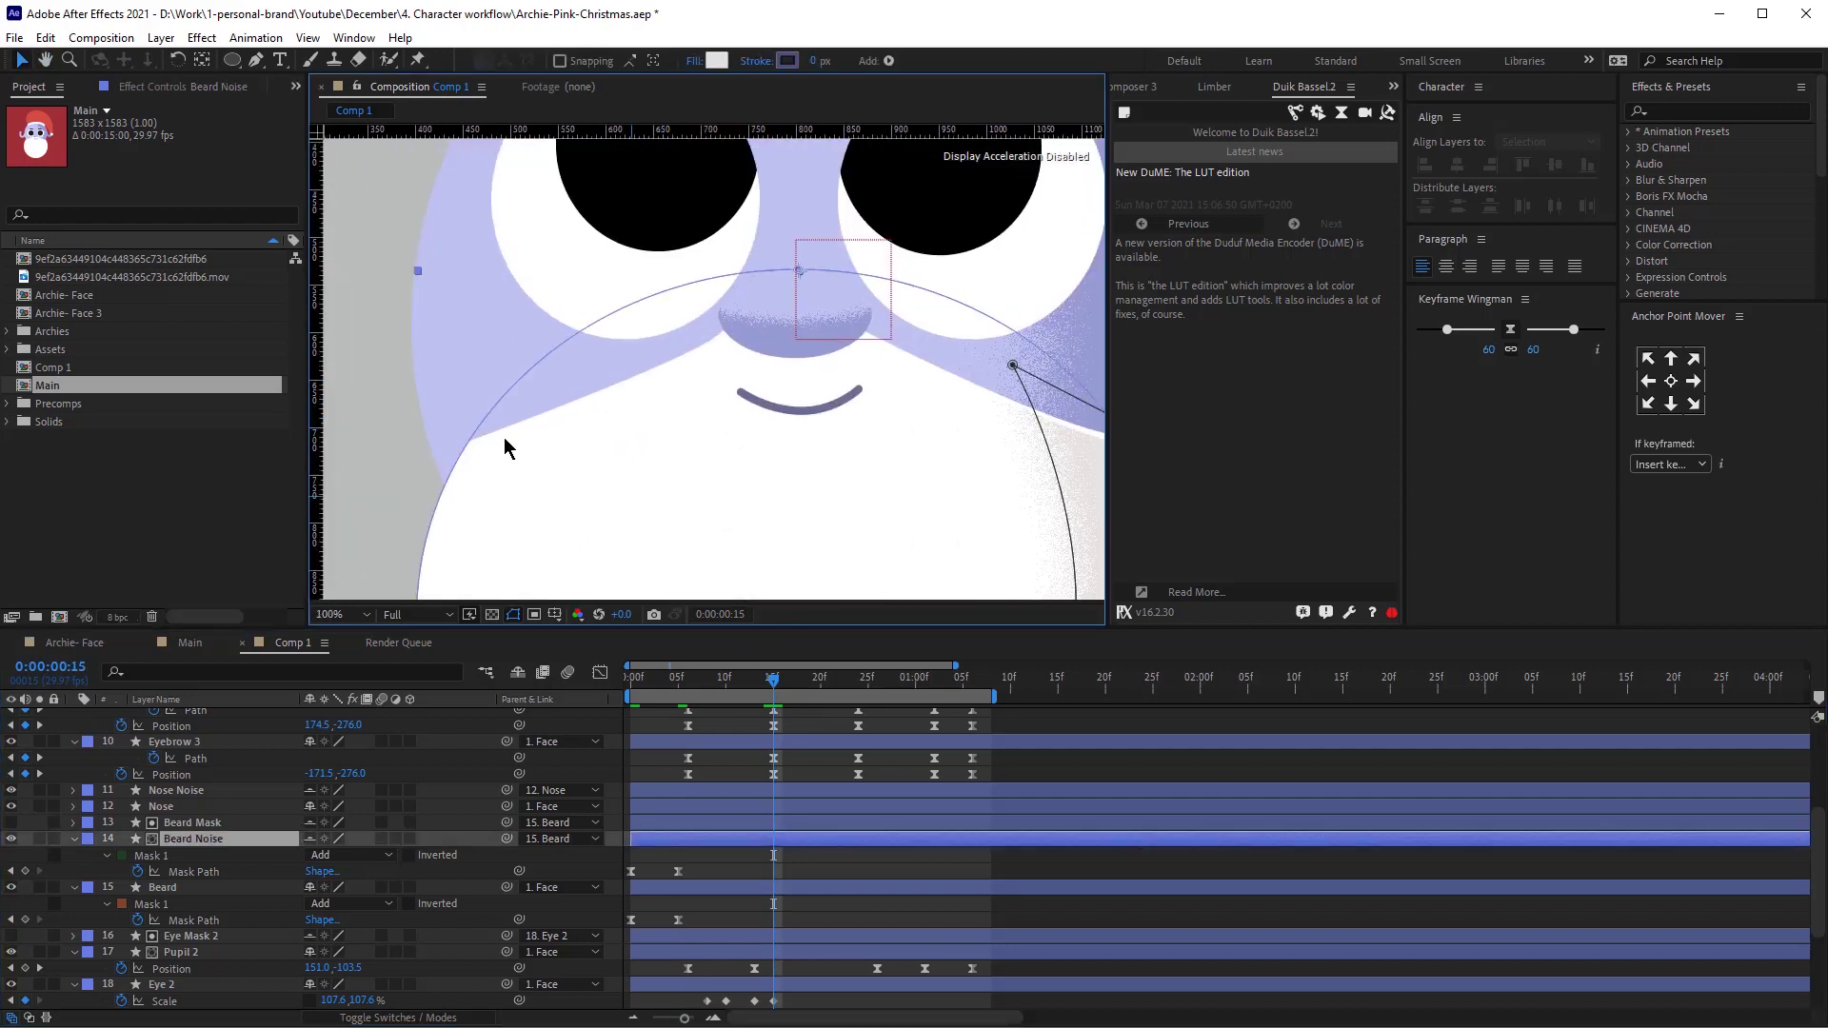
click(729, 888)
drag(473, 443, 447, 490)
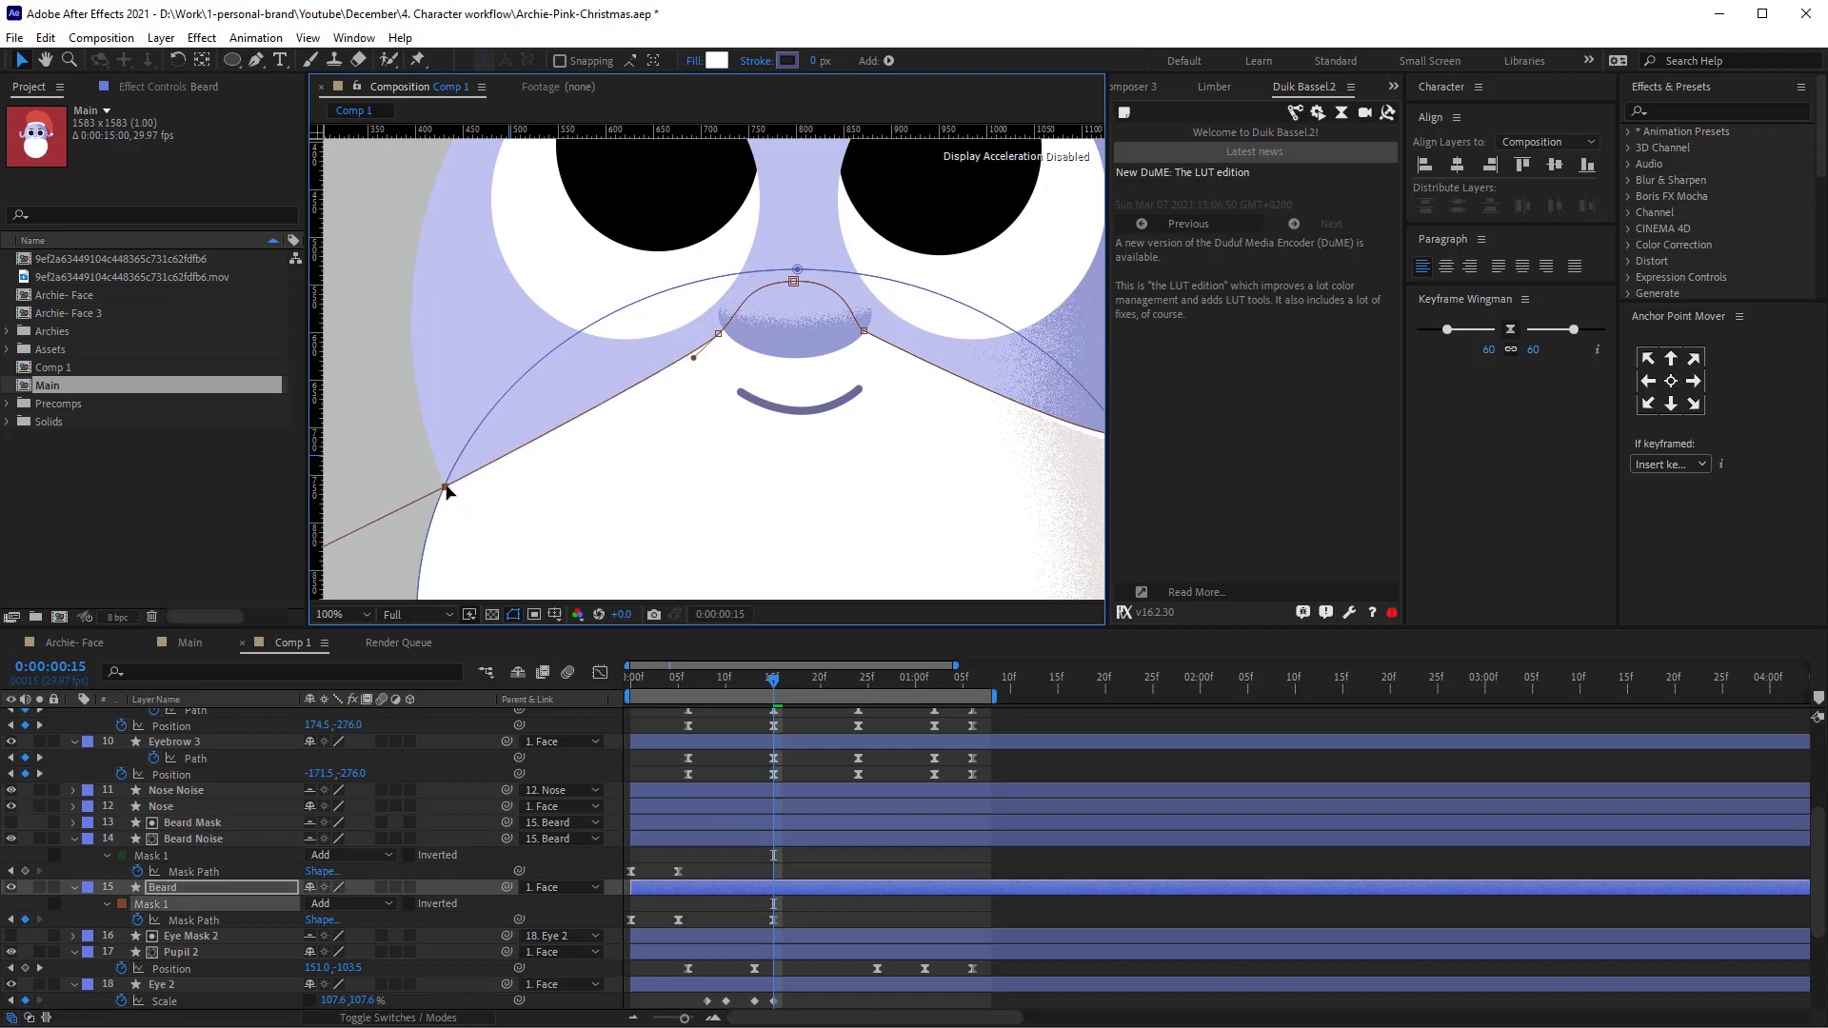
click(775, 907)
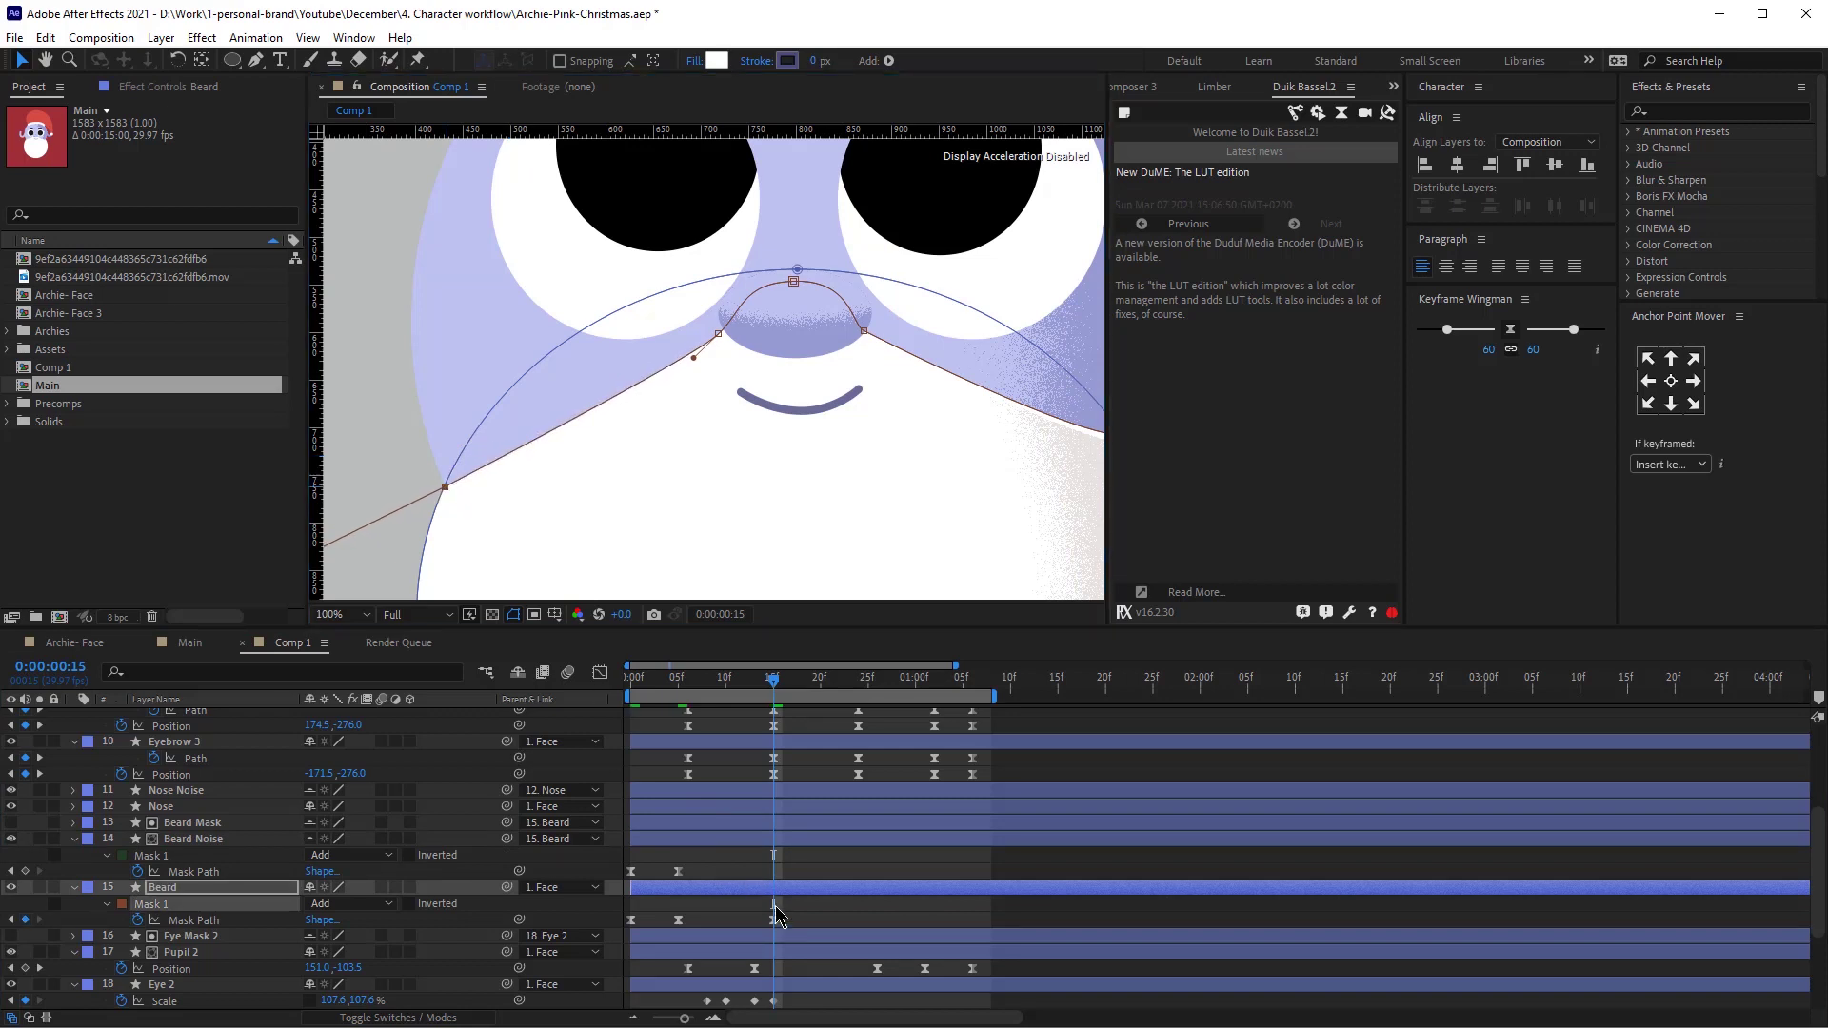
click(826, 890)
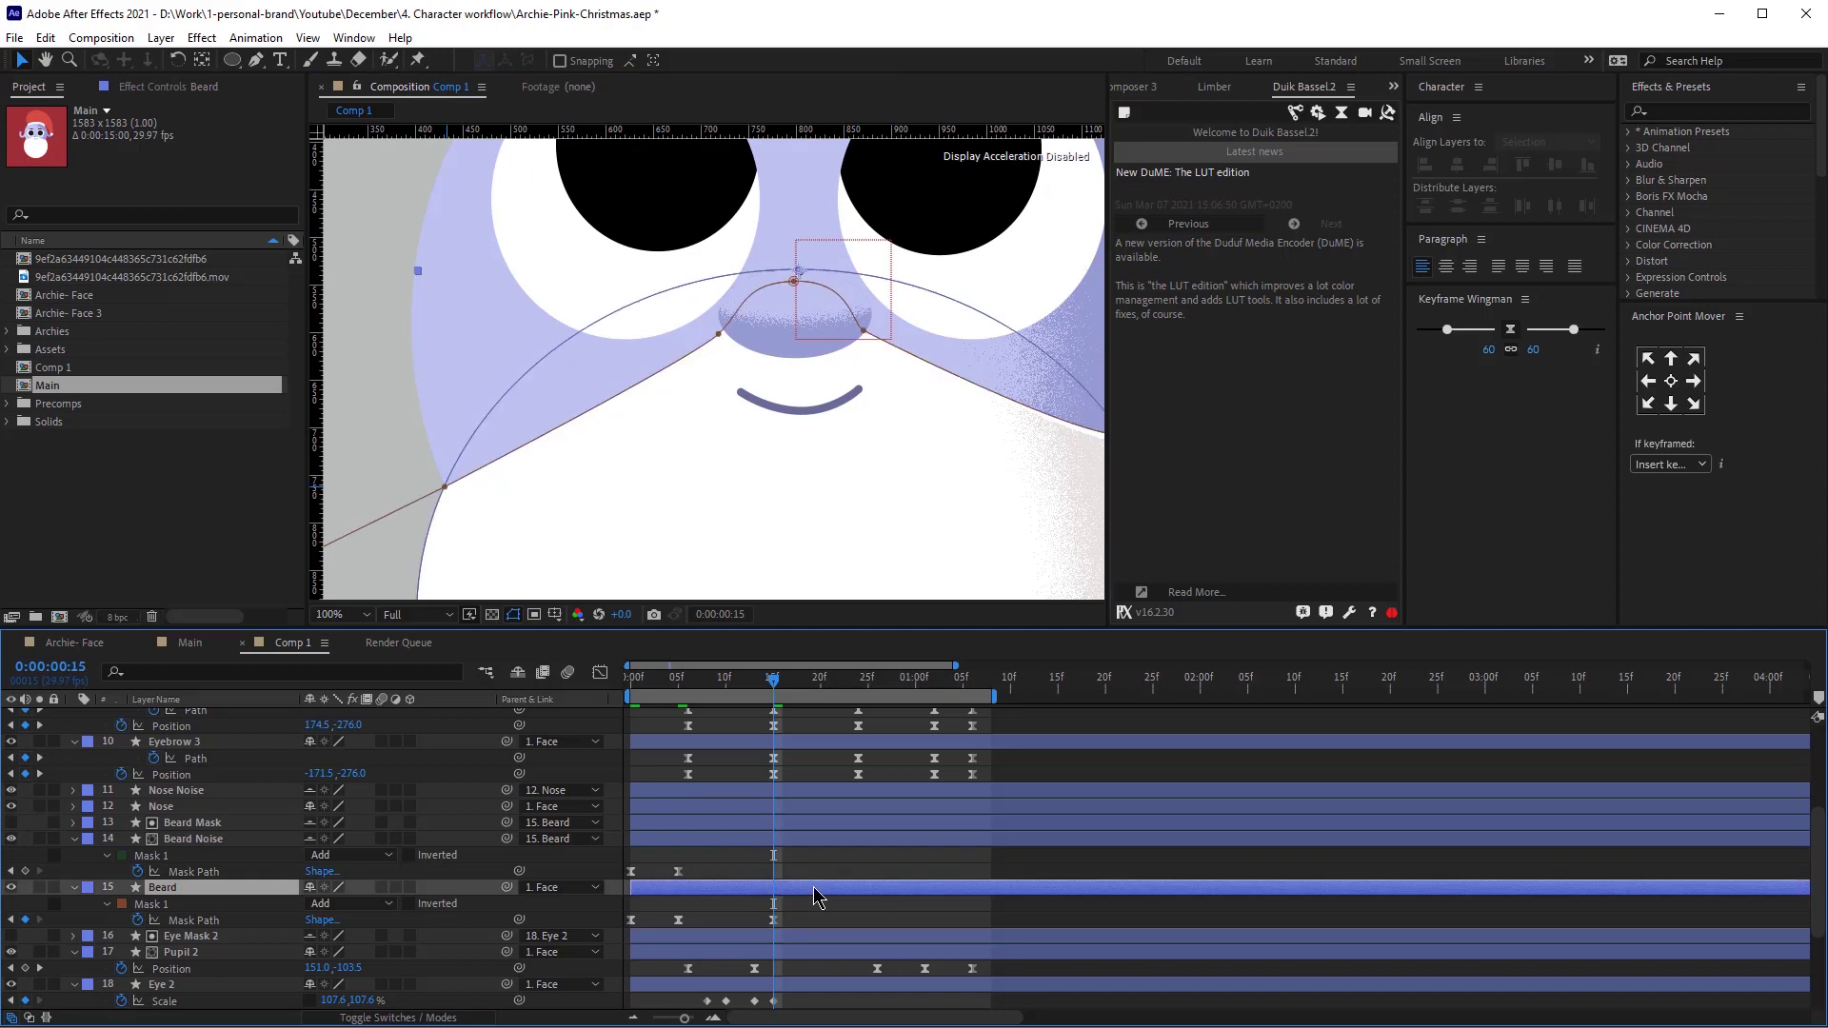
key(h)
mouse_move(1050, 473)
mouse_down()
mouse_move(567, 417)
mouse_move(607, 486)
mouse_up()
key(period)
key(v)
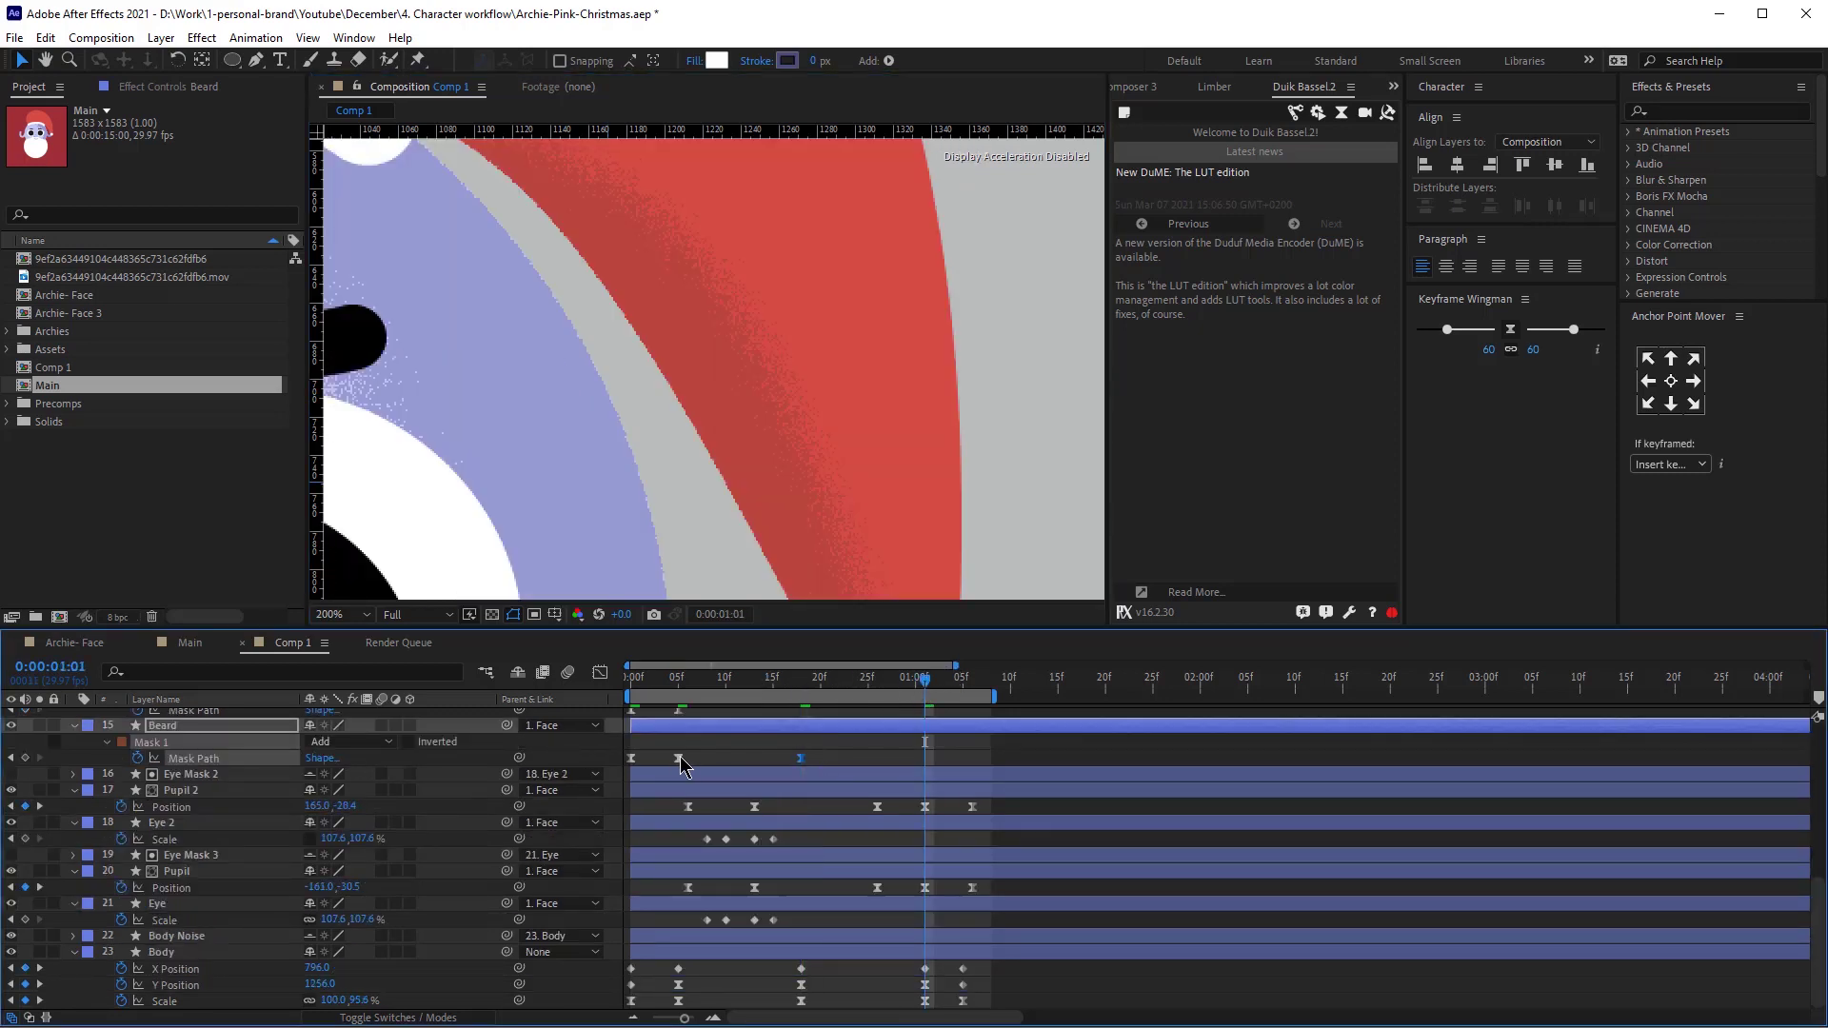
Copy the Beard's 0:00:00:05 Mask Path keyframe to 0:00:01:01 and the first one to 0:00:01:05, and preview the animation.
click(673, 760)
click(971, 682)
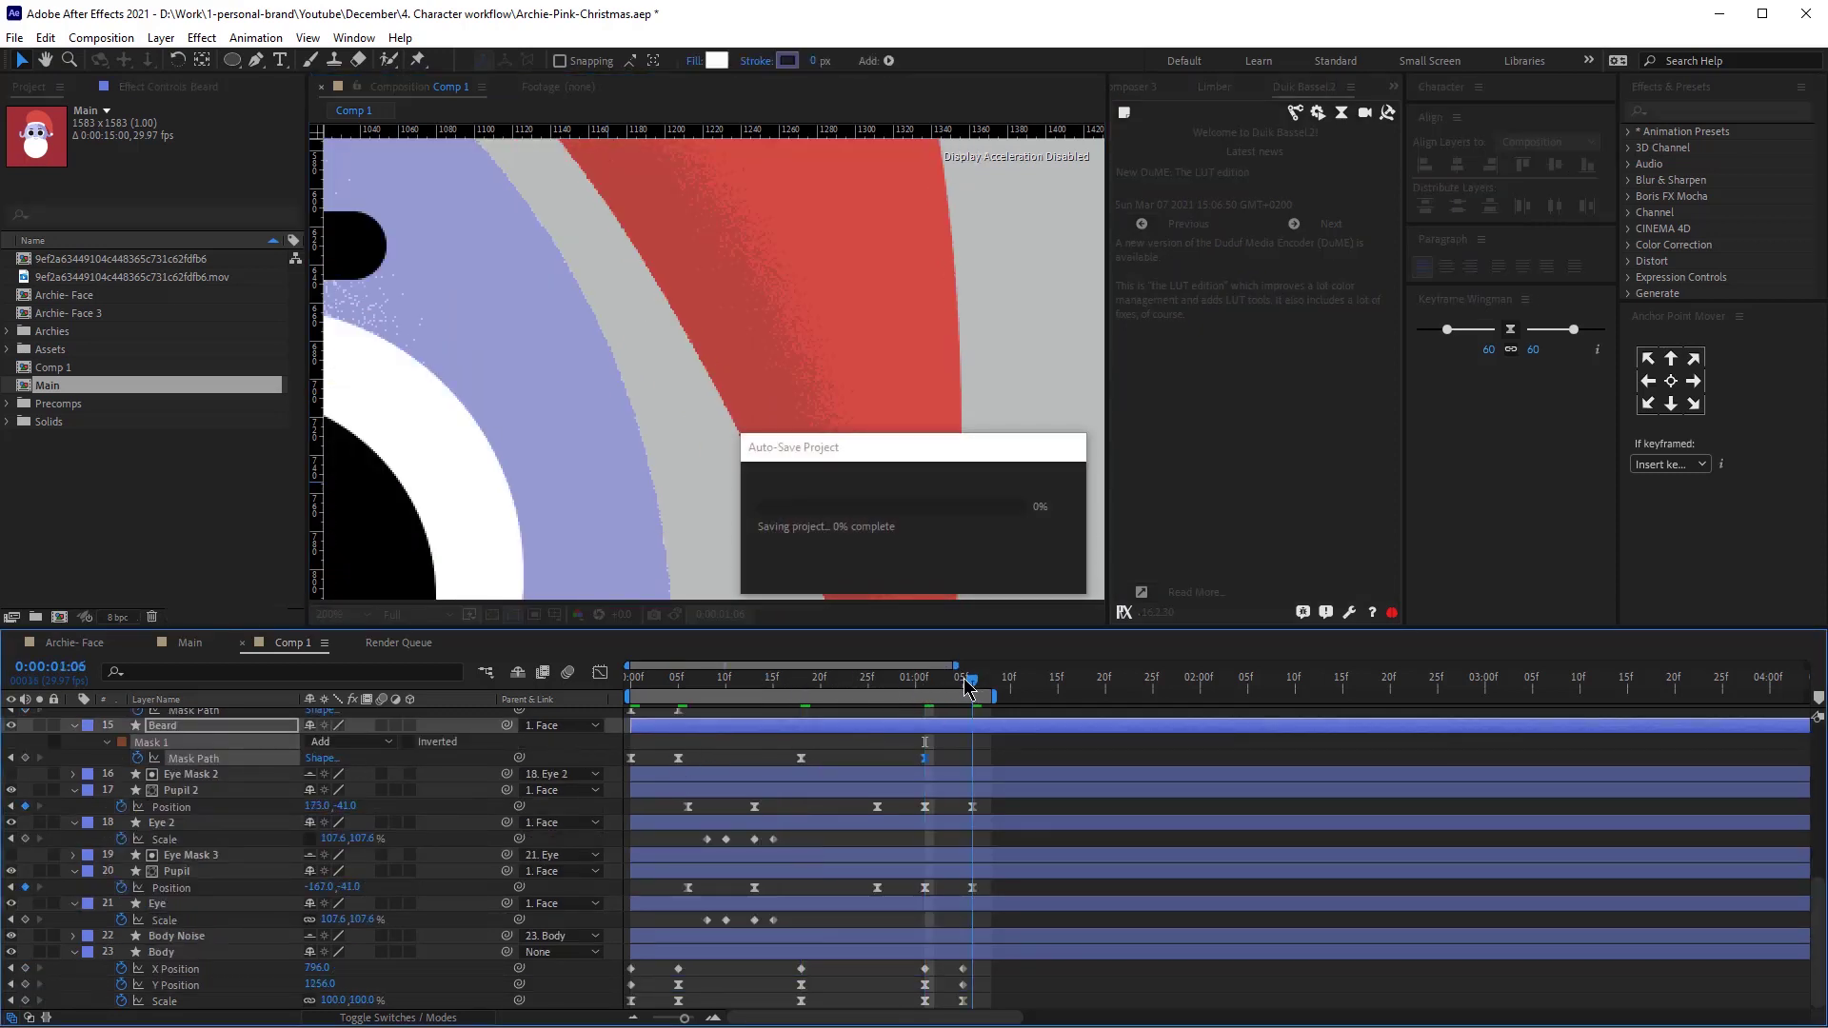
click(962, 685)
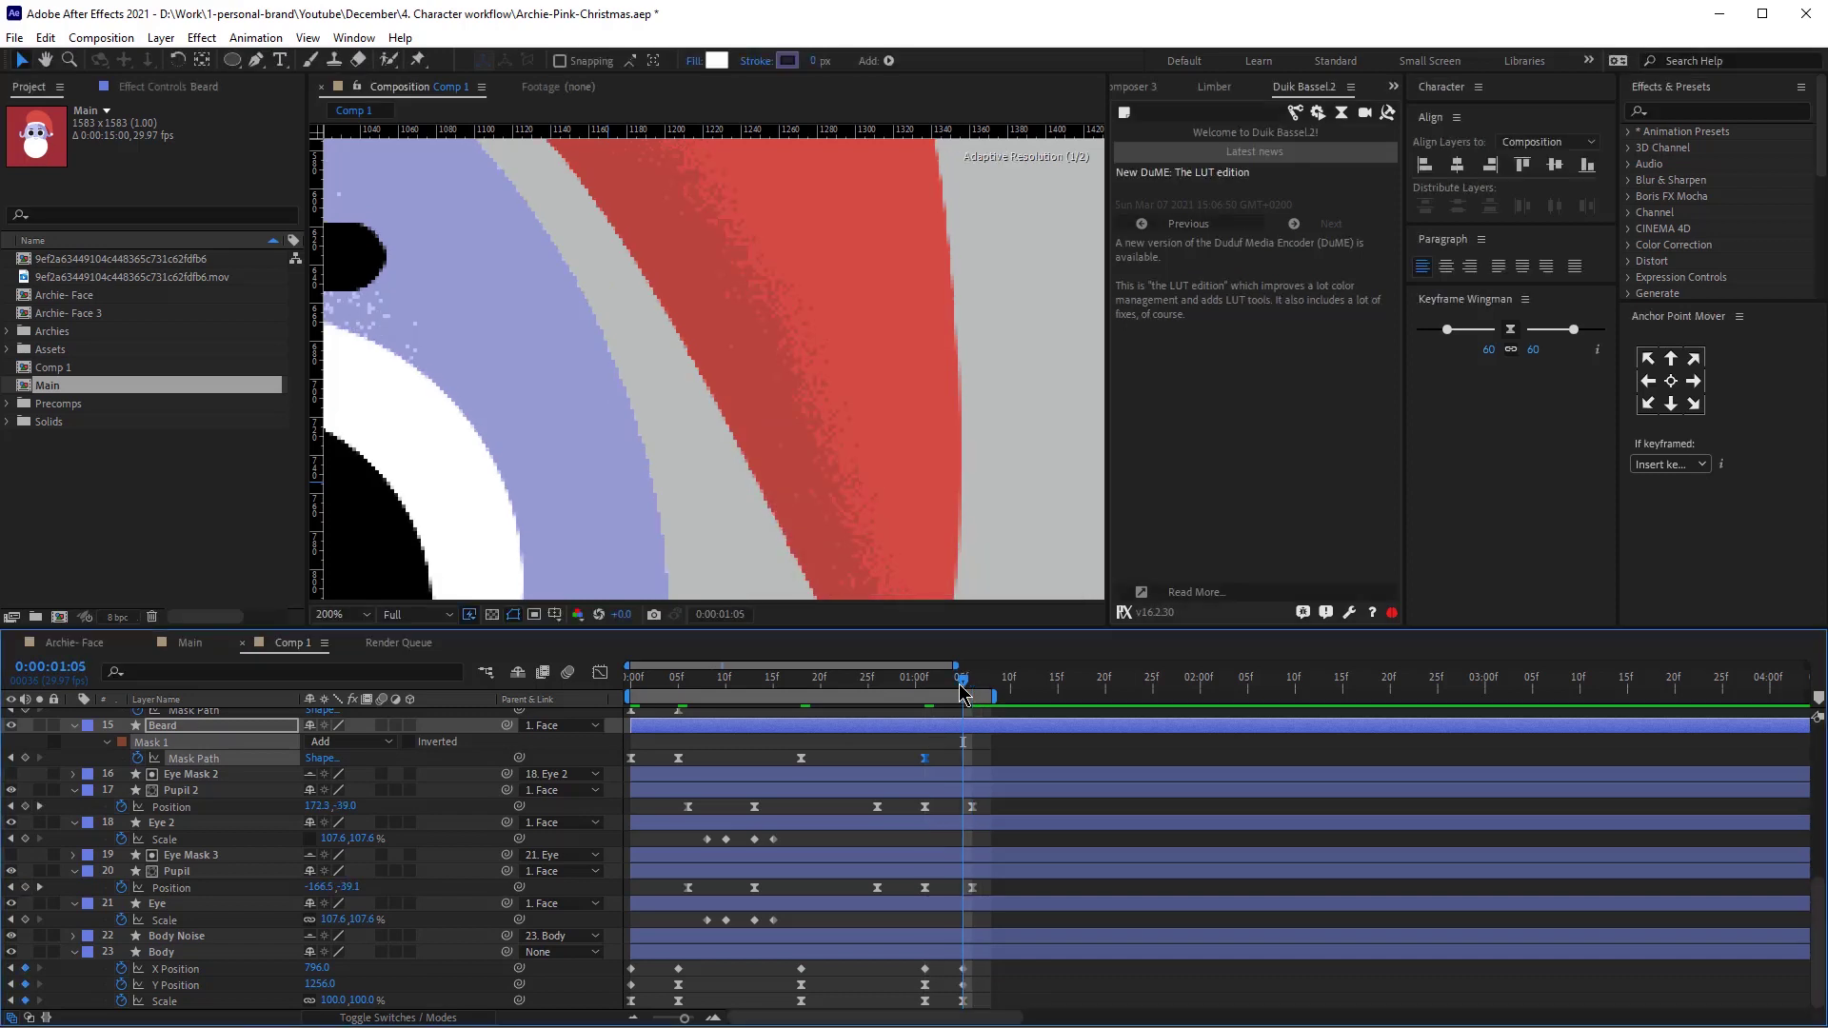
click(631, 759)
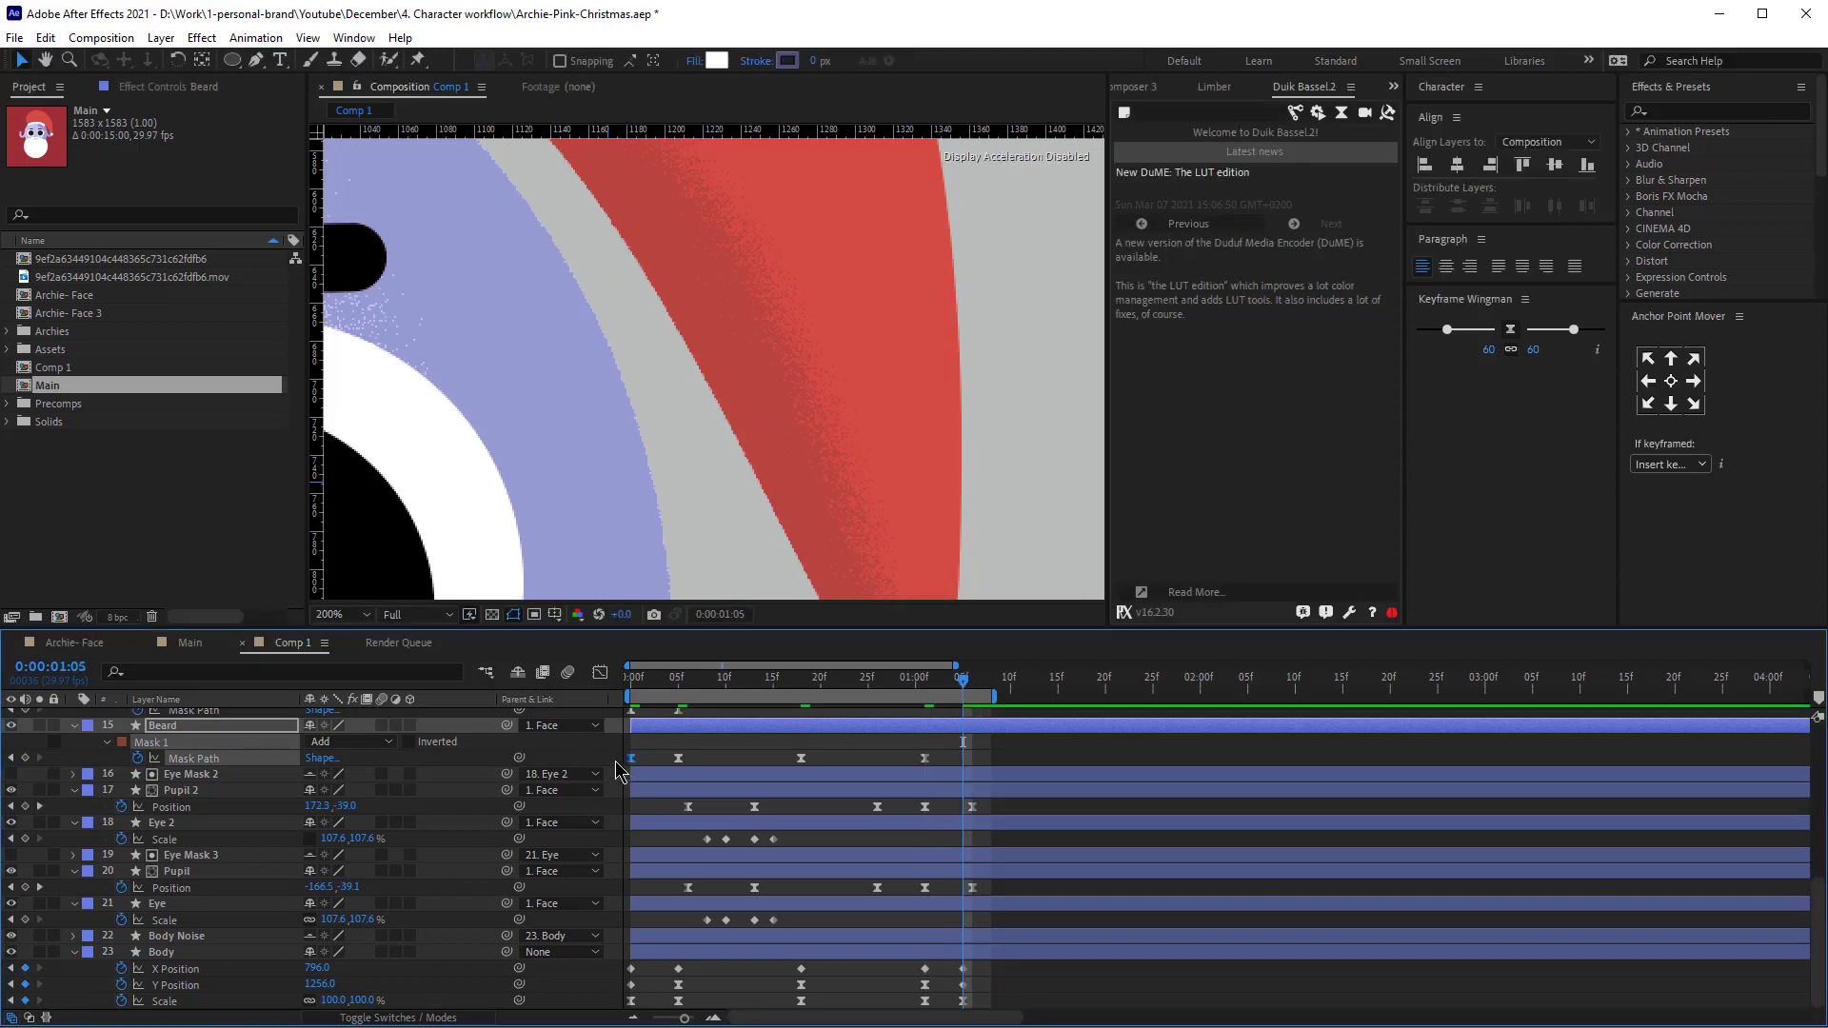
scroll(621, 464, down, 6)
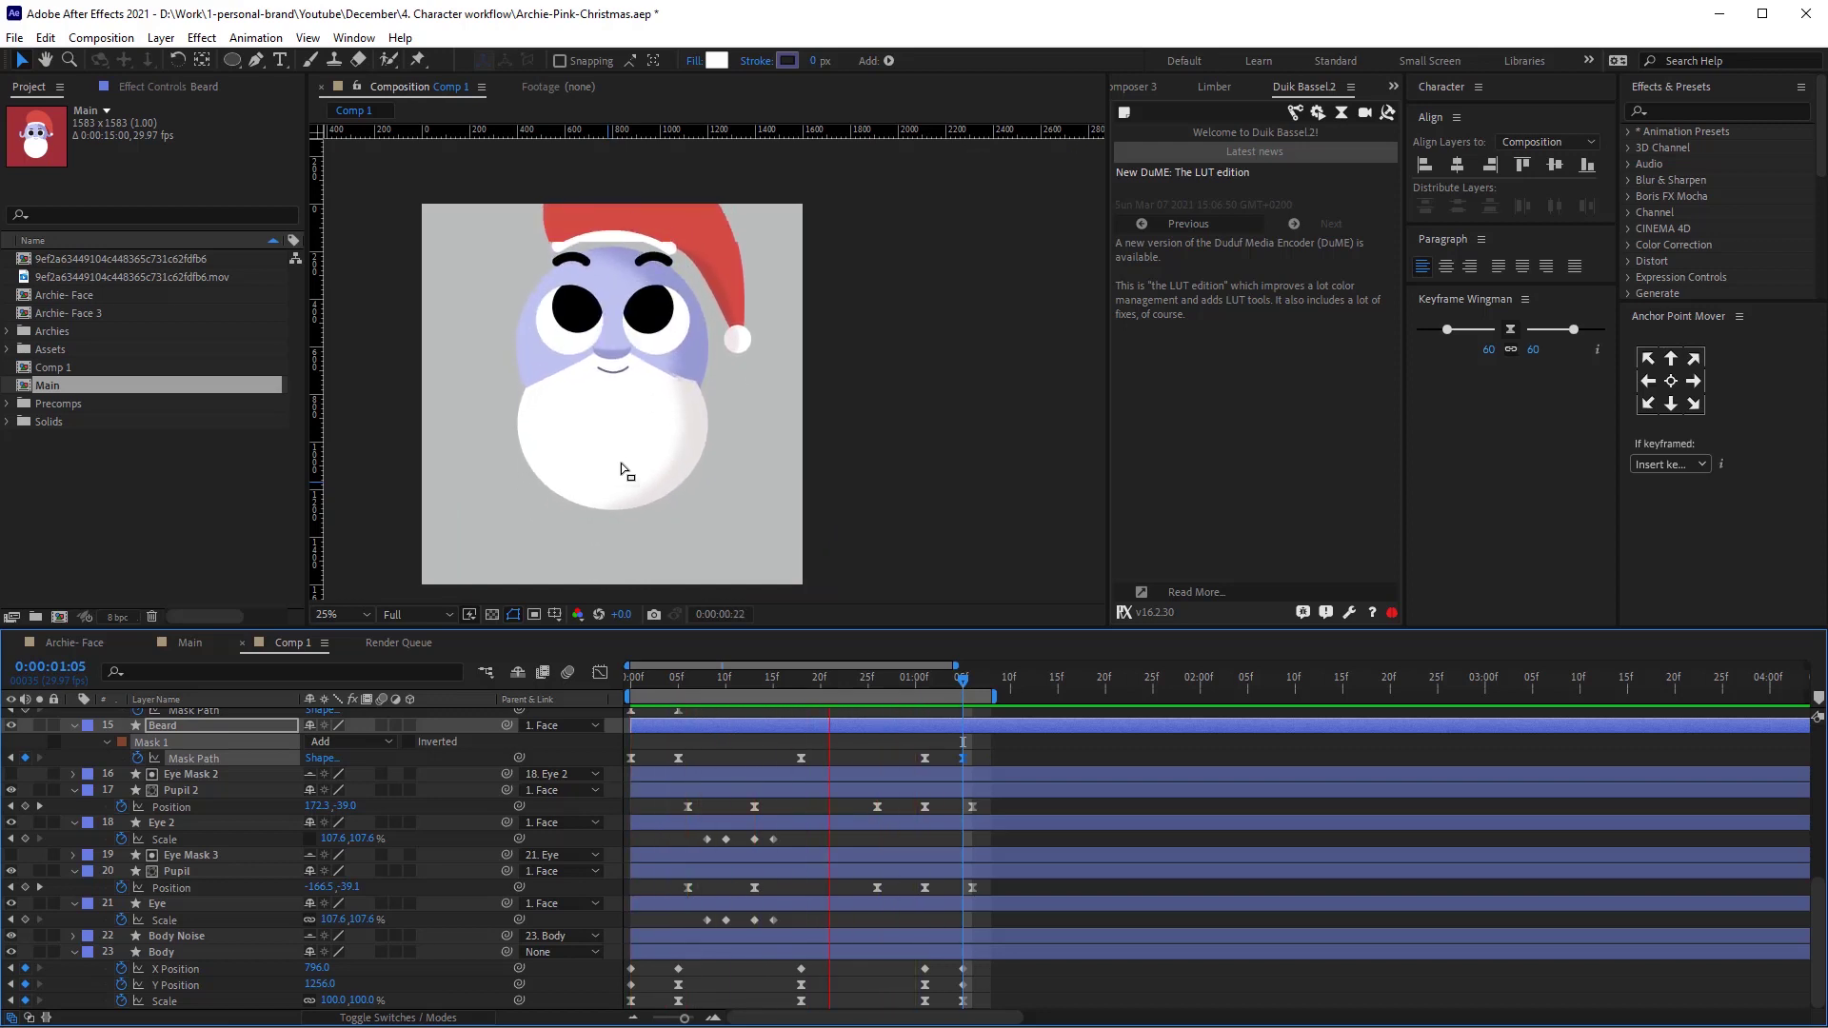
Examine how Beard Noise follows the beard's upper edge at 0:00:00:18, 0:00:00:00 and 0:00:00:05.
click(796, 683)
scroll(750, 367, up, 1)
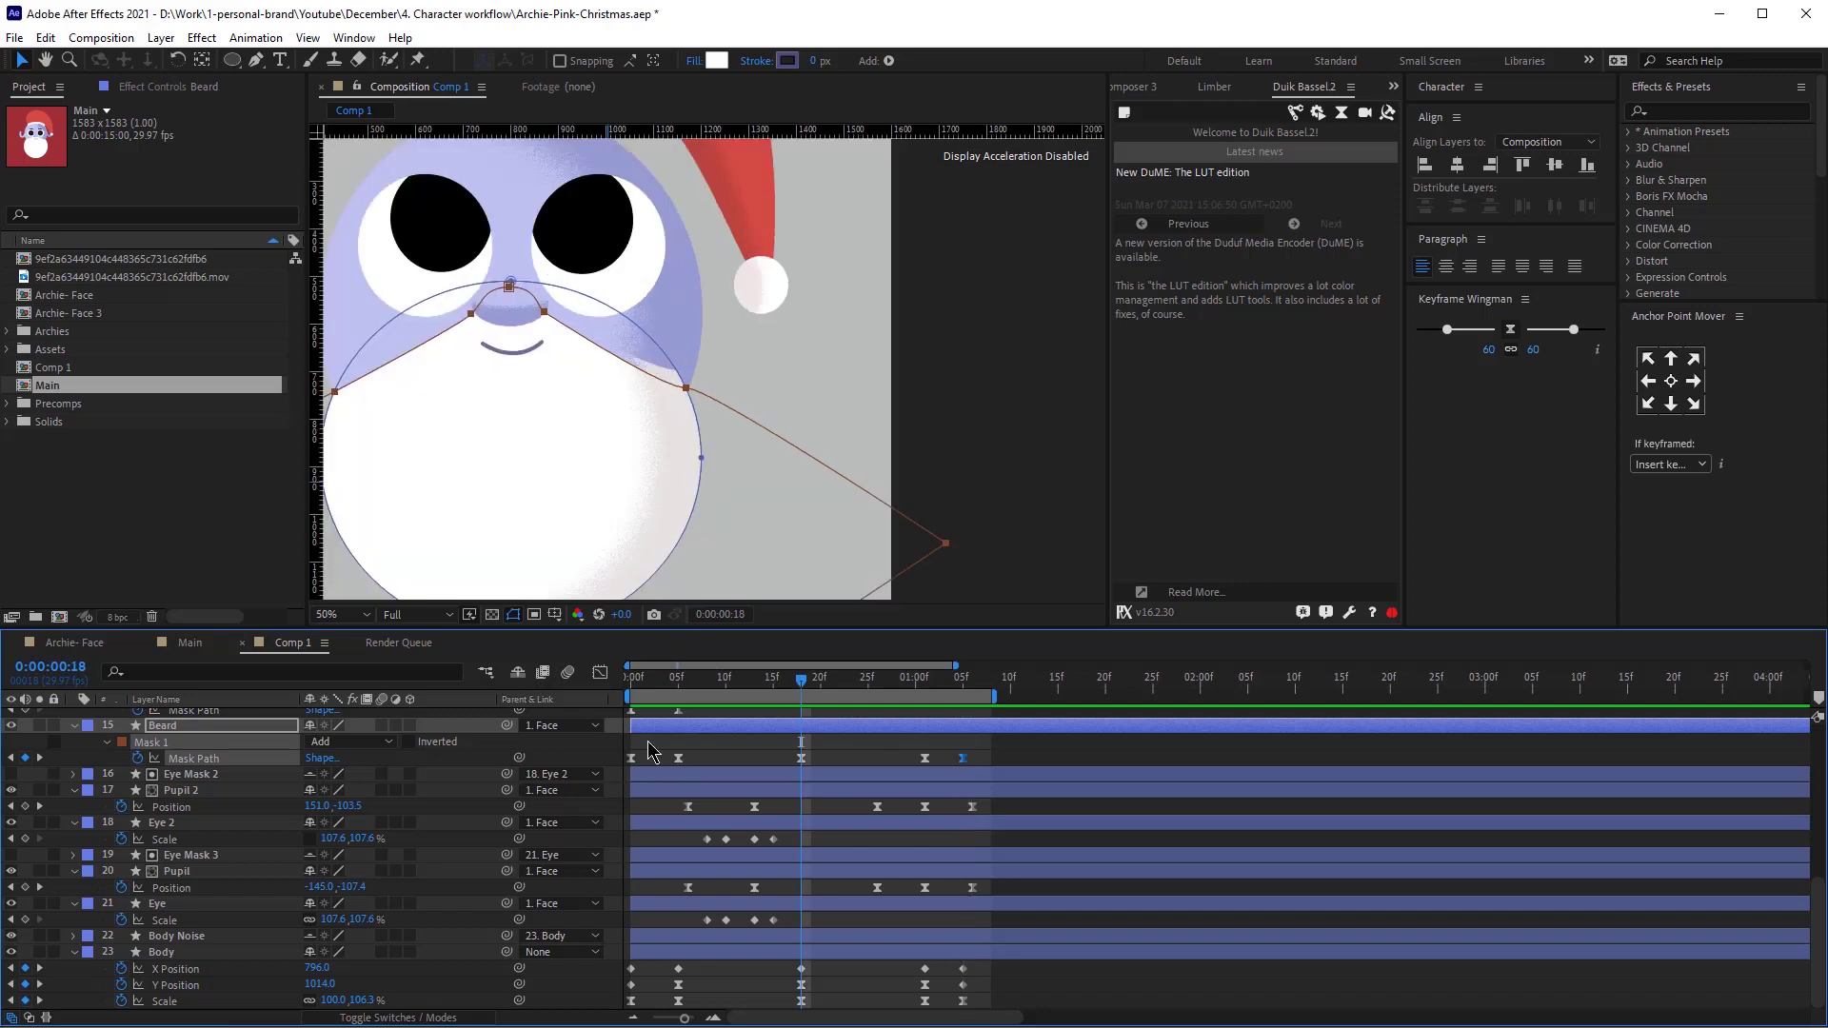
key(Home)
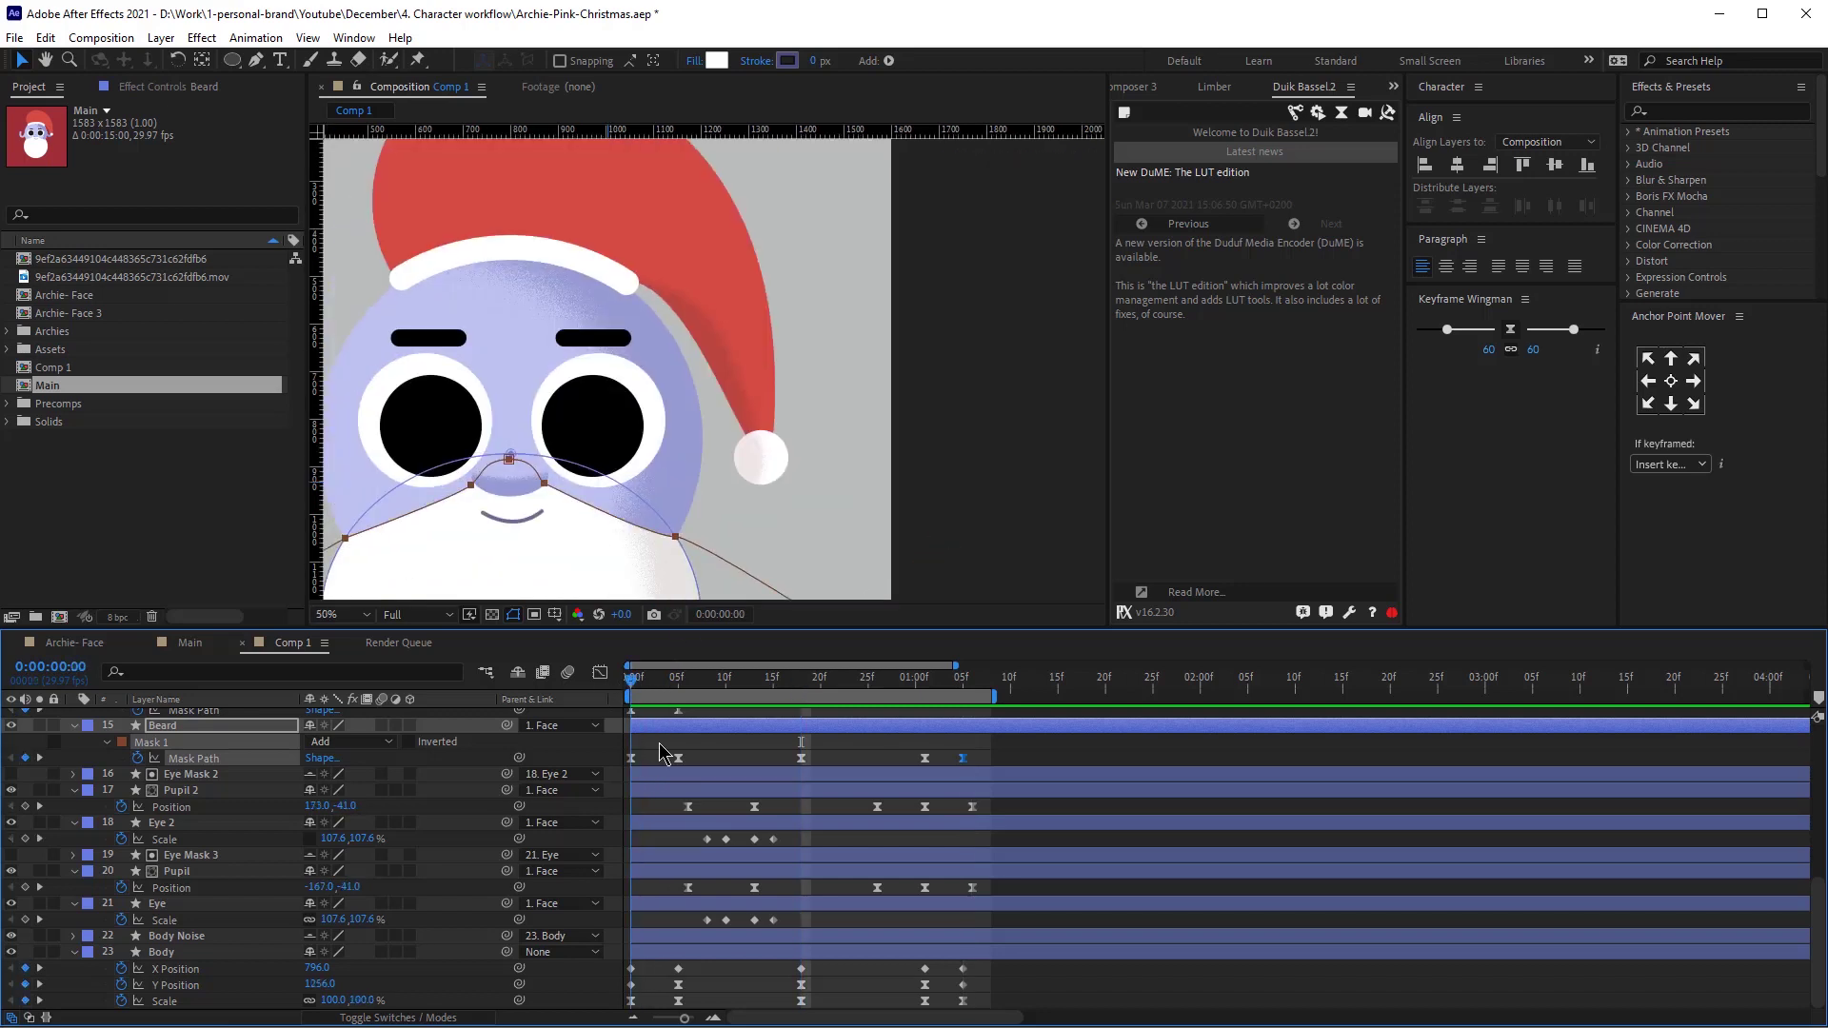
scroll(676, 802, up, 3)
click(670, 825)
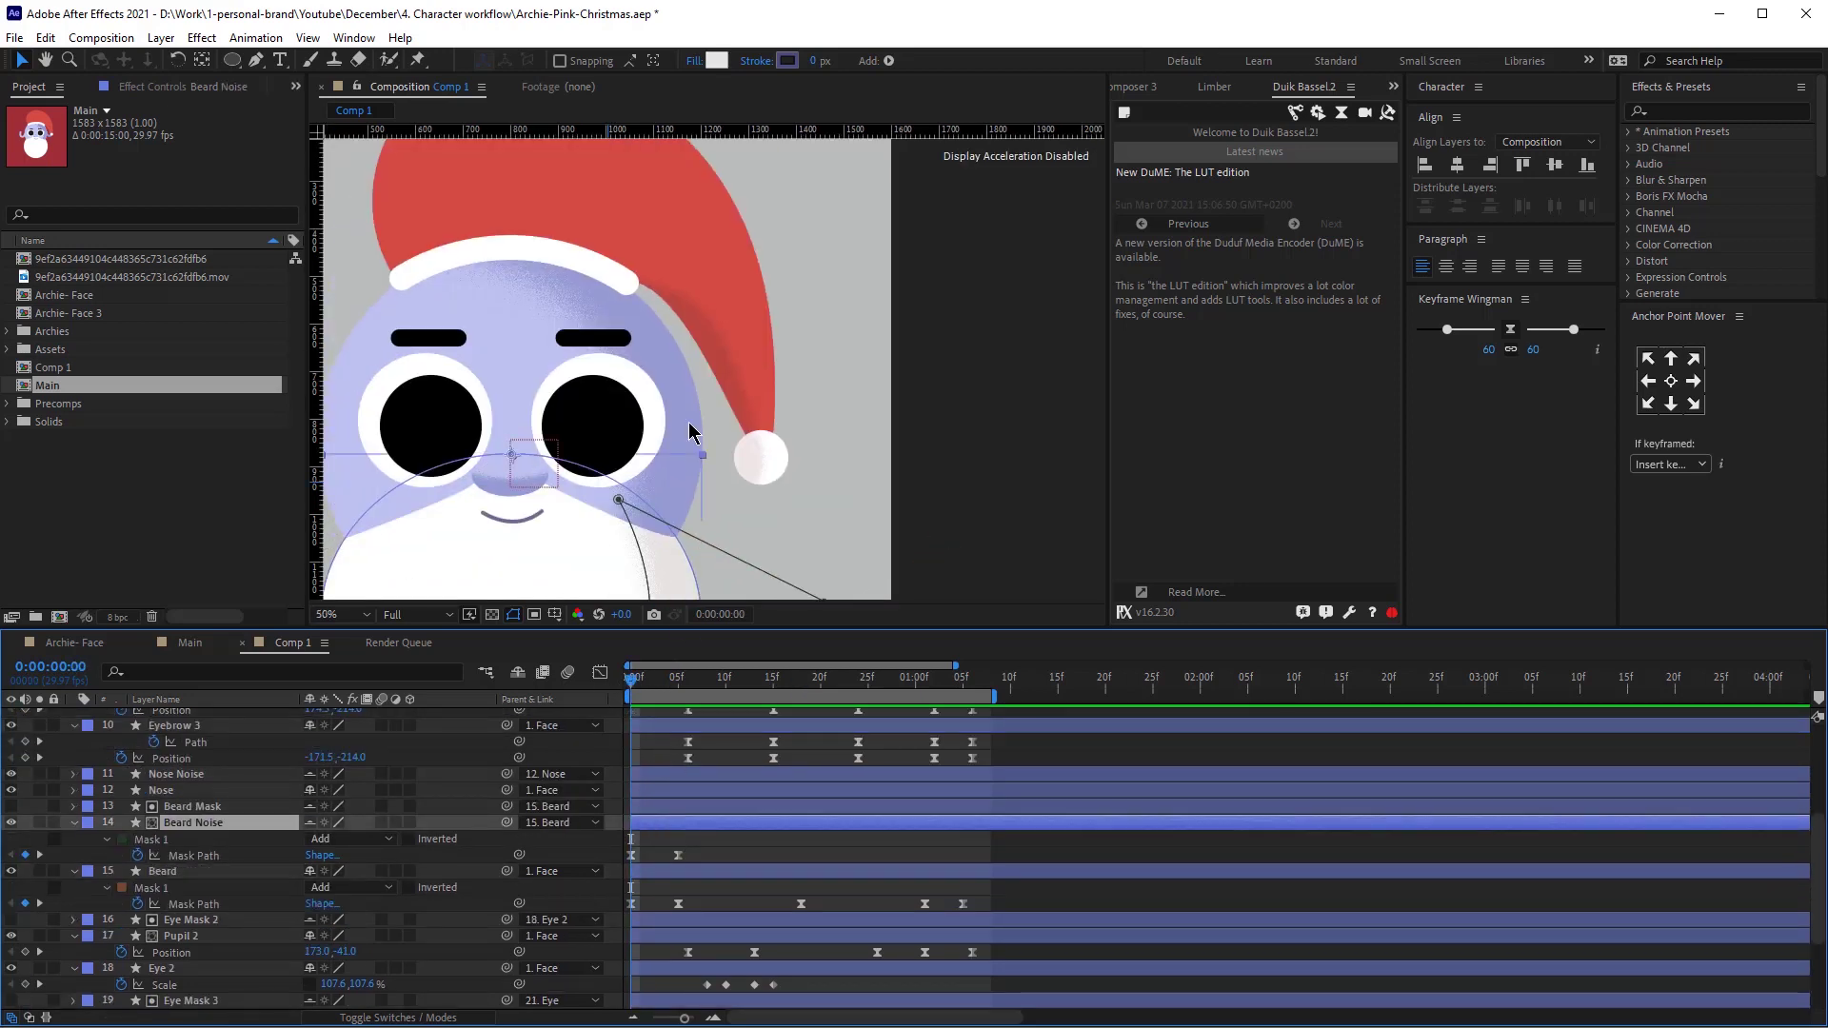
click(679, 686)
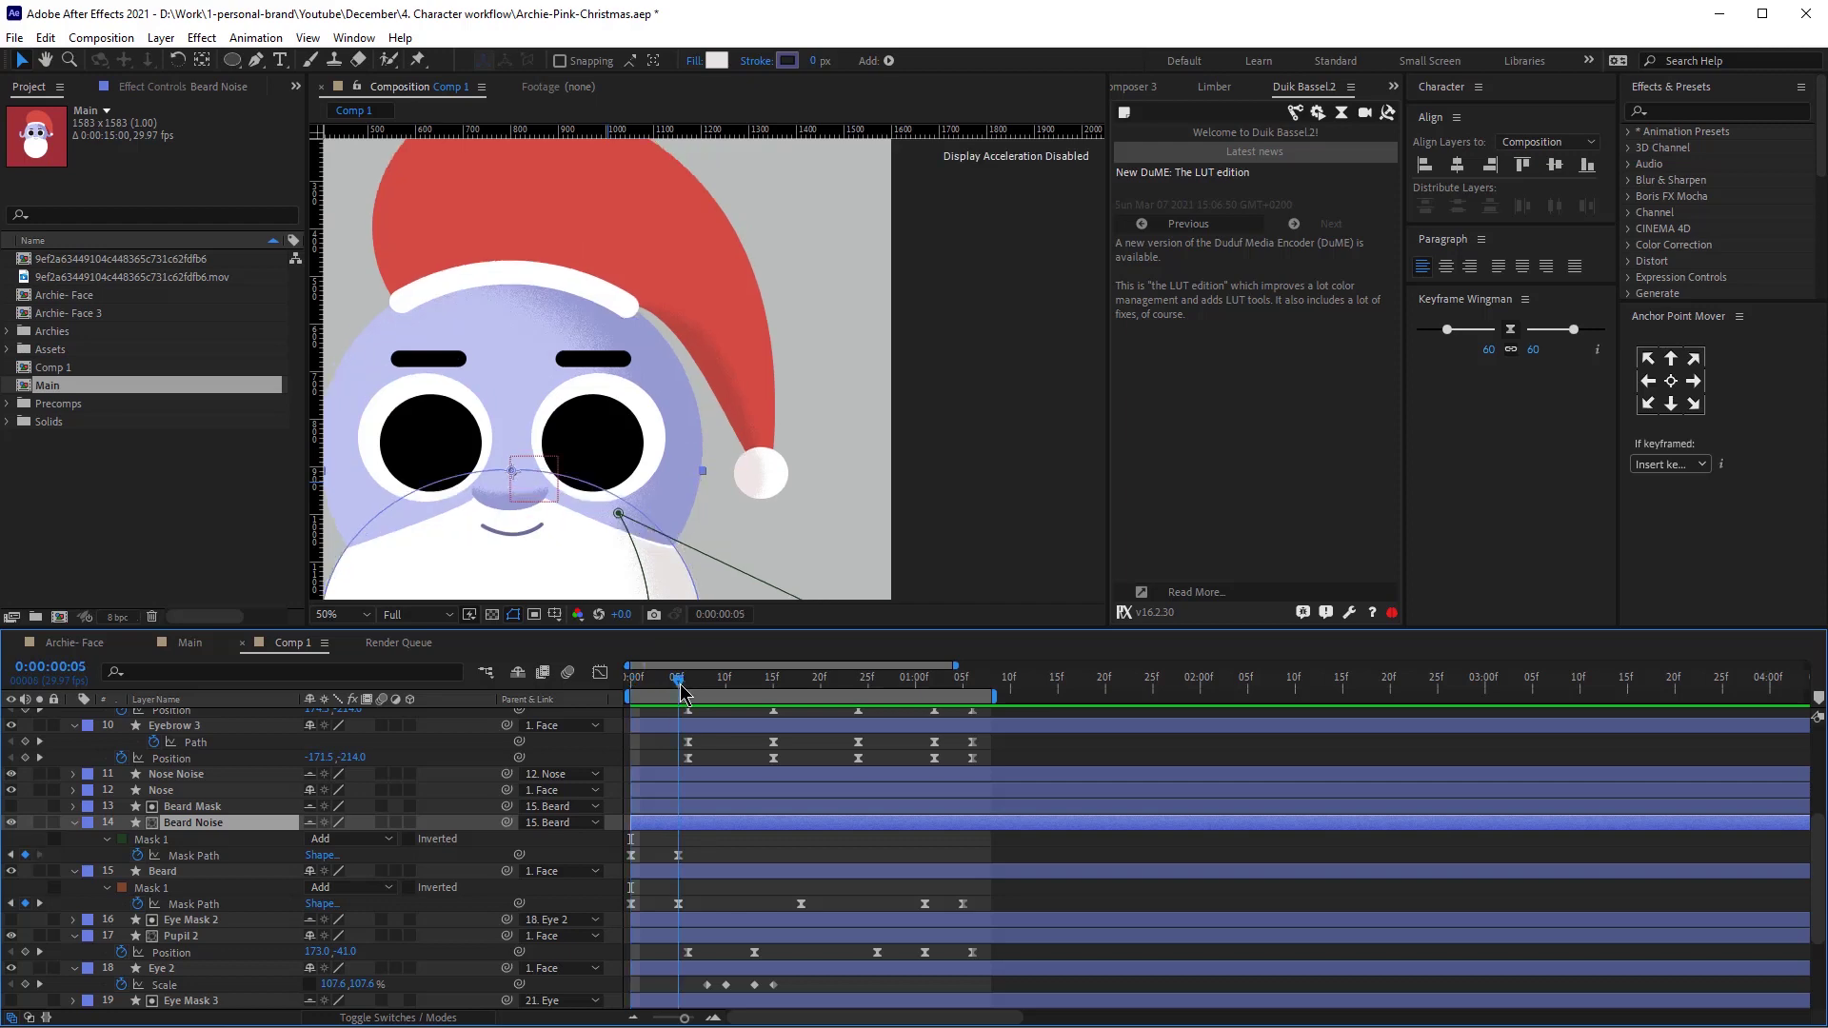
drag(682, 533, 760, 473)
scroll(777, 345, up, 2)
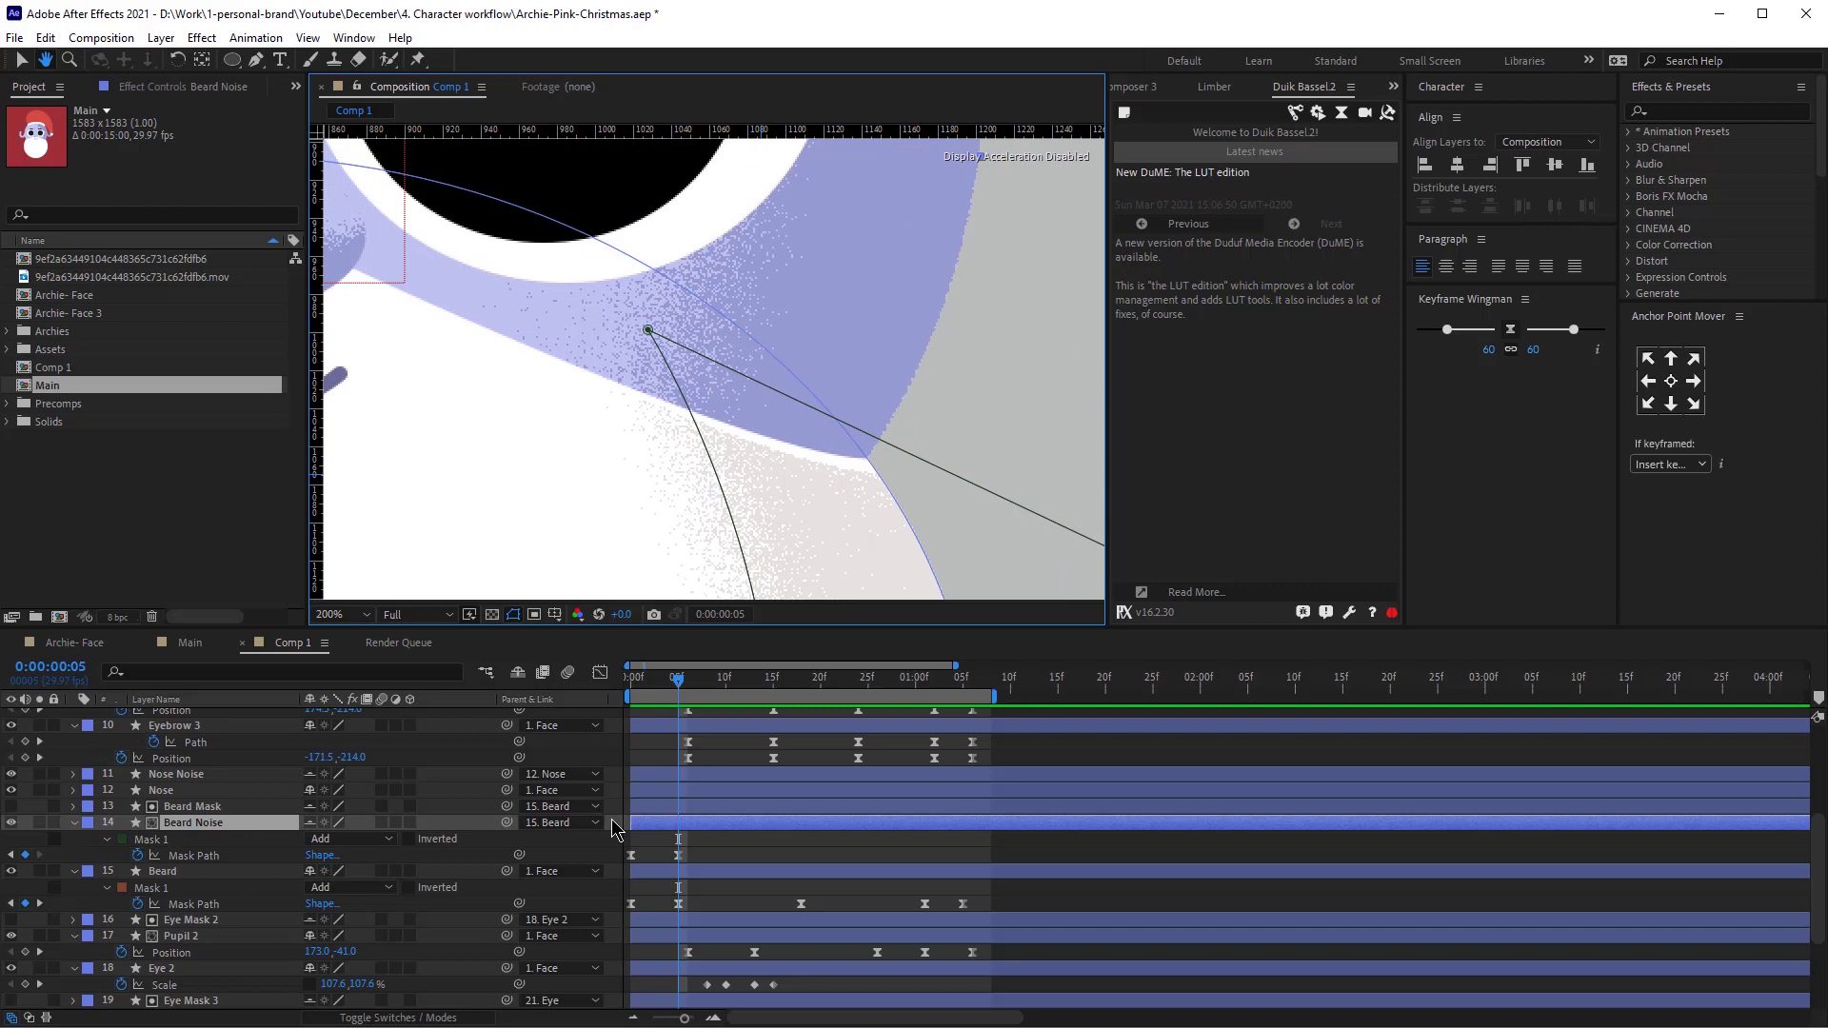
key(v)
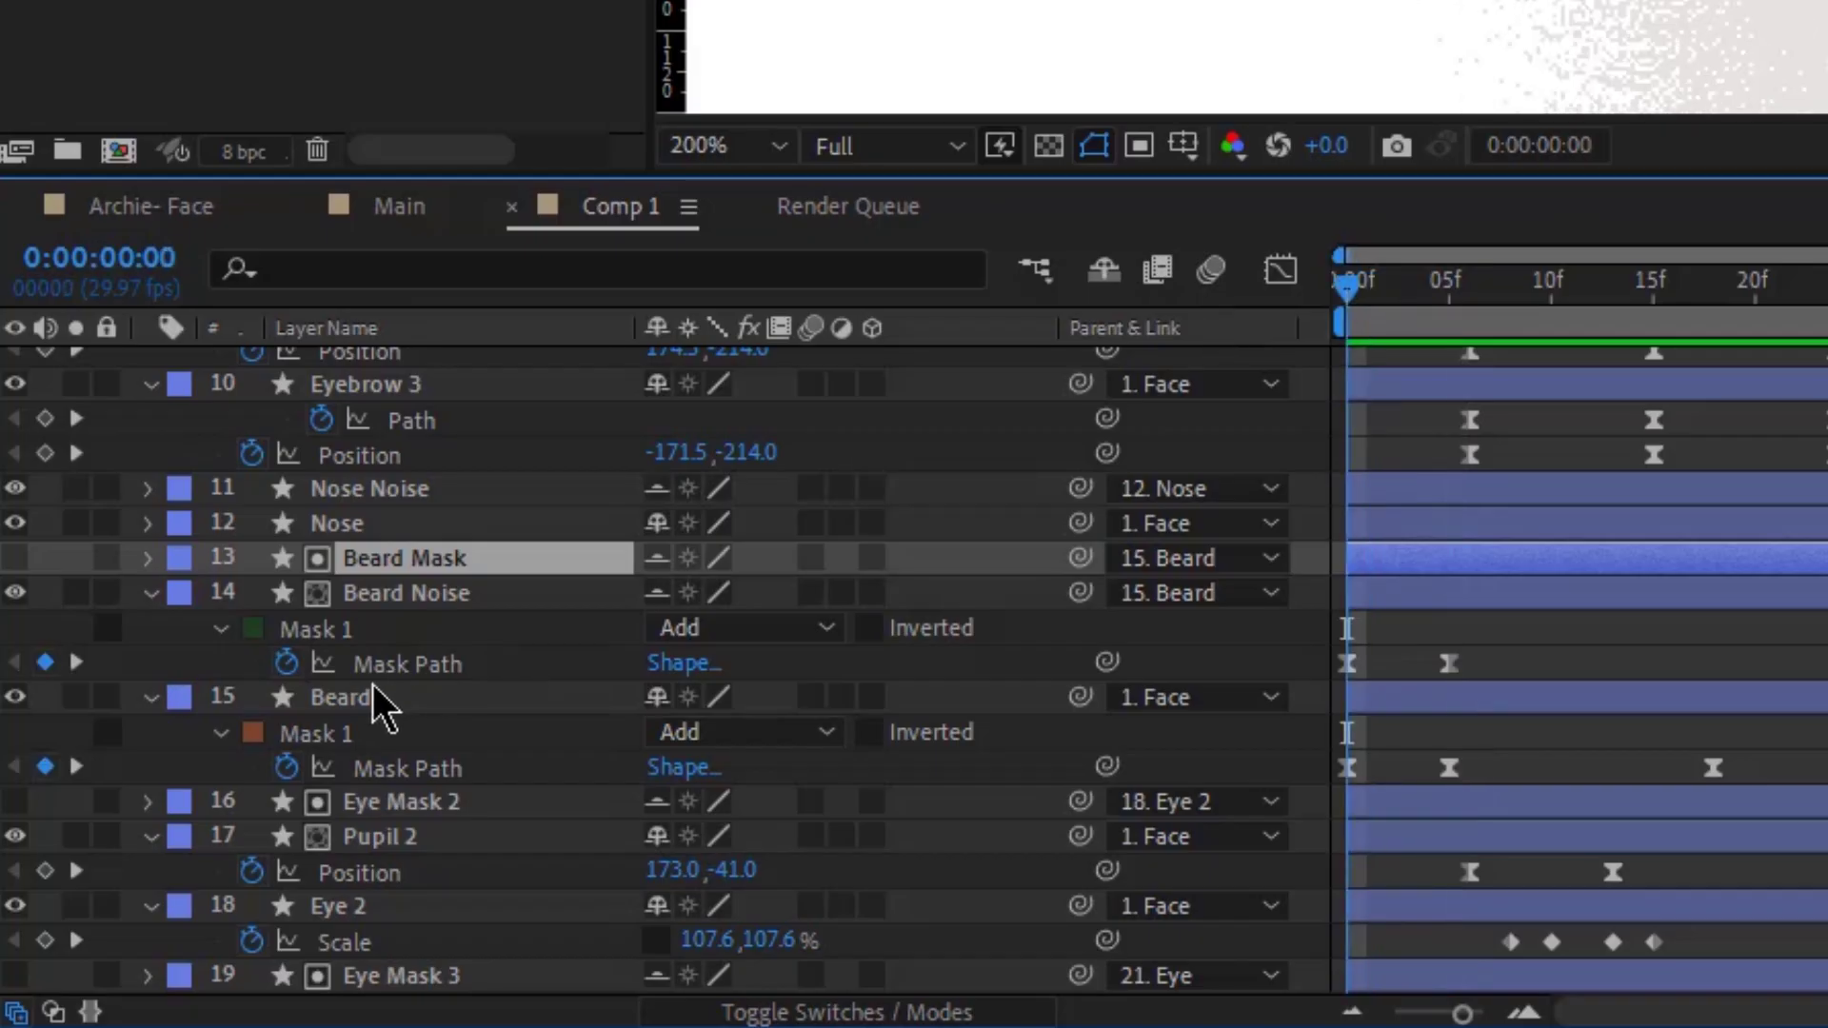
Duplicate the Beard layer, placing the copy directly above Beard Noise as its matte and parenting it to Beard.
click(179, 871)
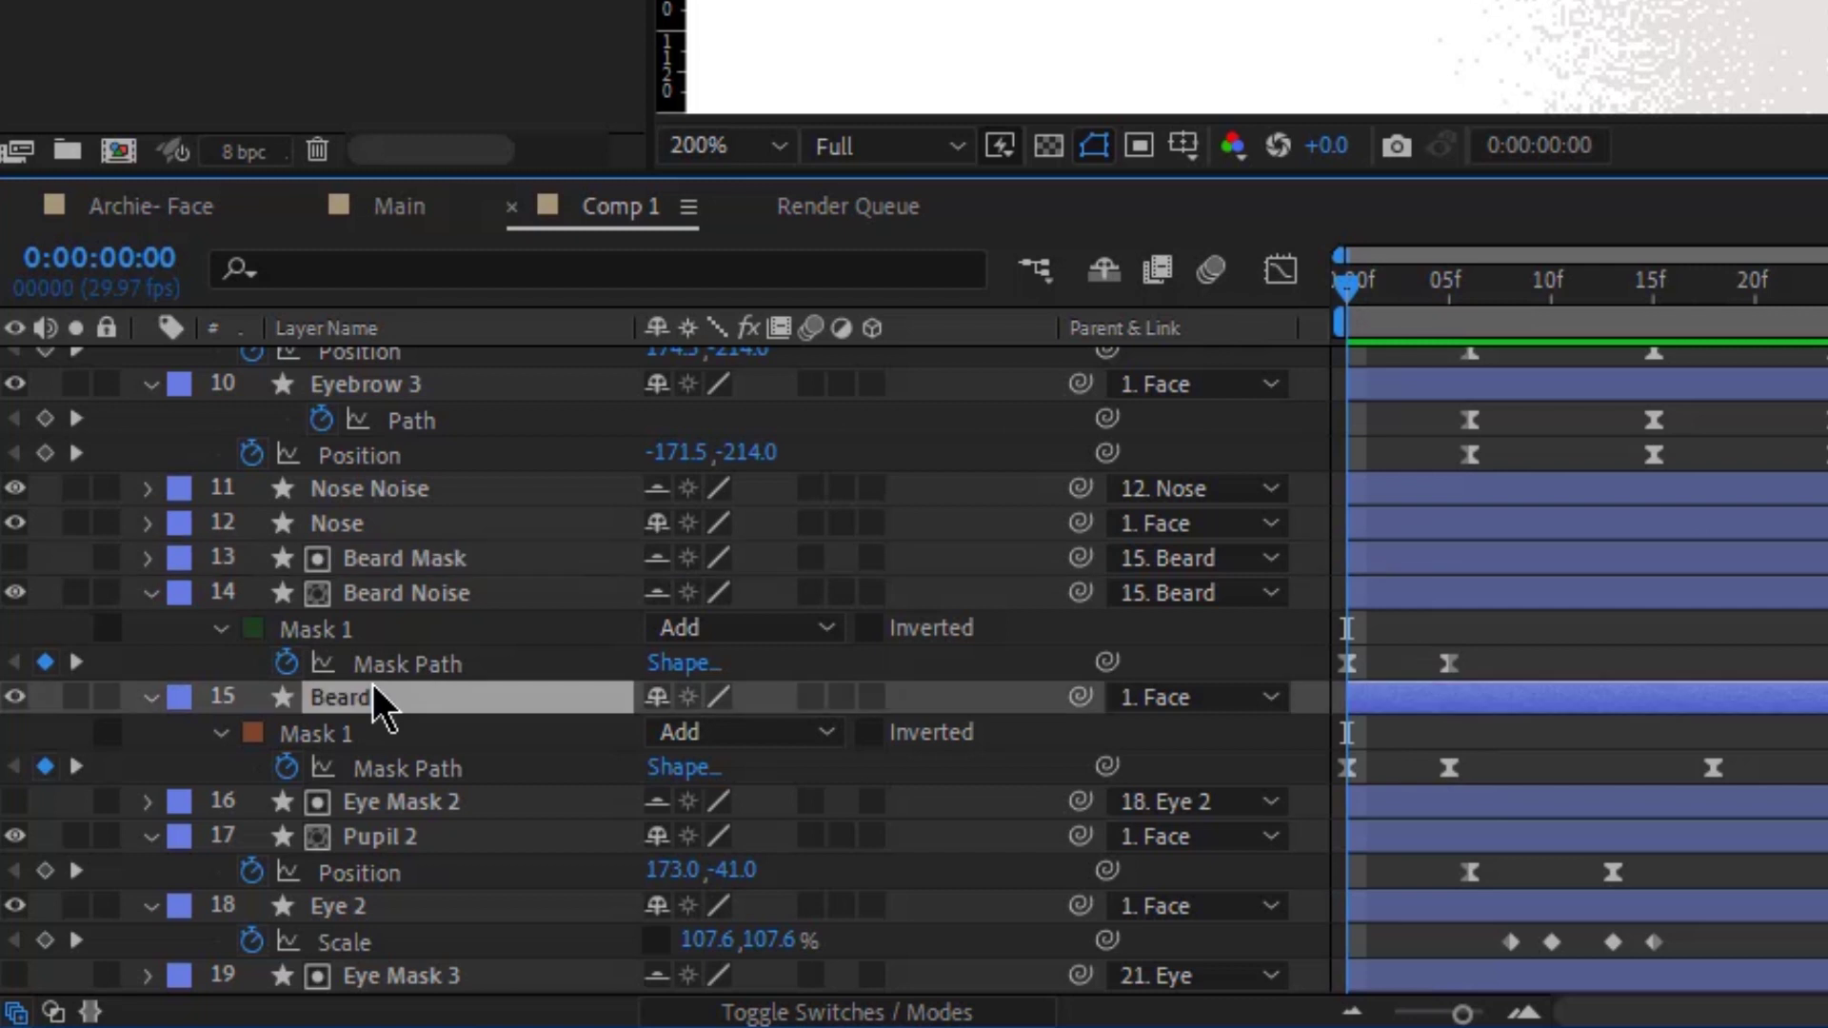
key(ctrl+d)
drag(388, 598, 388, 575)
drag(1081, 593, 575, 740)
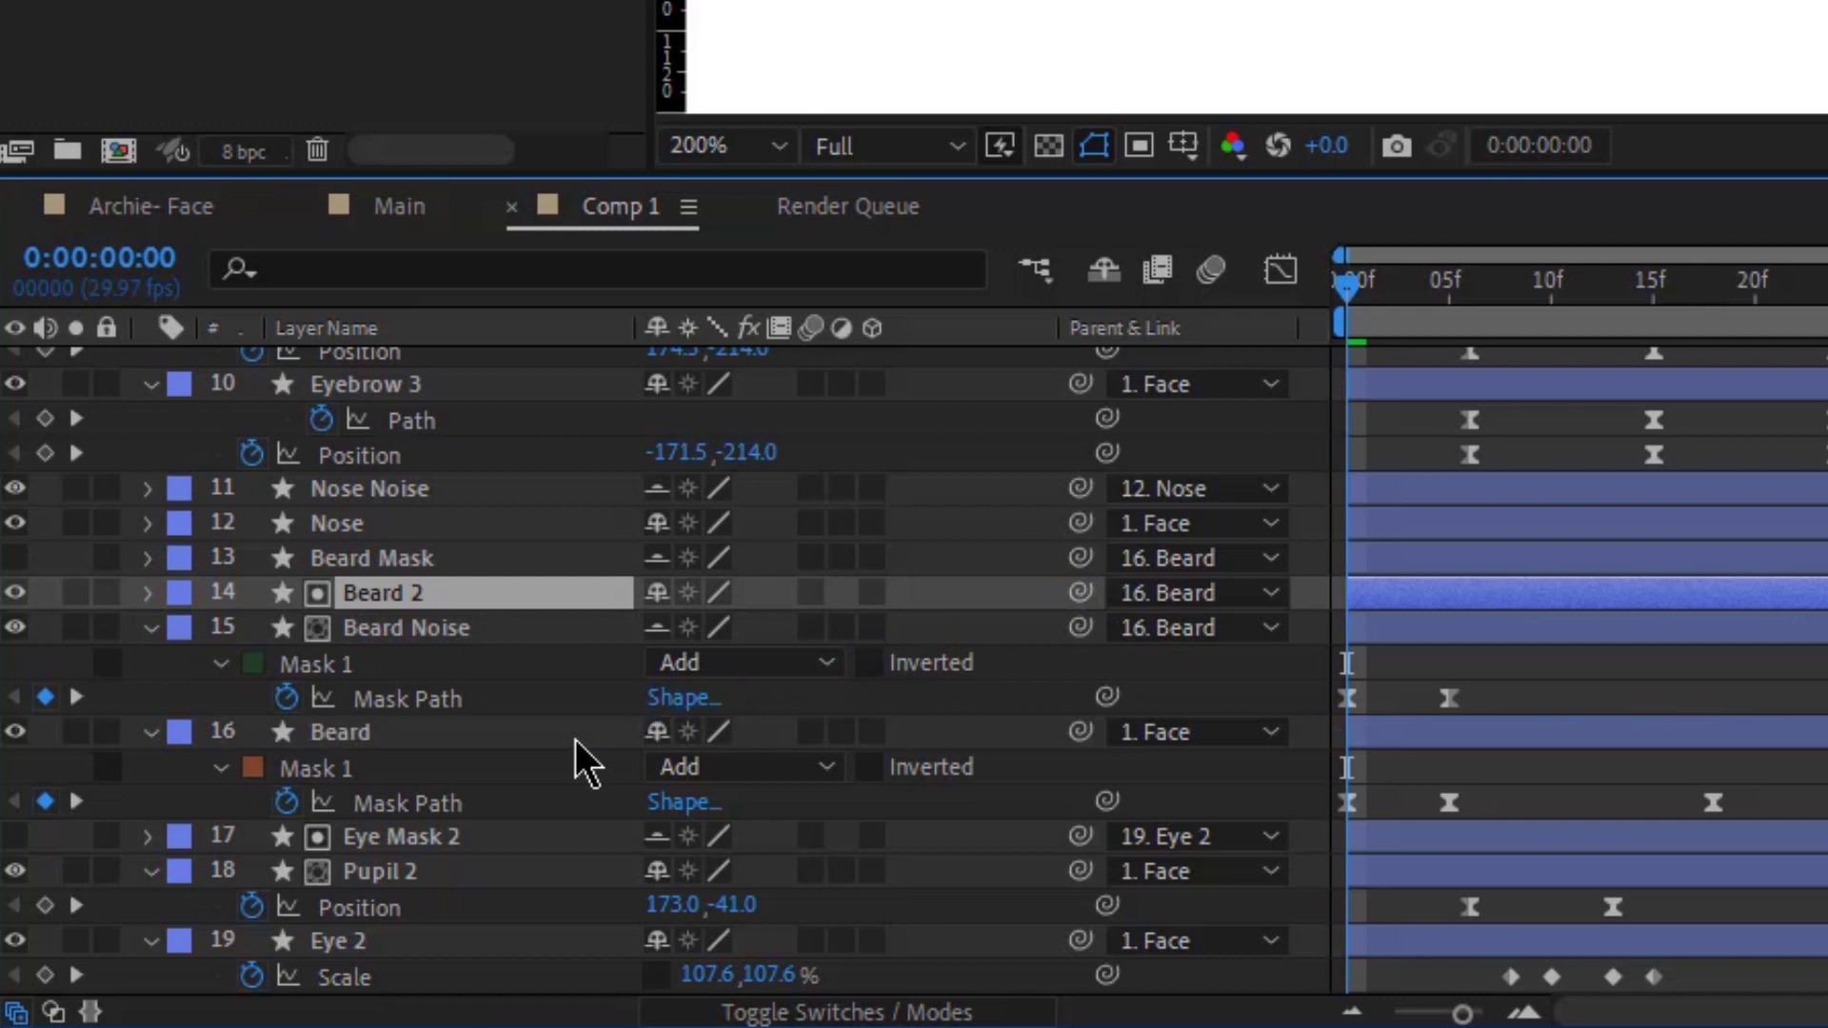
Turn off Path keyframing on the duplicated Beard 2 layer and delete the old Beard Mask layer.
key(u)
click(320, 627)
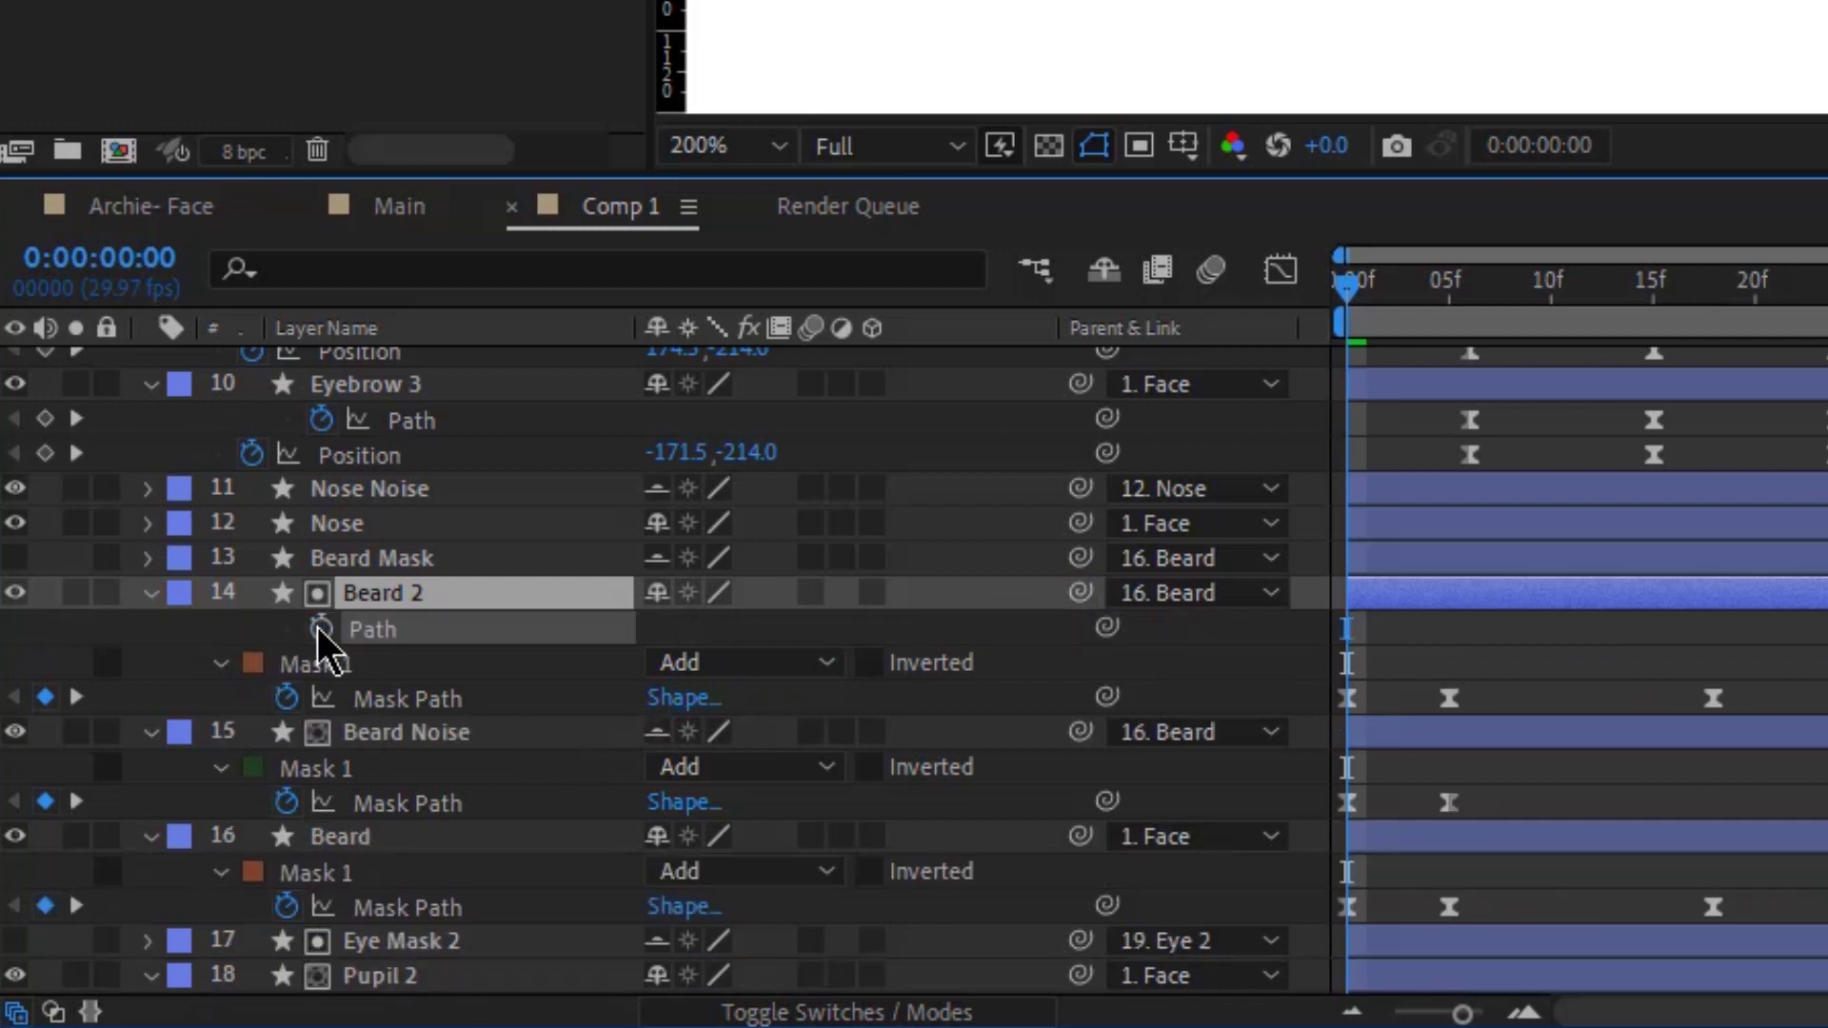
click(148, 594)
click(380, 565)
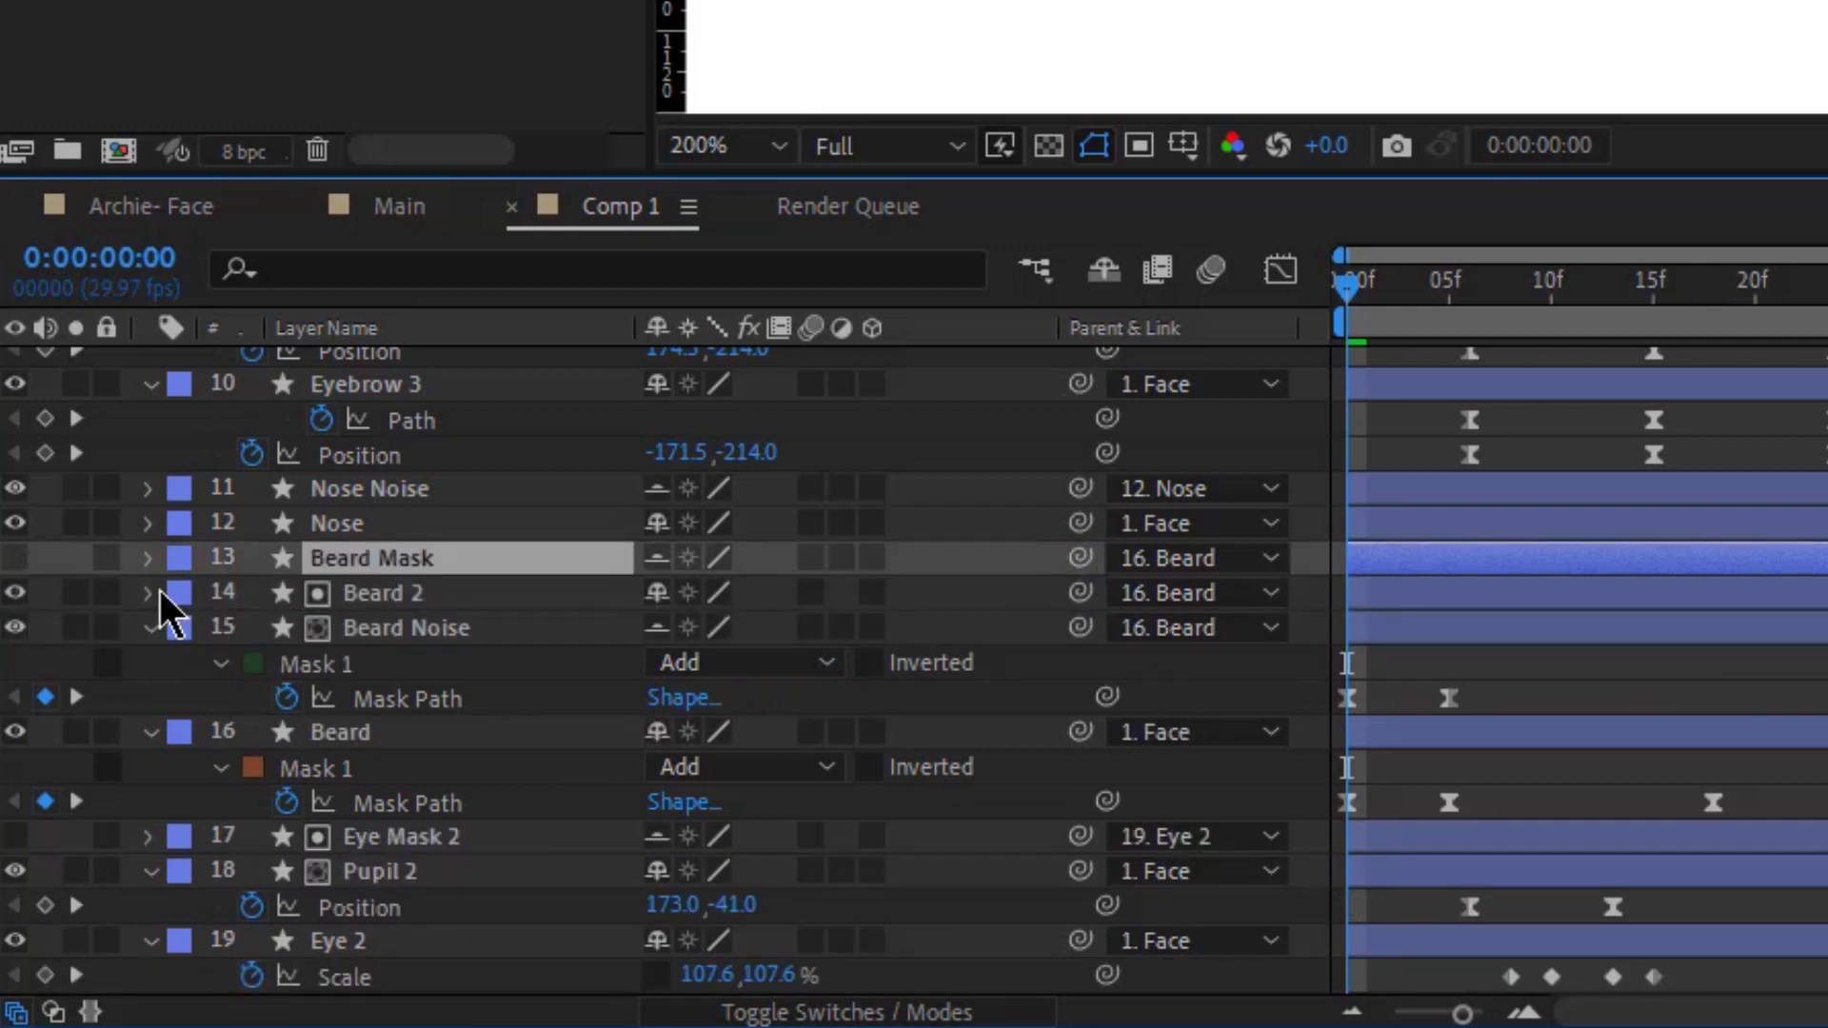
key(Delete)
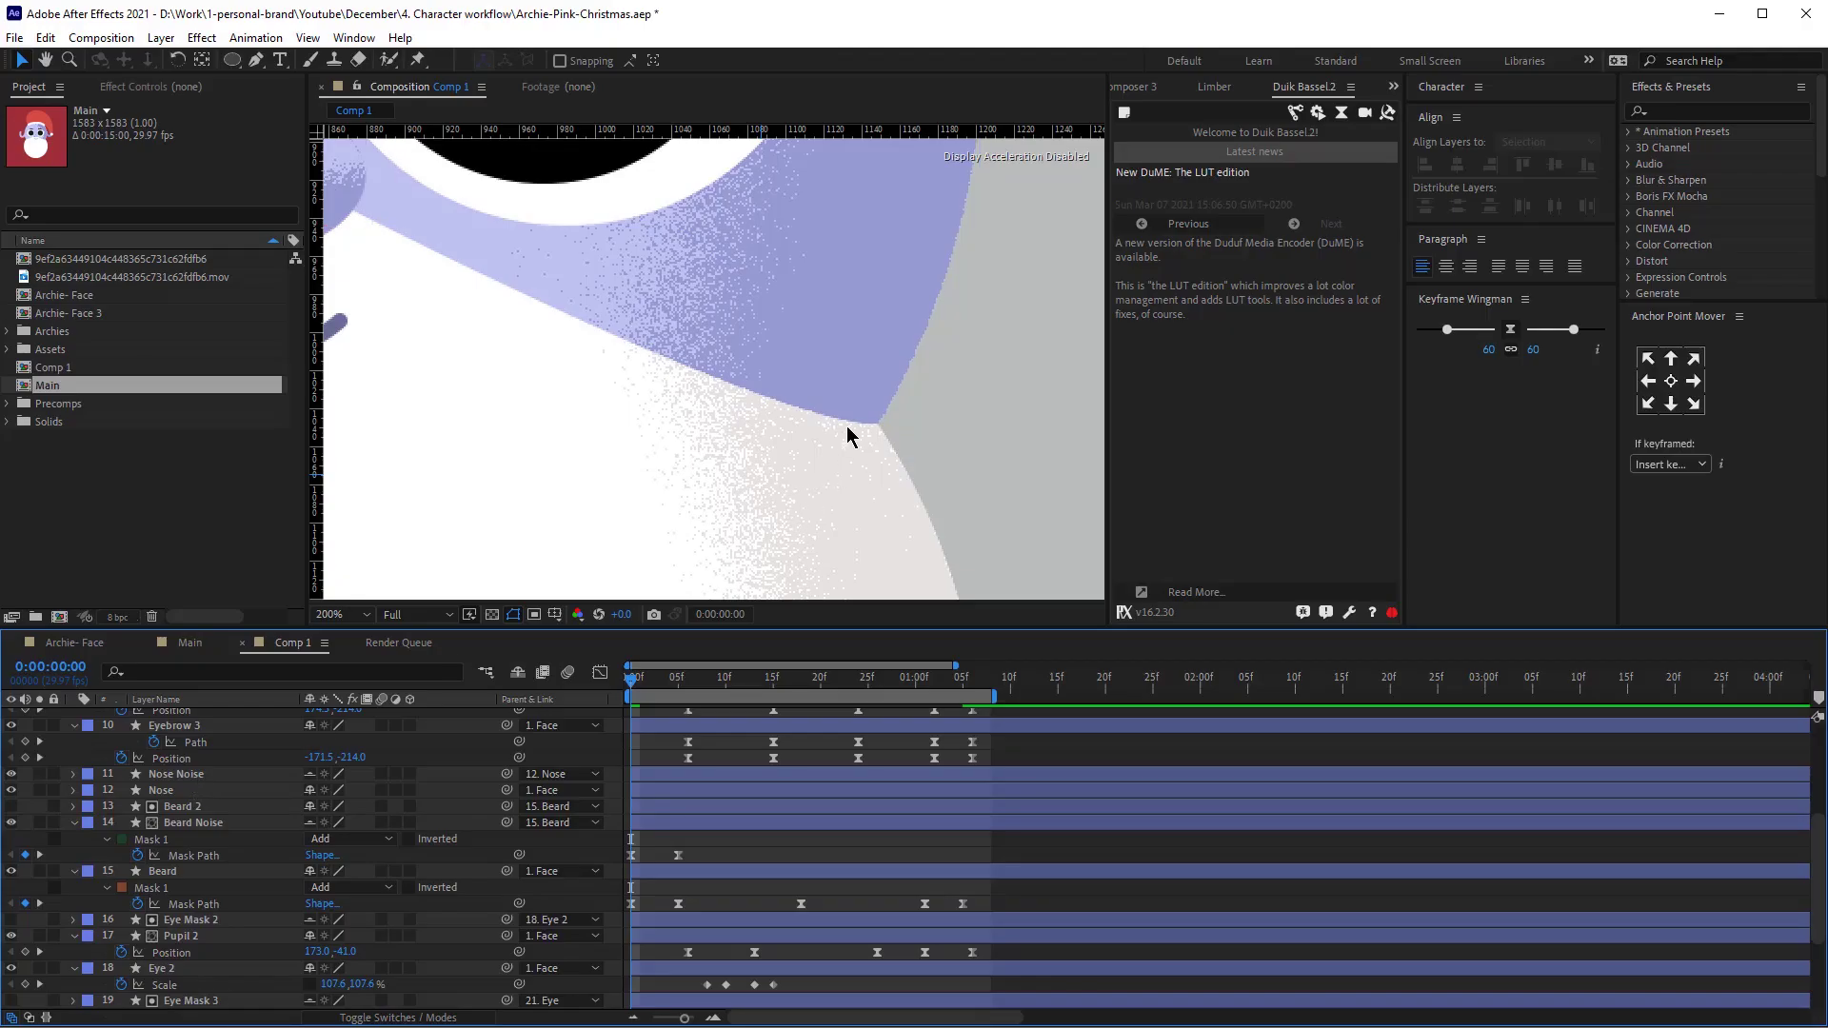
Preview the animation with the whole character in view to check the beard and its noise.
scroll(847, 435, down, 1)
key(space)
scroll(847, 435, down, 3)
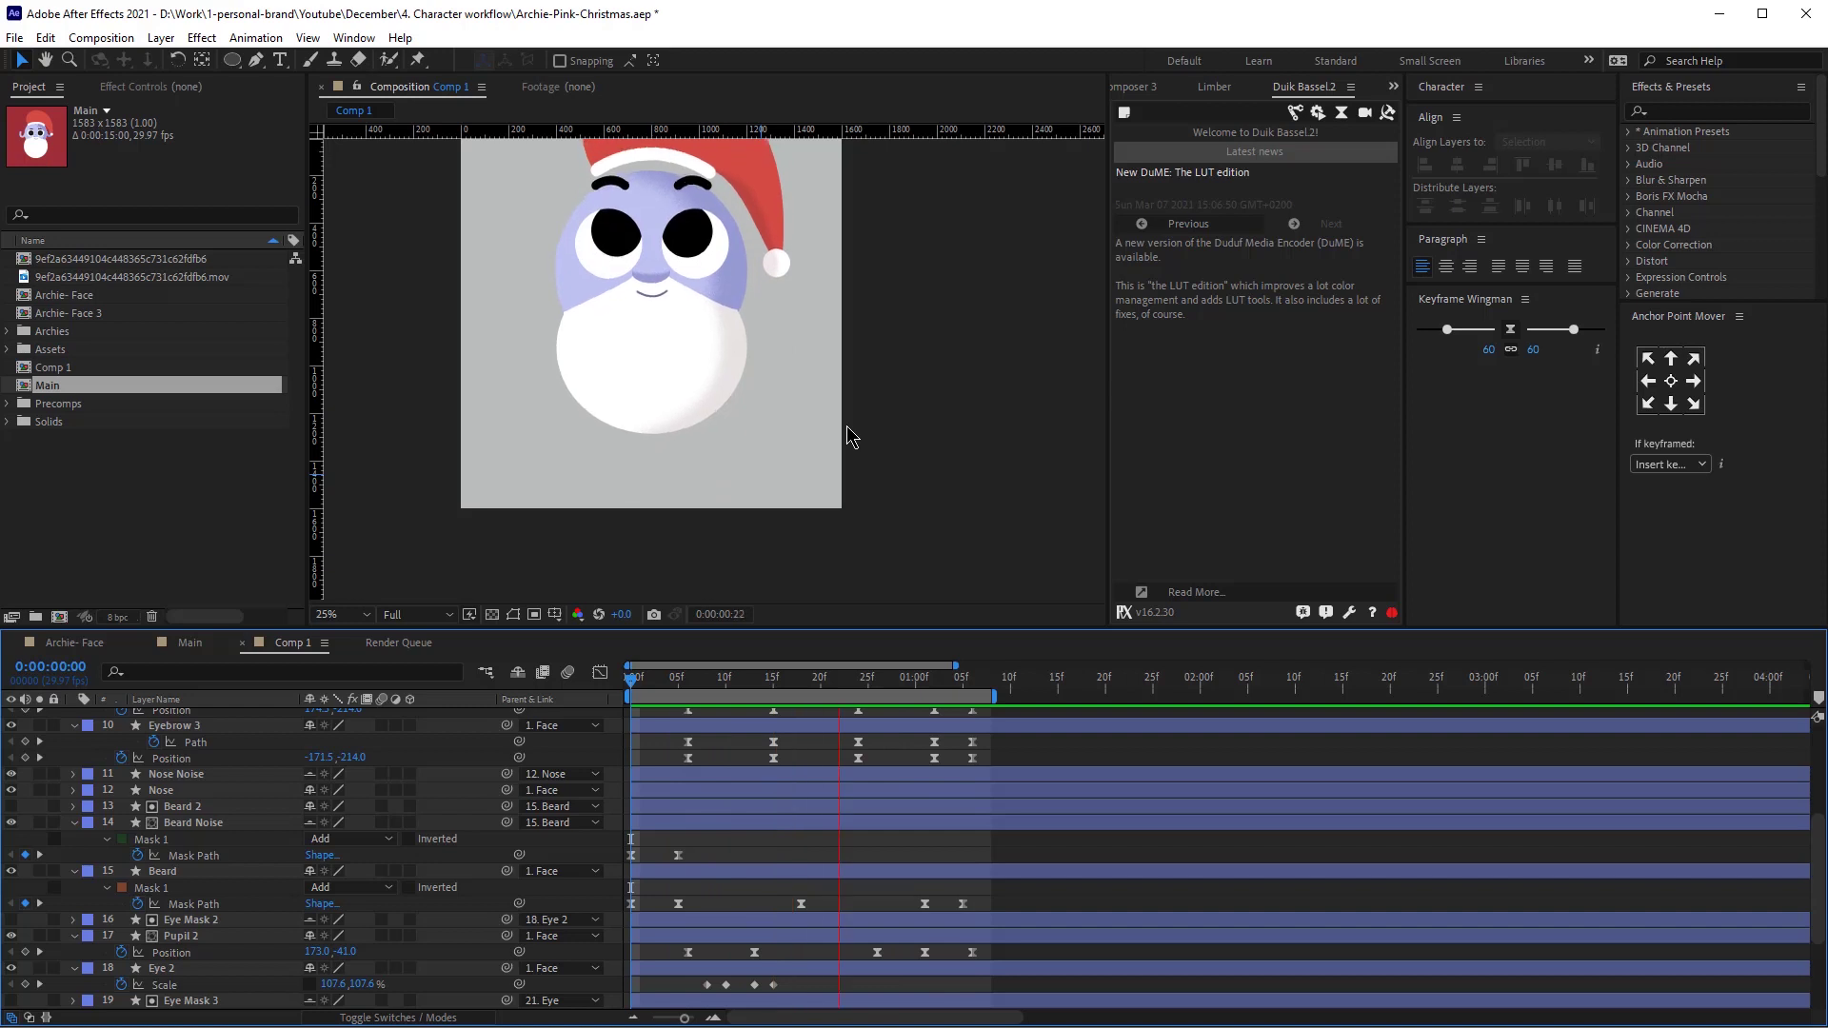
key(space)
Start eased Position keyframes on Nose at 0:00:00:00 and lower it to 0.0, -14.4 at 0:00:00:05.
click(182, 775)
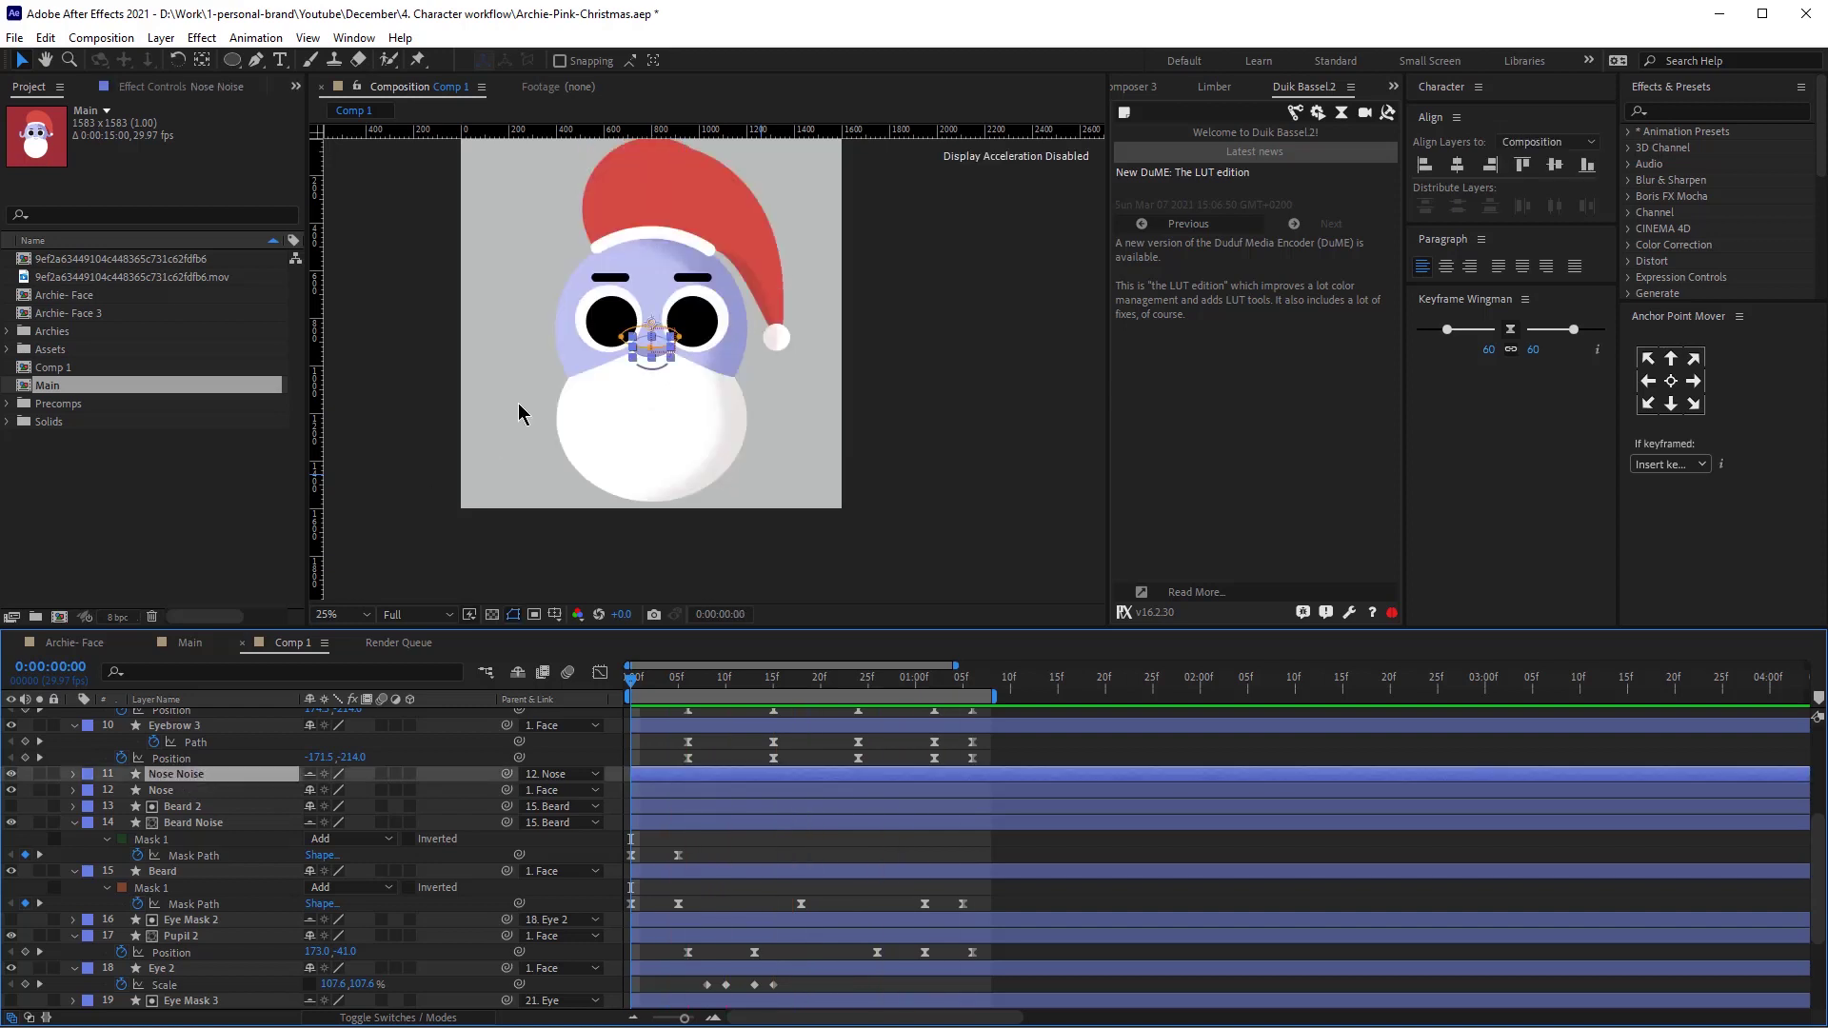
key(period)
key(period)
click(204, 791)
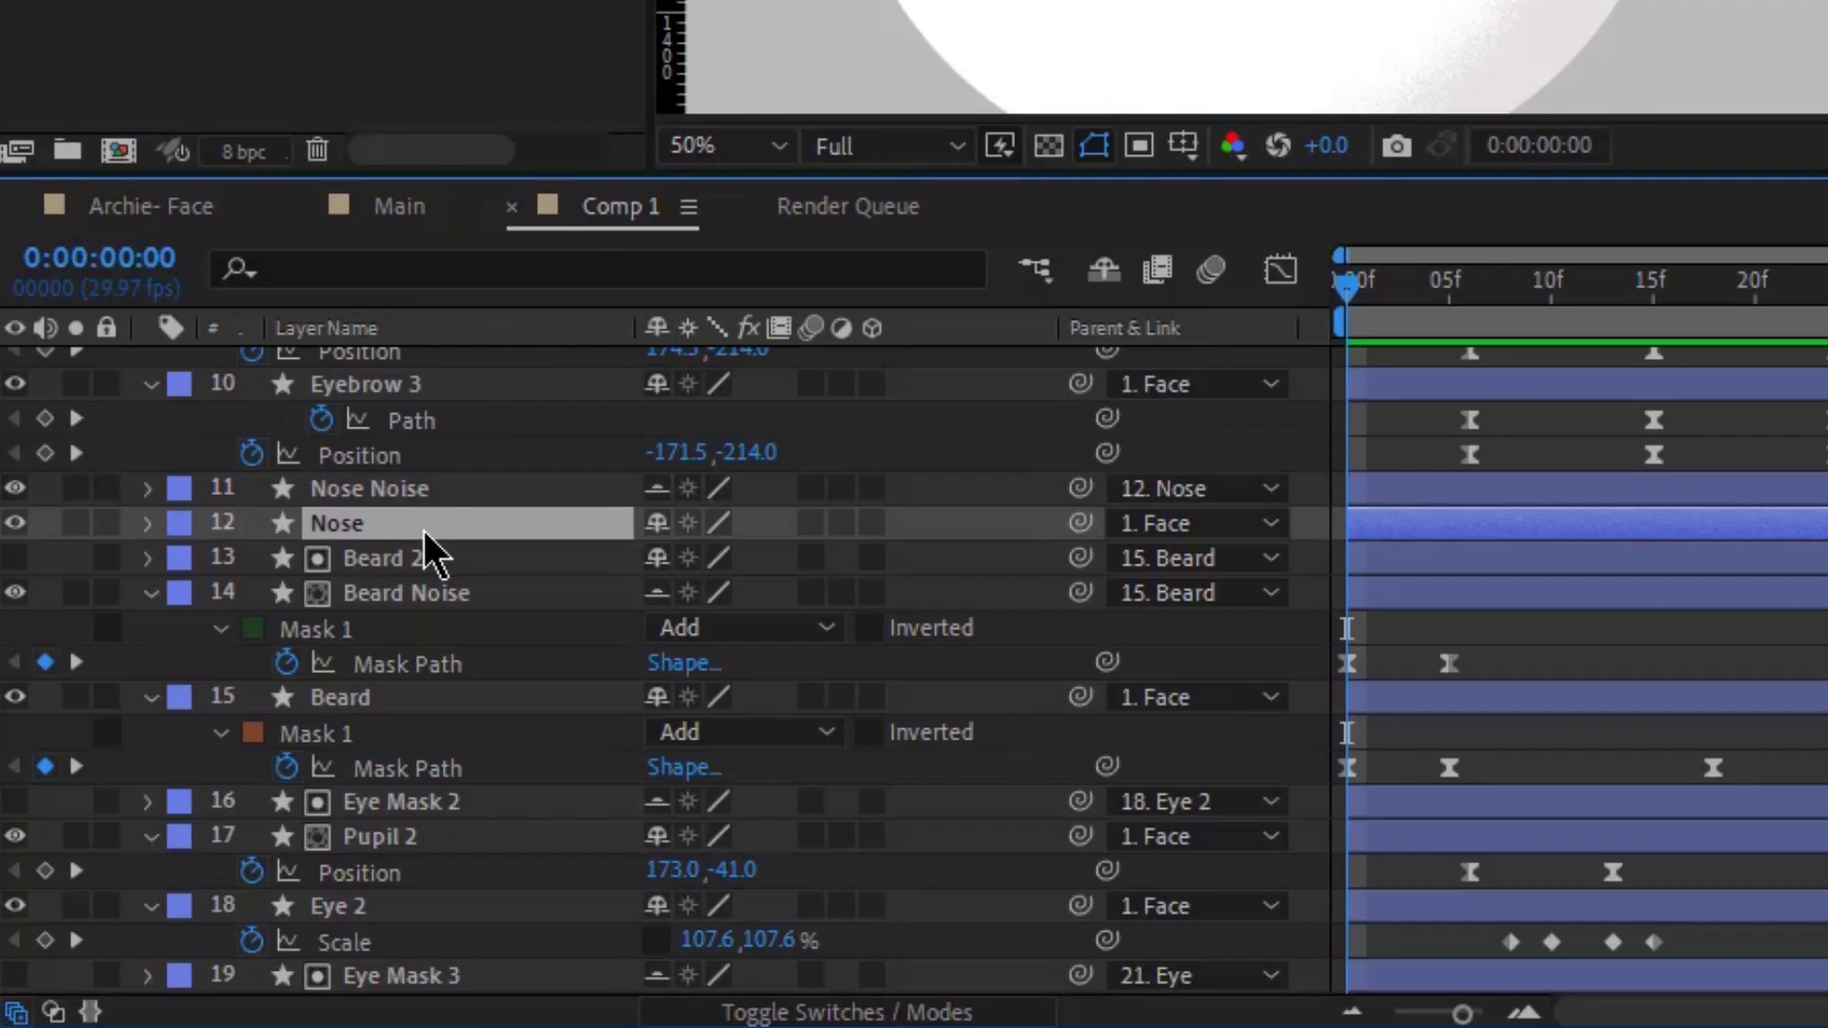
key(p)
click(121, 807)
key(F9)
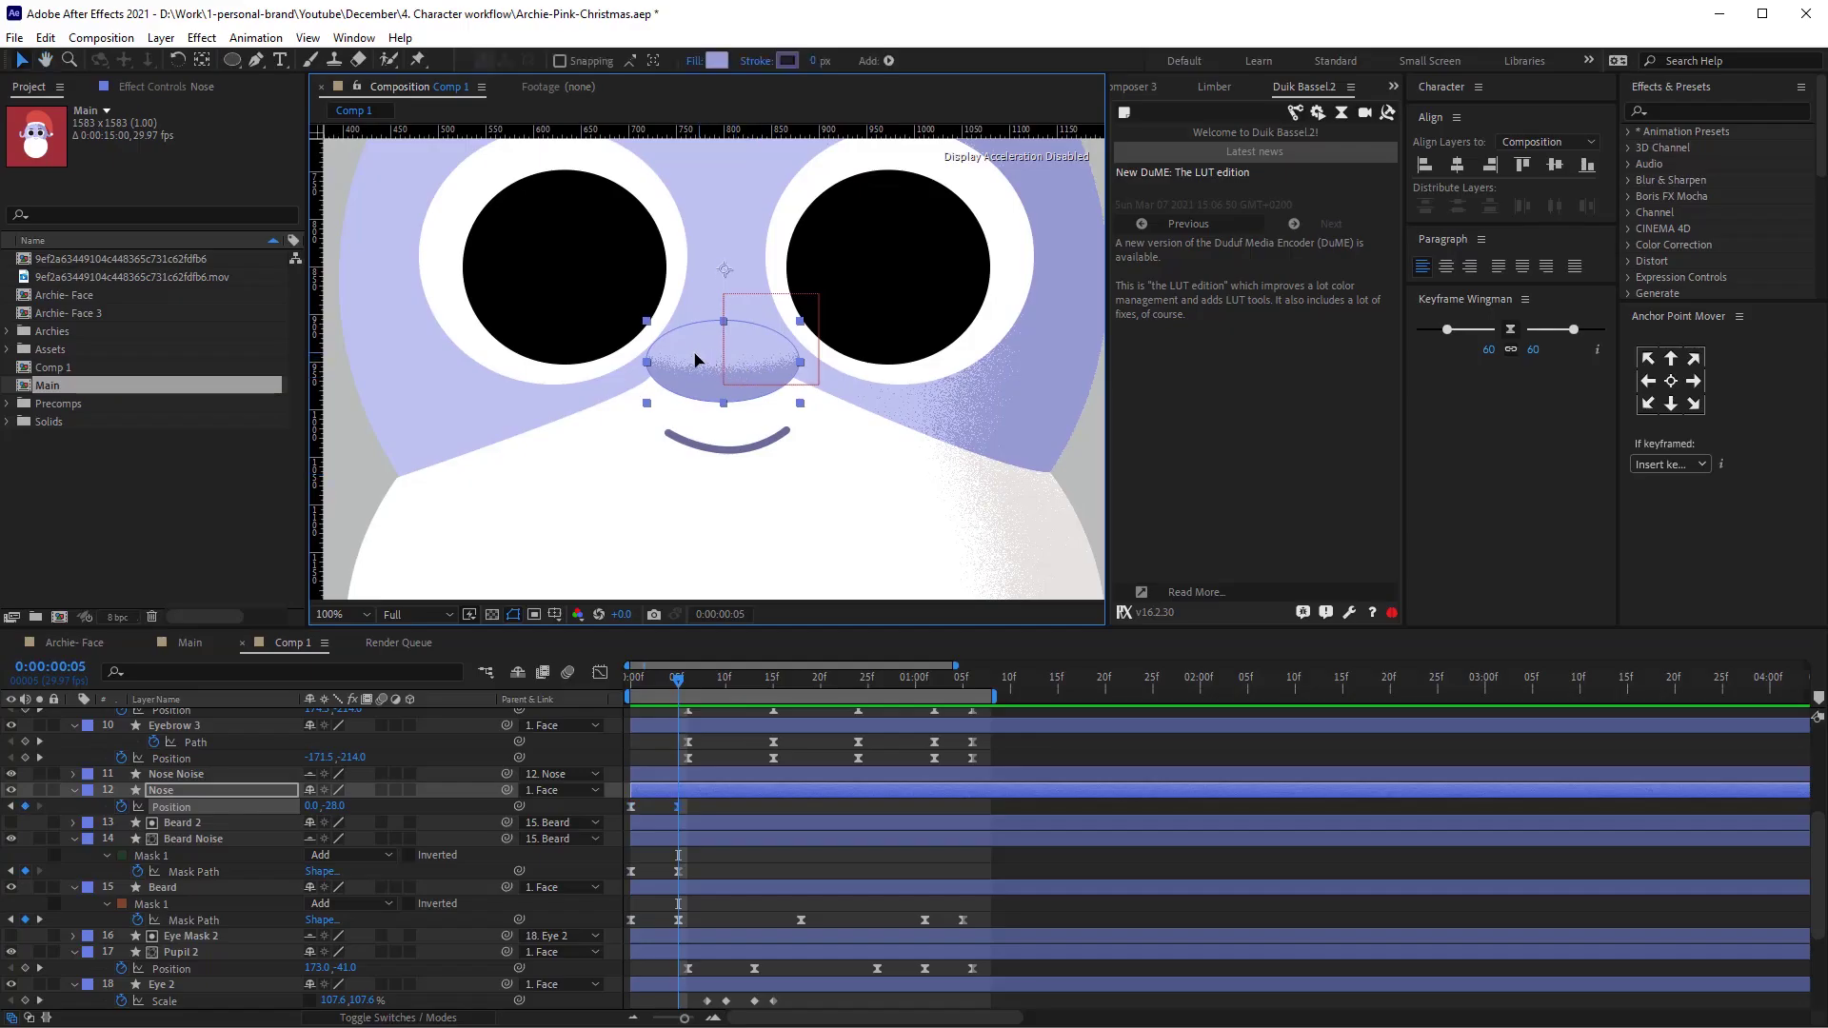
drag(694, 358, 695, 369)
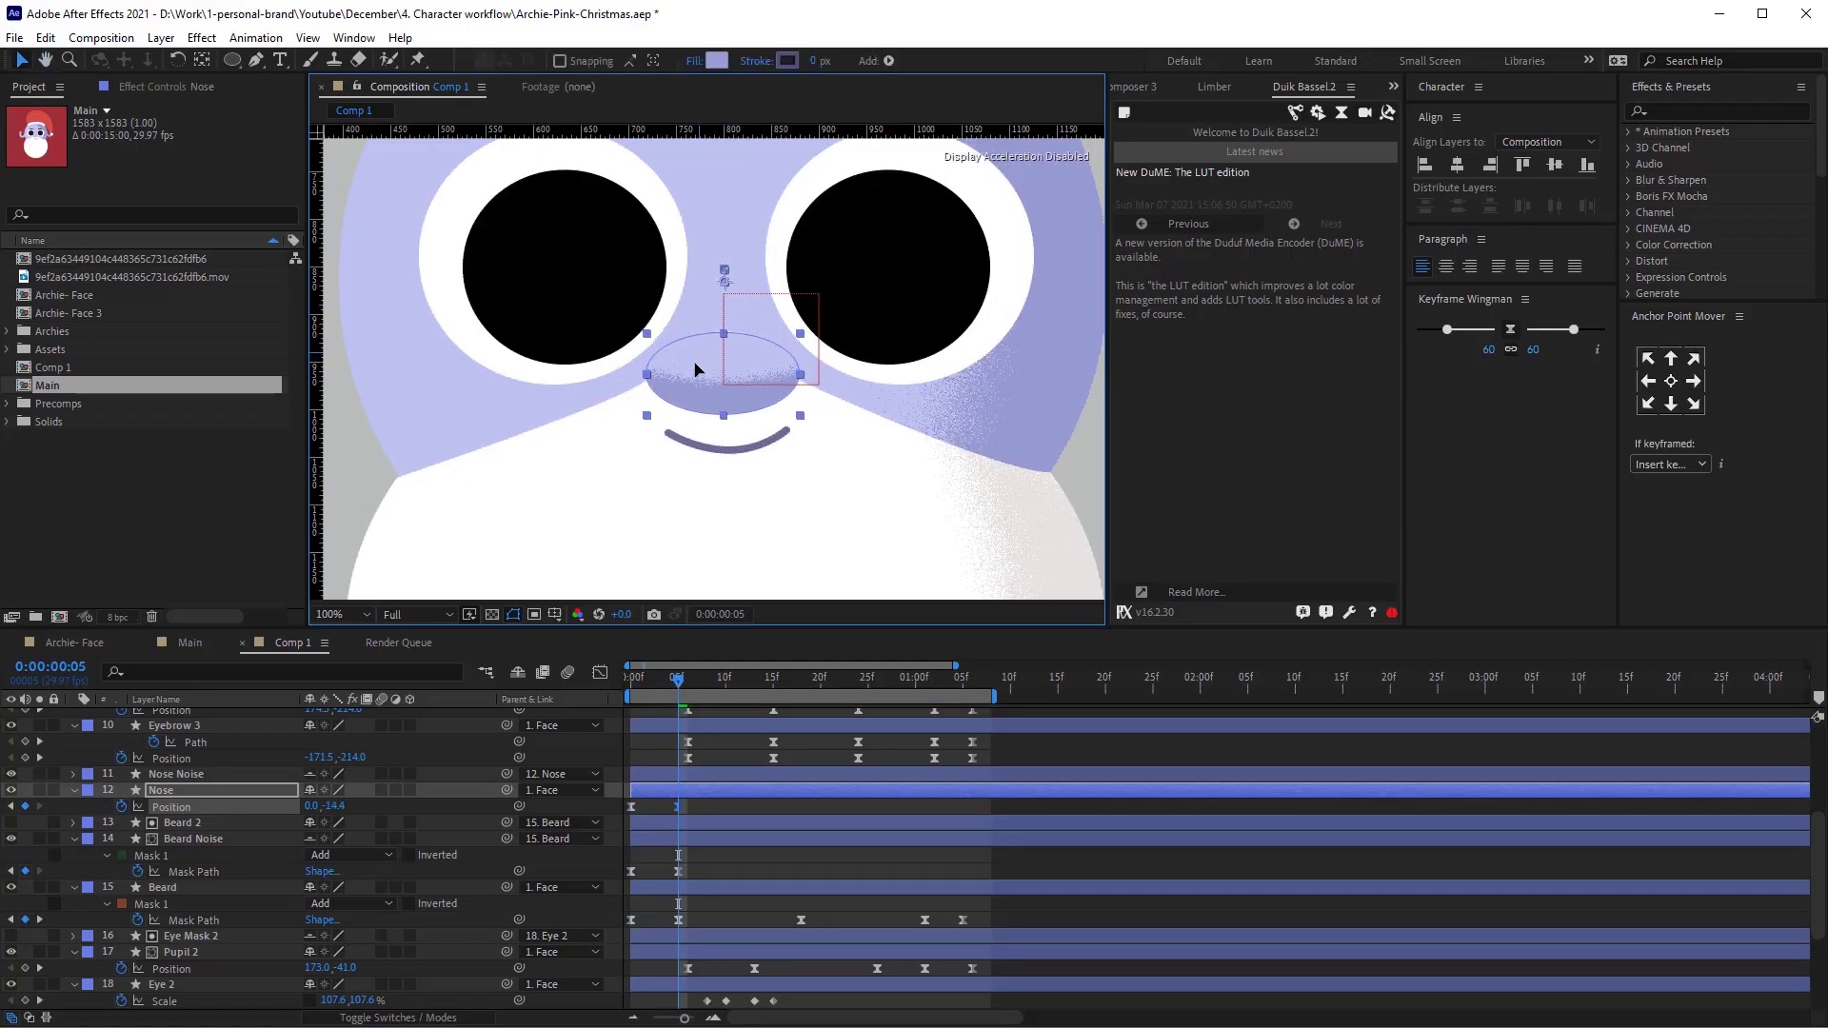
At 0:00:00:18, raise the Nose to about 0.0, -58.7.
click(804, 692)
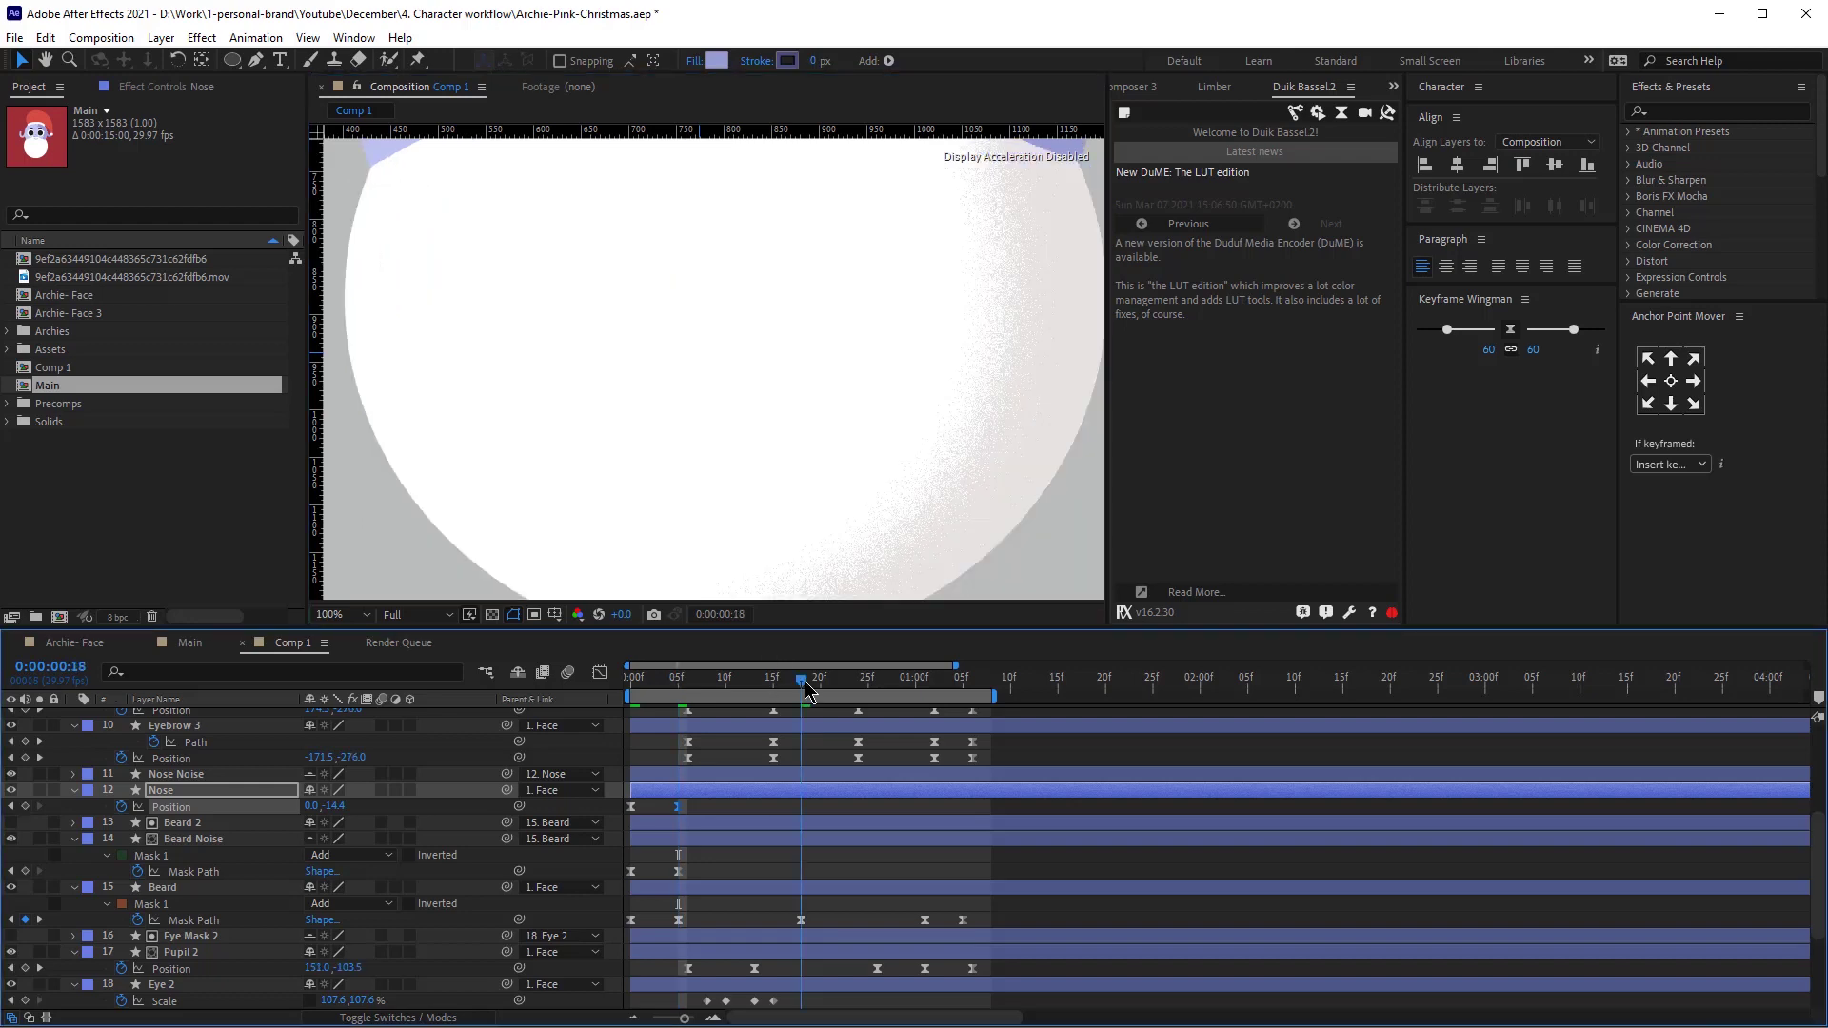
drag(787, 225, 766, 646)
drag(735, 443, 737, 411)
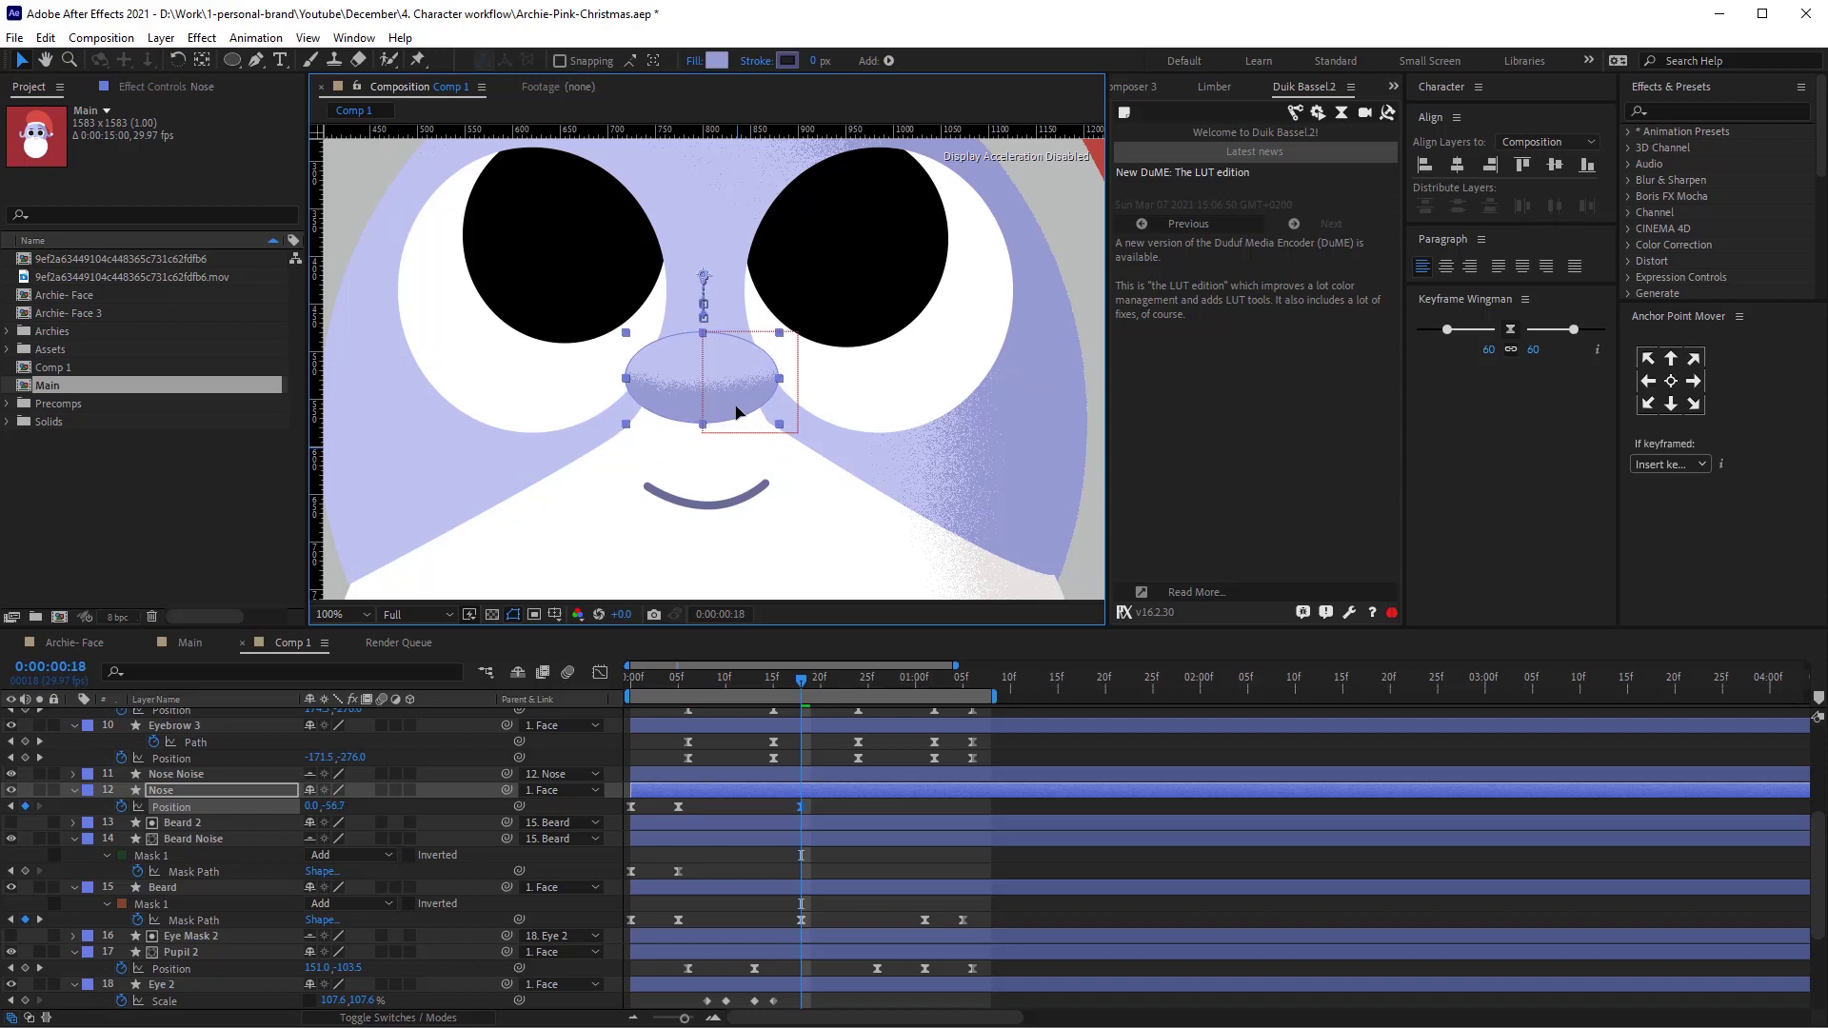
Copy the Nose's 0:00:00:05 Position keyframe to 0:00:01:01 and the first one to 0:00:01:06, and preview the animation.
click(922, 680)
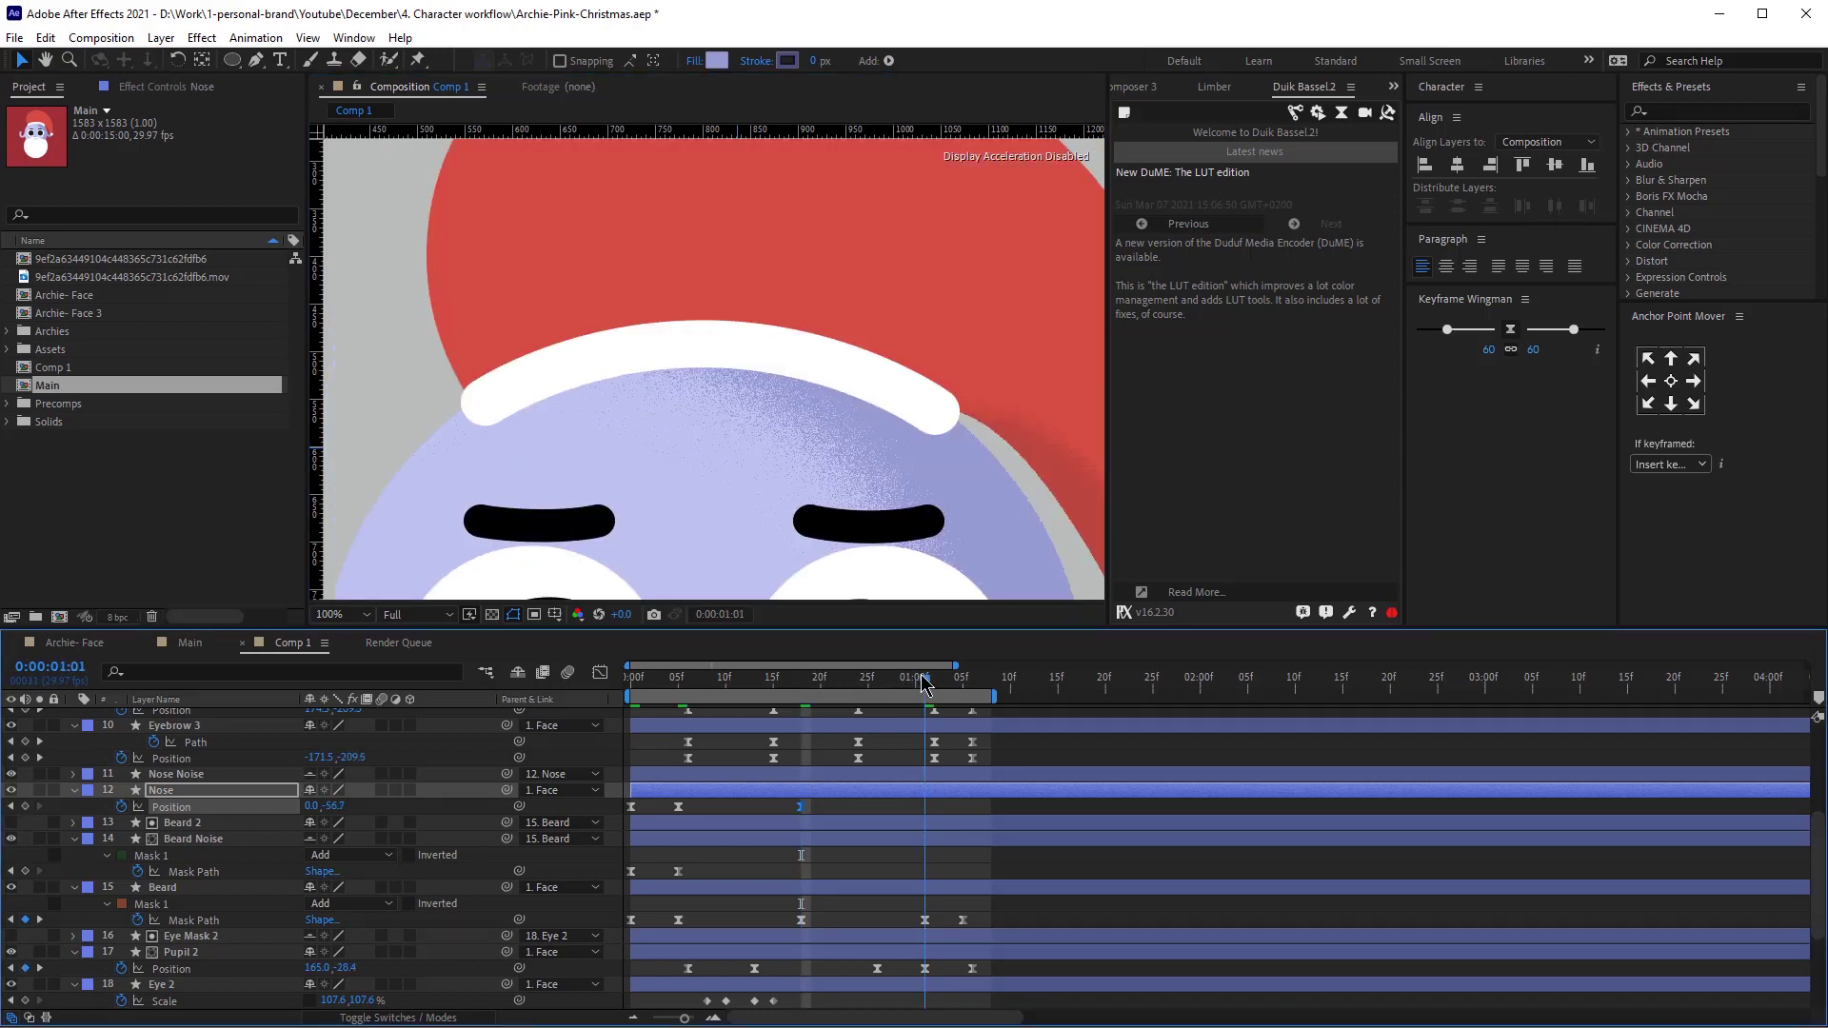
drag(698, 803, 670, 820)
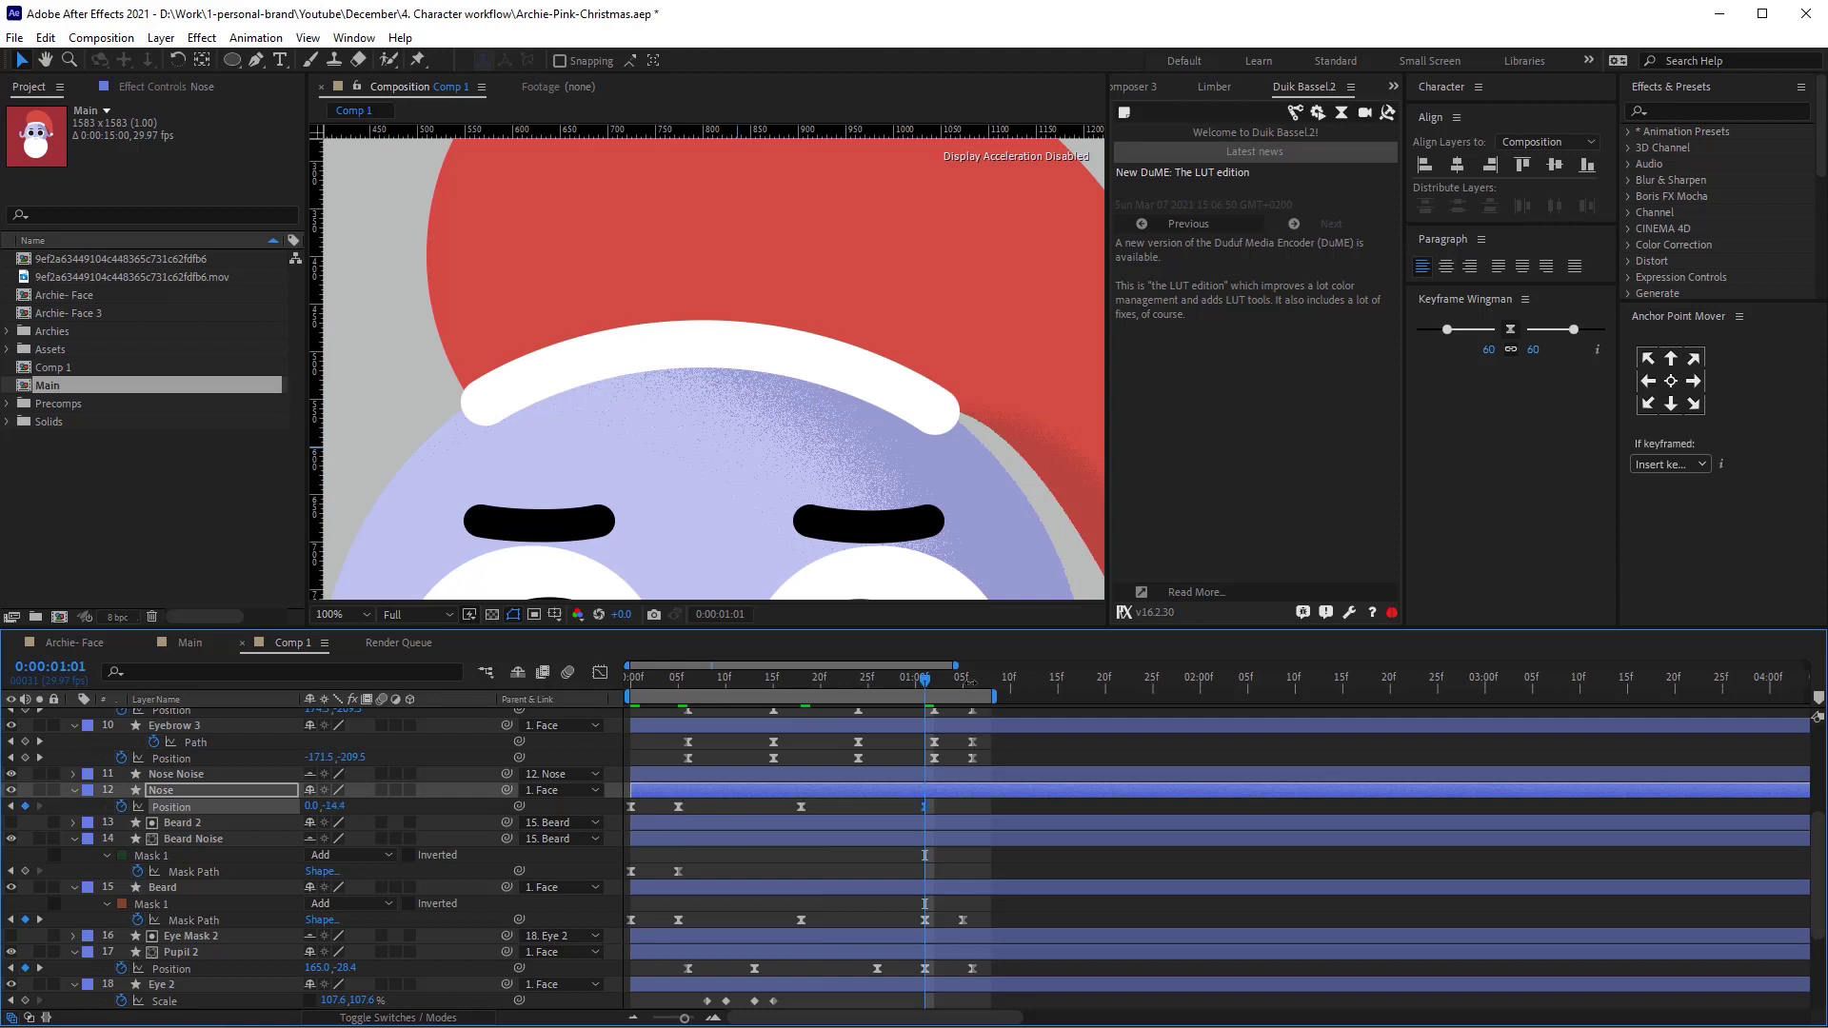
click(972, 682)
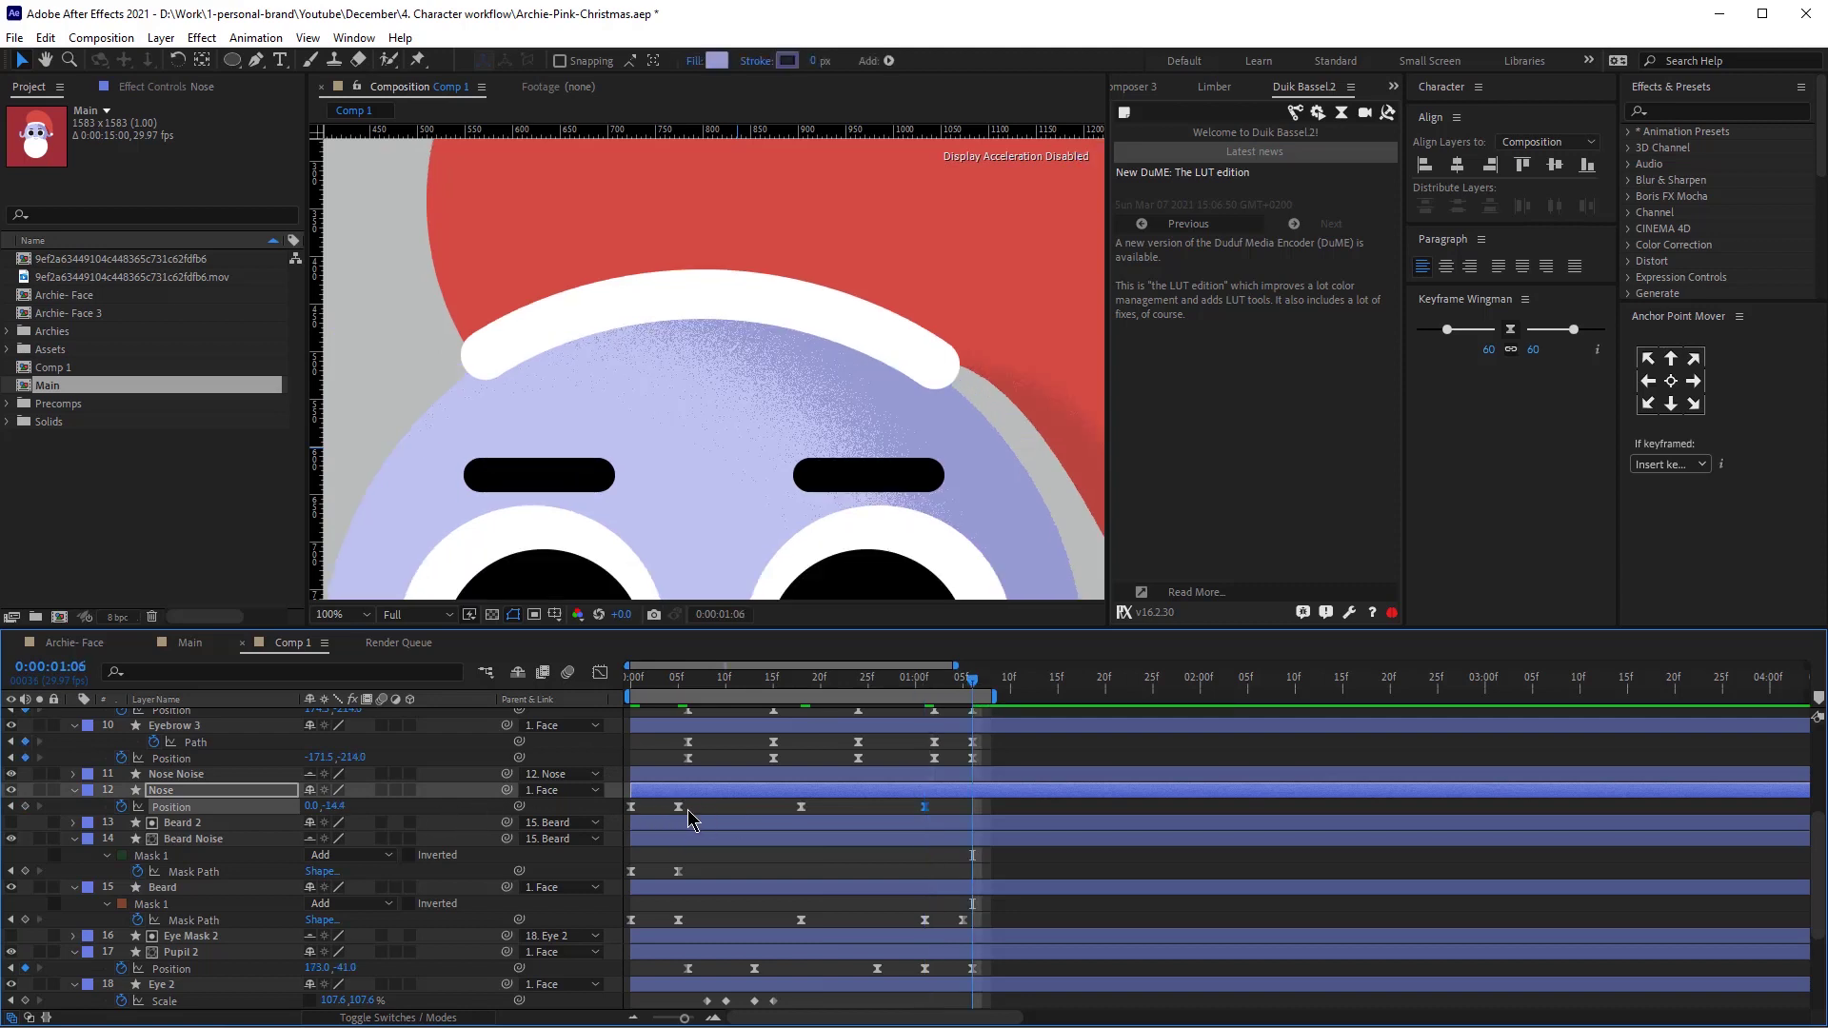
drag(648, 800, 609, 817)
key(ctrl+c)
key(ctrl+v)
click(344, 614)
click(351, 653)
key(space)
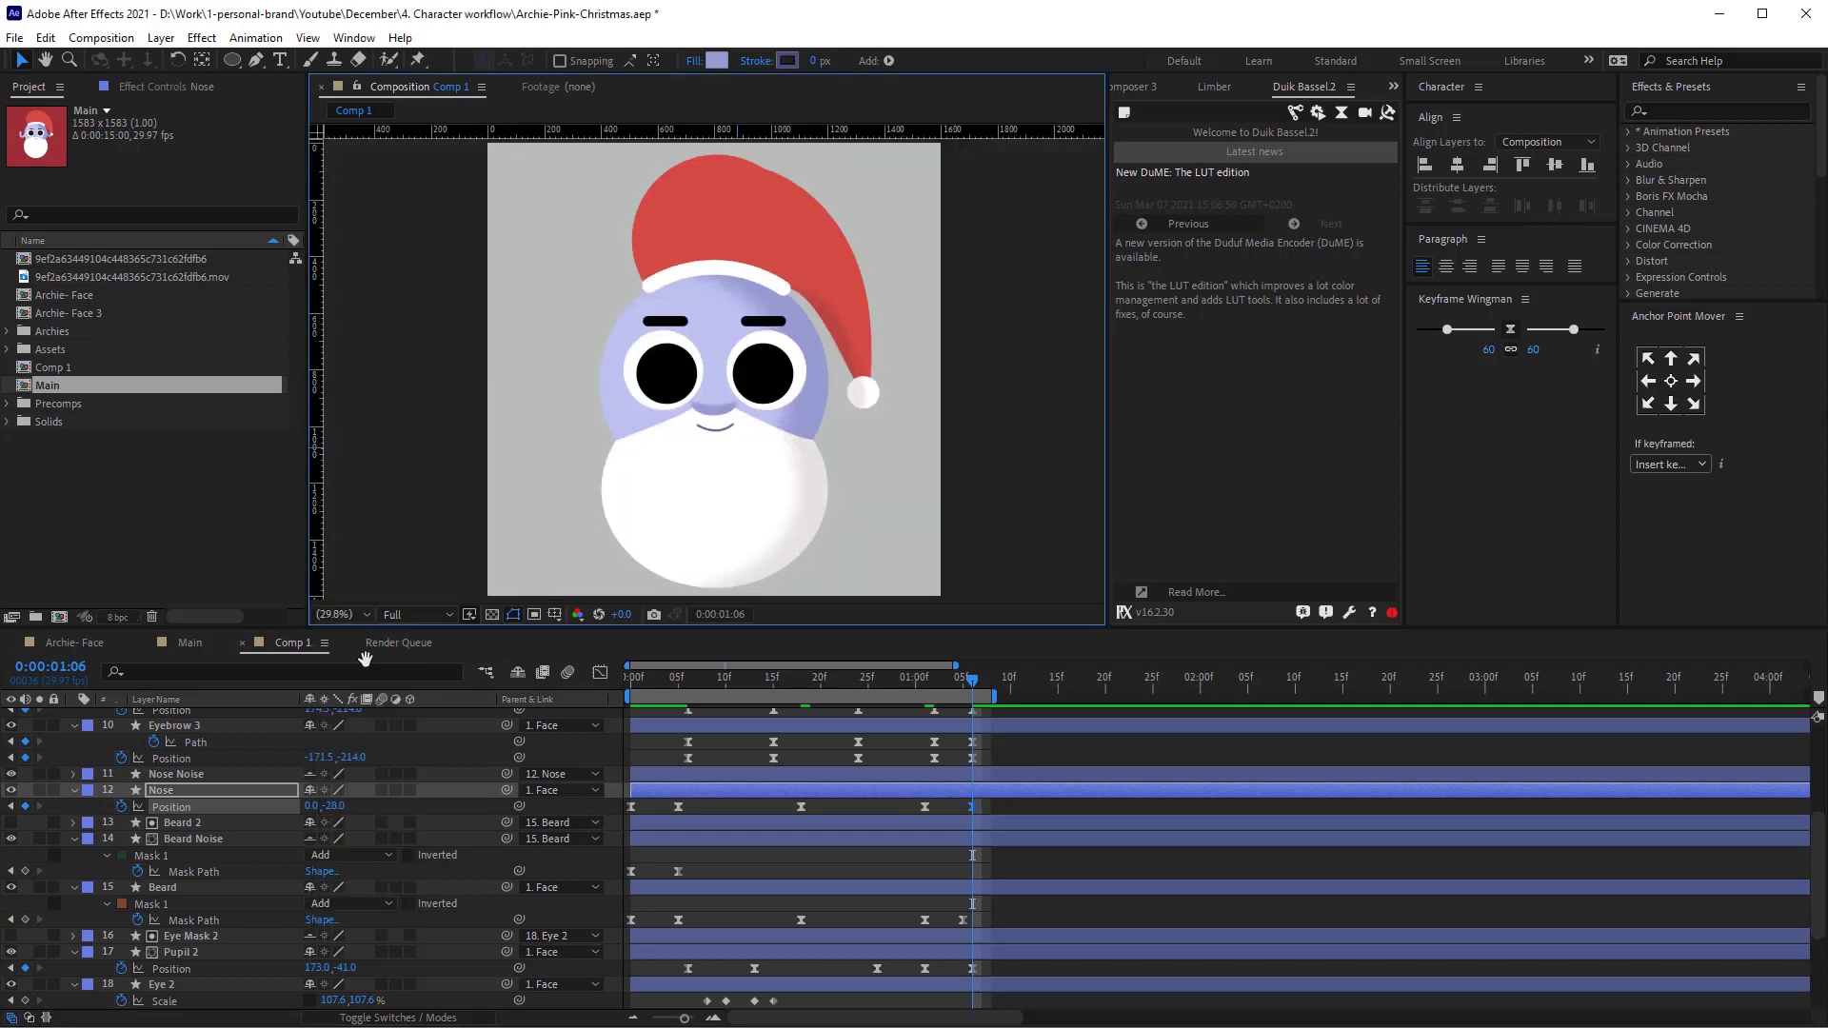
key(space)
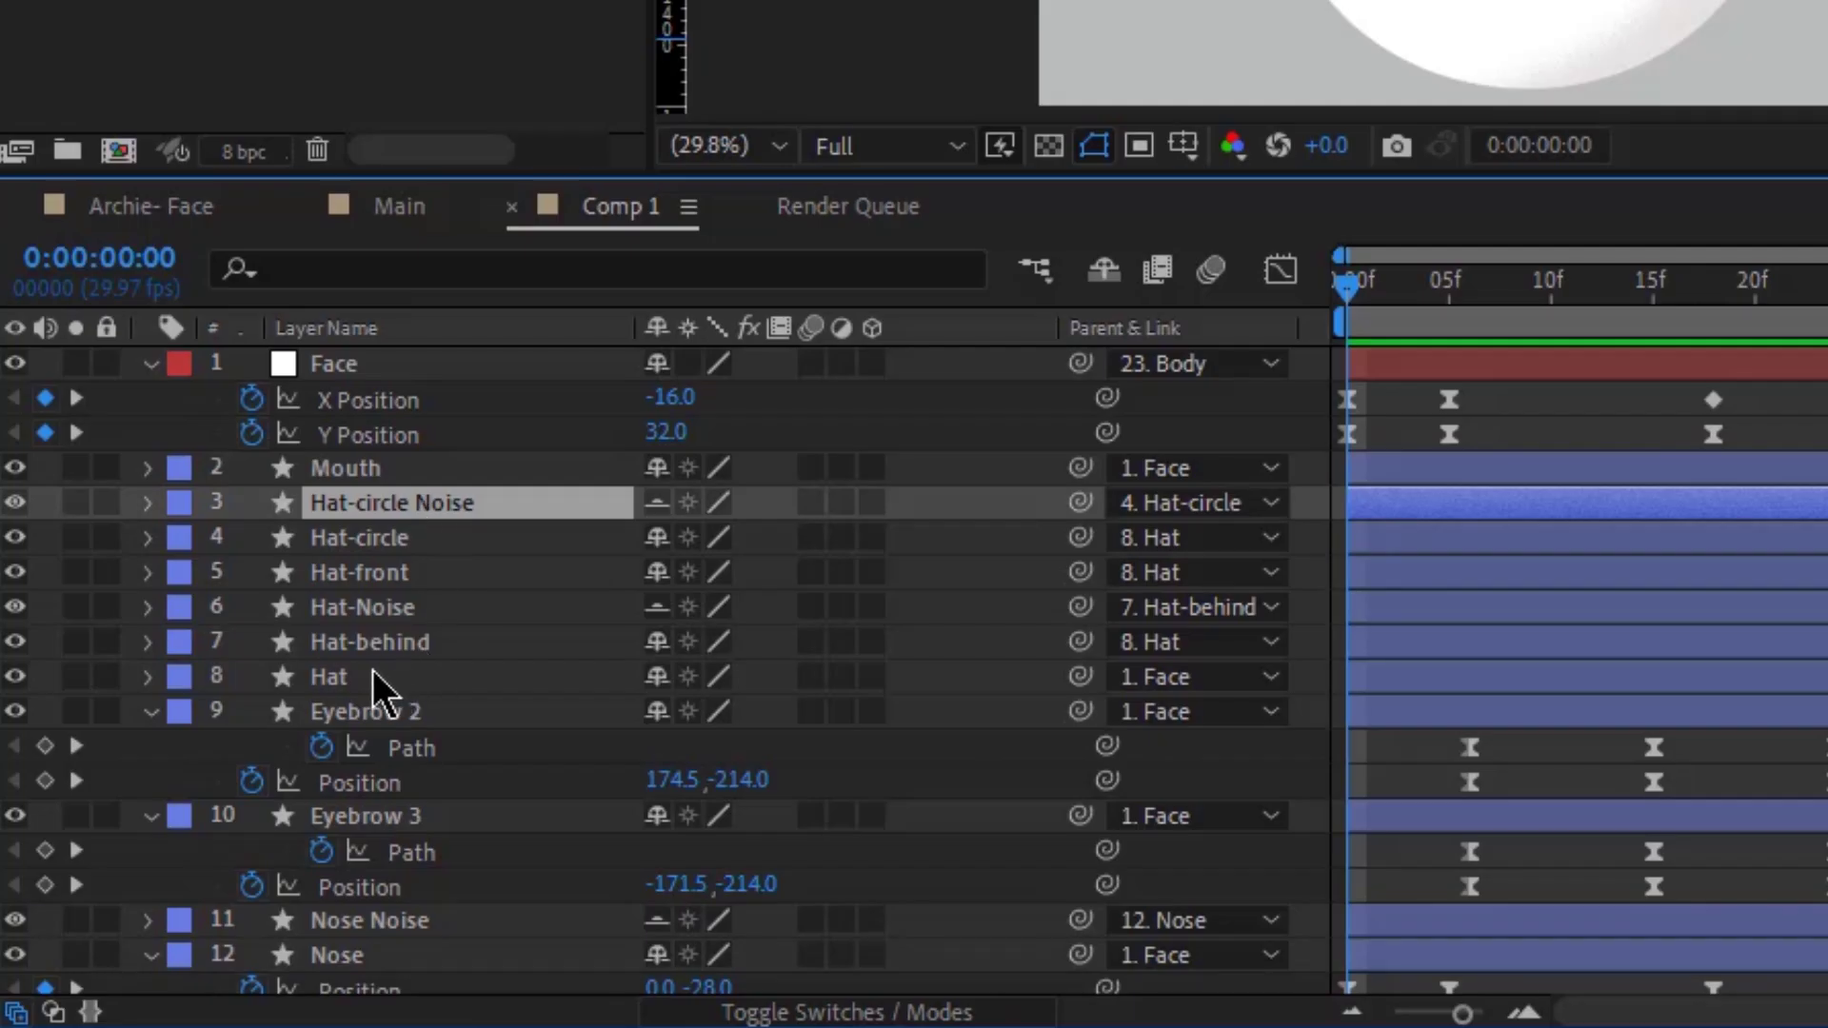
Solo the six hat layers from Hat-circle Noise down to Hat.
shift+click(176, 862)
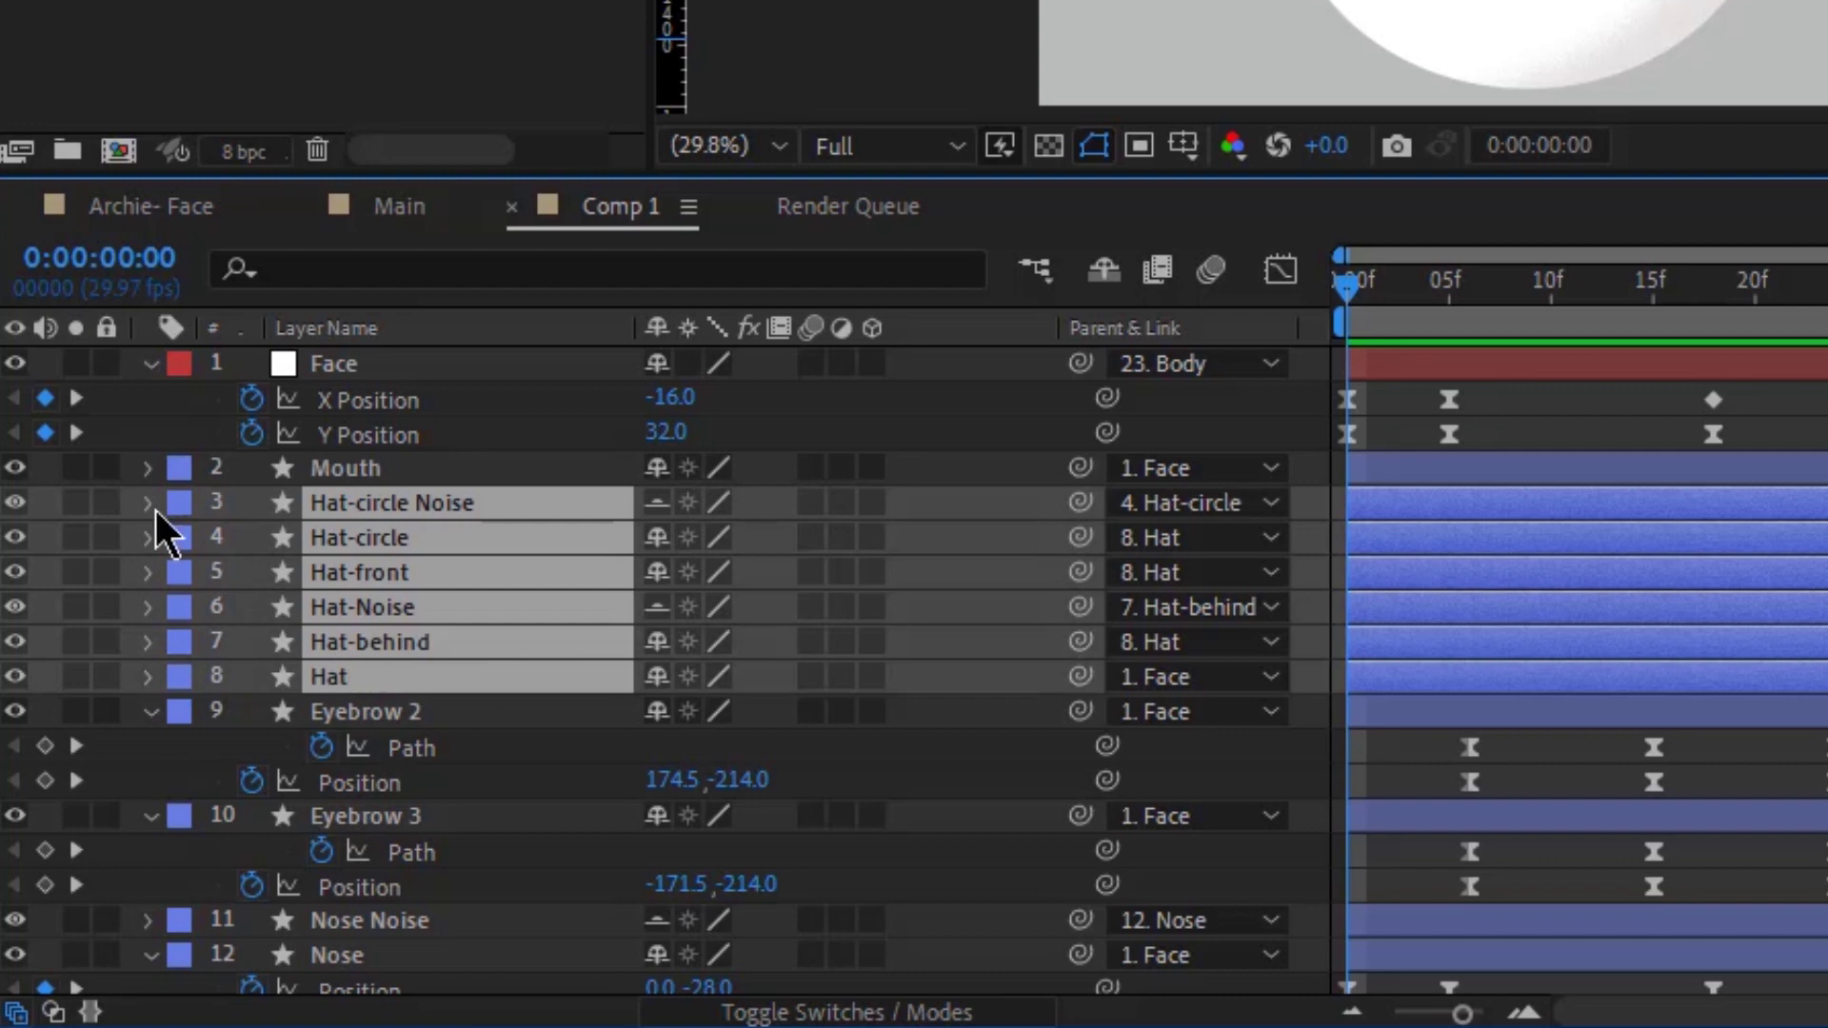
scroll(386, 708, down, 10)
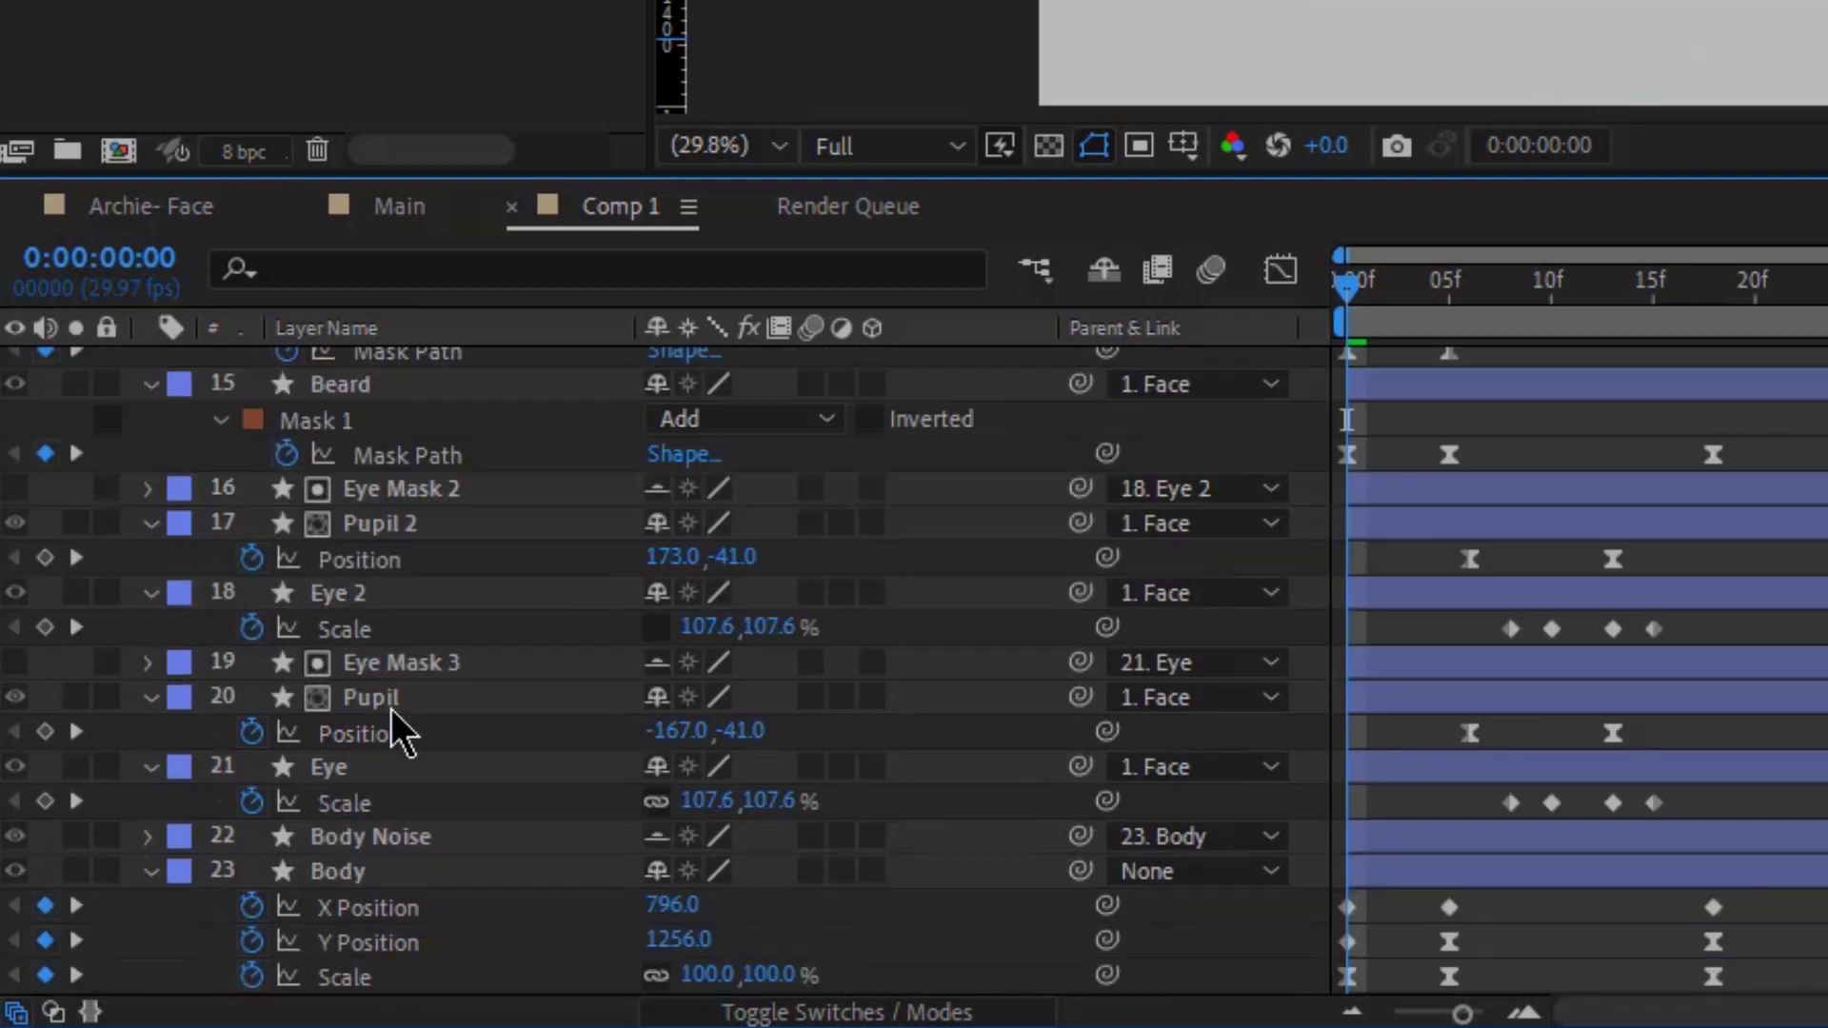
scroll(1152, 609, up, 10)
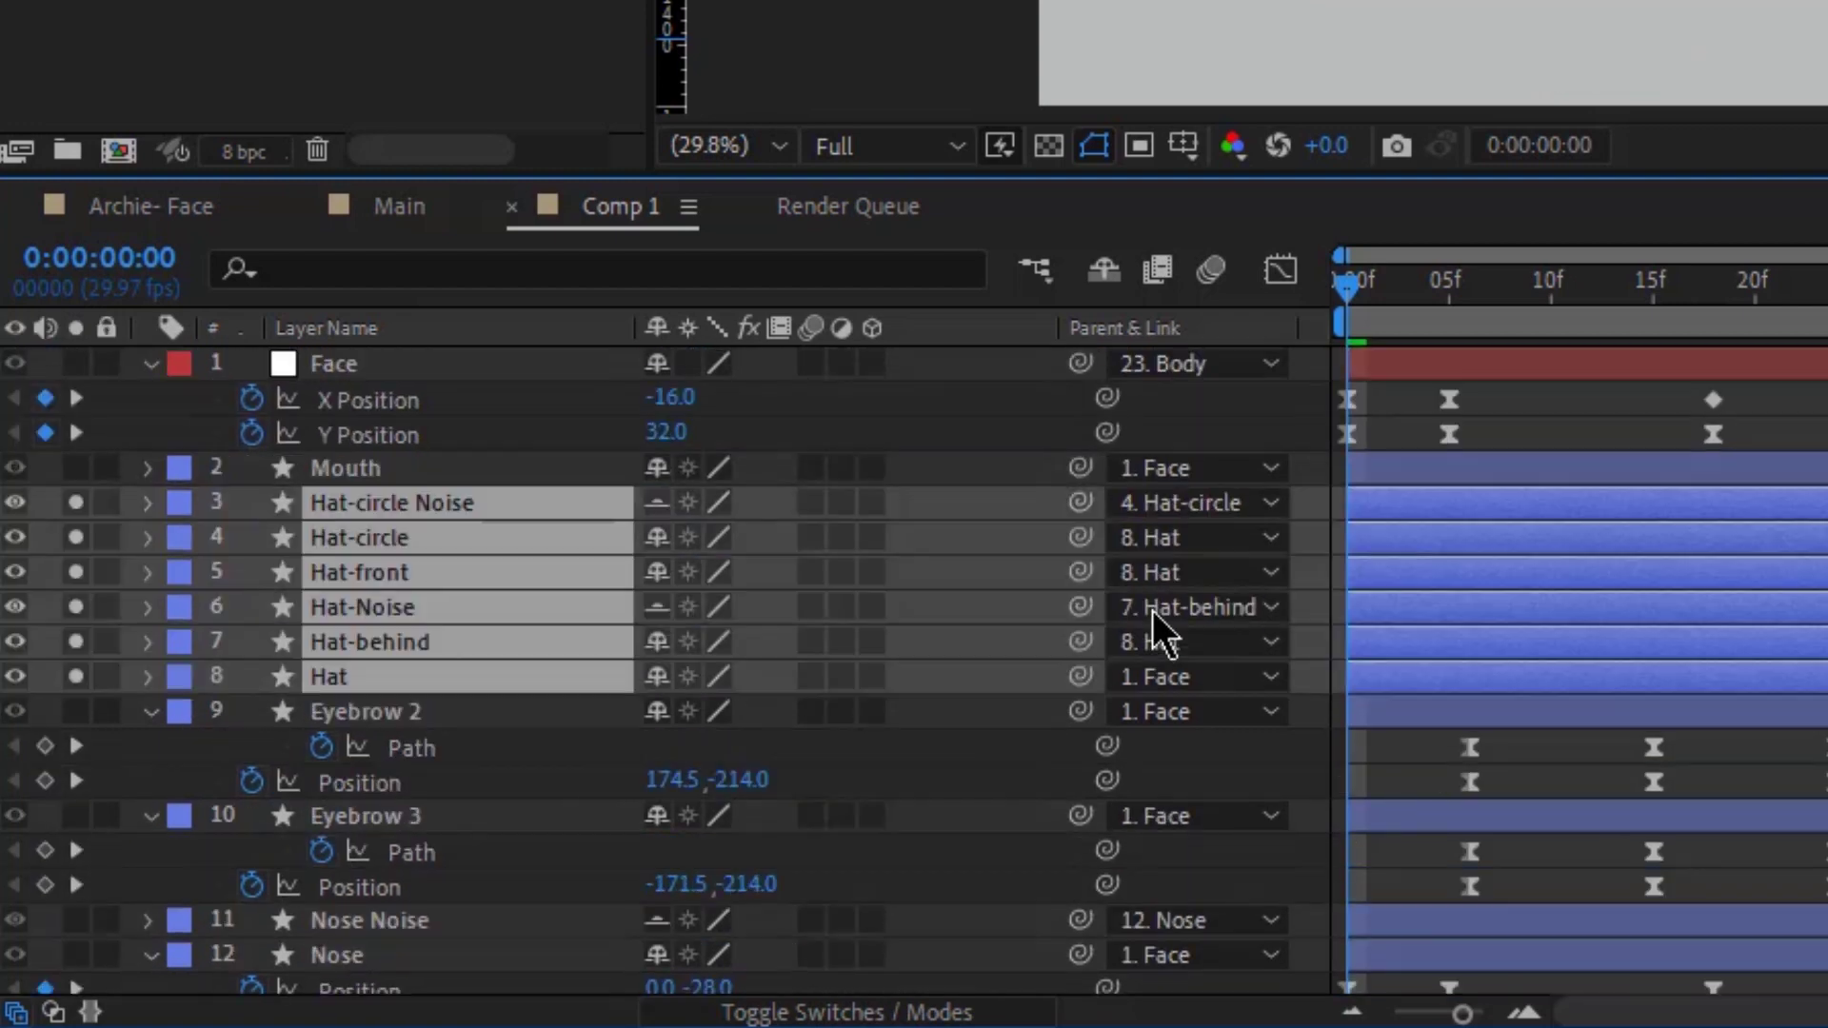
Add a Mask Path keyframe to Hat-circle Noise's Mask 1 at 0:00:00:00 and show only its animated properties.
click(147, 503)
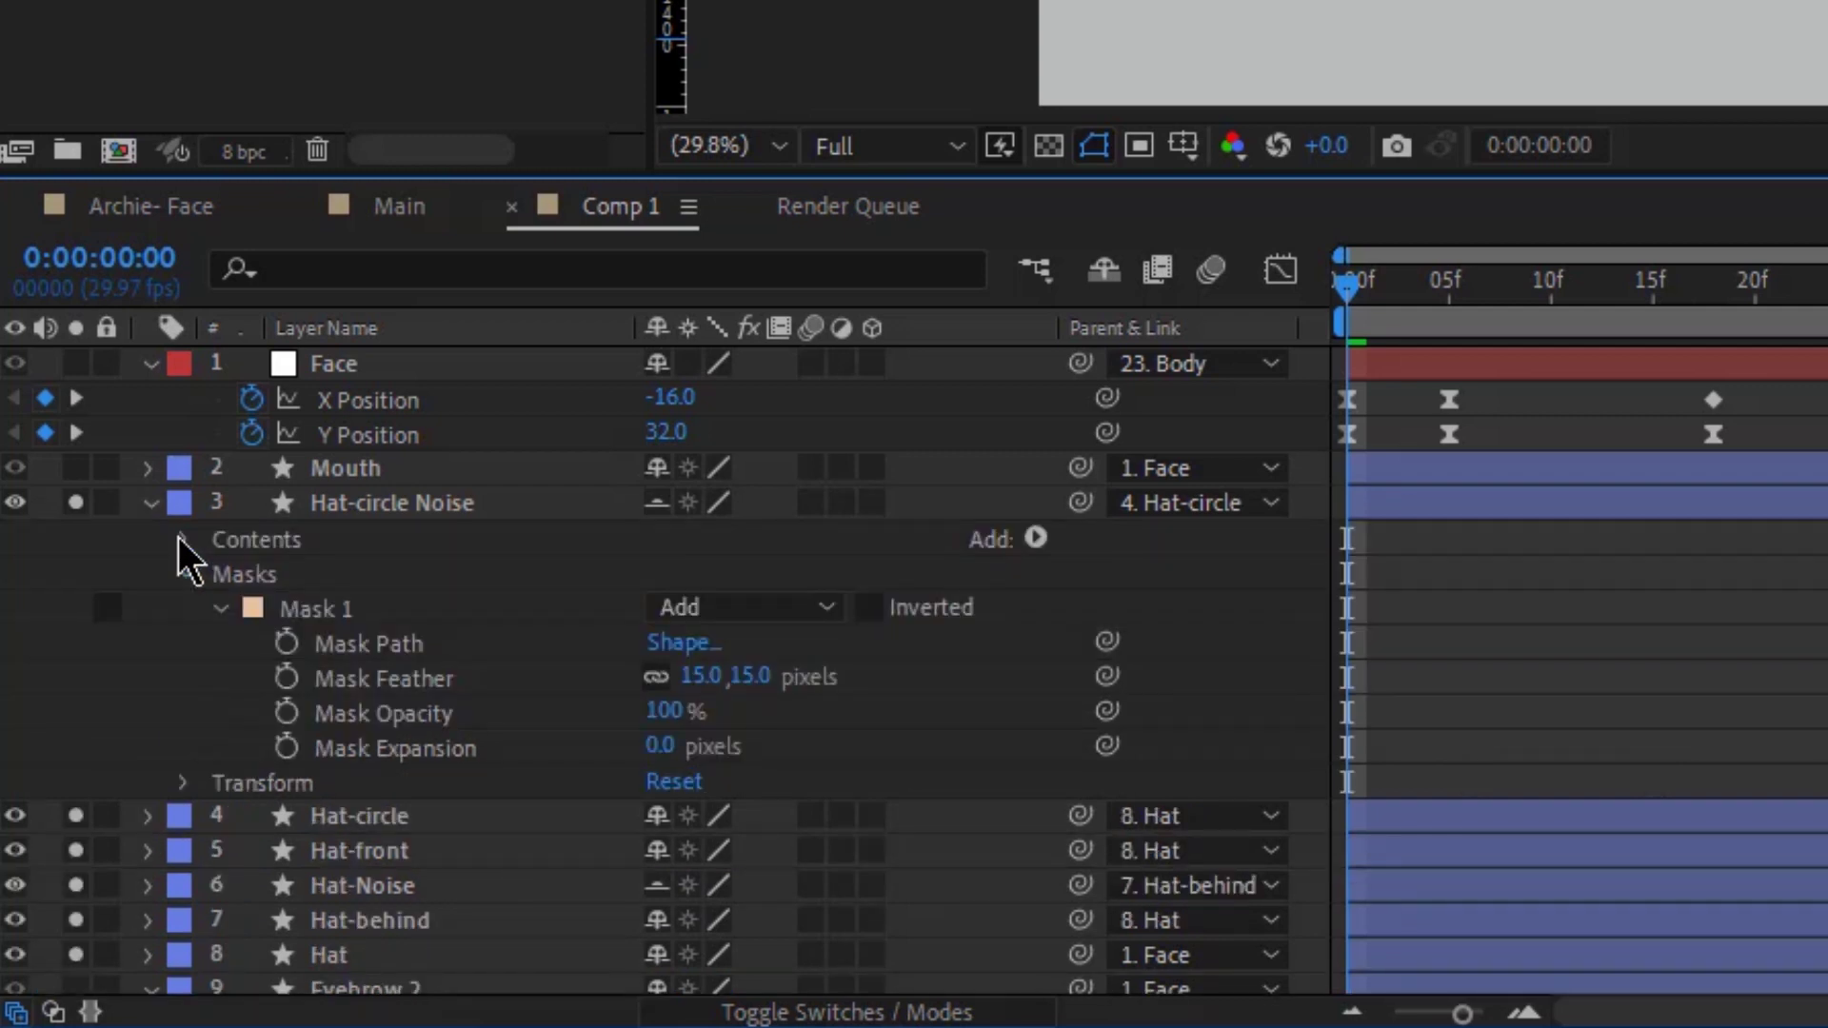
click(392, 642)
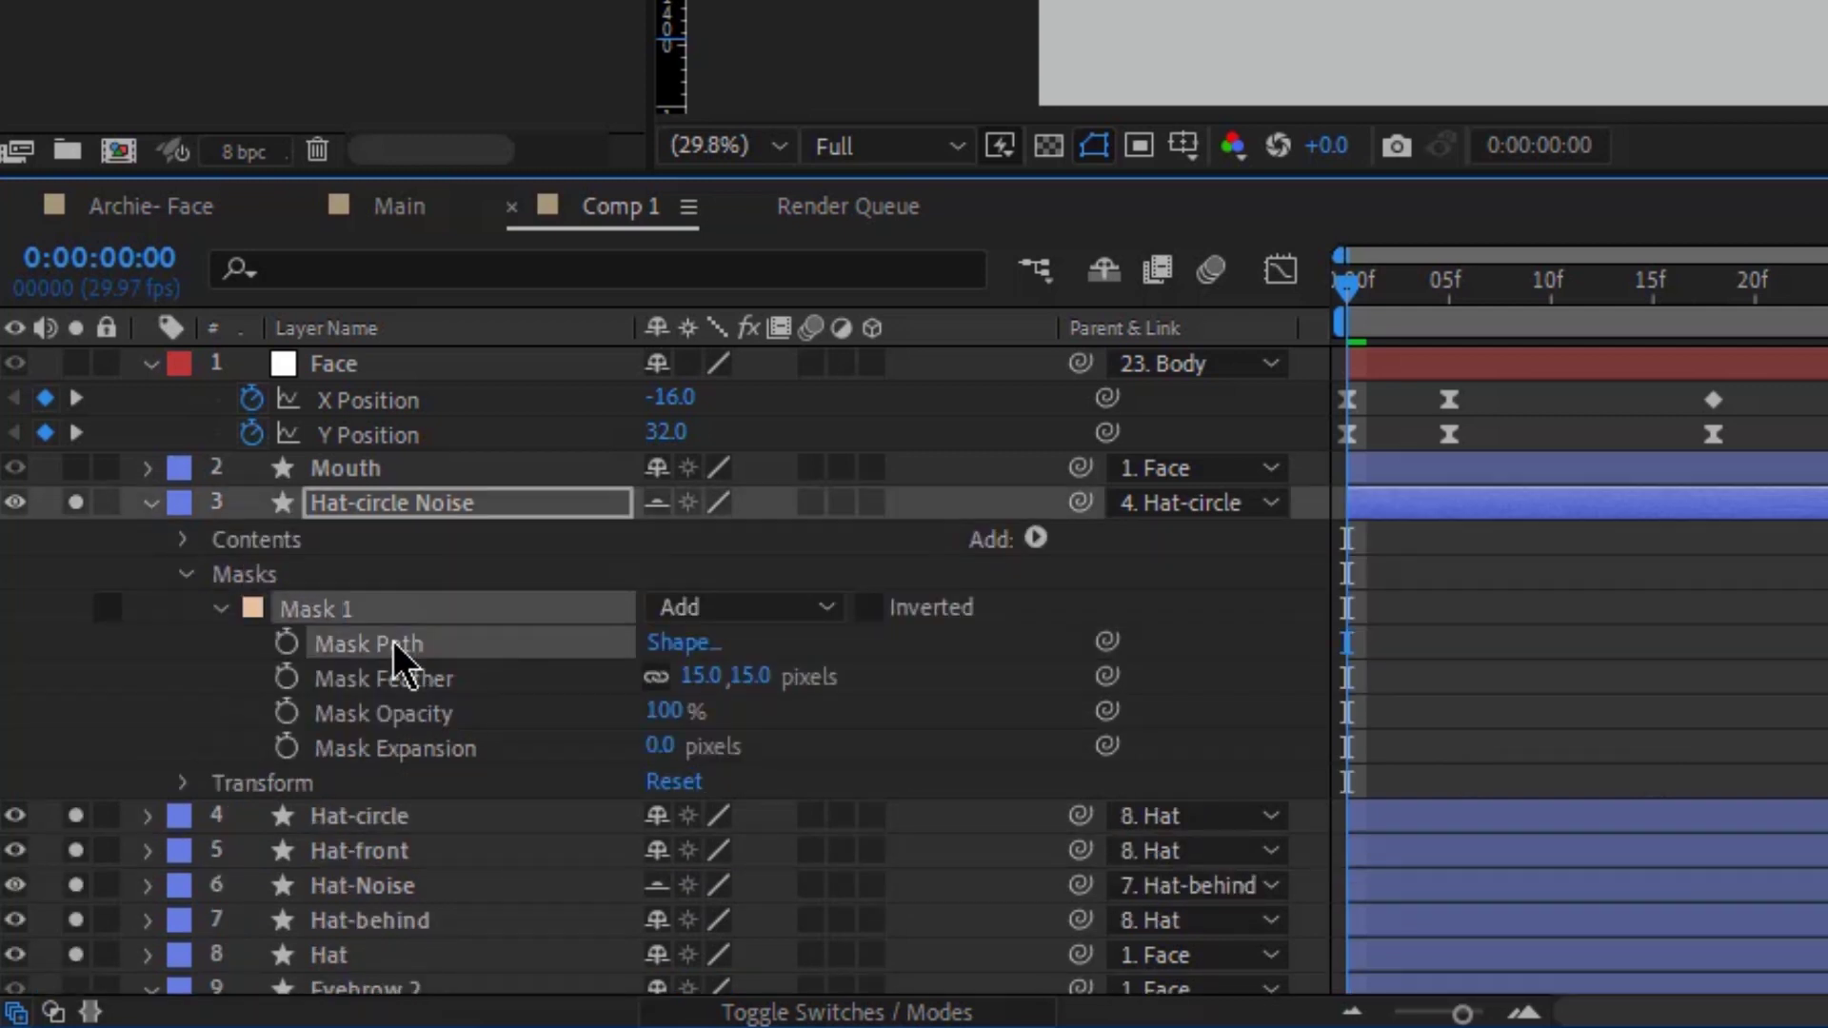
click(295, 647)
key(u)
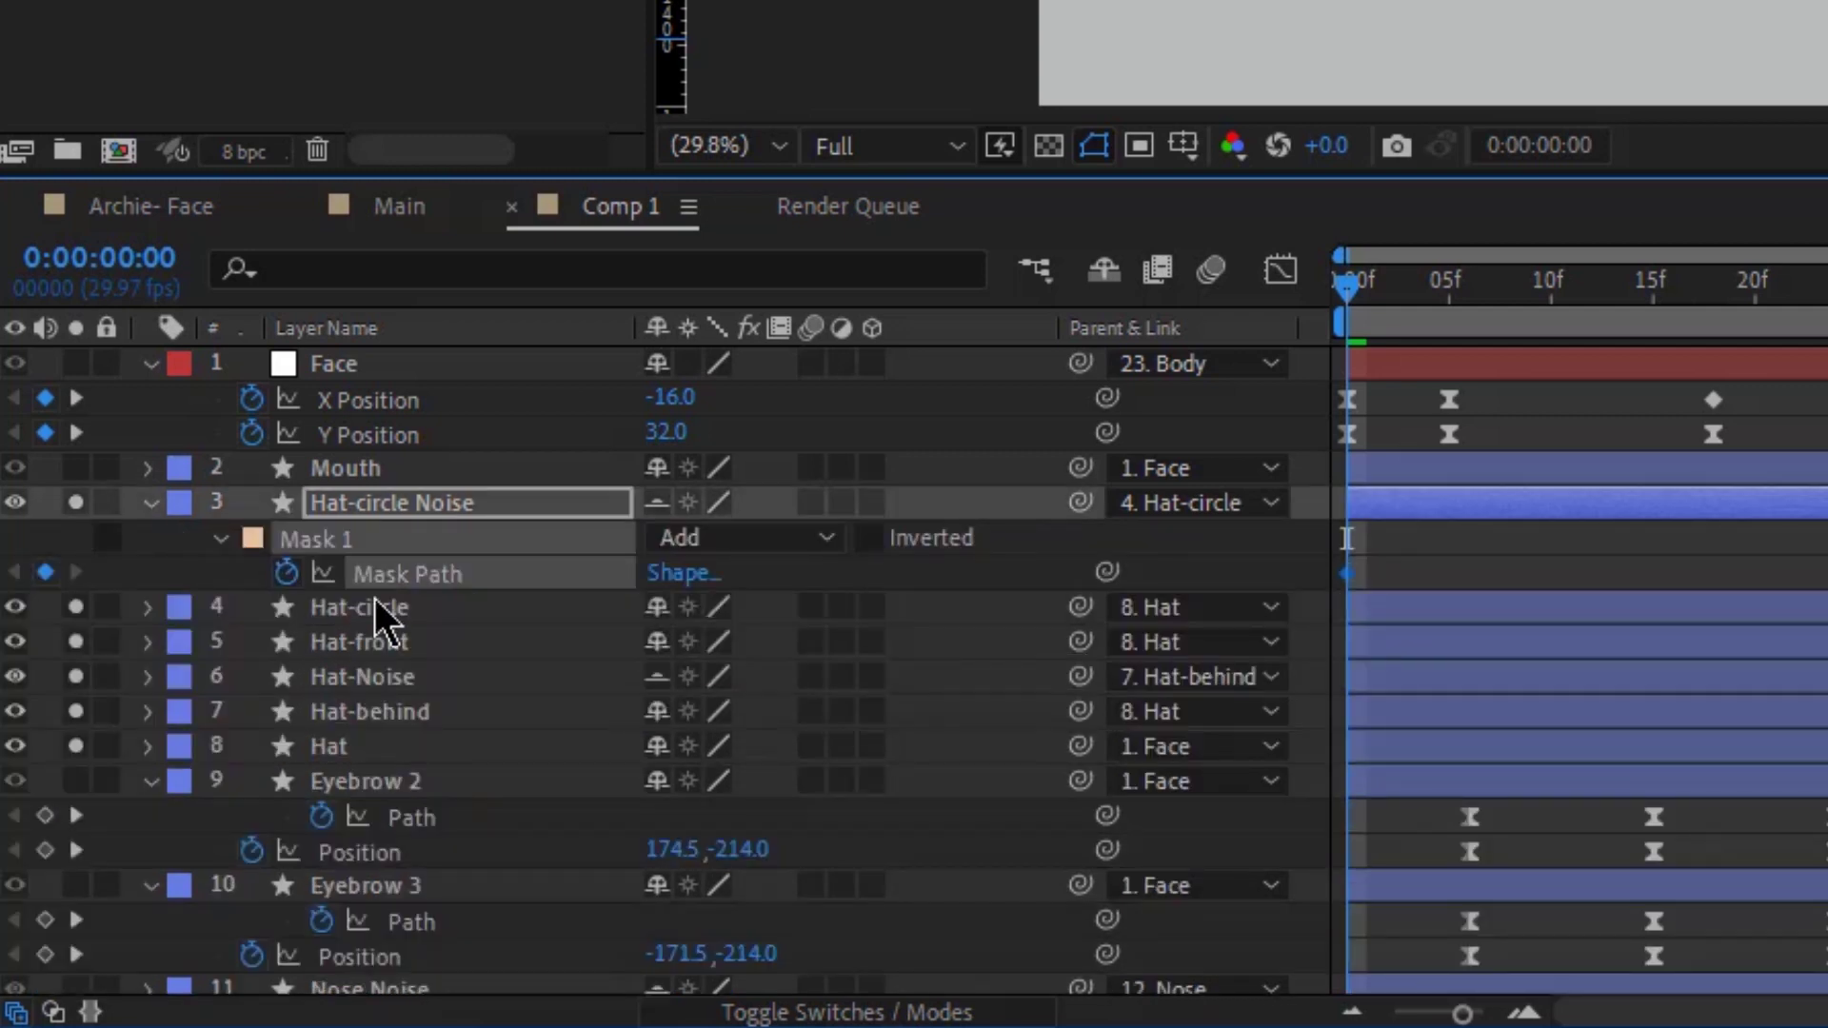
Convert Hat-circle's Ellipse Path 1 to a Bezier path and keyframe its Path at 0:00:00:00.
click(396, 603)
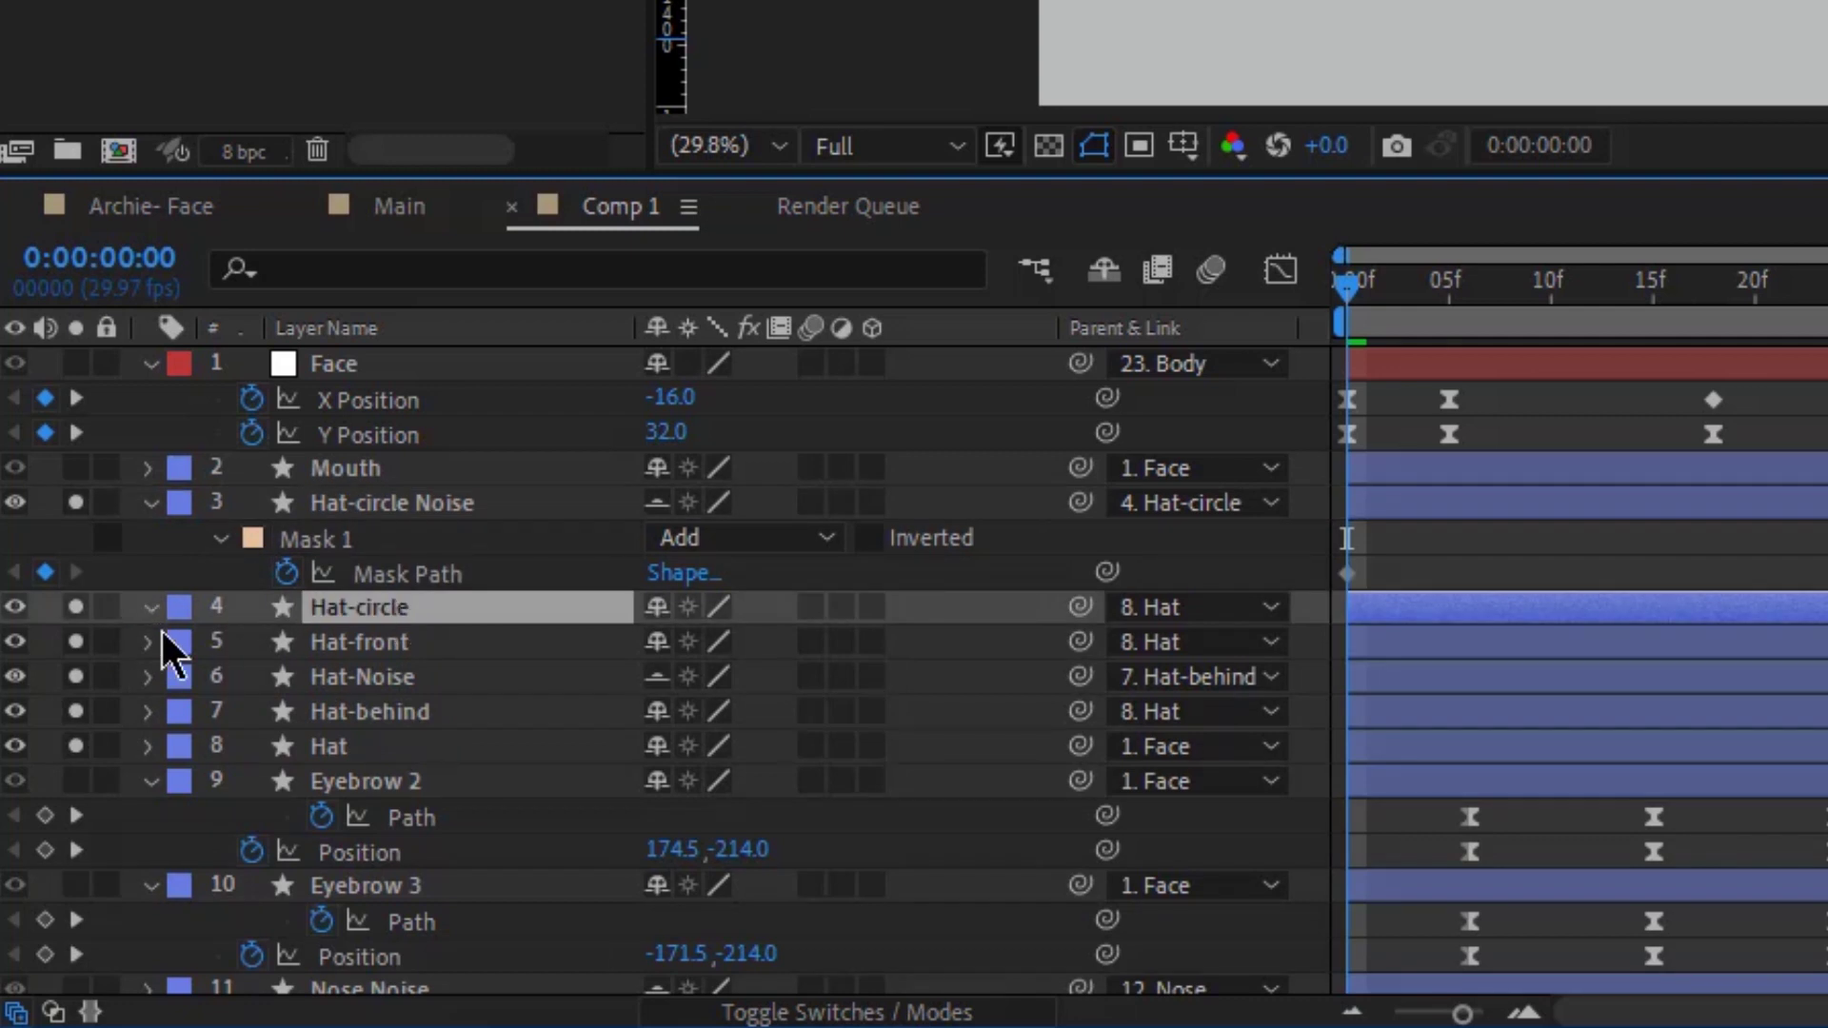
click(187, 646)
click(187, 646)
click(223, 680)
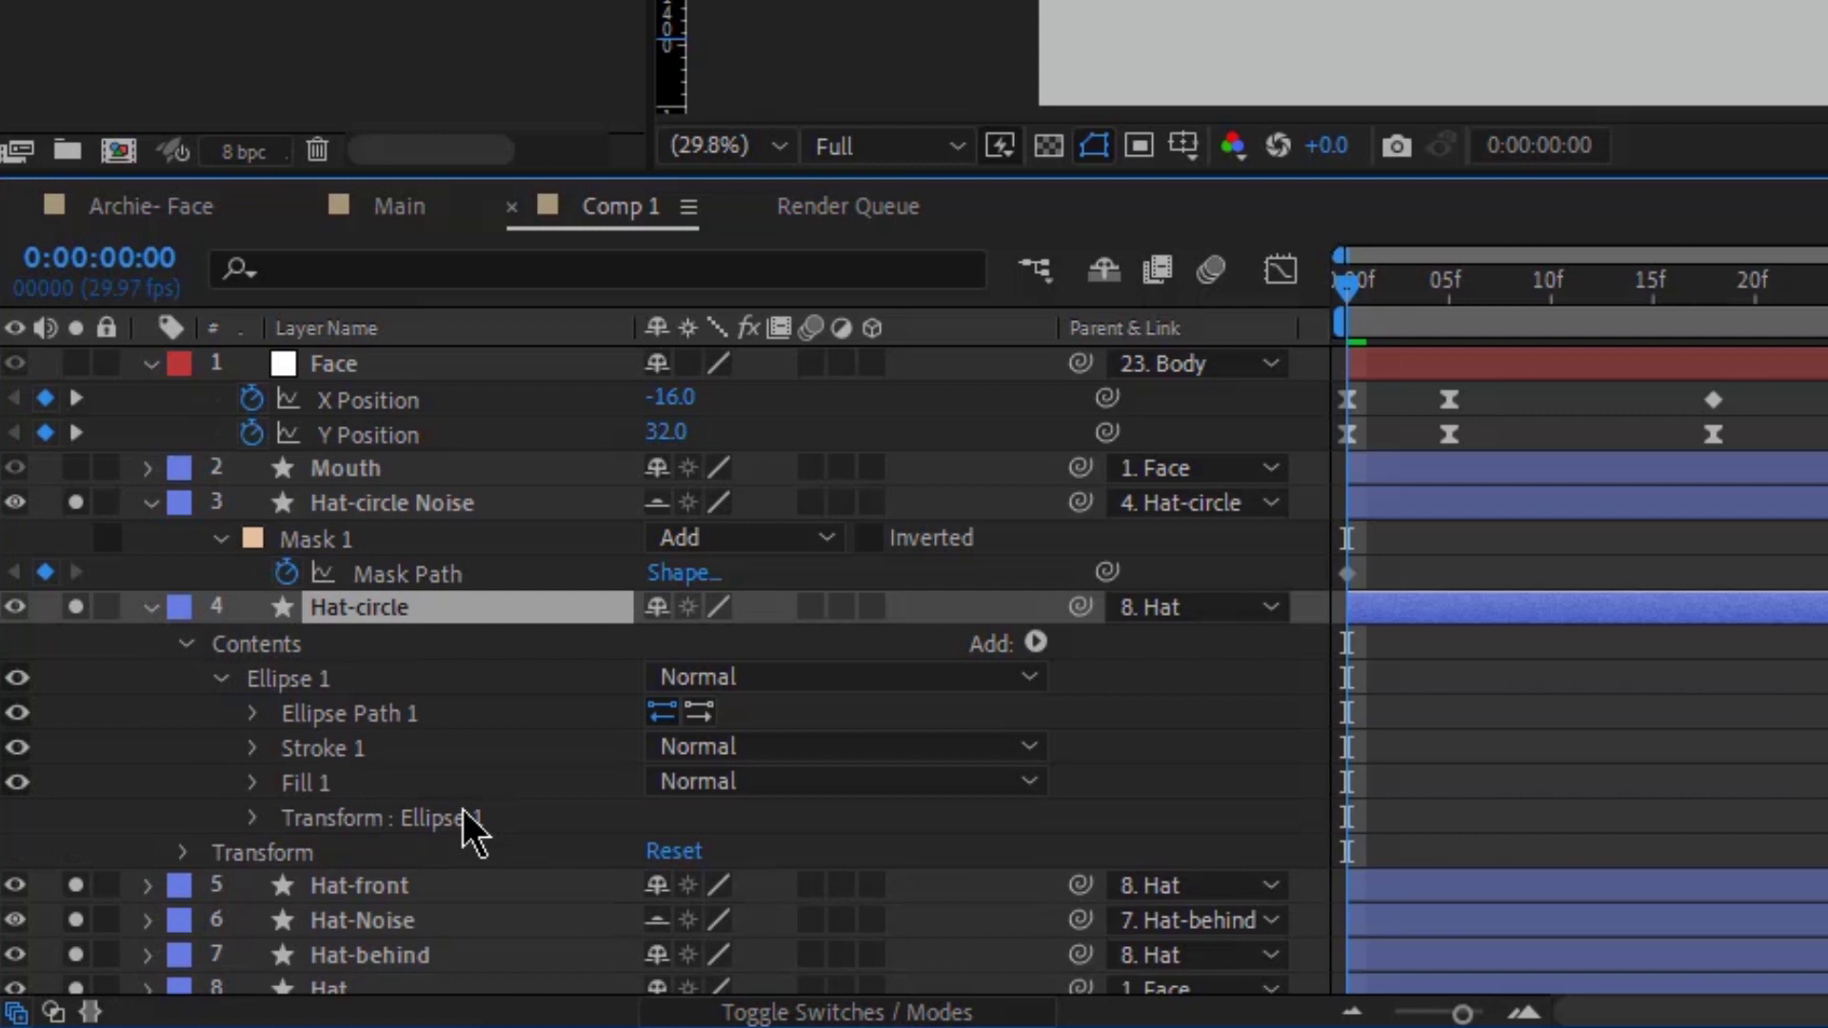
right_click(382, 707)
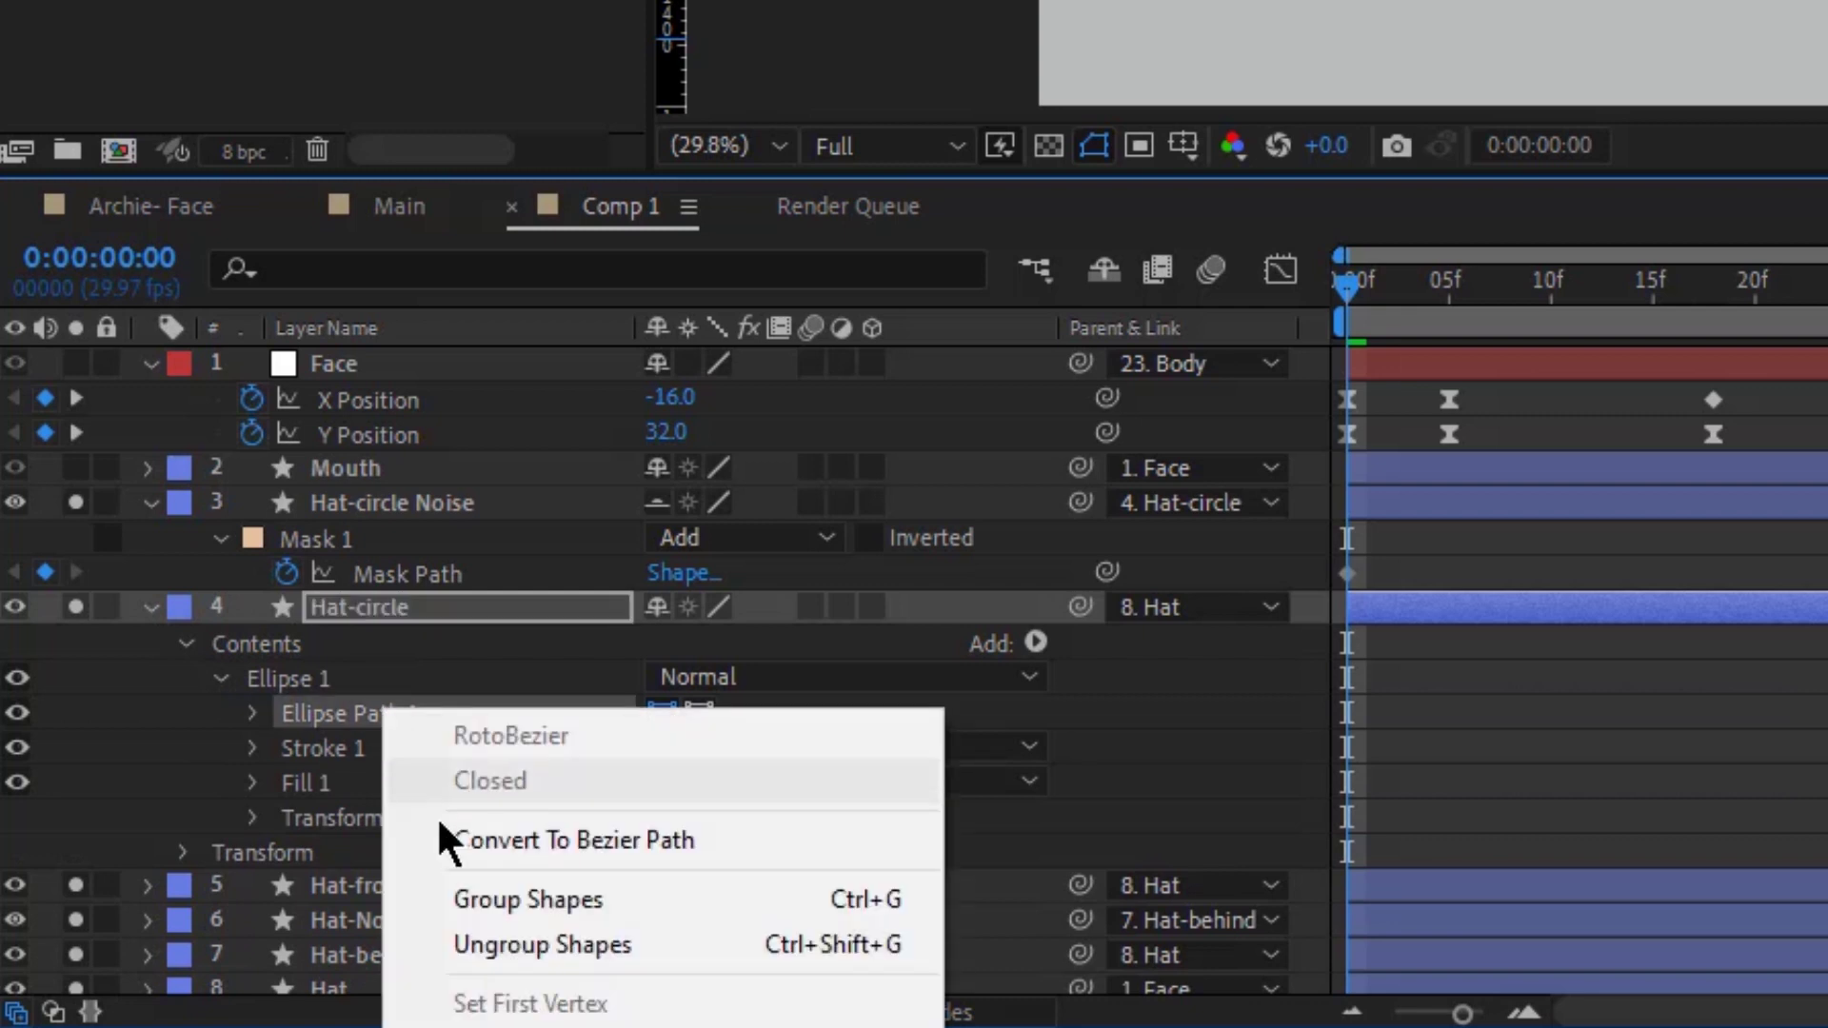
click(512, 847)
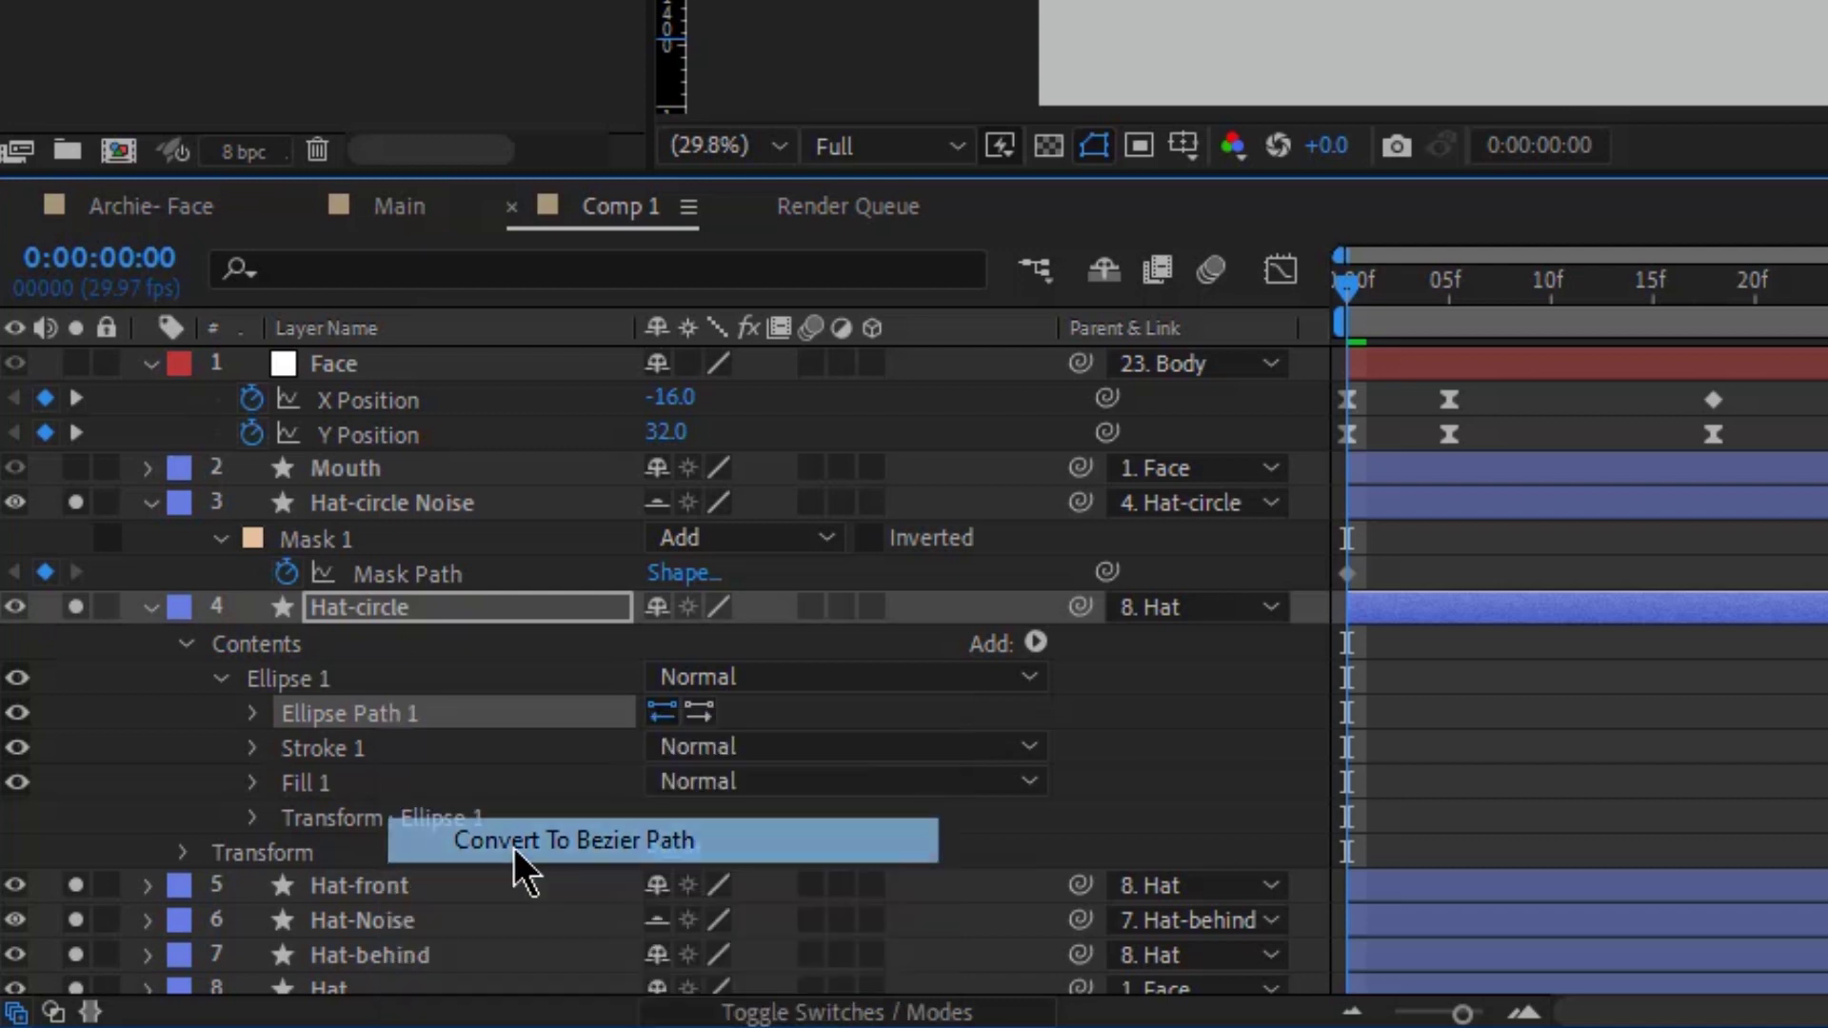
click(253, 716)
click(320, 748)
key(u)
Add starting keyframes at 0:00:00:00 to Hat-front's Path and Hat-Noise's Mask Path.
click(393, 672)
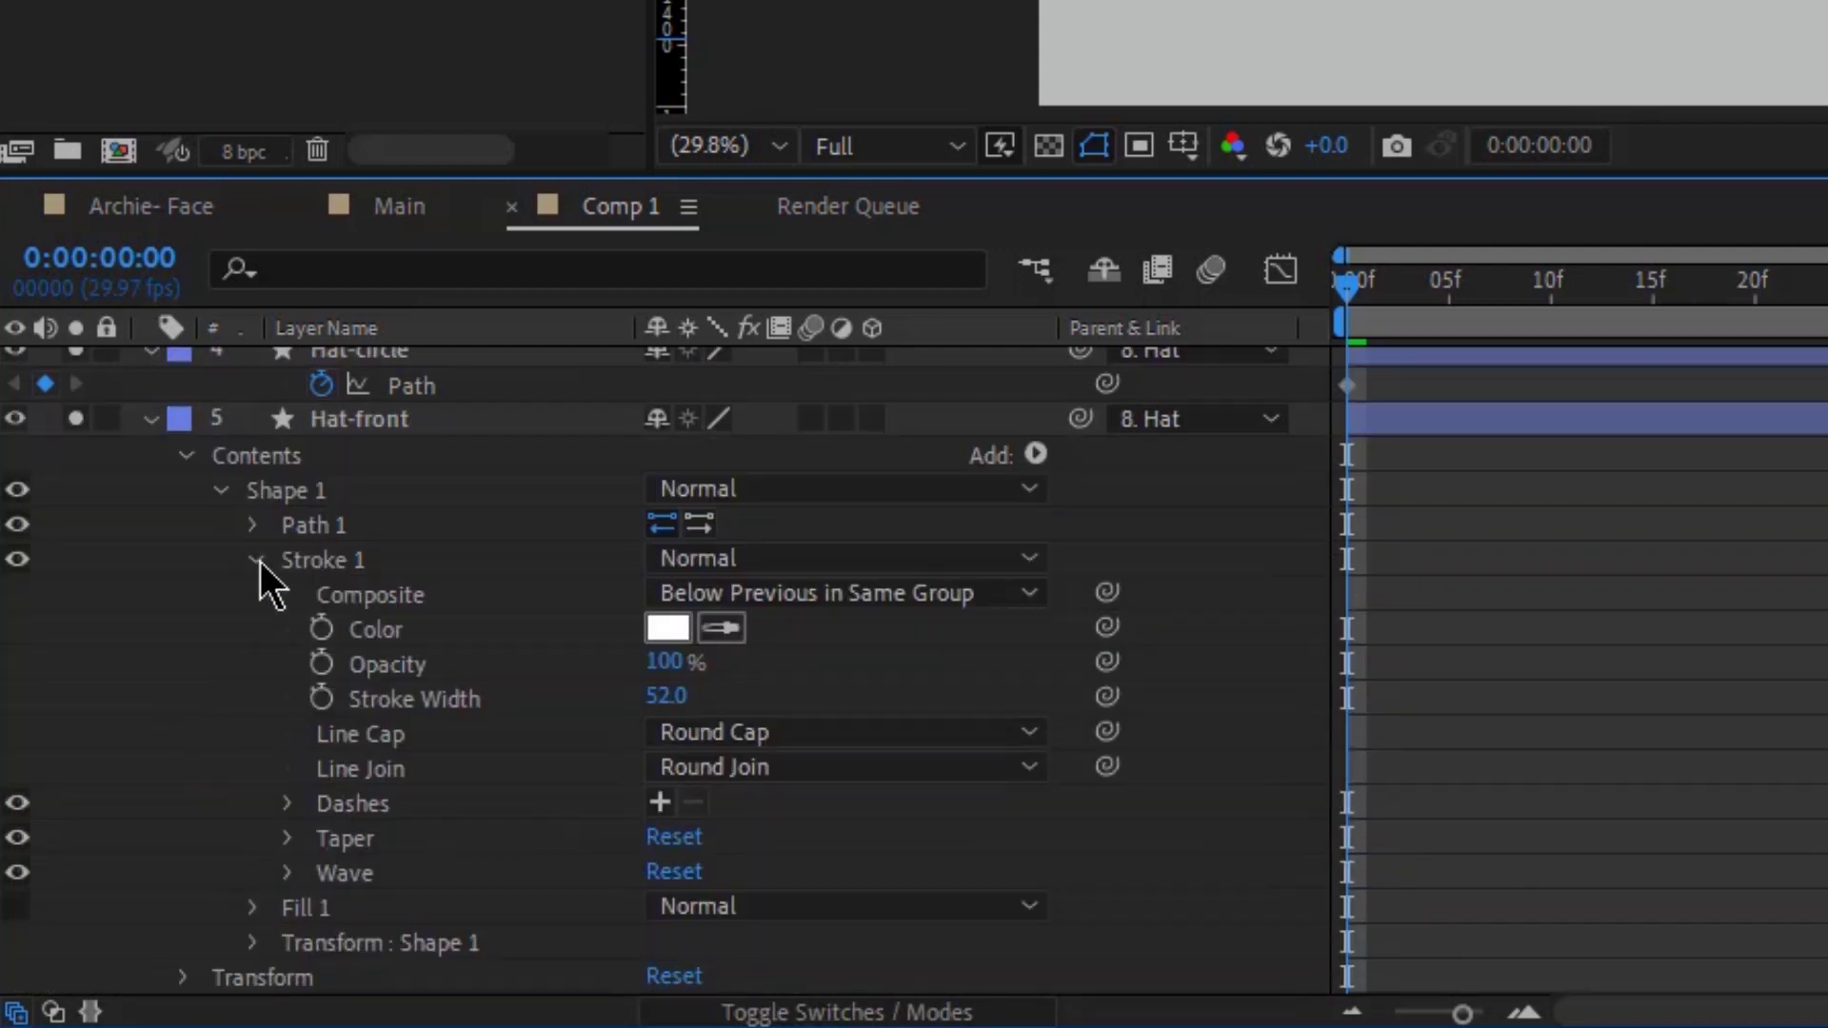
click(254, 559)
click(255, 527)
click(321, 558)
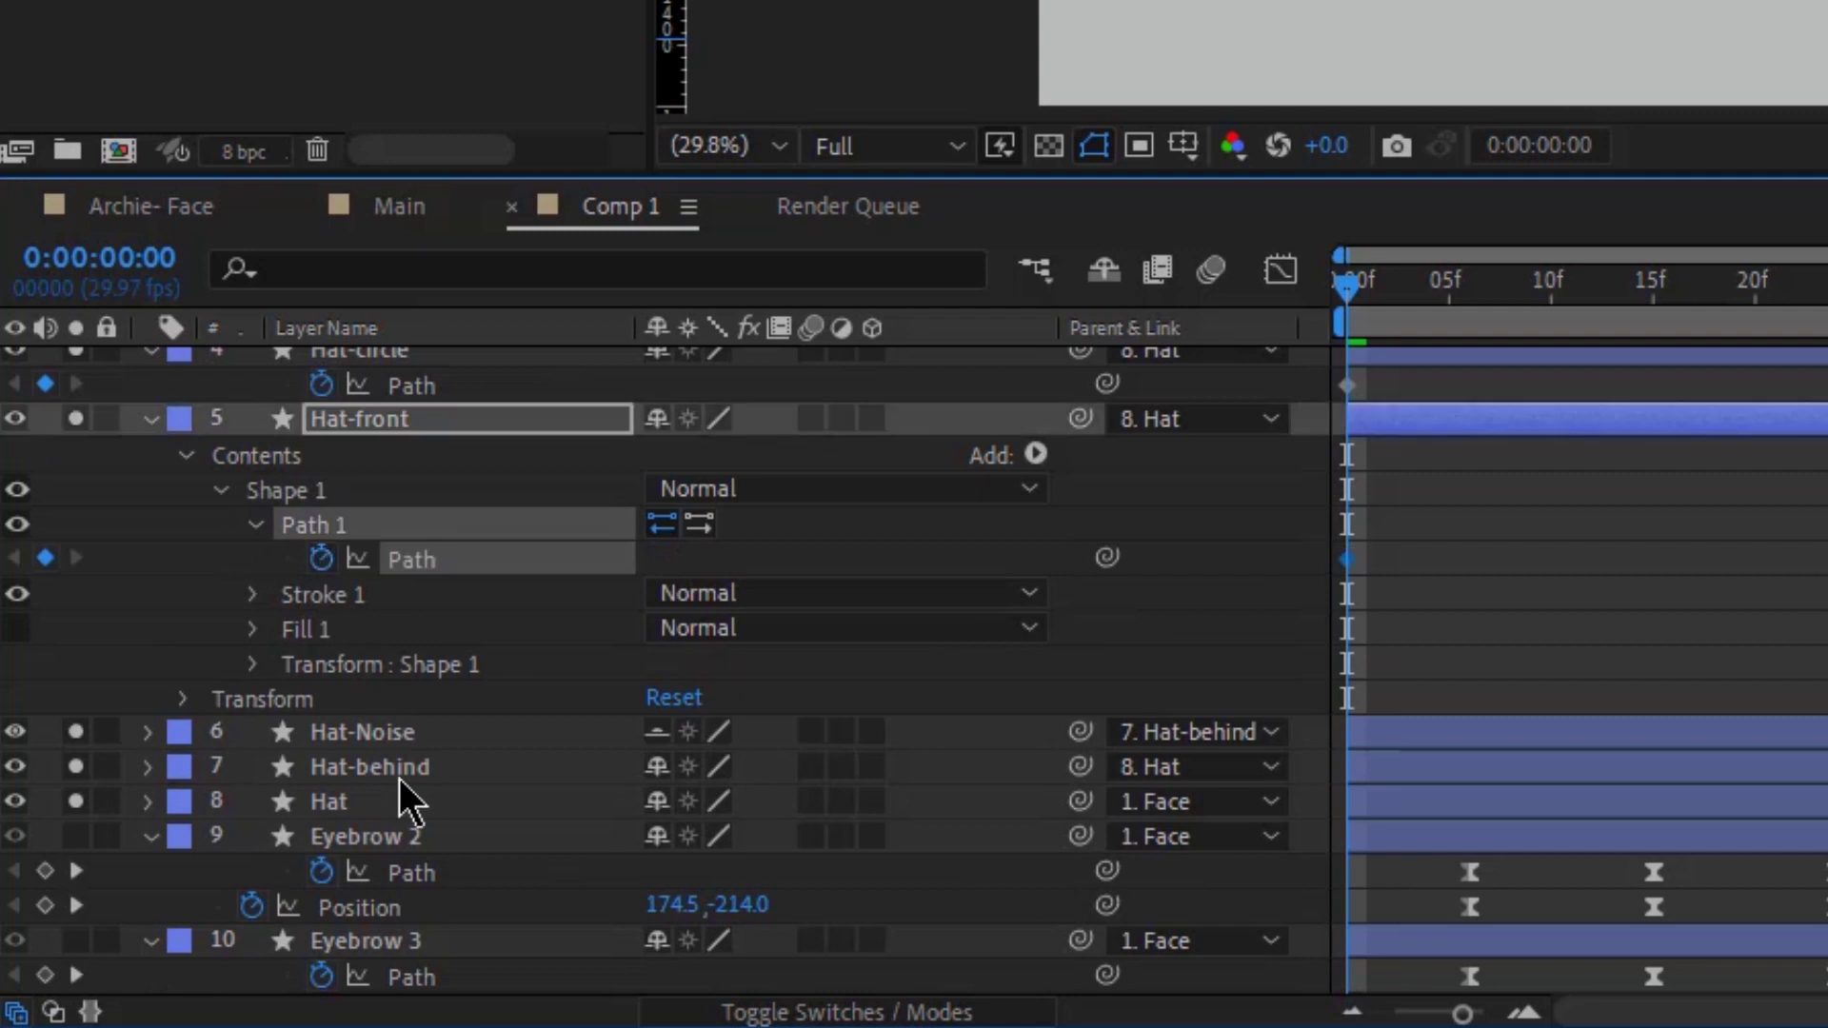
click(390, 735)
click(147, 731)
click(285, 837)
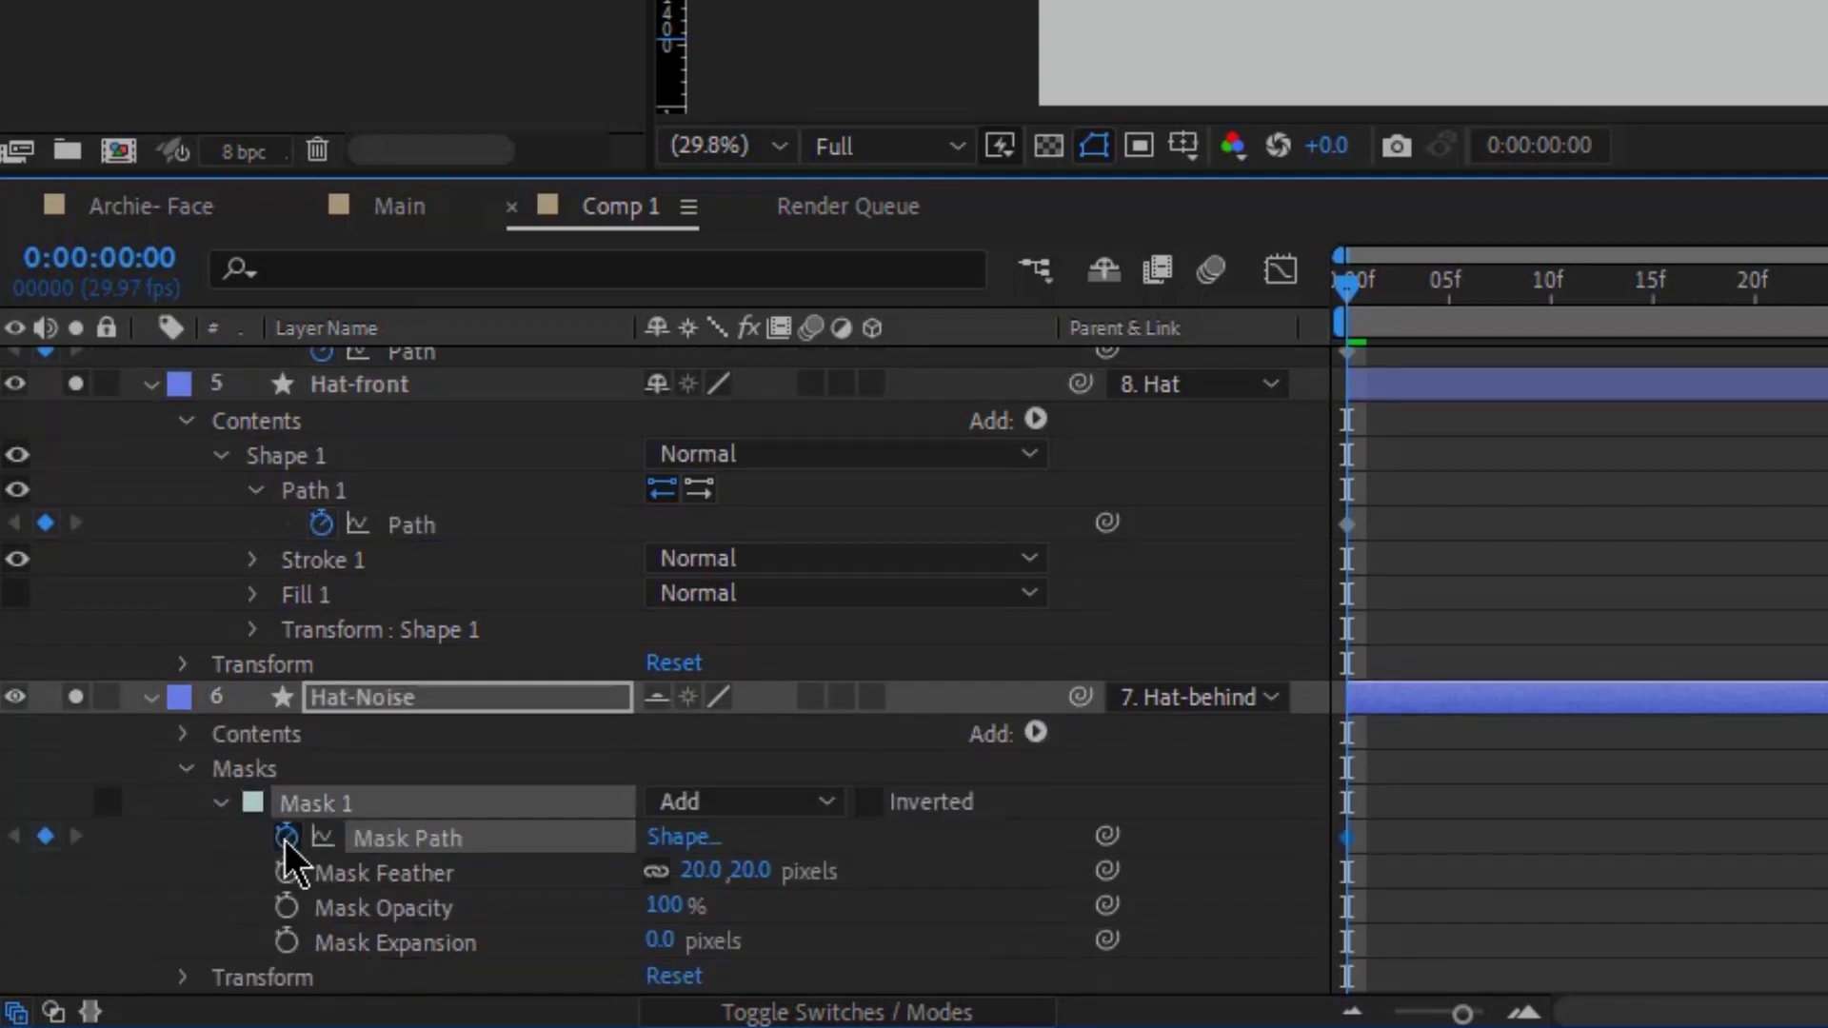
key(u)
Keyframe the Path of Hat-behind's Shape 1 at 0:00:00:00 and show only its animated properties.
click(148, 802)
click(398, 802)
click(182, 838)
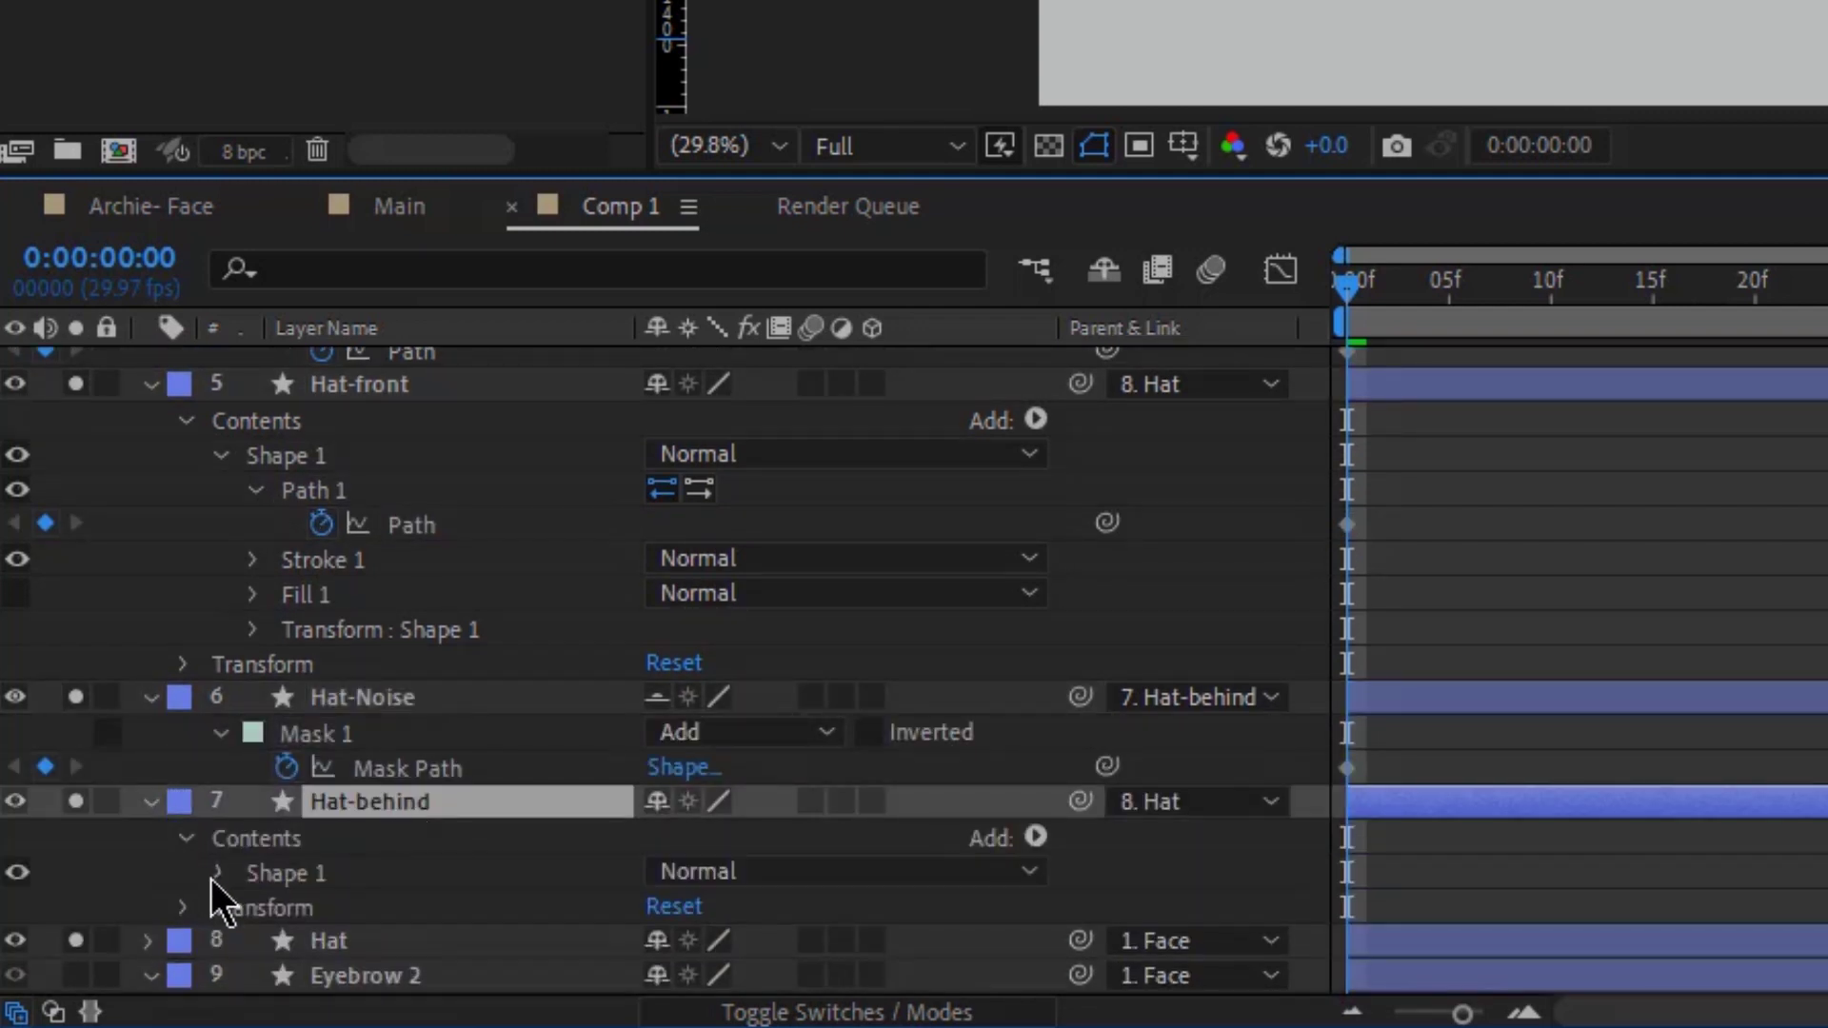
click(221, 869)
click(256, 869)
click(321, 905)
key(u)
Add keyframes at 0:00:00:00 to the Hat layer's Path and its inverted mask's Mask Path.
click(168, 840)
click(151, 839)
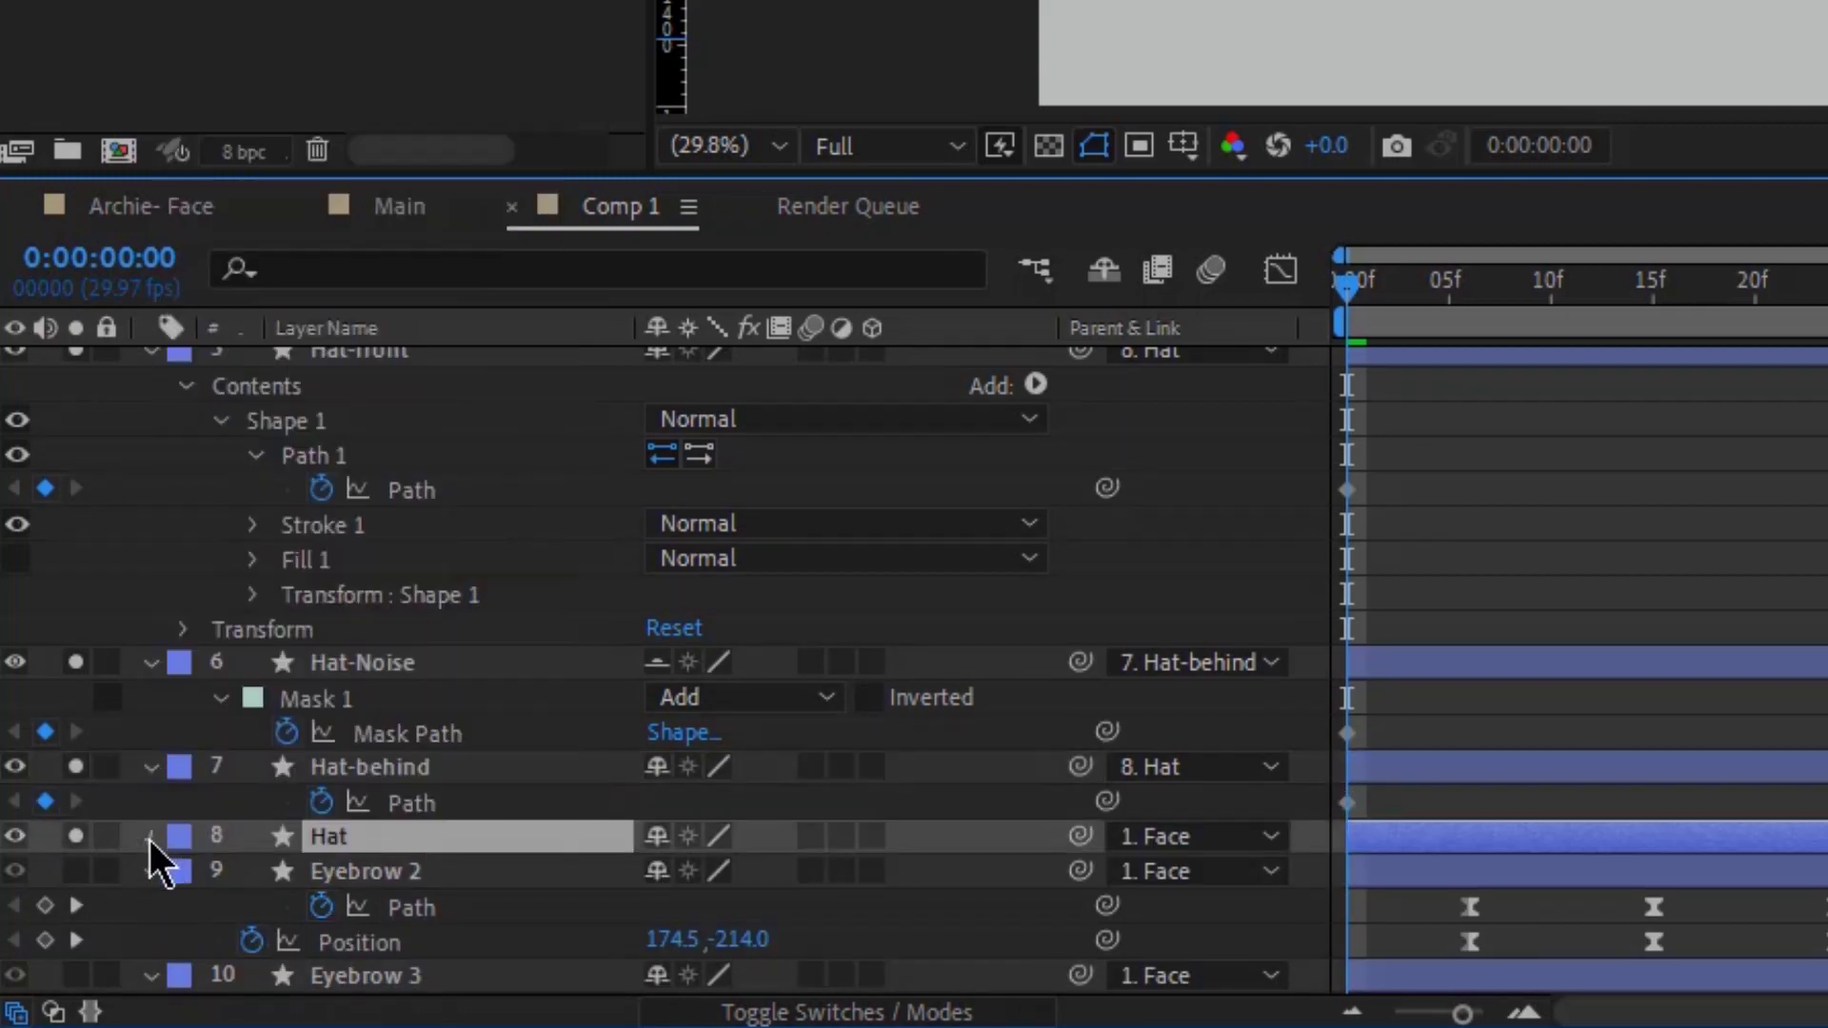
click(151, 839)
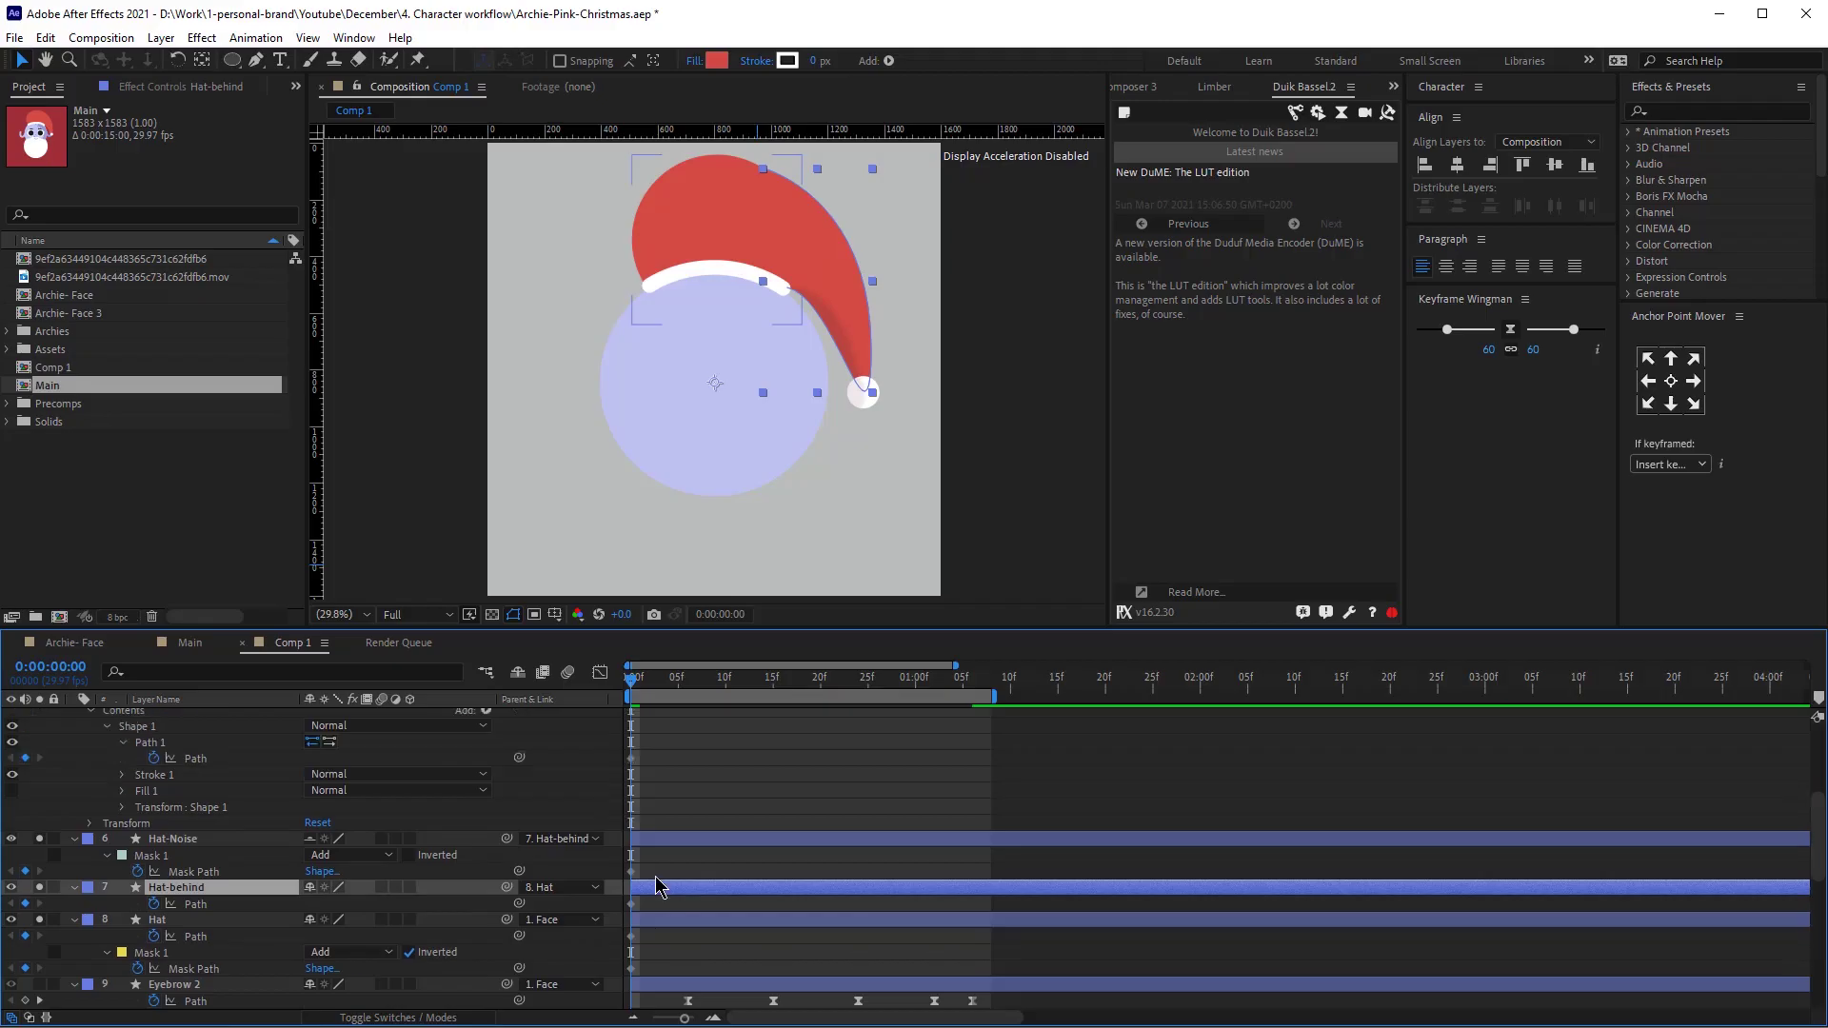
Reveal the keyframed properties of all hat layers and apply Easy Ease to their starting path and mask keyframes.
scroll(656, 880, up, 4)
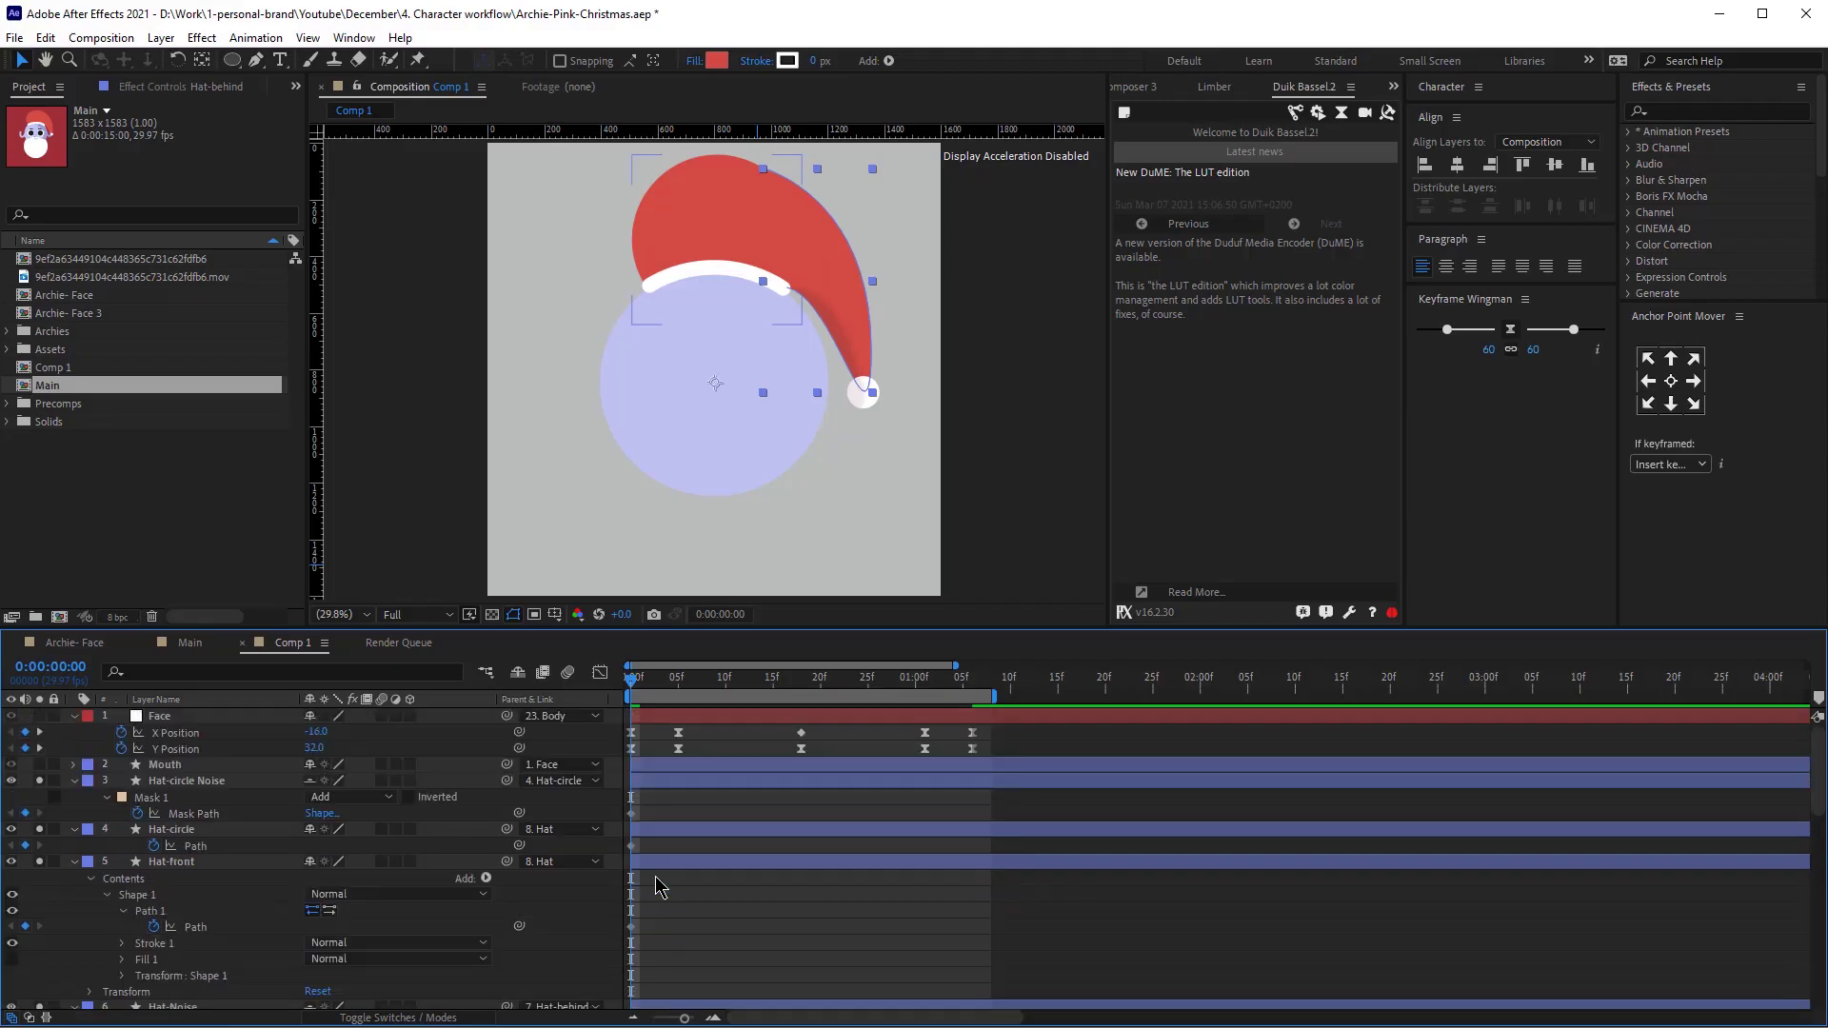
shift+click(177, 780)
key(u)
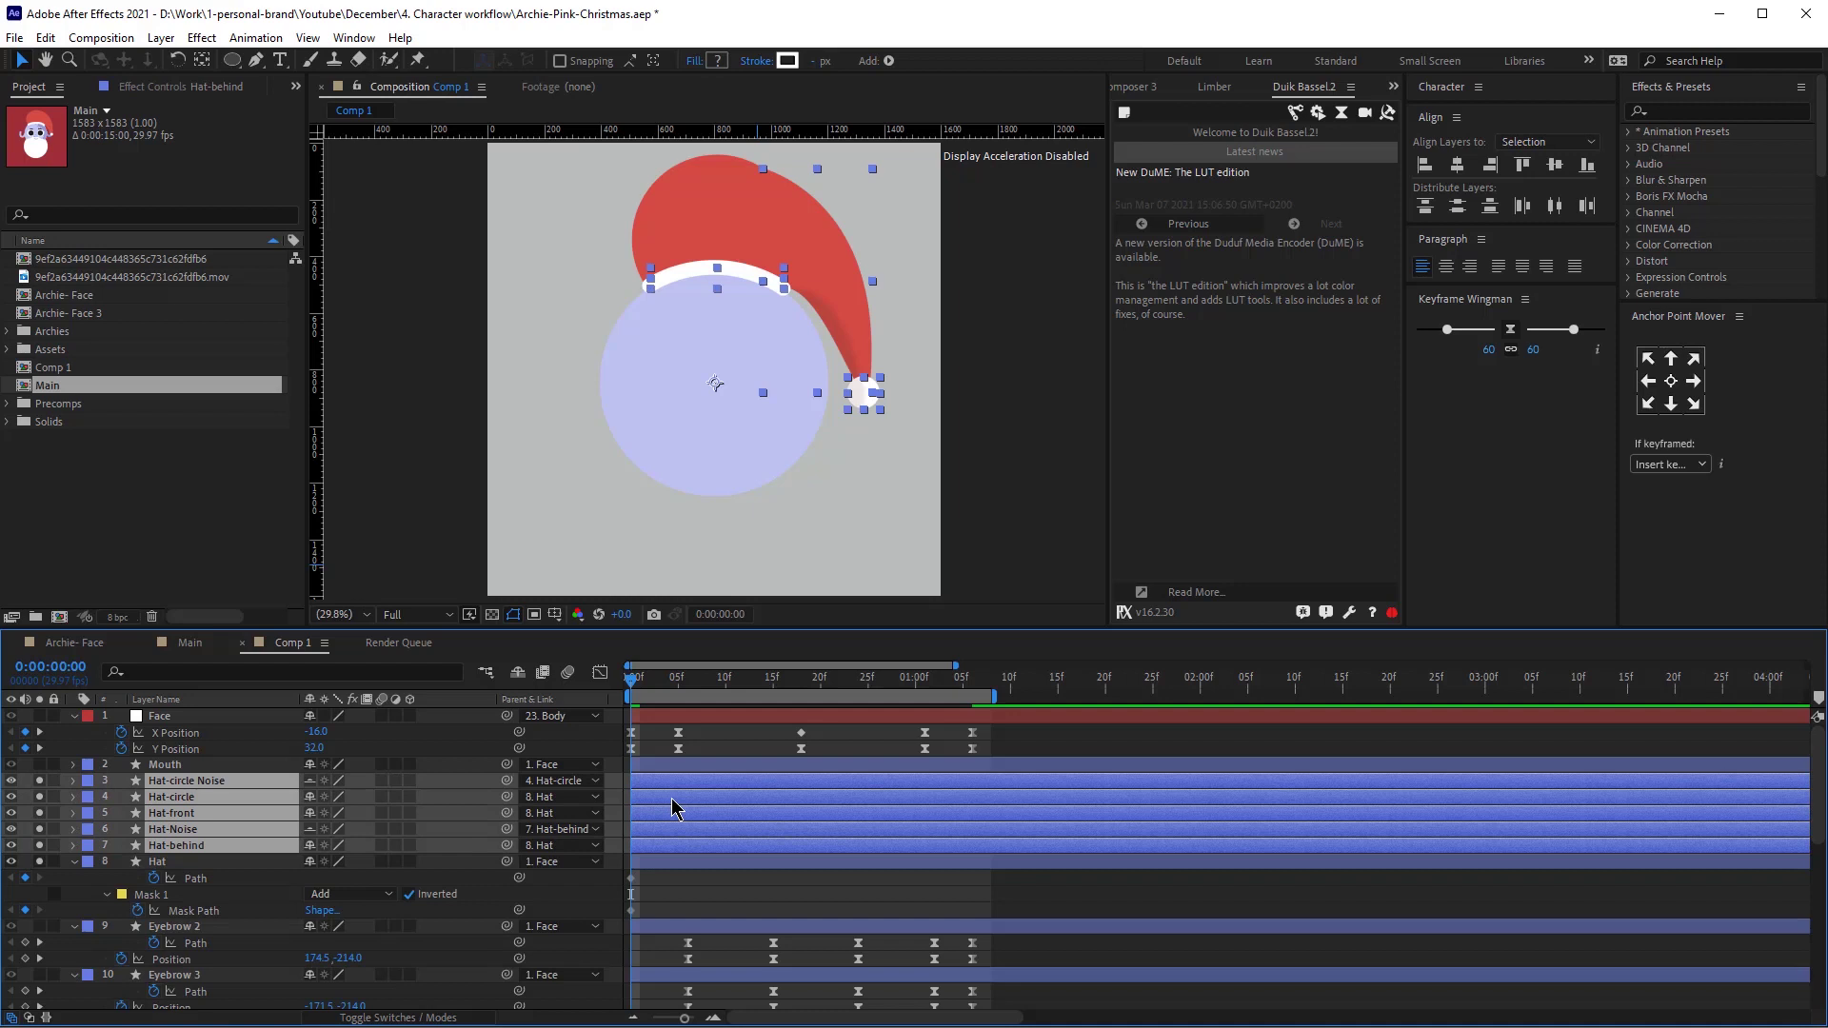
key(u)
drag(650, 798, 606, 999)
scroll(659, 808, down, 3)
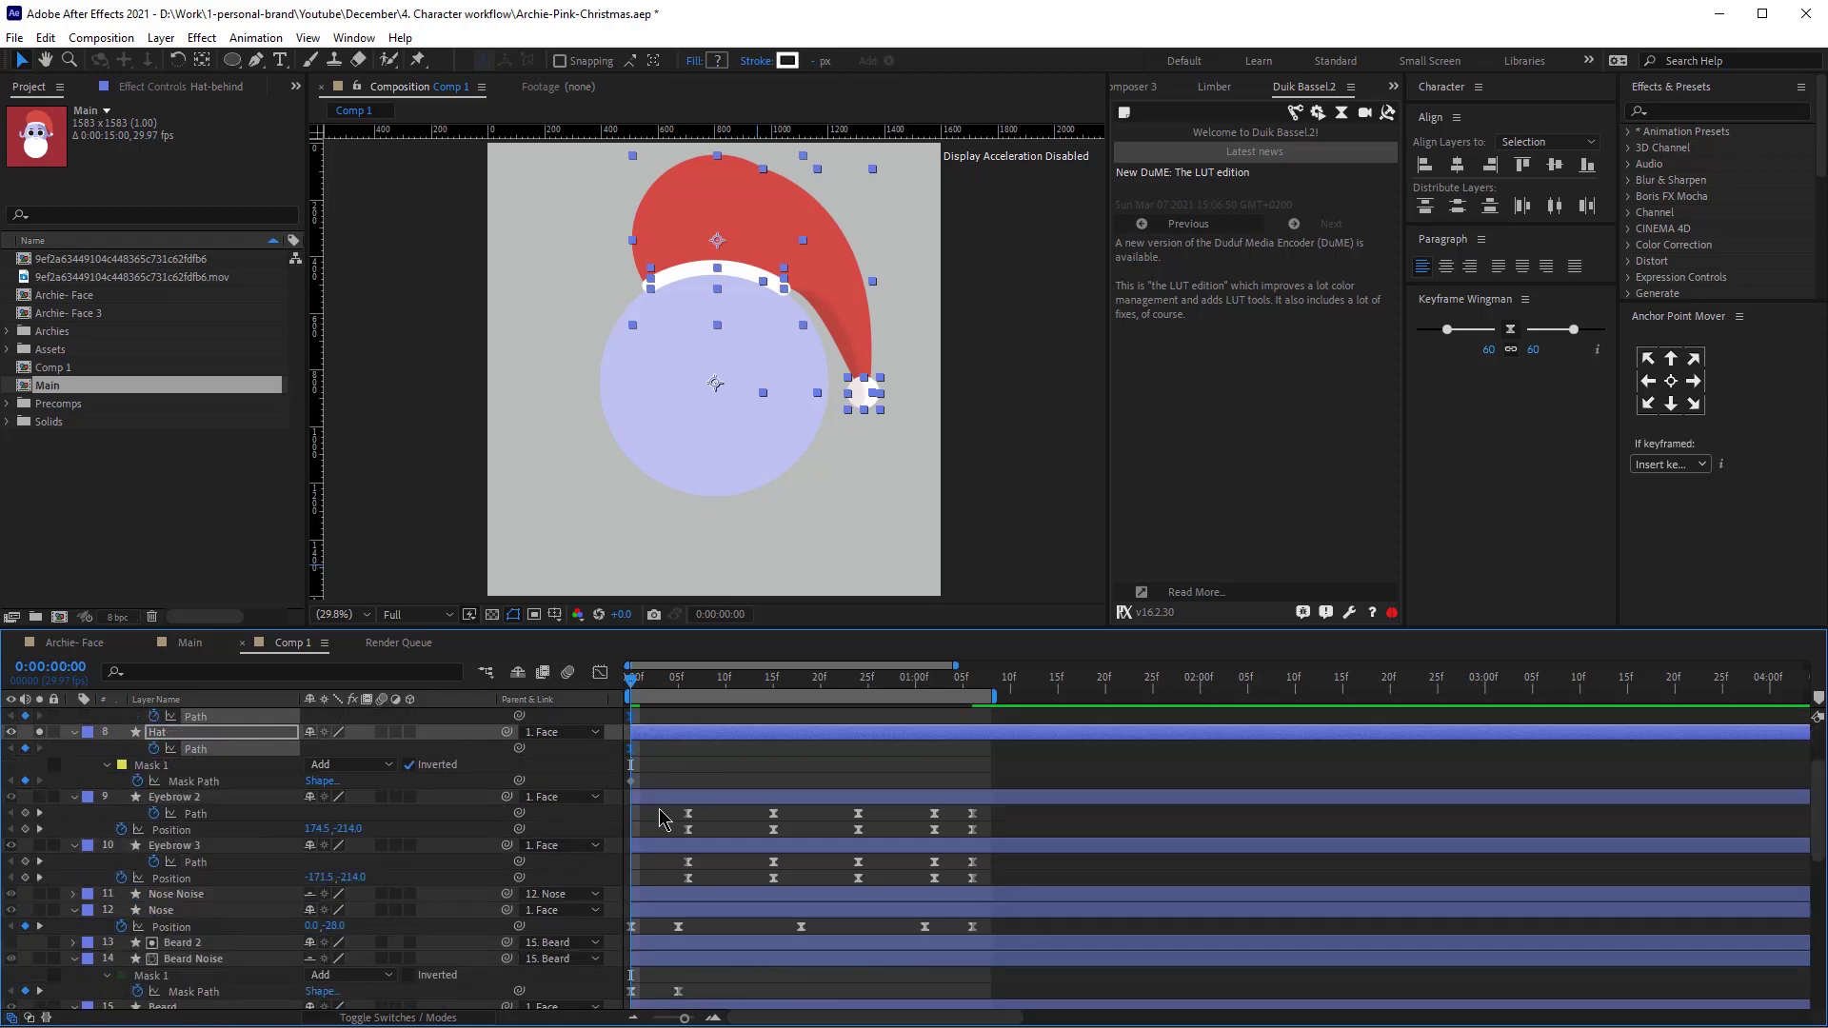
click(632, 780)
Lower the Hat layer slightly at 0:00:00:06, setting its Position keyframe to about 10.0, -458.1.
click(687, 682)
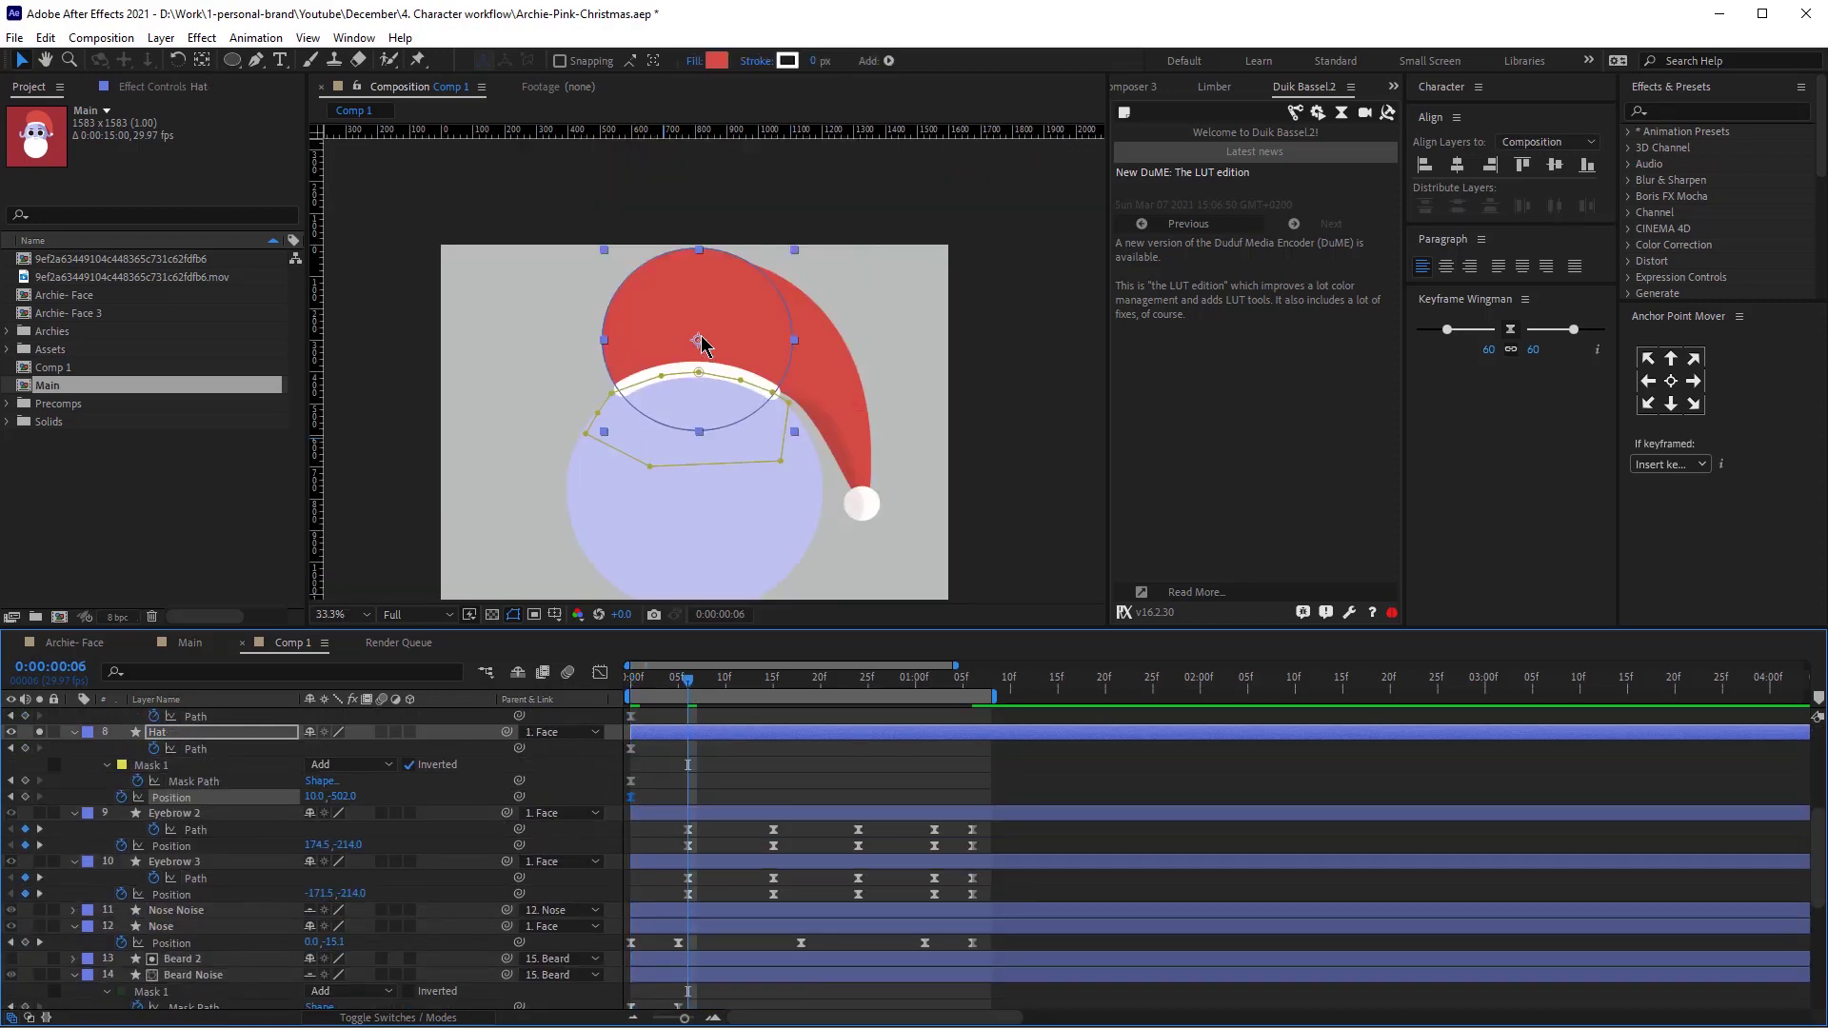
drag(738, 322, 734, 330)
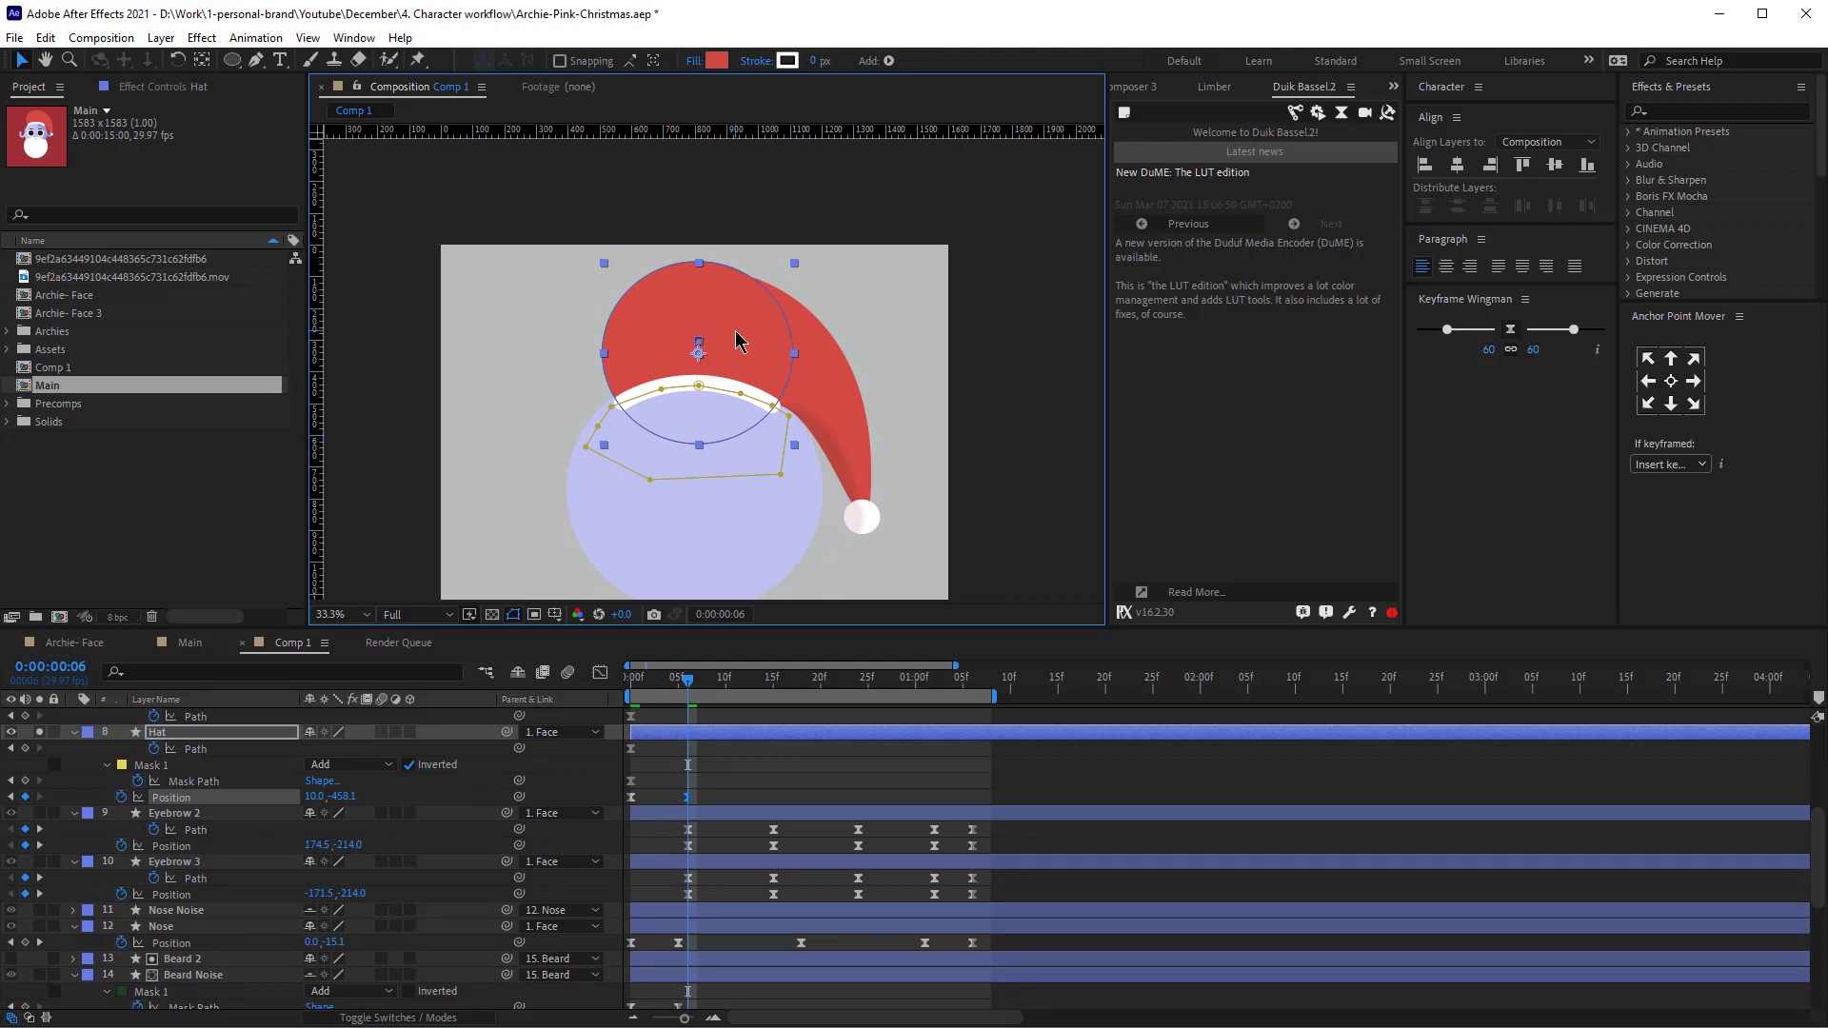
scroll(737, 332, up, 2)
key(comma)
key(comma)
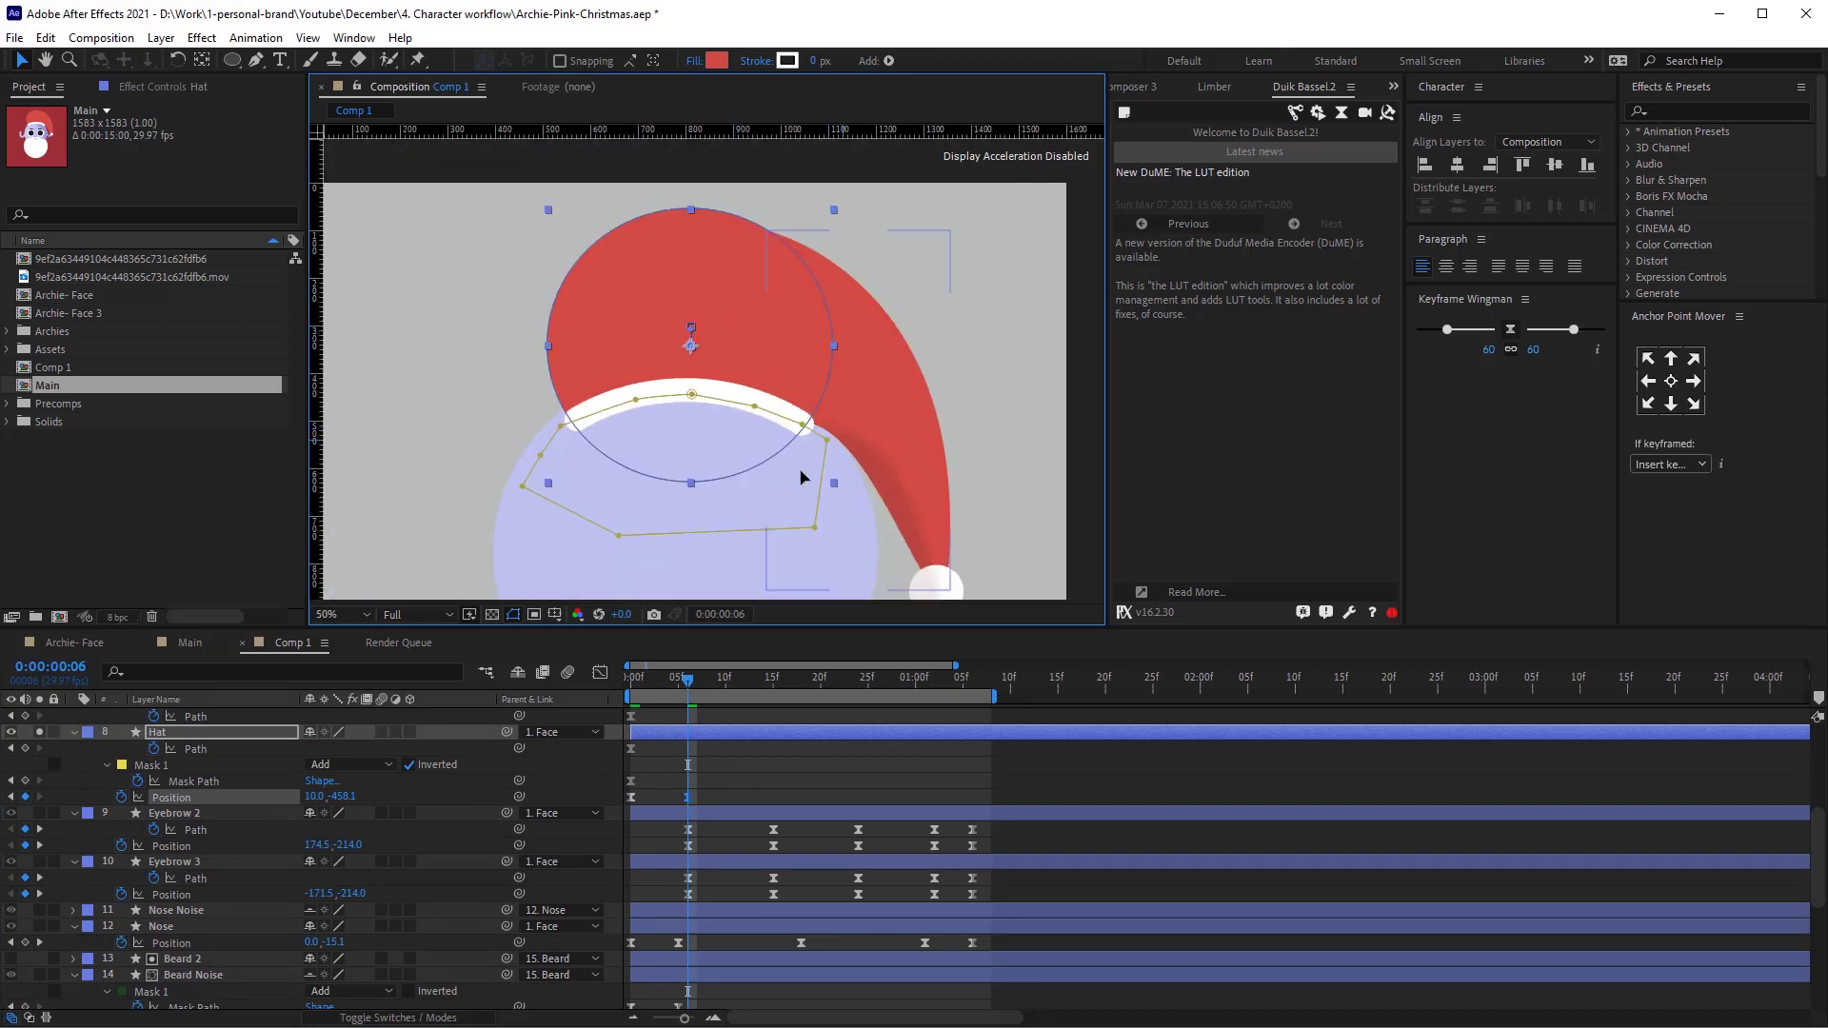
Widen the white Hat-front band at 0:00:00:06 by pulling both path ends outward and slightly down.
scroll(200, 761, up, 2)
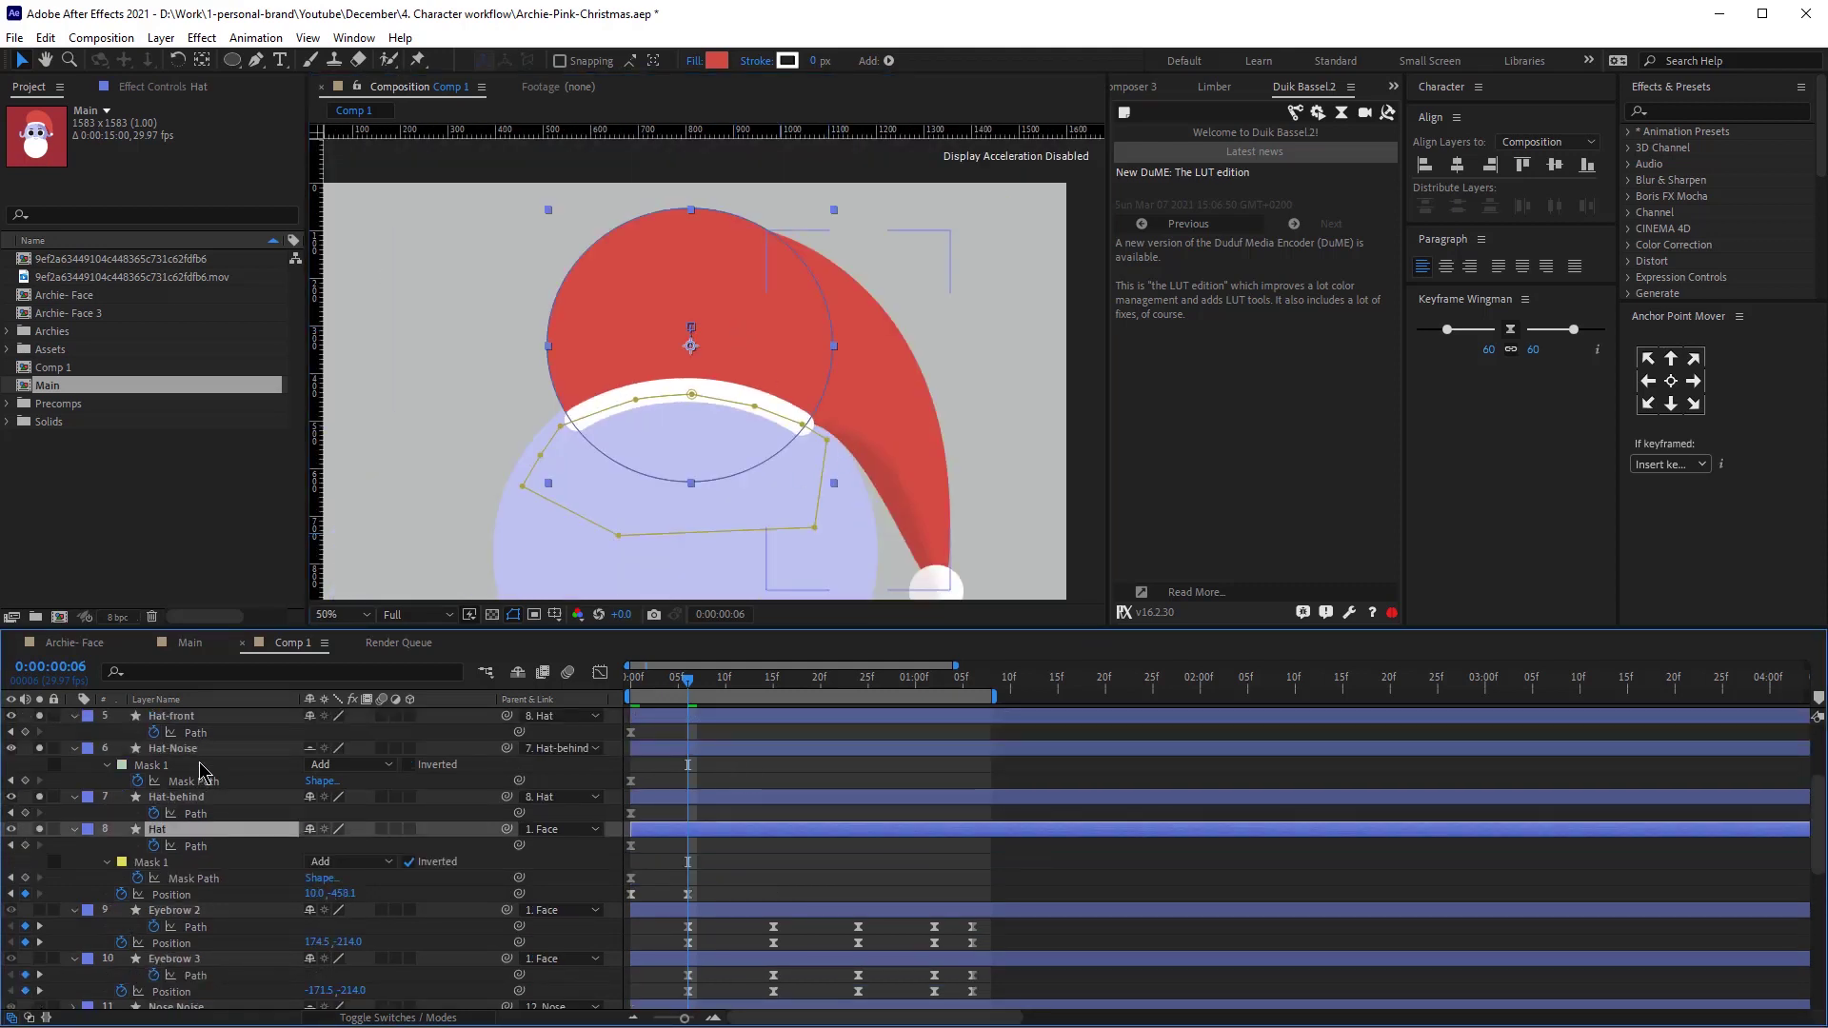
click(191, 805)
click(624, 408)
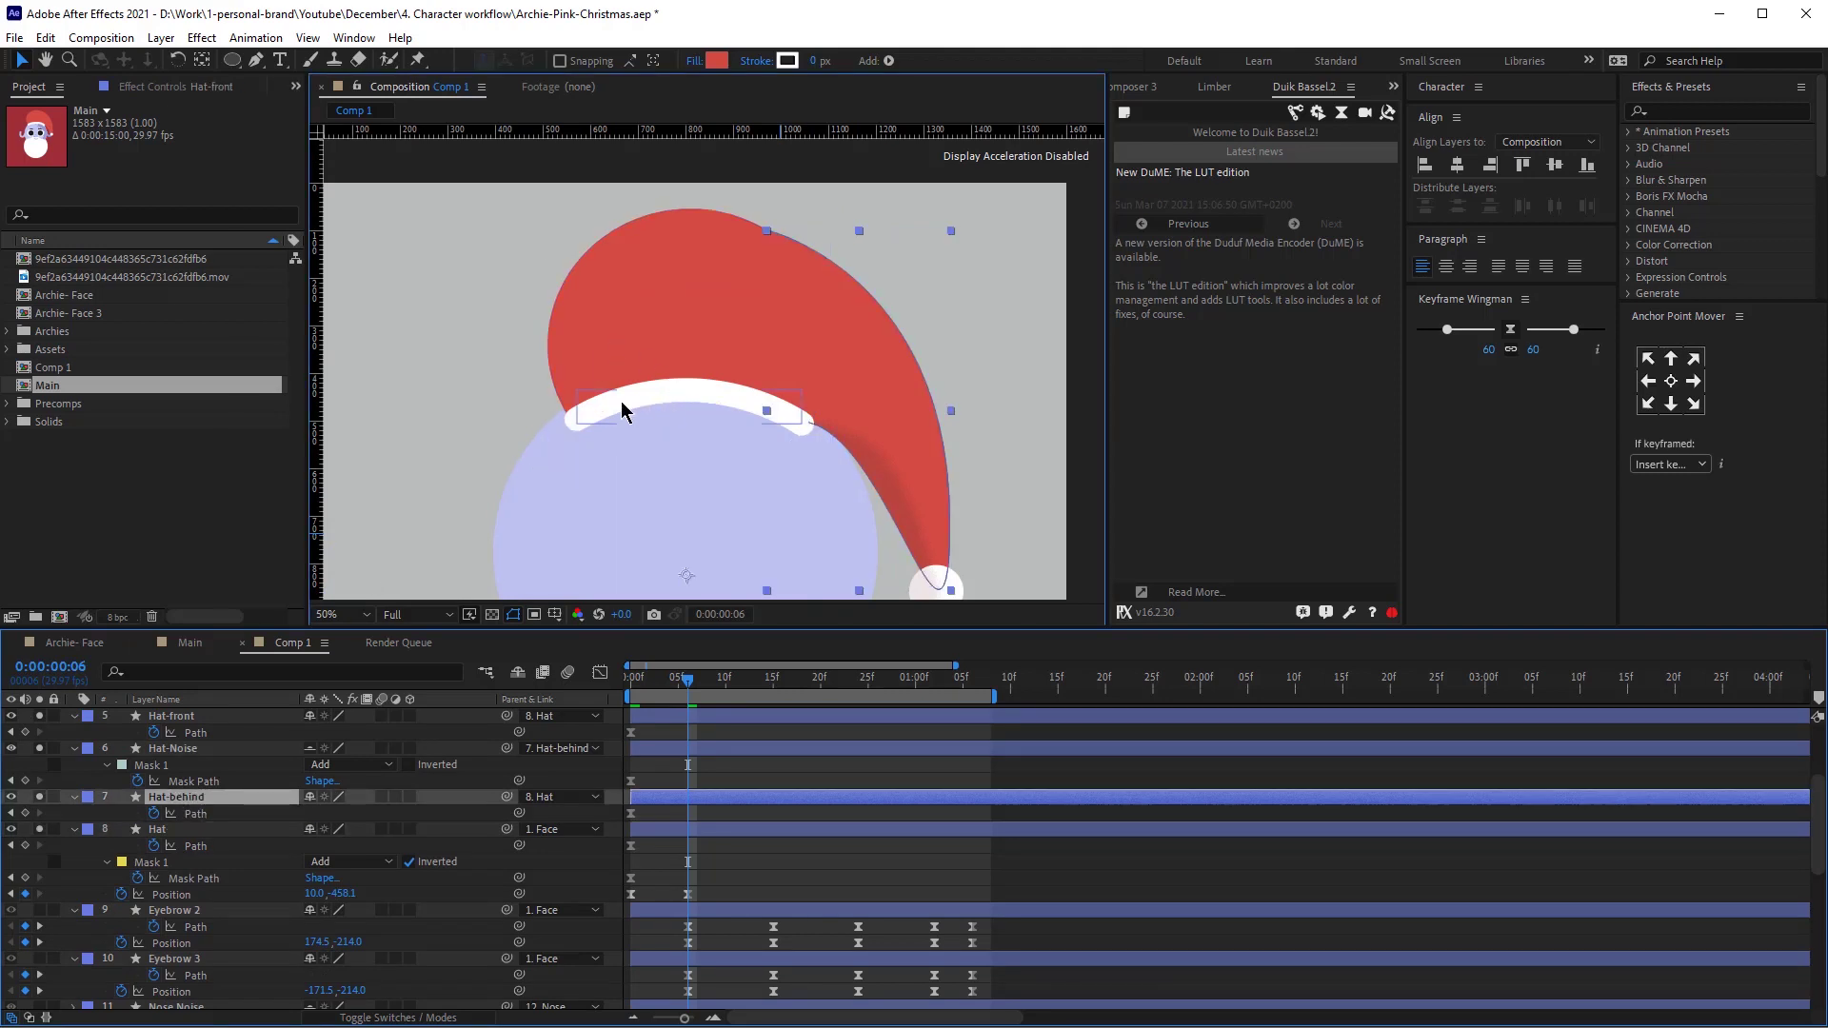
key(g)
drag(578, 430, 553, 429)
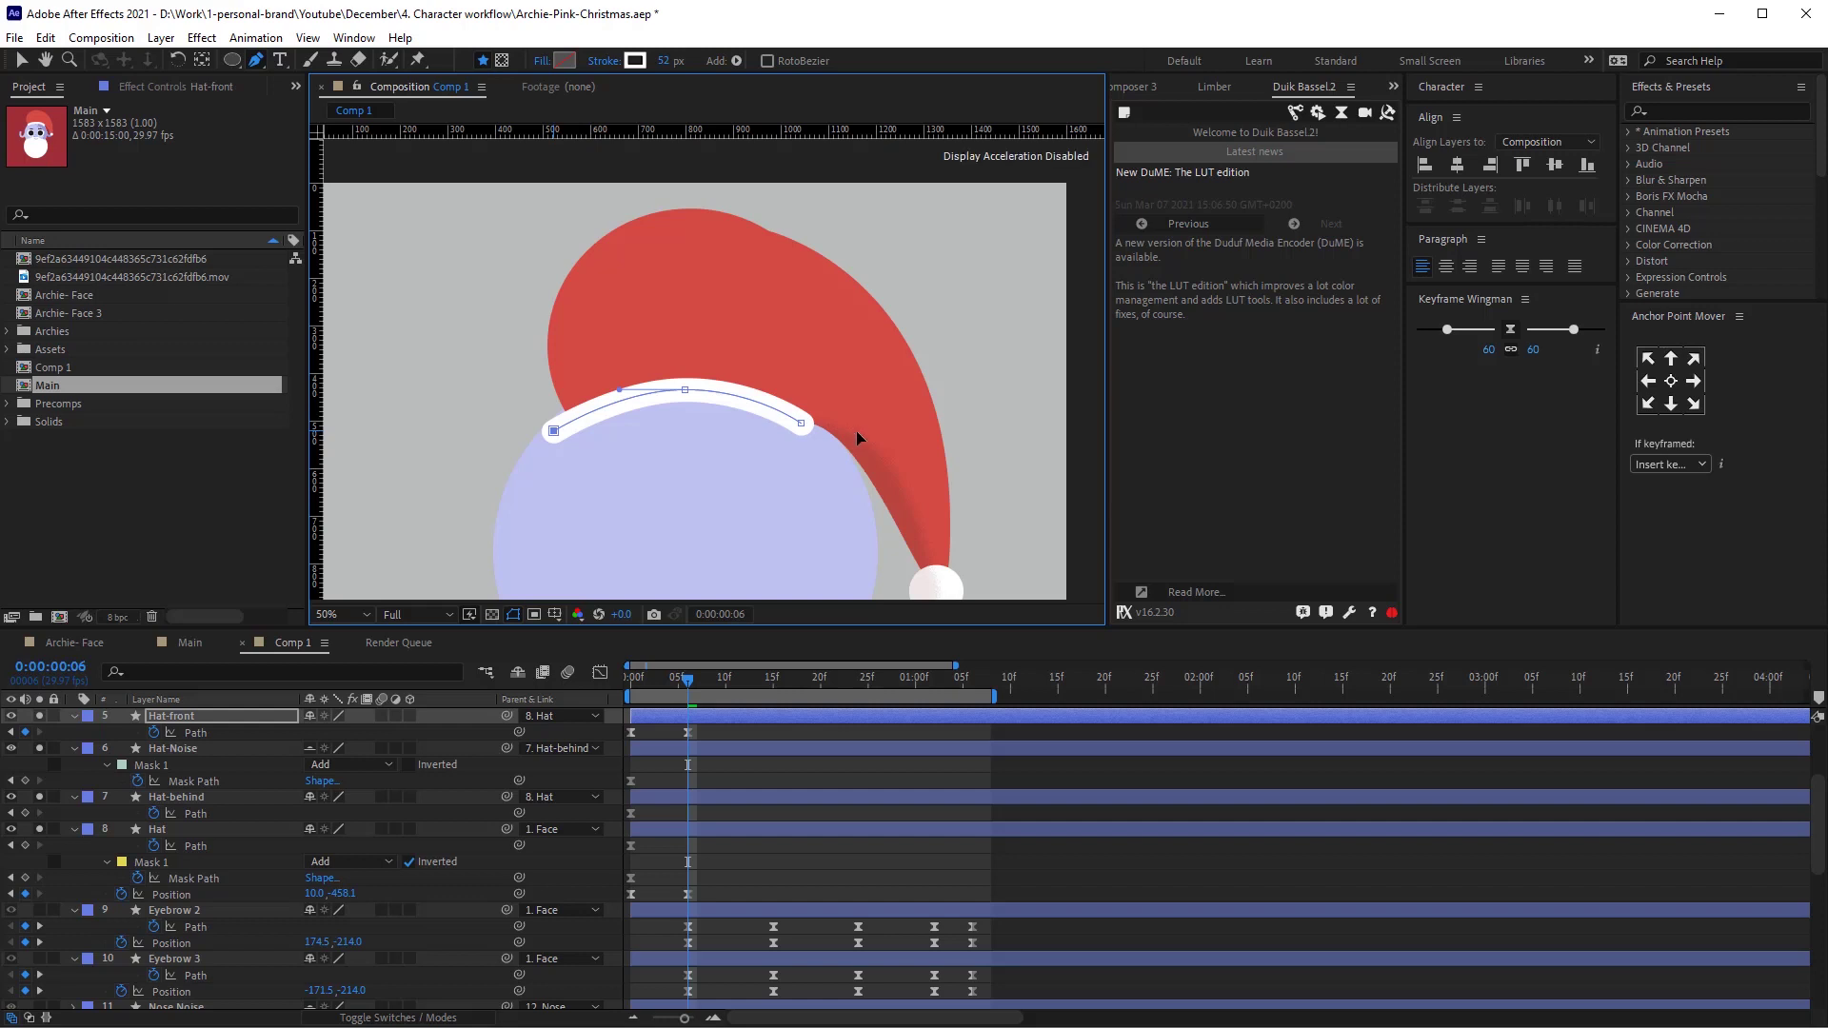
key(v)
drag(802, 422, 830, 438)
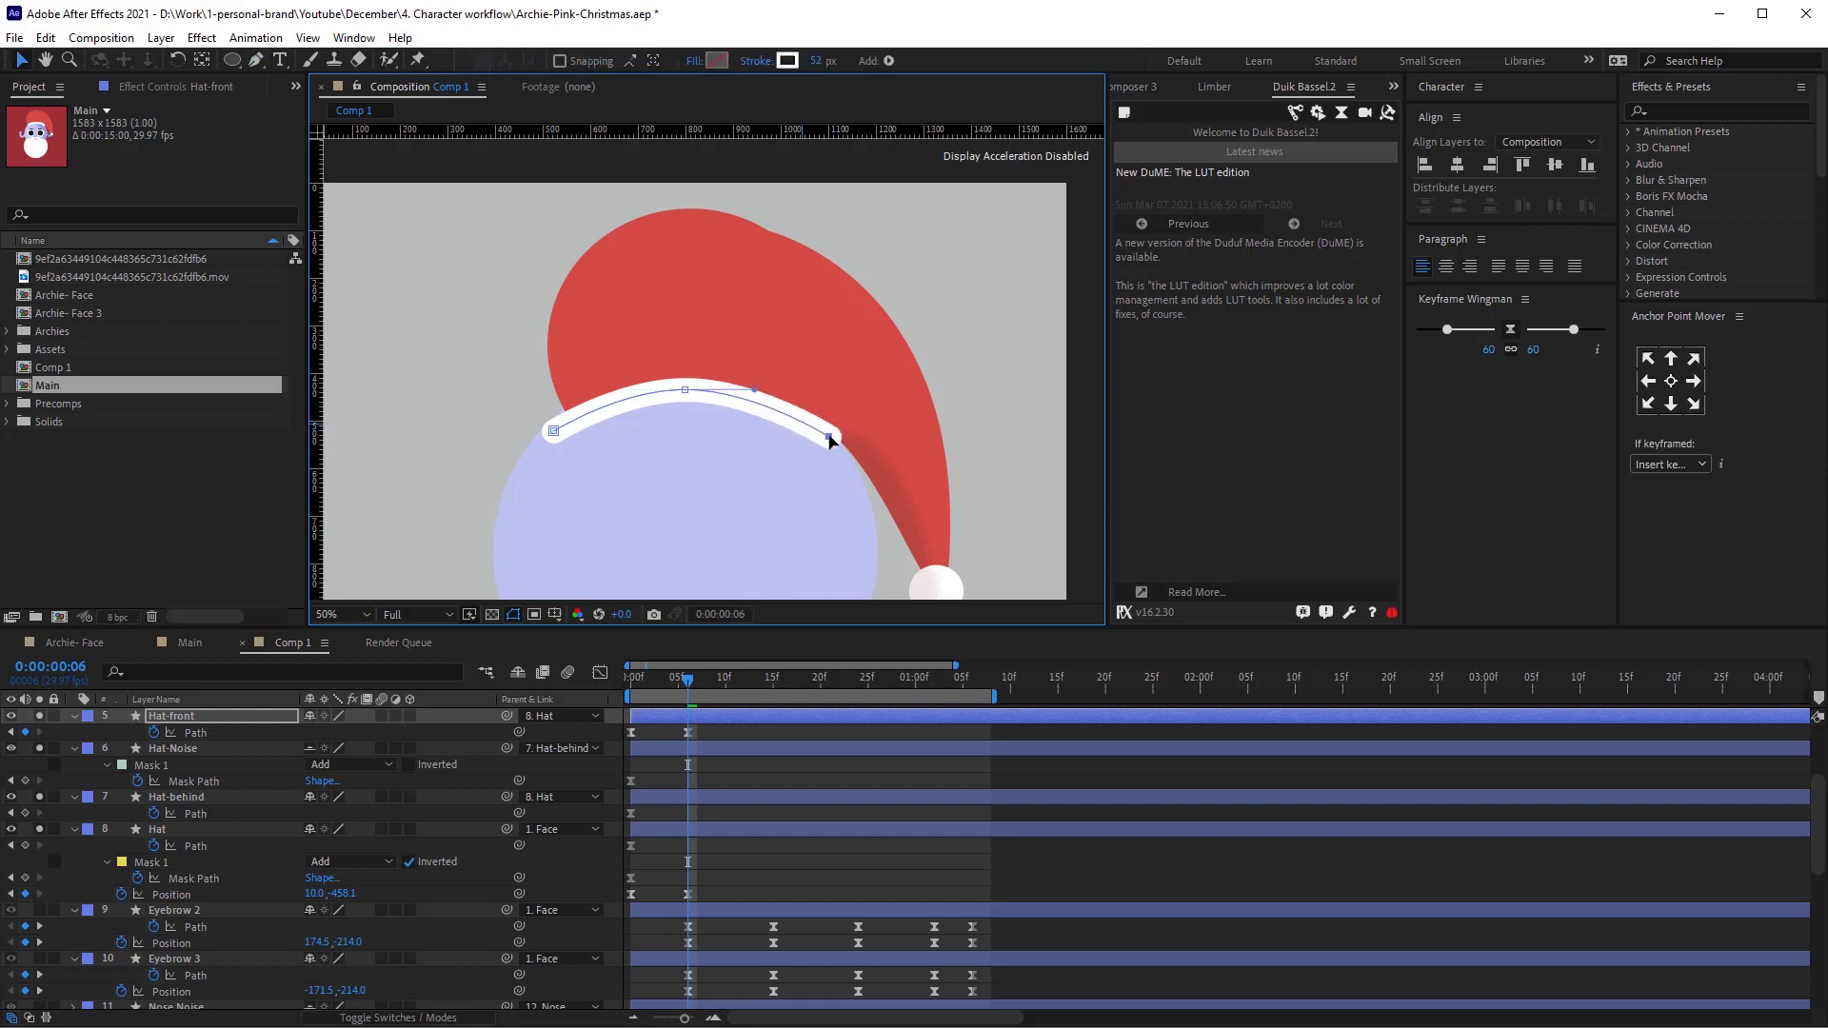
Widen the Hat layer's elliptical Path on both sides at 0:00:00:06 to match the stretched white band.
click(596, 326)
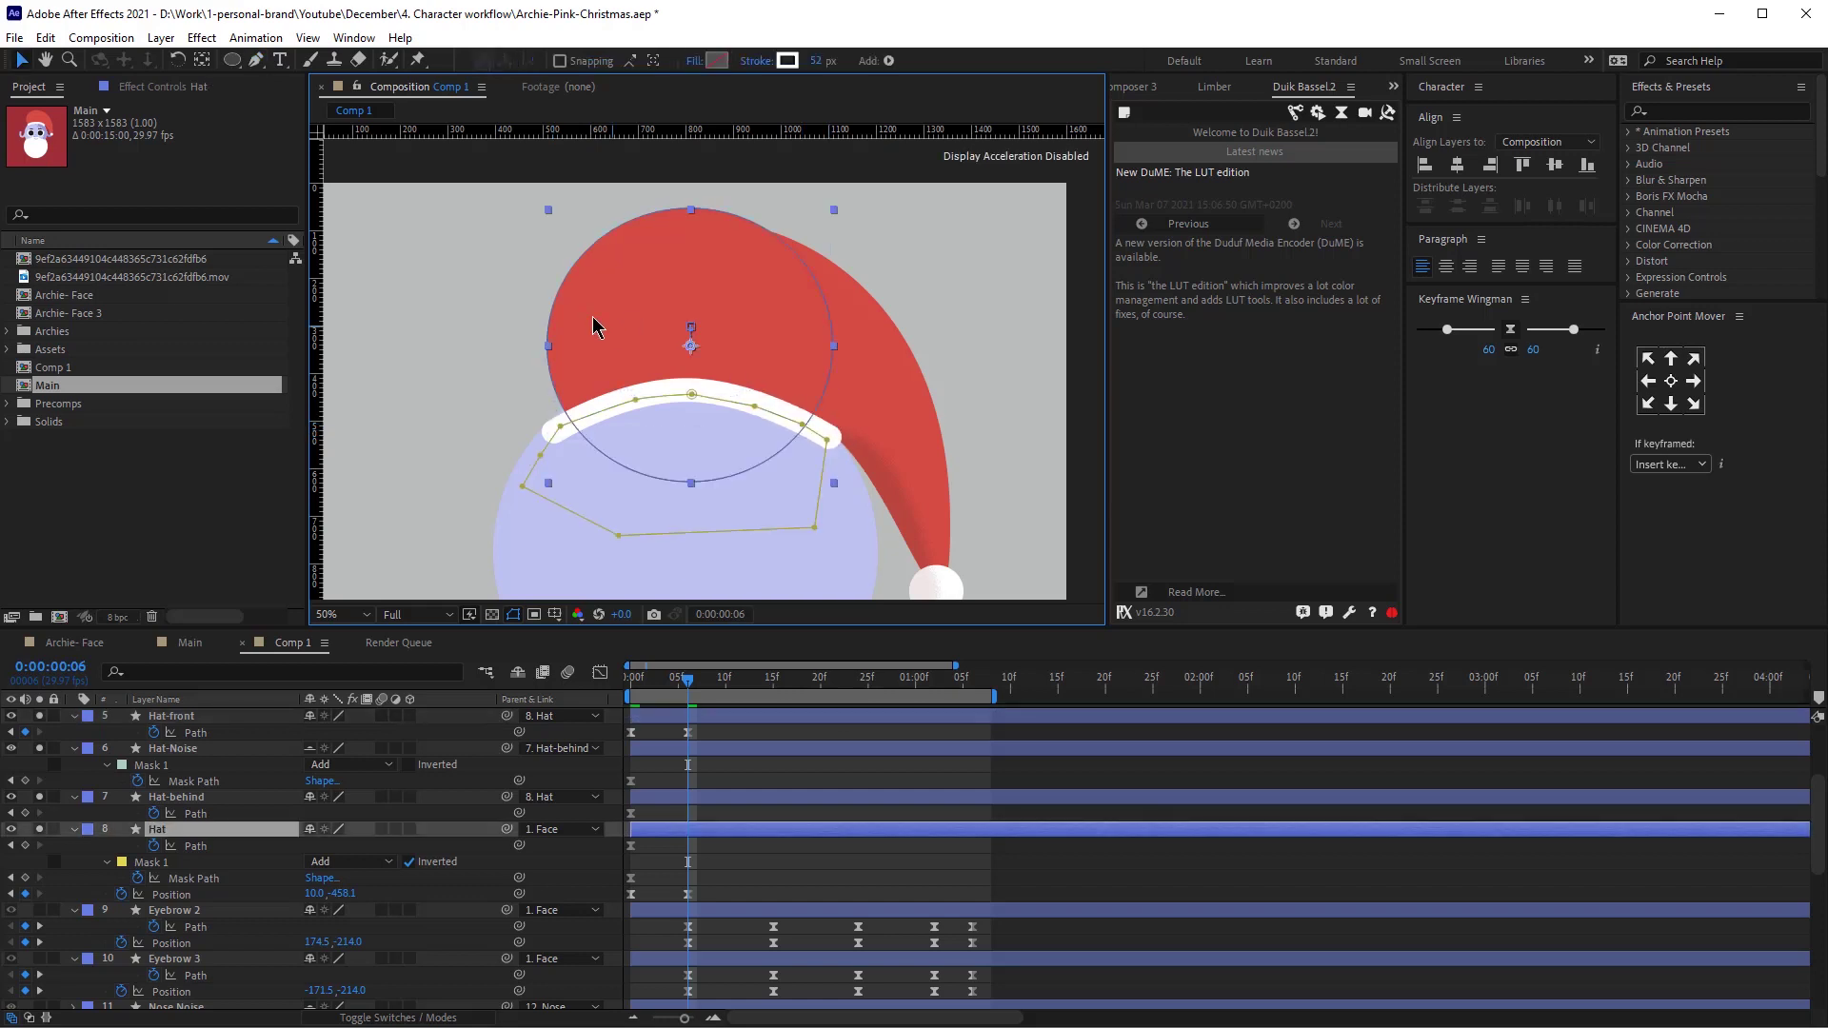
key(g)
click(547, 348)
key(v)
drag(547, 348, 519, 355)
key(ctrl+z)
double_click(548, 348)
drag(833, 346, 861, 345)
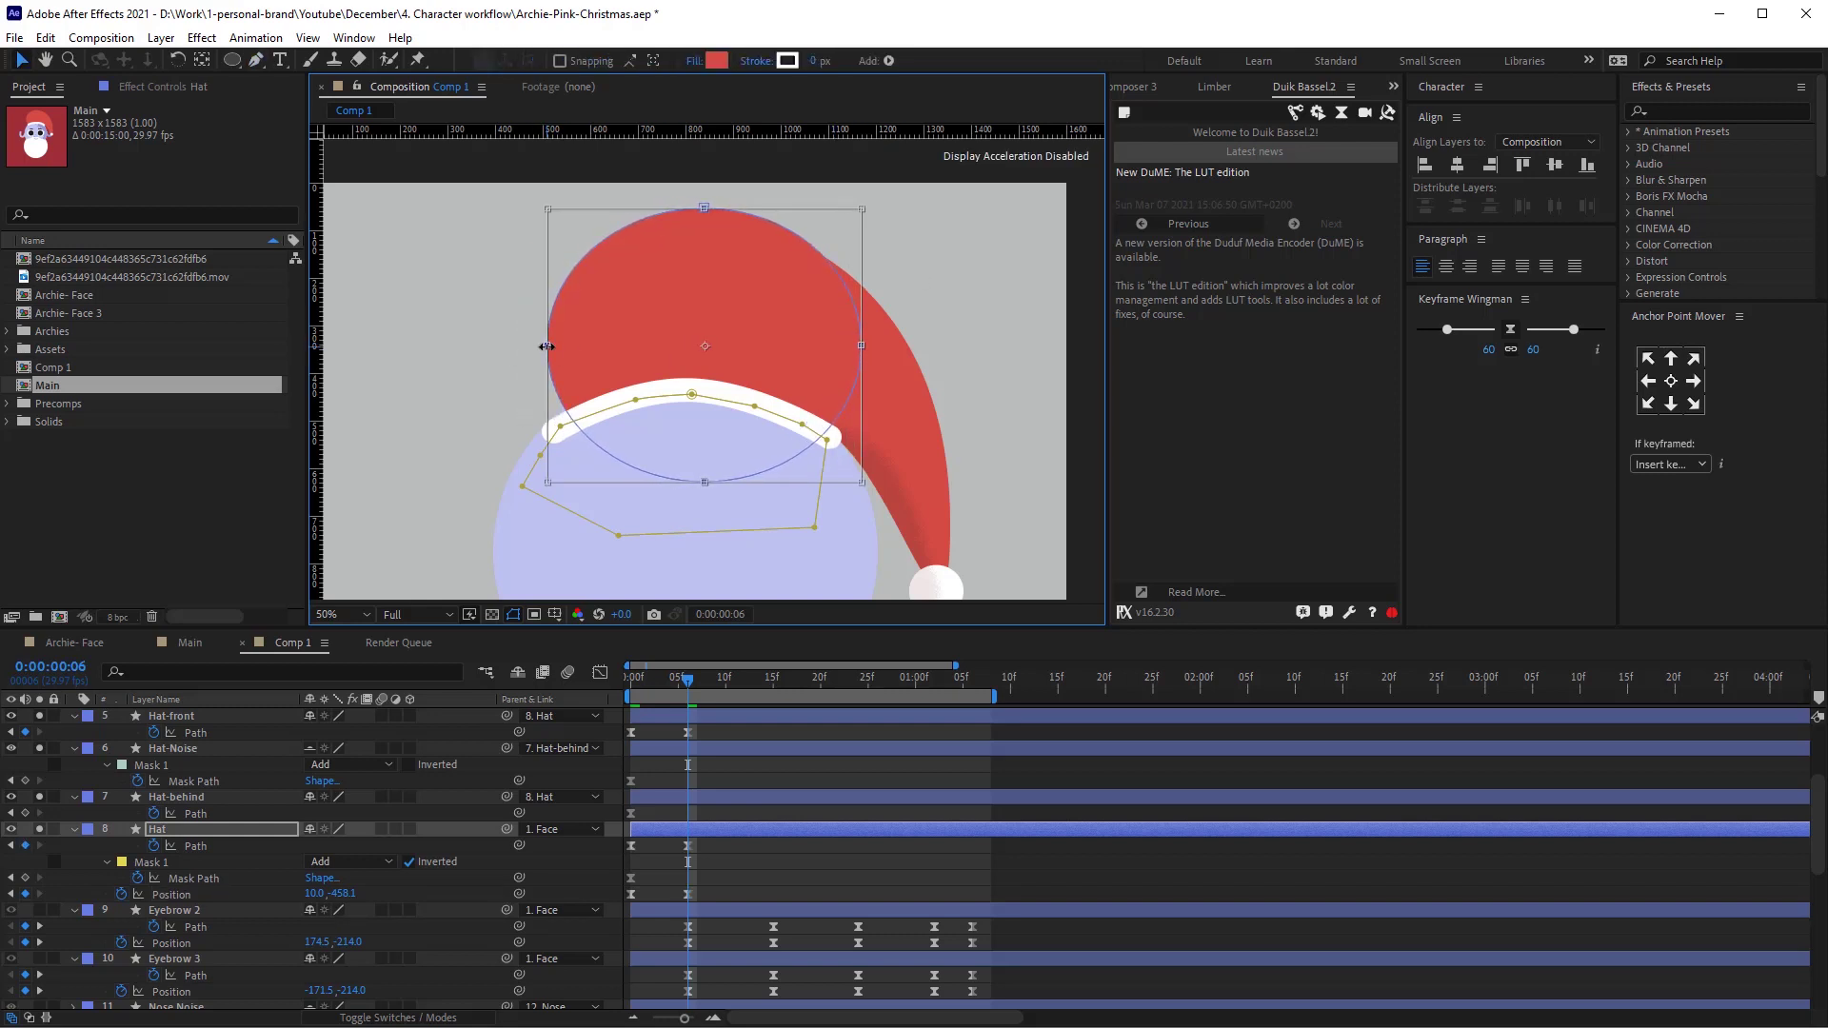
drag(548, 346, 527, 354)
Adjust Hat-behind's Path at 0:00:00:06 so it meets the widened hat top.
click(174, 798)
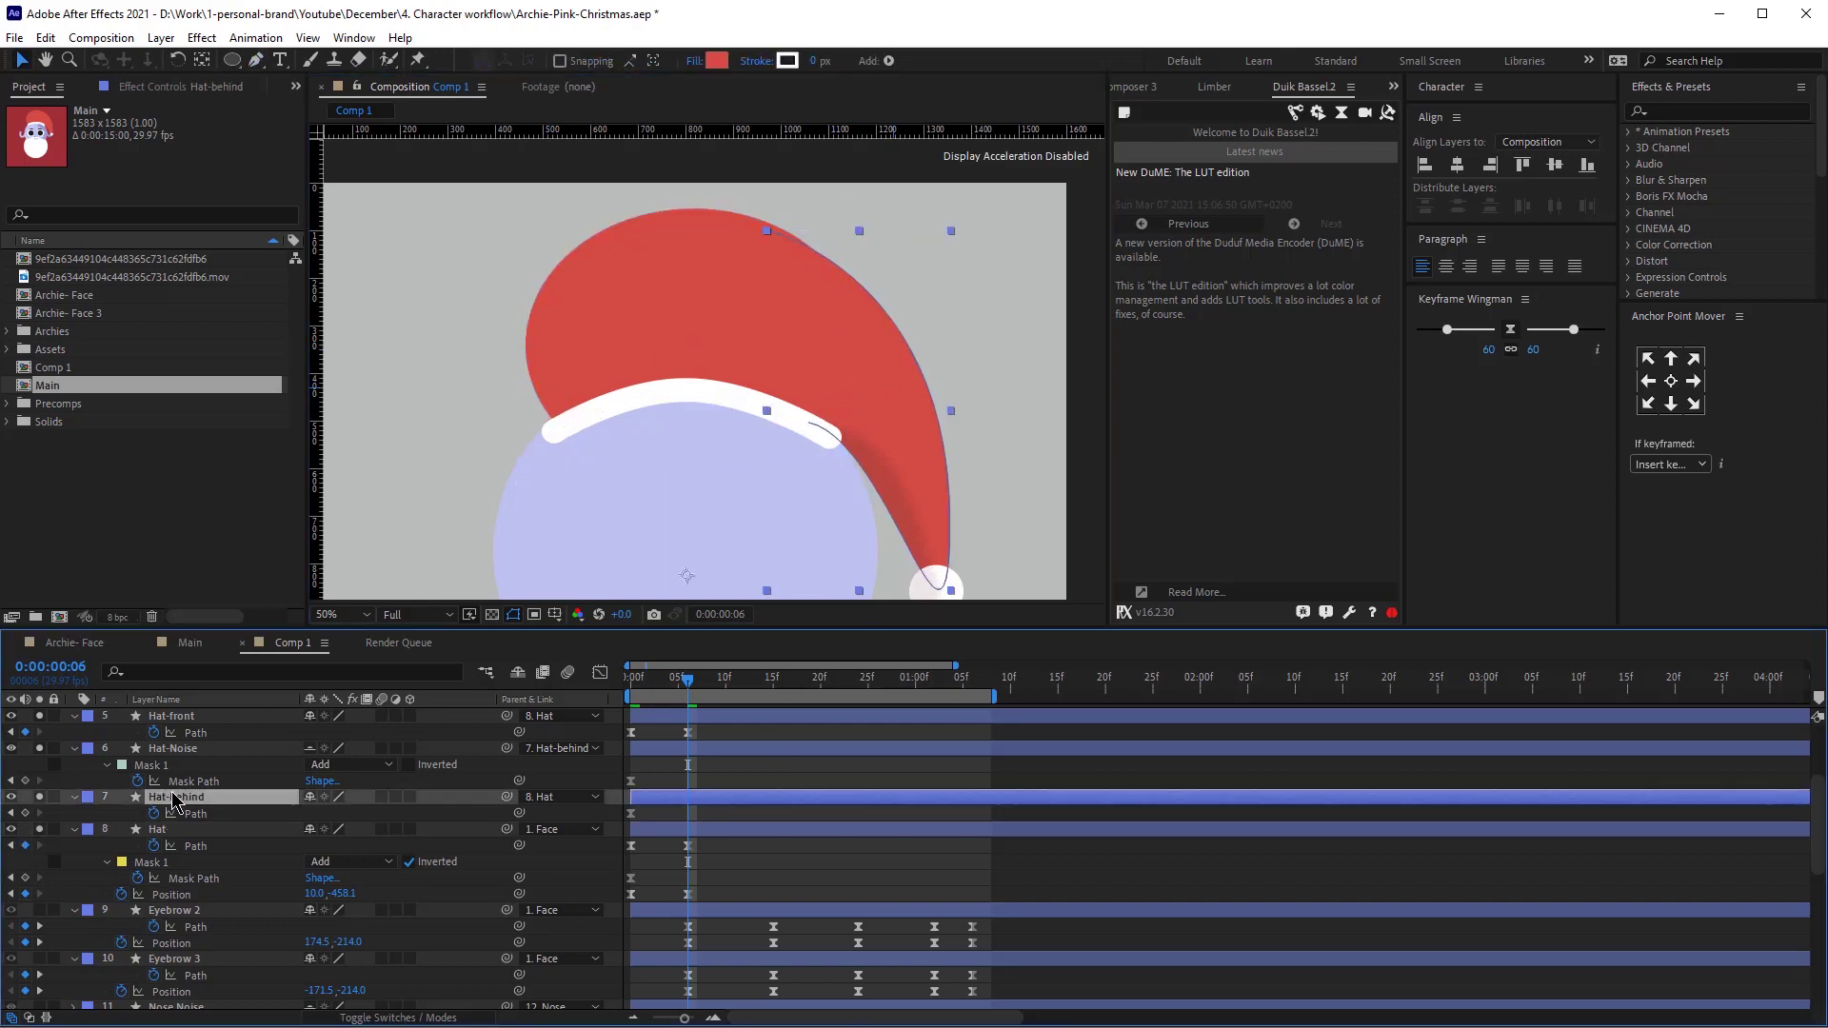
double_click(784, 249)
drag(805, 902, 693, 864)
Move the Hat layer down at 0:00:00:18 to Position 10.0, -324.6 and raise the Hat-front band slightly.
drag(761, 261, 762, 325)
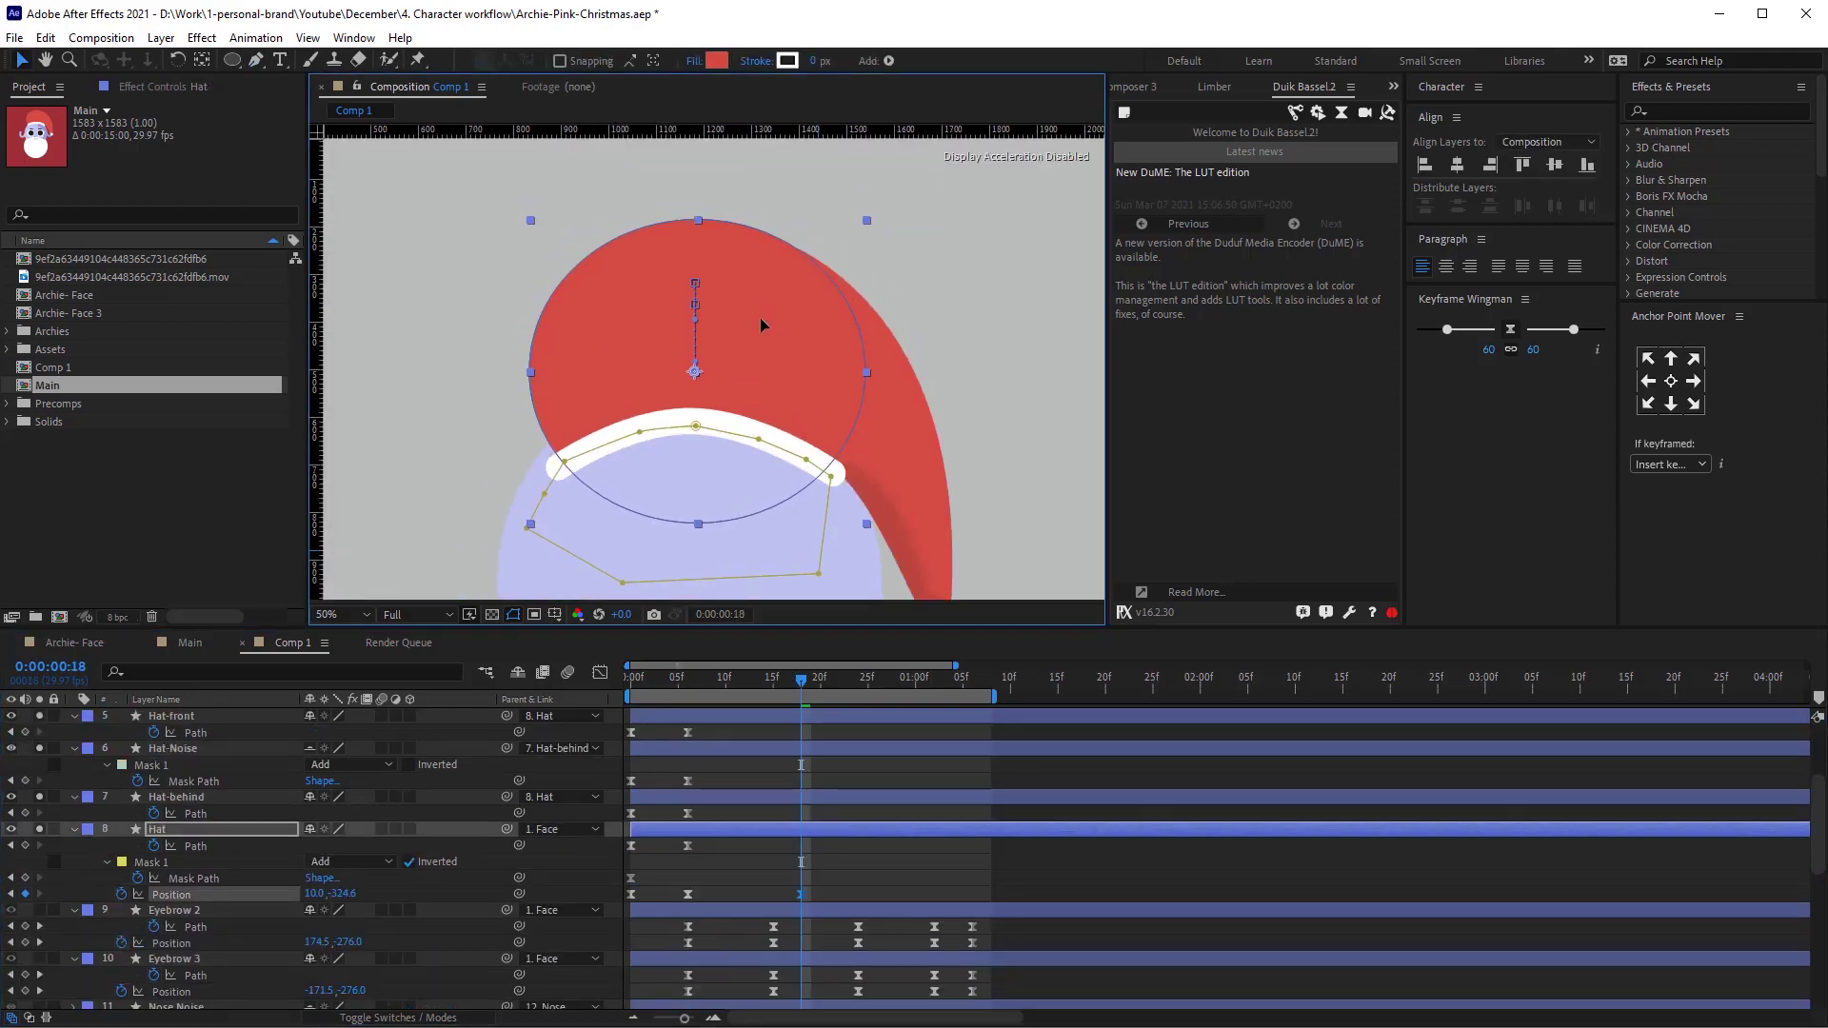
click(238, 797)
drag(712, 436, 712, 408)
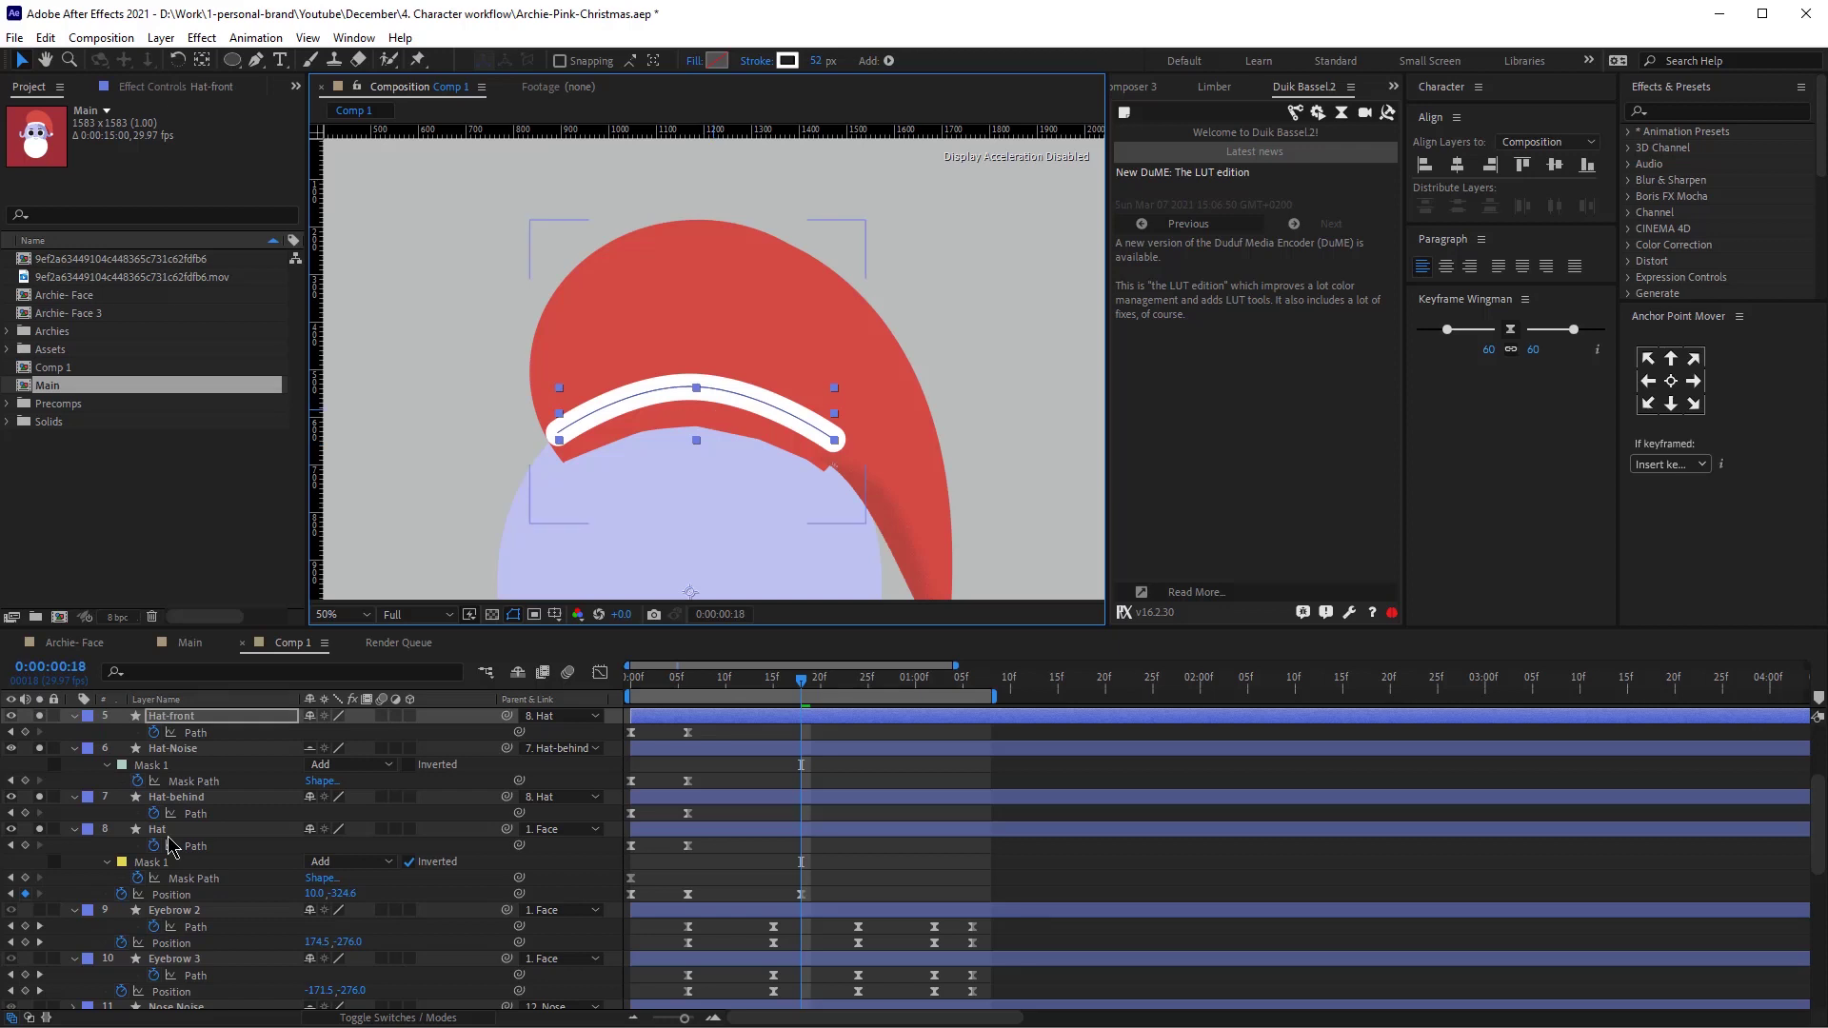
Raise the upper vertices of the Hat's inverted mask at 0:00:00:18 to line up with the white band.
click(176, 829)
click(565, 462)
shift+click(640, 431)
shift+click(695, 427)
shift+click(758, 439)
shift+click(805, 460)
shift+click(830, 475)
drag(808, 458, 805, 420)
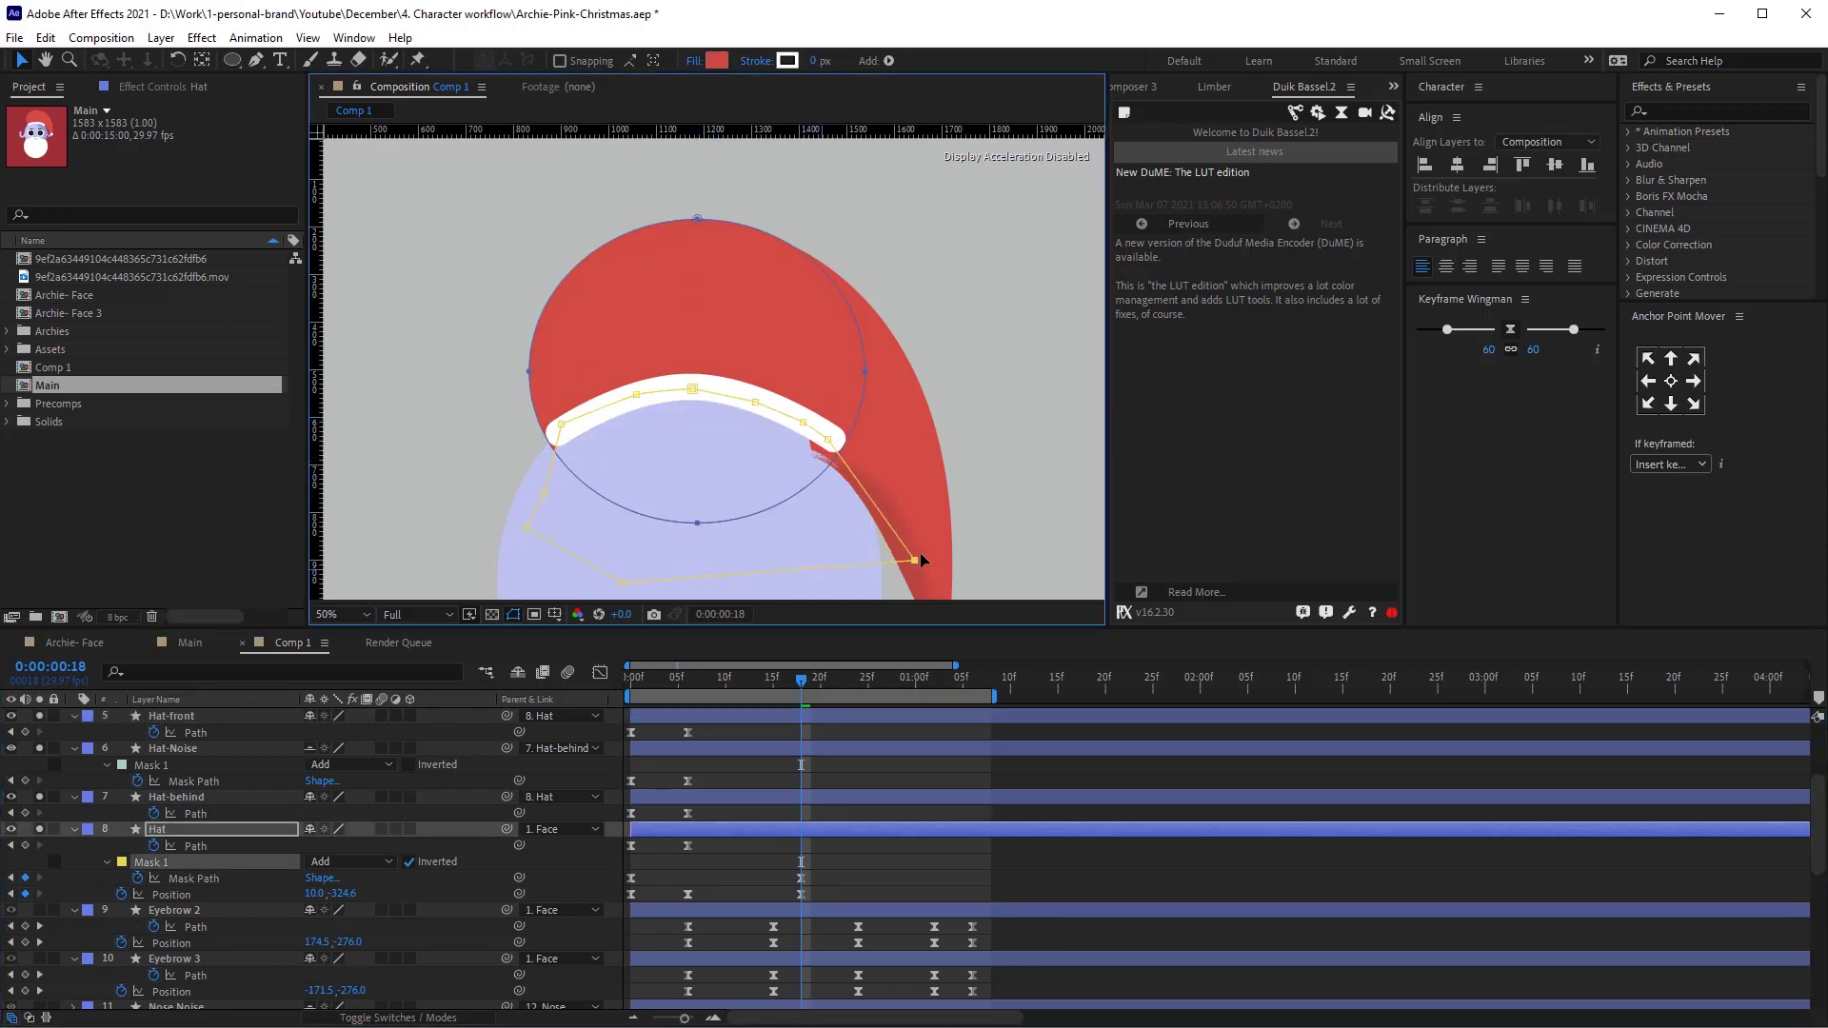
Keyframe the Hat's Path at 0:00:00:18 with its top vertex lowered, and adjust the first end point of Hat-front's Path.
click(25, 845)
drag(697, 219, 697, 237)
click(191, 719)
drag(558, 432, 554, 434)
key(v)
Move Hat-circle Noise, Hat-circle, Hat-Noise and Hat-behind below the Body layer and hide the shy layers.
scroll(205, 857, up, 3)
click(192, 891)
ctrl+click(194, 828)
ctrl+click(196, 781)
key(u)
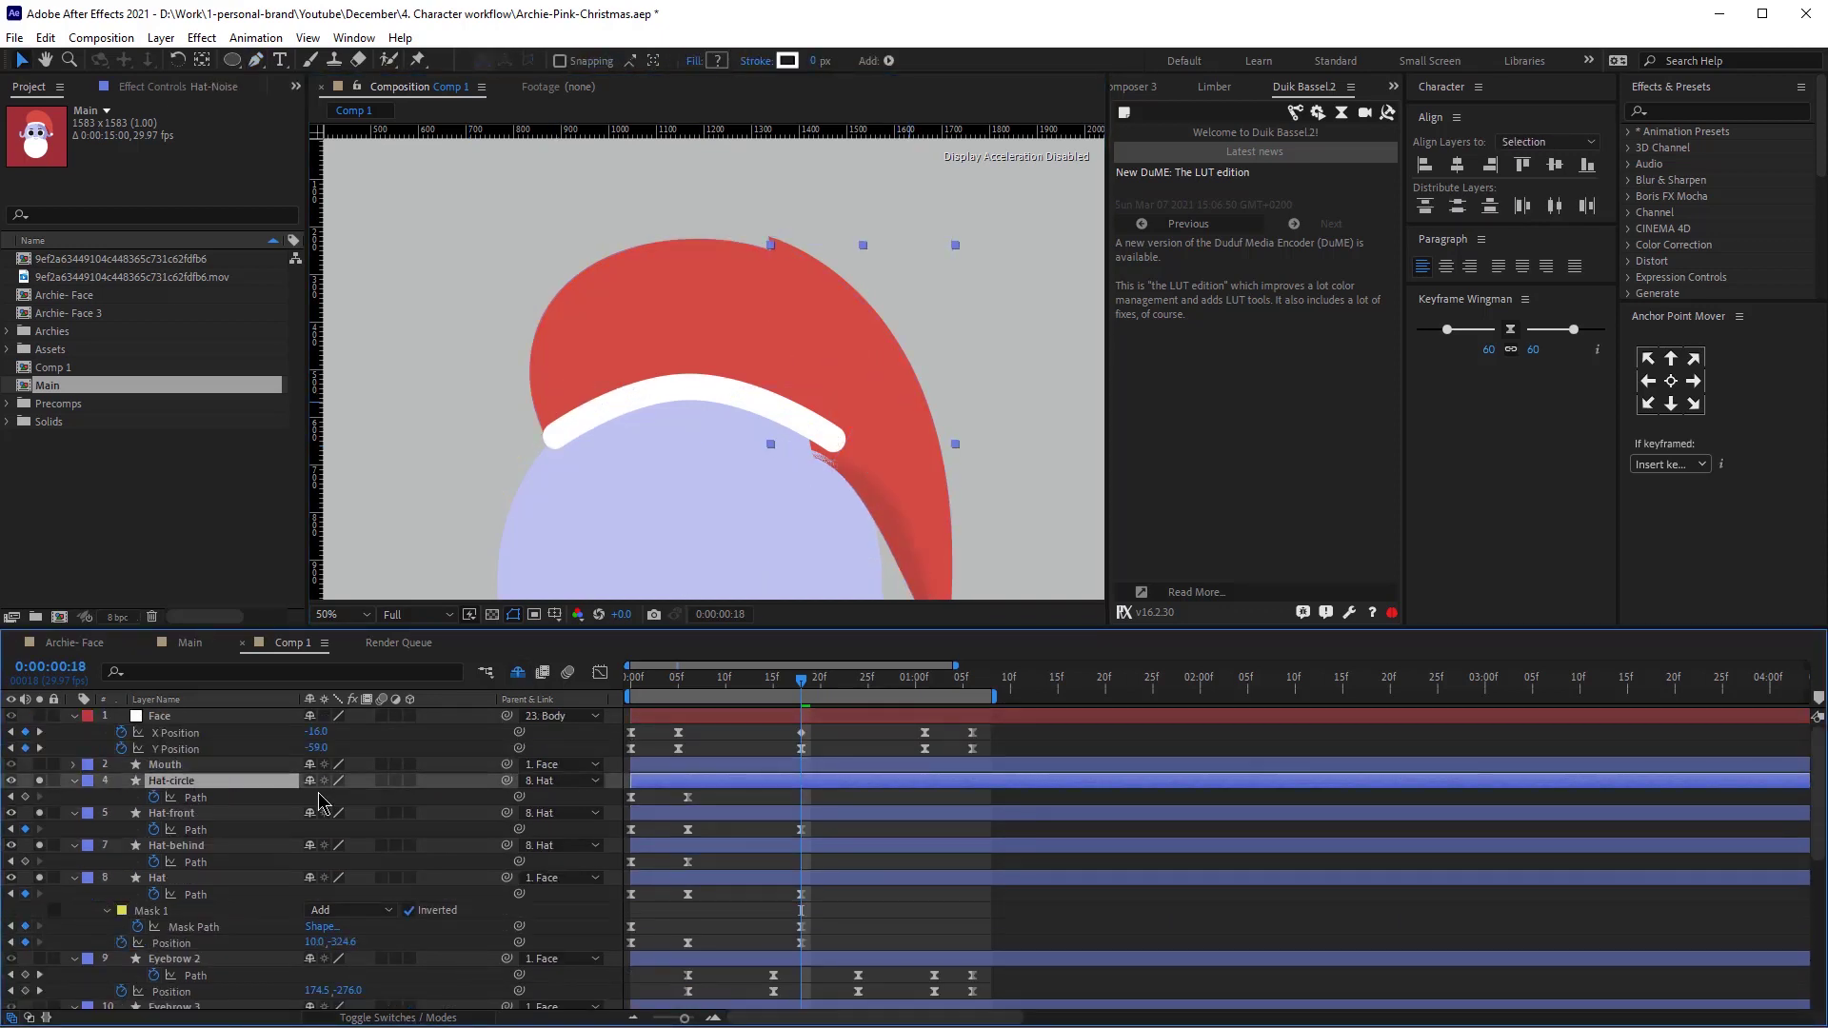
click(214, 891)
key(comma)
ctrl+click(187, 942)
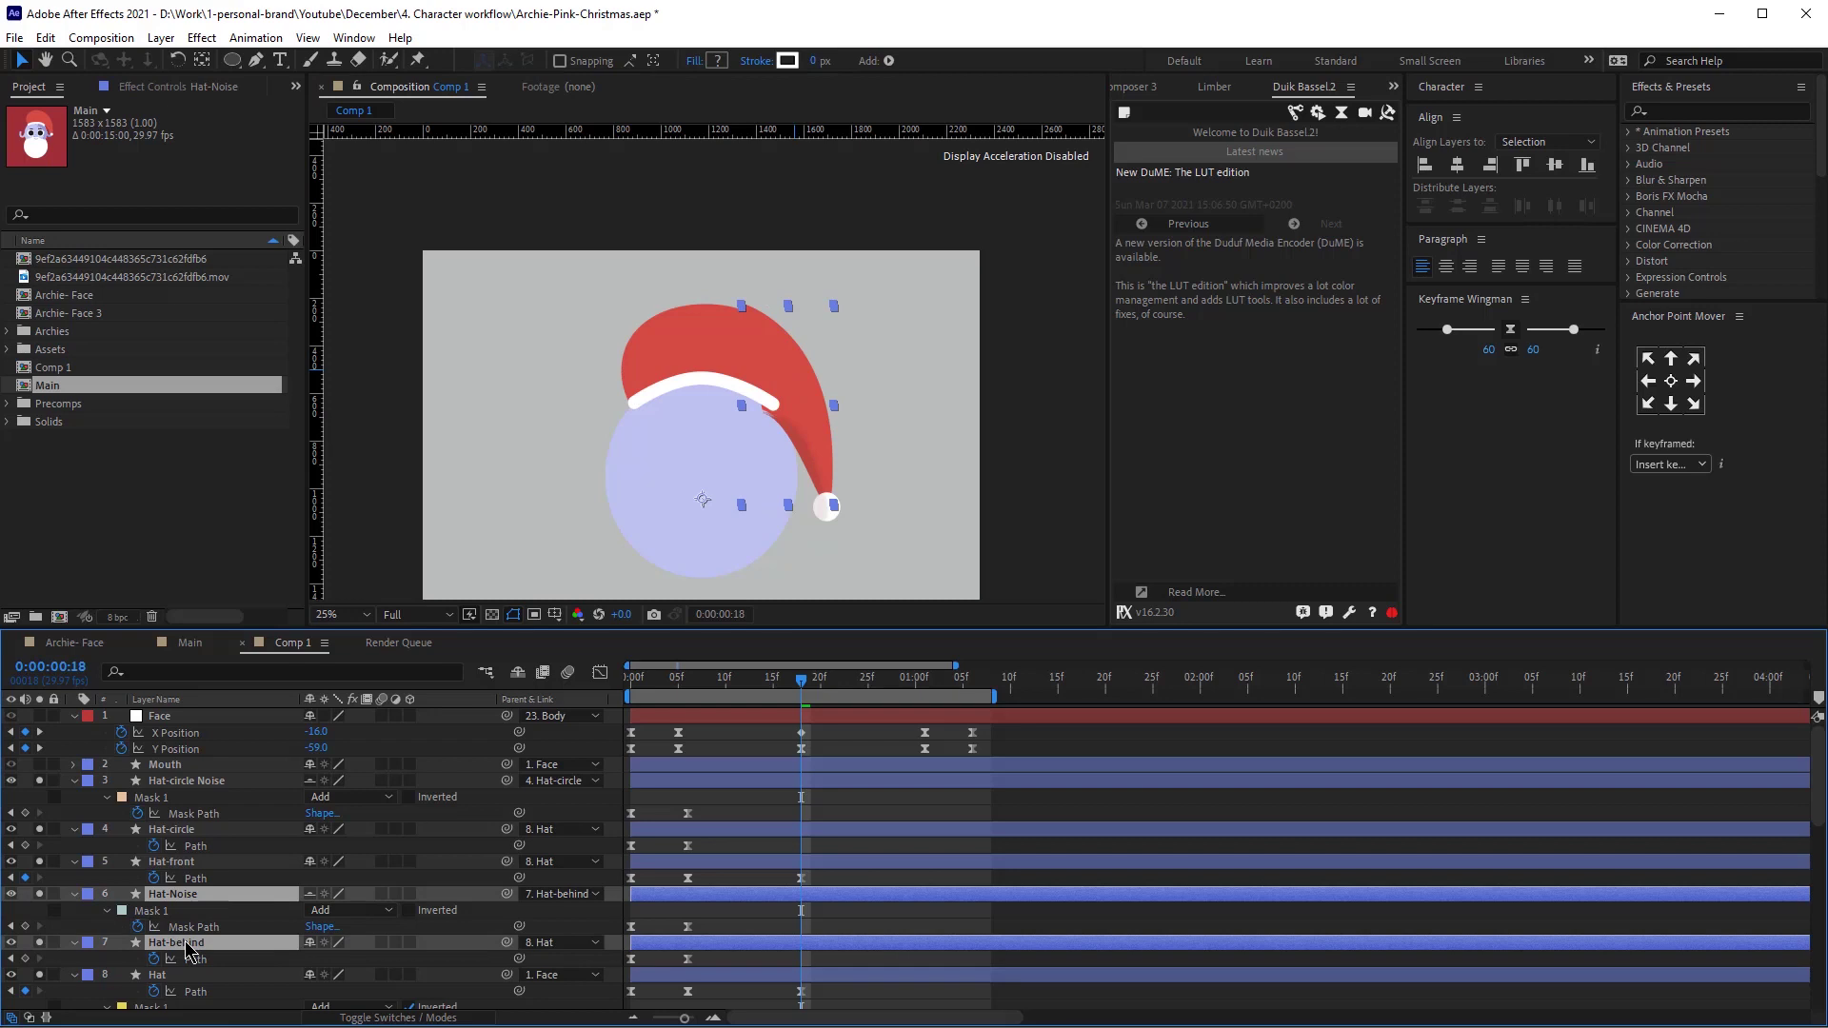
ctrl+click(187, 780)
ctrl+click(185, 828)
drag(194, 943, 179, 1004)
scroll(171, 999, down, 6)
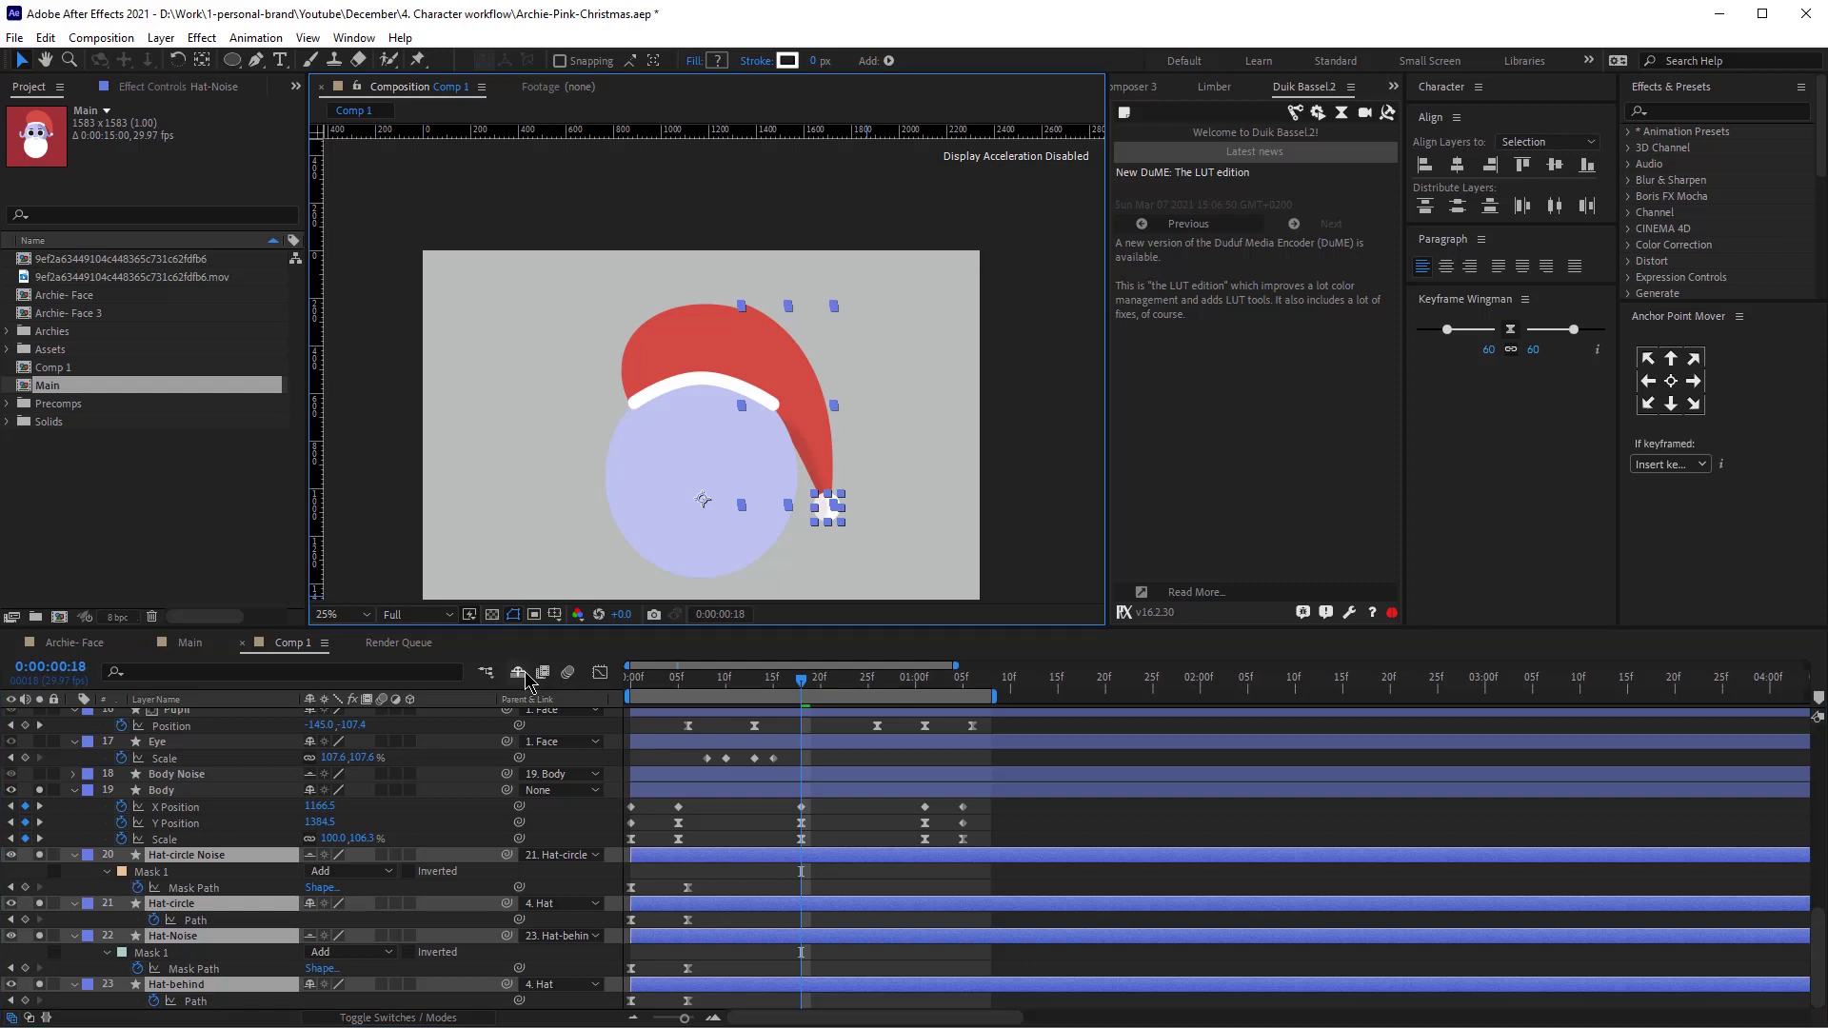
click(520, 672)
Reshape Hat-behind's Path at 0:00:00:18, lowering its upper vertex and lifting the tip and its outer curve.
click(844, 864)
double_click(798, 357)
scroll(798, 357, up, 1)
drag(770, 247, 775, 266)
scroll(799, 343, down, 1)
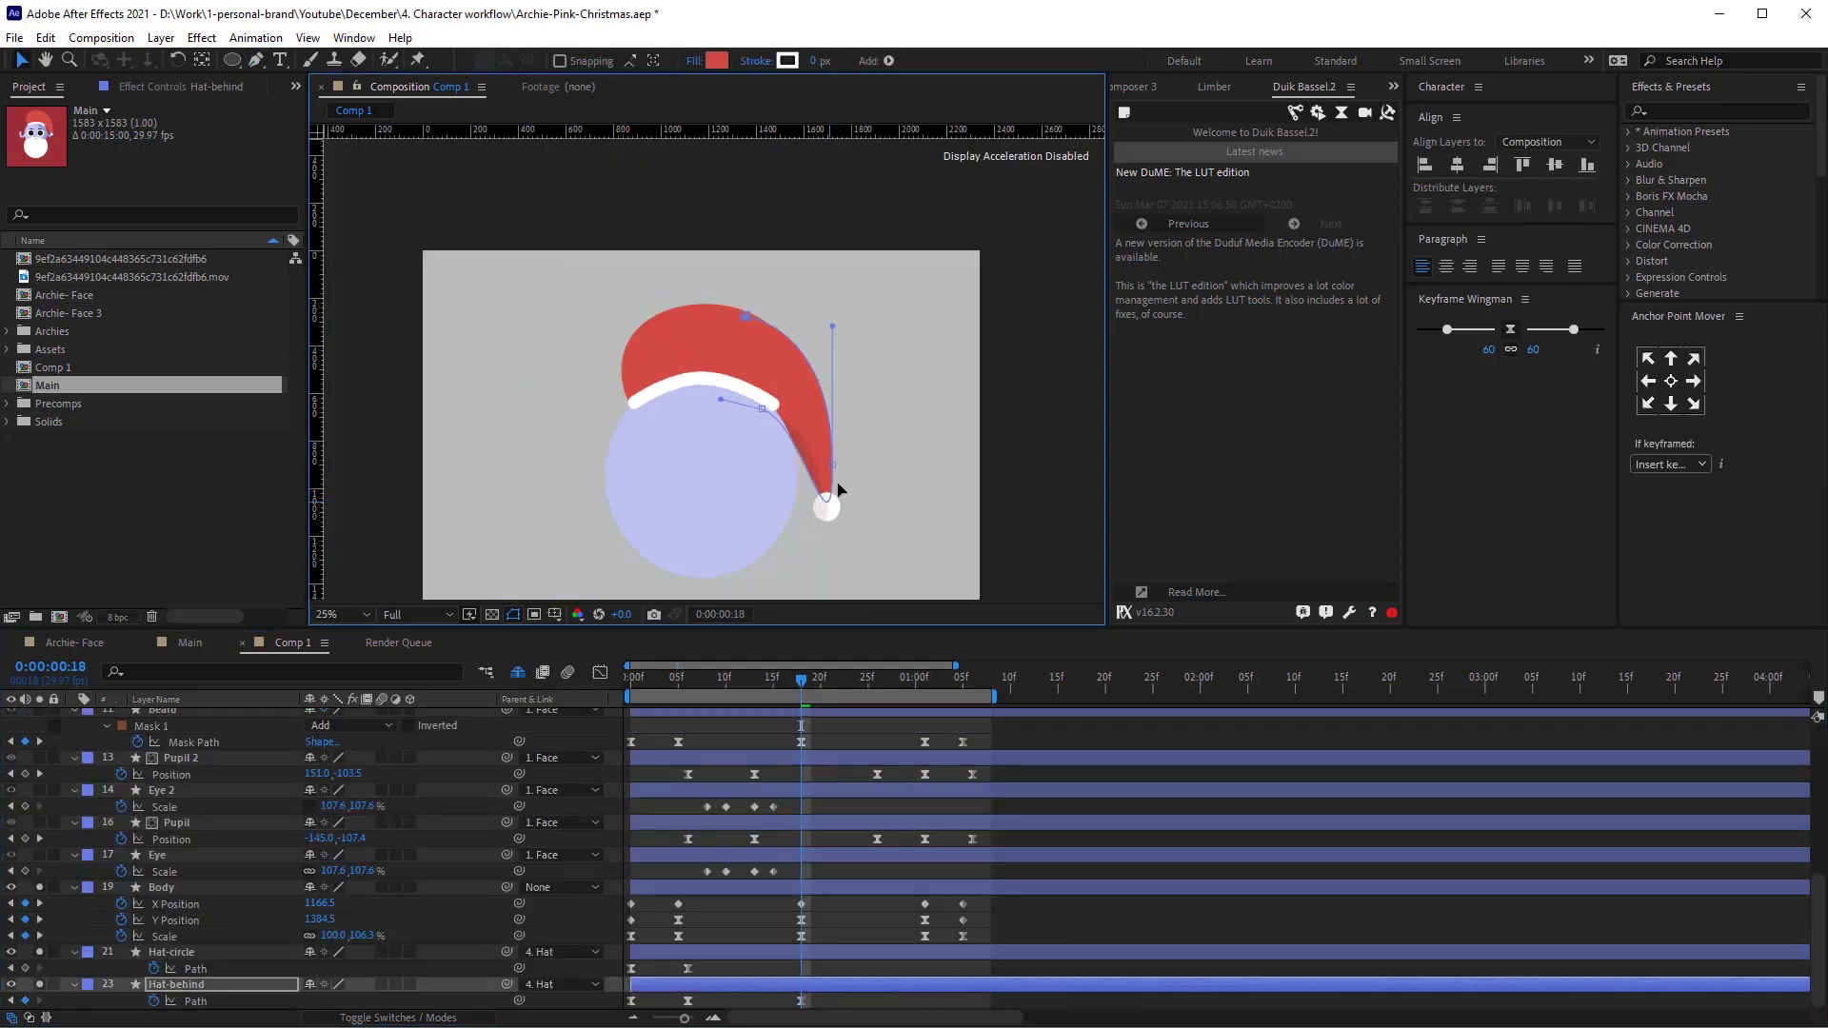
drag(833, 466, 833, 402)
drag(833, 264, 814, 336)
scroll(815, 337, up, 1)
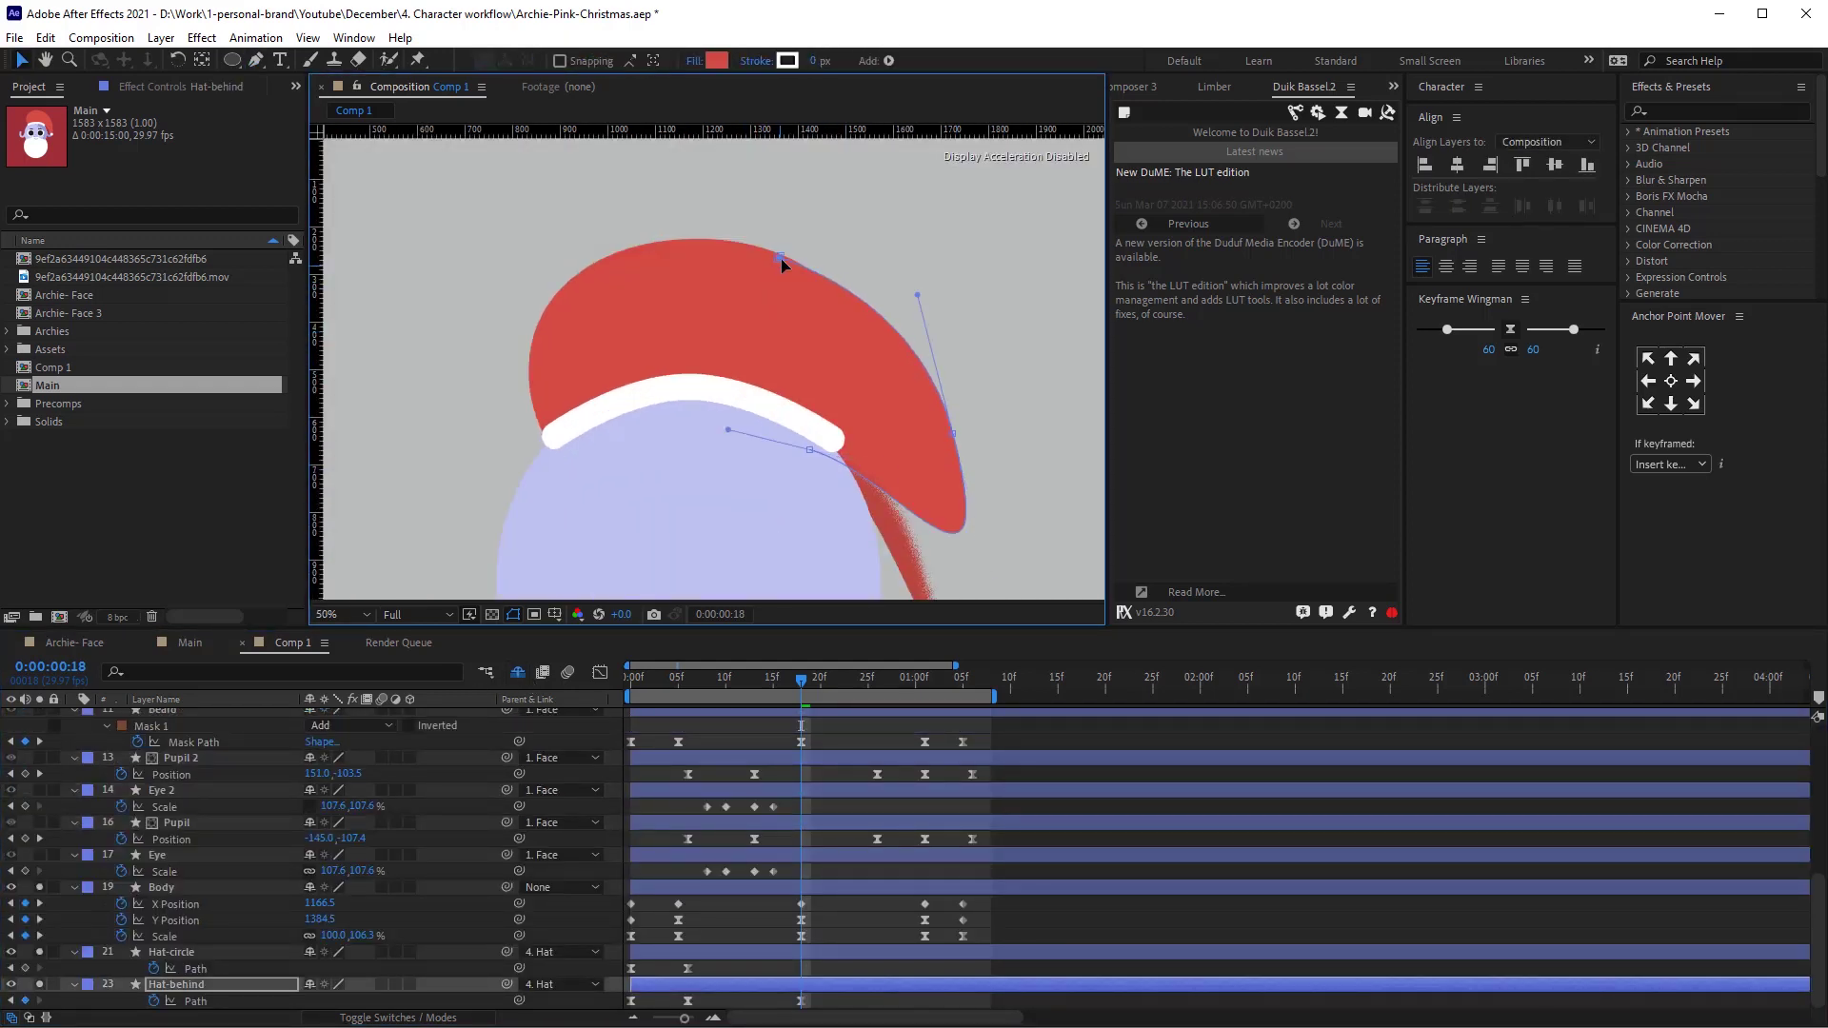
key(comma)
key(comma)
drag(858, 503, 870, 552)
Copy Hat-behind's Path keyframes from 0:00:00:06 to 0:00:01:01 and from 0:00:00:00 to 0:00:01:05.
click(926, 680)
click(688, 1001)
key(ctrl+c)
key(ctrl+v)
click(962, 678)
click(630, 1000)
key(ctrl+c)
key(ctrl+v)
key(j)
key(j)
key(j)
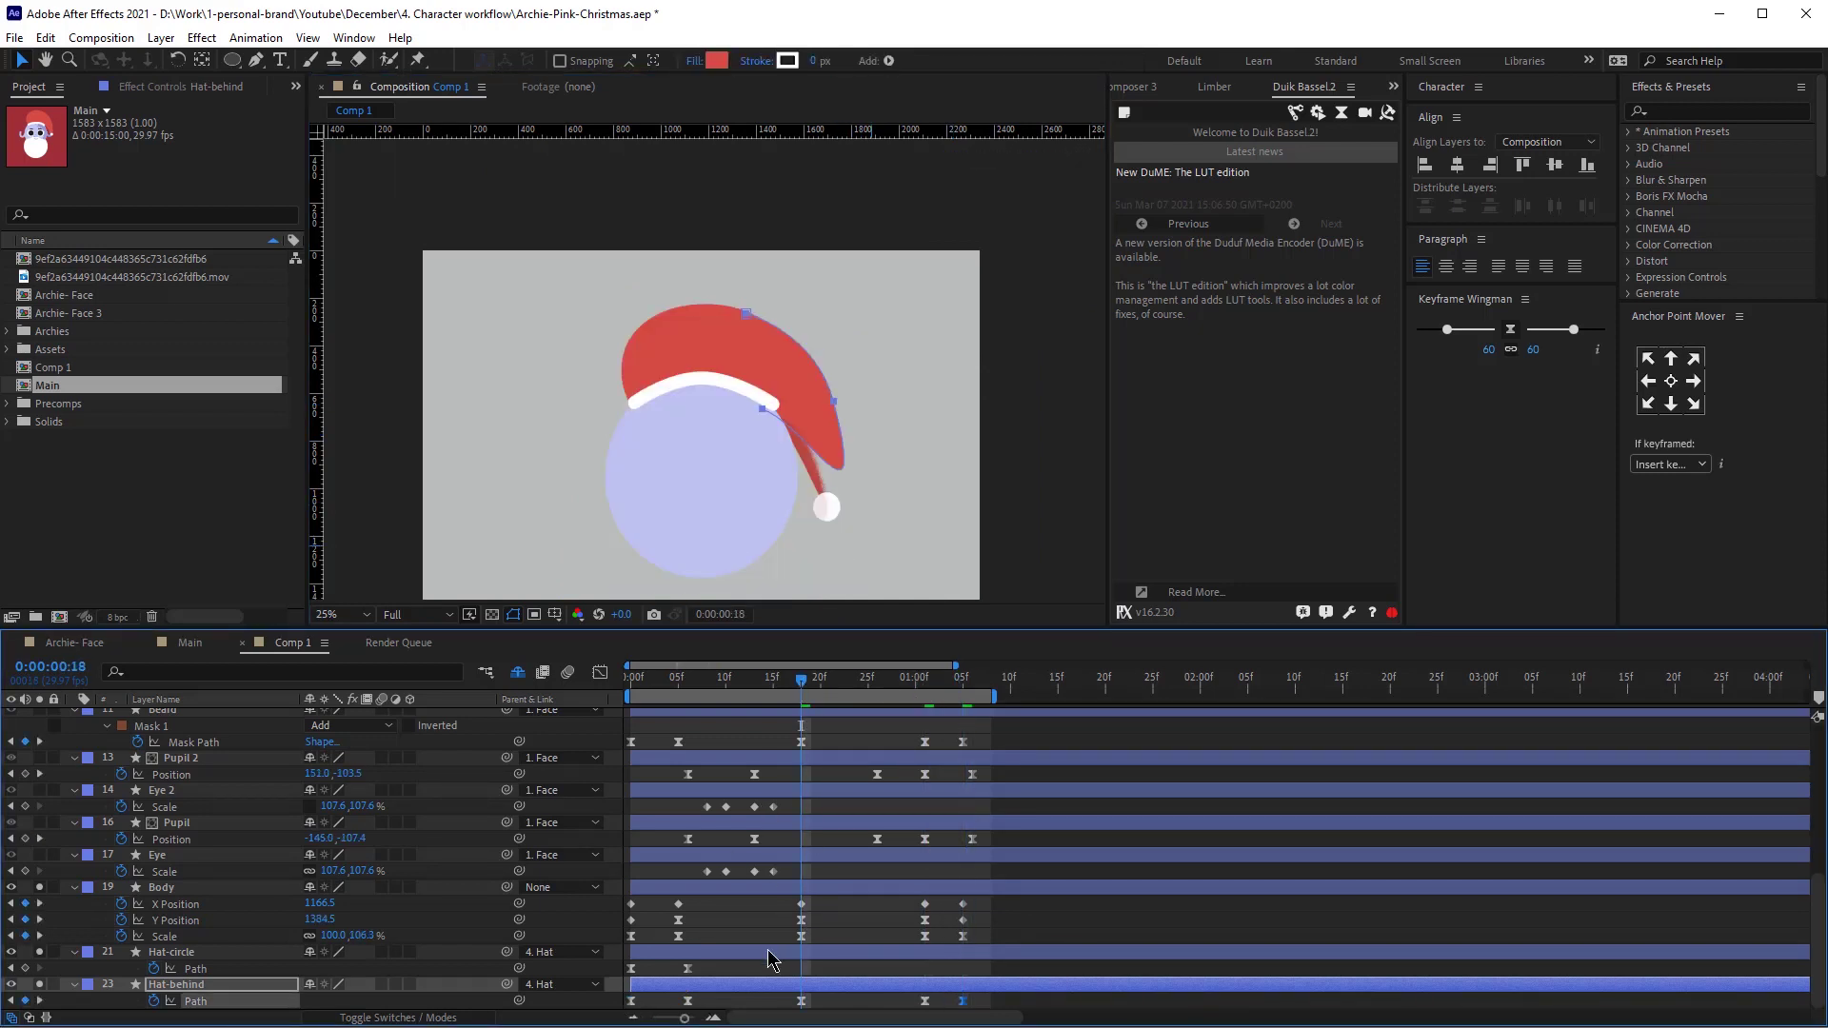
Add an Easy Ease Position keyframe to Hat-circle at 0:00:00:00 and another Position keyframe at 0:00:00:06.
click(768, 951)
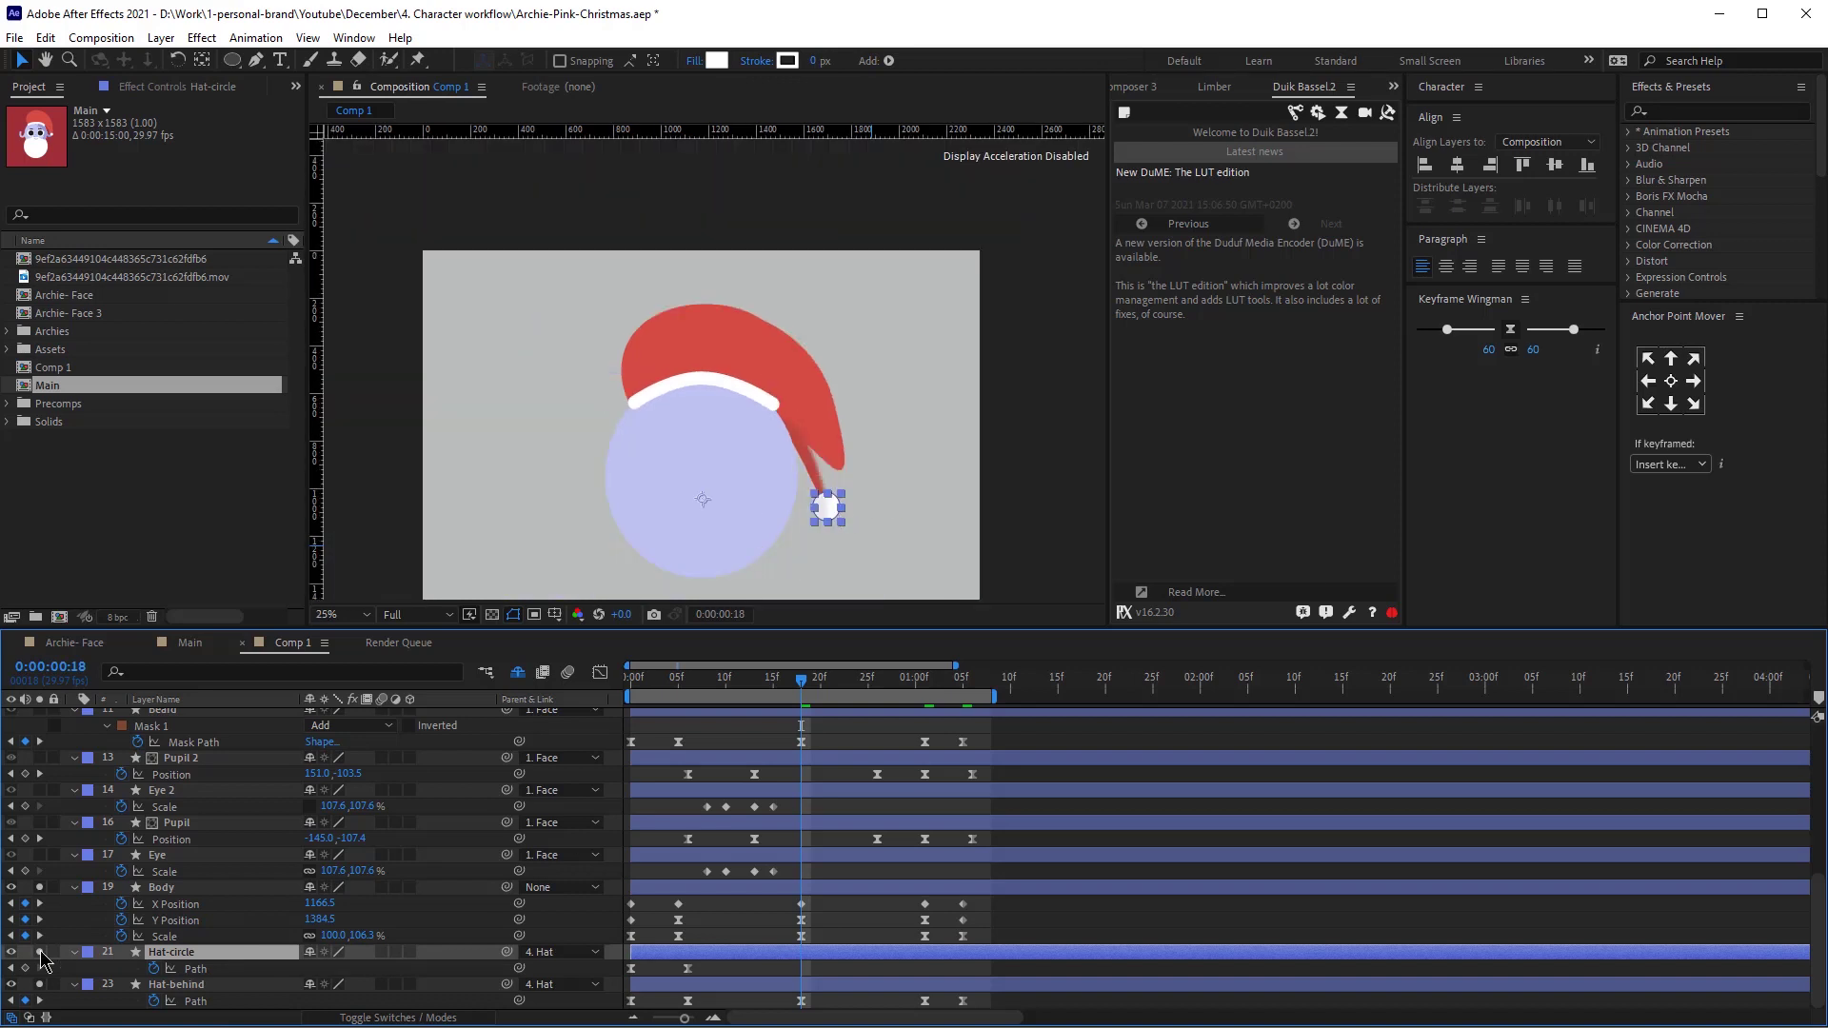
drag(657, 680, 558, 714)
key(p)
click(121, 968)
key(u)
key(F9)
scroll(681, 842, down, 1)
click(686, 680)
click(25, 968)
Move Hat-circle up to the raised hat tip at 0:00:00:18, at Position 66.1, -136.8.
click(803, 680)
scroll(854, 519, up, 1)
drag(962, 586, 954, 399)
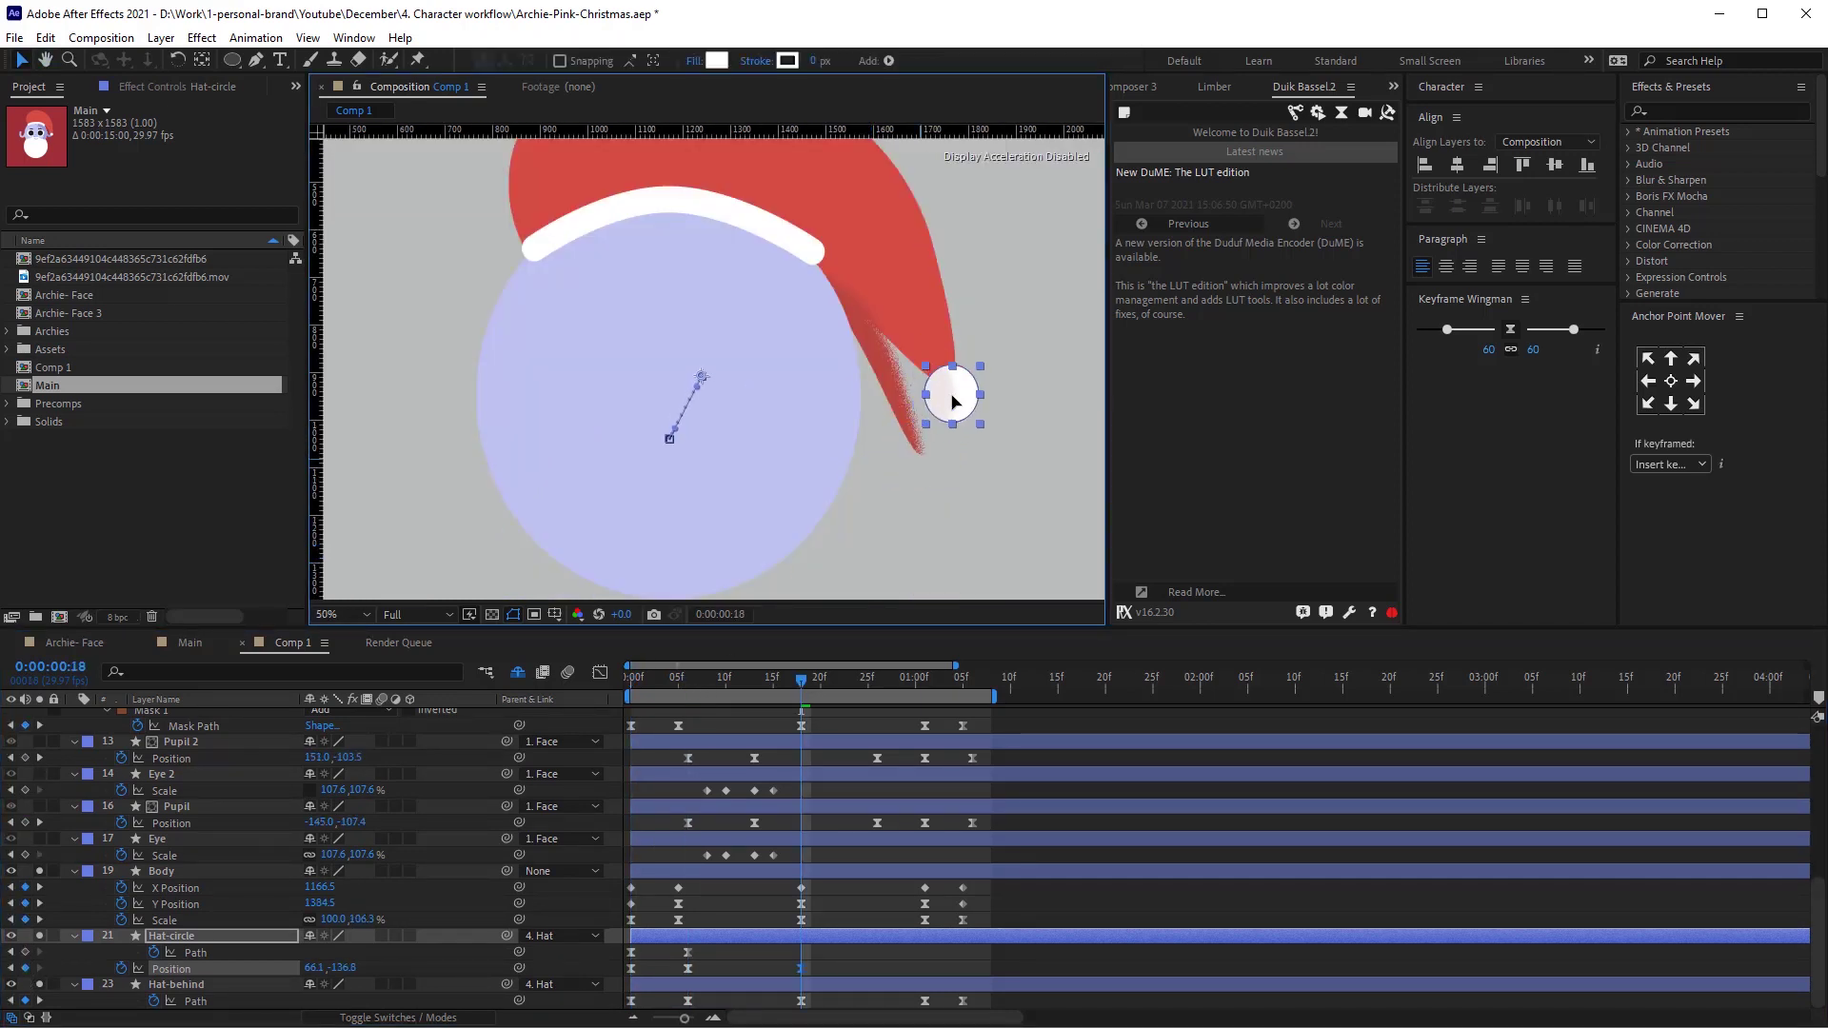
Paste a Position keyframe for Hat-circle at 0:00:01:01 and copy its starting Path and Position keyframes to 0:00:01:05.
click(925, 679)
key(ctrl+c)
key(ctrl+v)
key(k)
drag(657, 947, 602, 983)
key(ctrl+c)
key(ctrl+v)
scroll(894, 427, down, 1)
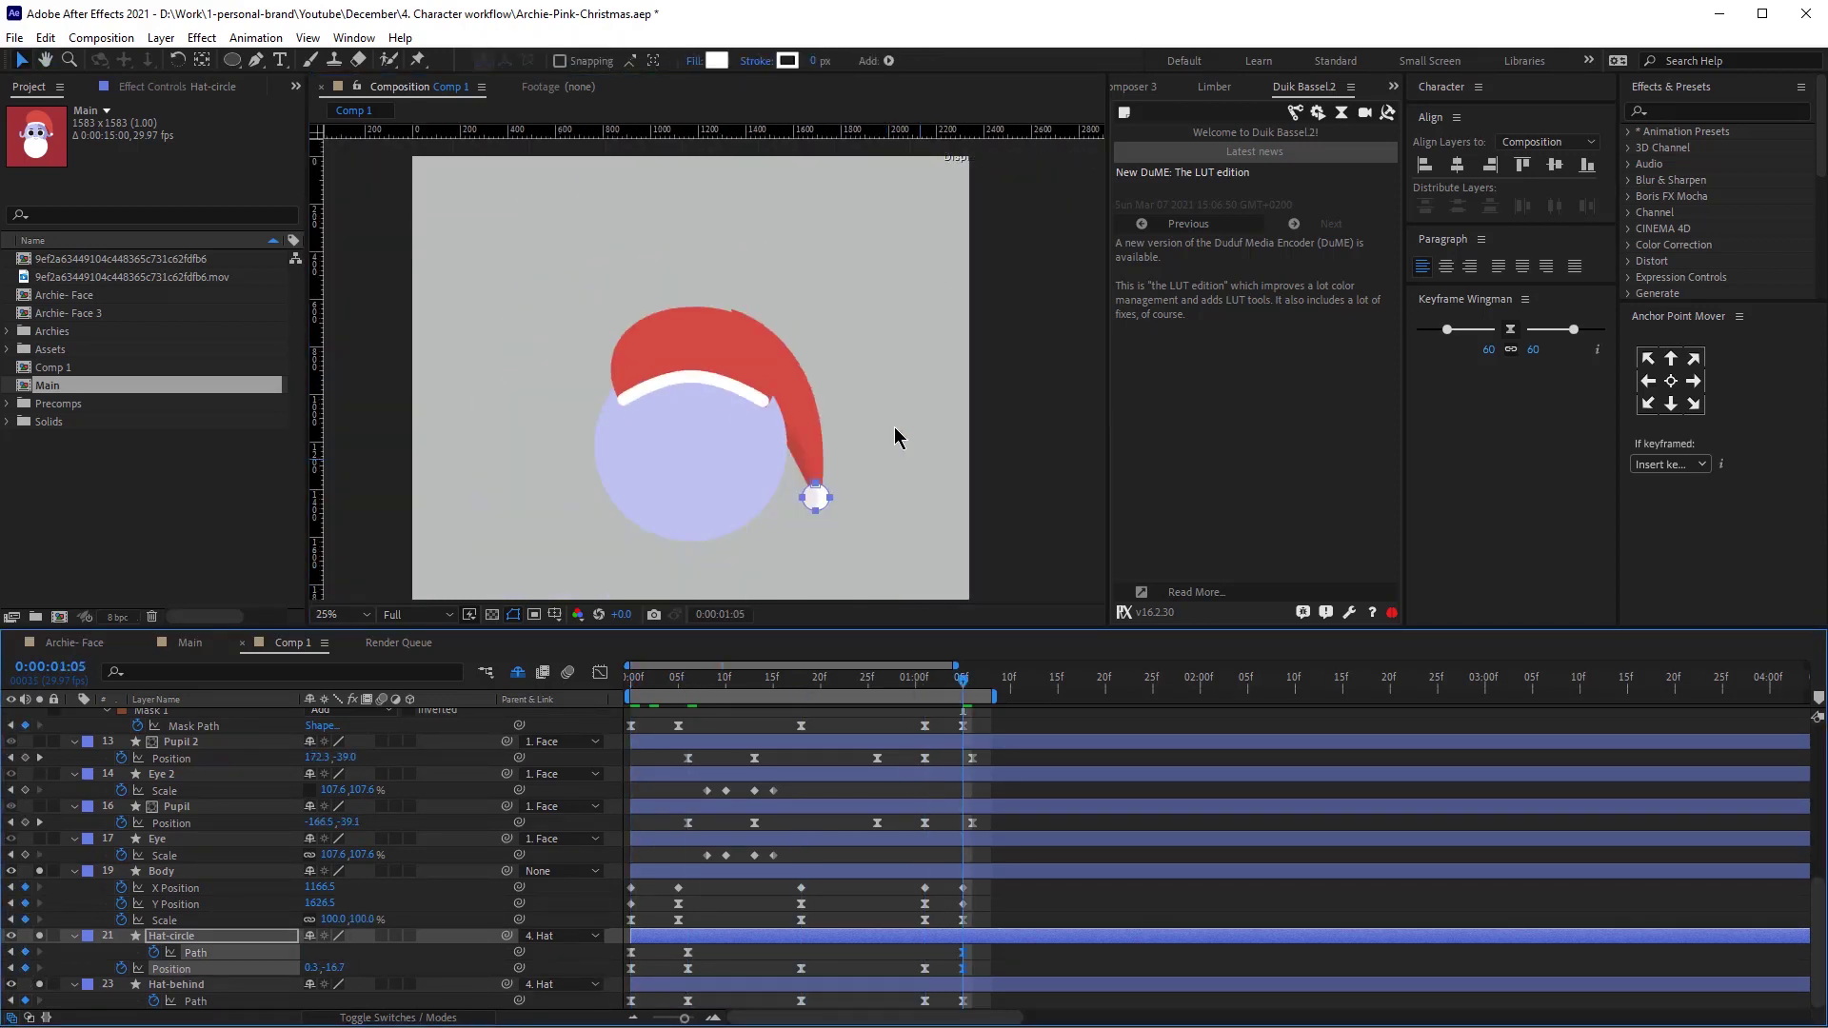
Copy the 0:00:00:06 keyframes of Hat-front's Path and the Hat layer's animated properties to 0:00:01:01.
scroll(177, 895, up, 5)
click(172, 779)
click(925, 679)
scroll(925, 771, down, 1)
scroll(925, 776, up, 1)
click(687, 797)
key(ctrl+c)
key(ctrl+v)
drag(702, 822, 674, 884)
key(ctrl+c)
key(ctrl+v)
Copy the starting keyframes of the Hat layer and Hat-front's Path to 0:00:01:06.
click(972, 679)
drag(645, 790, 621, 881)
key(ctrl+c)
key(ctrl+v)
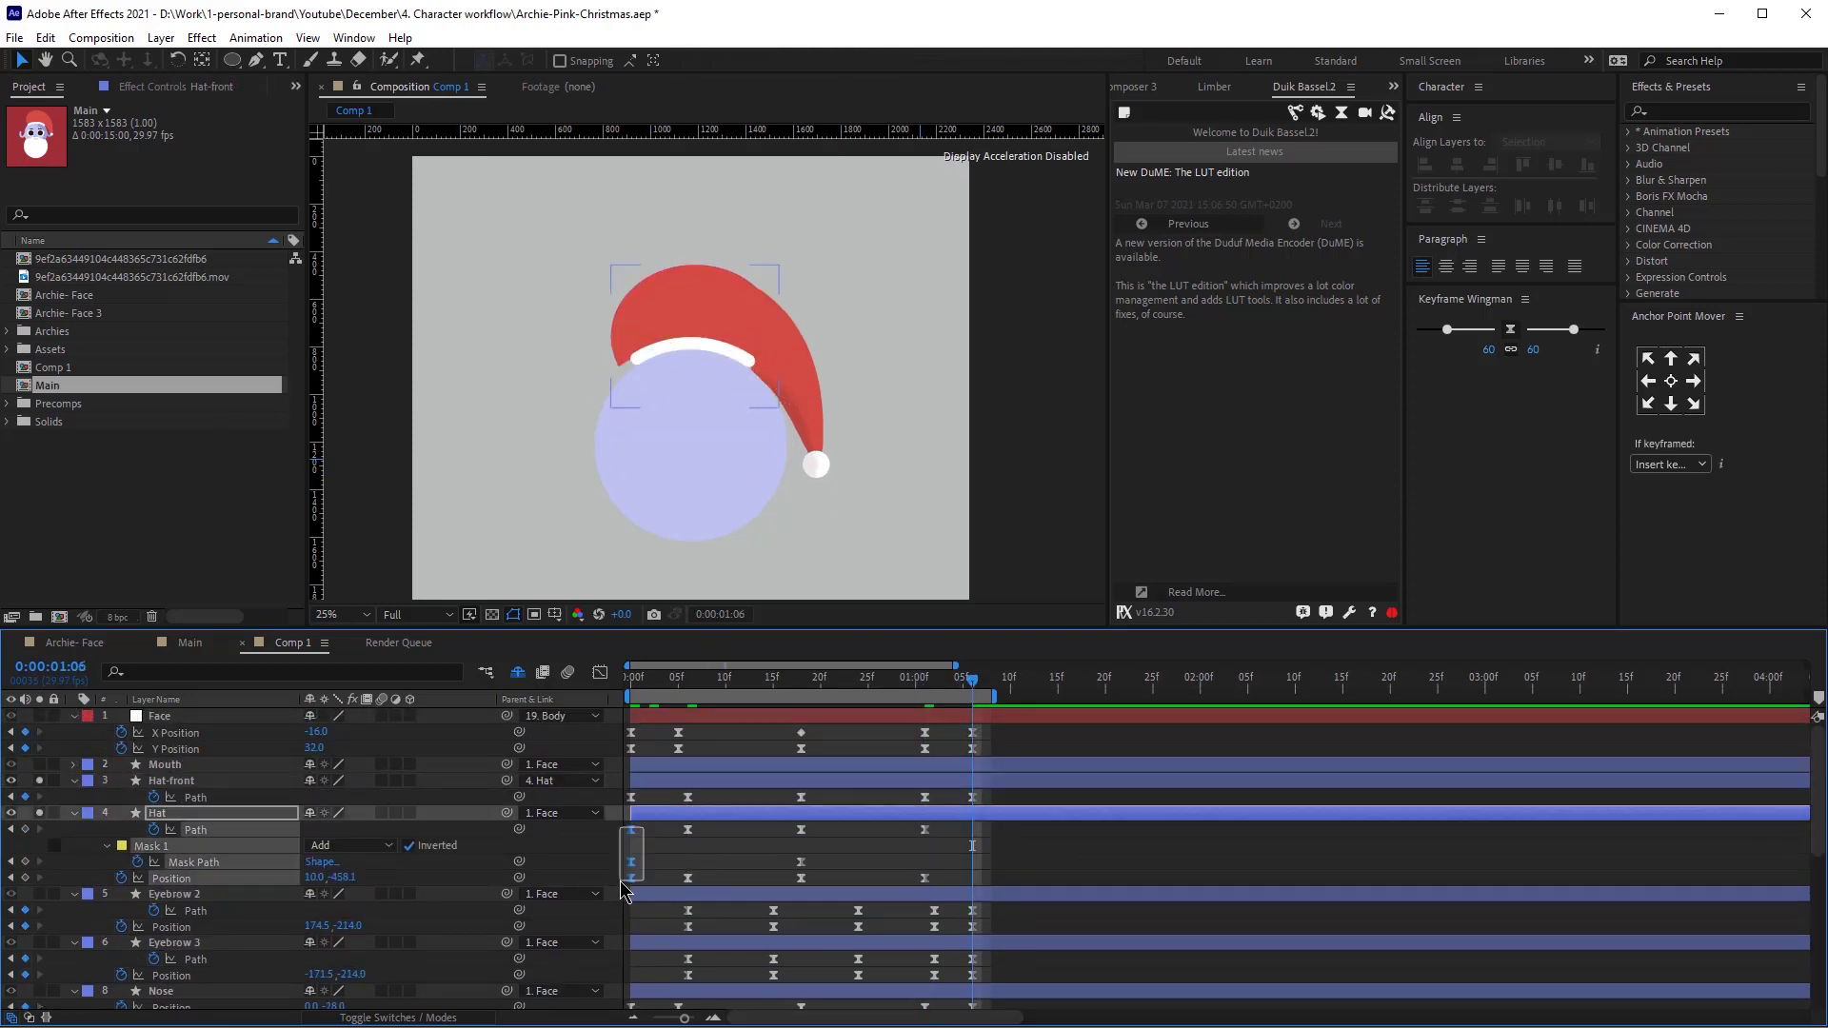
key(ctrl+c)
key(ctrl+v)
drag(646, 790, 626, 801)
key(ctrl+c)
key(ctrl+v)
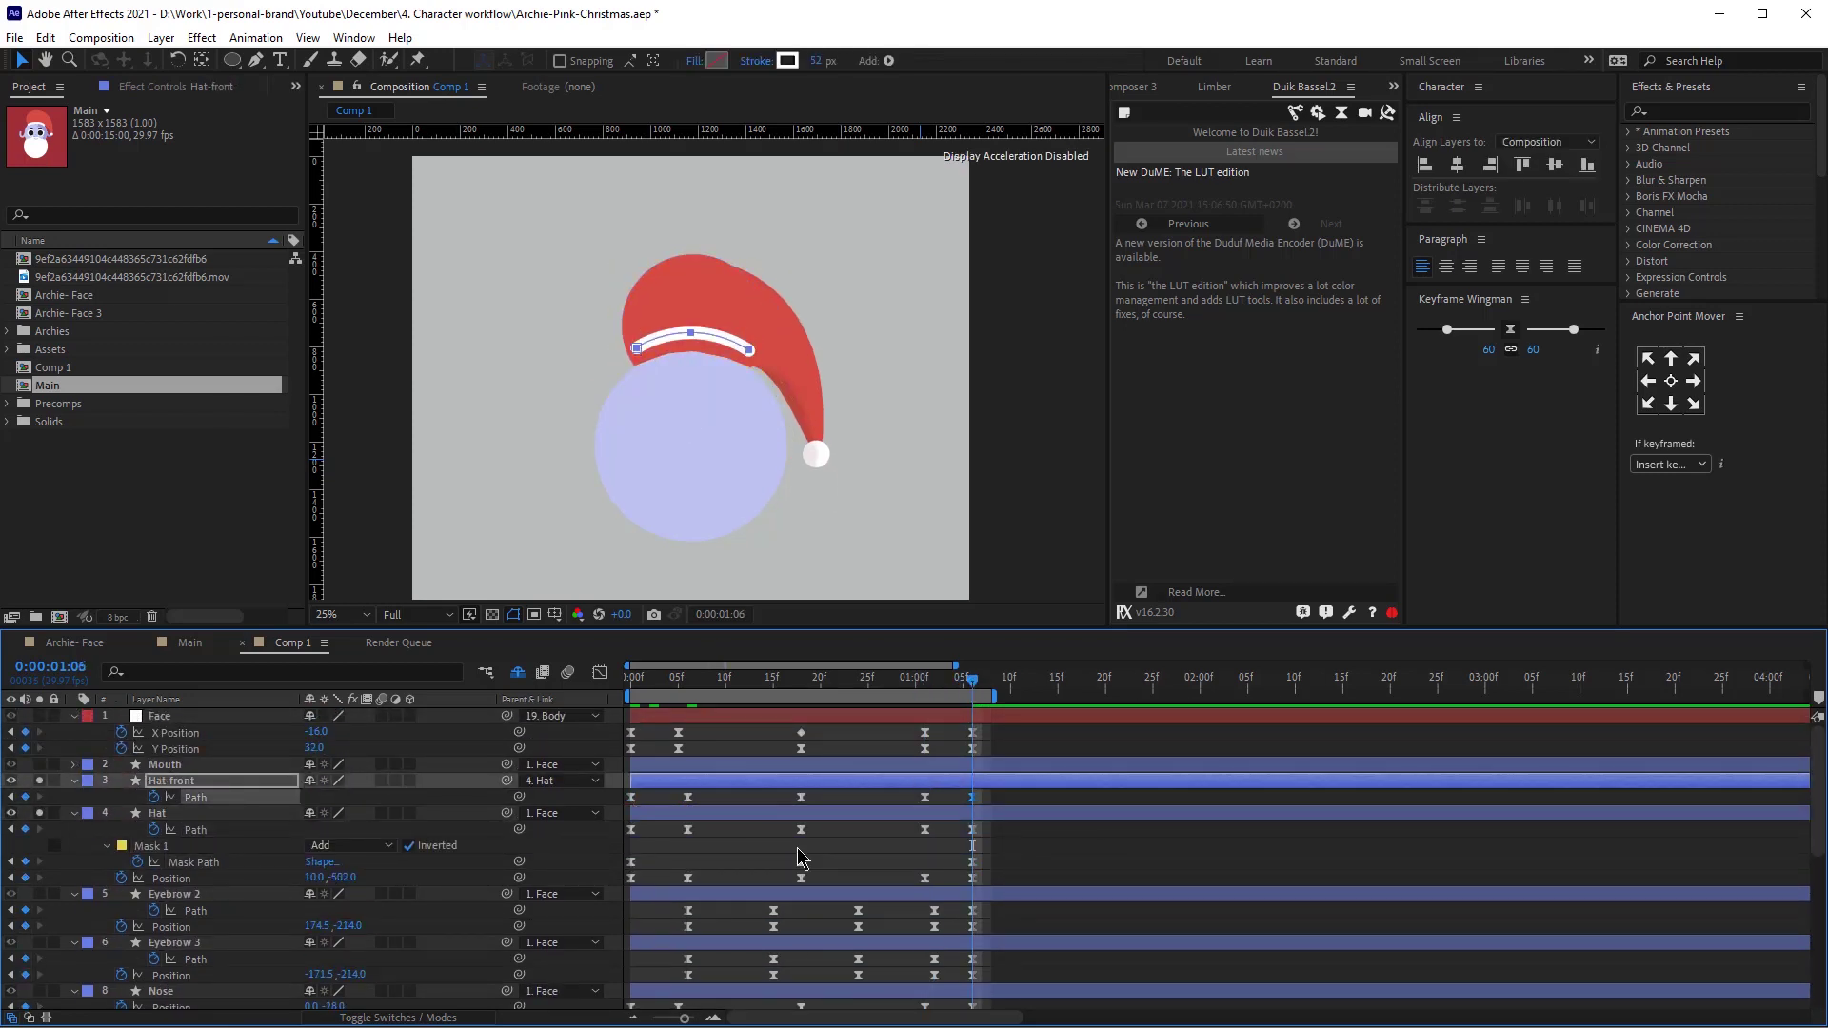
Raise Hat-front onto the hat's lower edge with a Position keyframe at 0:00:00:18, and add another at 0:00:01:01.
scroll(798, 848, down, 3)
scroll(798, 848, down, 6)
click(965, 682)
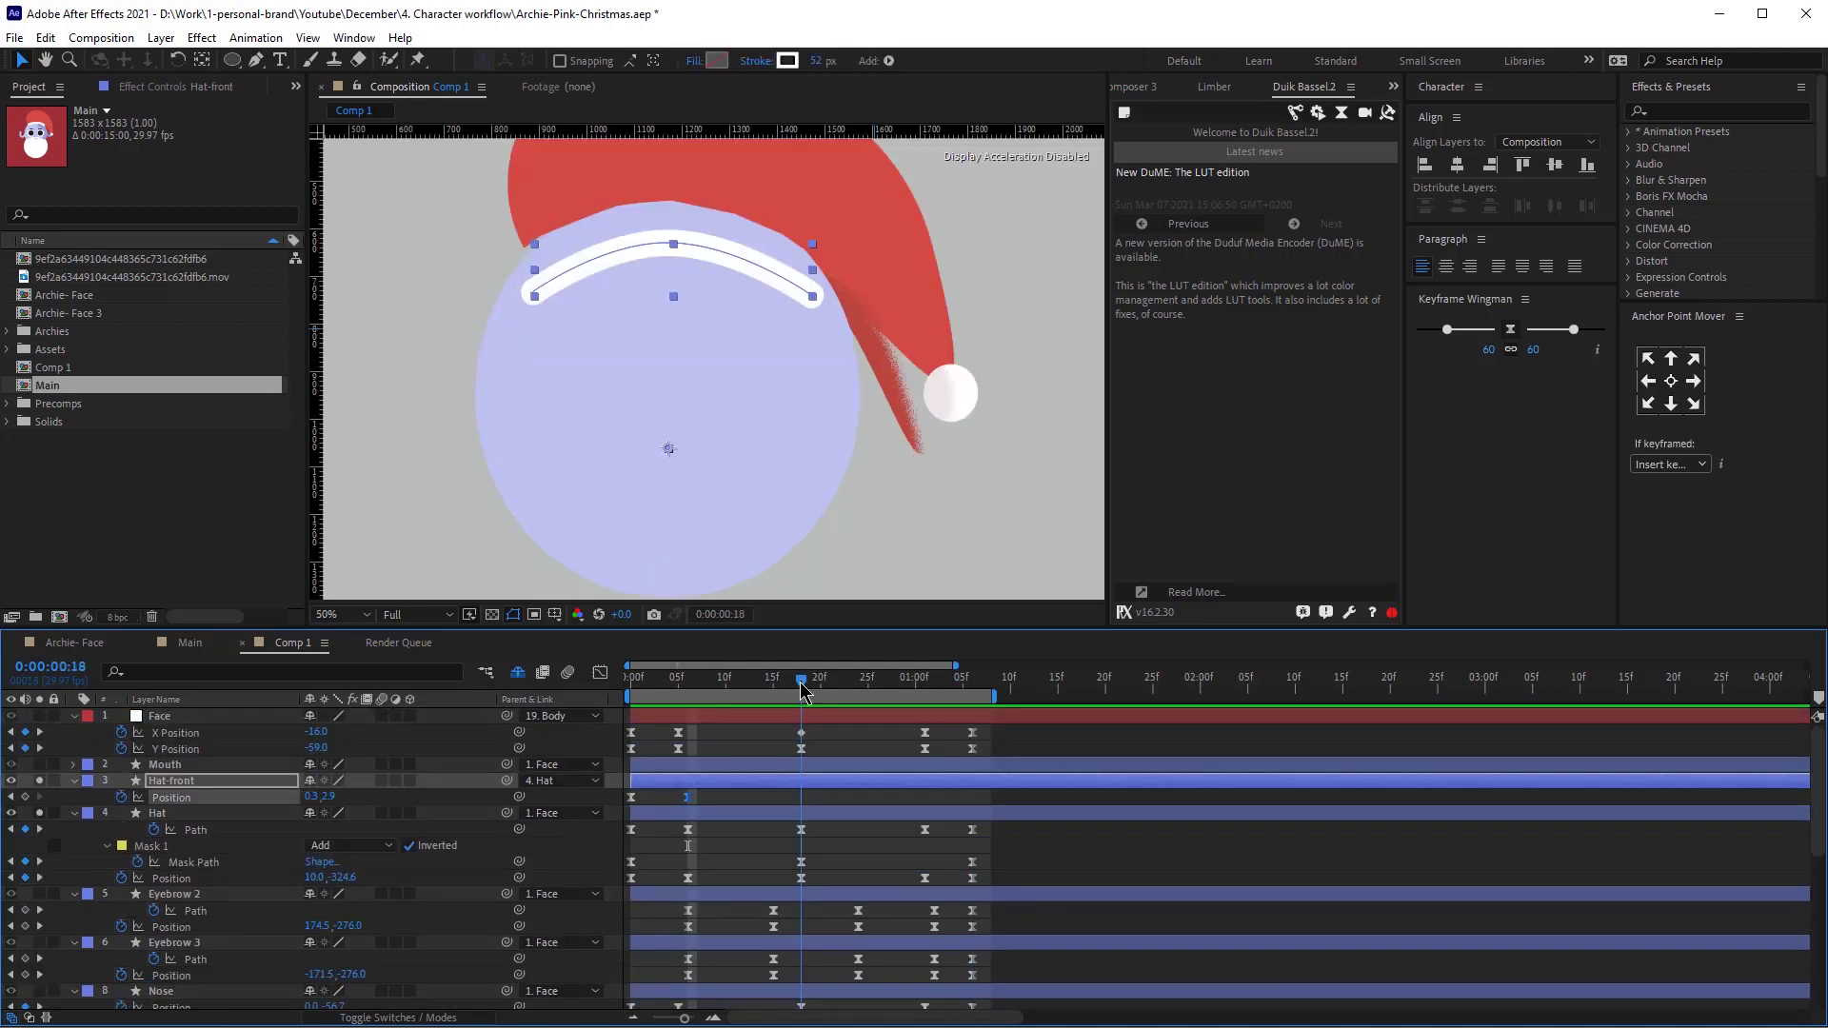
drag(727, 271, 727, 217)
click(924, 686)
click(24, 797)
Copy Hat-front's starting Position keyframe to 0:00:01:06.
click(972, 686)
click(631, 797)
key(ctrl+c)
key(ctrl+v)
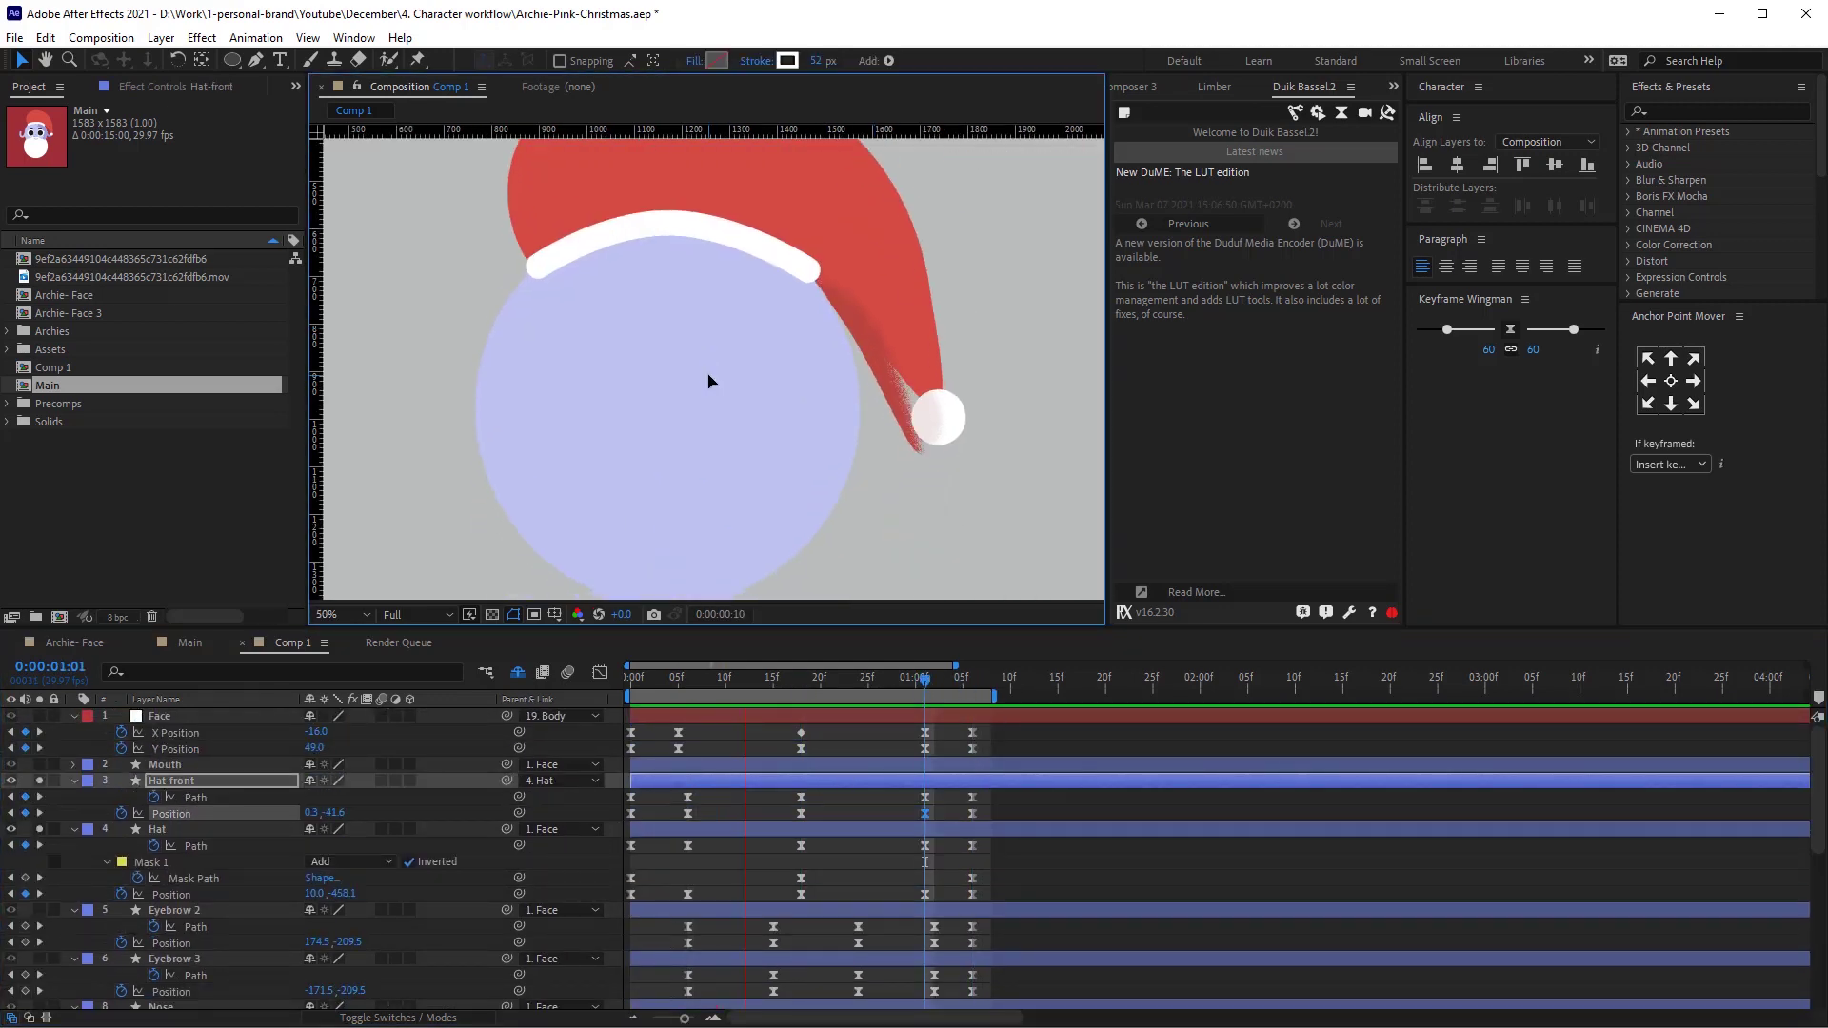
Reshape Hat-Noise's Mask Path at 0:00:00:18 so its upper vertex and curve follow the raised hat tail.
scroll(708, 379, down, 3)
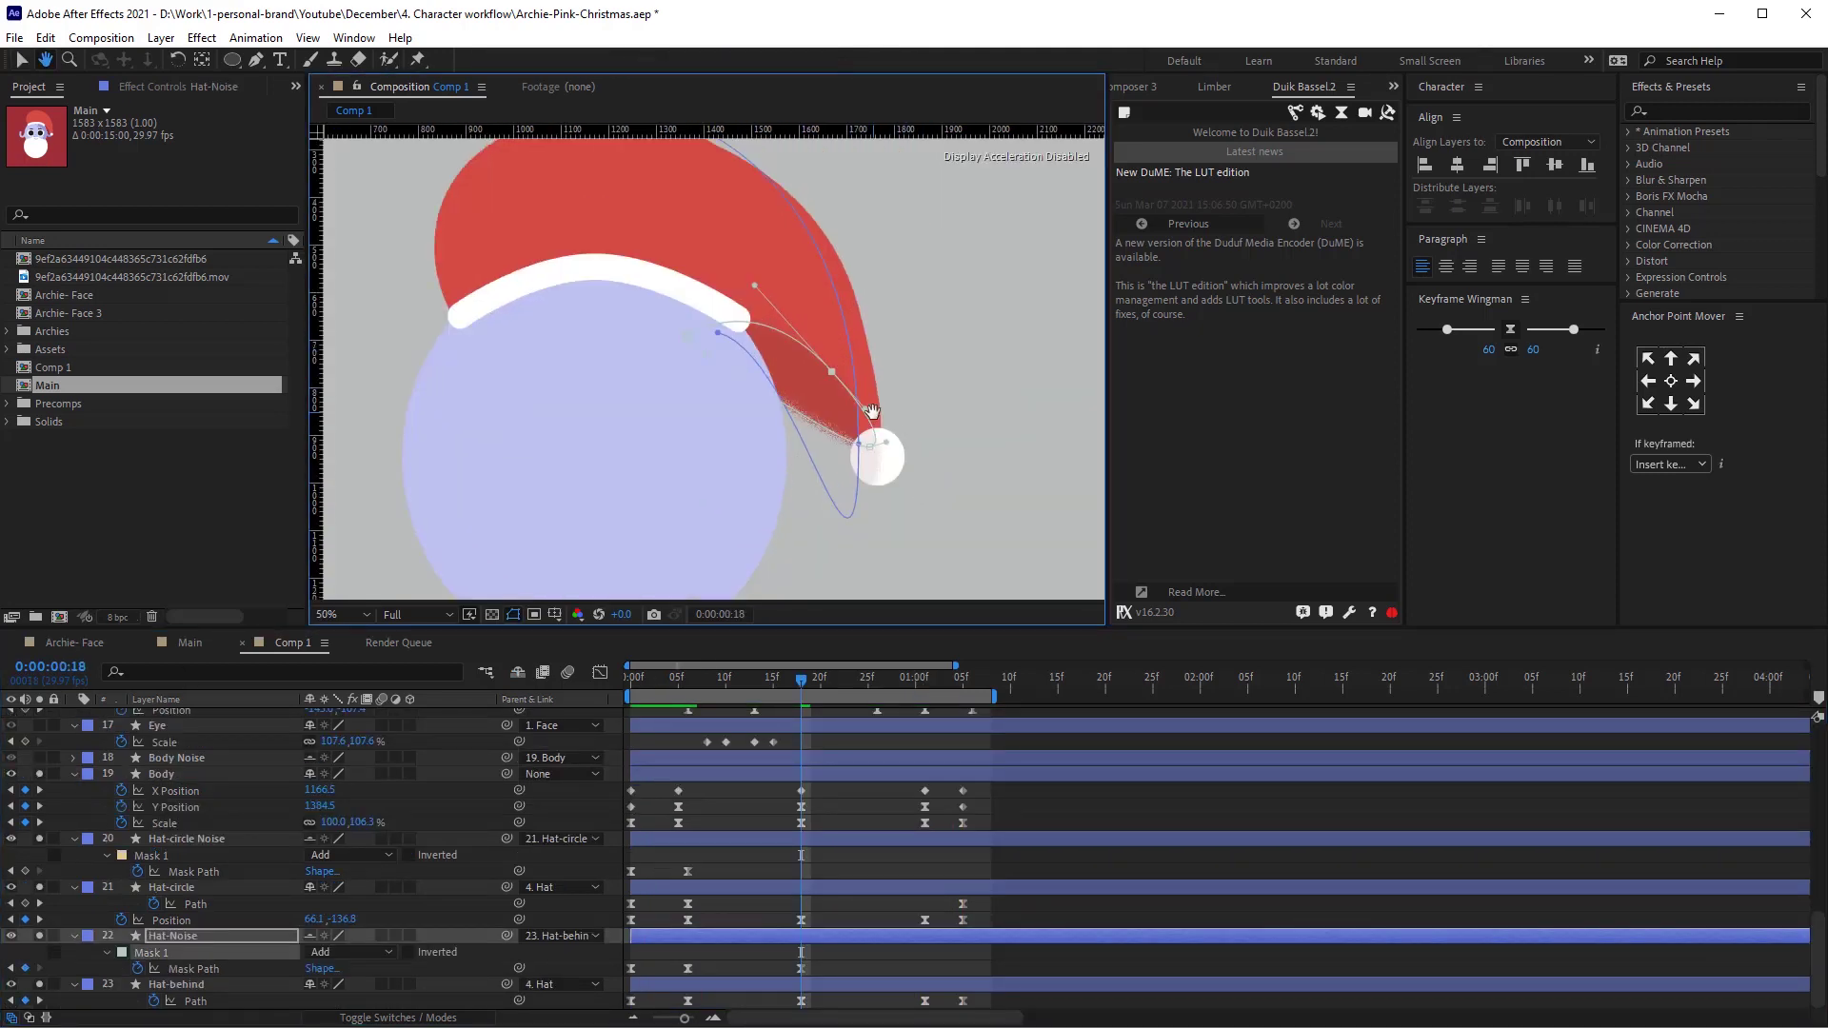
scroll(872, 411, up, 1)
drag(662, 303, 762, 207)
mouse_move(696, 335)
mouse_down()
mouse_move(771, 247)
mouse_move(743, 256)
mouse_up()
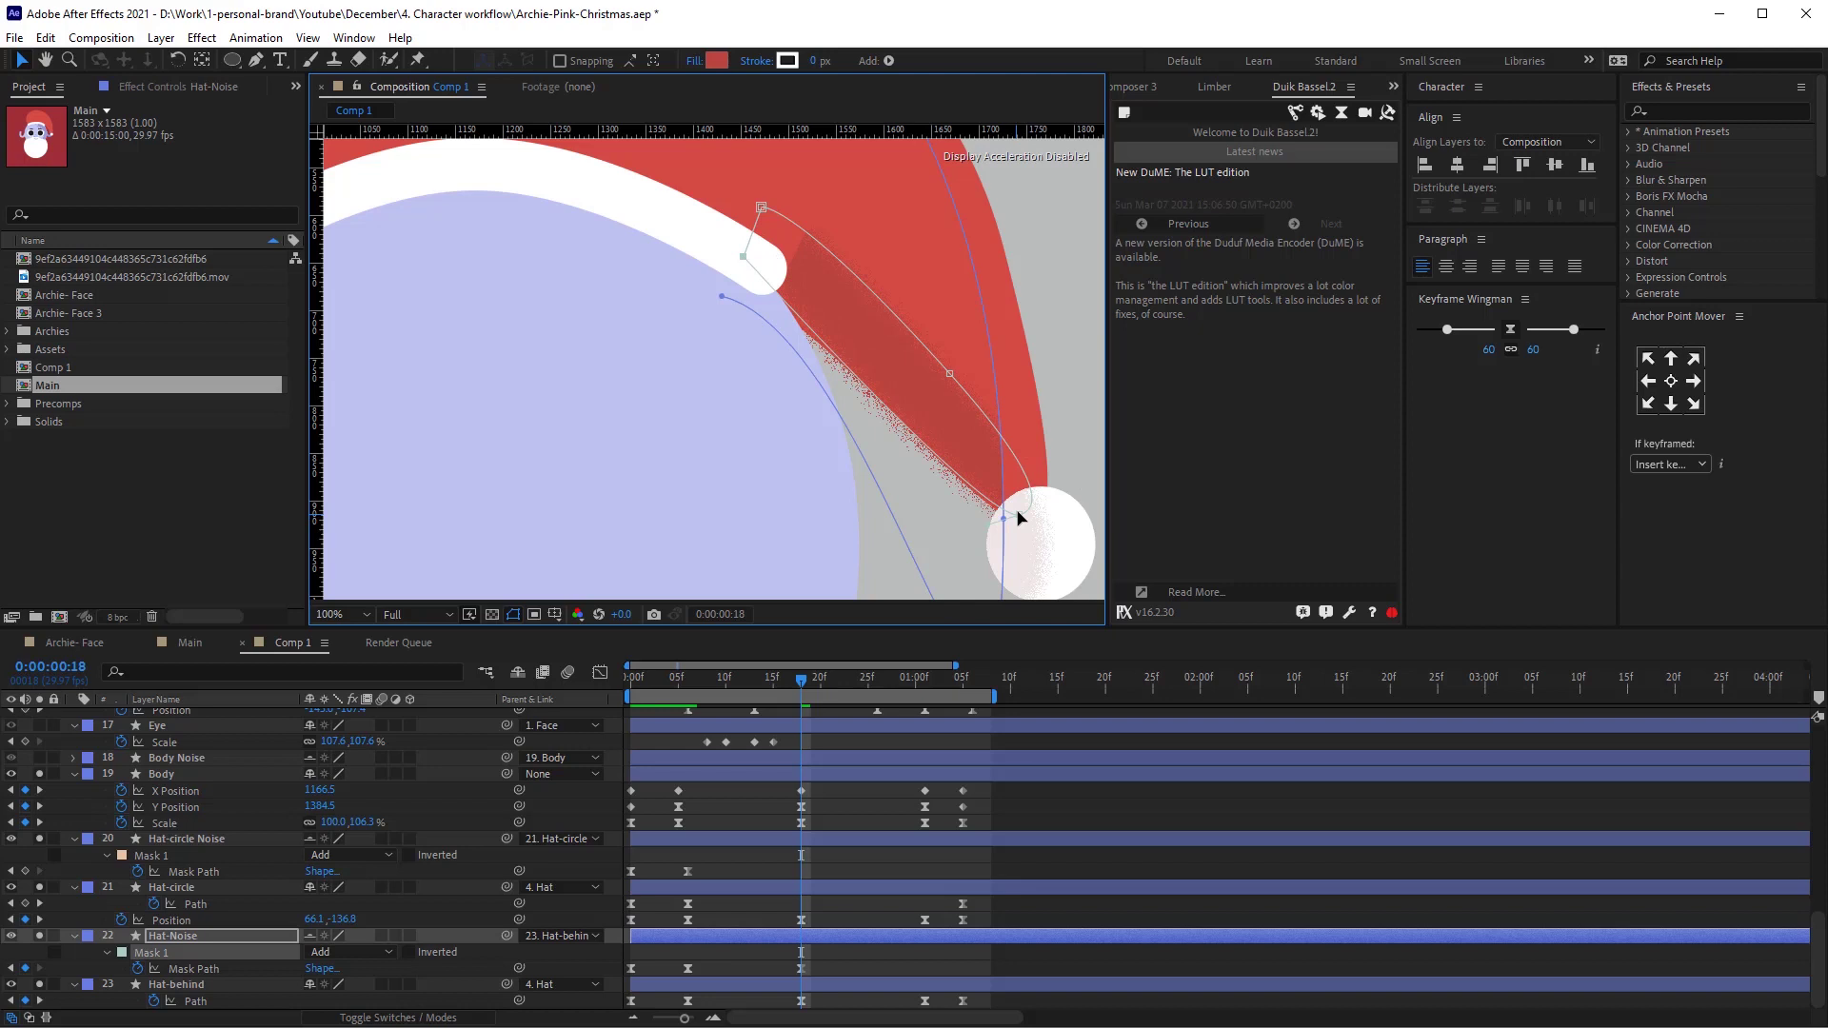
scroll(841, 510, down, 1)
Expand Hat-Noise's contents to reveal the Path property of Shape 1.
click(75, 937)
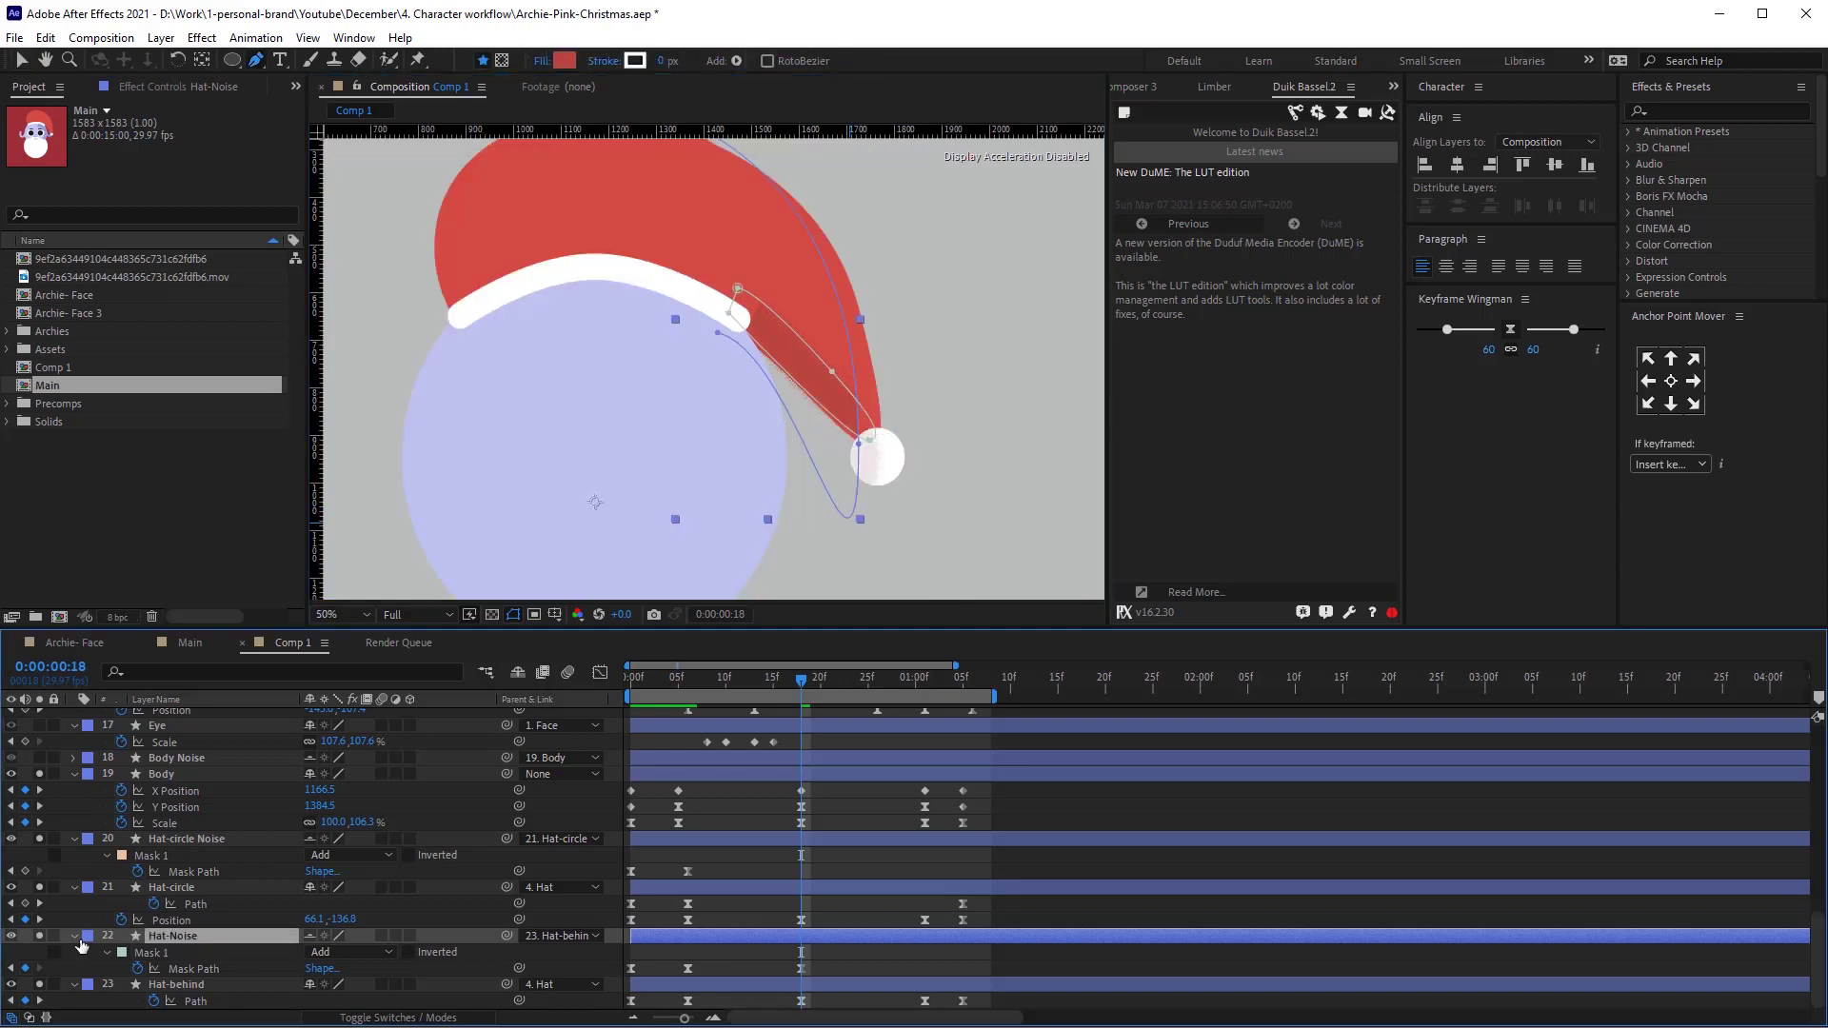
click(75, 965)
click(90, 888)
click(106, 906)
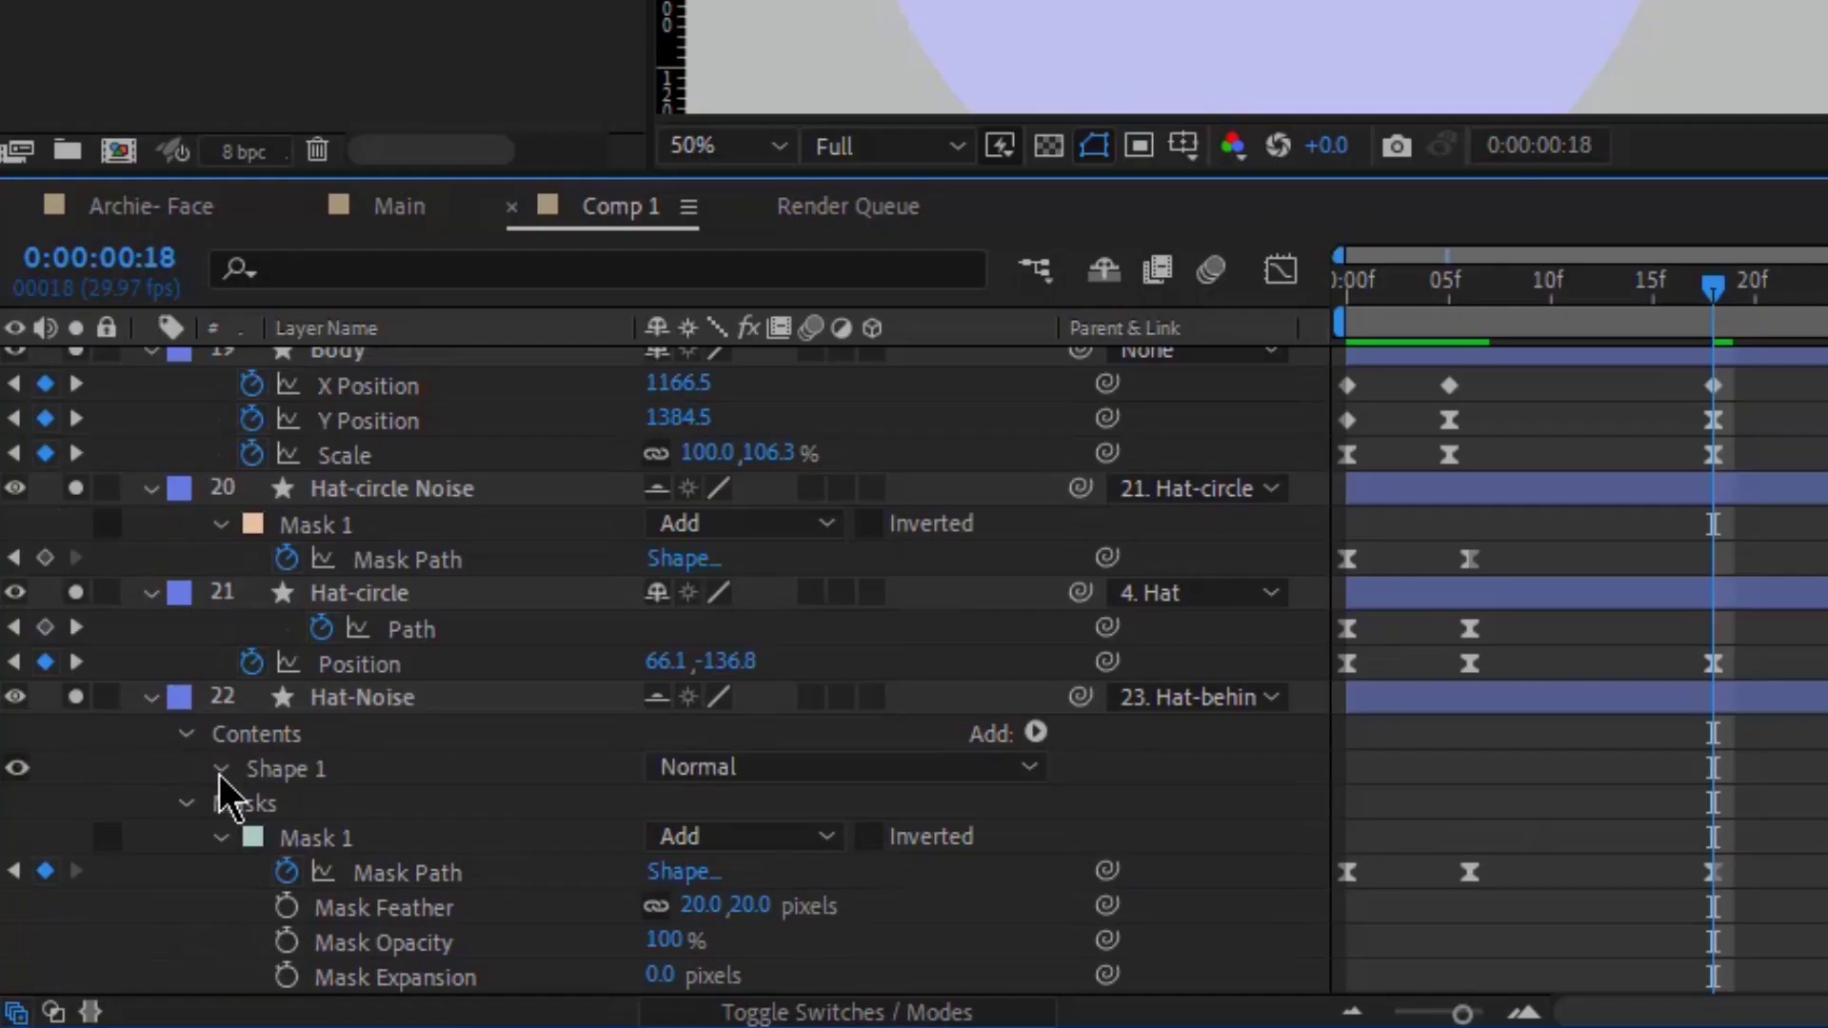
click(221, 770)
click(255, 811)
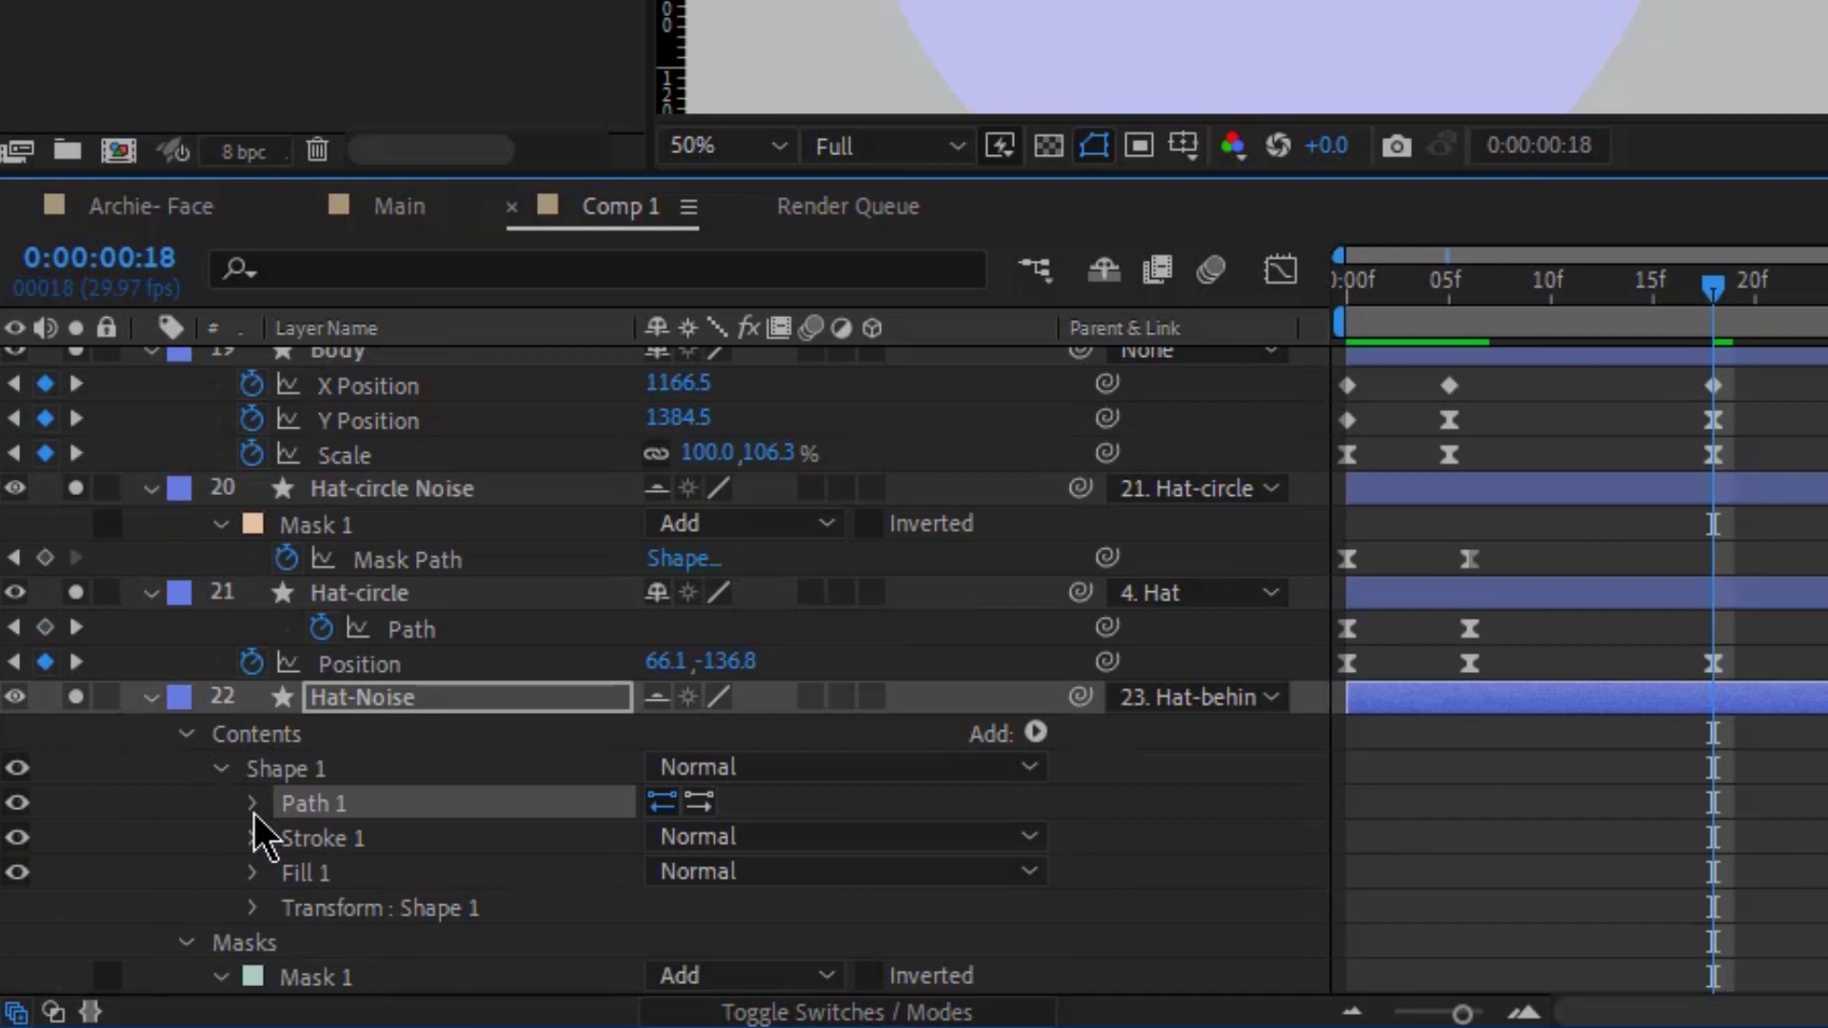
click(252, 804)
Copy all of Hat-behind's Path keyframes onto Hat-Noise's Path property, starting at 0:00:00:00.
scroll(413, 848, down, 3)
click(371, 942)
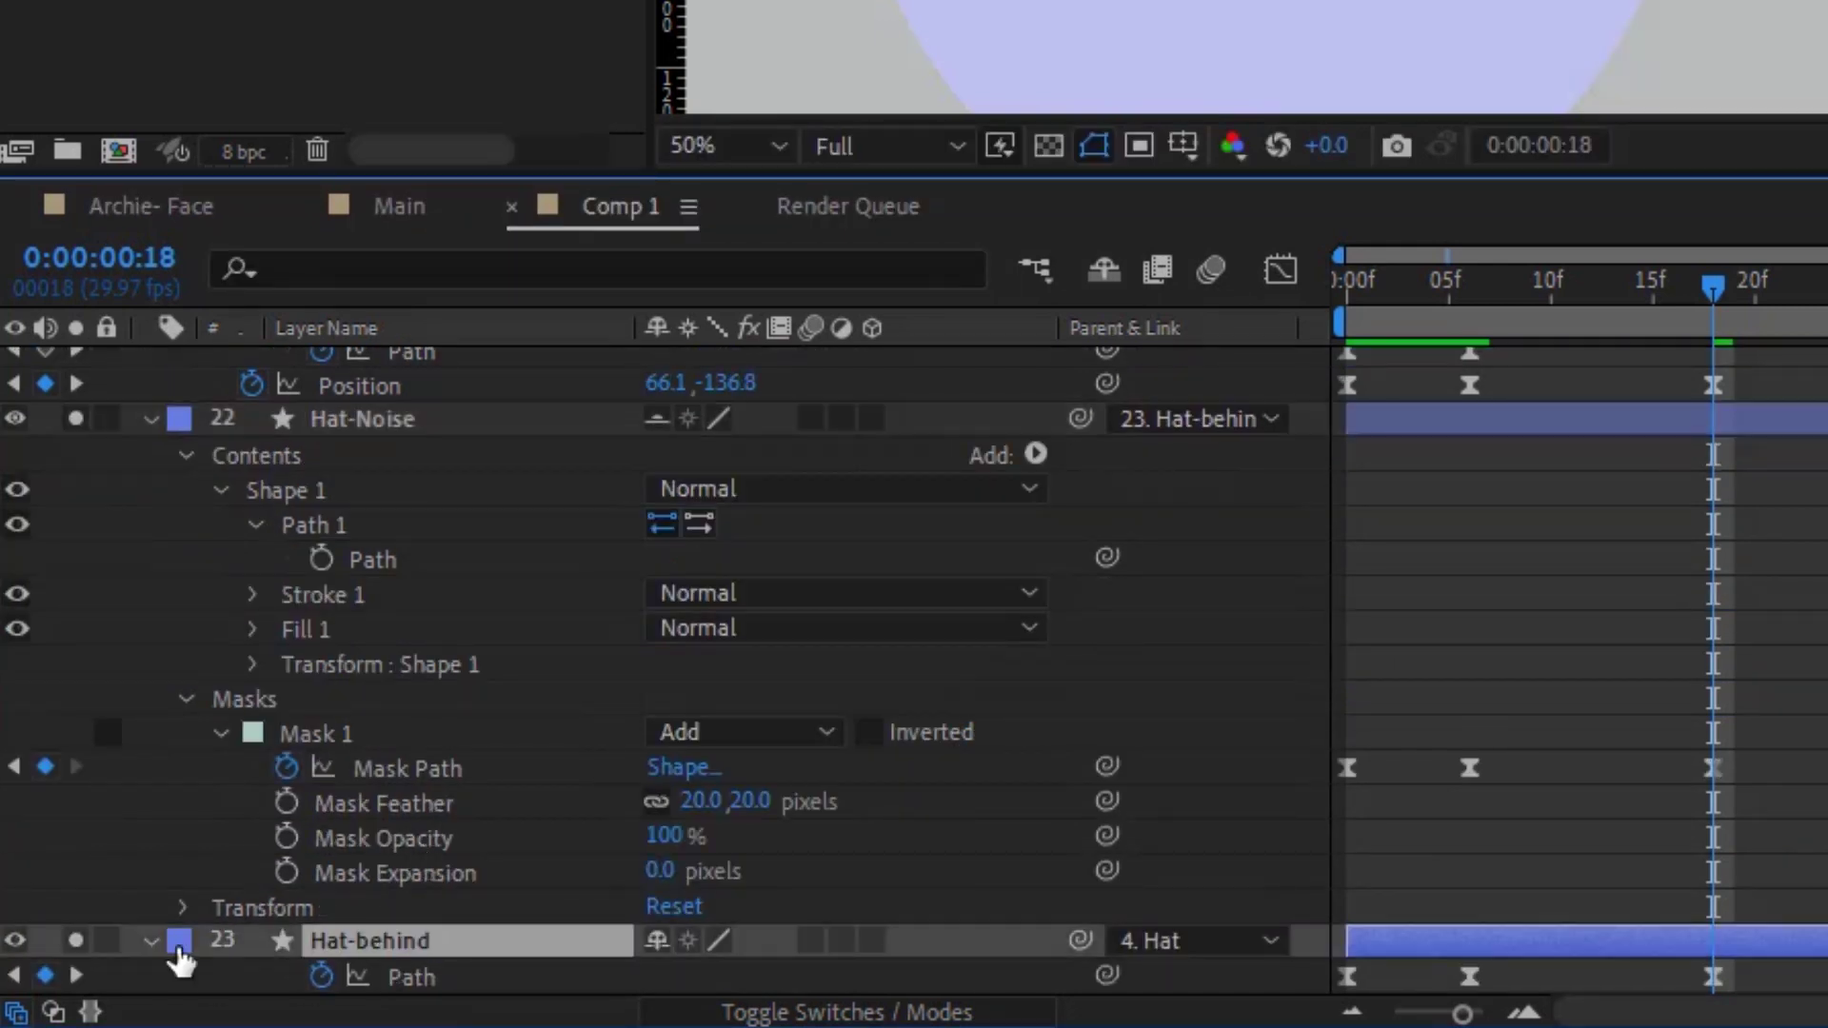
click(151, 942)
click(151, 975)
scroll(291, 807, down, 3)
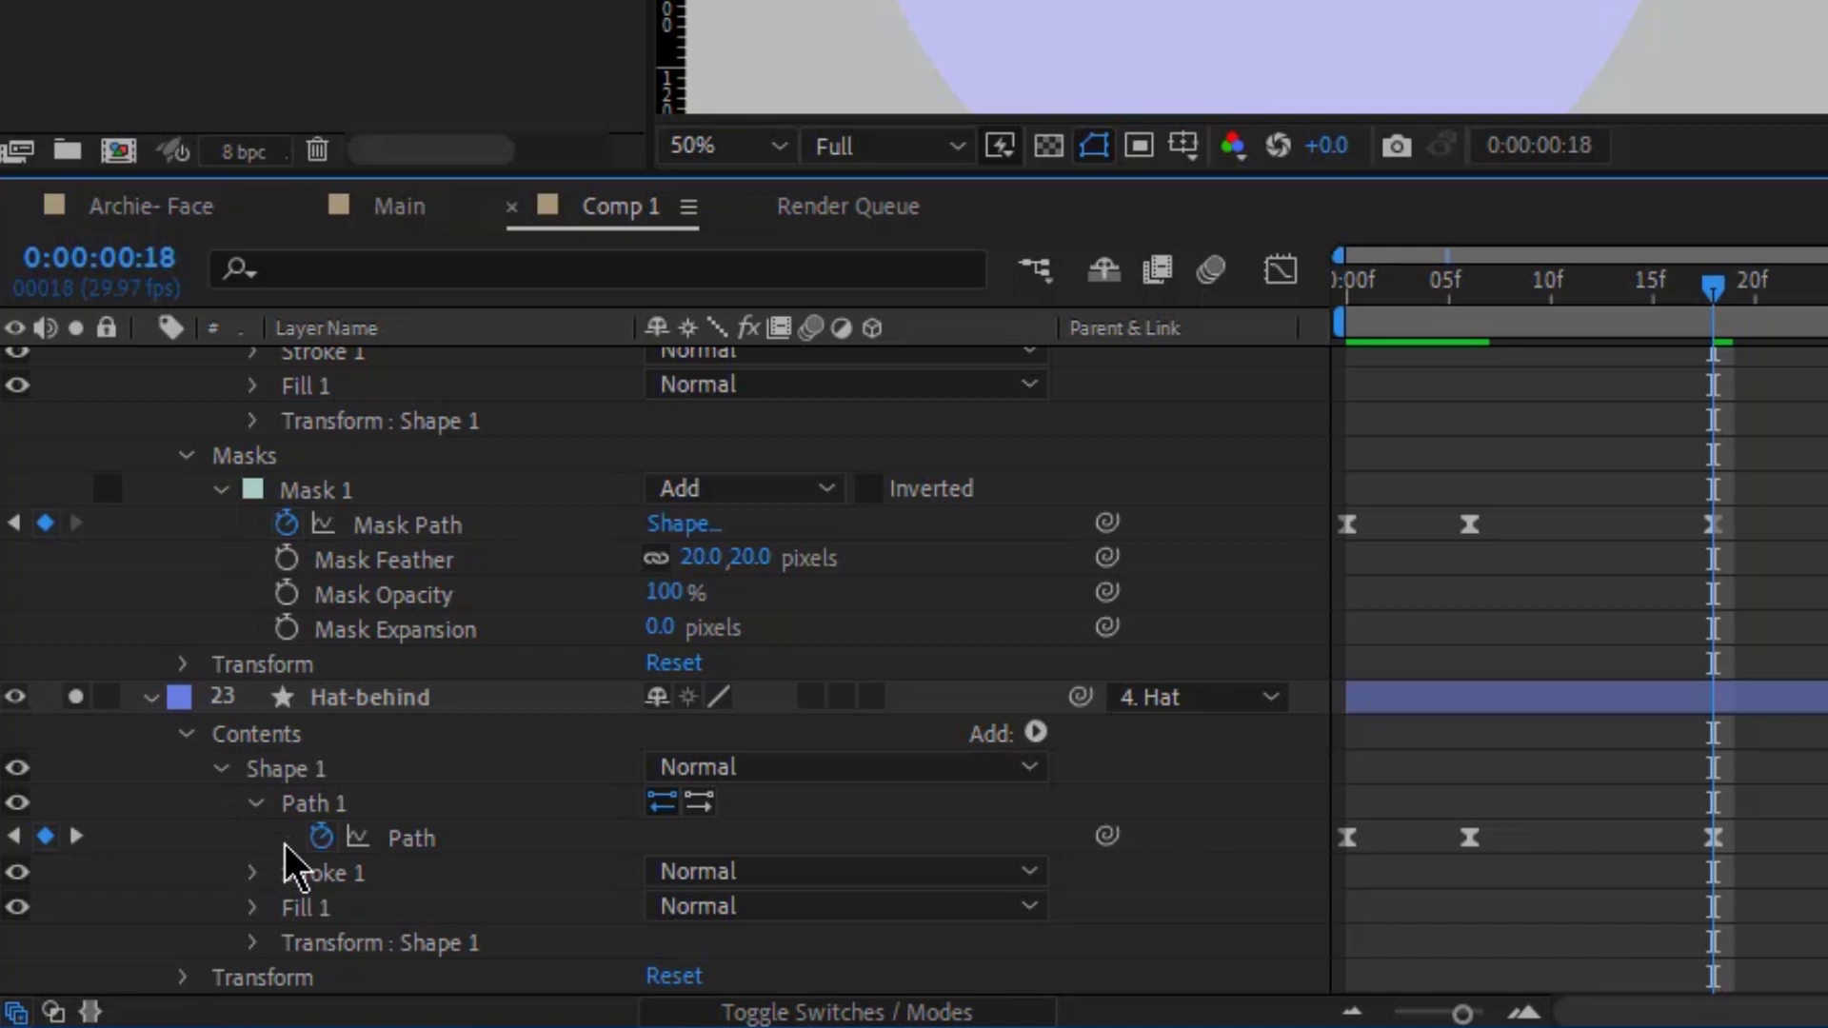
click(288, 843)
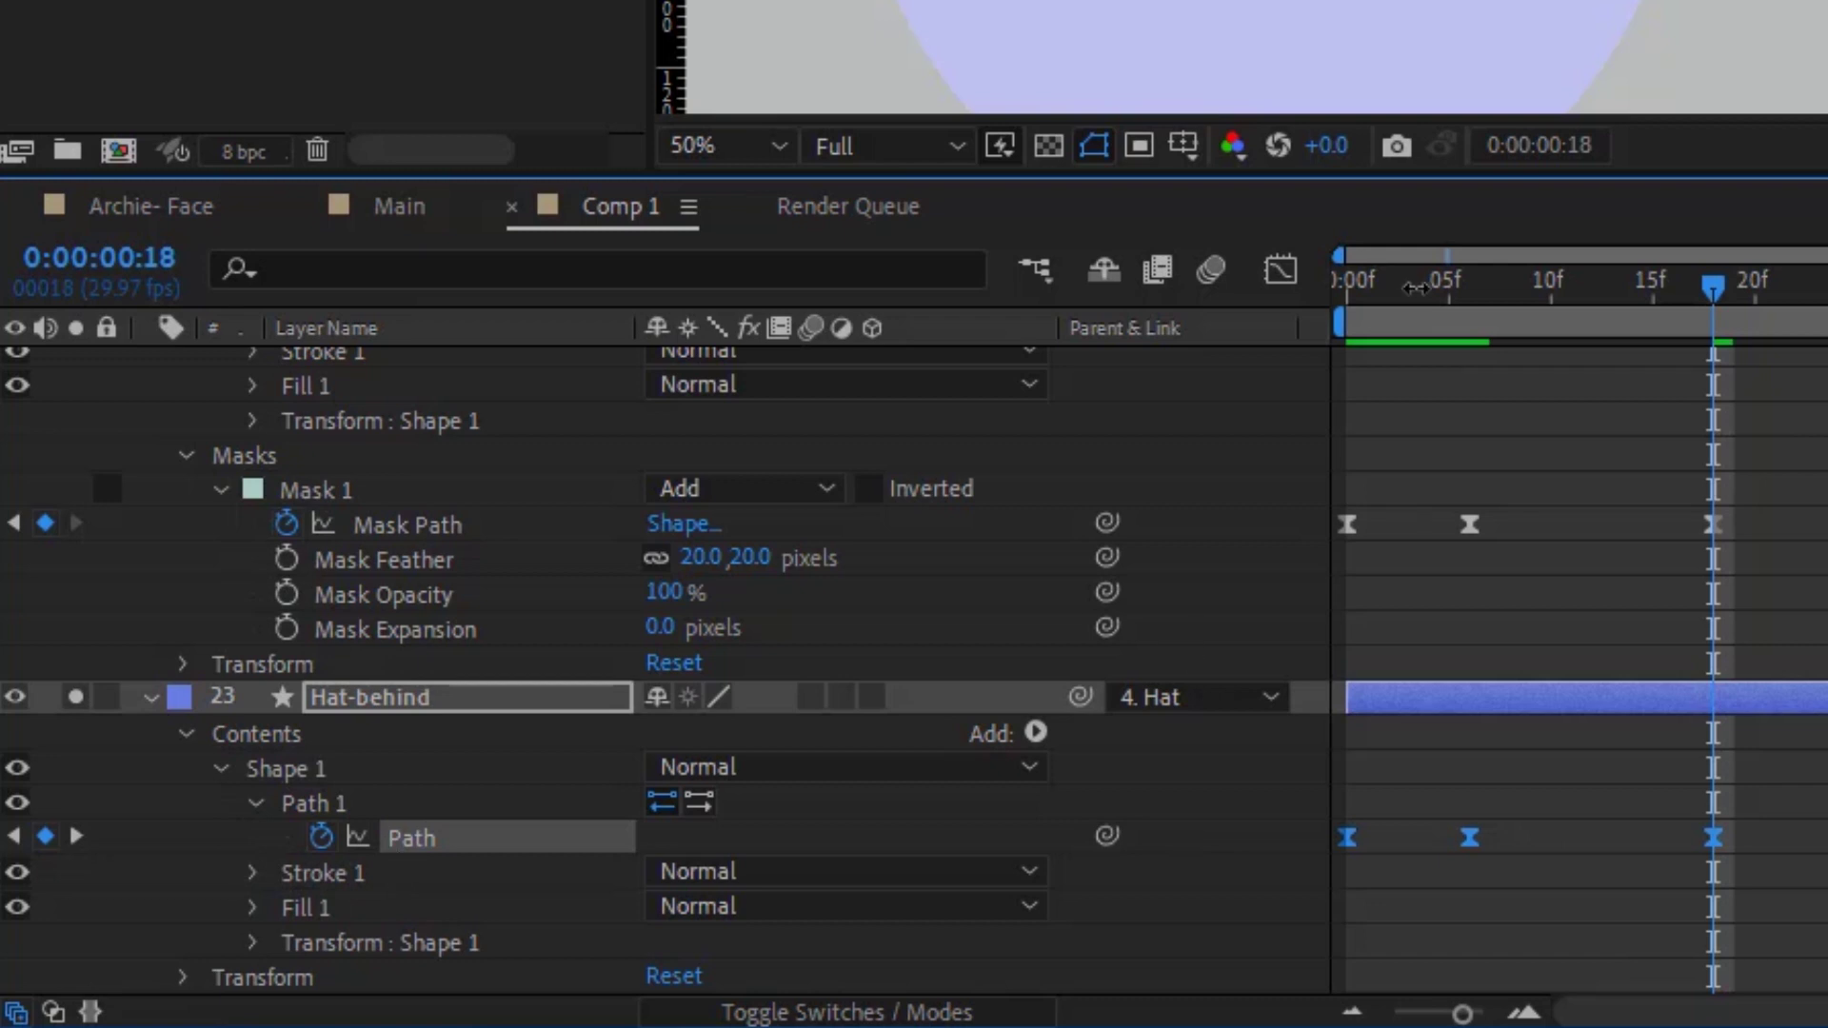
key(Home)
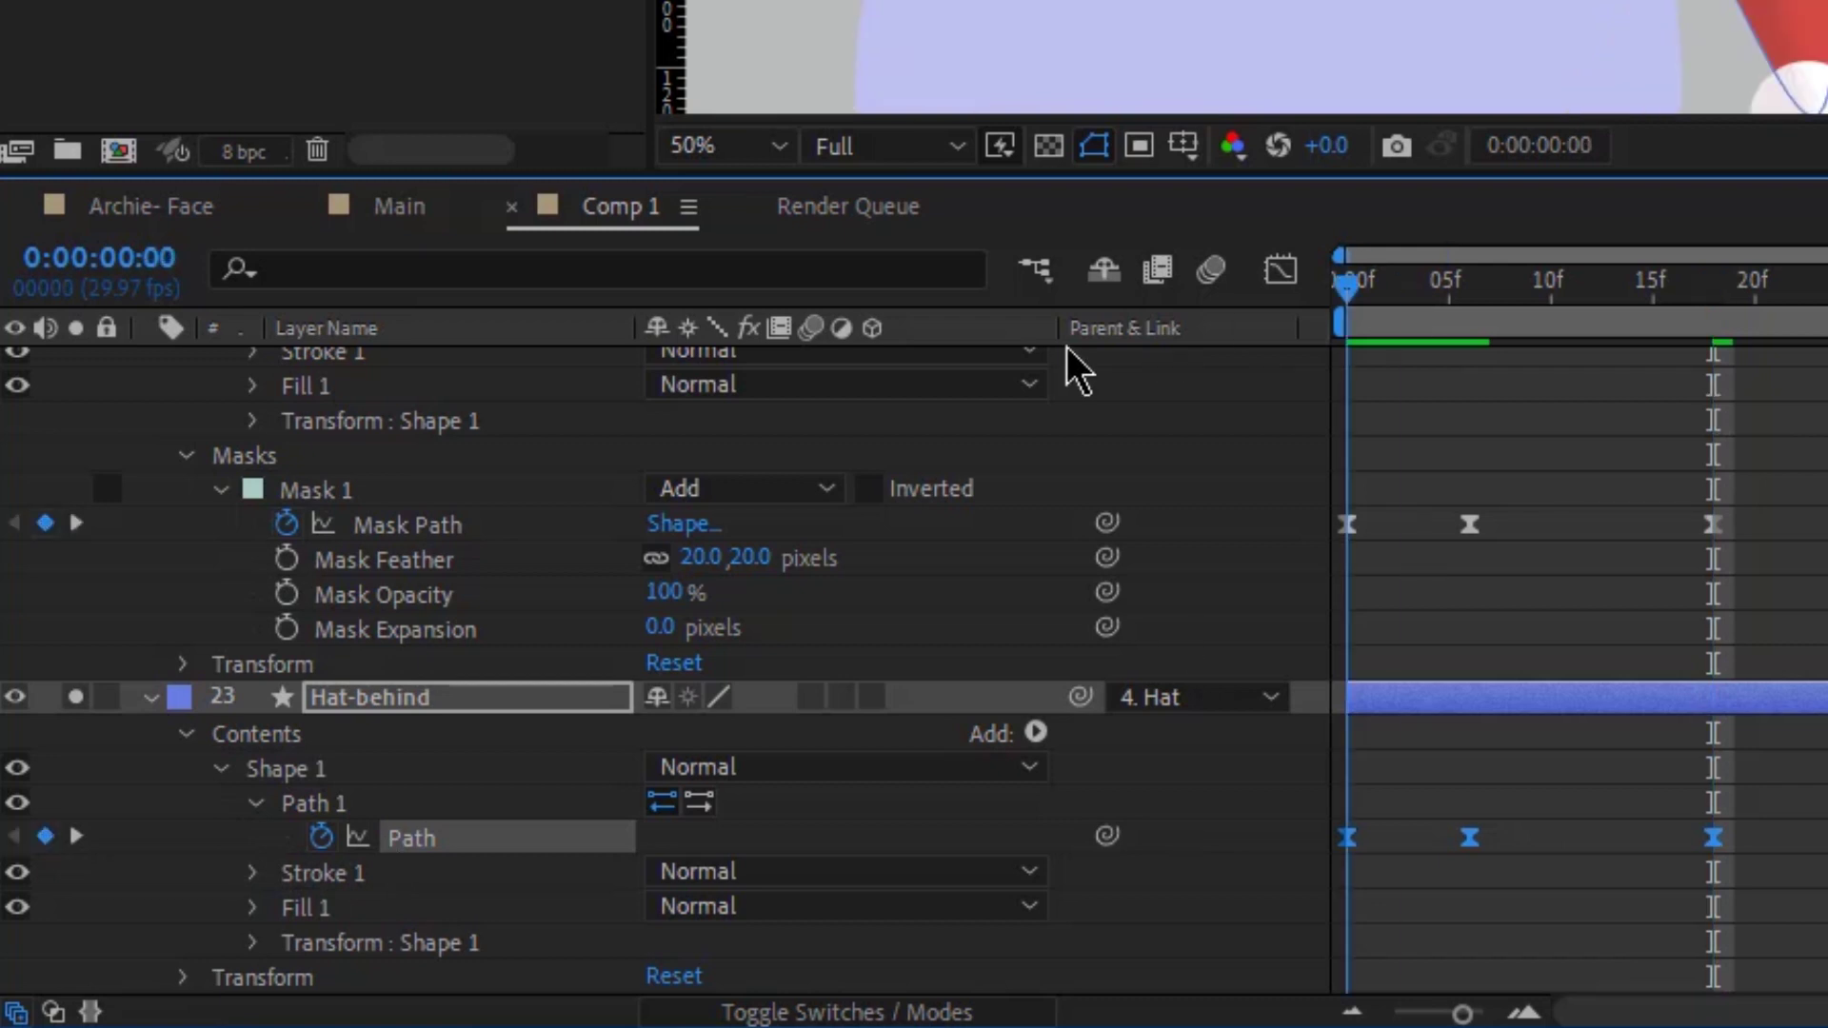
scroll(1075, 372, up, 3)
click(310, 525)
Adjust the lower end of Hat-Noise's mask beside the pom-pom at 0:00:00:18 to fit the hat tail.
click(1470, 278)
drag(1469, 285, 1717, 297)
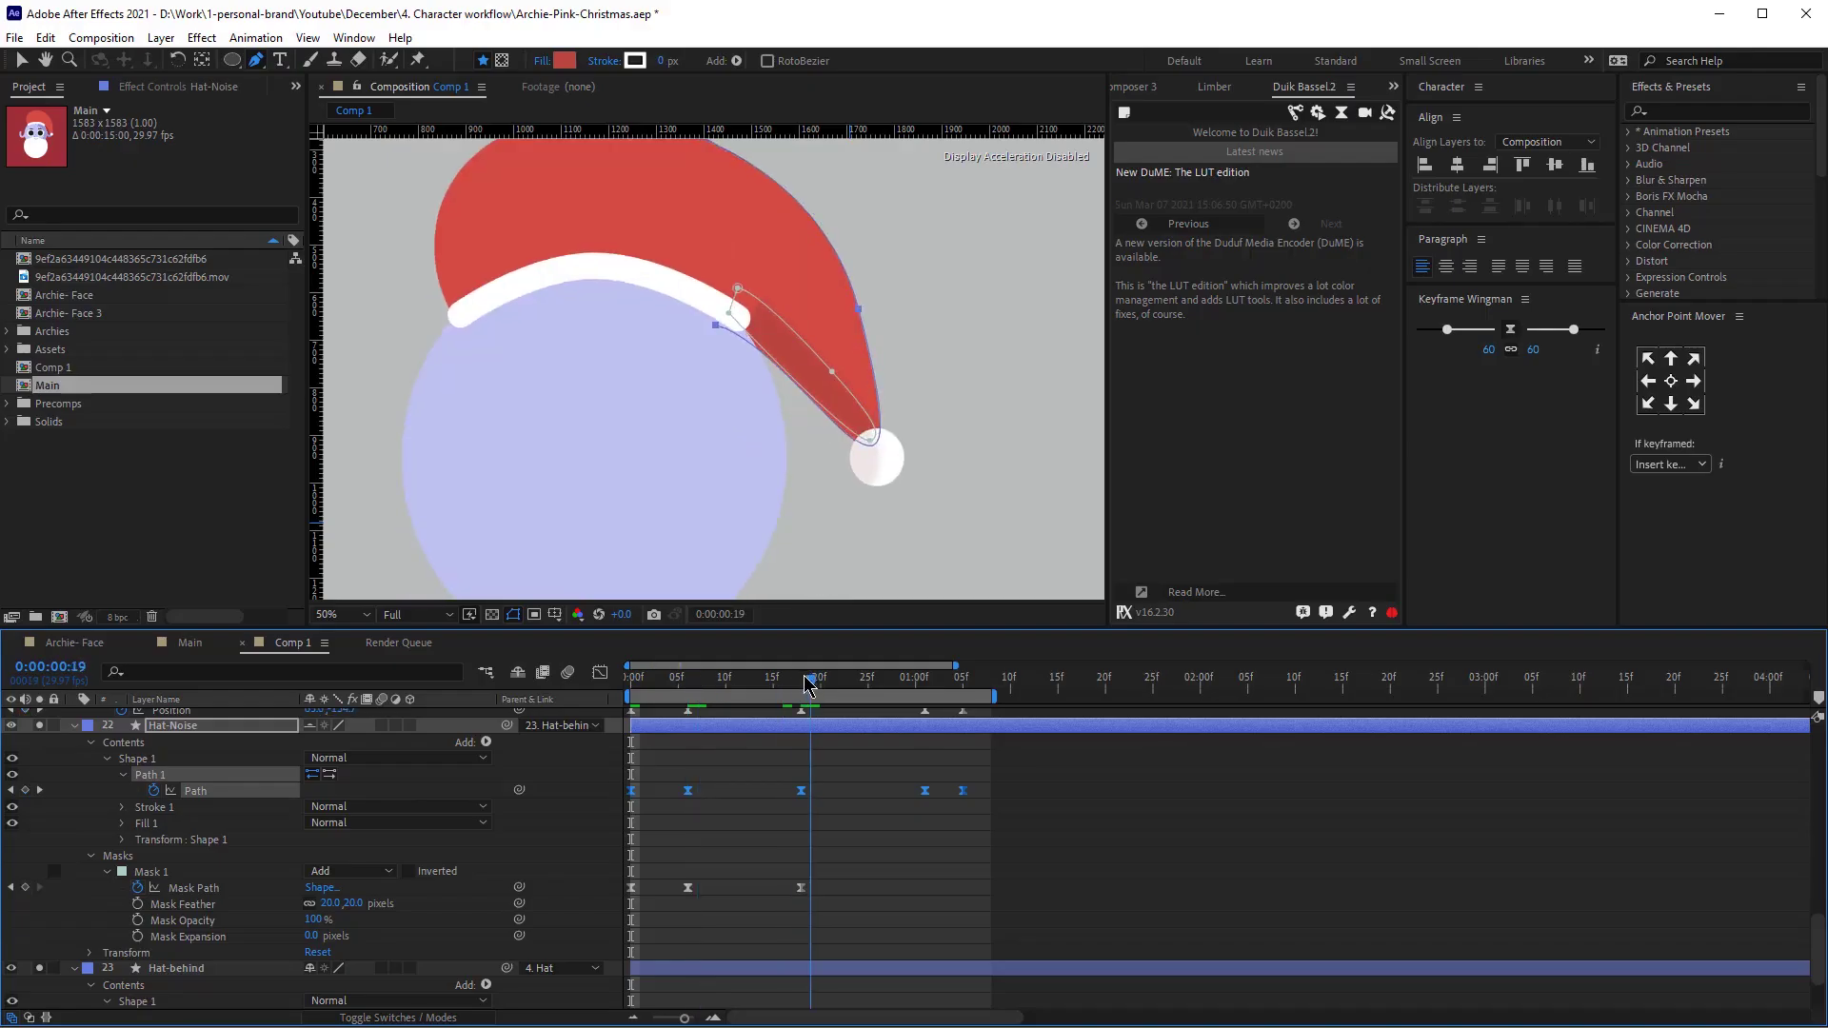
click(821, 747)
click(825, 727)
scroll(1048, 535, up, 1)
click(1014, 547)
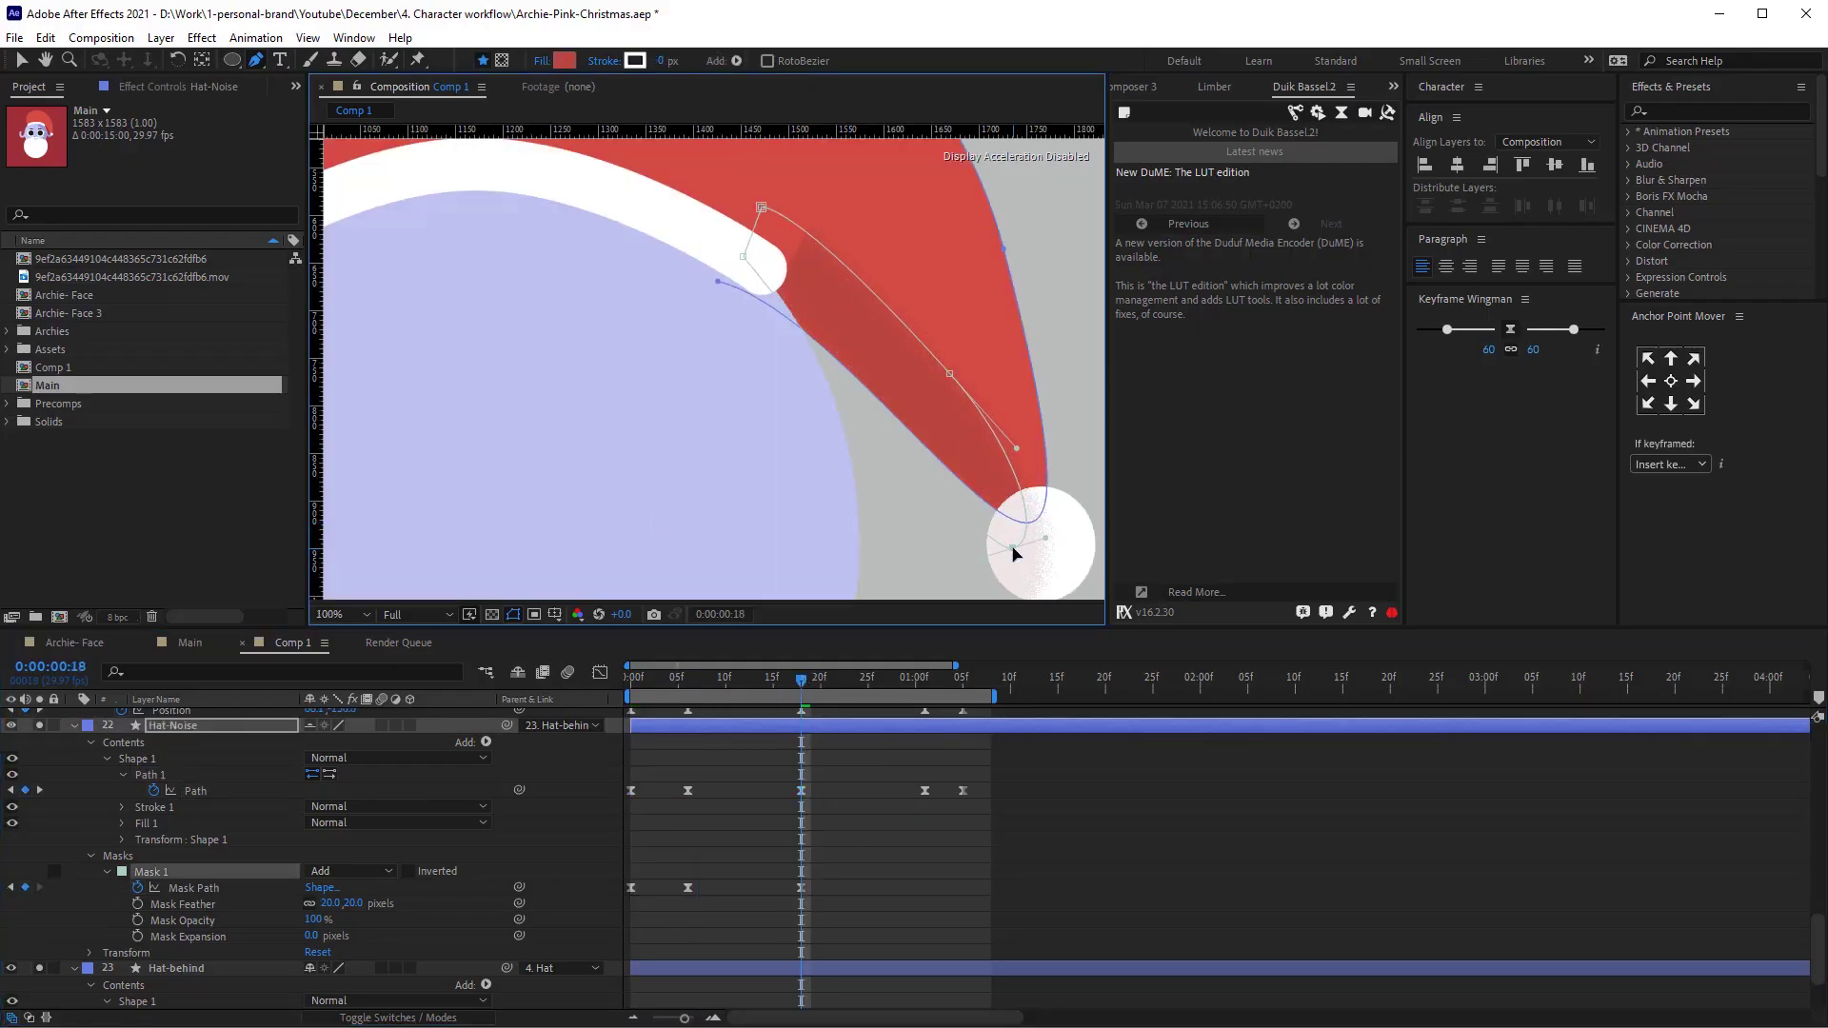
Copy Hat-Noise's earlier Mask Path keyframes to 0:00:01:01 and 0:00:01:05, and play back the hat animation.
click(924, 682)
click(660, 921)
click(687, 888)
key(ctrl+c)
key(ctrl+v)
key(k)
key(ctrl+v)
scroll(755, 436, down, 2)
key(space)
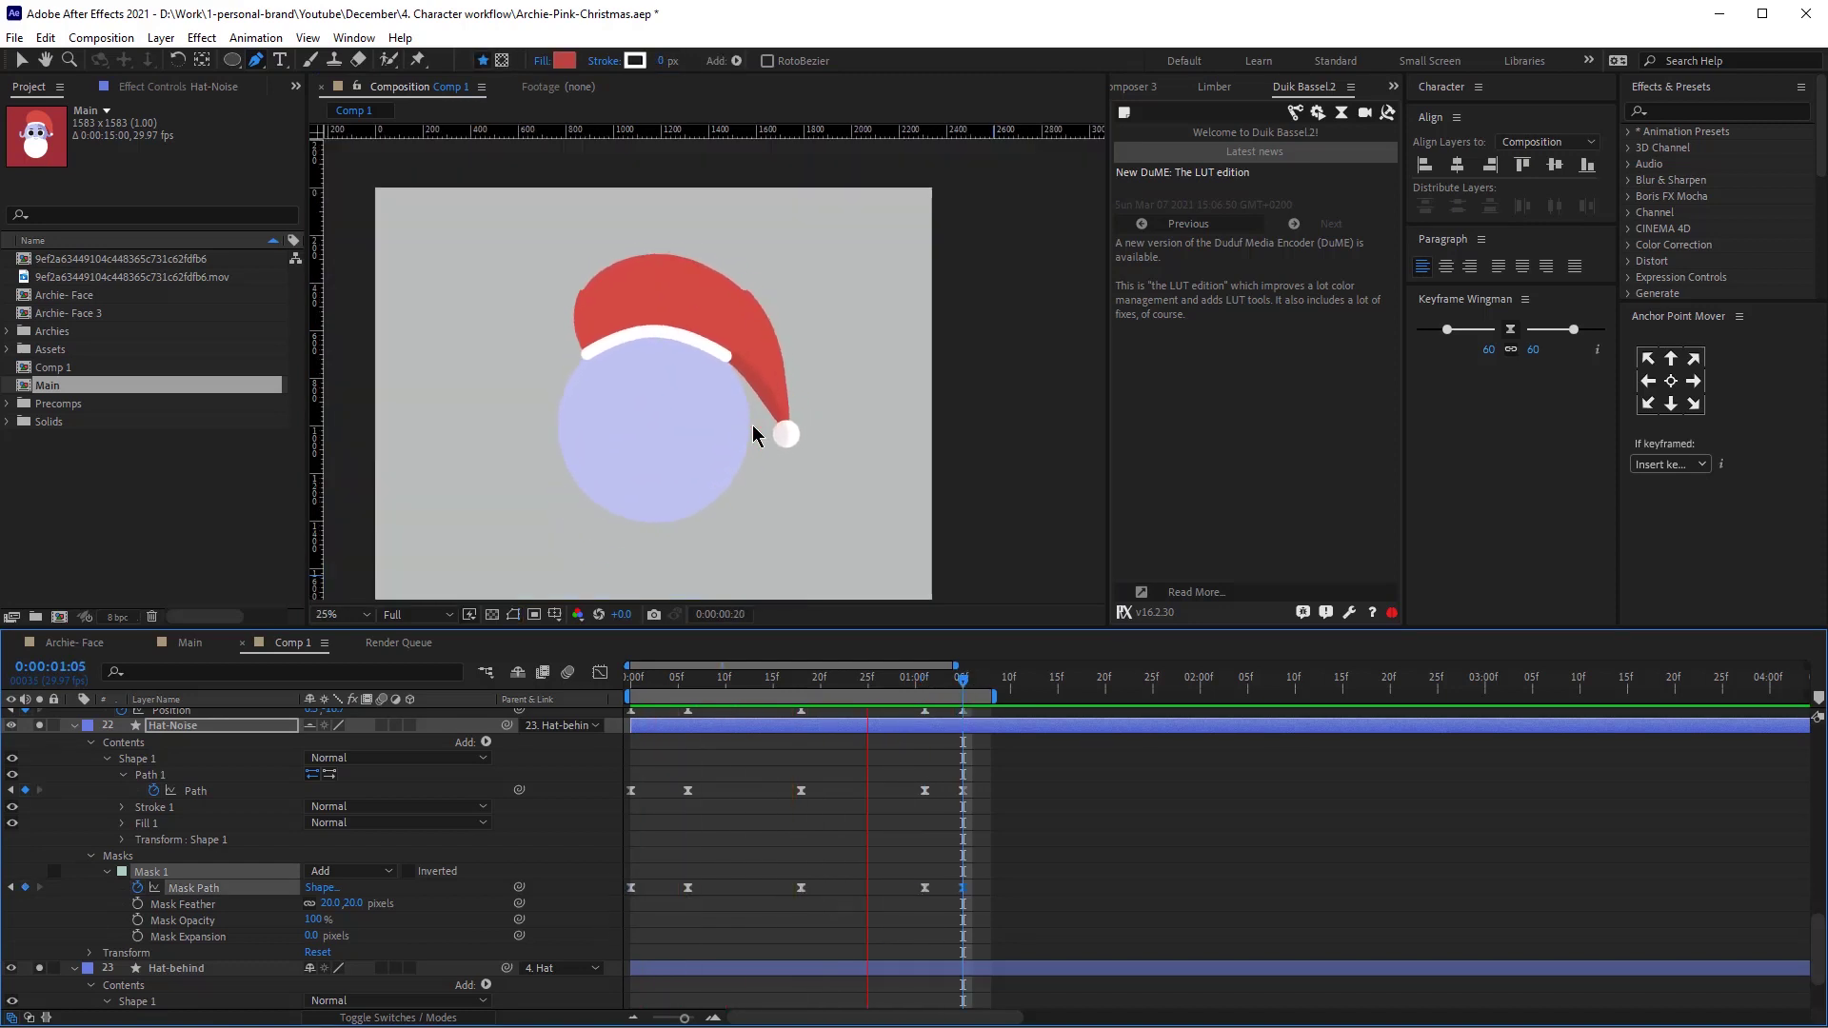
key(space)
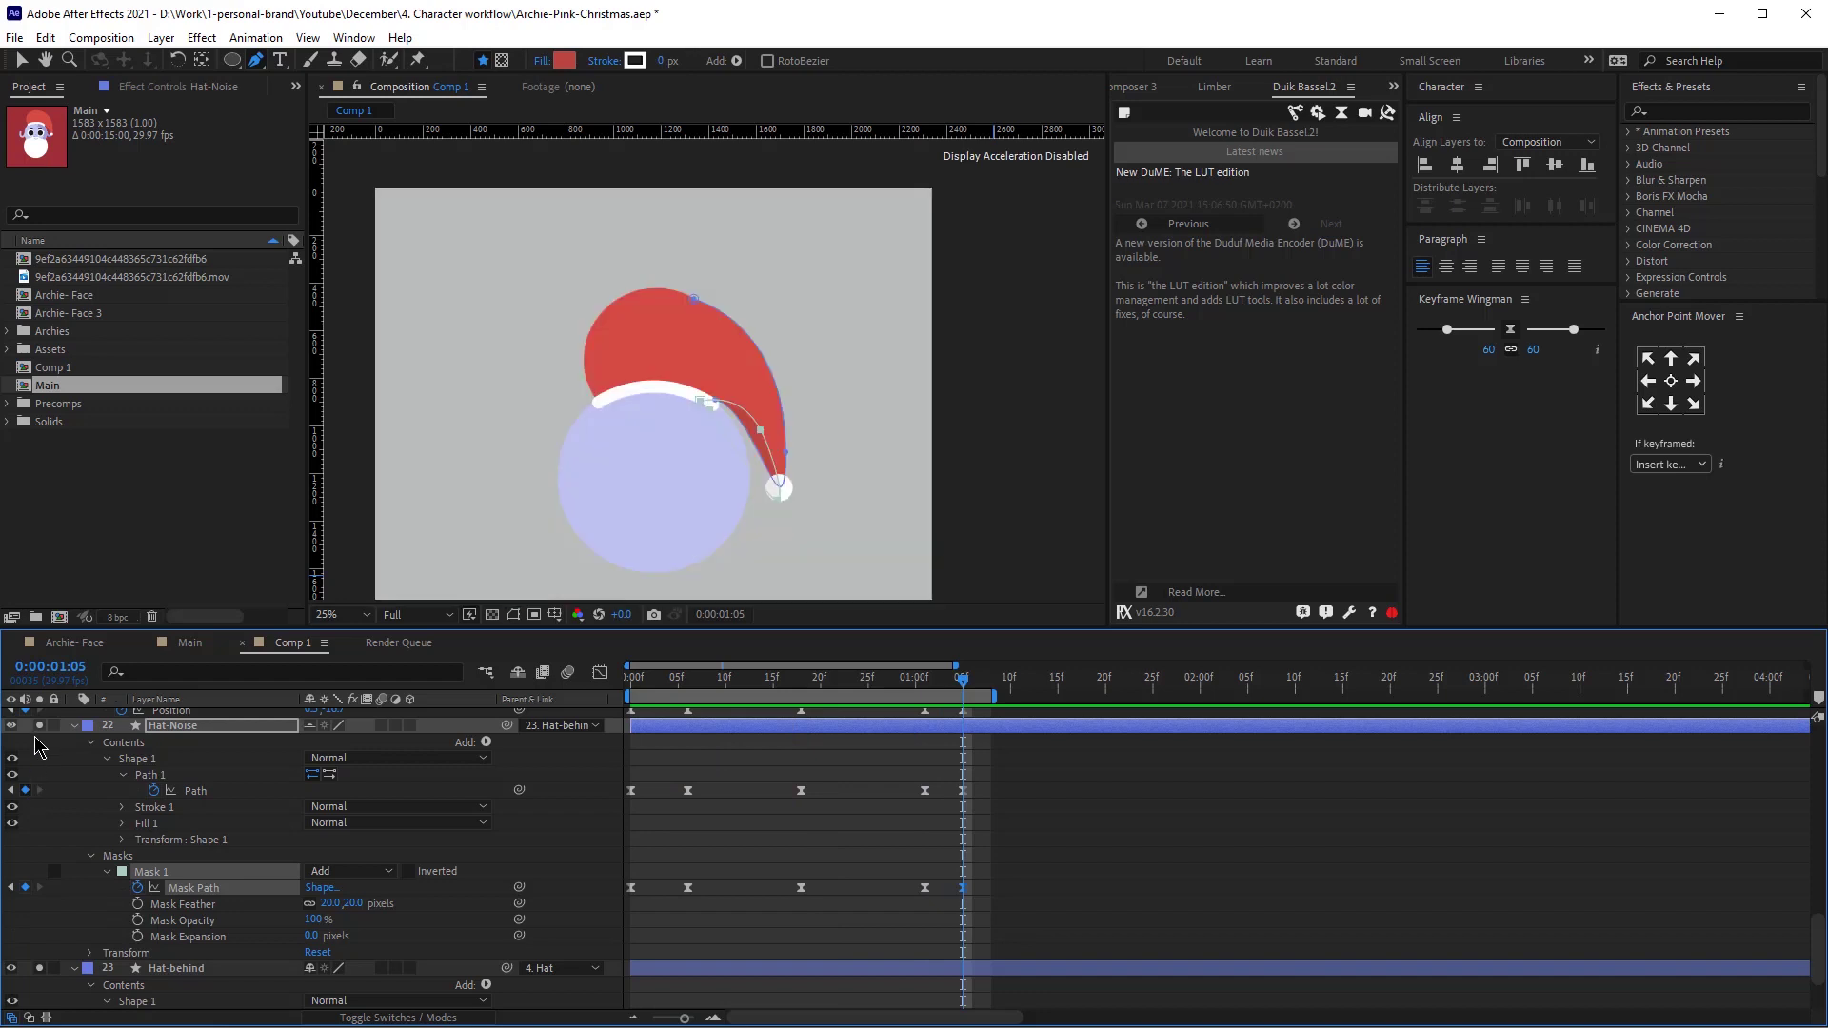
Turn off solo on the hat and body layers and preview the whole character.
scroll(21, 917, down, 3)
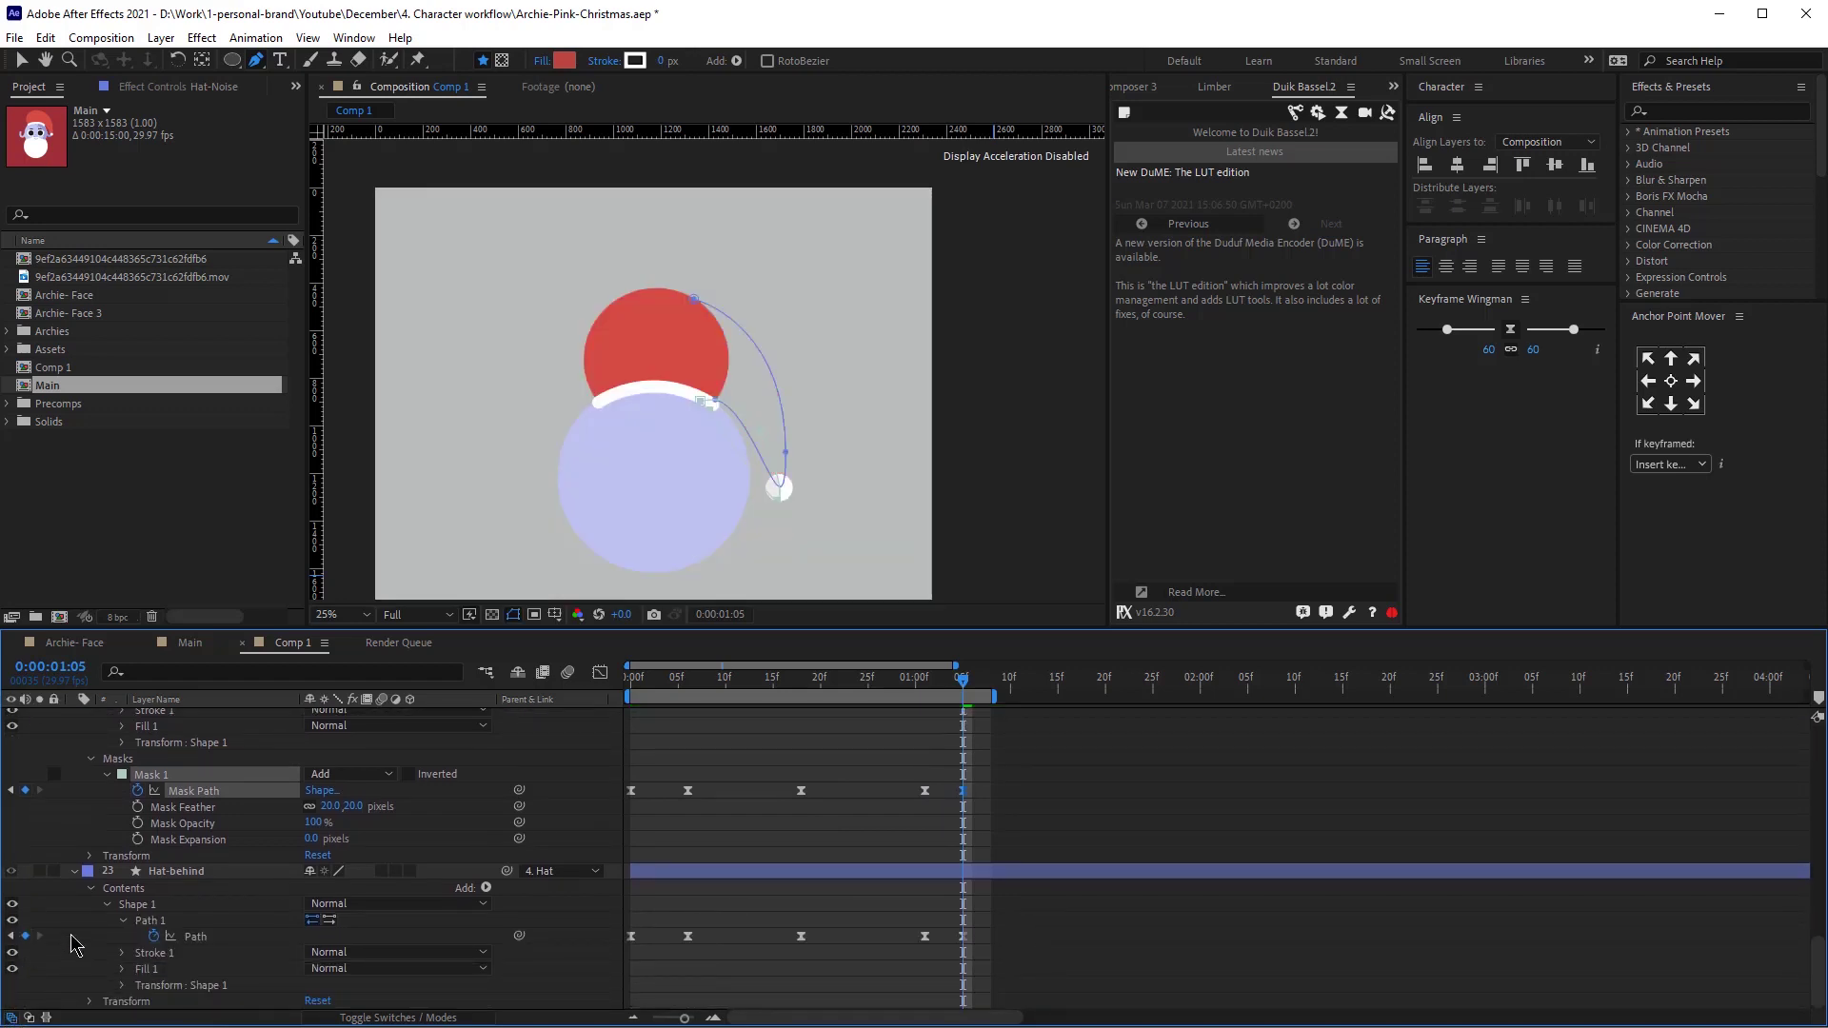
scroll(71, 938, up, 5)
click(42, 919)
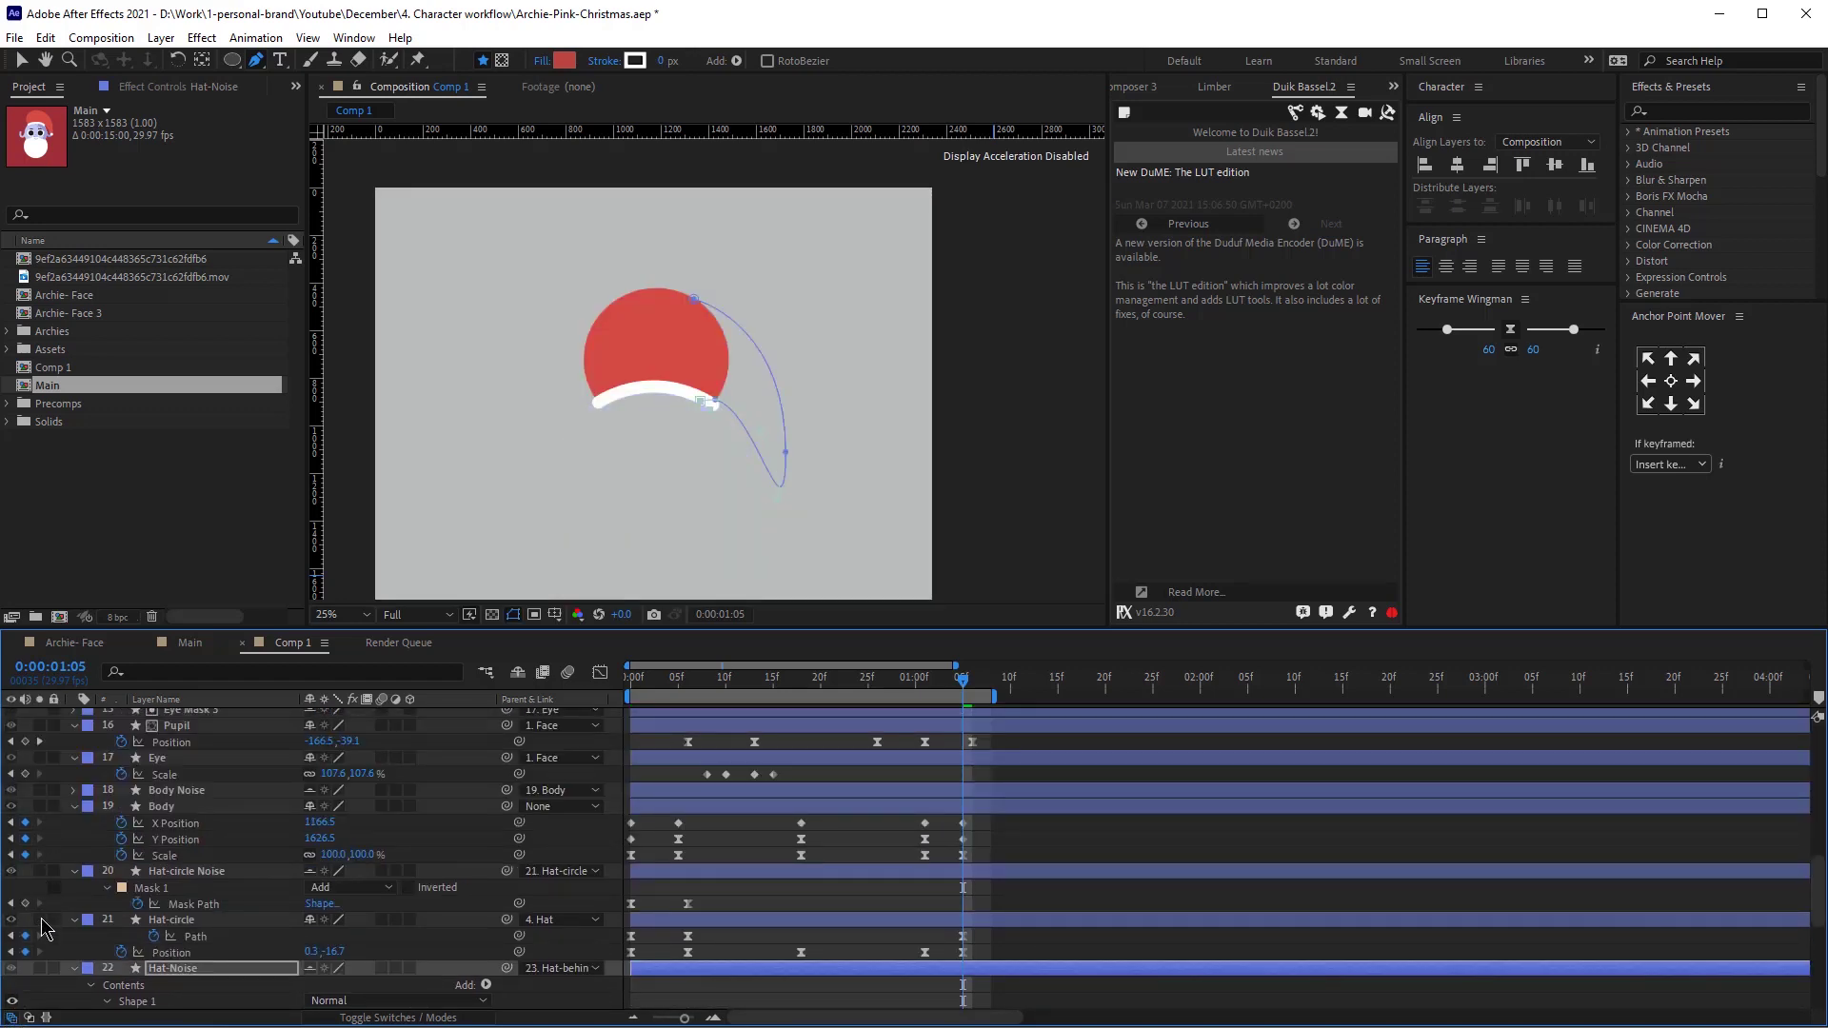
scroll(140, 872, up, 10)
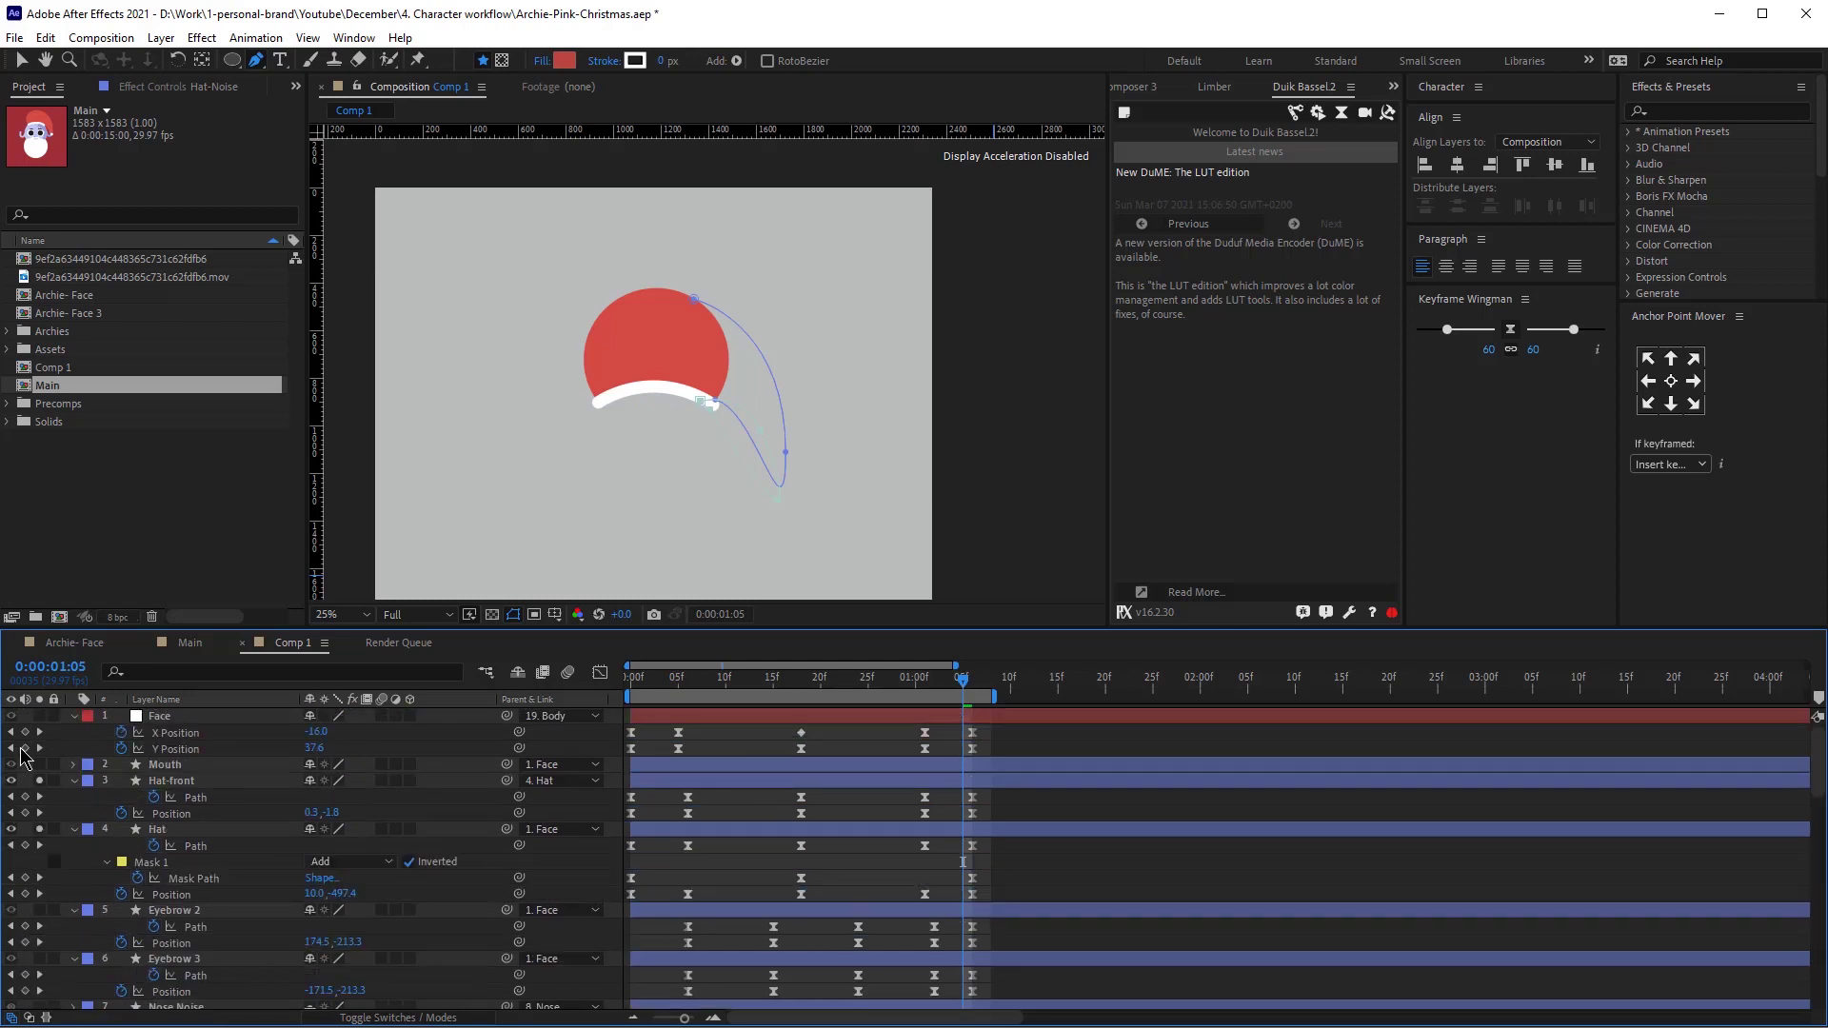
drag(39, 781, 39, 828)
key(space)
scroll(755, 418, down, 1)
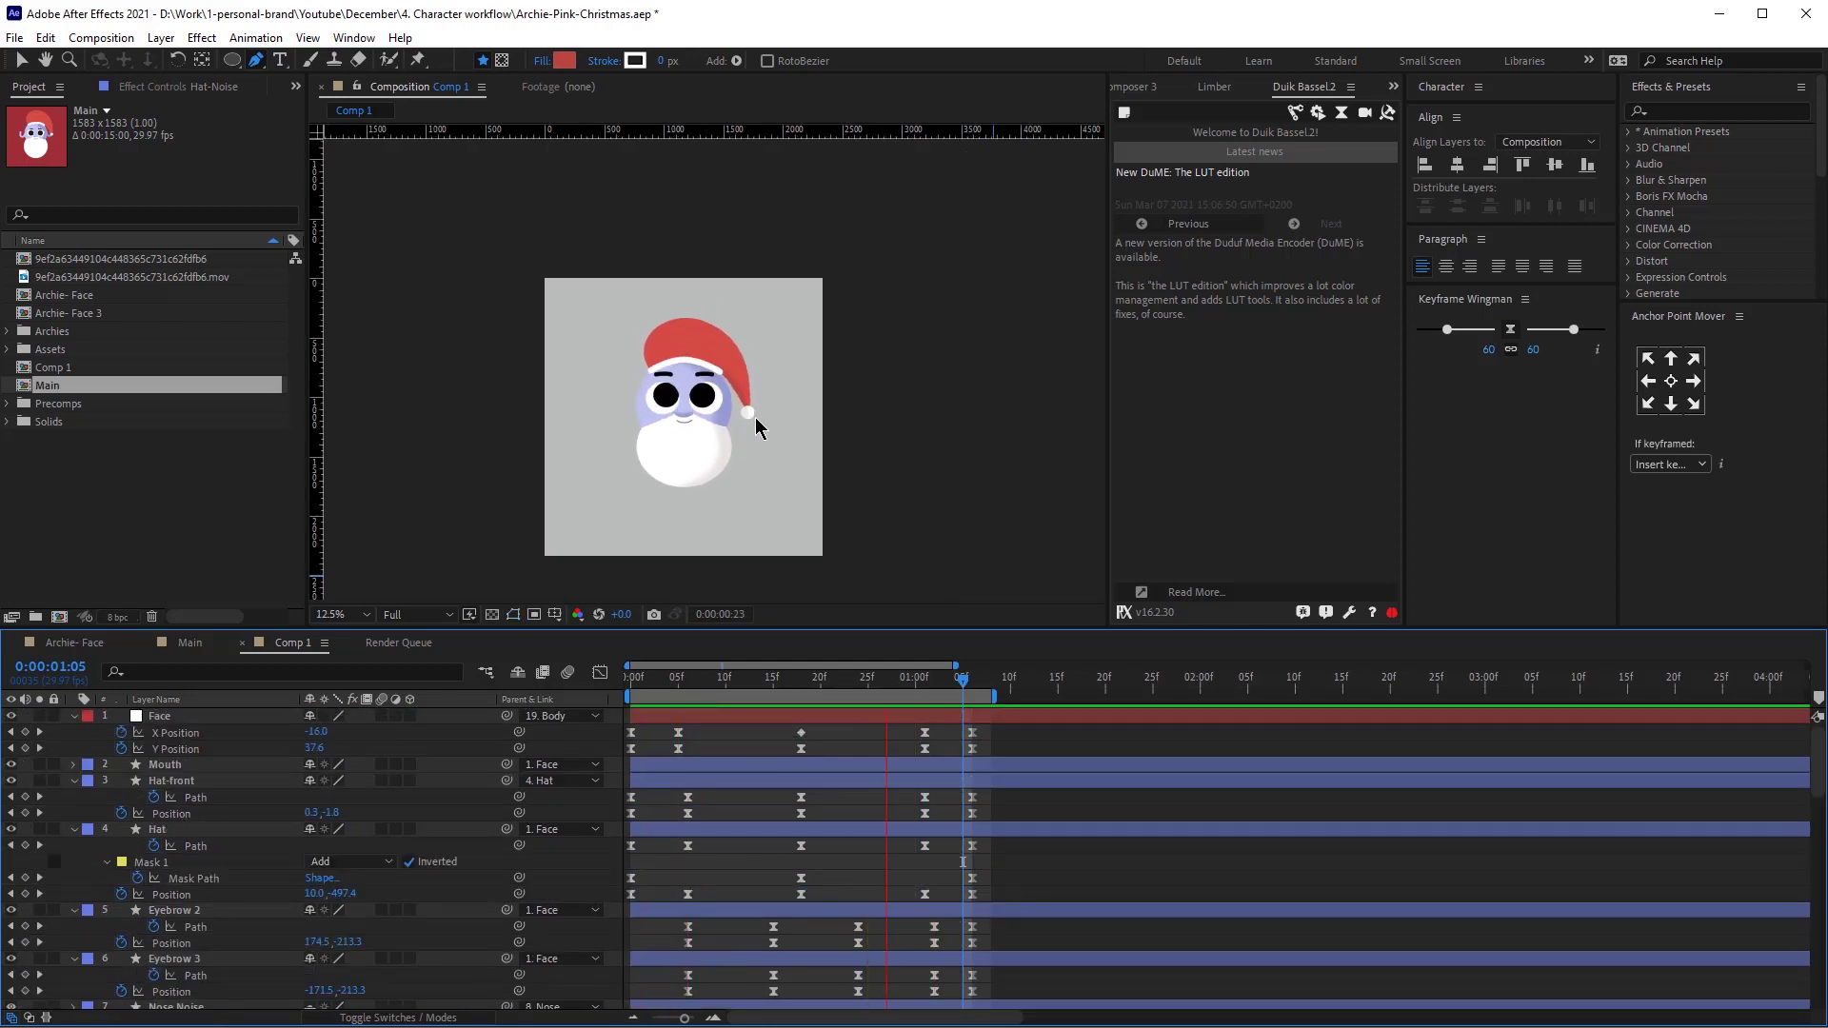
key(space)
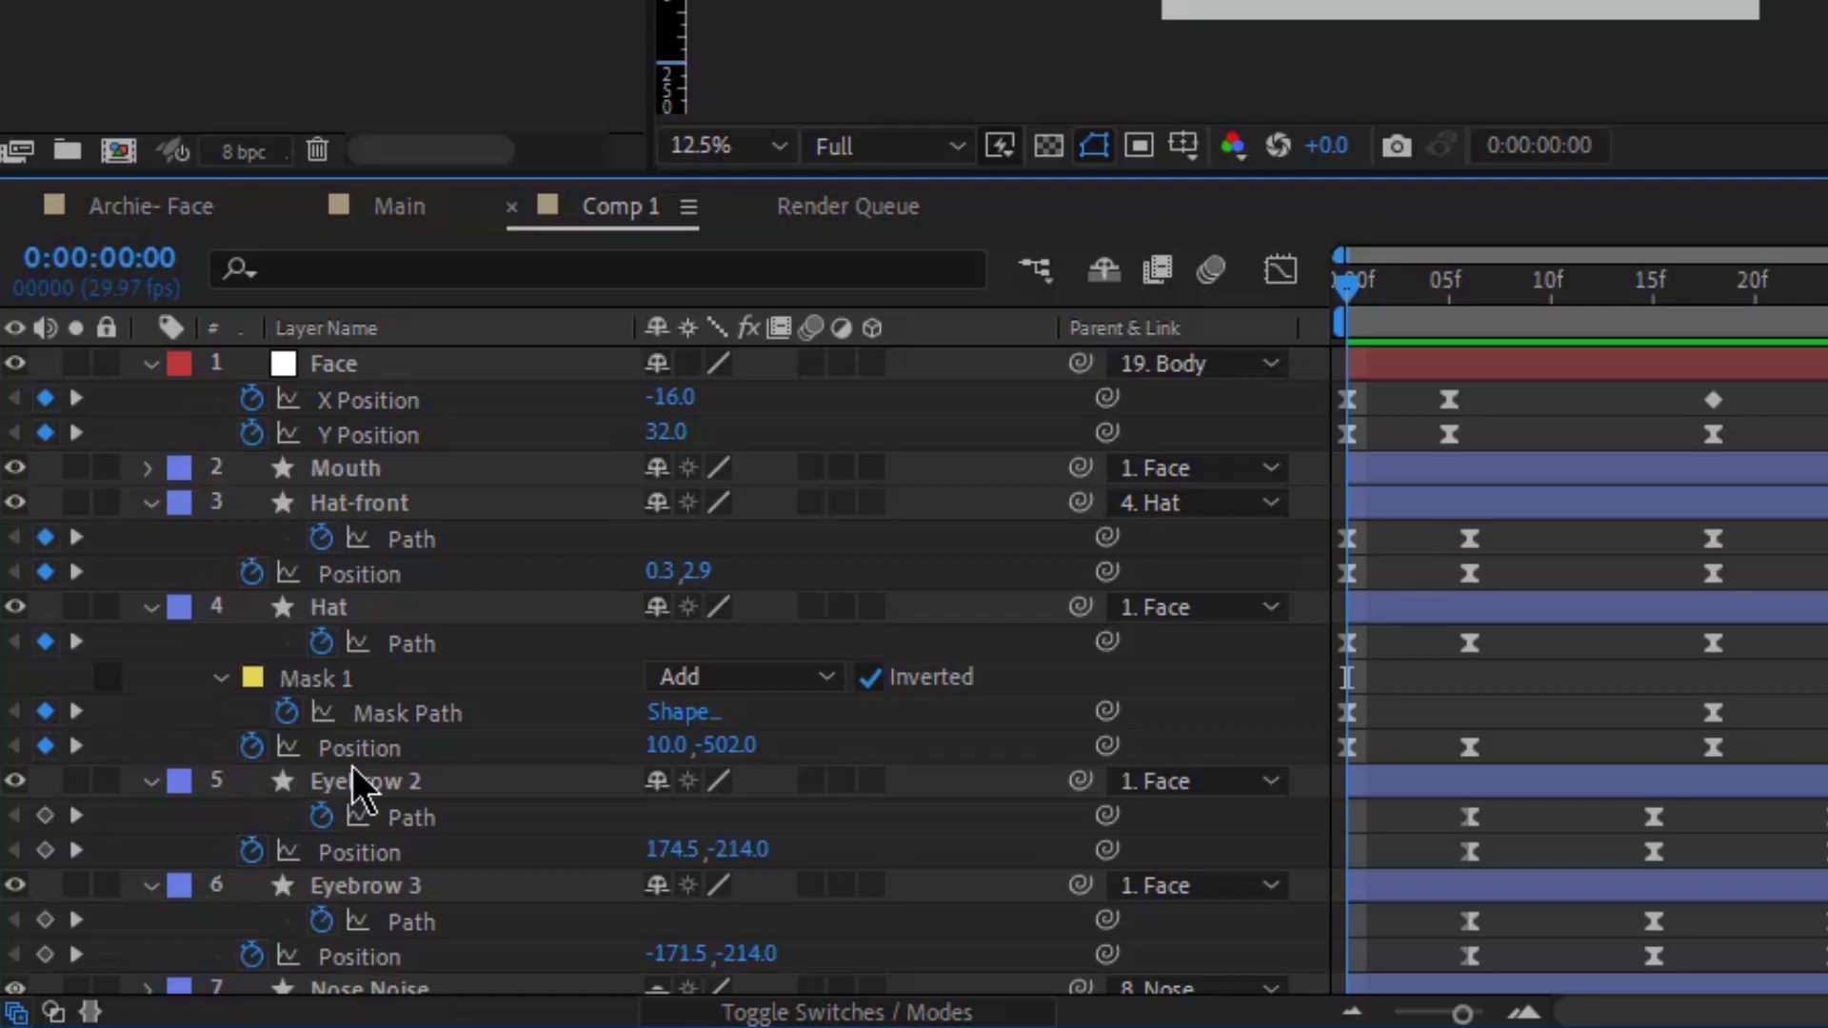
Move the Eyebrow 2 and Eyebrow 3 layers directly below Face in the layer order, and preview the result.
click(171, 911)
ctrl+click(170, 958)
drag(366, 805, 366, 468)
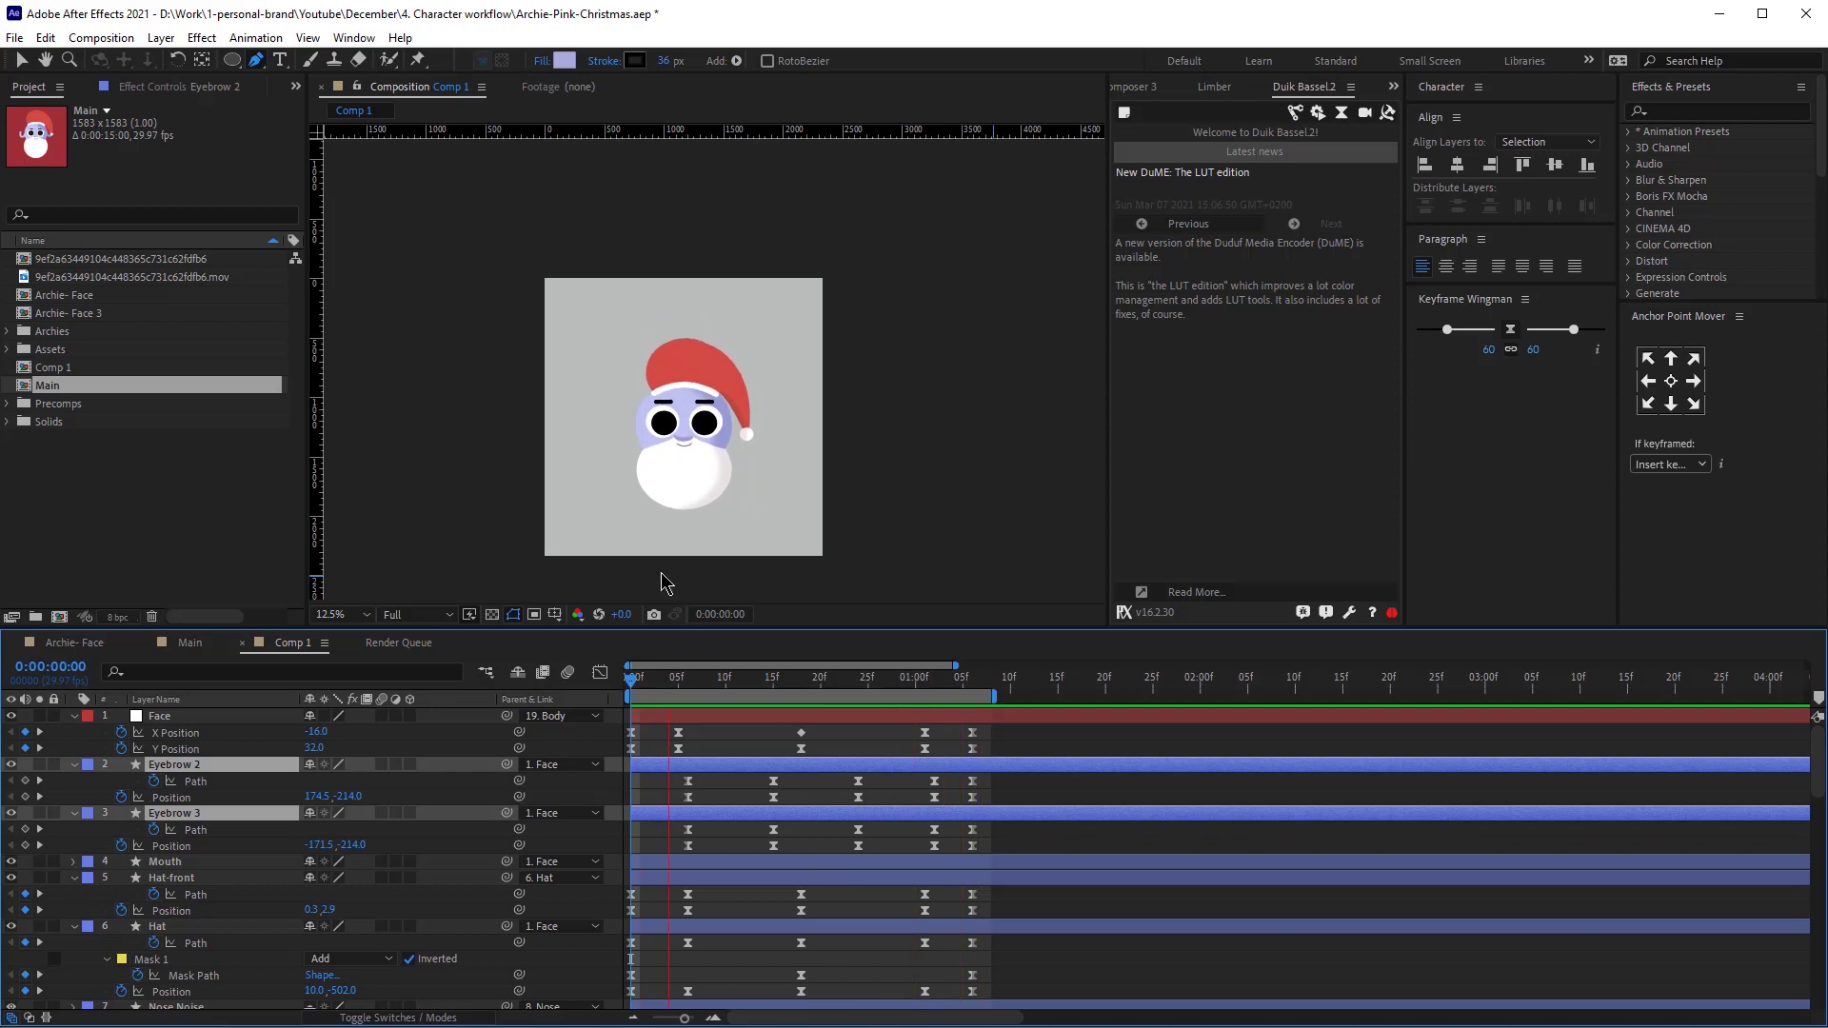
key(space)
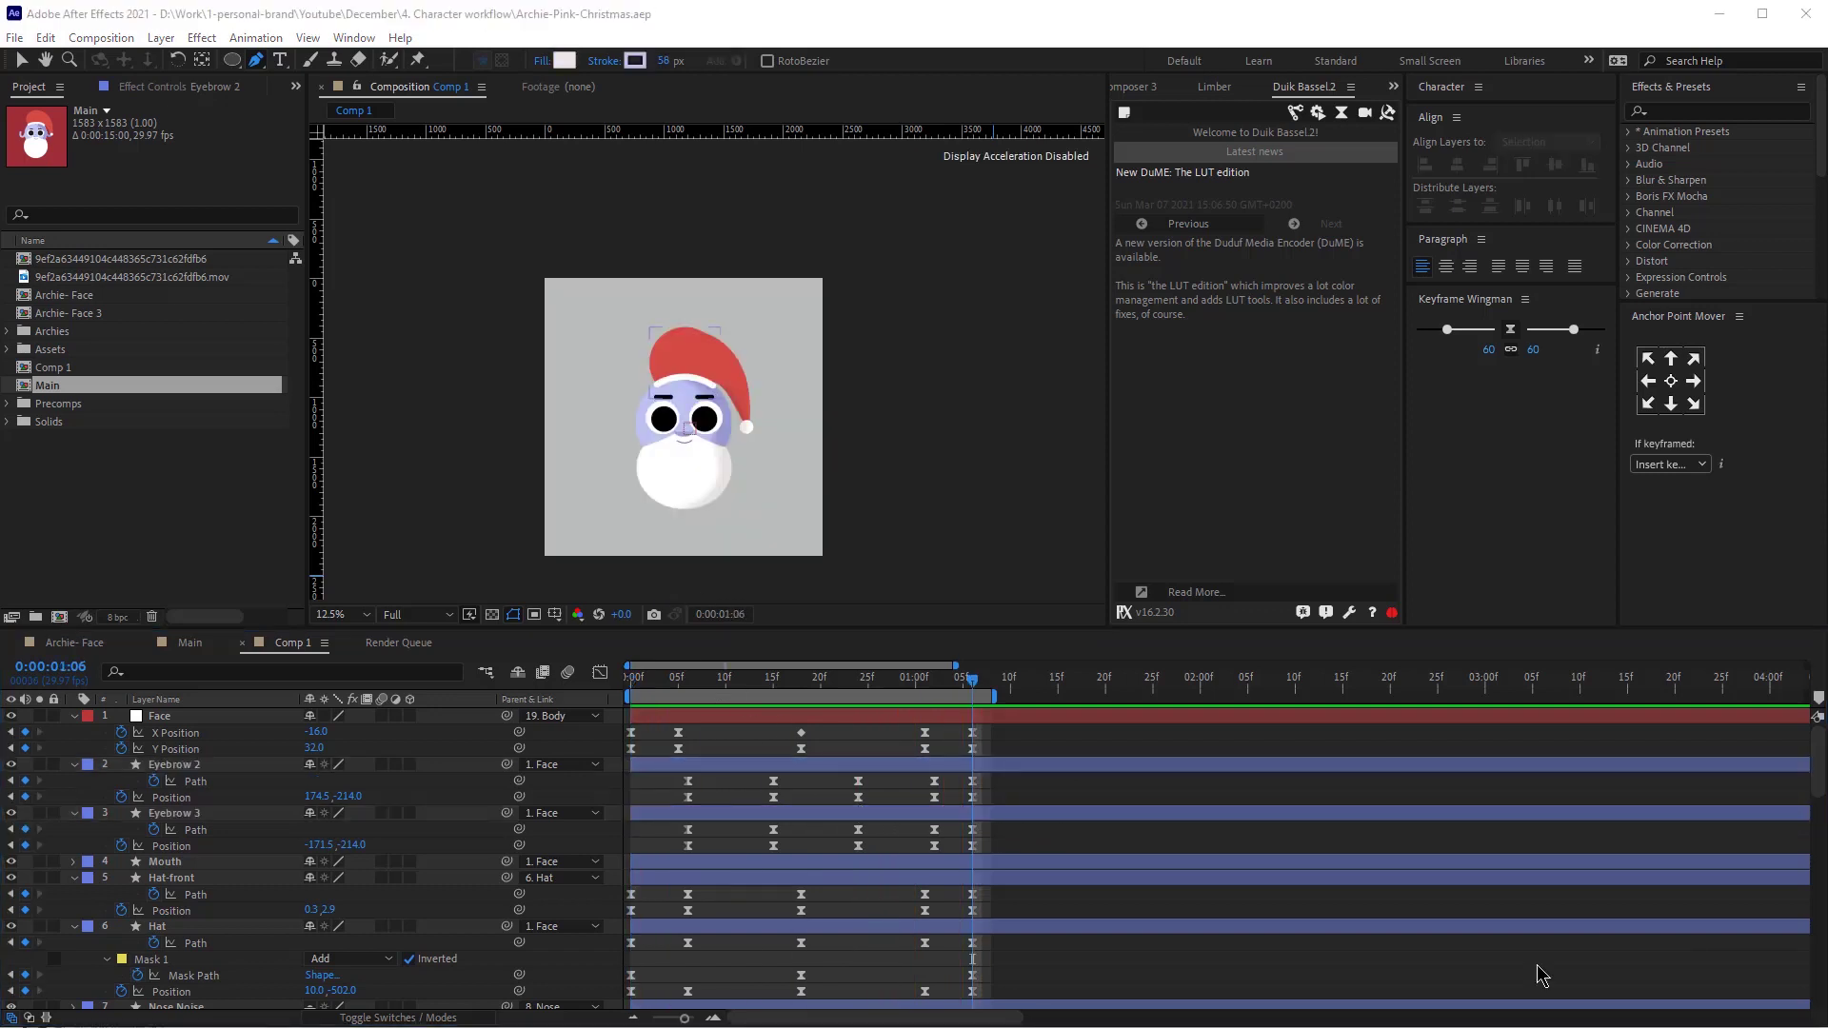
Add closing keyframes at 0:00:01:06 for the eyes' Scale, the Body transforms and the Hat-circle, Hat-Noise and Hat-behind properties.
click(189, 735)
shift+click(192, 748)
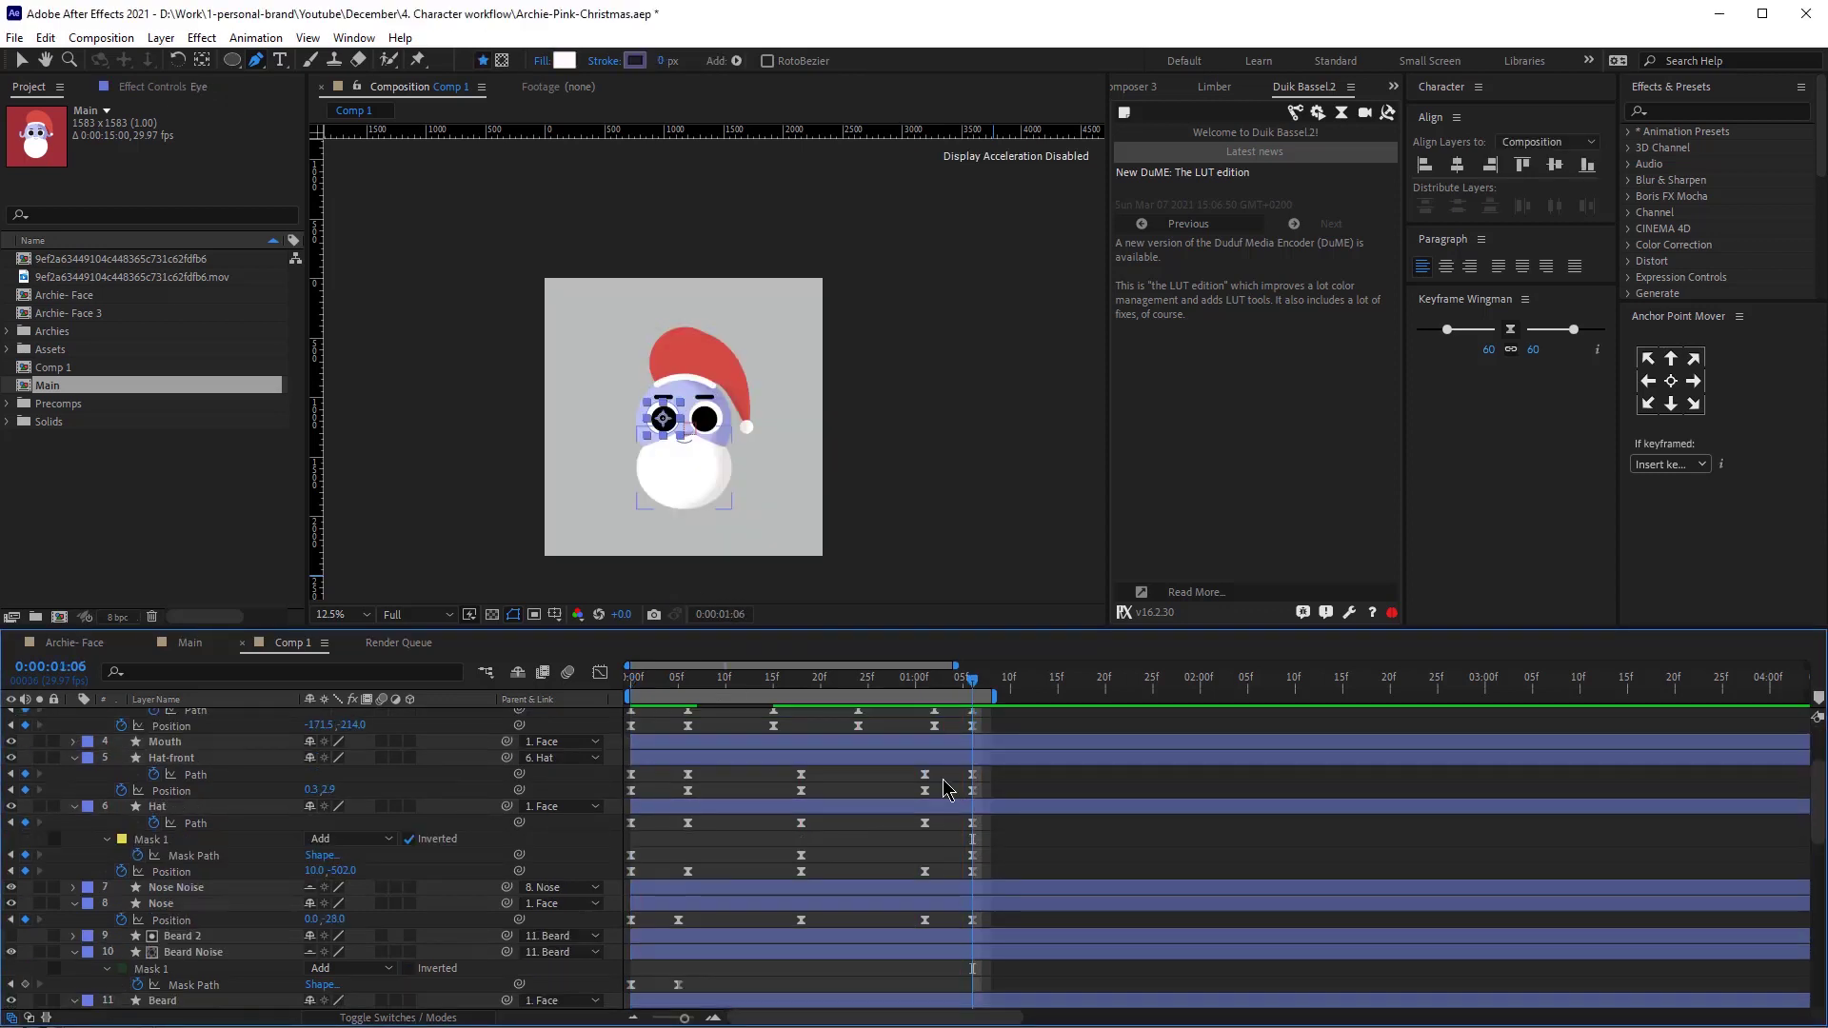
scroll(943, 780, up, 3)
scroll(942, 781, down, 1)
scroll(945, 788, down, 3)
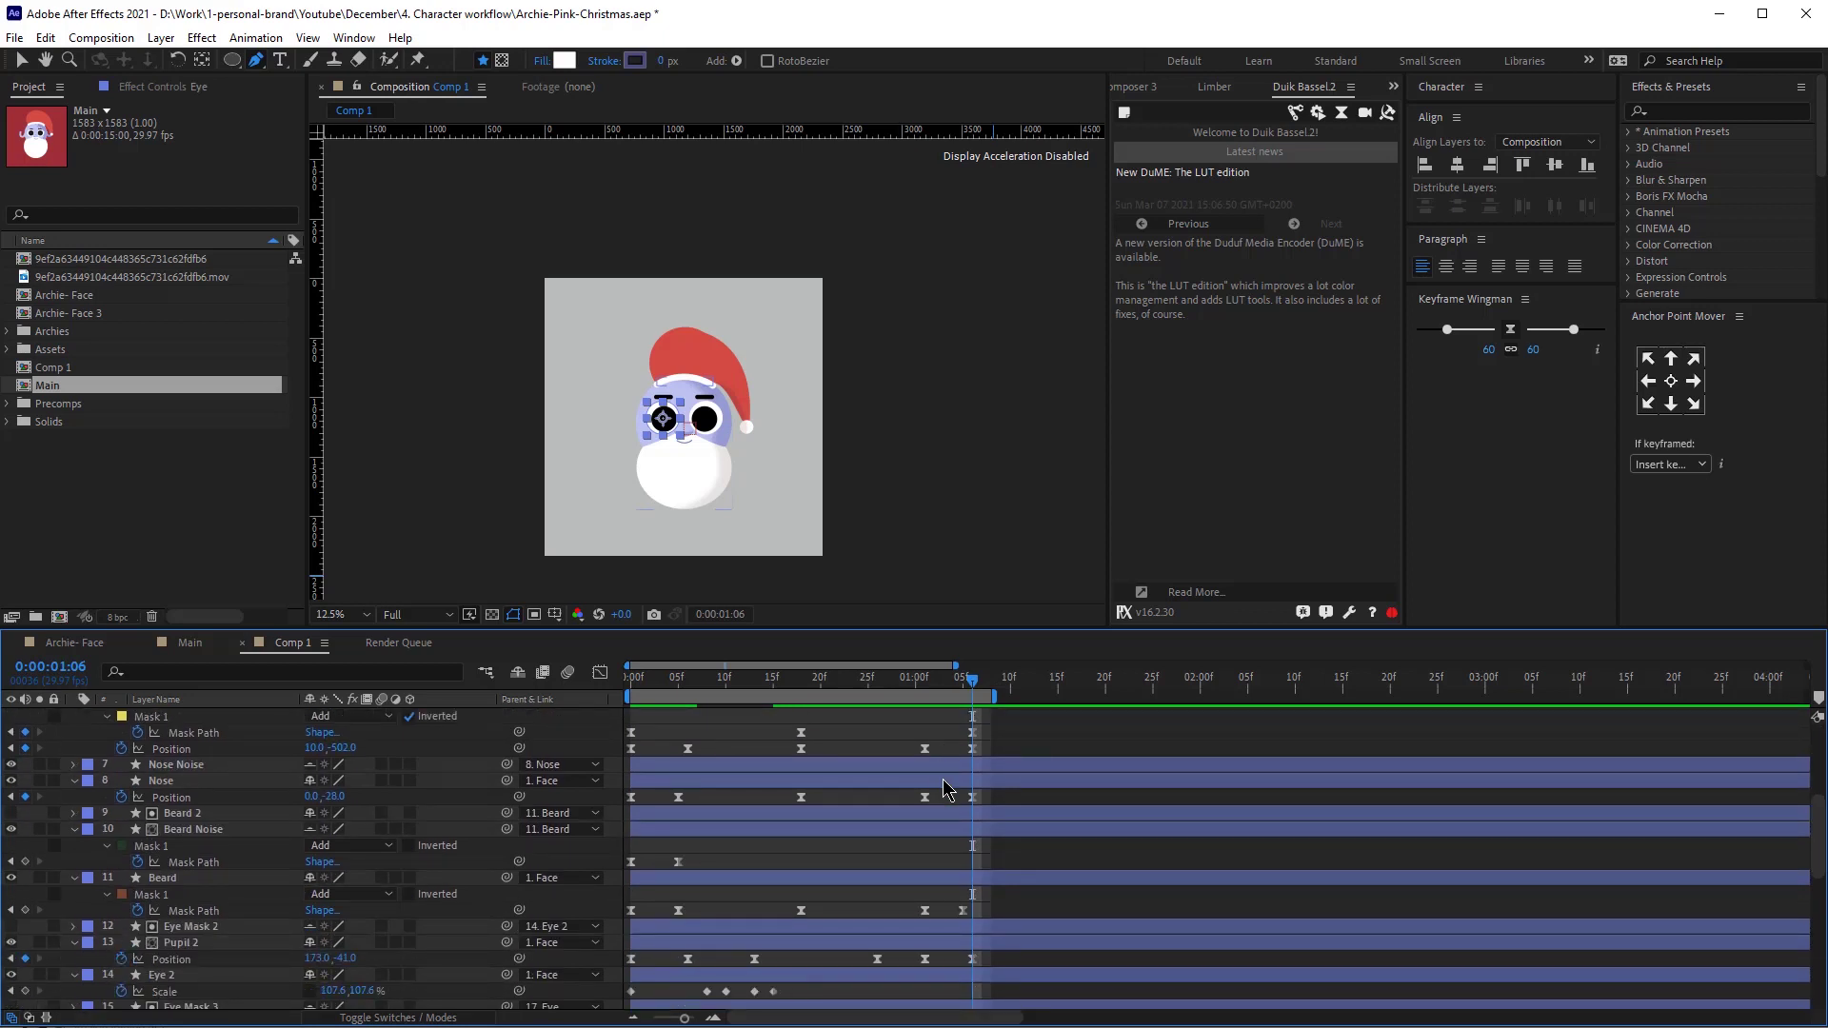
scroll(945, 788, down, 5)
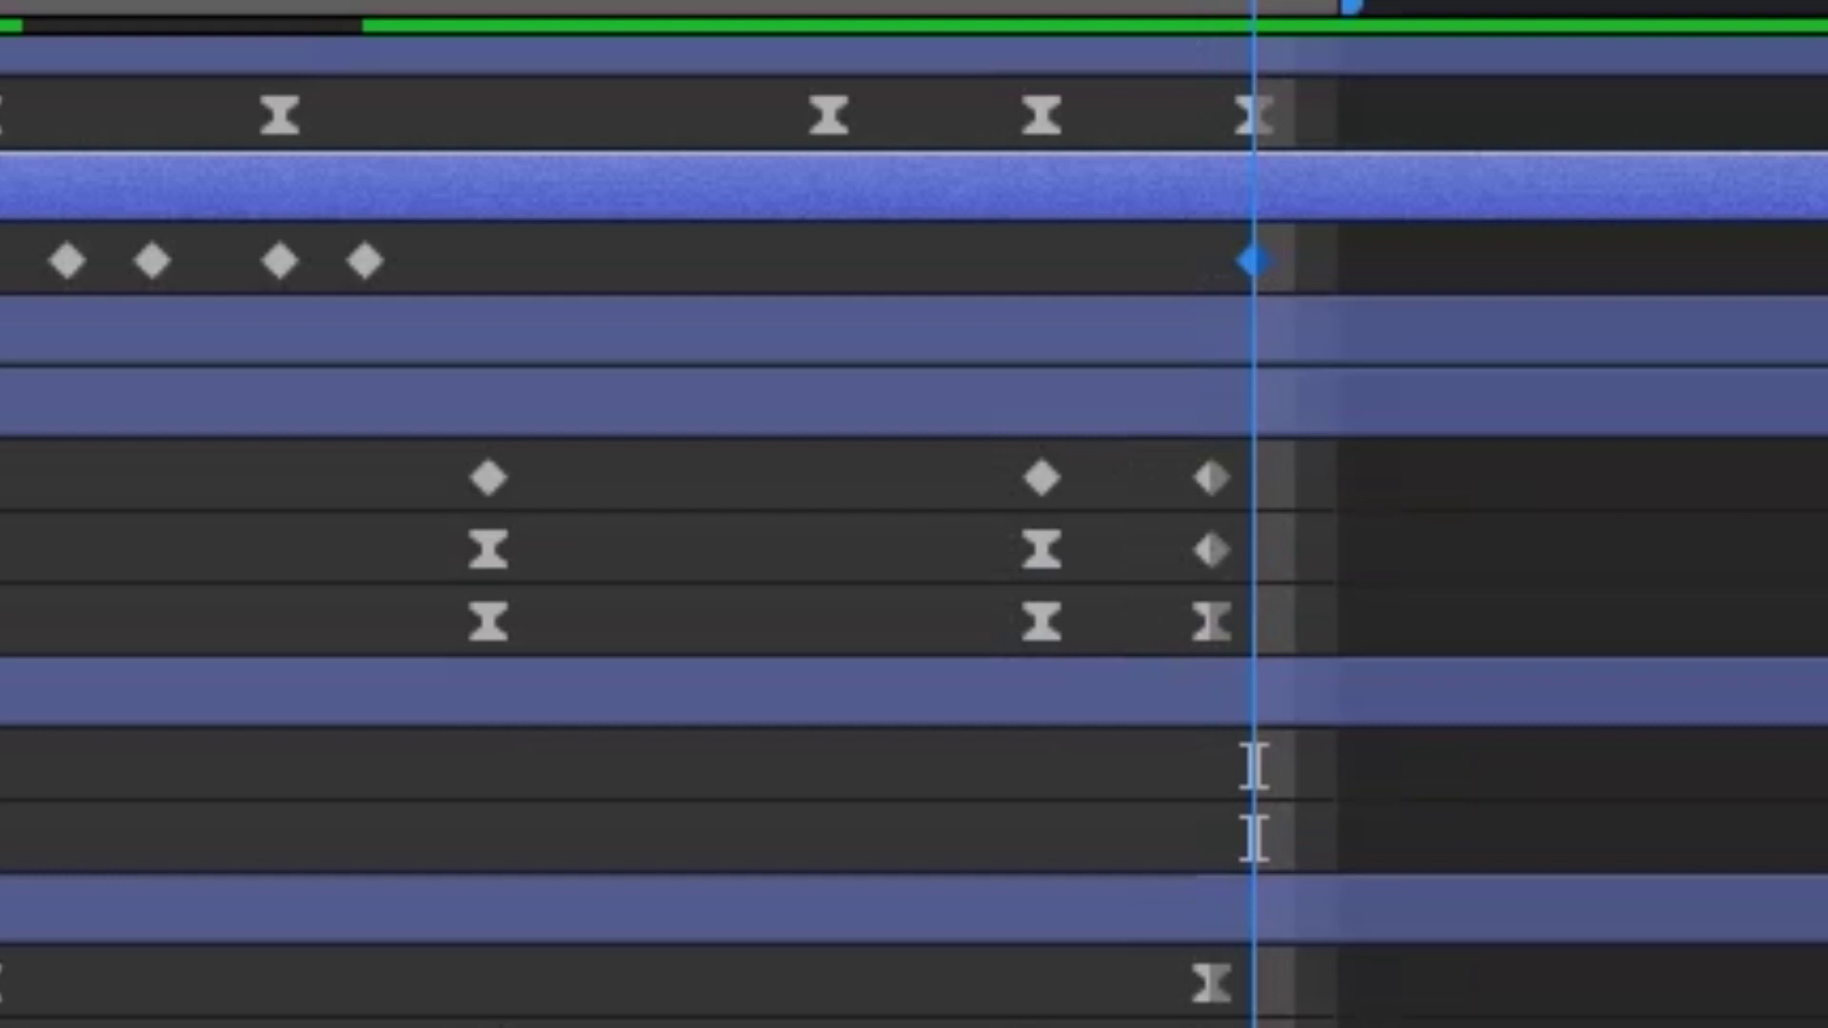
key(ctrl+v)
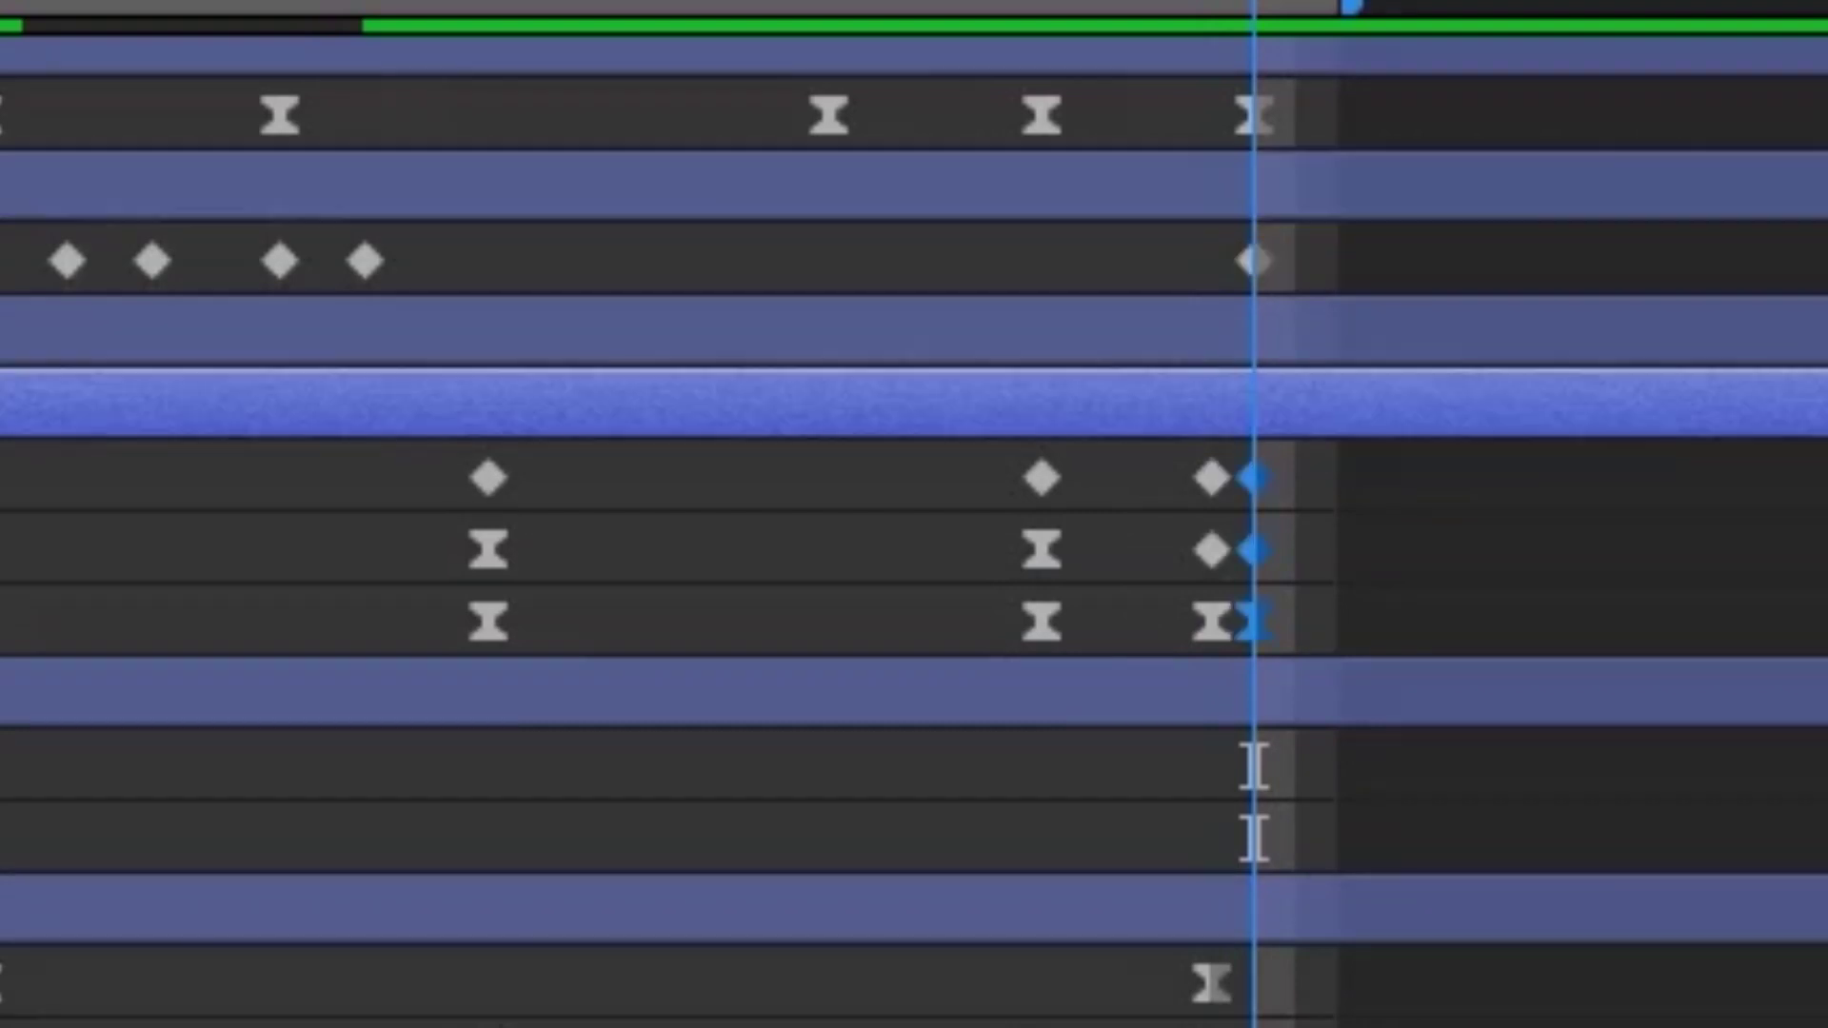
scroll(914, 533, down, 1)
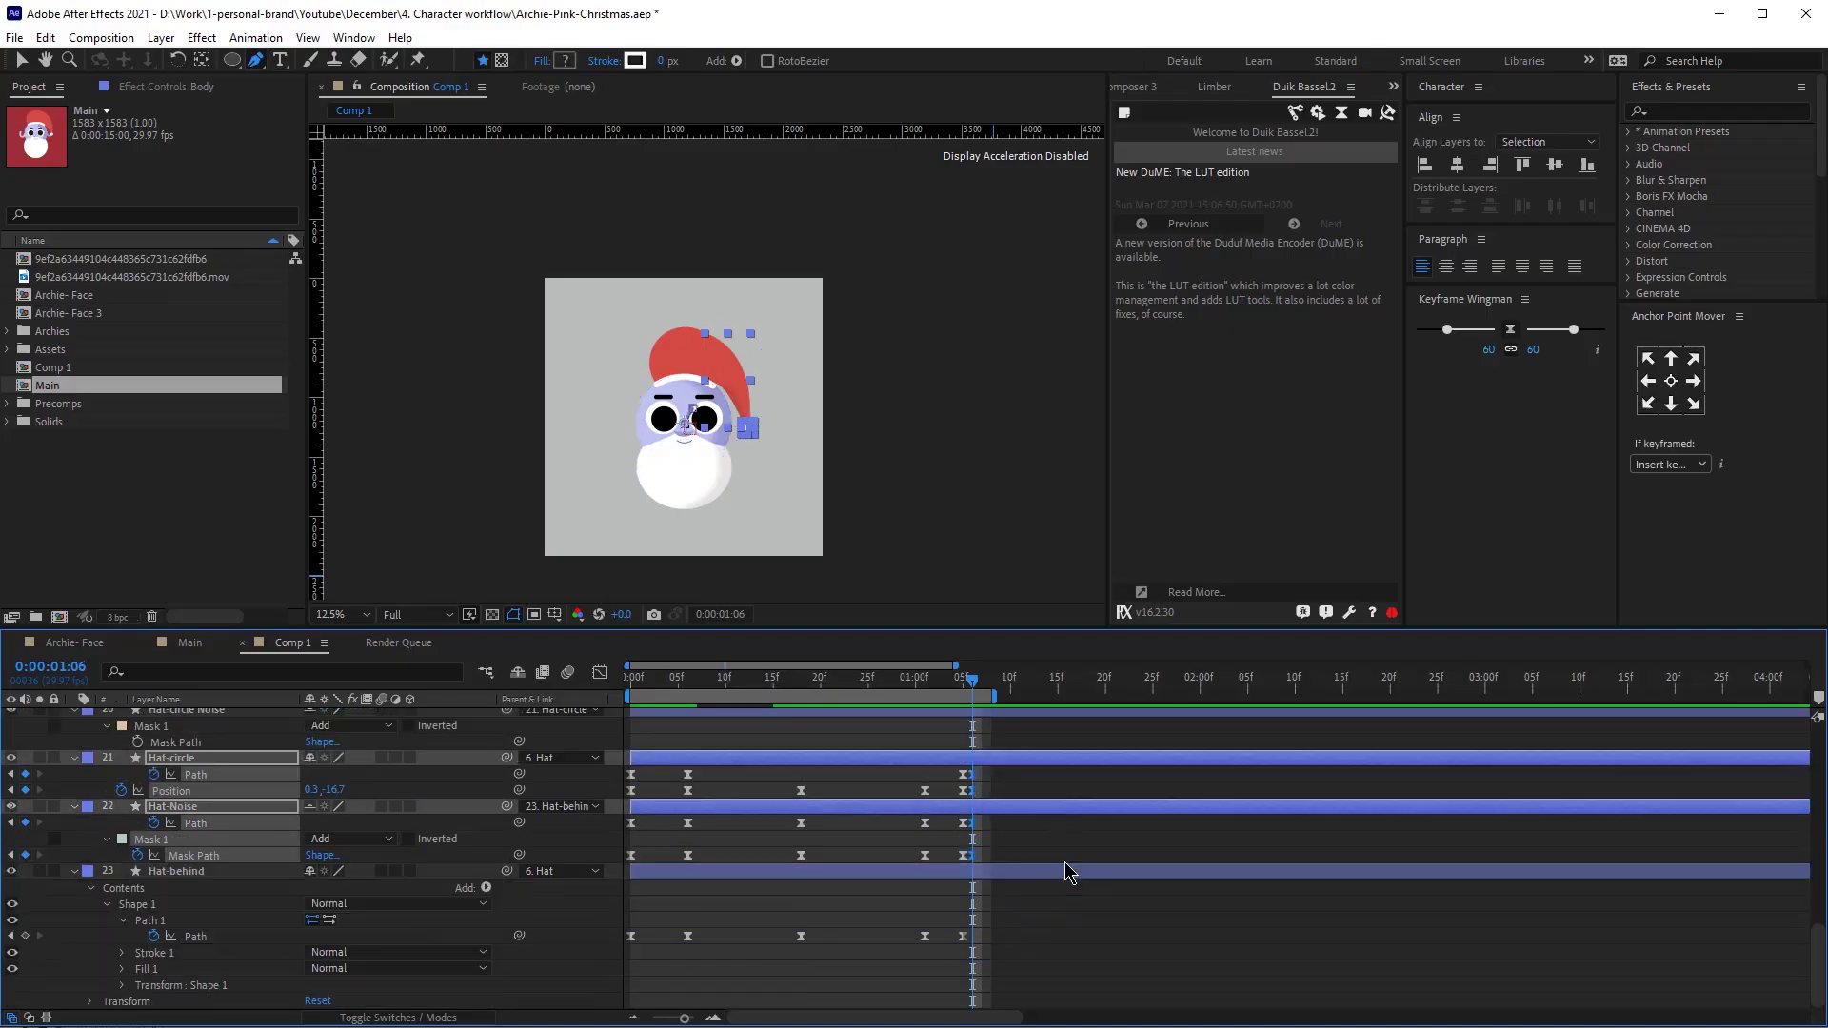
click(957, 877)
Copy each animated layer's keyframes and paste them at 0:00:01:06 to create a second jump cycle.
scroll(959, 886, up, 5)
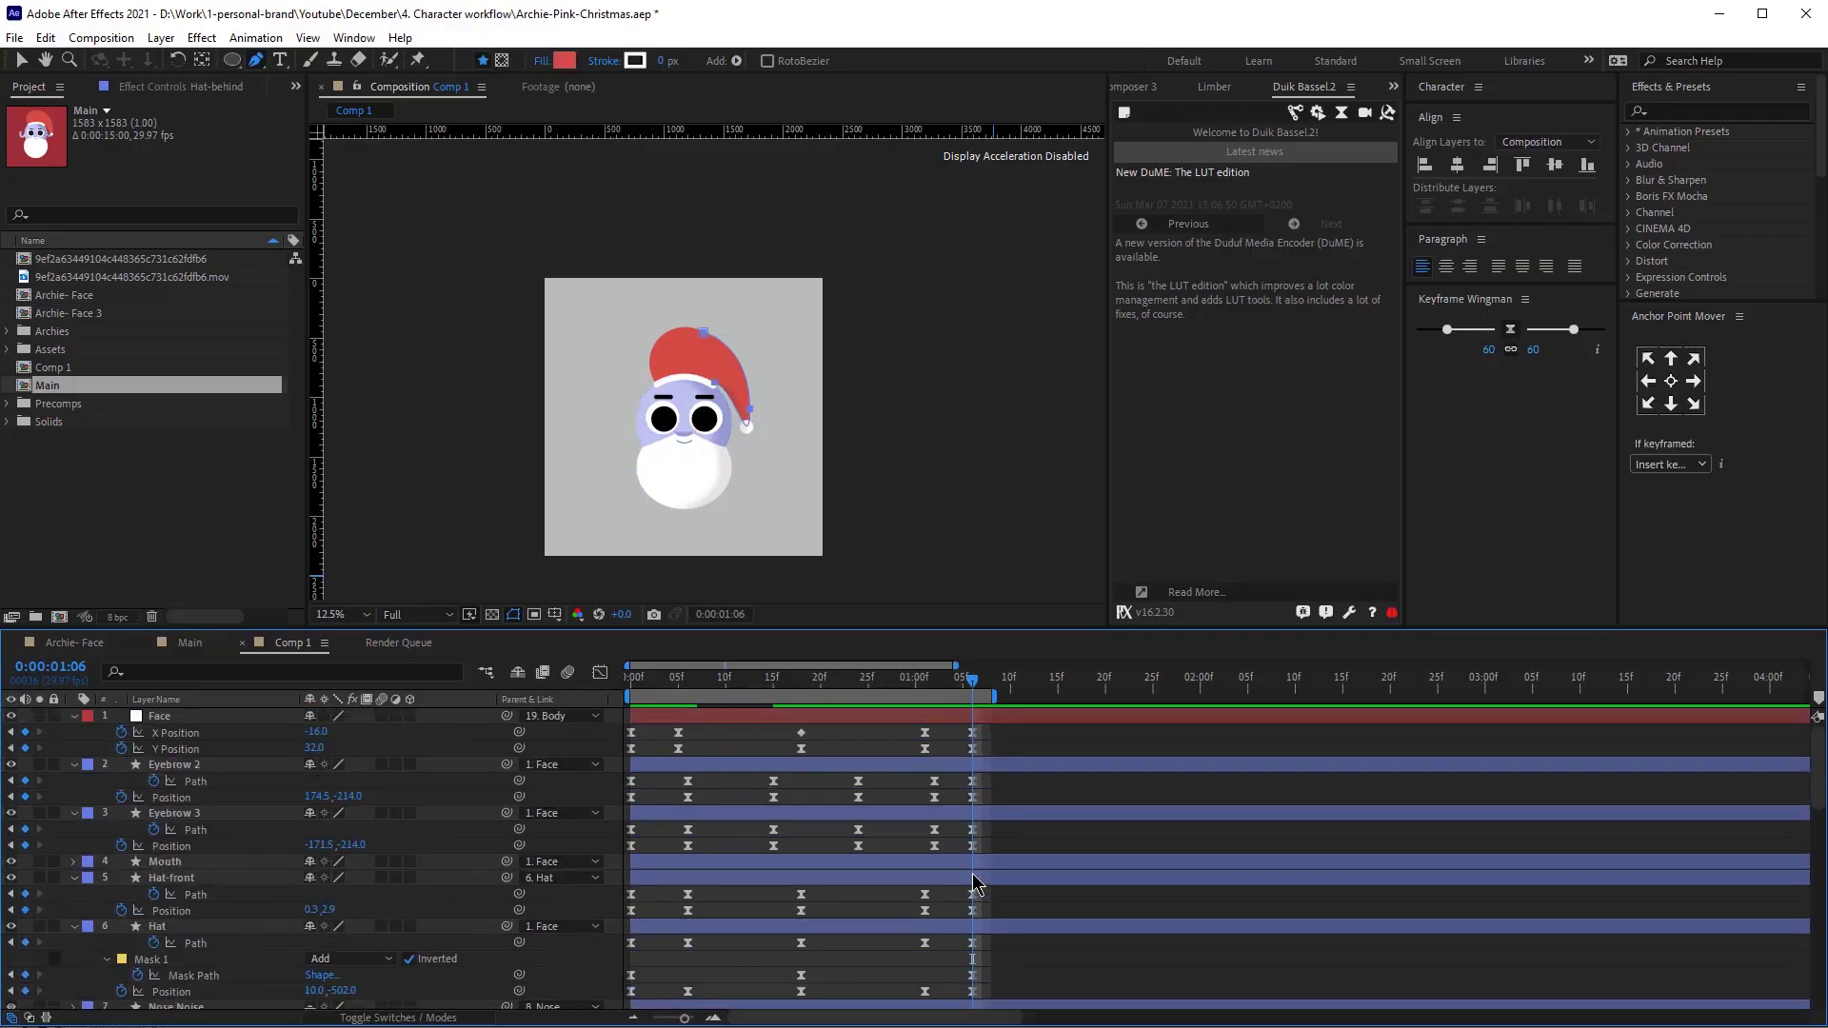
click(190, 863)
key(ctrl+v)
scroll(168, 910, down, 2)
click(157, 847)
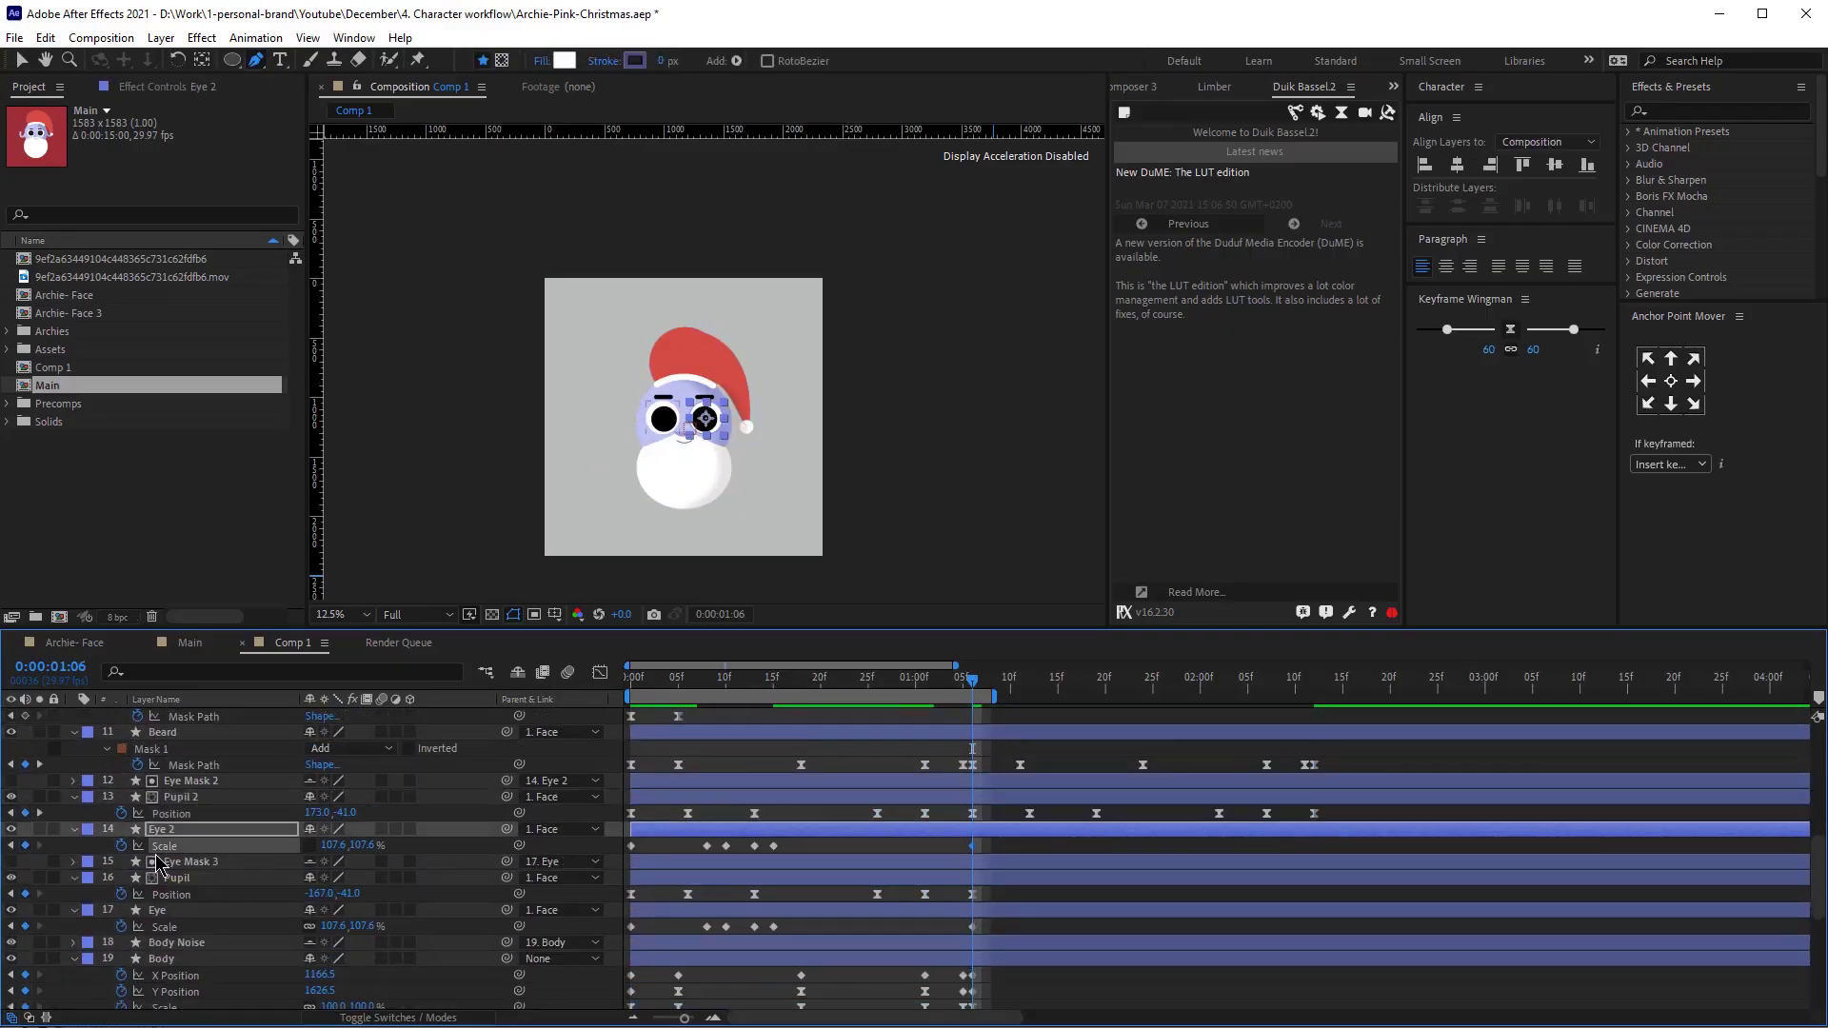
key(ctrl+v)
drag(984, 807, 701, 842)
scroll(701, 843, down, 5)
shift+click(195, 824)
key(ctrl+v)
Copy both jump cycles' keyframes layer by layer and paste them at 0:00:02:12, doubling the animation.
scroll(197, 790, up, 3)
click(200, 763)
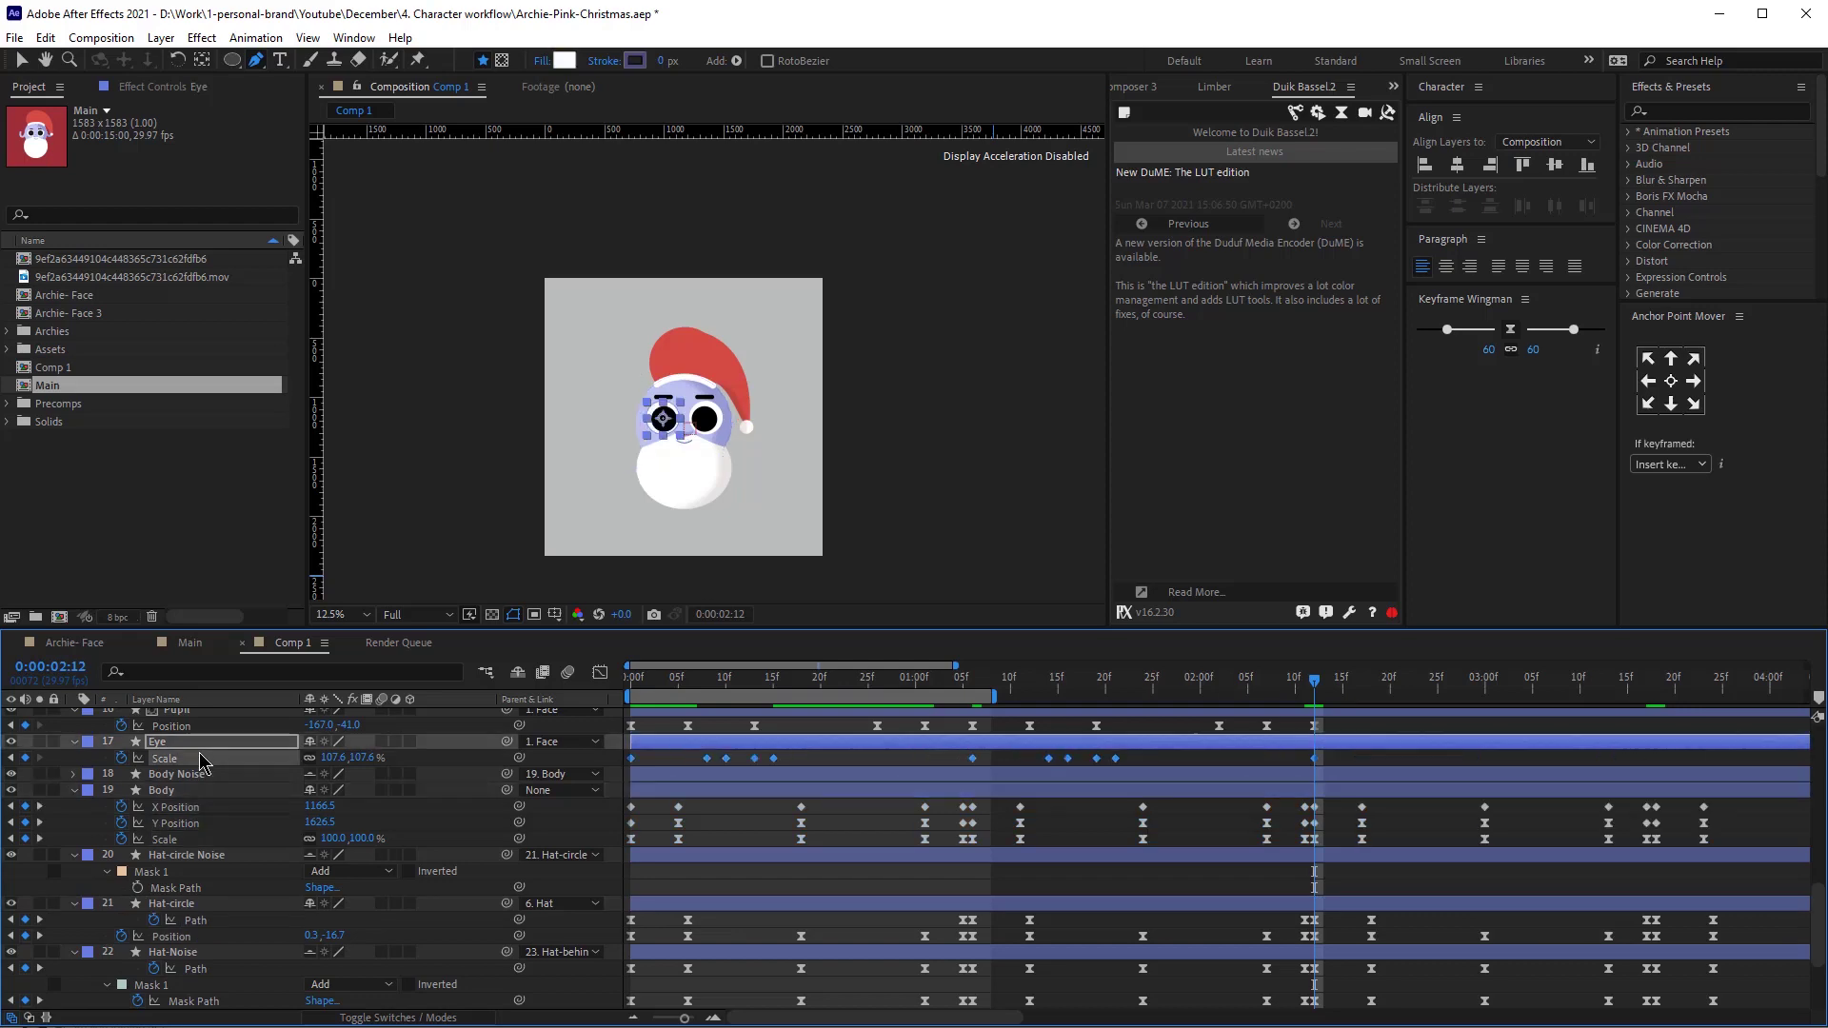
scroll(200, 767, up, 3)
click(199, 793)
scroll(200, 796, up, 4)
shift+click(200, 779)
scroll(198, 771, up, 3)
shift+click(194, 747)
key(ctrl+c)
key(ctrl+v)
Extend the work area's end to the last keyframes of the repeated jumps and preview the full loop.
key(minus)
key(minus)
key(minus)
key(F2)
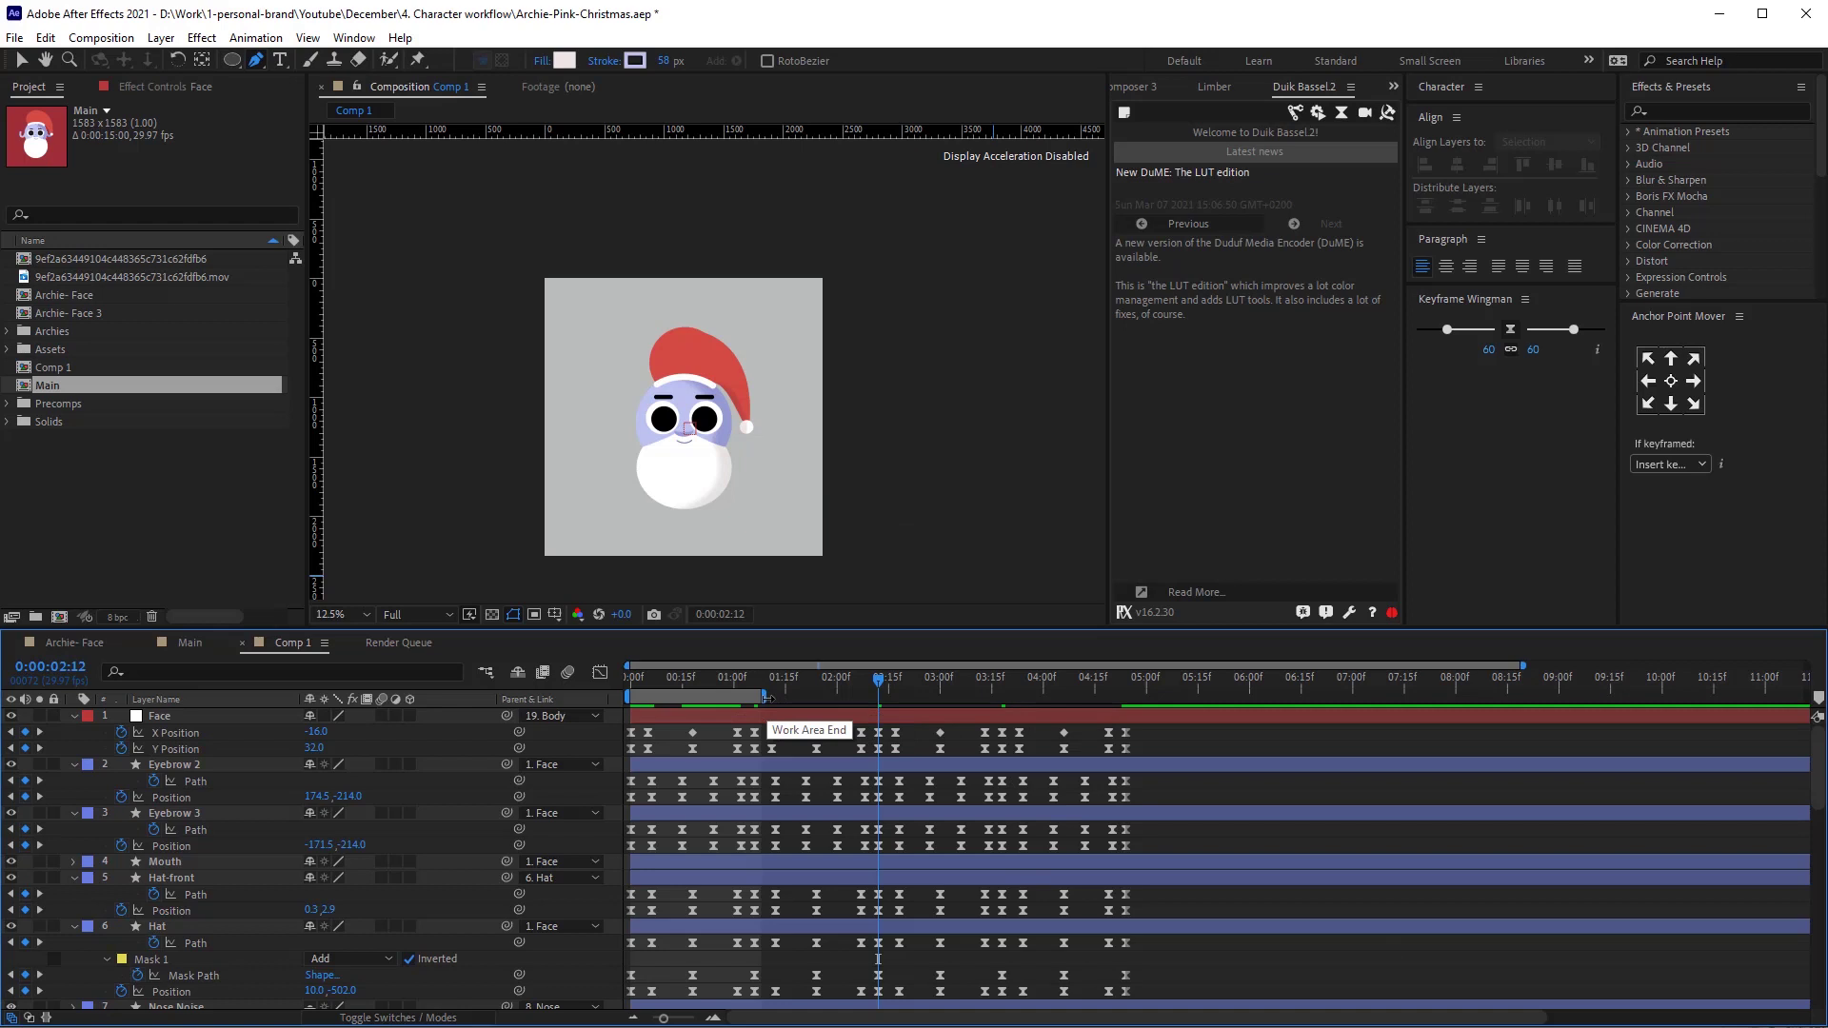
drag(766, 696, 1128, 696)
key(space)
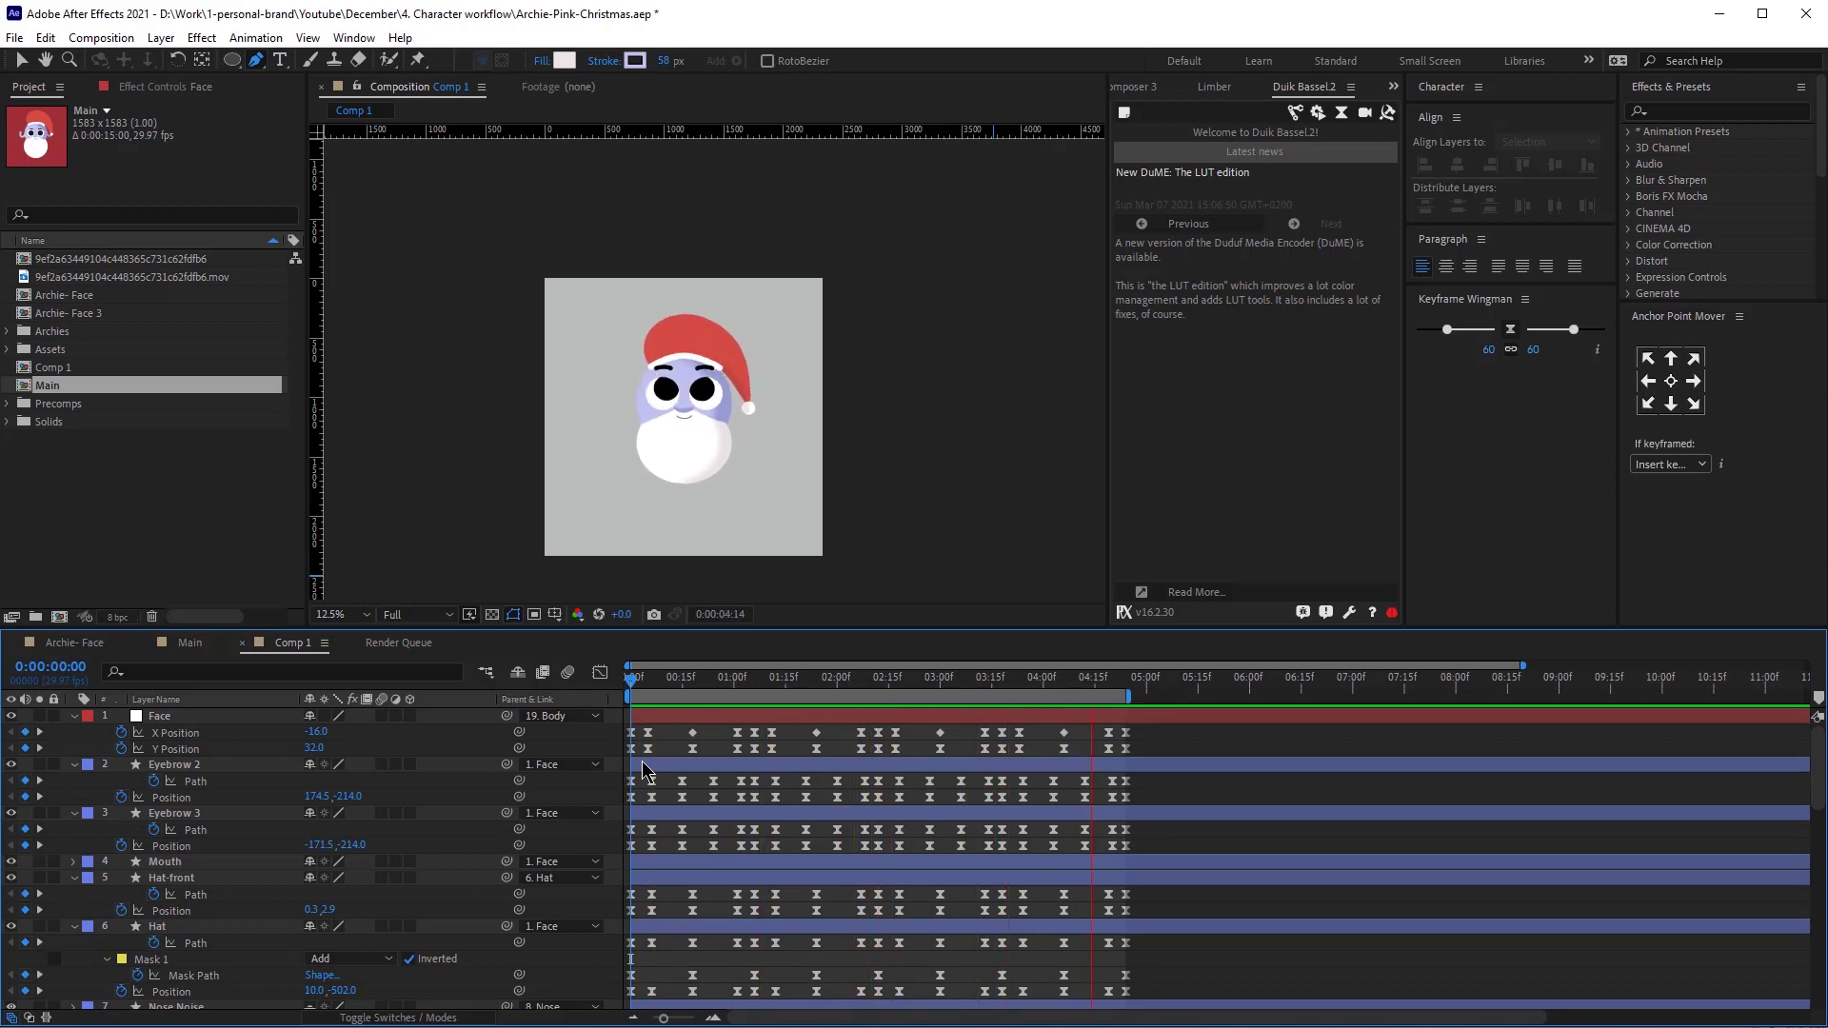
Rename Comp 1 to Main Character, then duplicate it and open the copy, Main Character 2.
click(64, 367)
key(Return)
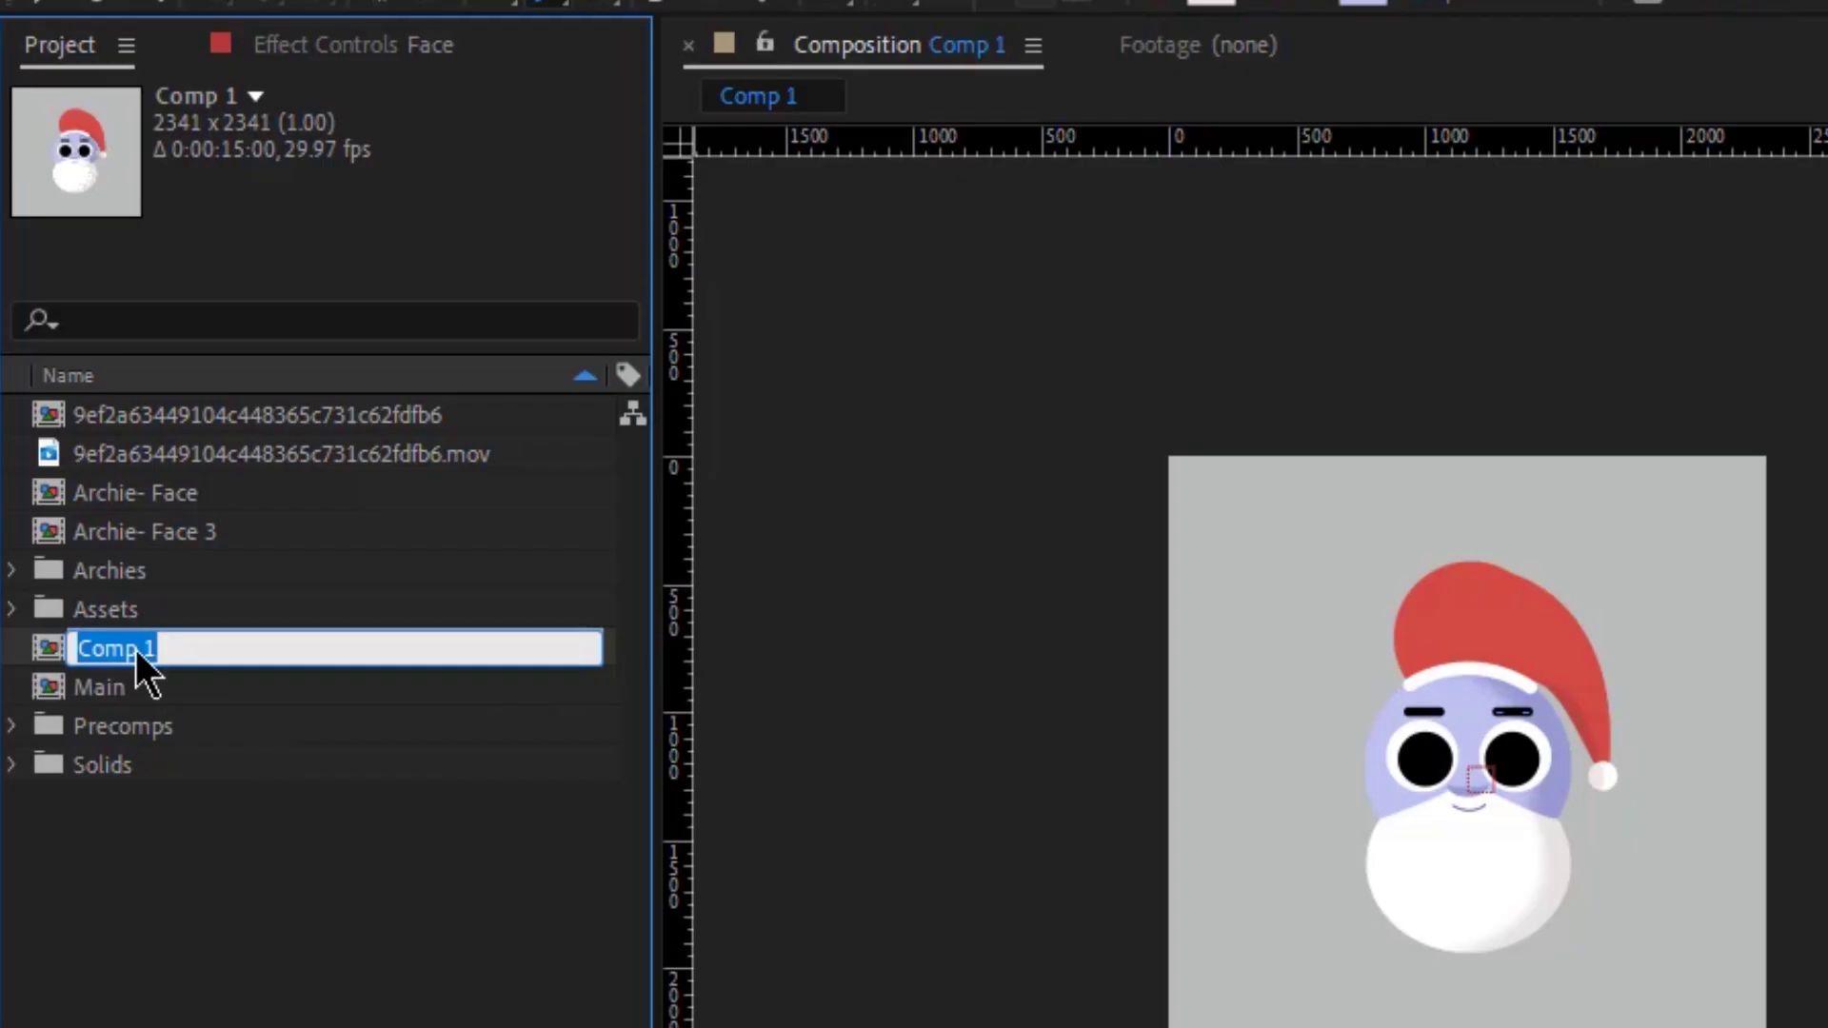
text(Main Character)
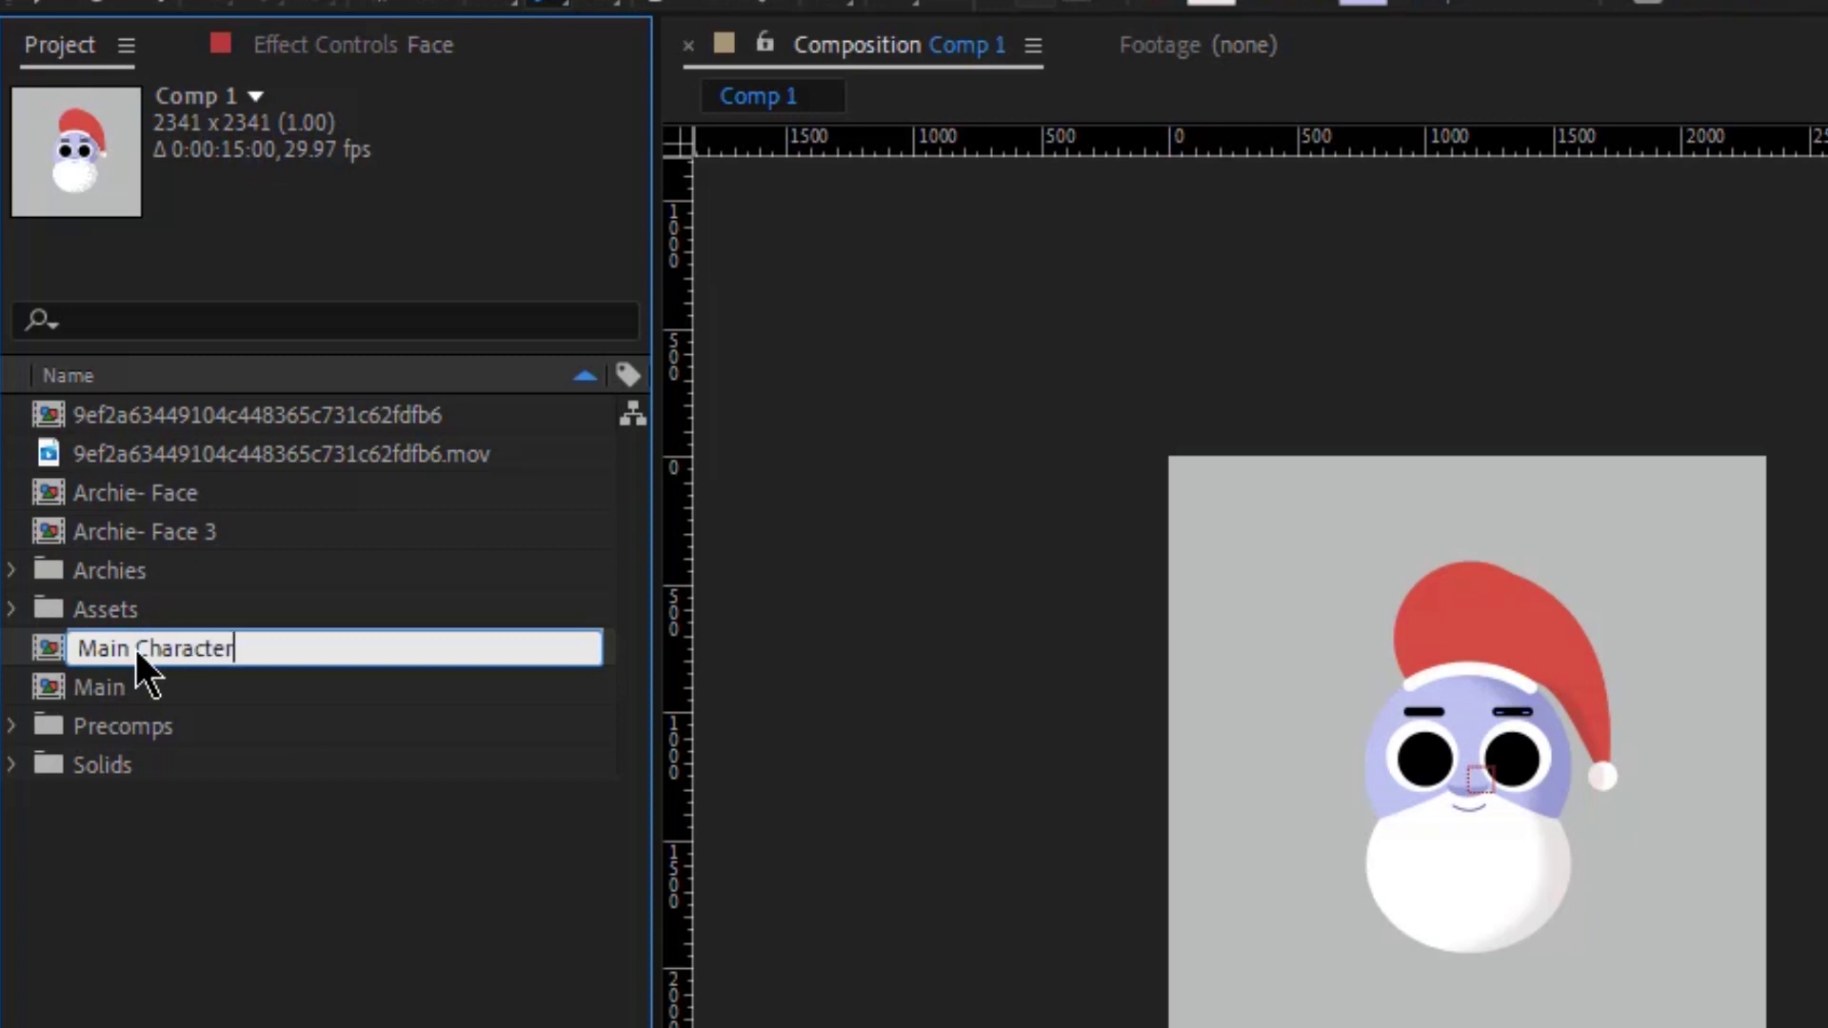
key(Return)
key(ctrl+d)
double_click(145, 726)
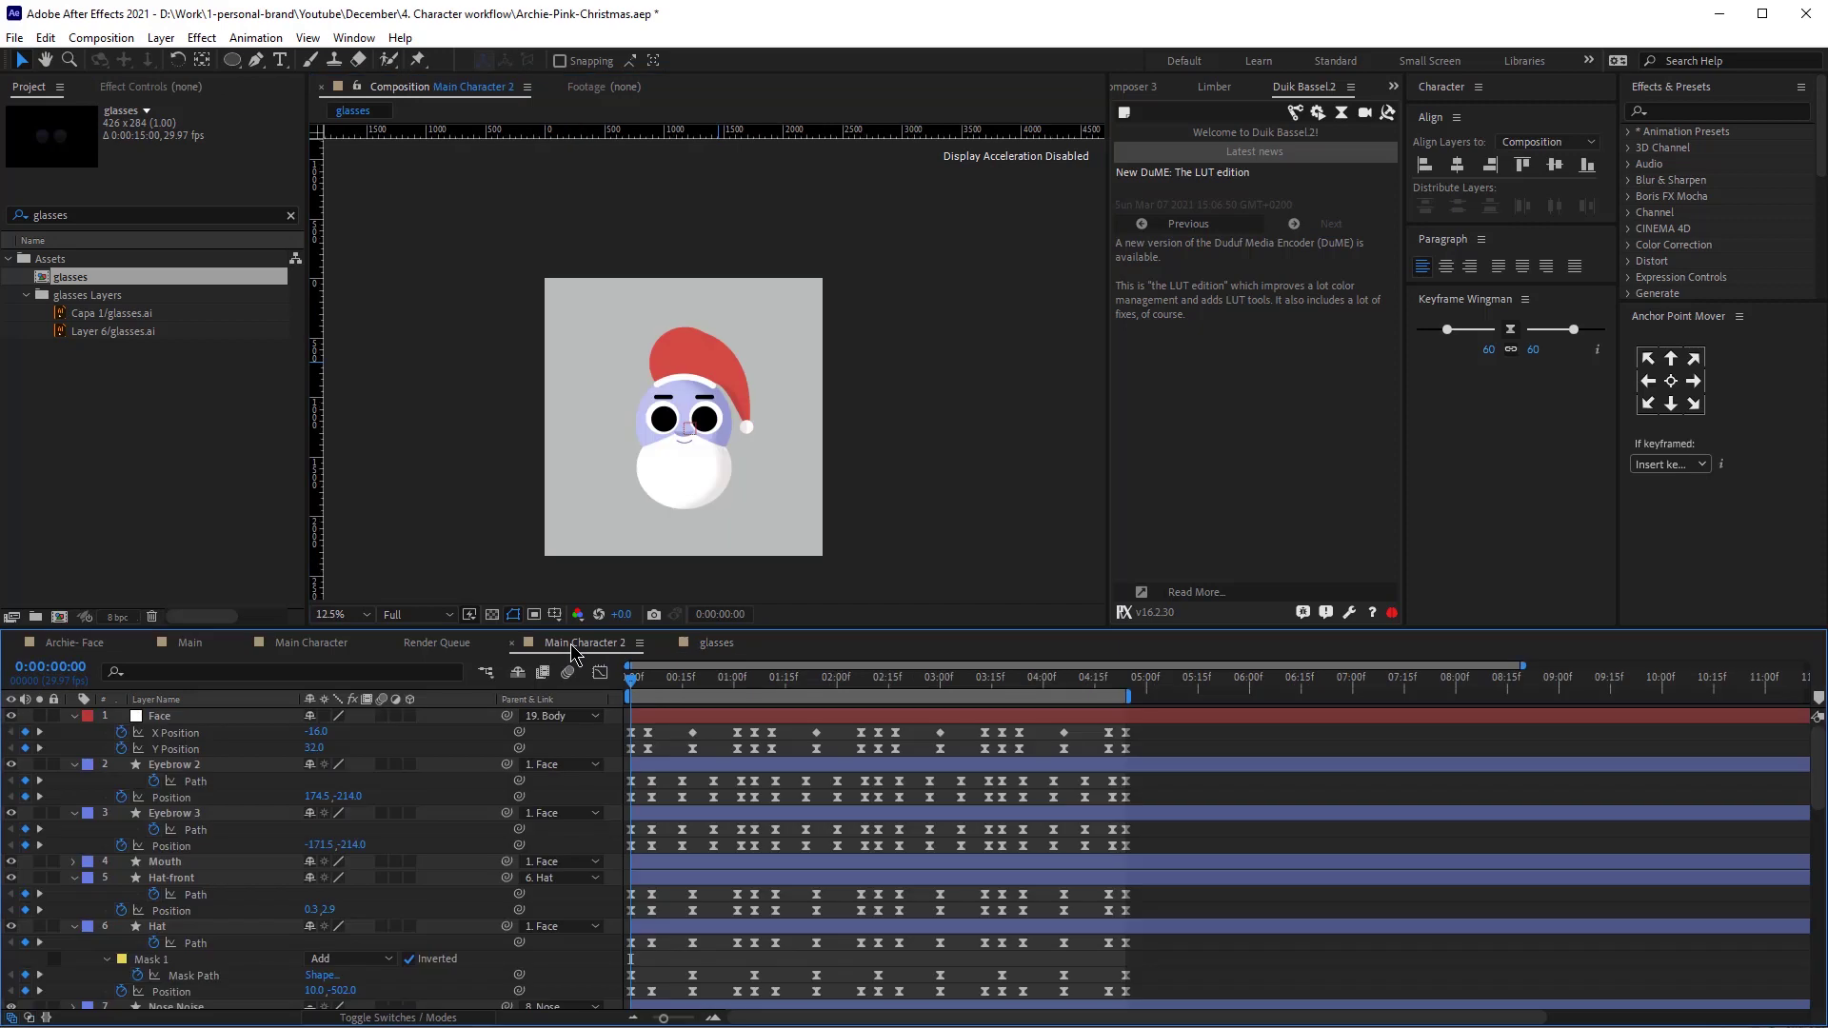
Paste the glasses artwork Layer 6 into Main Character 2, scale it to 379% and position it over the eyes.
click(322, 720)
key(s)
drag(333, 731, 484, 731)
drag(581, 296, 688, 413)
scroll(688, 413, up, 1)
scroll(689, 413, up, 2)
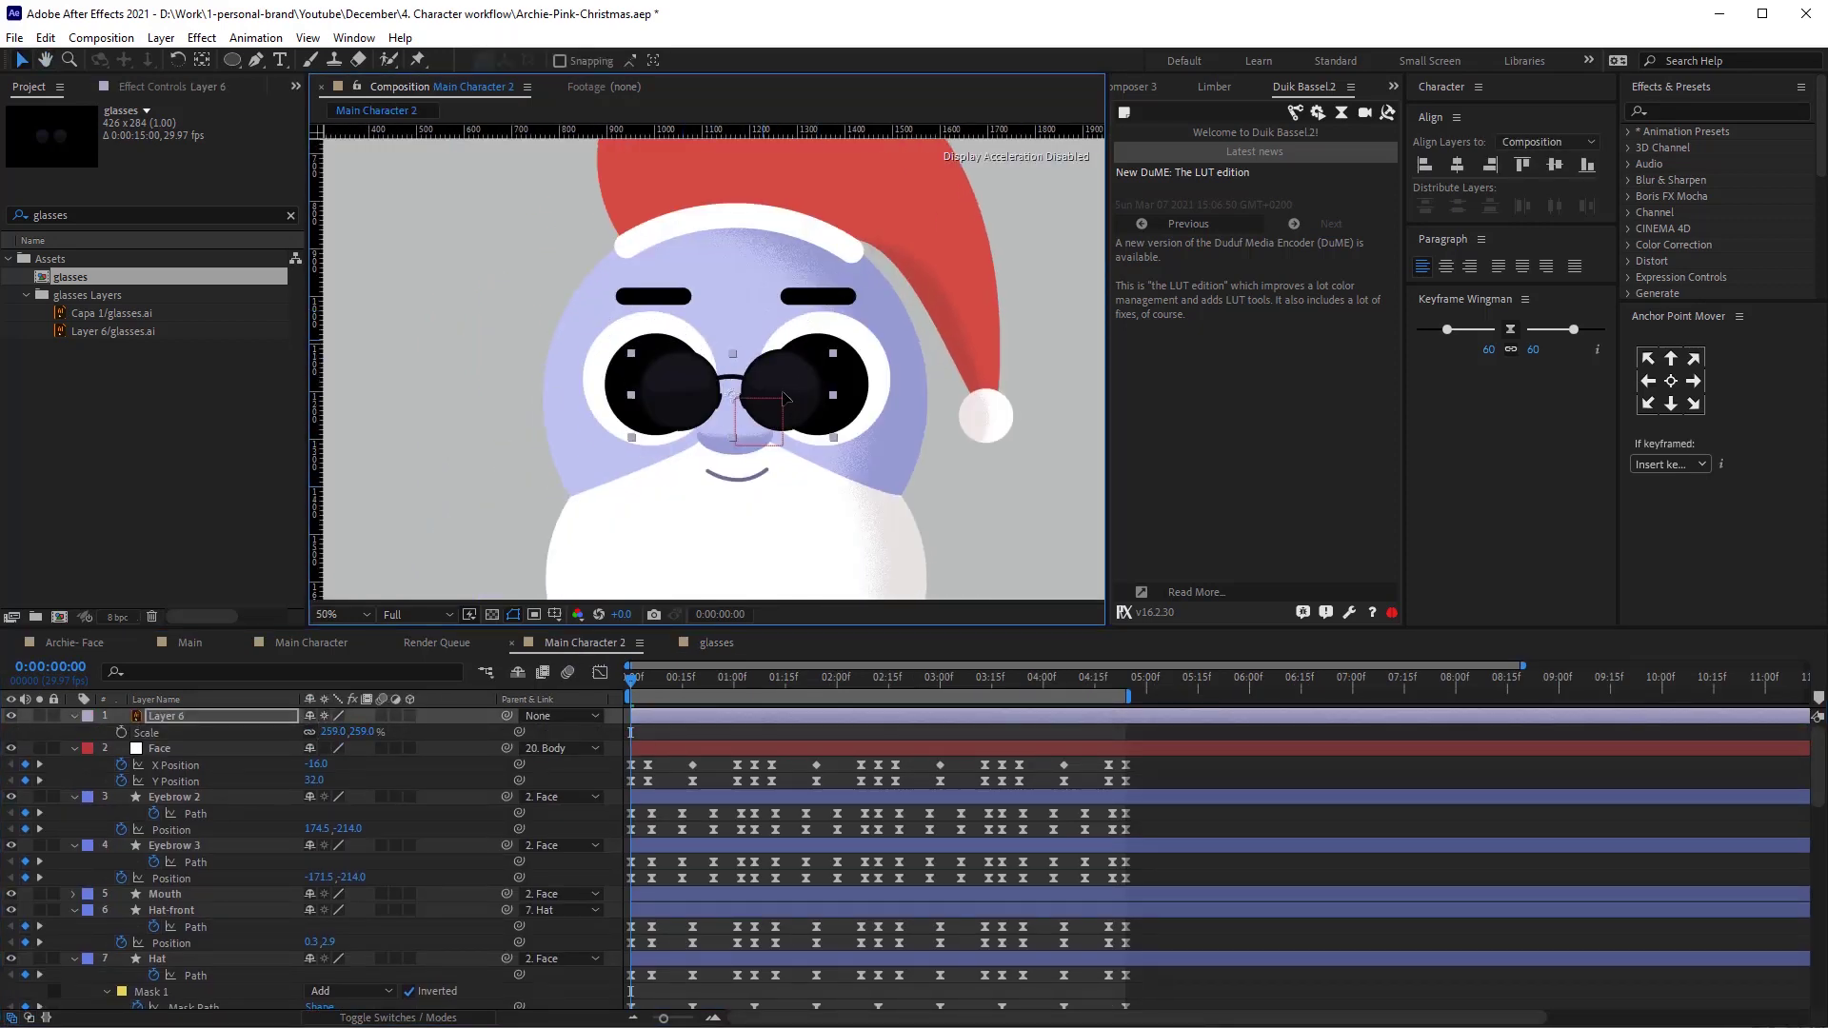
drag(838, 410, 885, 410)
Parent the glasses, Layer 6, to the Nose layer.
click(236, 718)
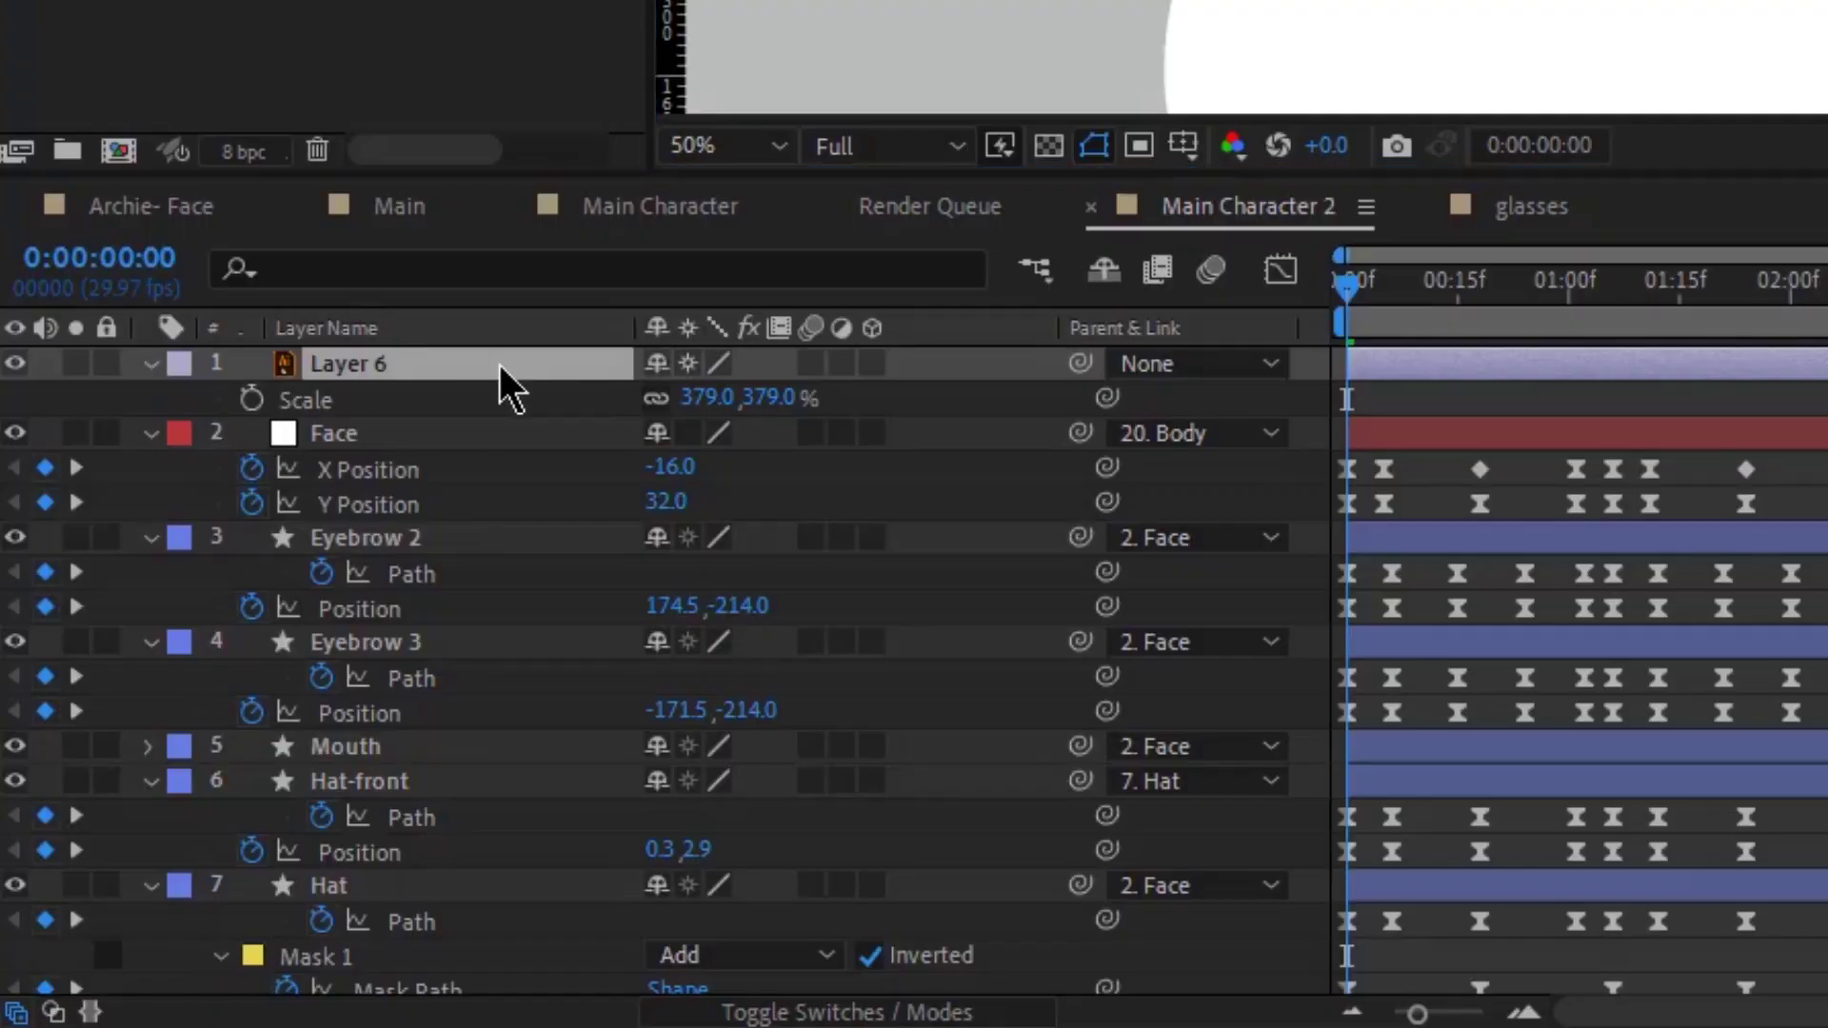
click(554, 717)
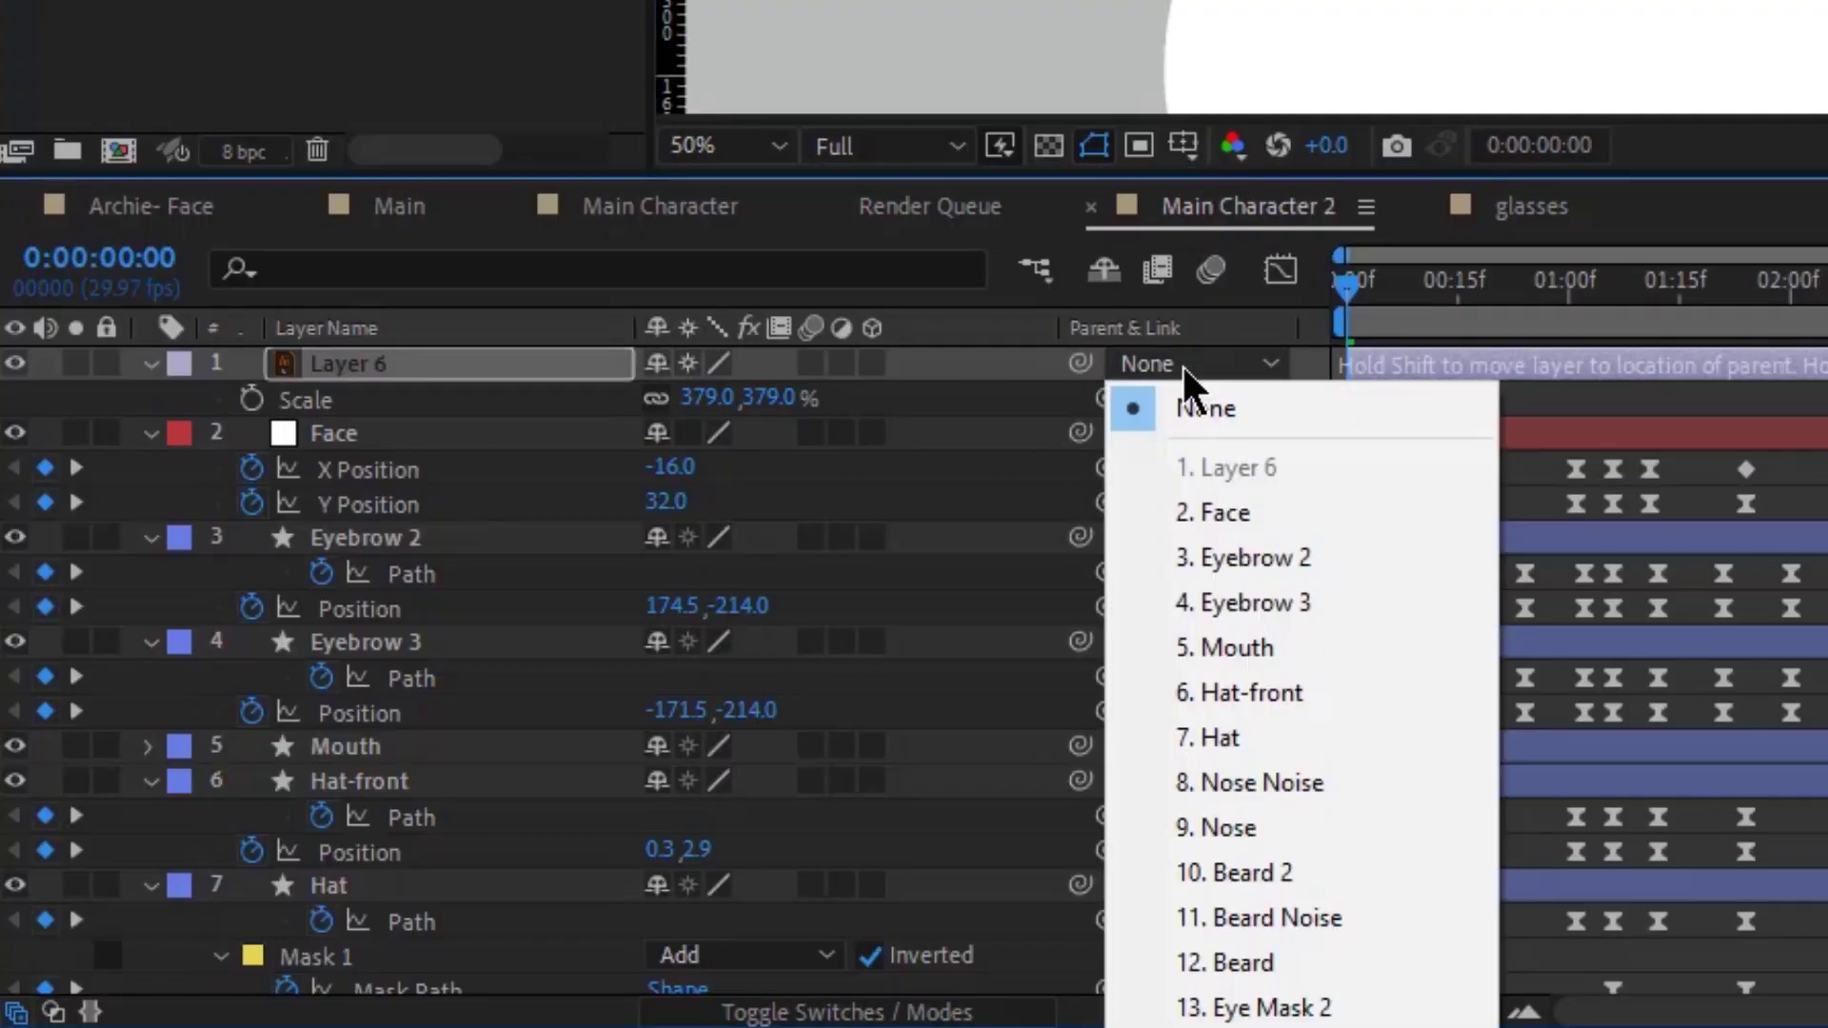
click(1280, 827)
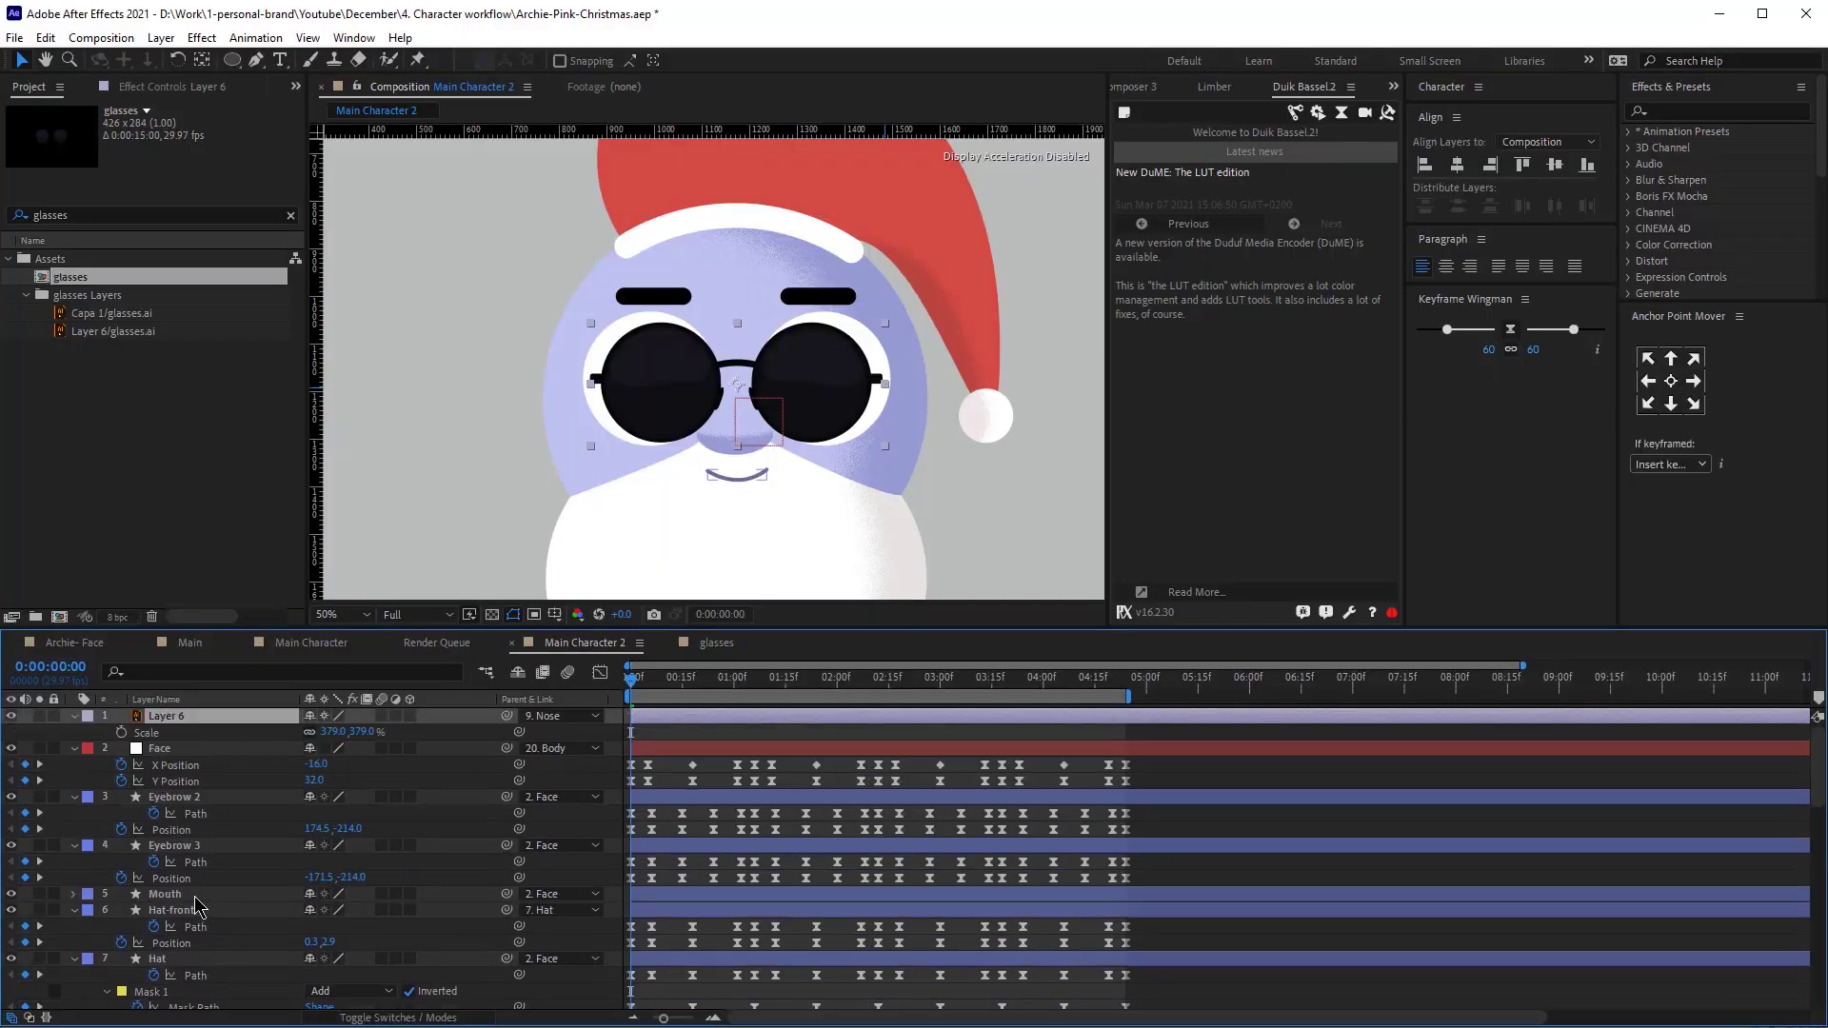
Reshape the Mouth path into a downturned curve and preview the character with glasses.
click(399, 749)
scroll(842, 473, up, 2)
key(g)
drag(872, 497, 911, 441)
key(v)
click(826, 739)
key(comma)
key(comma)
key(comma)
key(space)
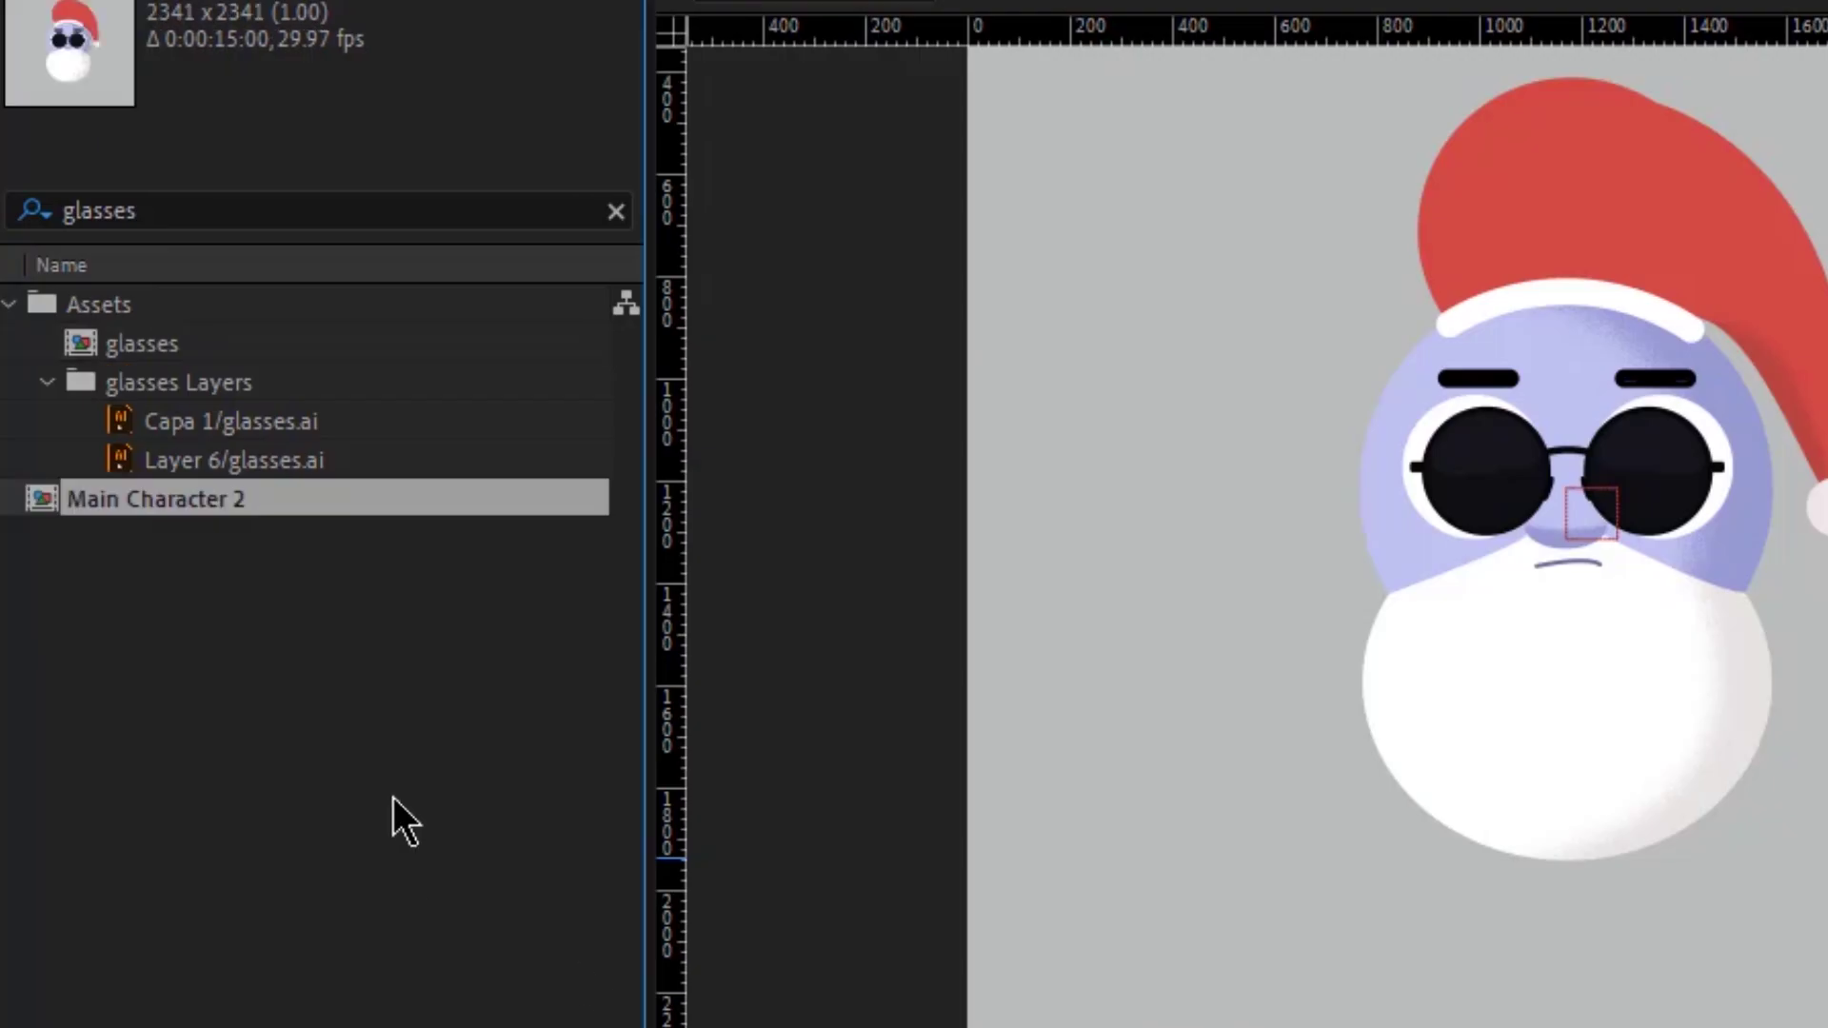
Duplicate Main Character 2 and add the knitted hat artwork Layer 2/hat.ai between Layer 6 and Face in the copy.
key(ctrl+d)
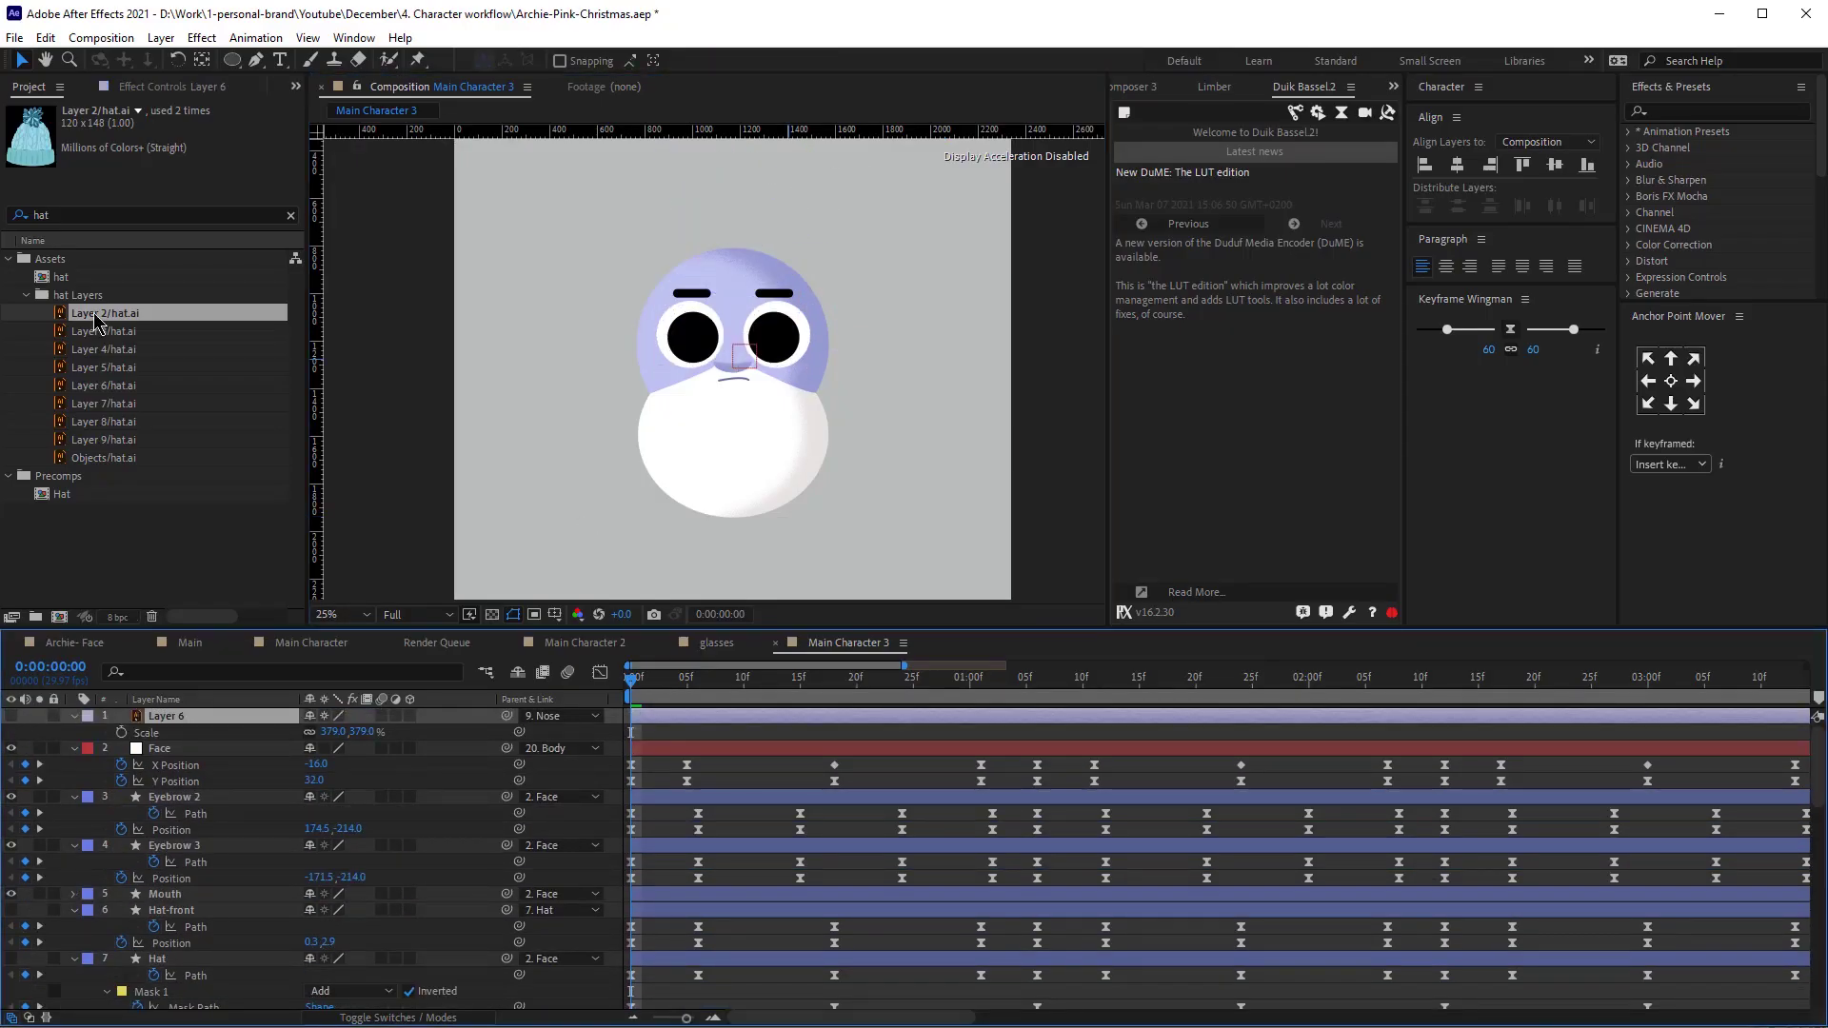
drag(96, 320, 190, 740)
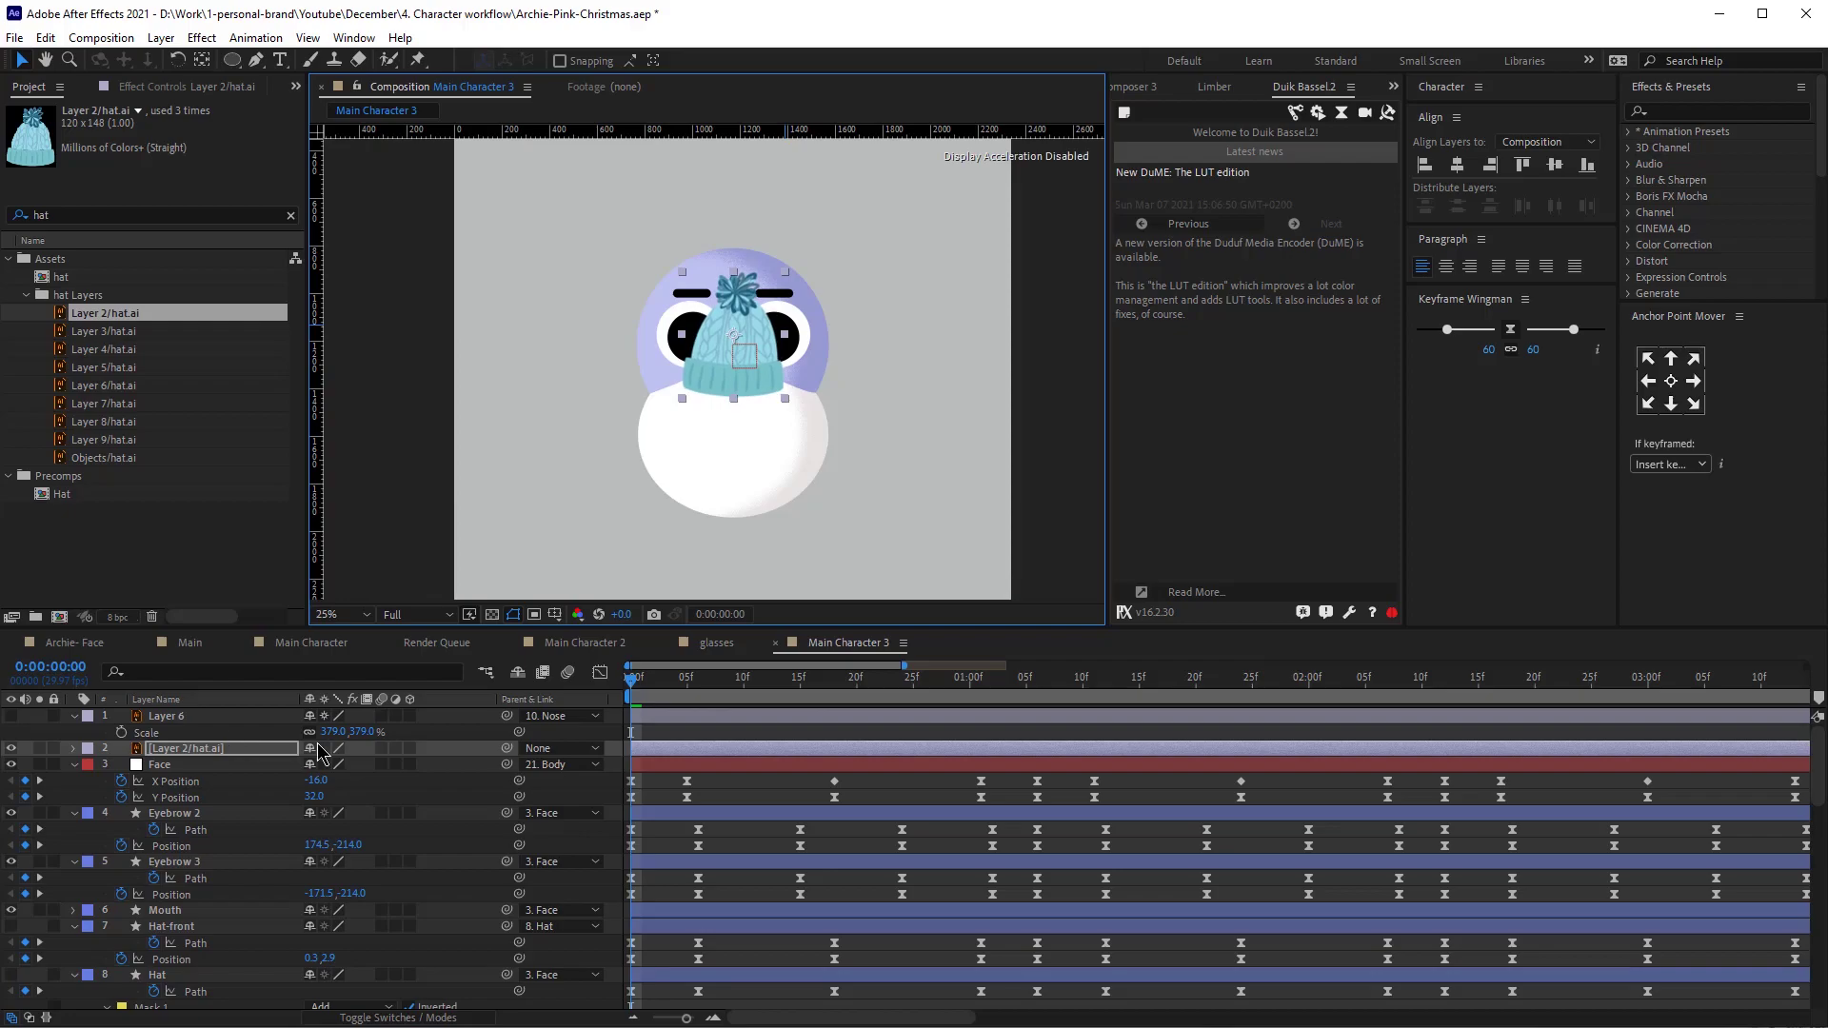
Position the knitted hat, Layer 2/hat.ai, on top of the character's head and parent it to the Body layer.
key(r)
drag(737, 314, 741, 188)
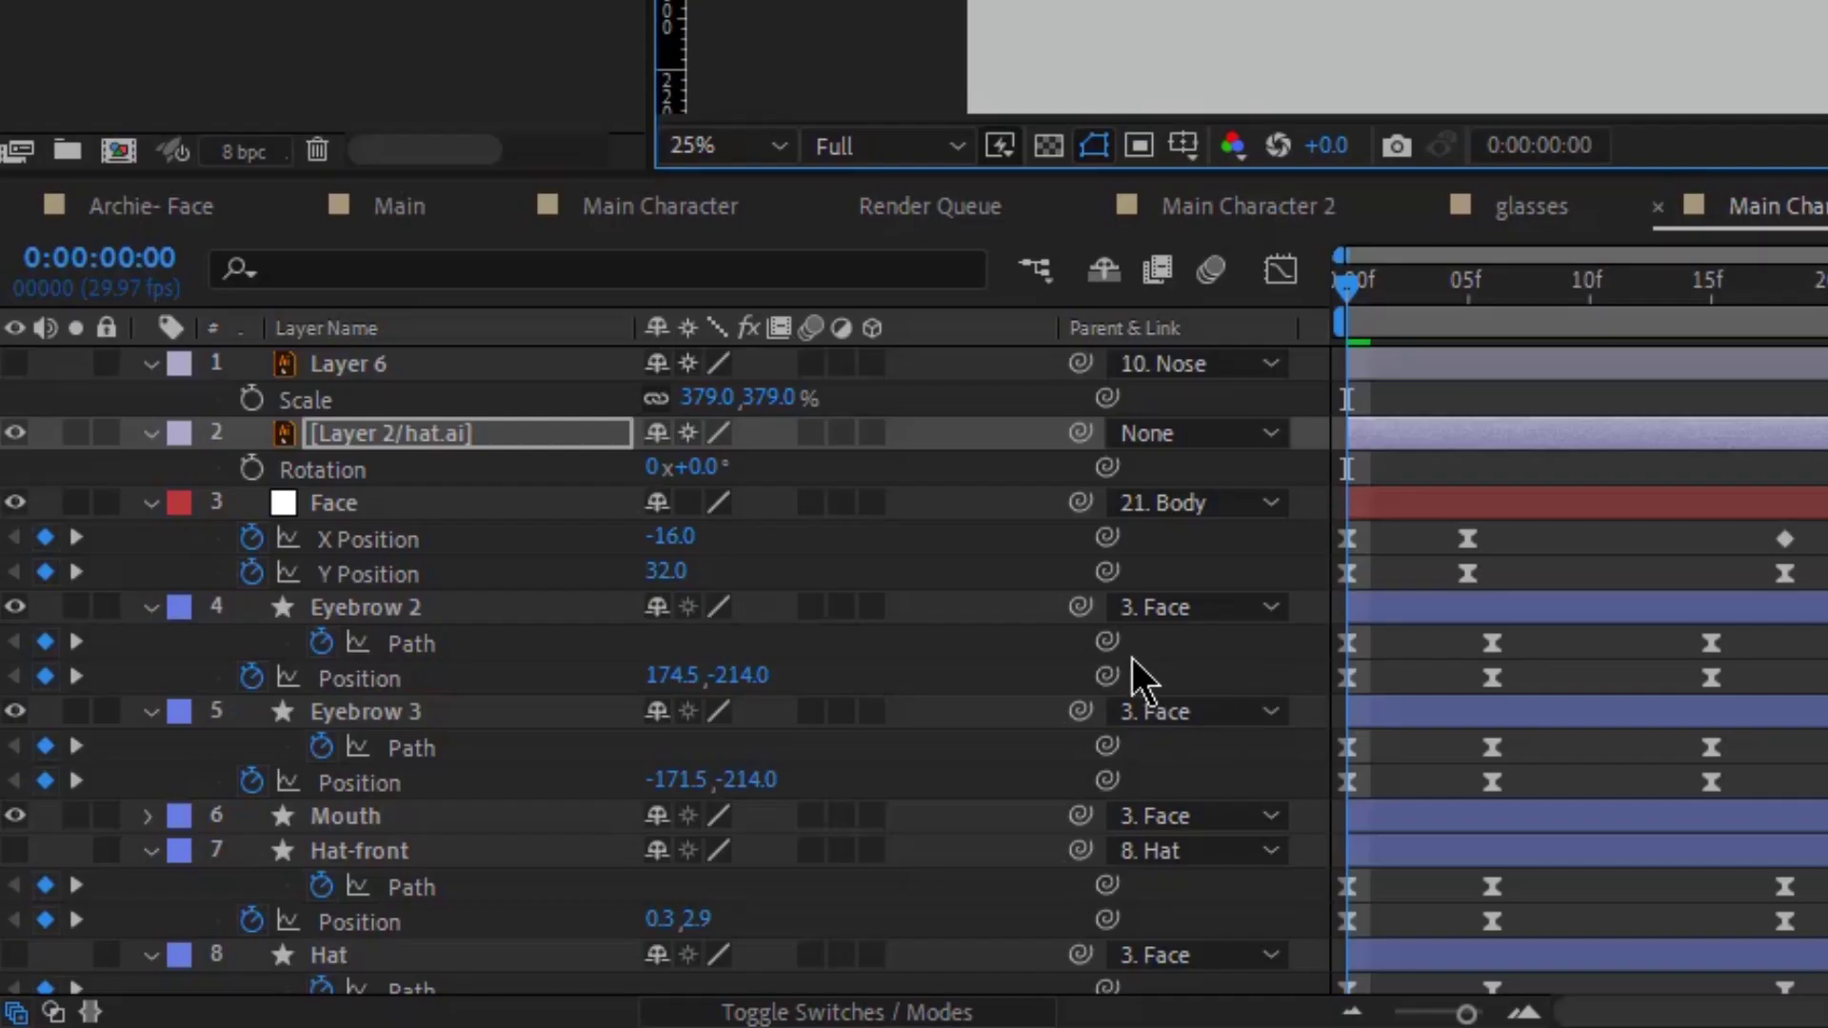
click(1171, 436)
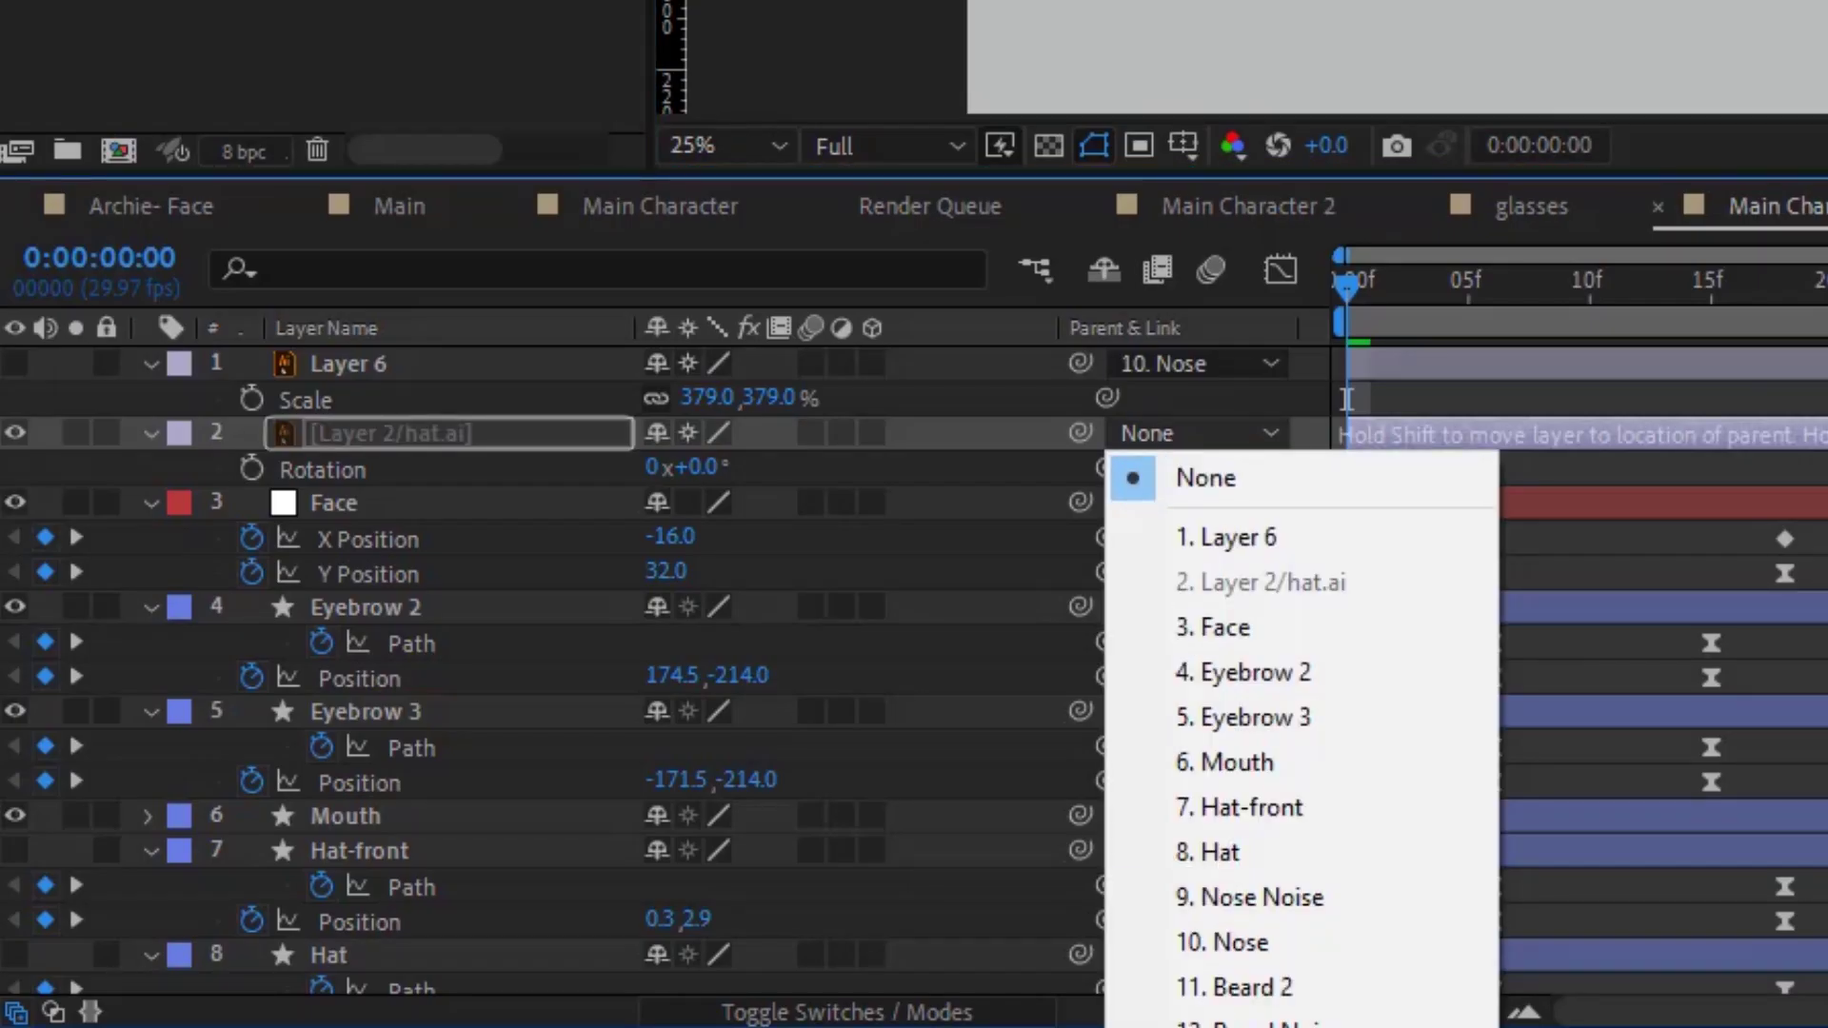
click(1228, 1023)
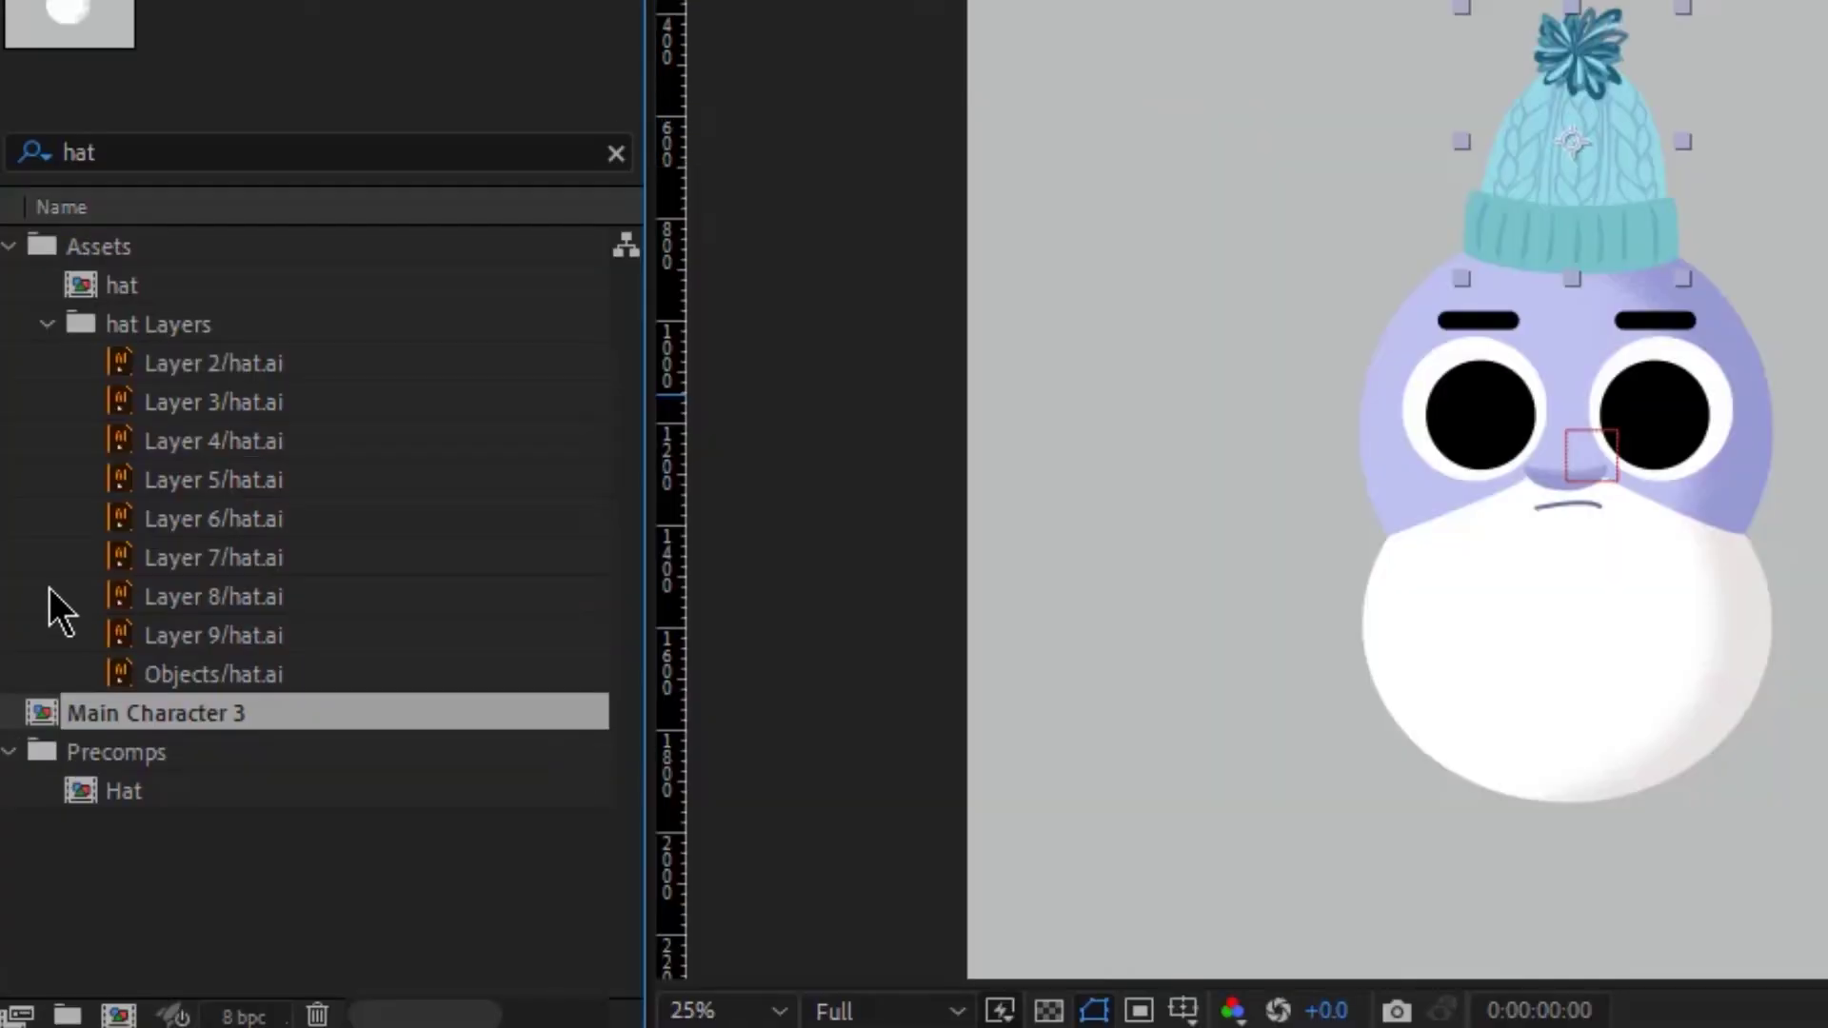
Duplicate Main Character 3 and add the bear hat artwork Layer 8/hat.ai directly above Layer 2/hat.ai in the copy.
key(ctrl+d)
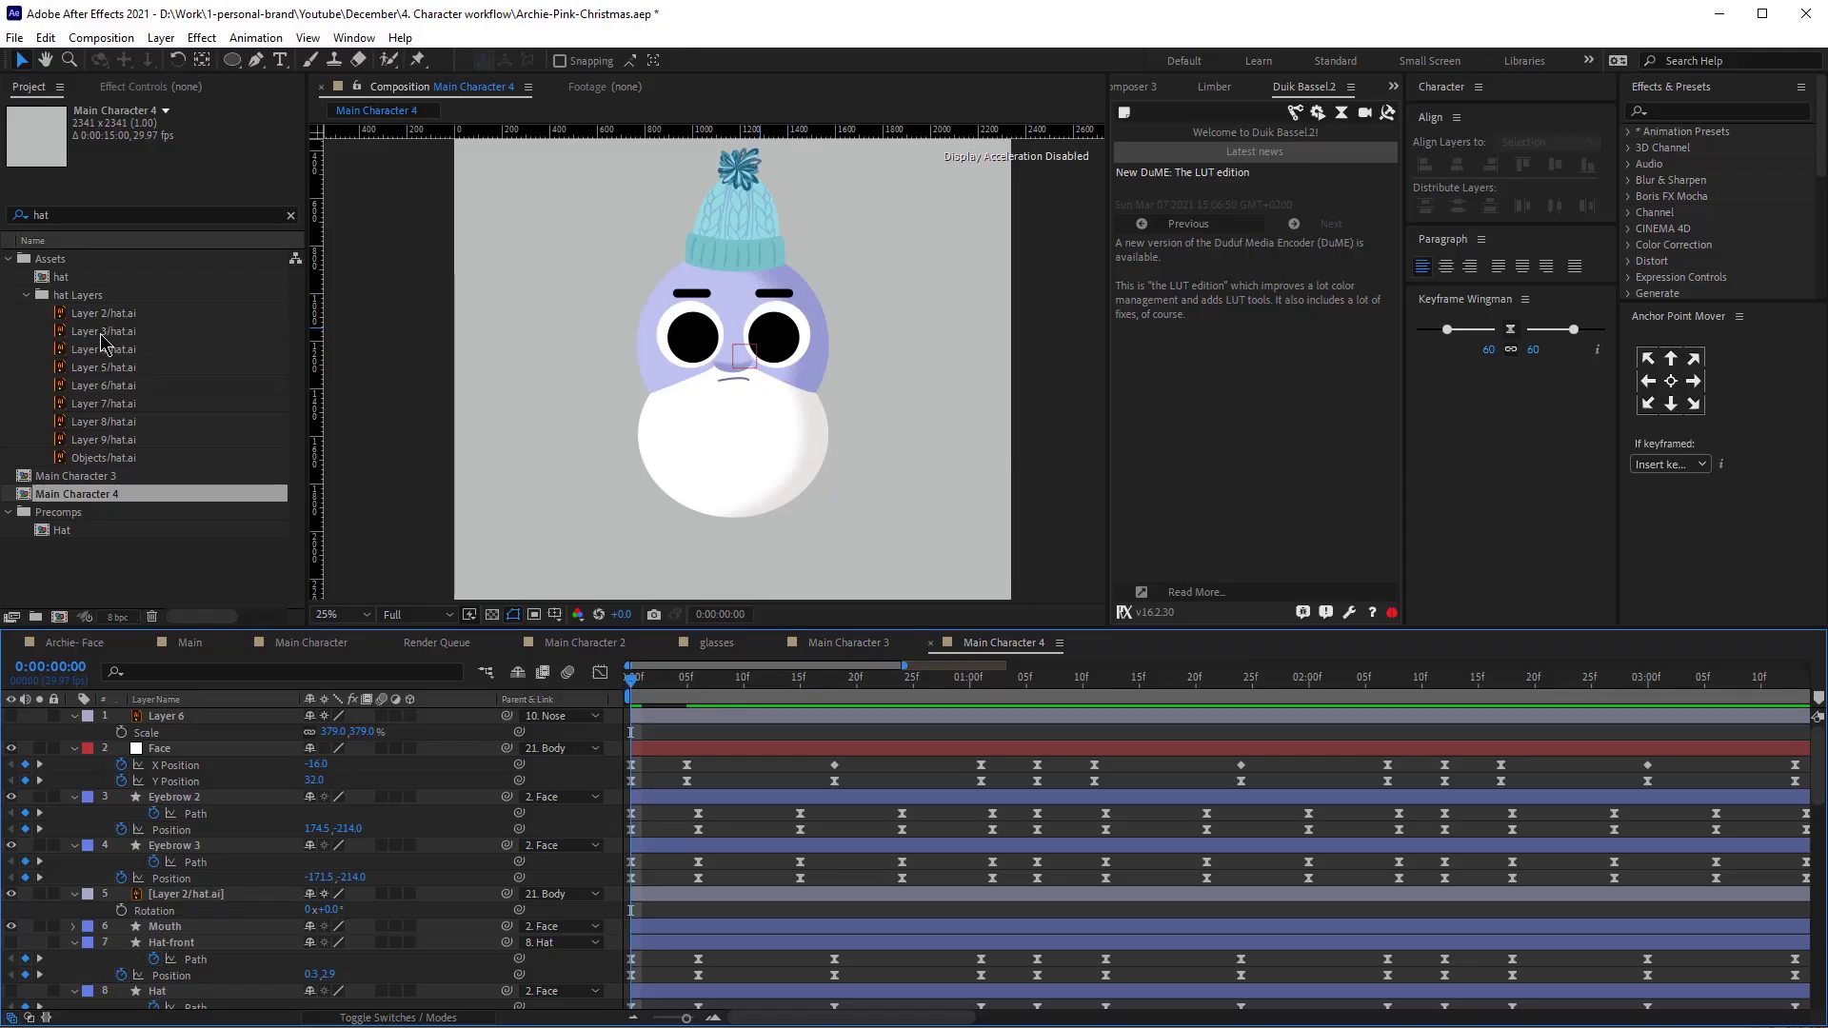
click(217, 442)
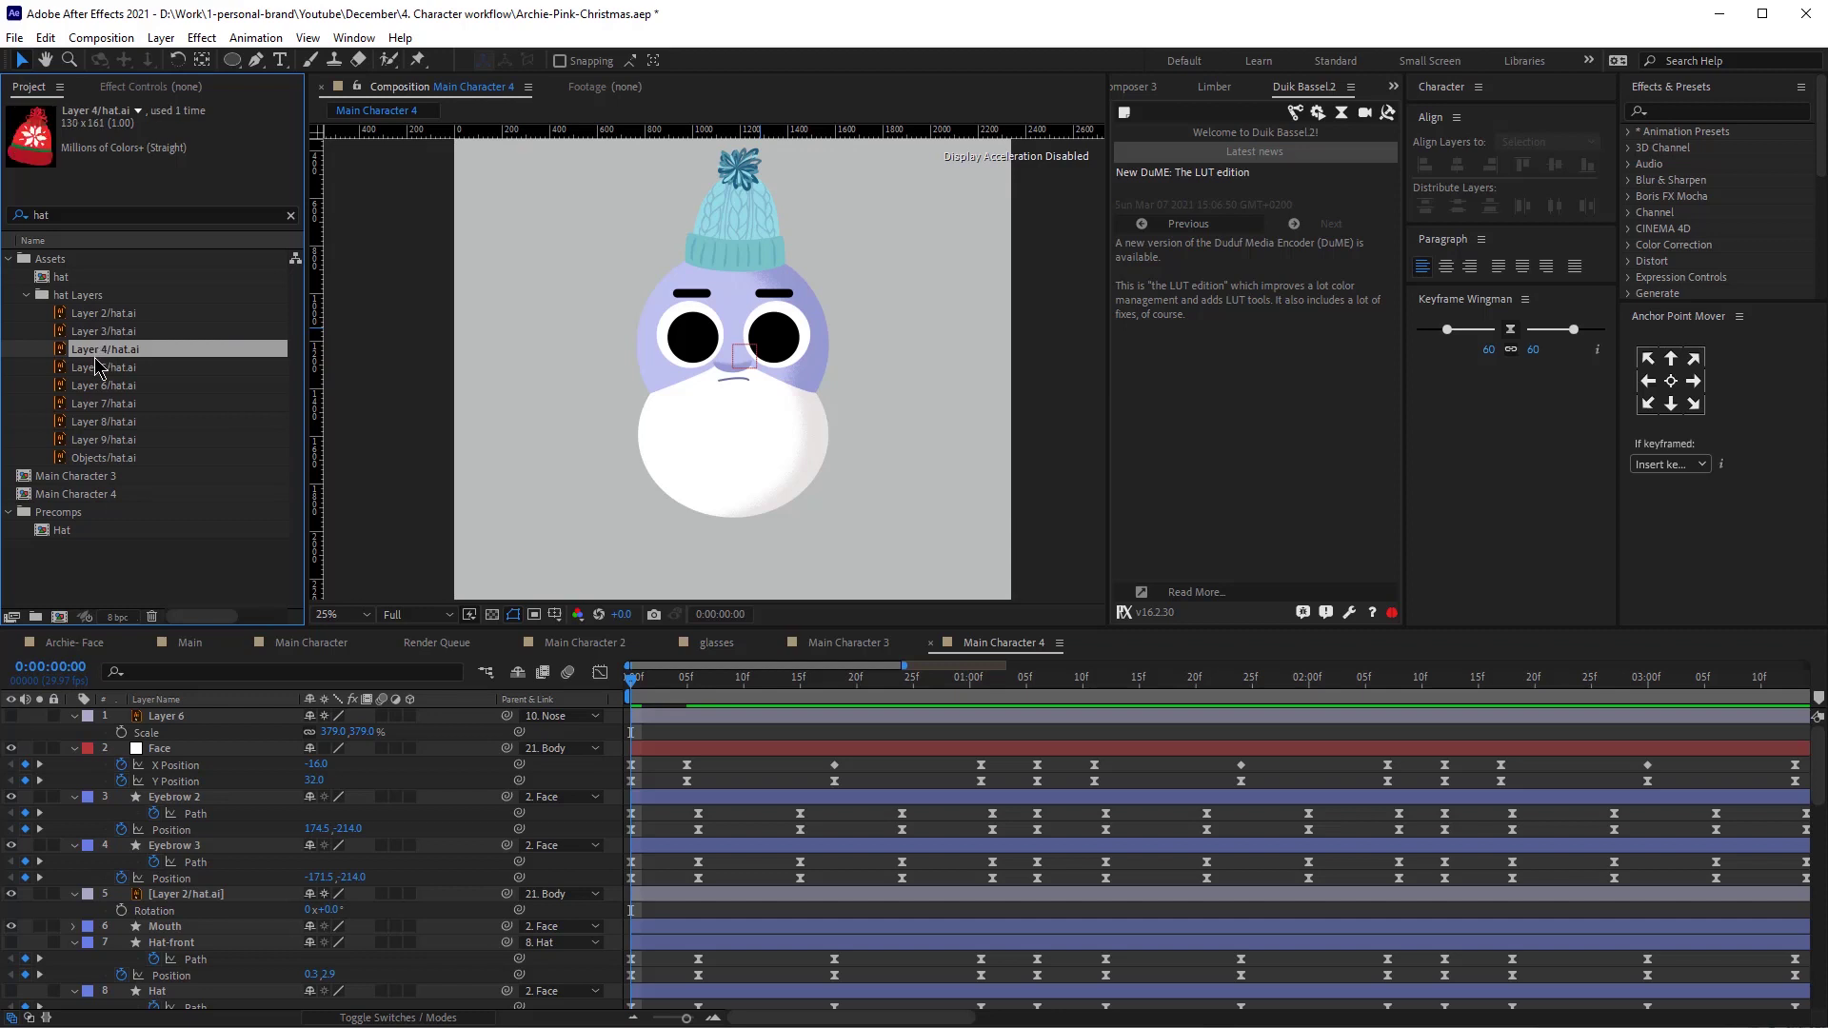
click(101, 369)
click(102, 385)
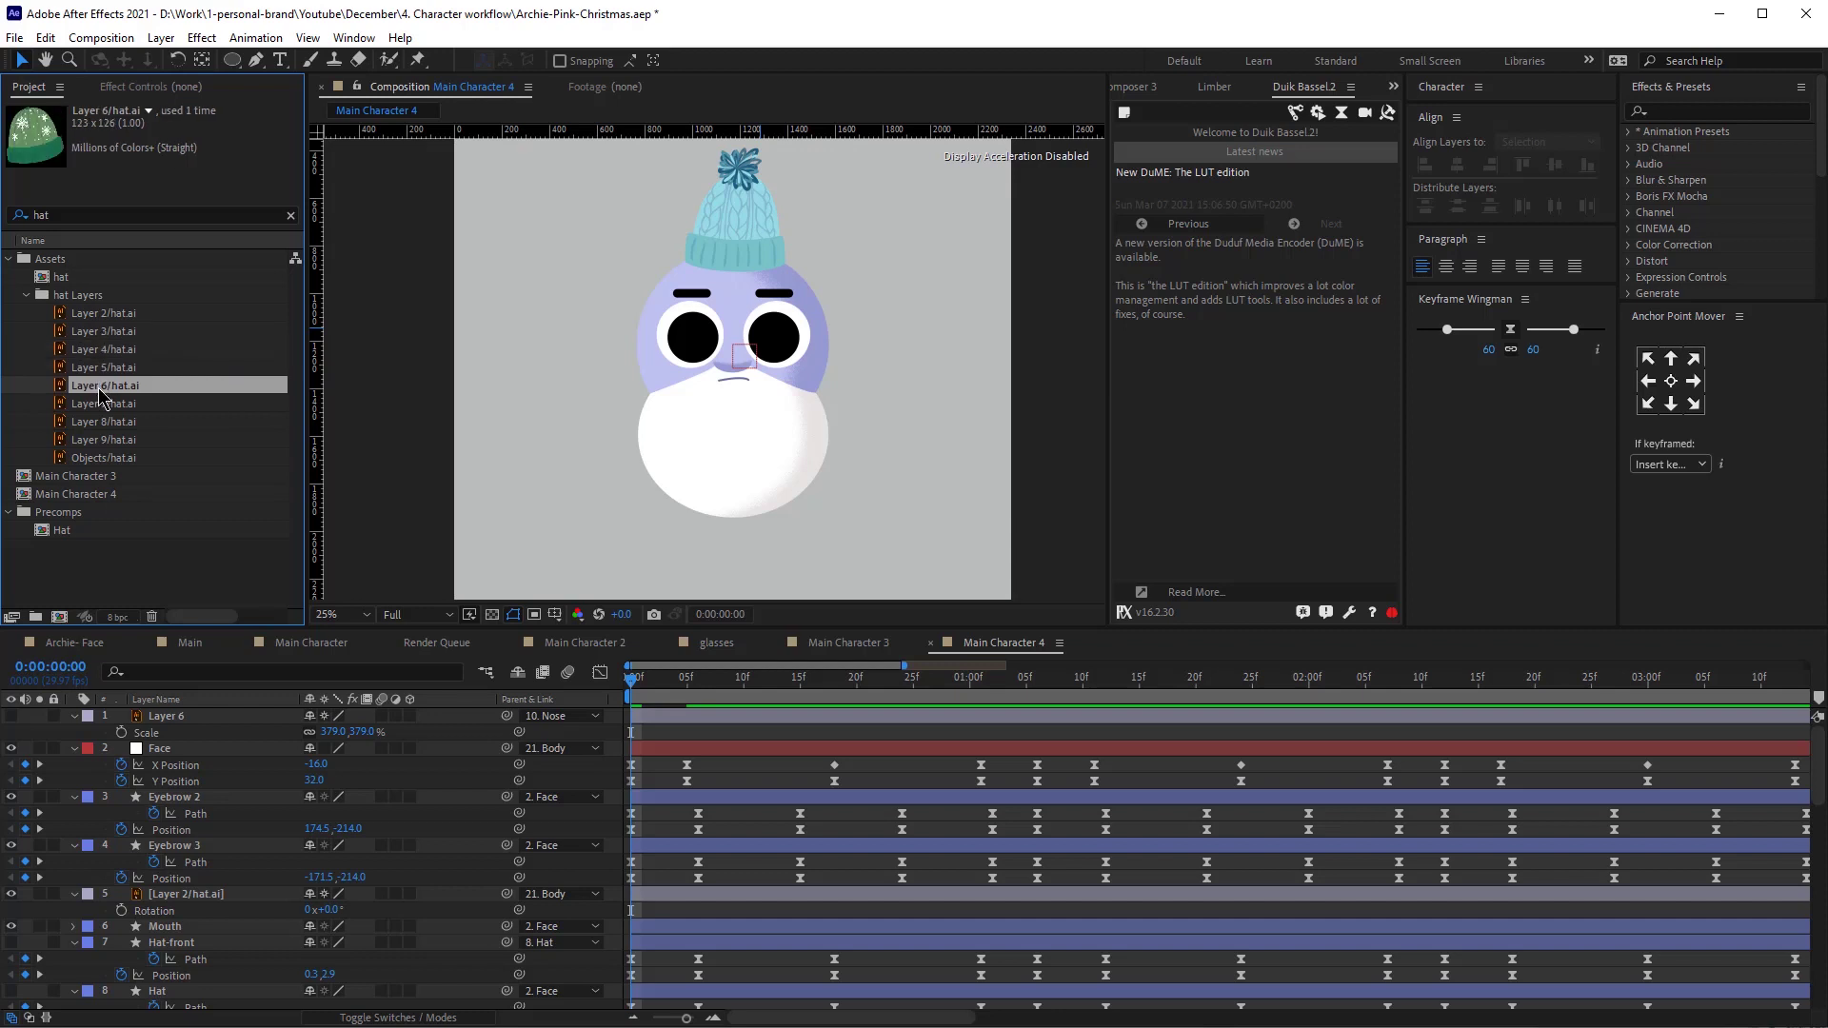
click(103, 404)
click(105, 423)
drag(99, 429, 234, 885)
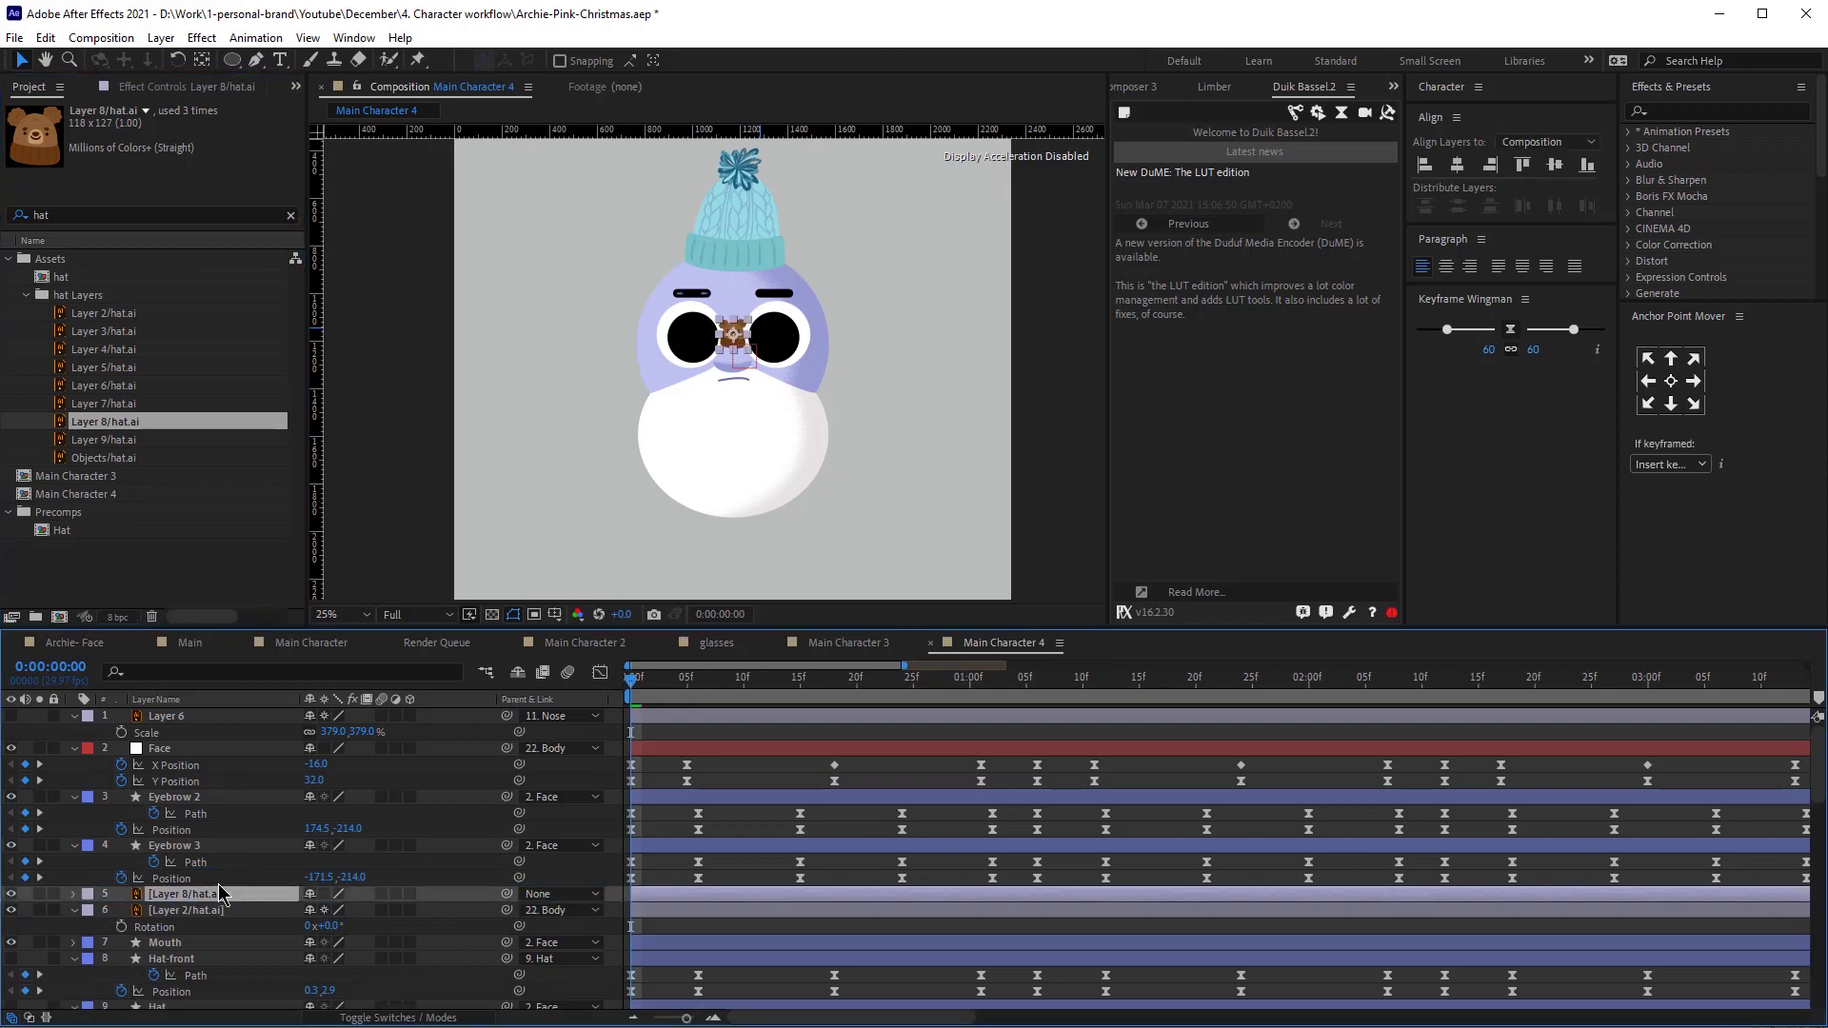
click(233, 911)
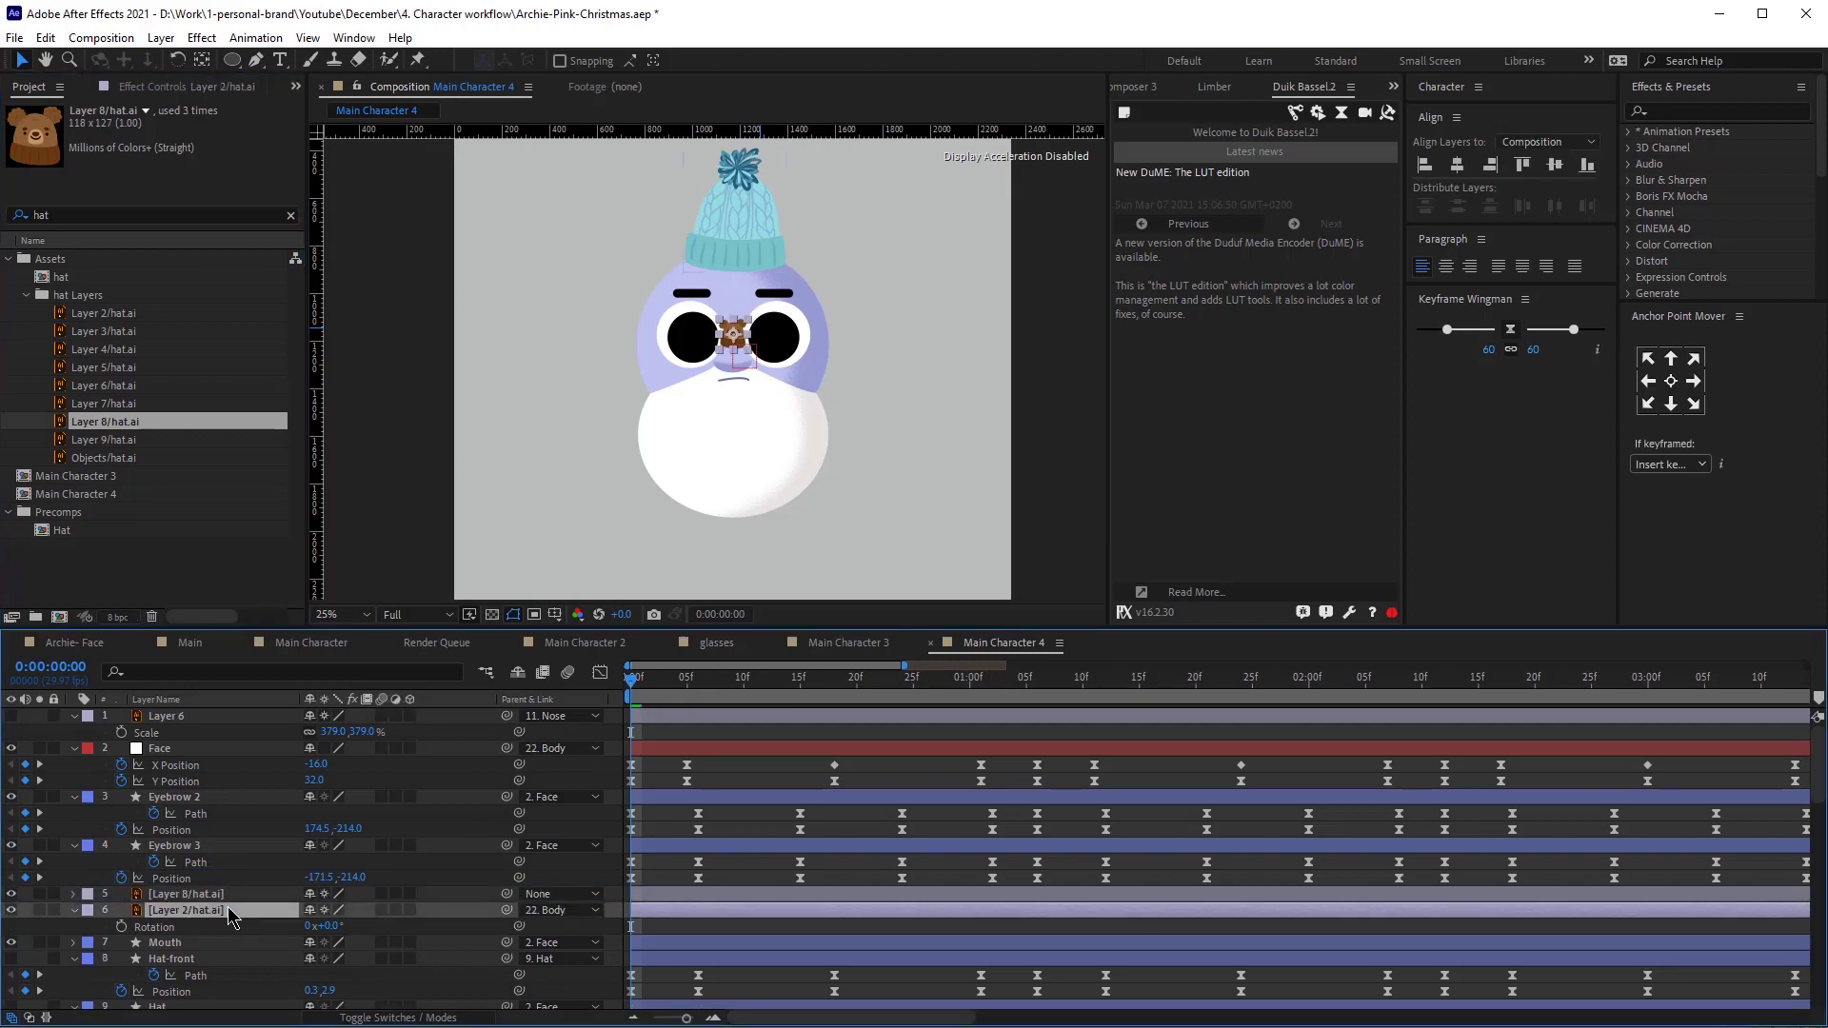
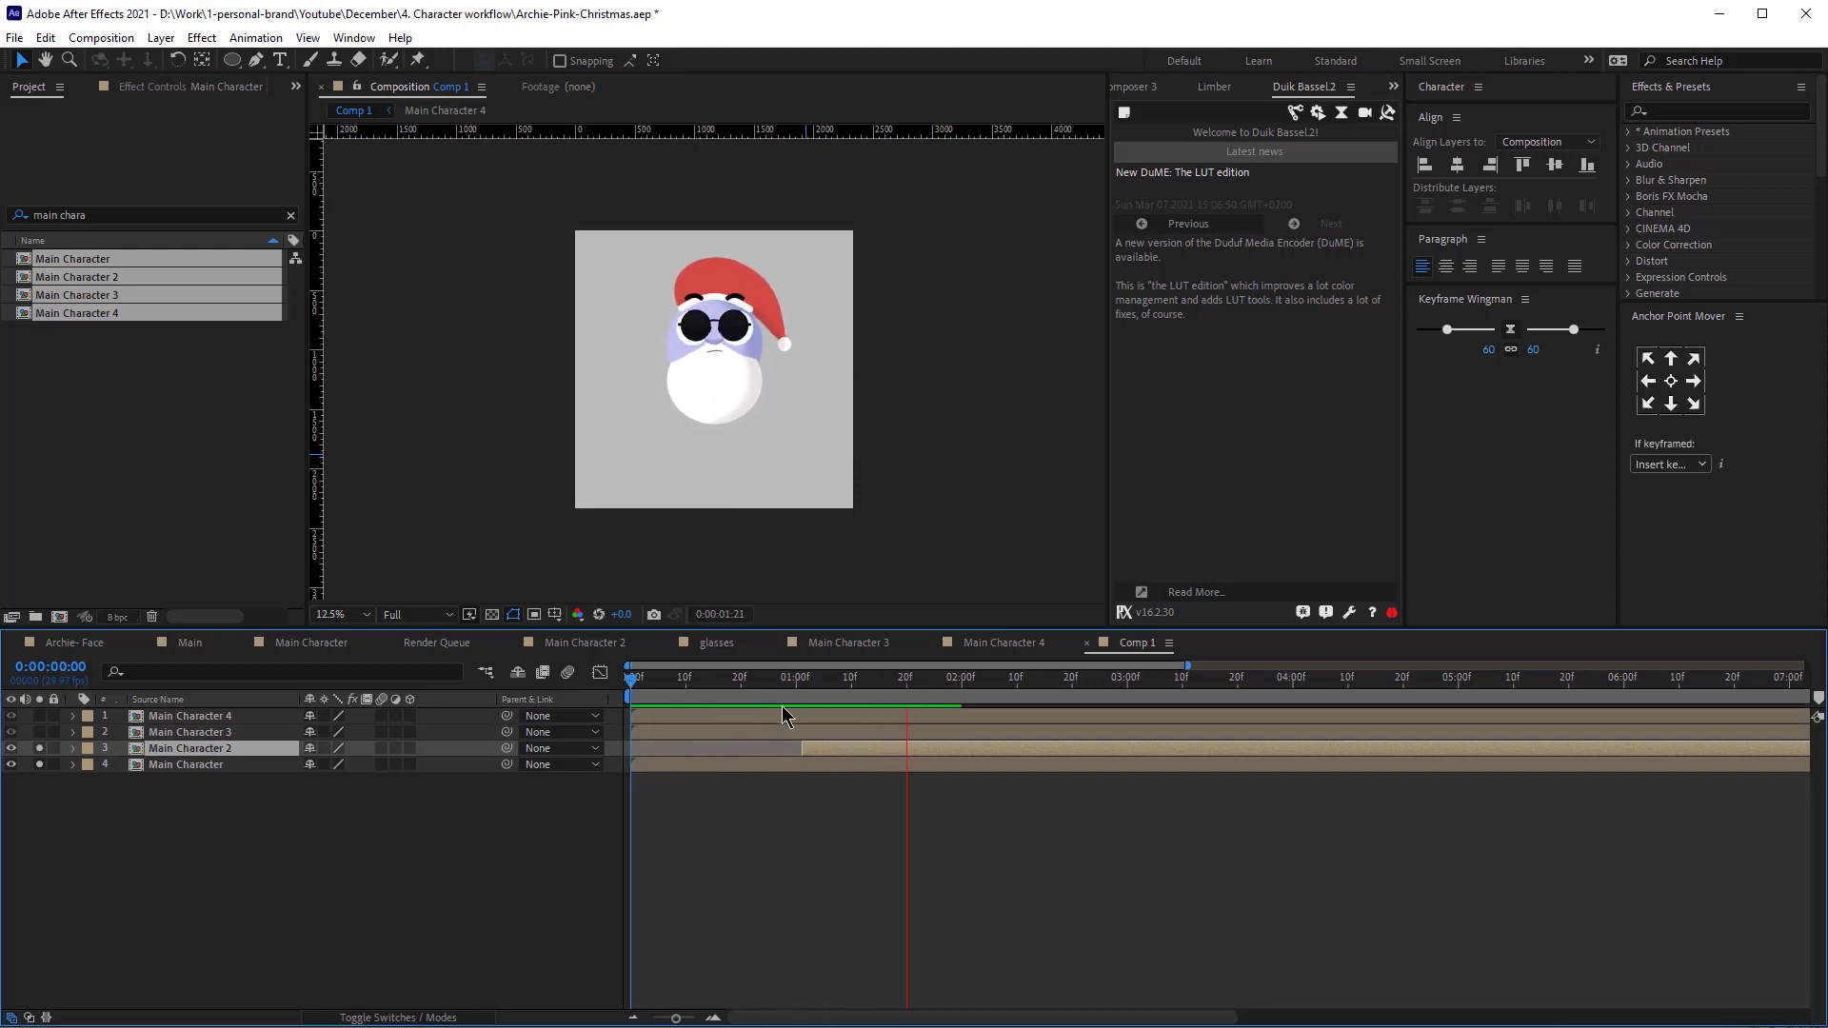
Trim the Main Character layer in Comp 1 so it ends at 0:00:01:01.
click(803, 680)
click(814, 766)
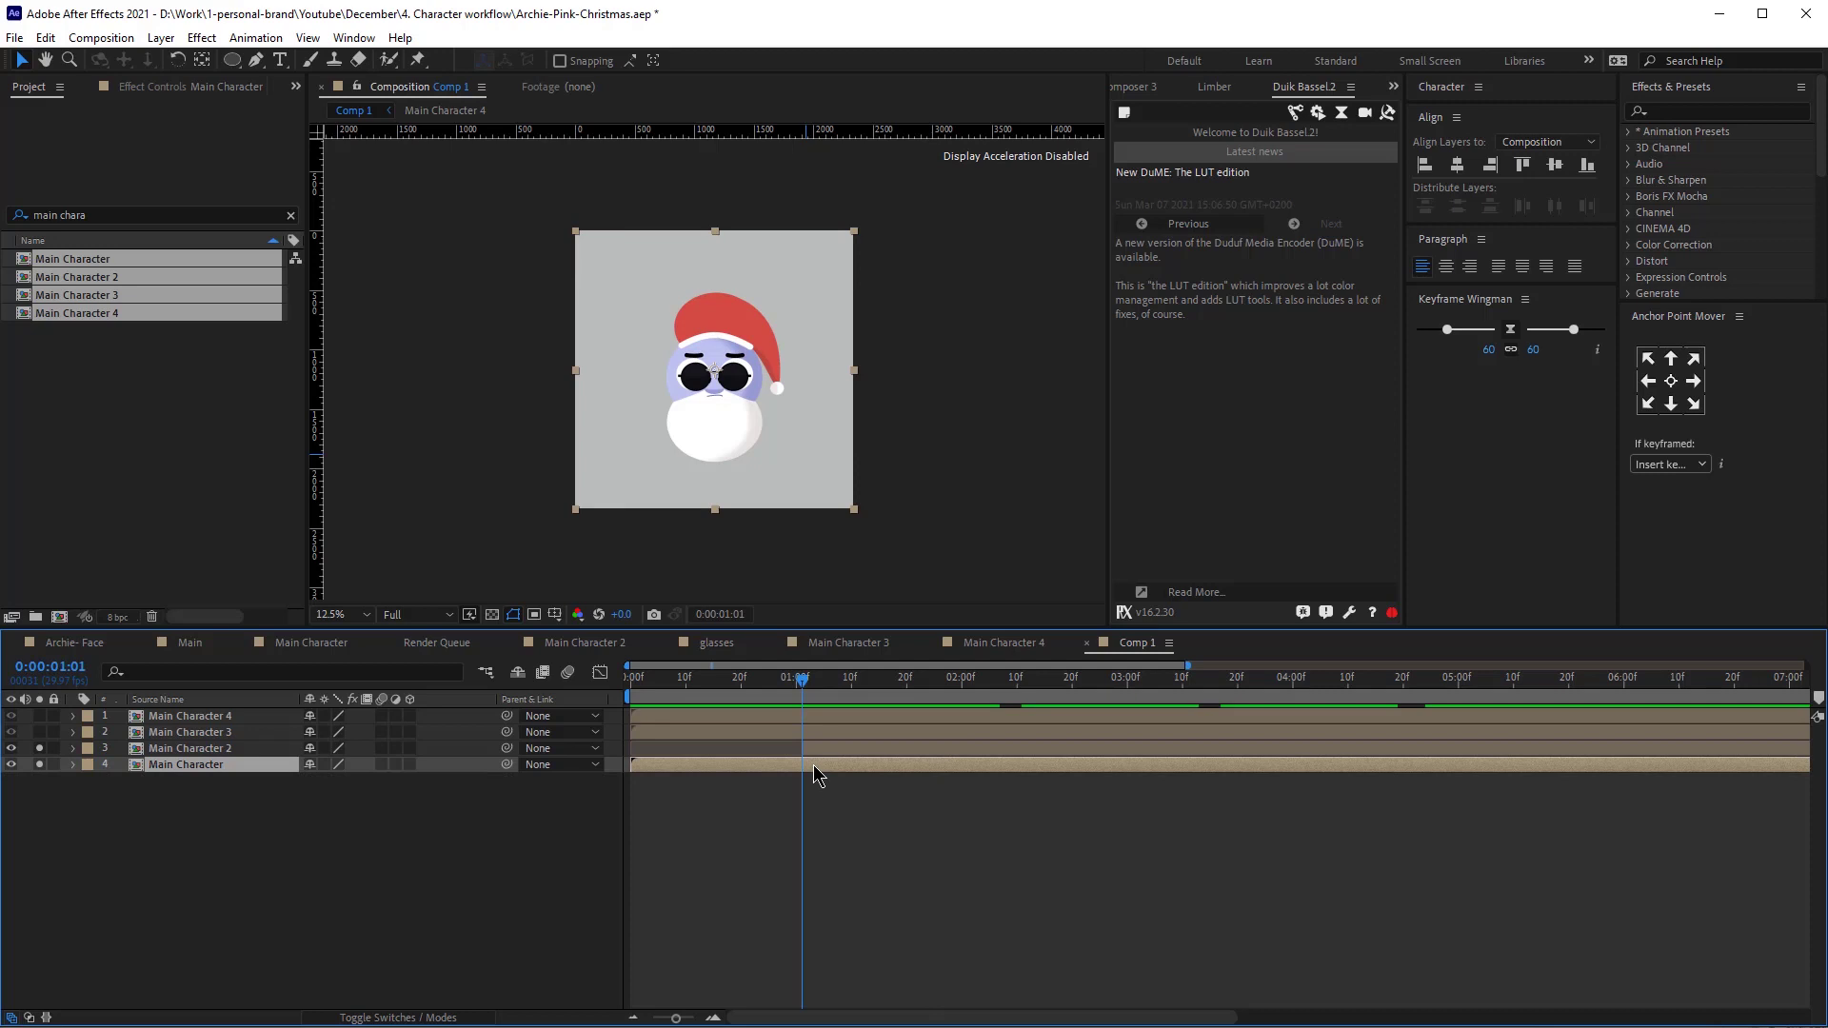
click(814, 778)
Trim Main Character 3 to start at 0:00:02:07 and cut off Main Character 2 at the same frame.
click(812, 749)
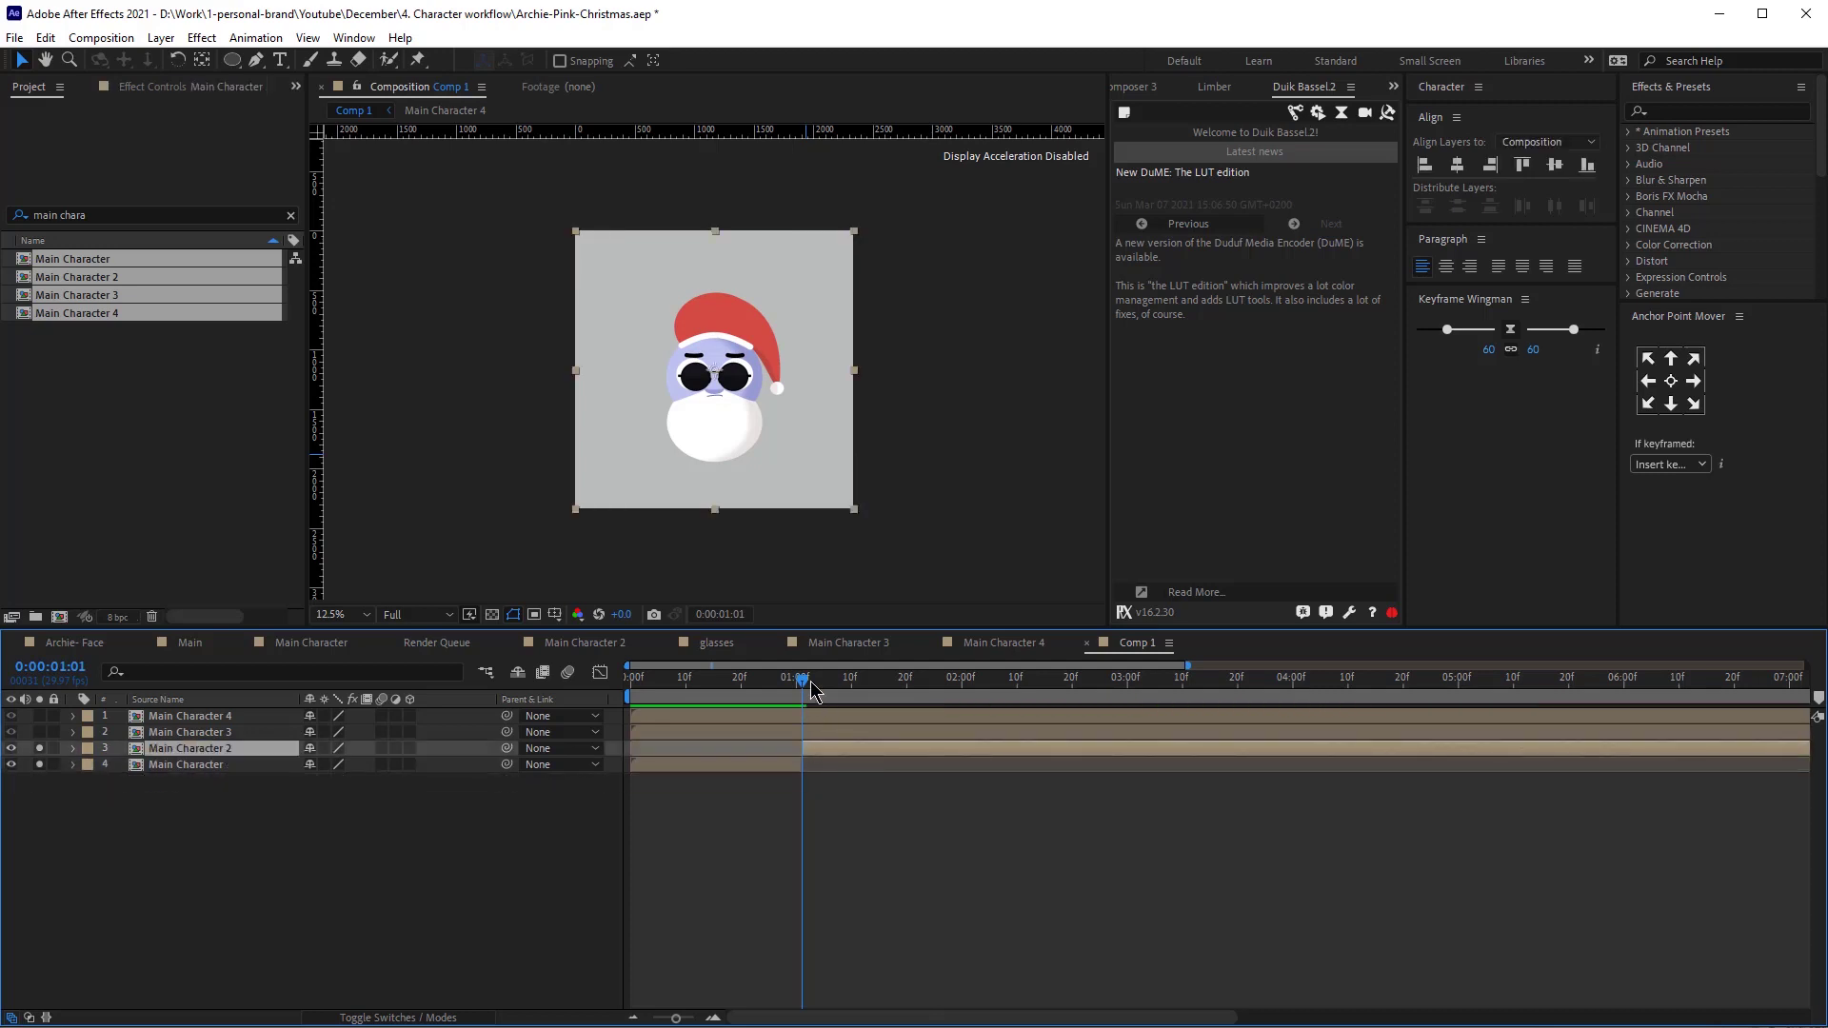
drag(812, 683, 1004, 682)
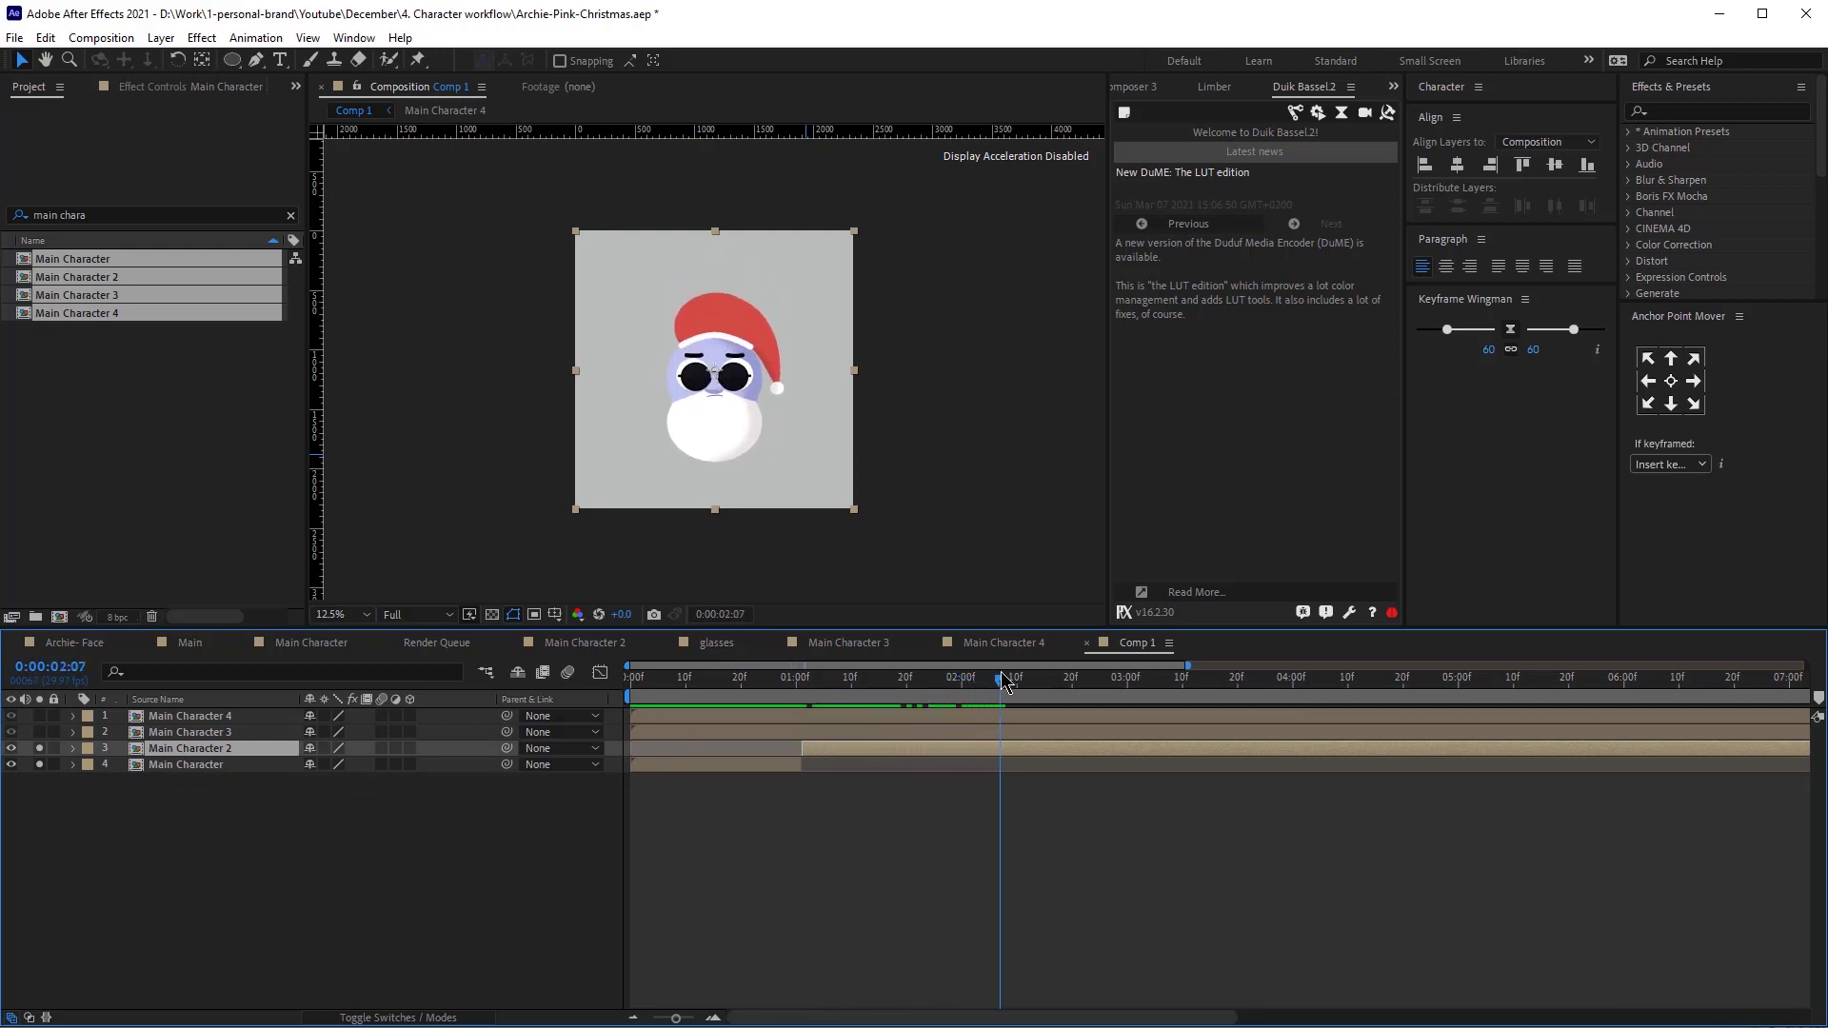
click(923, 733)
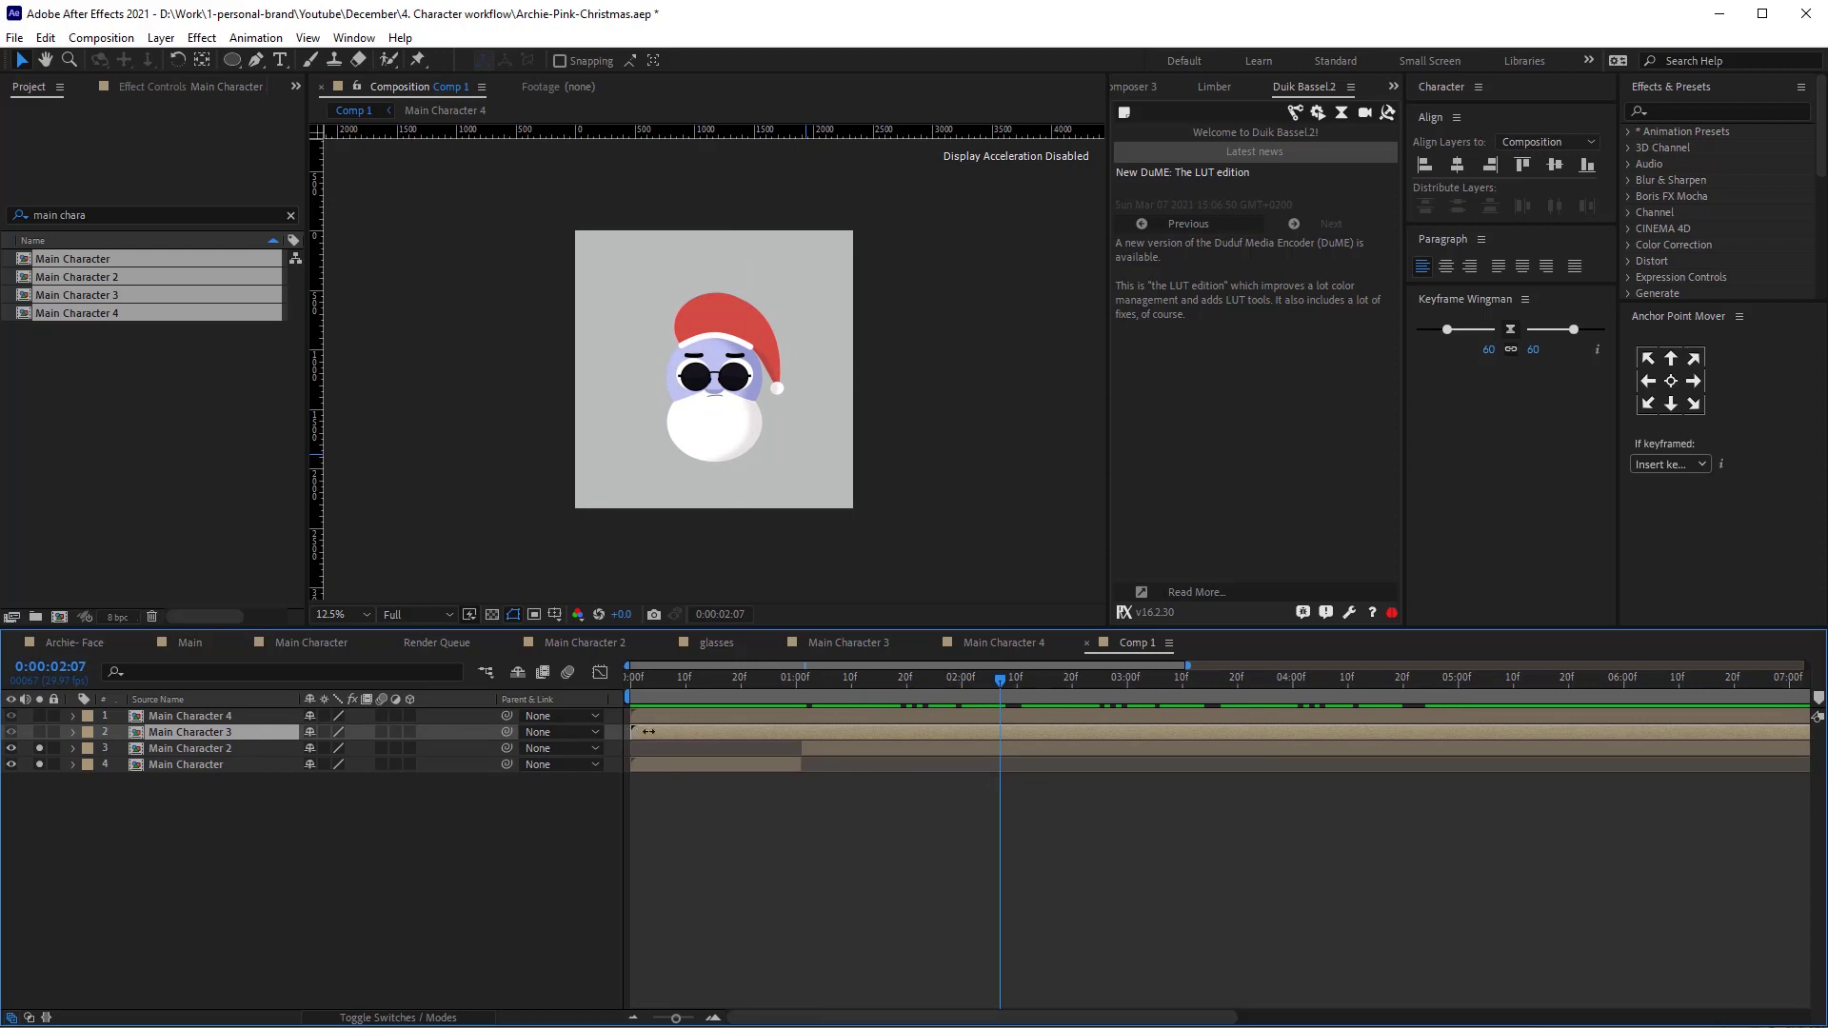
drag(648, 731, 1000, 731)
click(1007, 750)
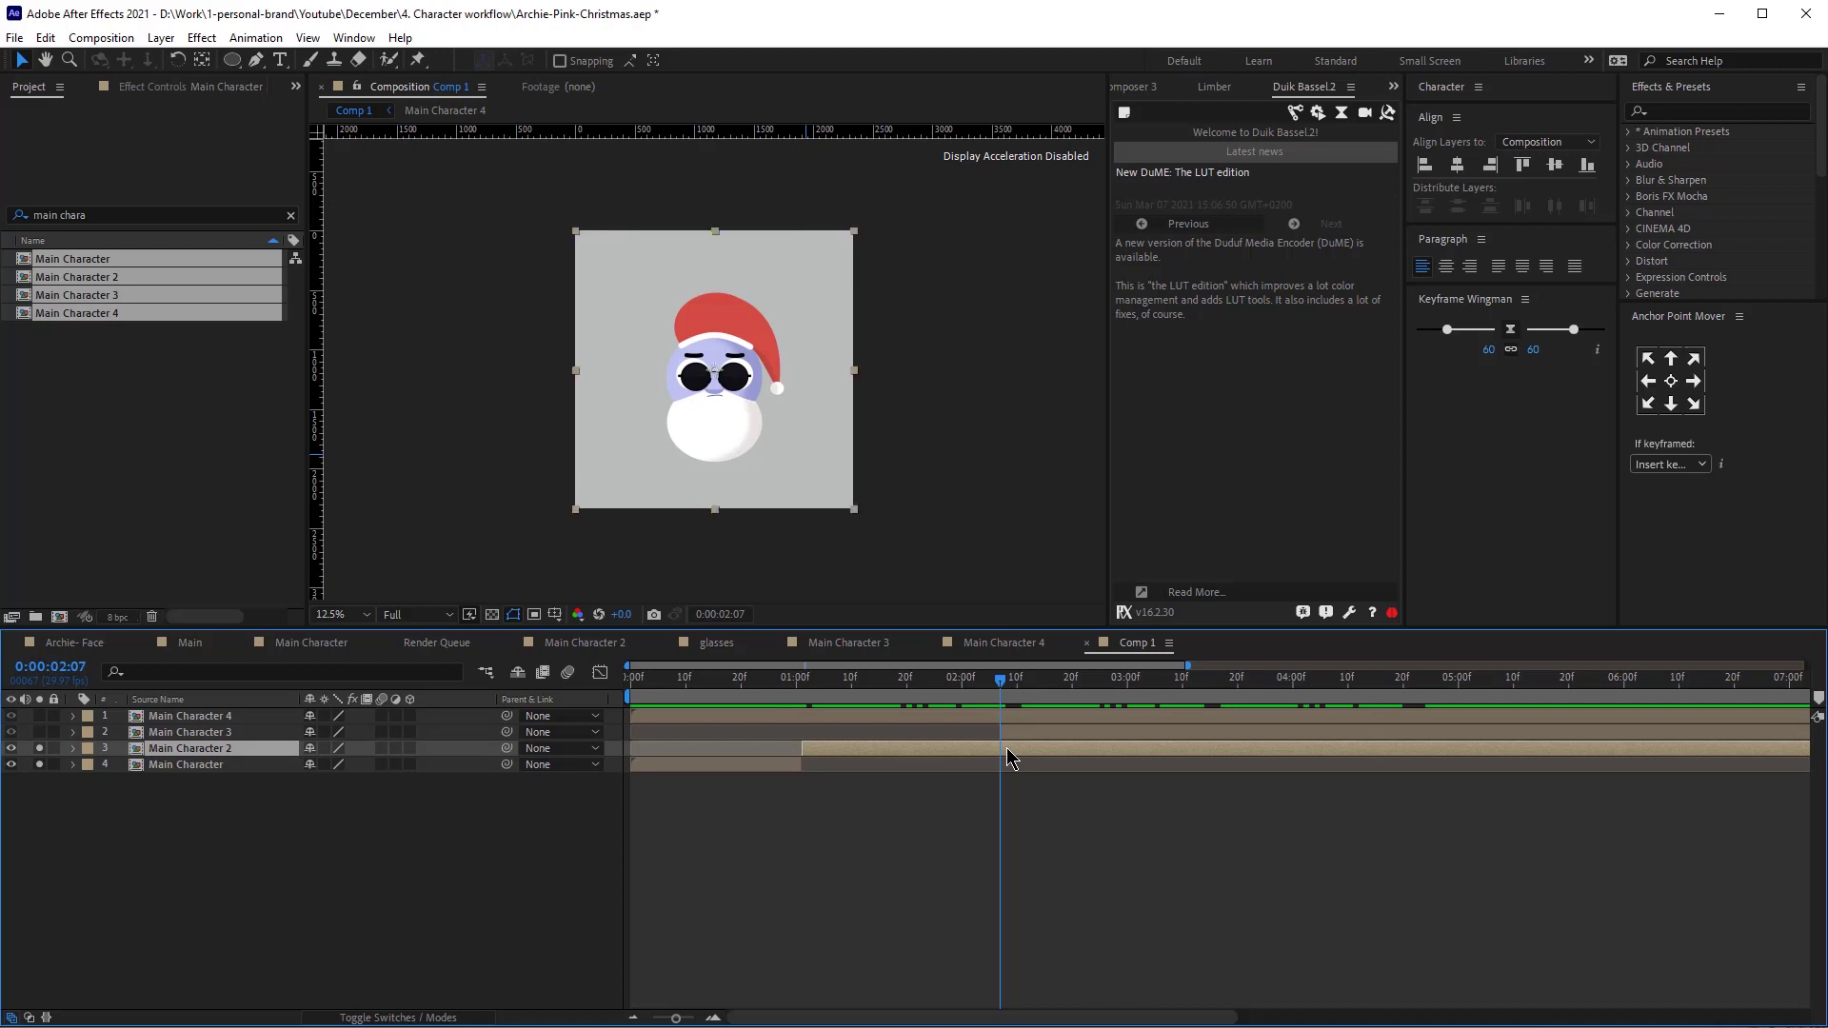
key(ctrl+shift+d)
key(Delete)
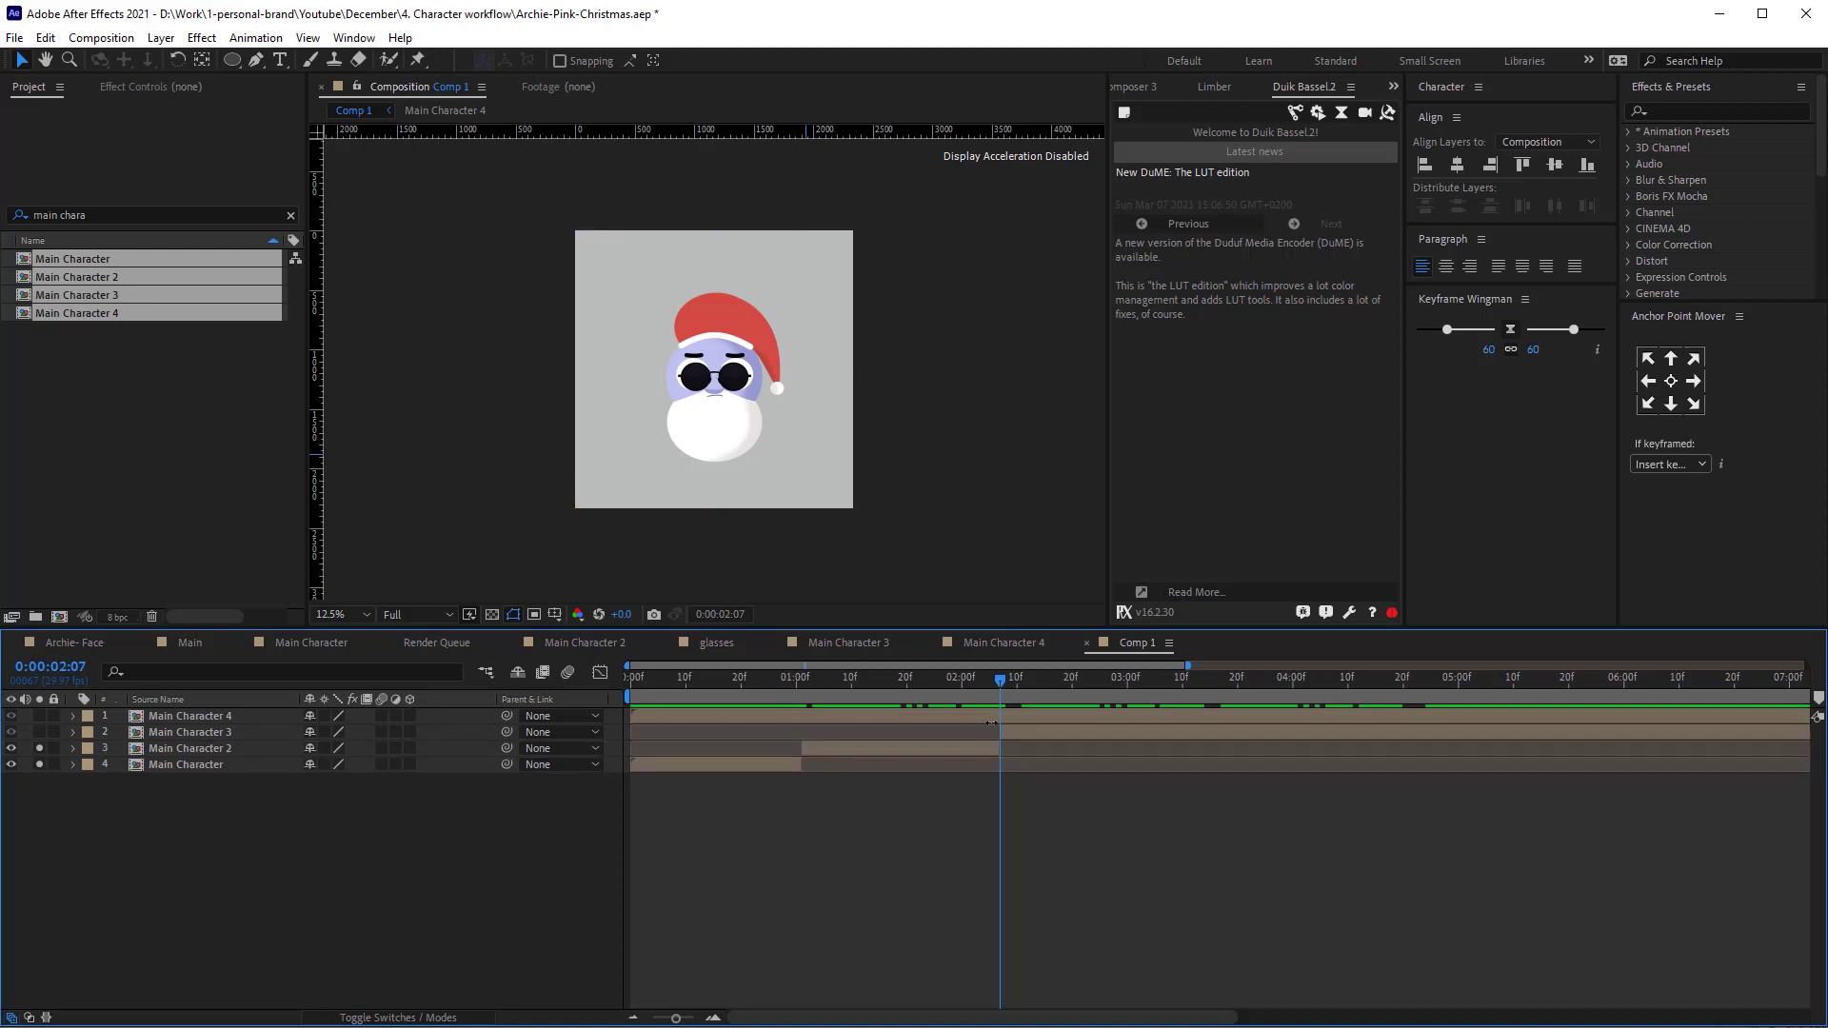
Solo the Main Character 3 layer and preview the transition from Main Character 2.
click(923, 689)
click(39, 732)
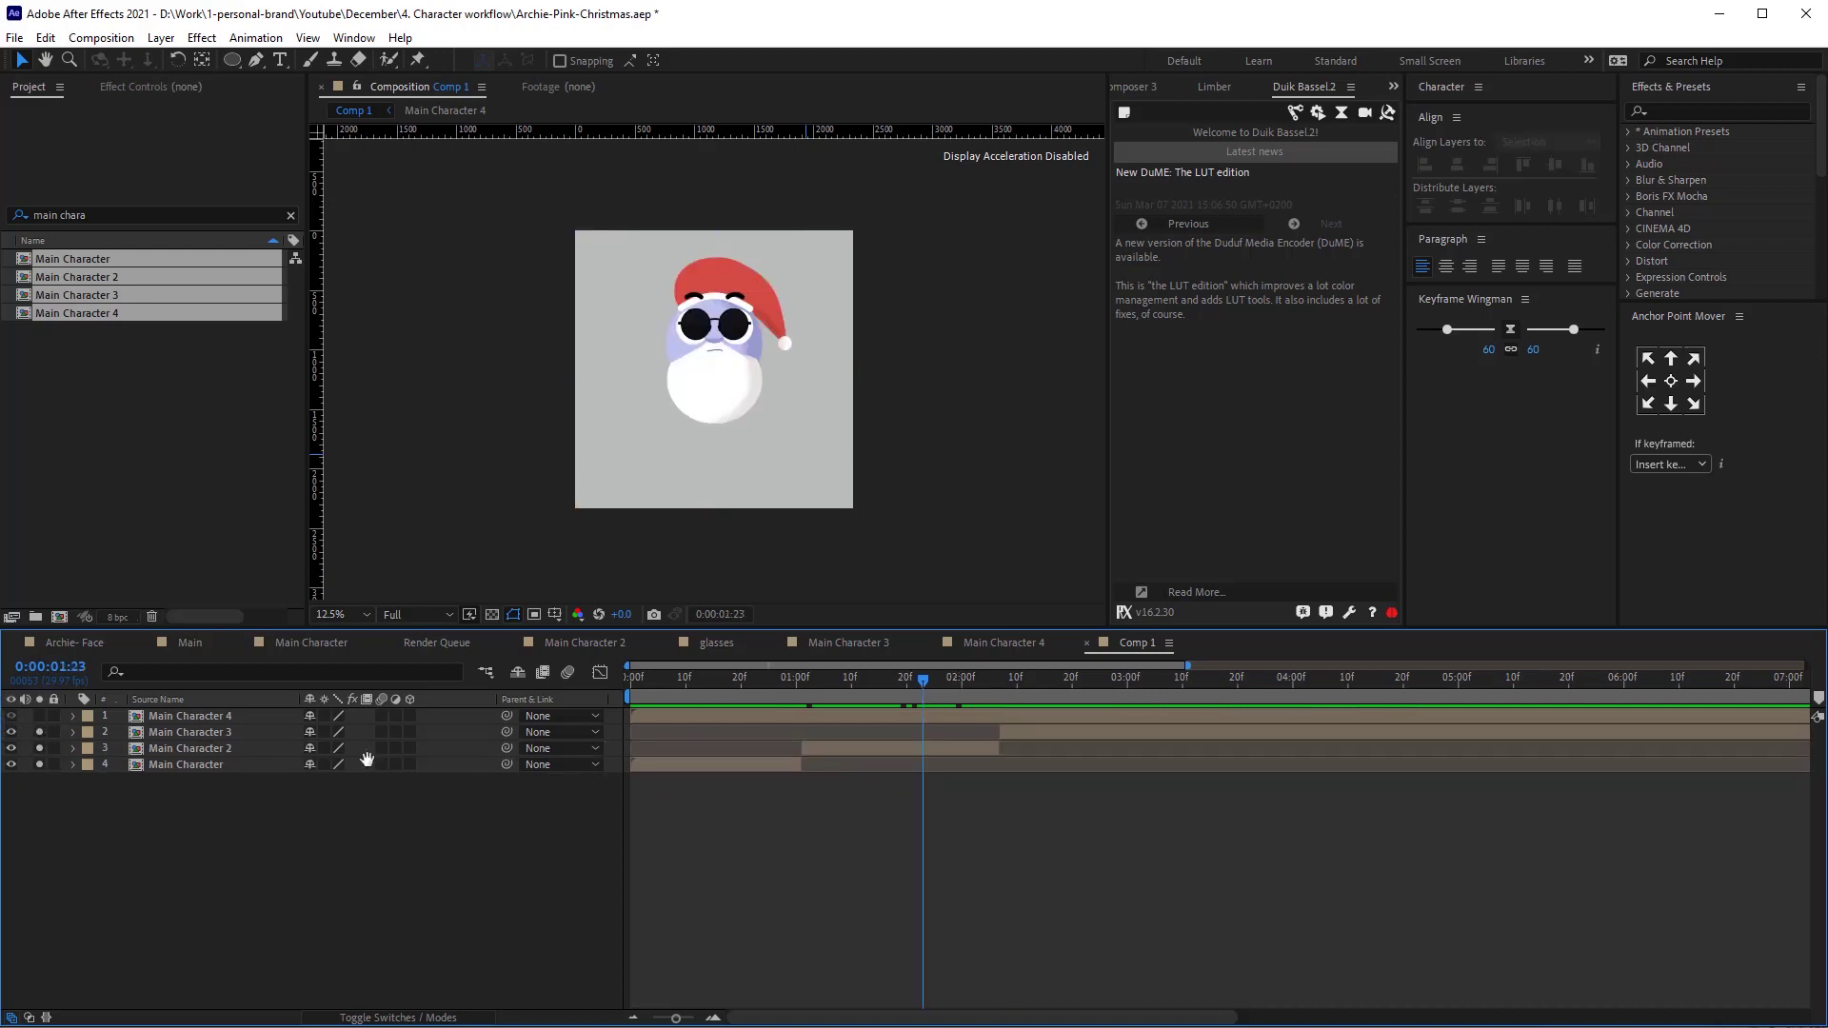
key(space)
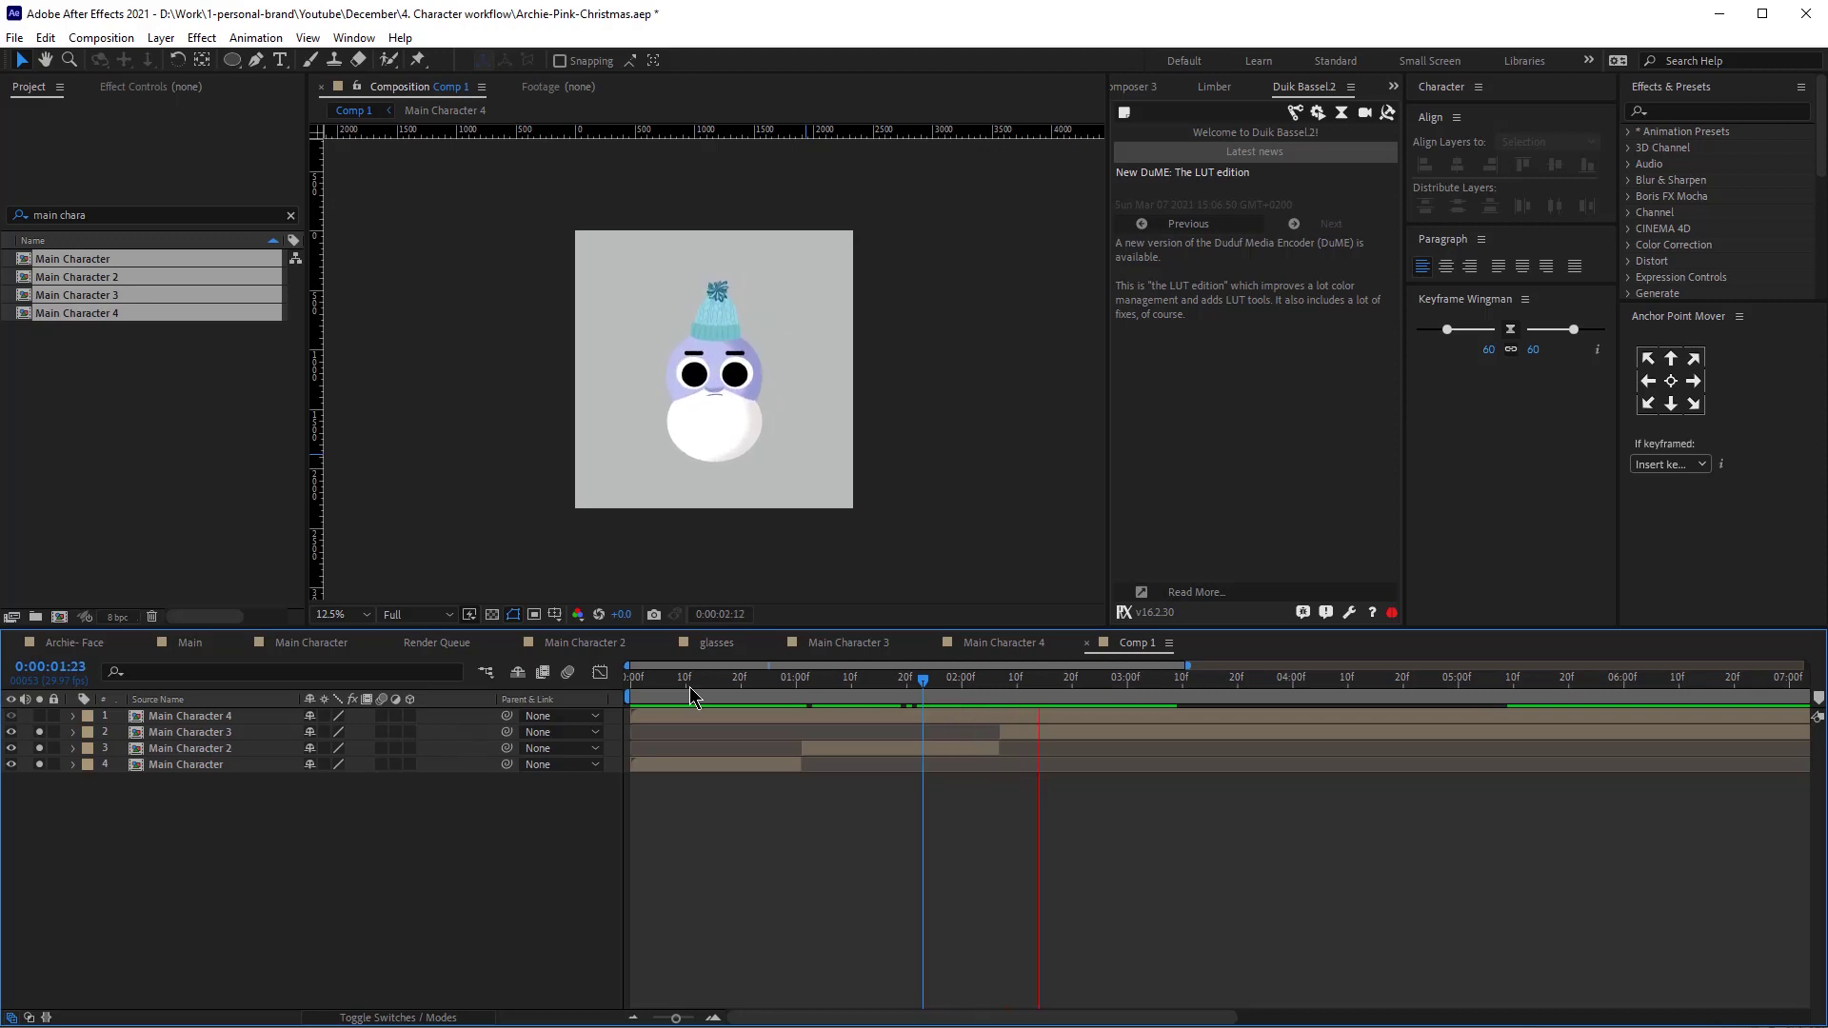
Trim Main Character 4 to start at 0:00:03:13 and cut off Main Character 3 at the same frame.
click(1150, 681)
drag(1150, 682, 1199, 683)
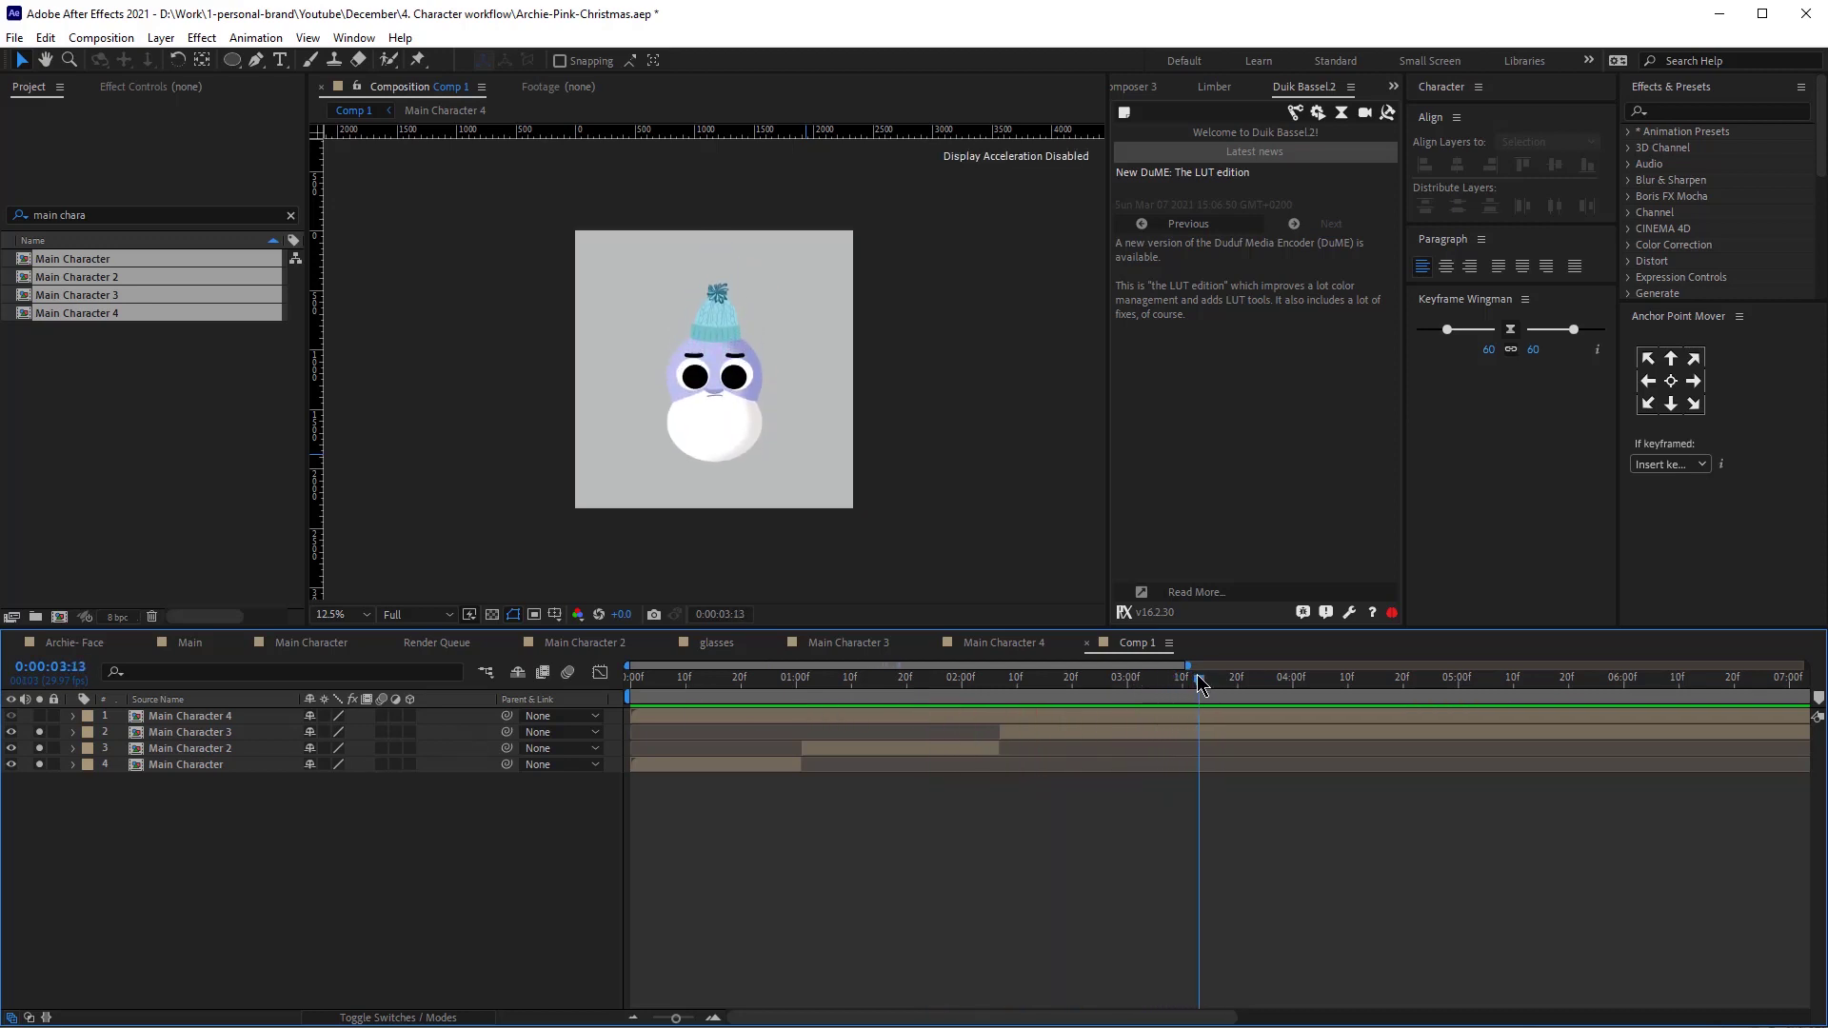
click(1201, 725)
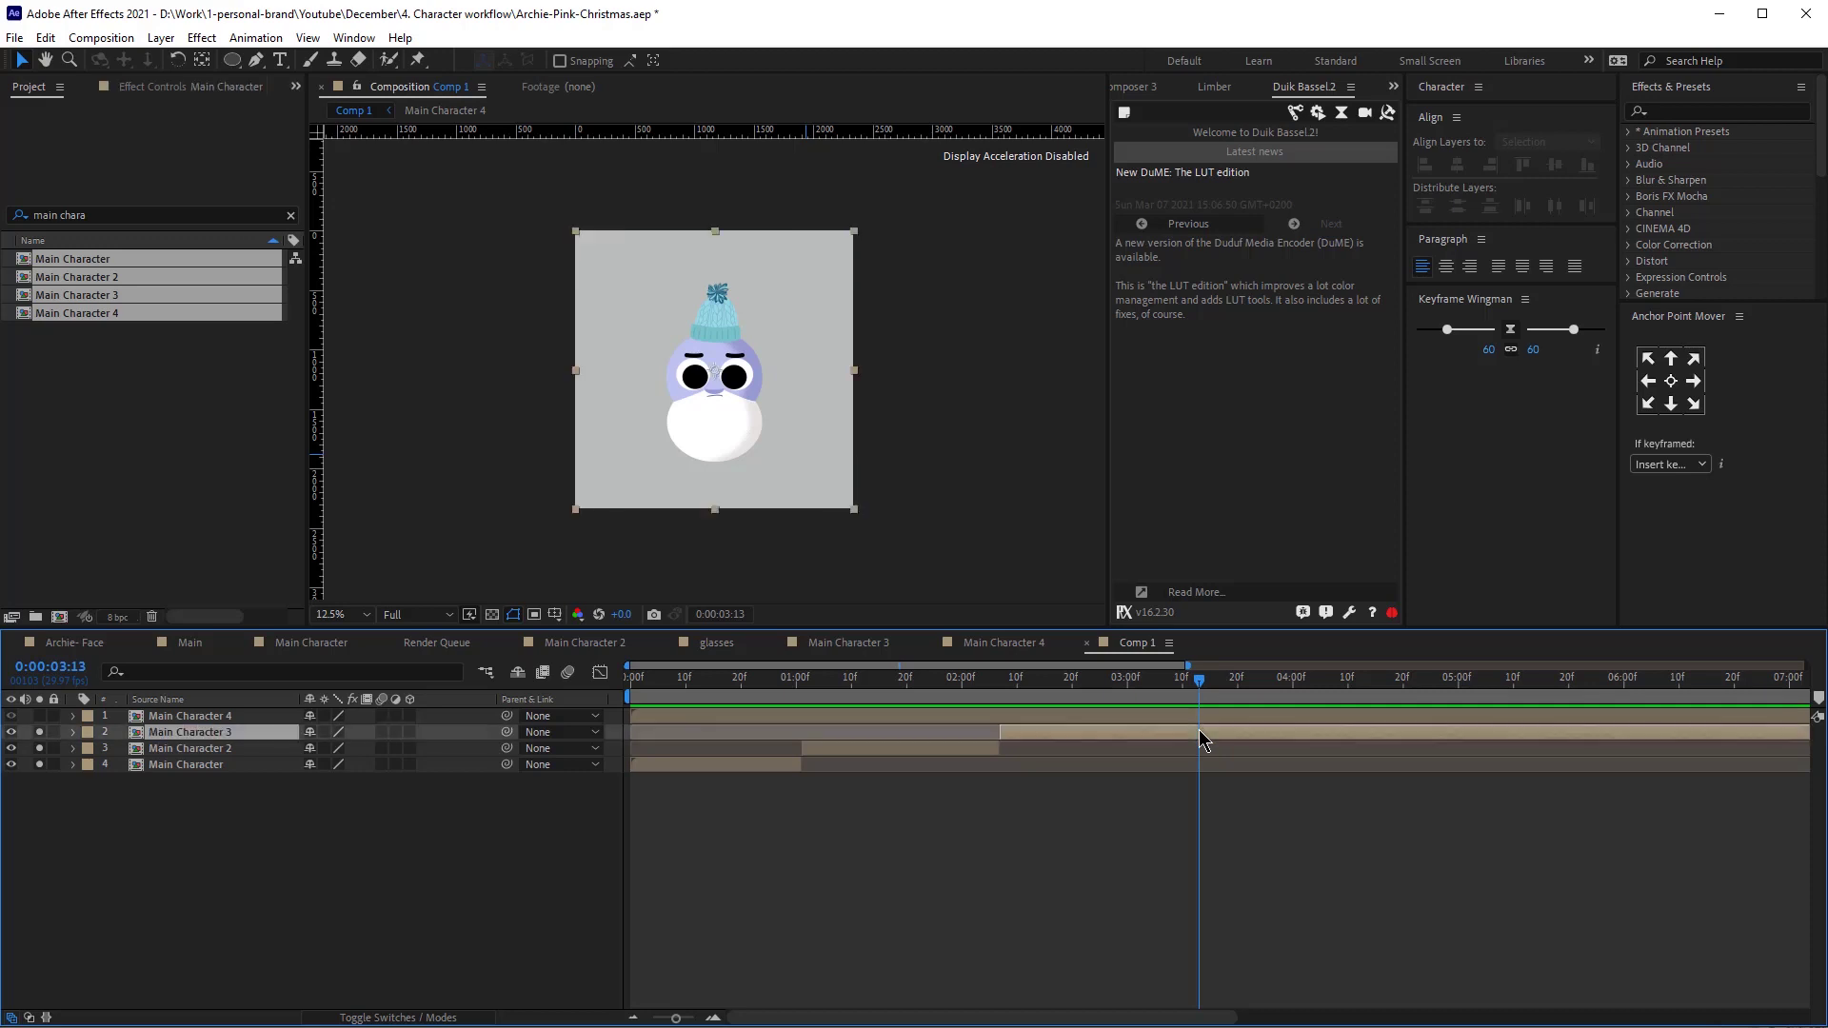
drag(631, 716, 1198, 716)
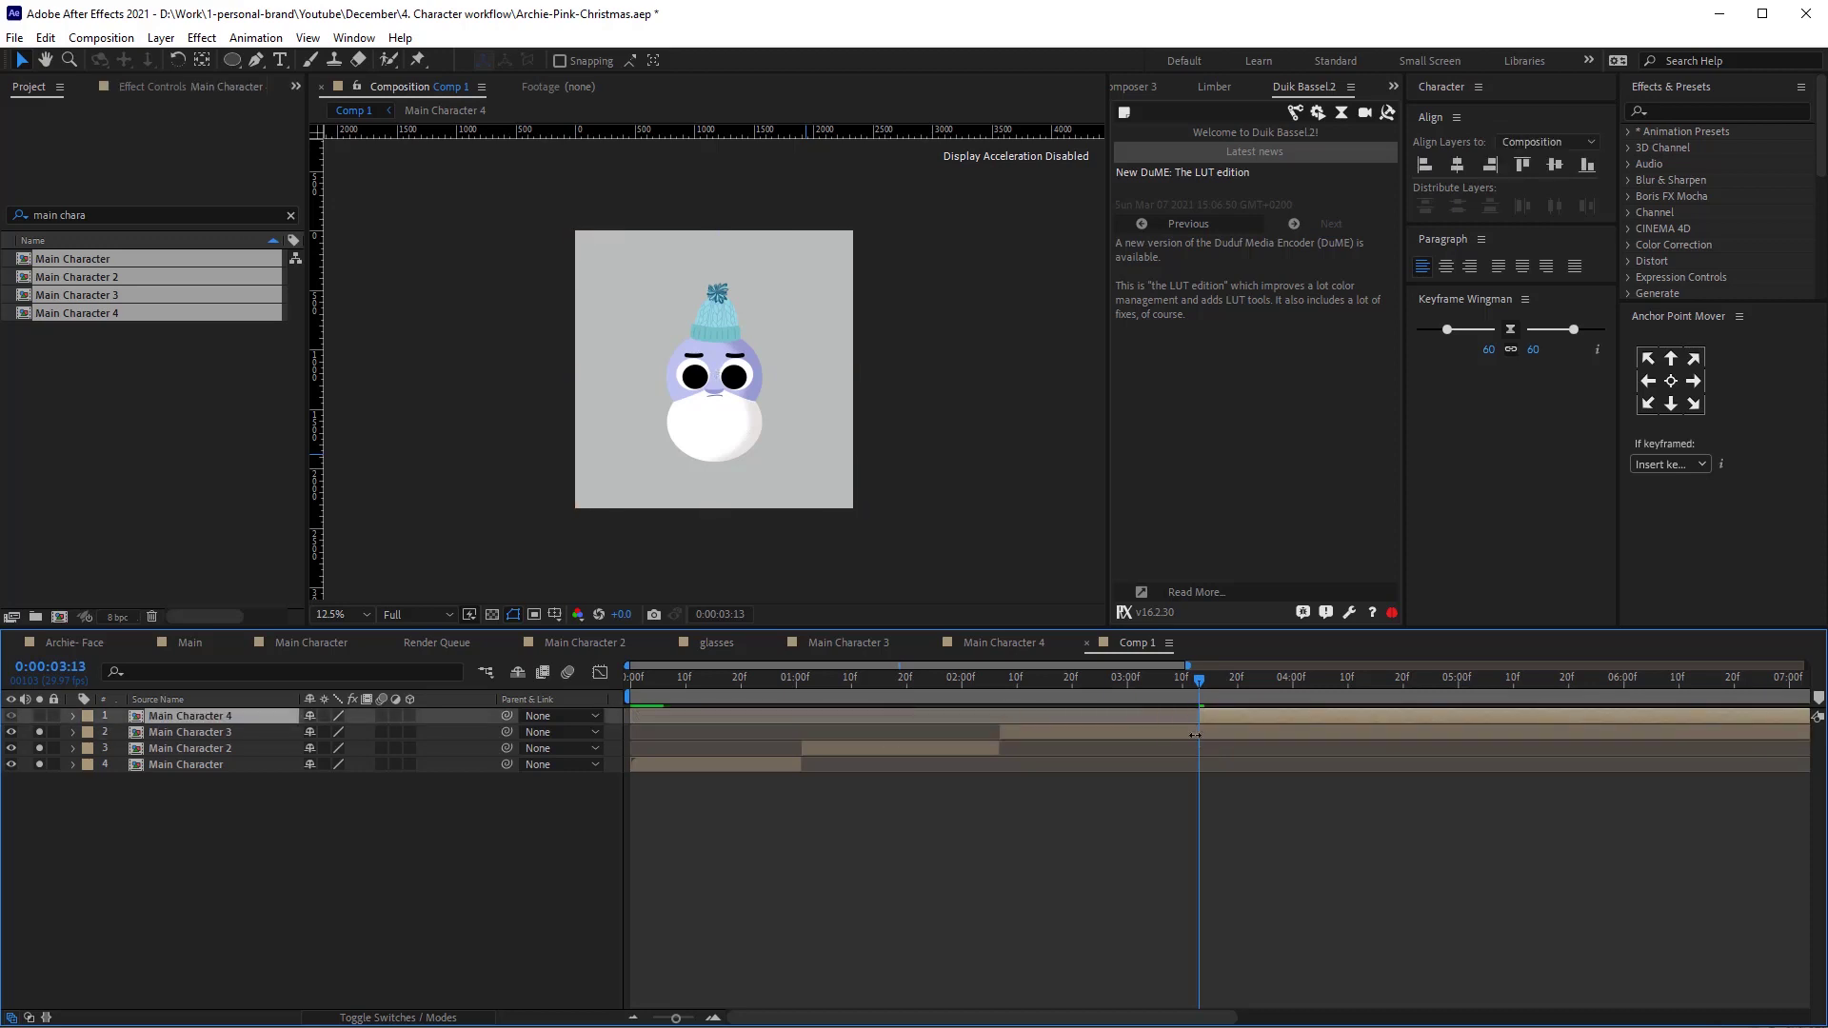
click(163, 735)
key(ctrl+shift+d)
key(Delete)
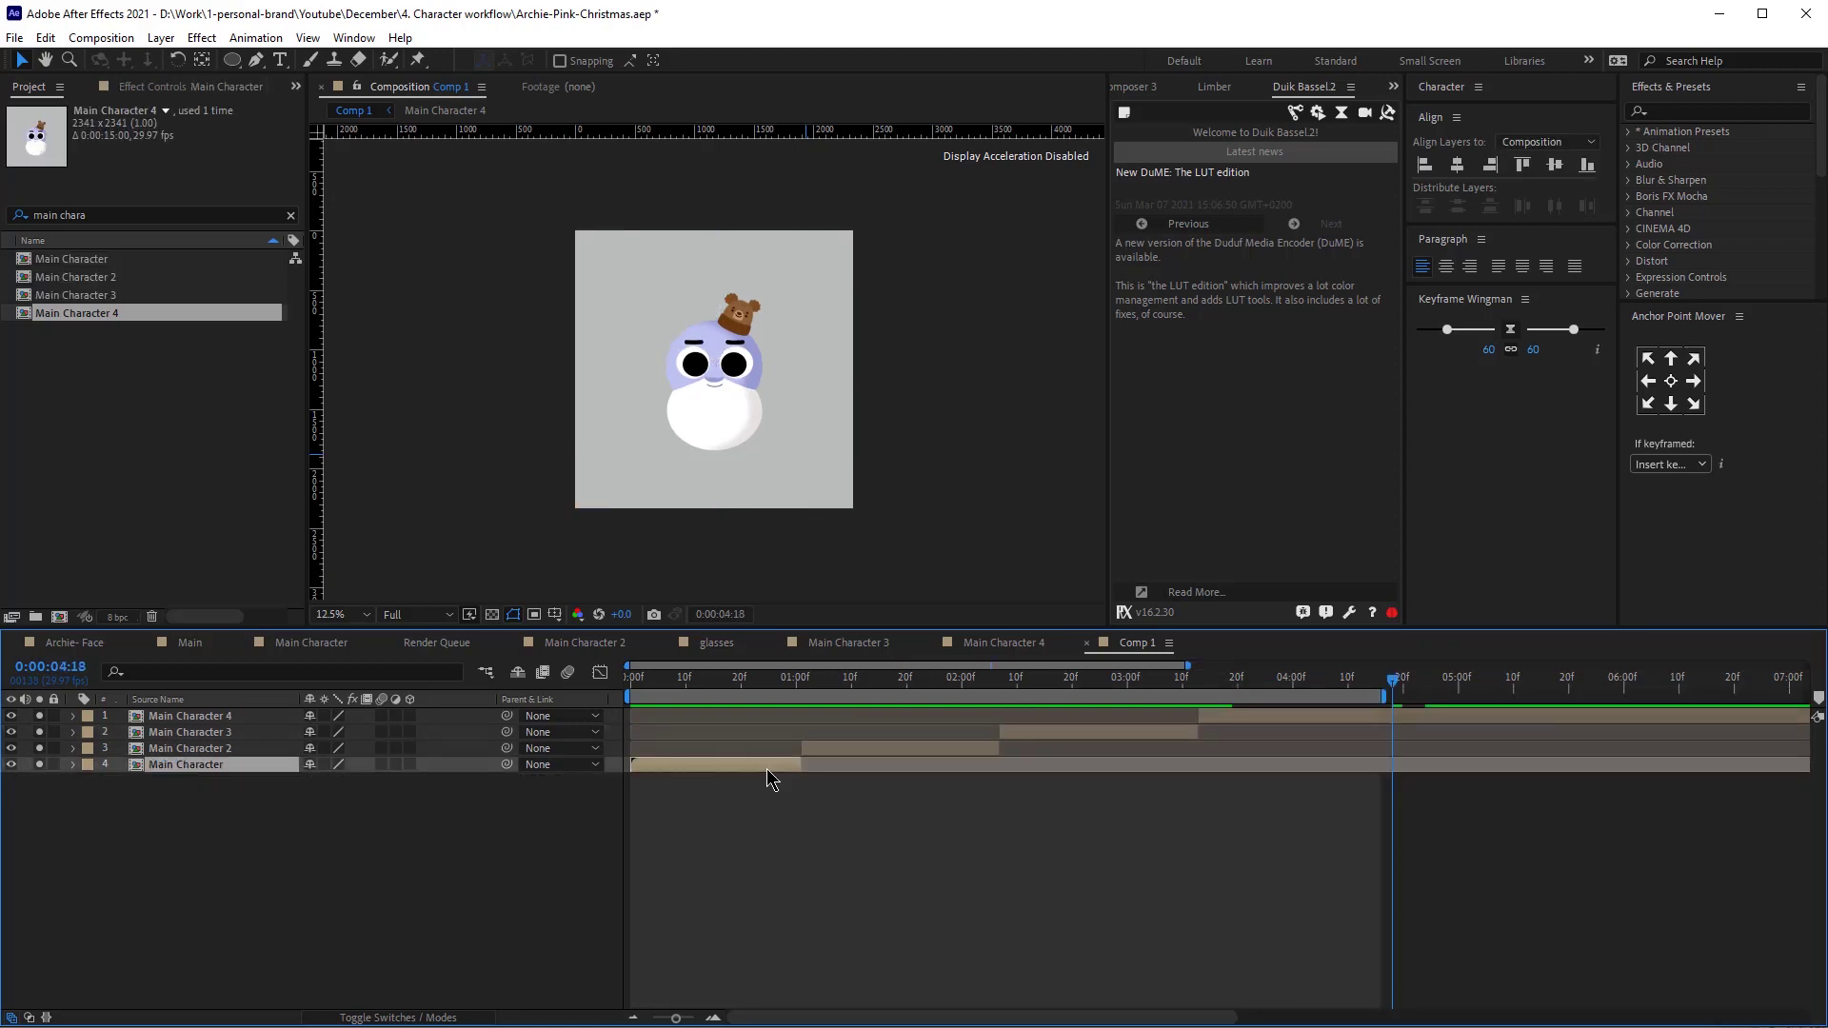
Duplicate Main Character, start the copy at 0:00:04:18 as the topmost layer, and split Main Character 4 at that frame.
key(ctrl+d)
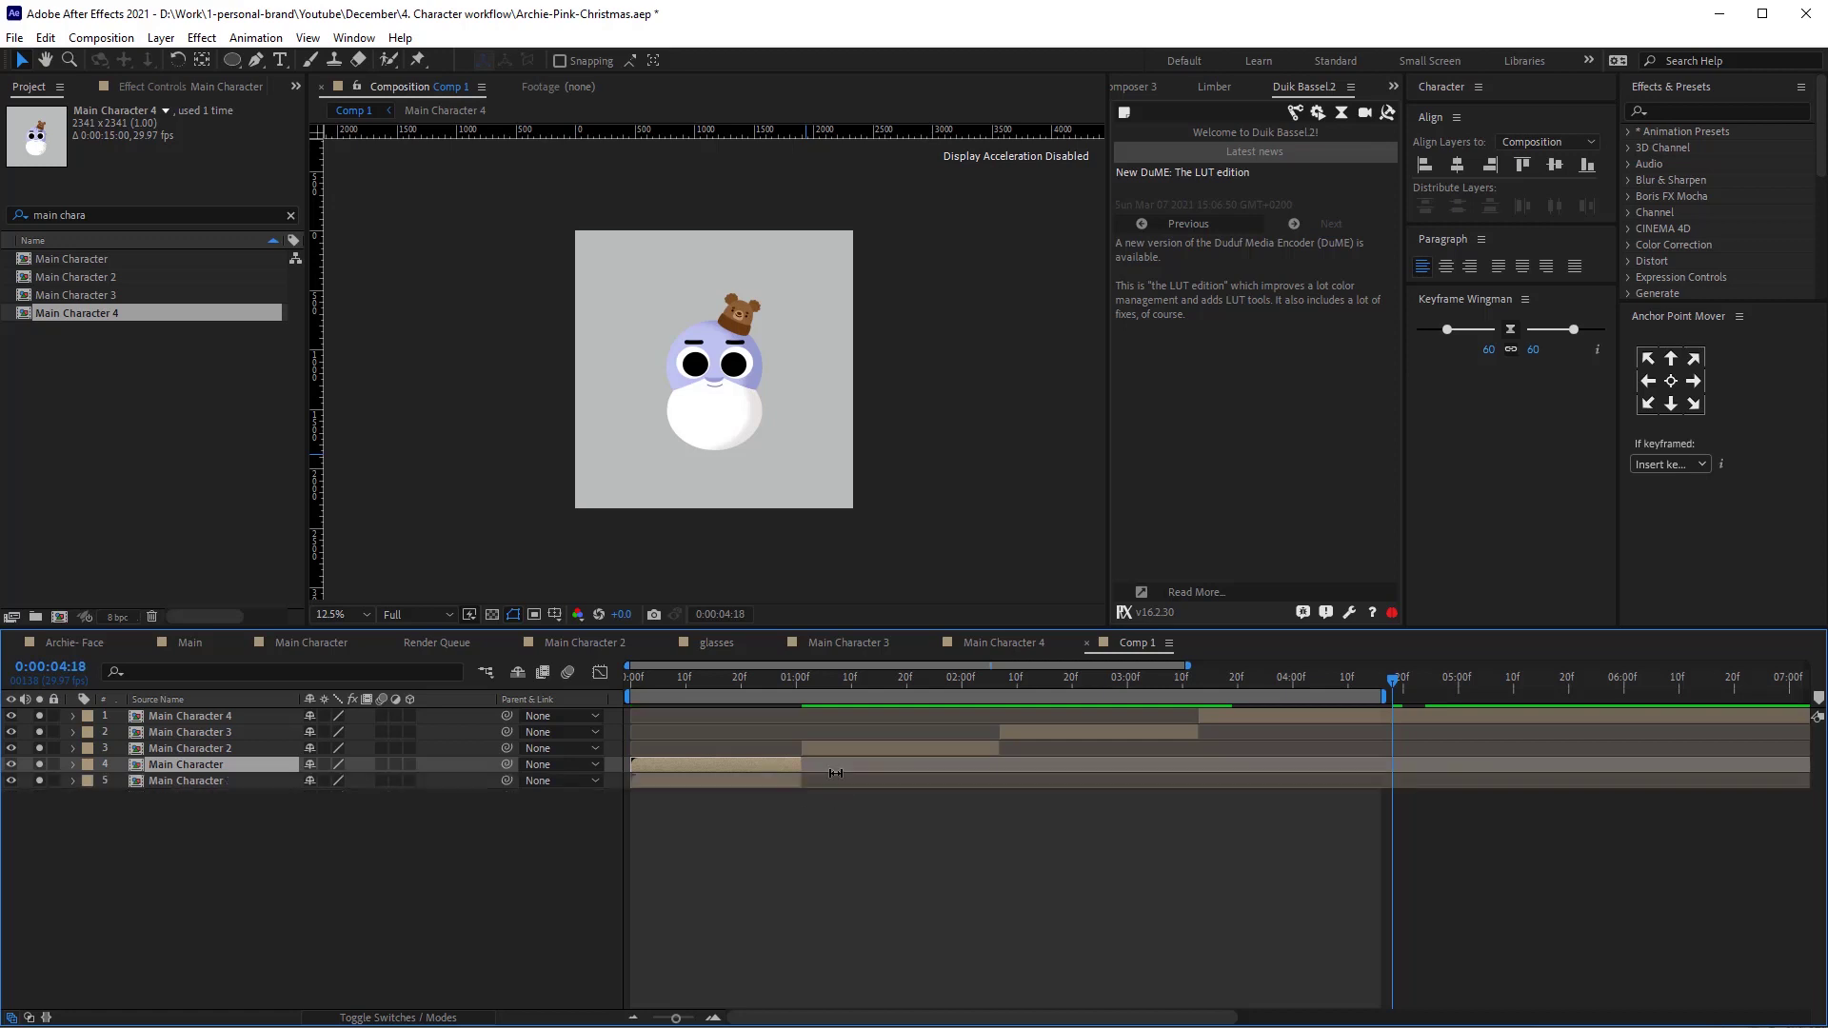
drag(802, 764, 1616, 743)
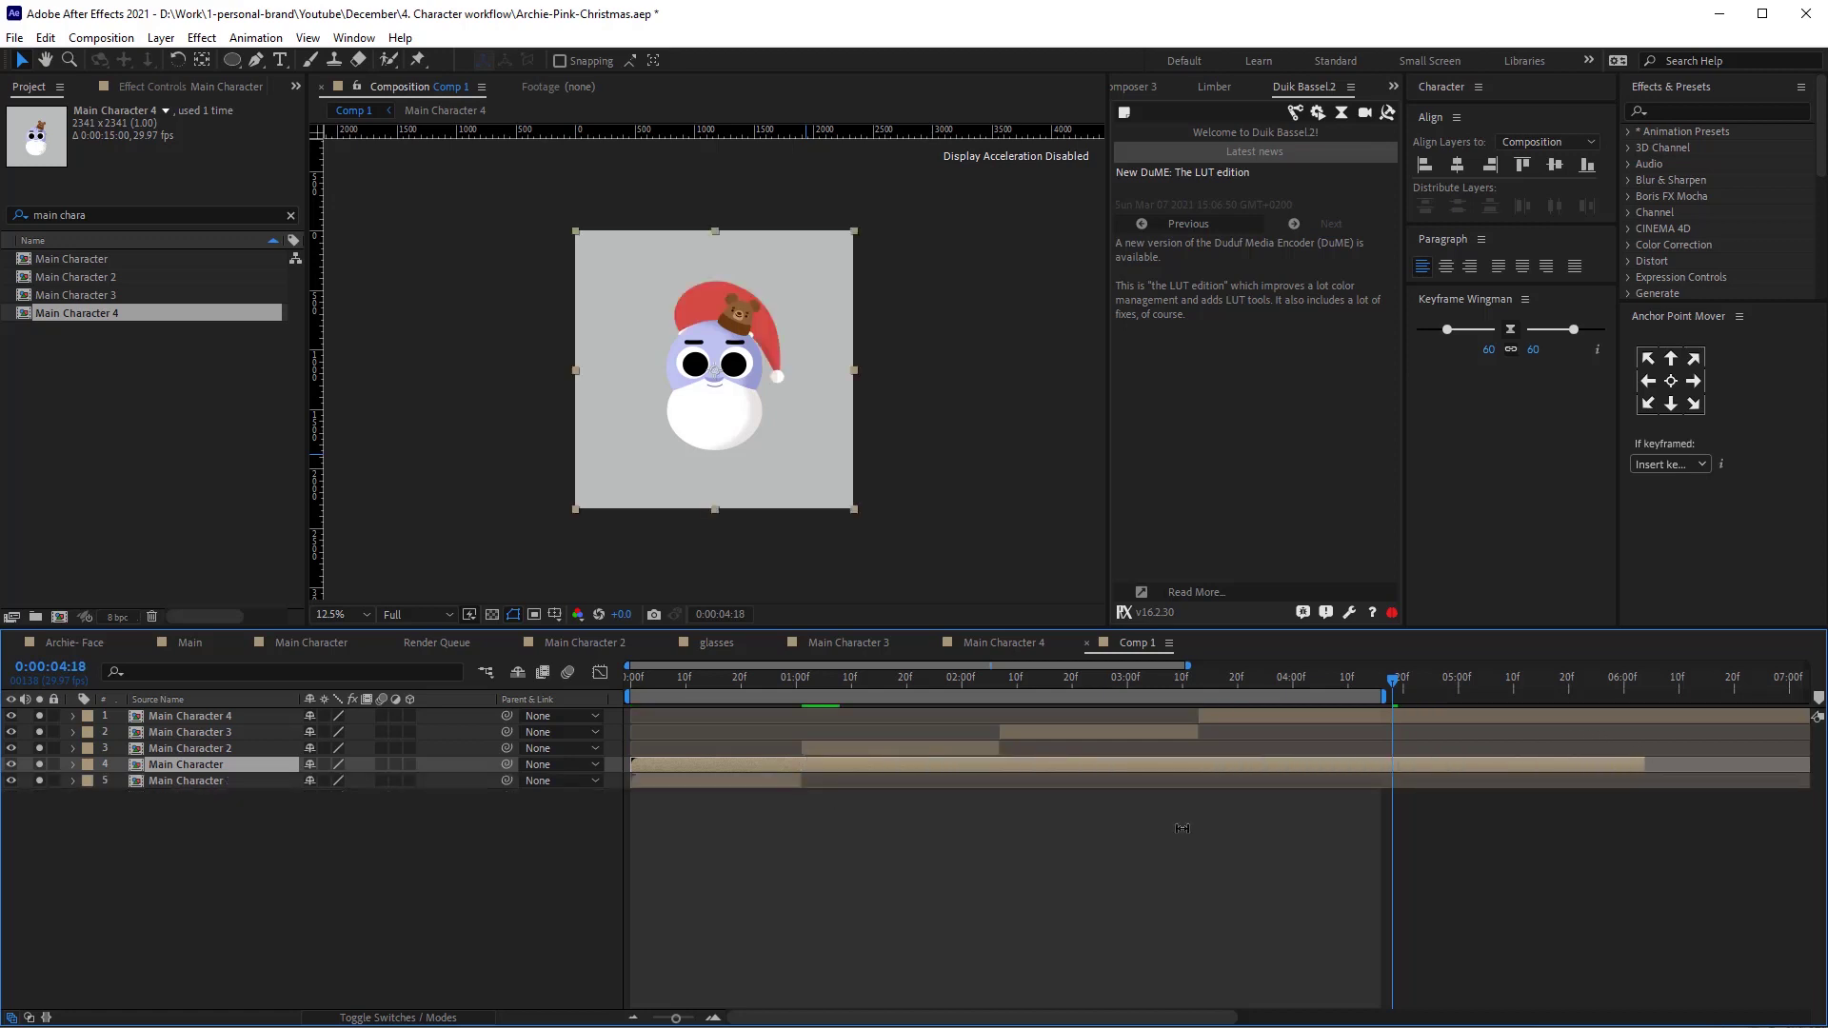
drag(638, 764, 1393, 764)
drag(238, 766, 352, 709)
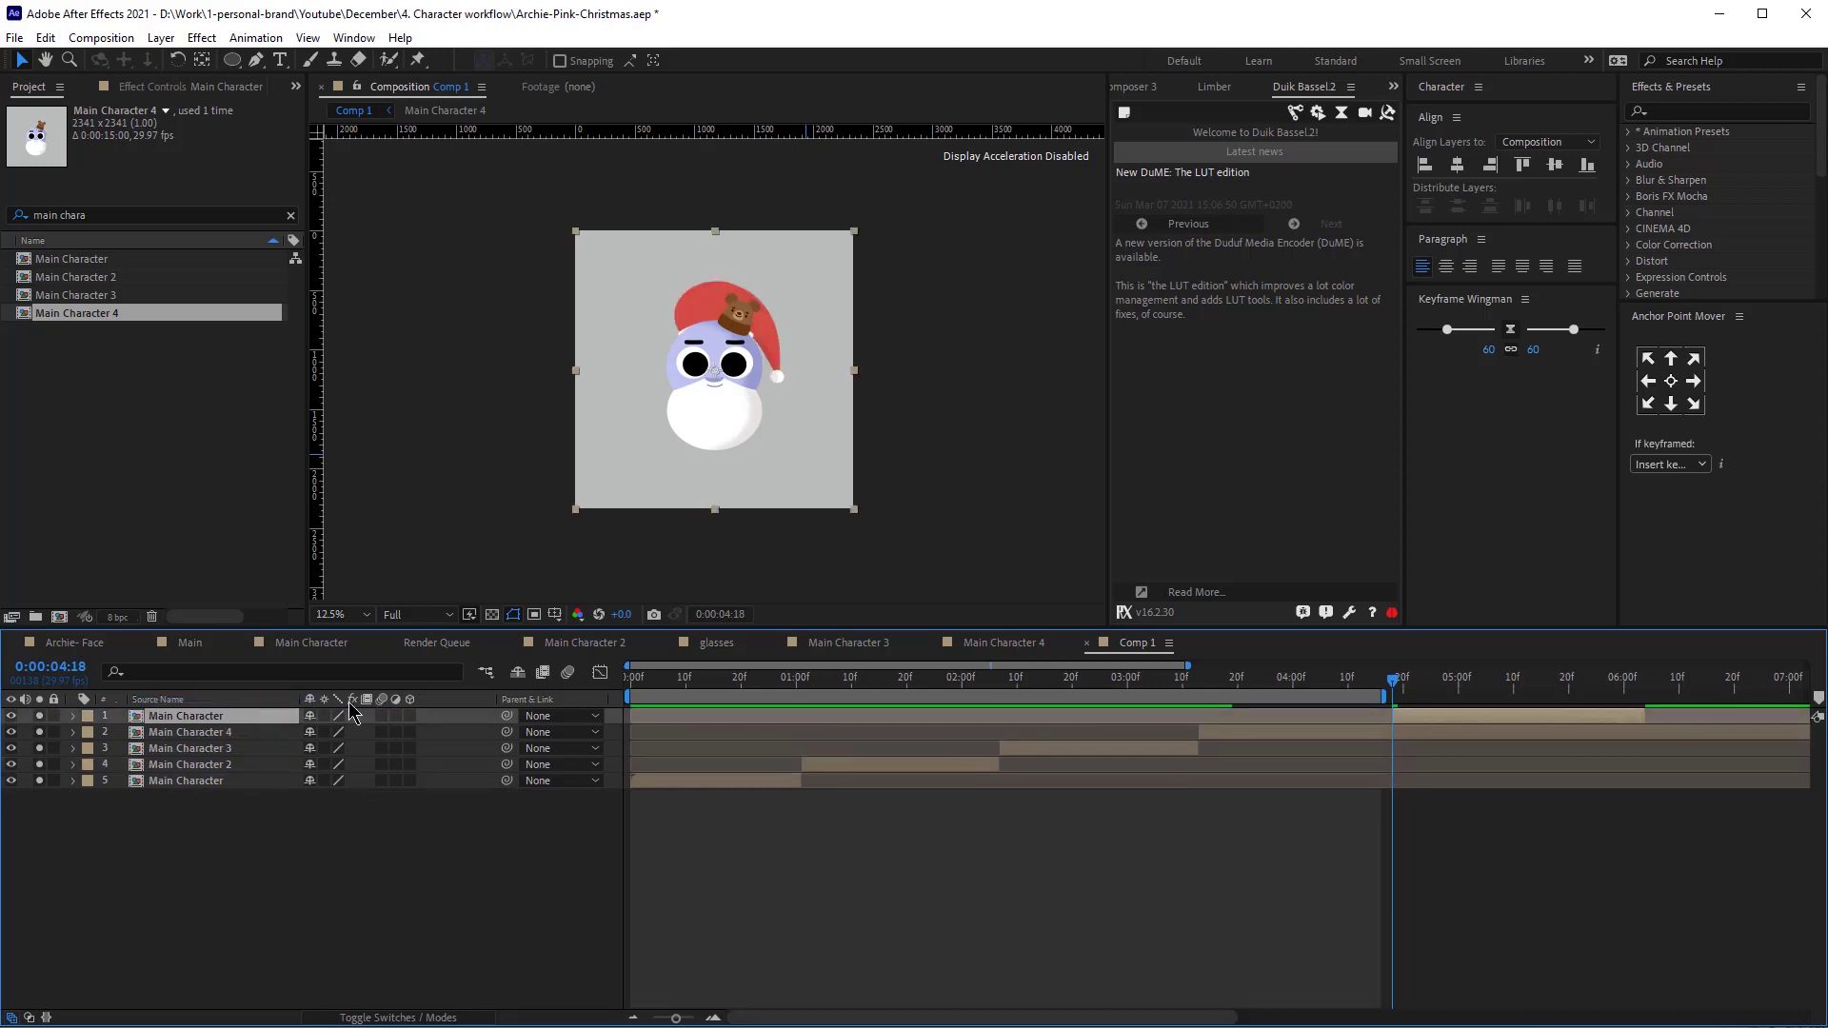
click(1456, 735)
key(ctrl+shift+d)
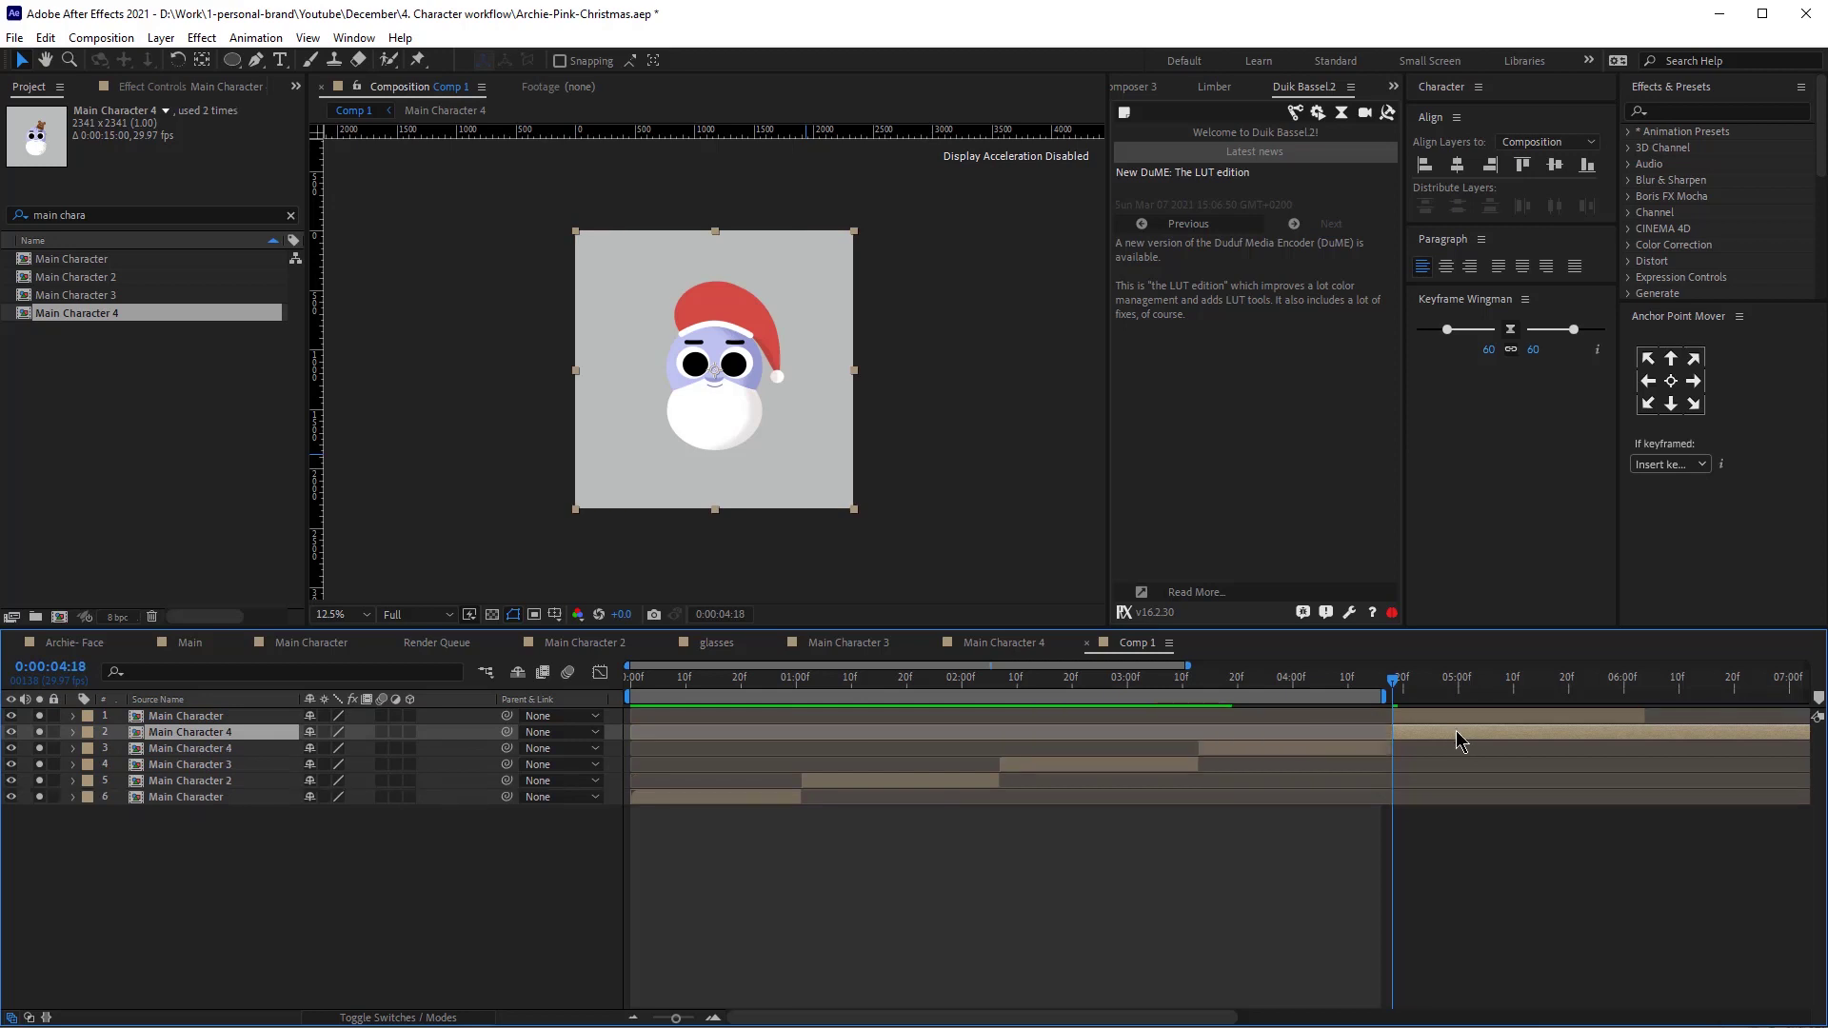
Locate the last keyframes at 0:00:04:24 in the Main Character composition, end Comp 1's work area there and preview the sequence.
double_click(1424, 716)
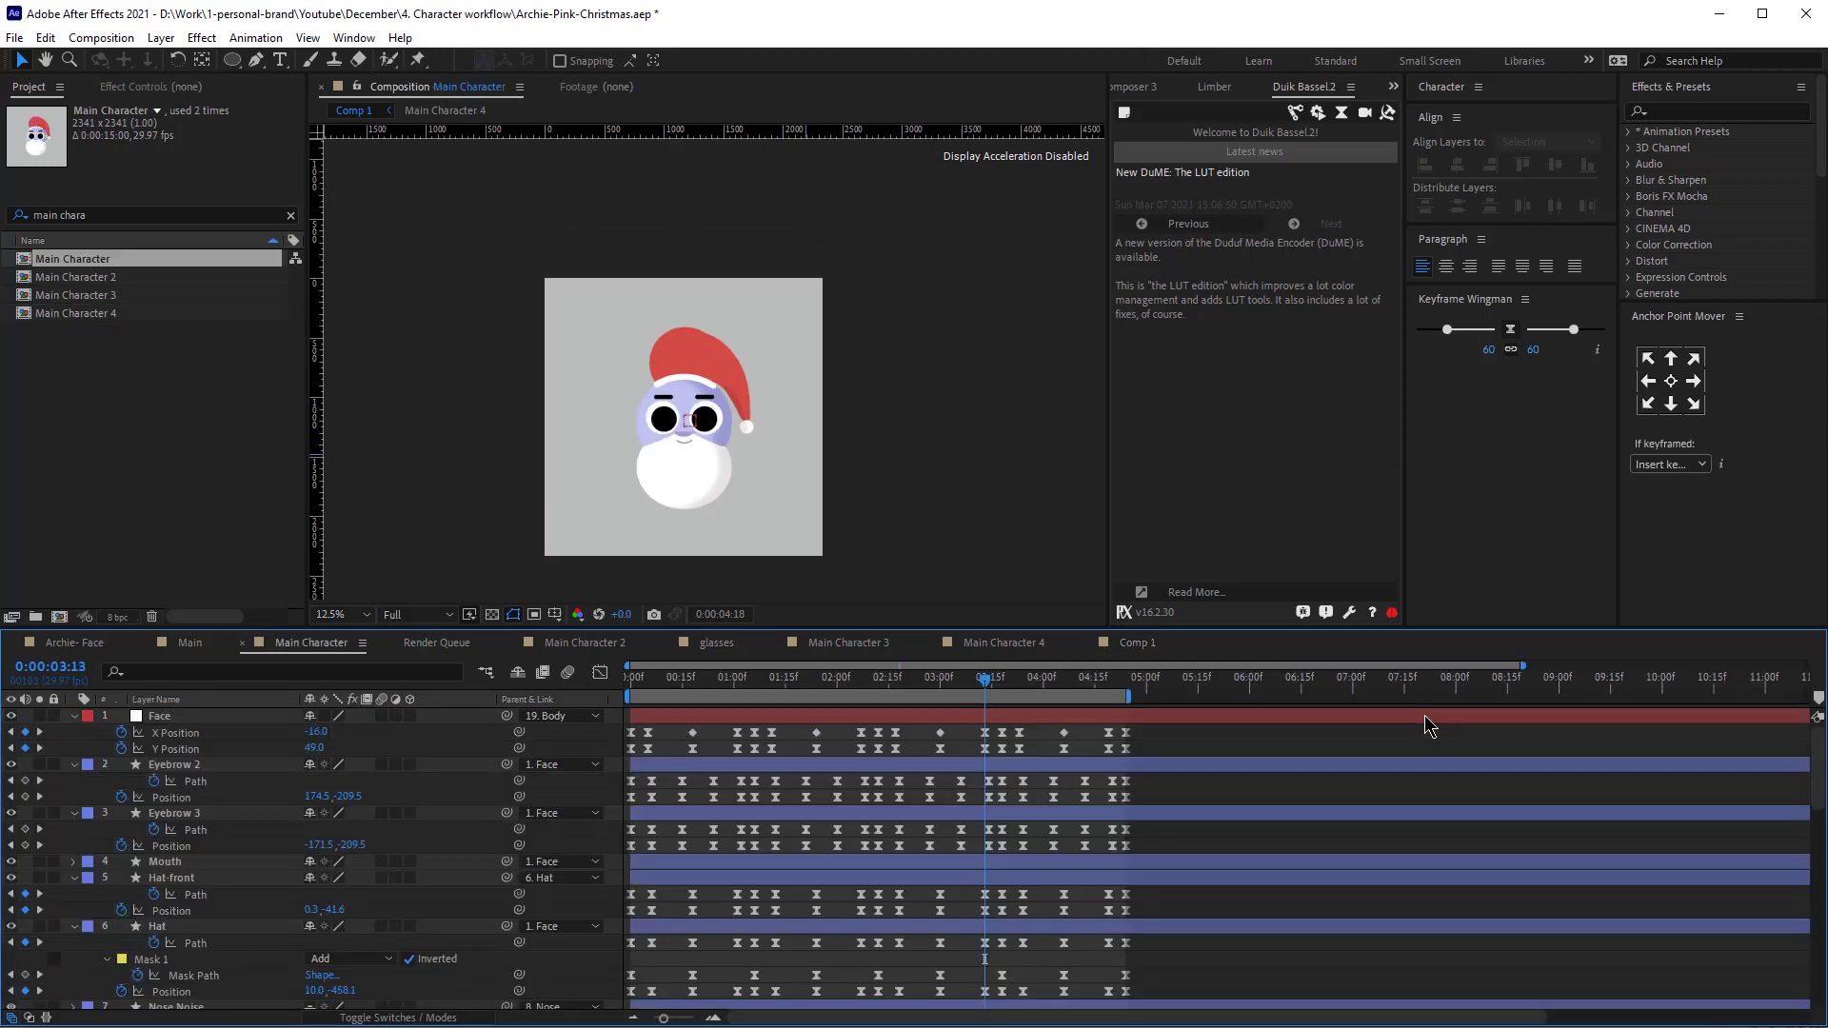
click(1129, 684)
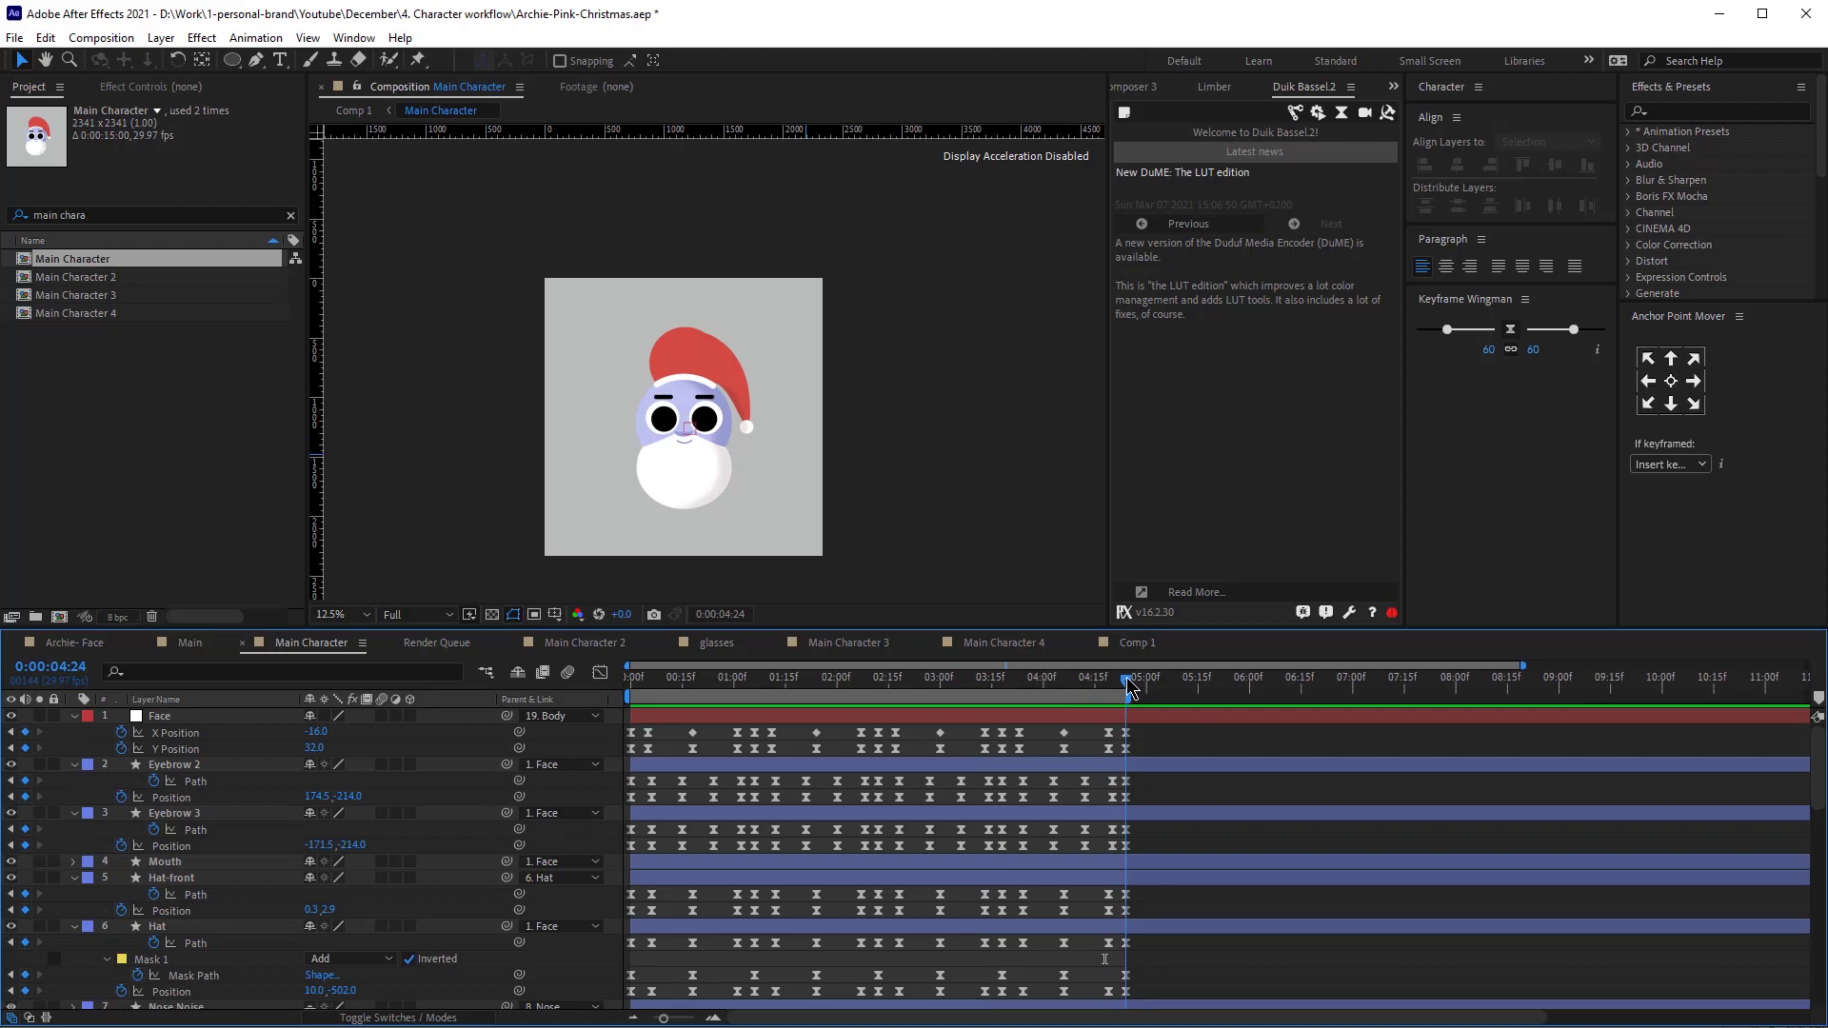
click(1135, 642)
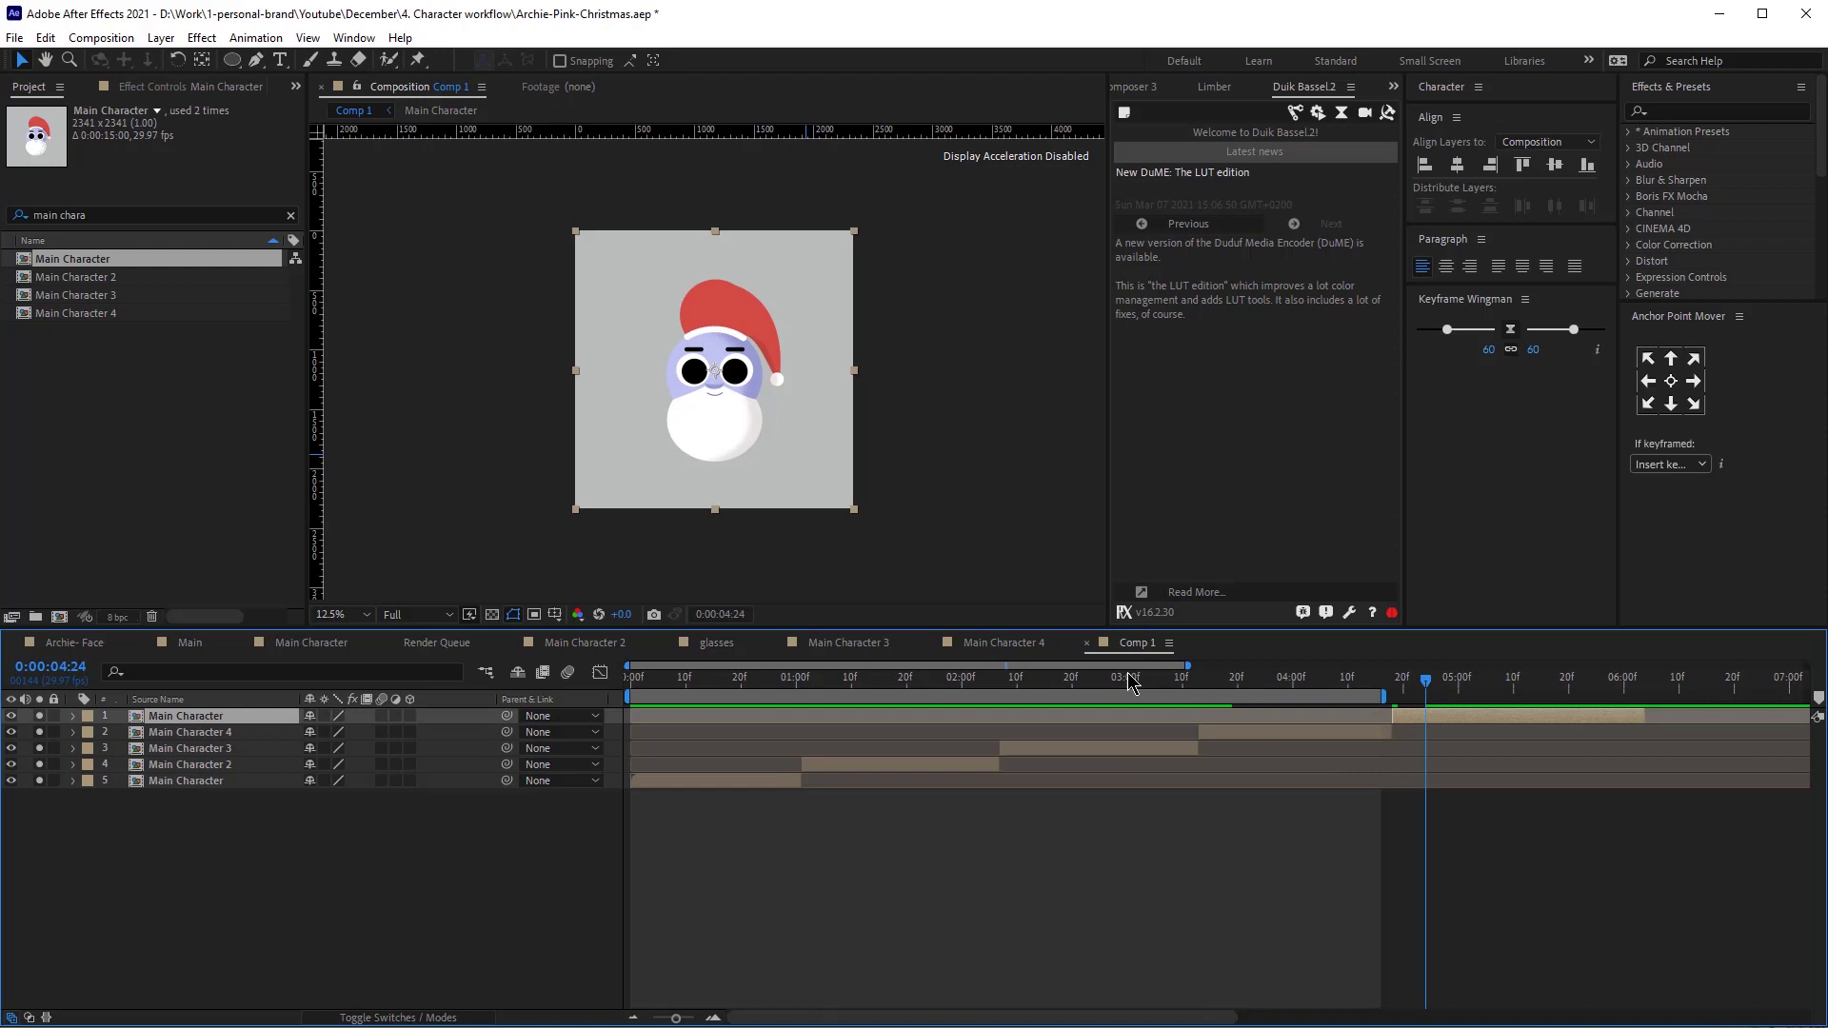
key(n)
key(space)
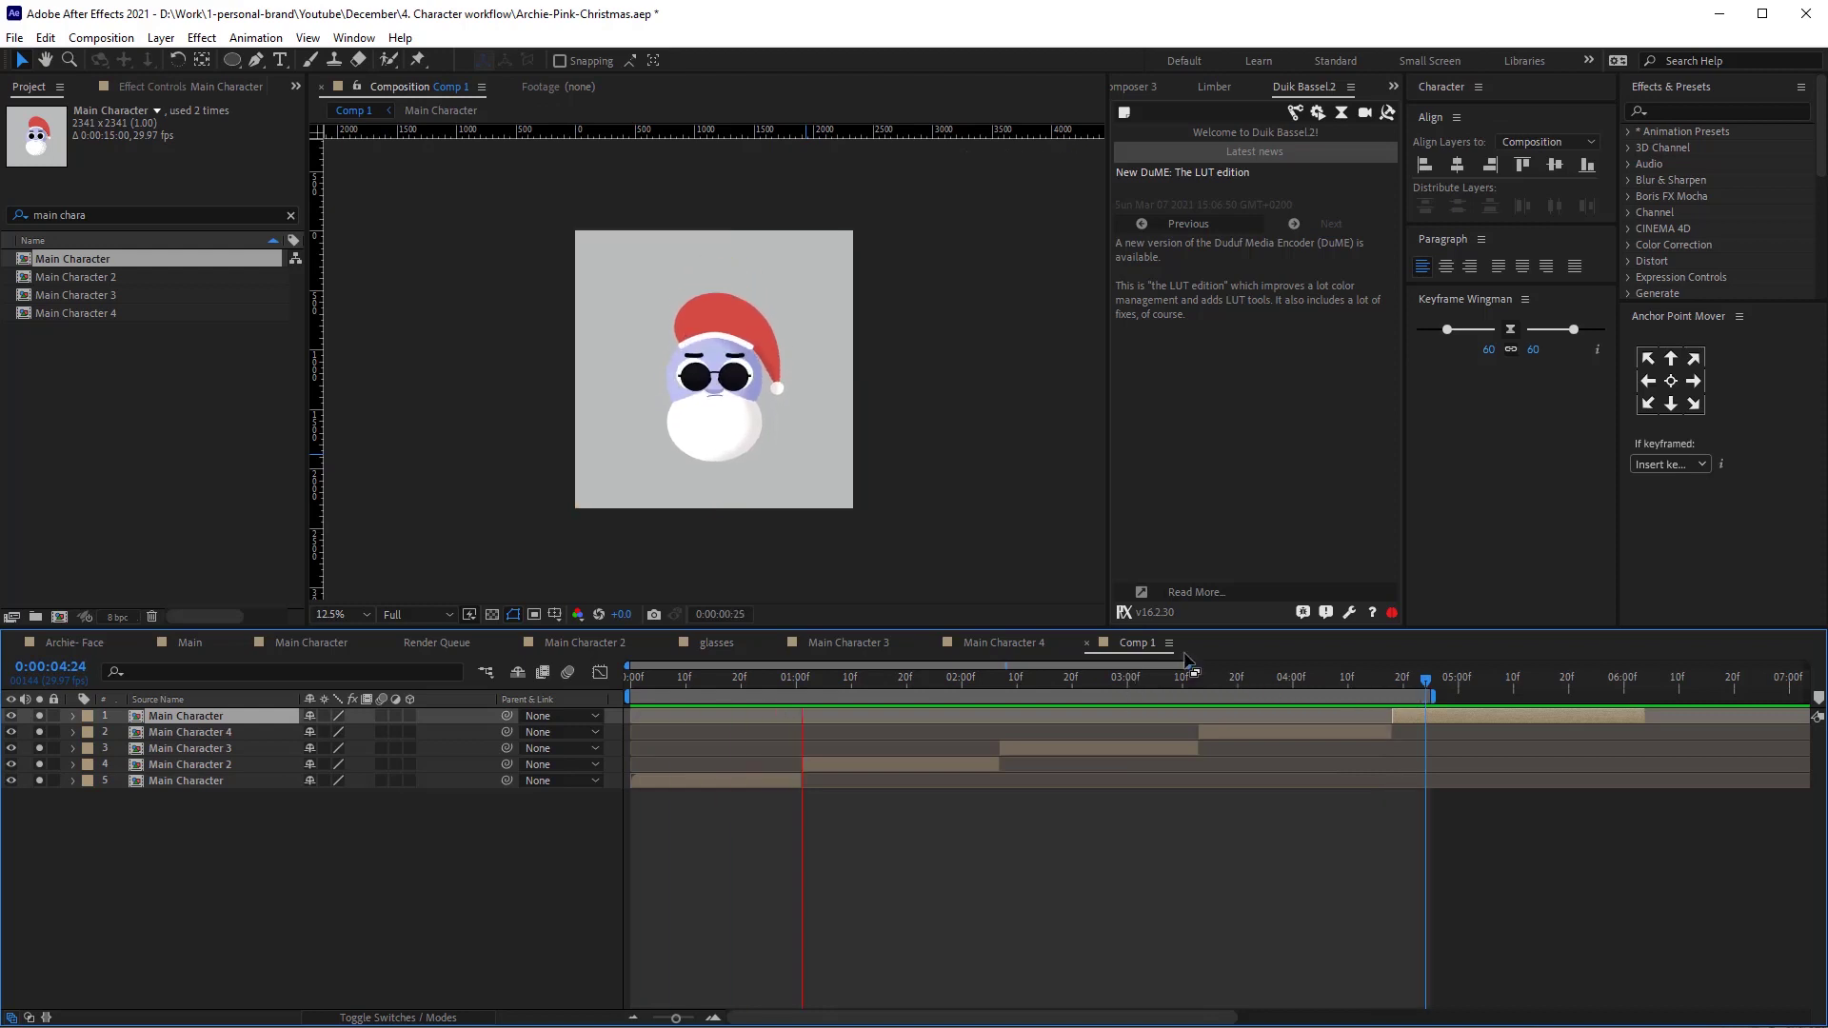